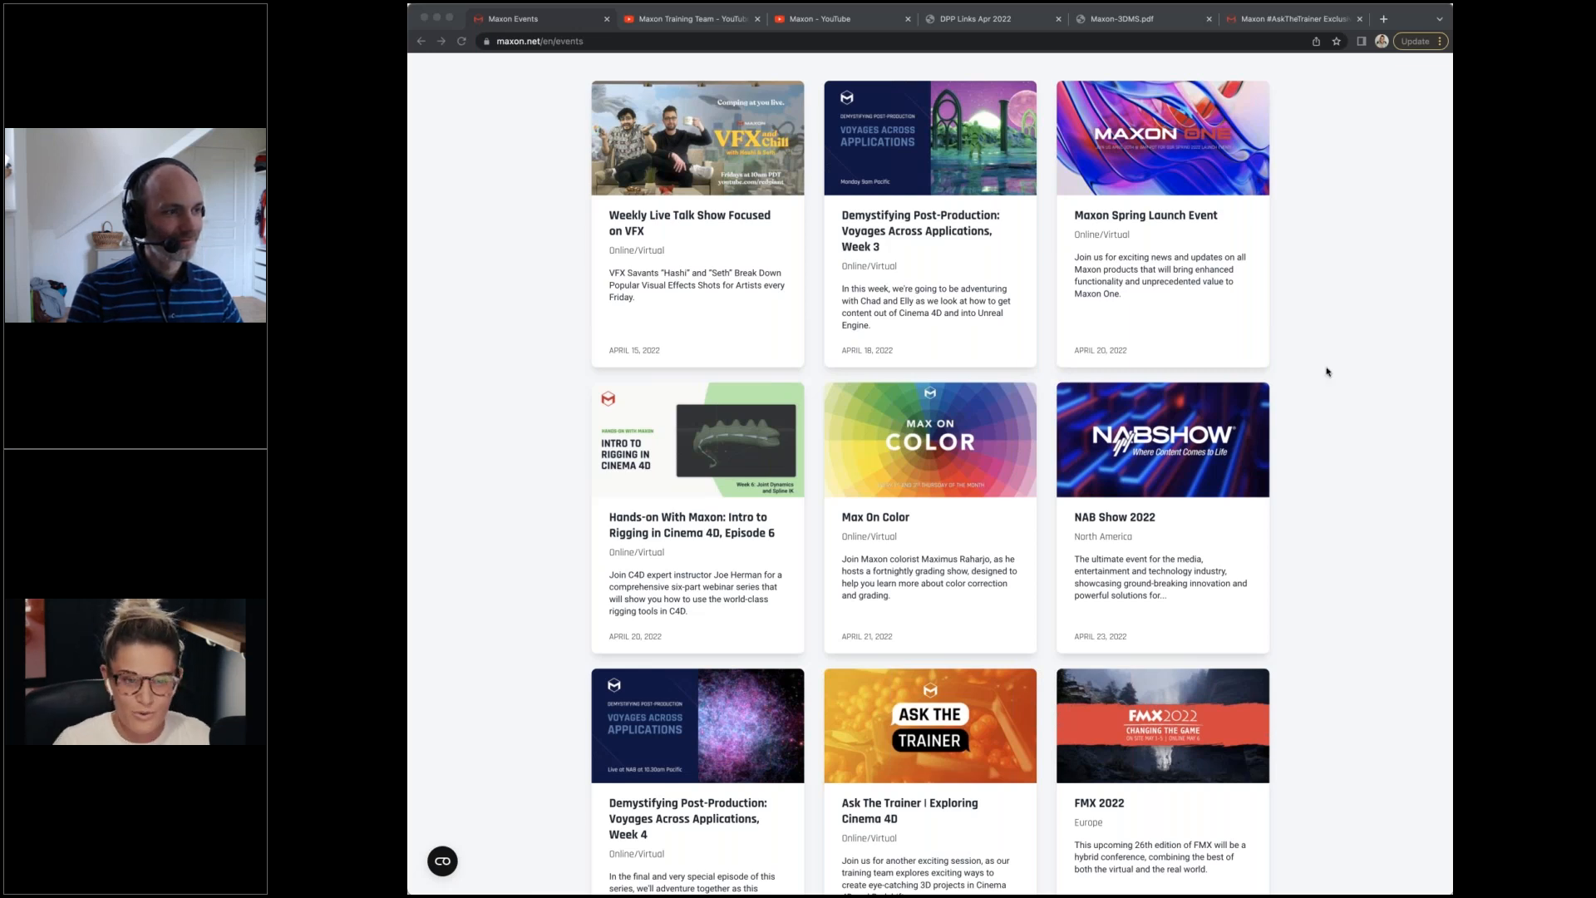
Open the Maxon Spring Launch Event page from the events list in a new tab and view it
left_click(1280, 103)
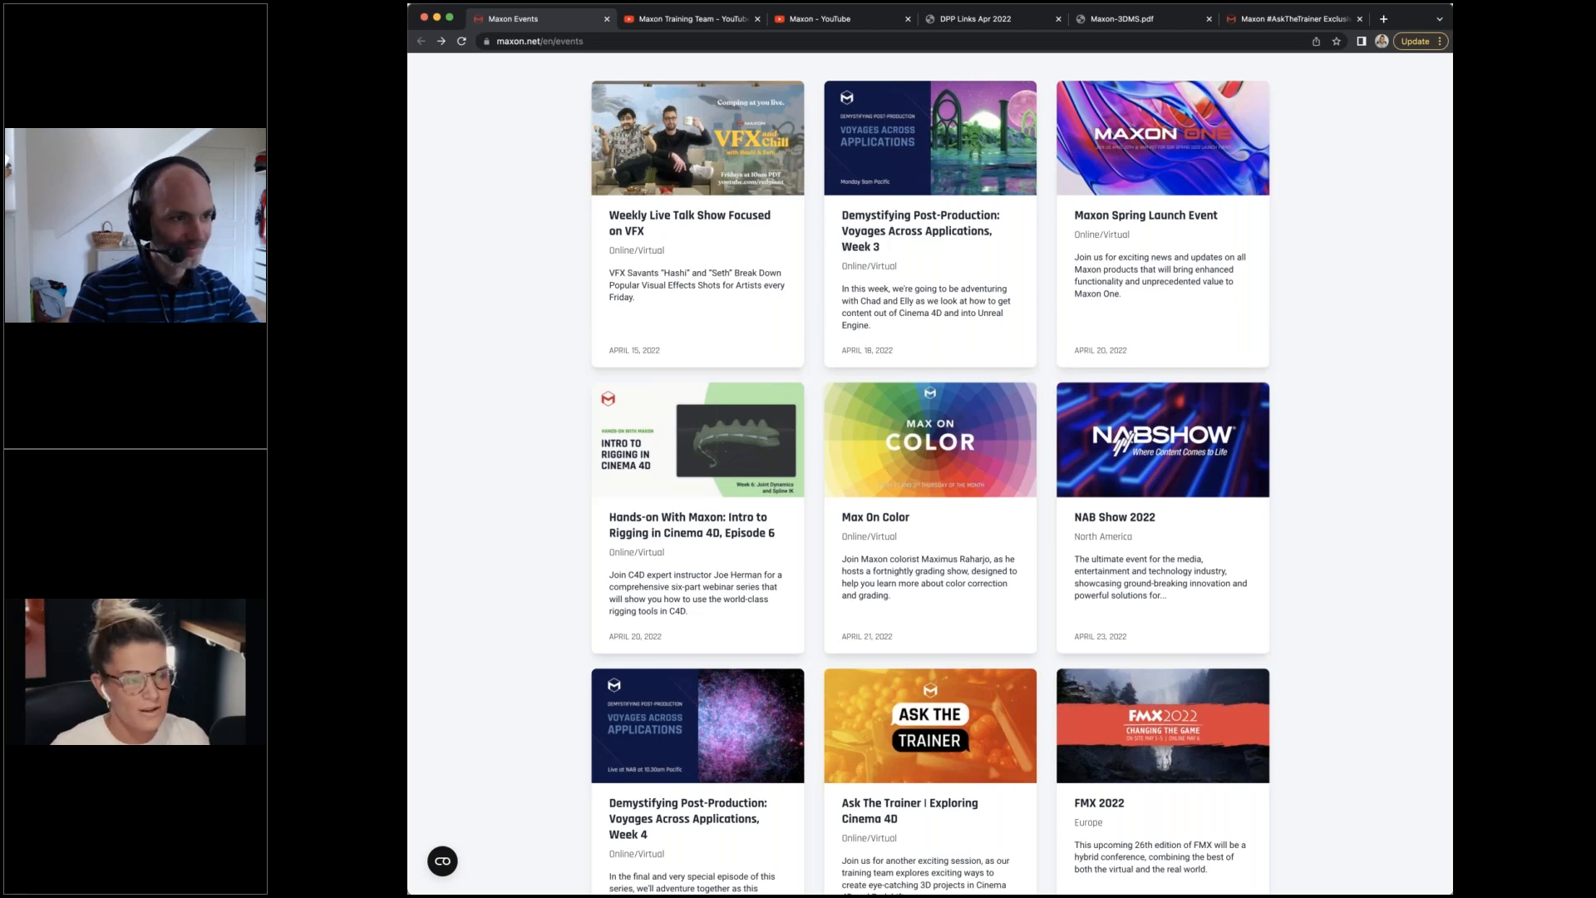
scroll(1322, 142, "up", 1)
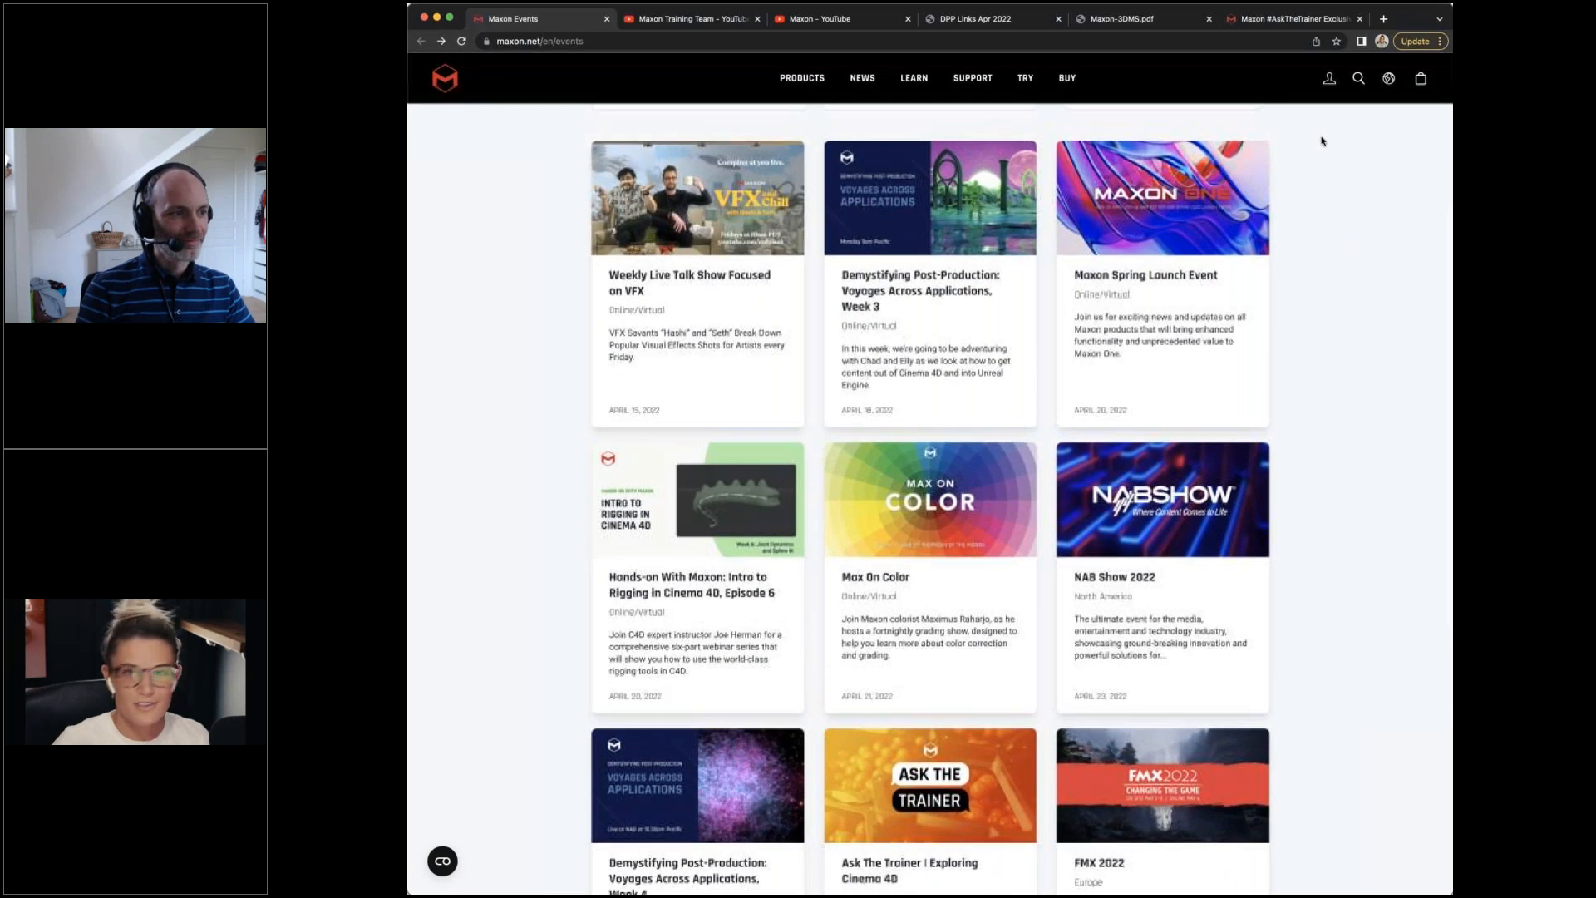
scroll(1353, 195, "up", 1)
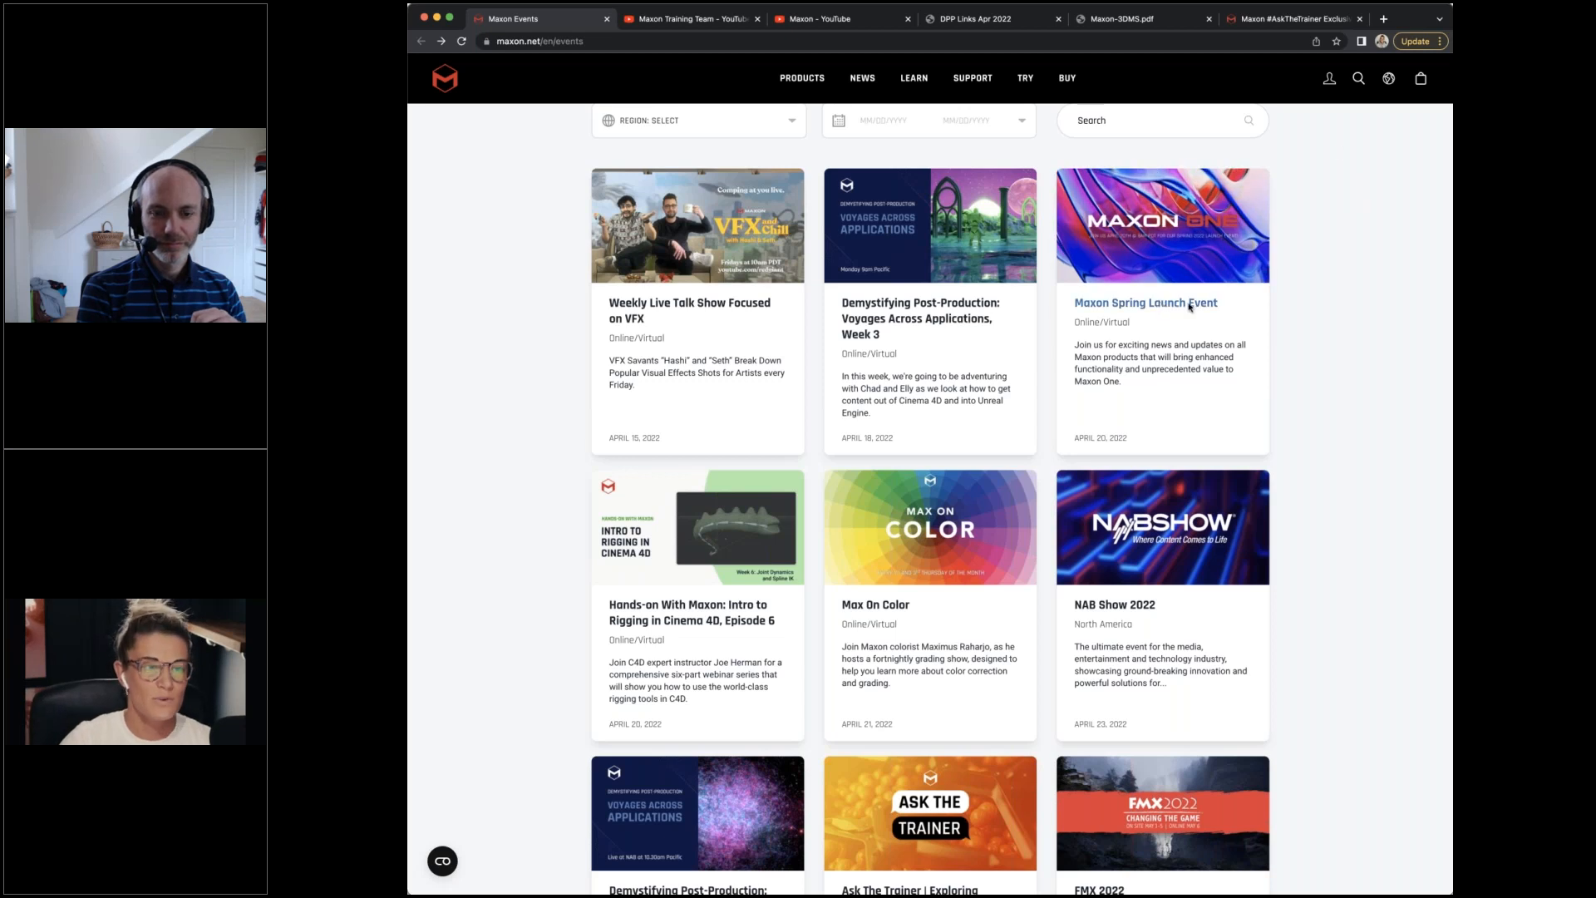
left_click(1143, 288, "super")
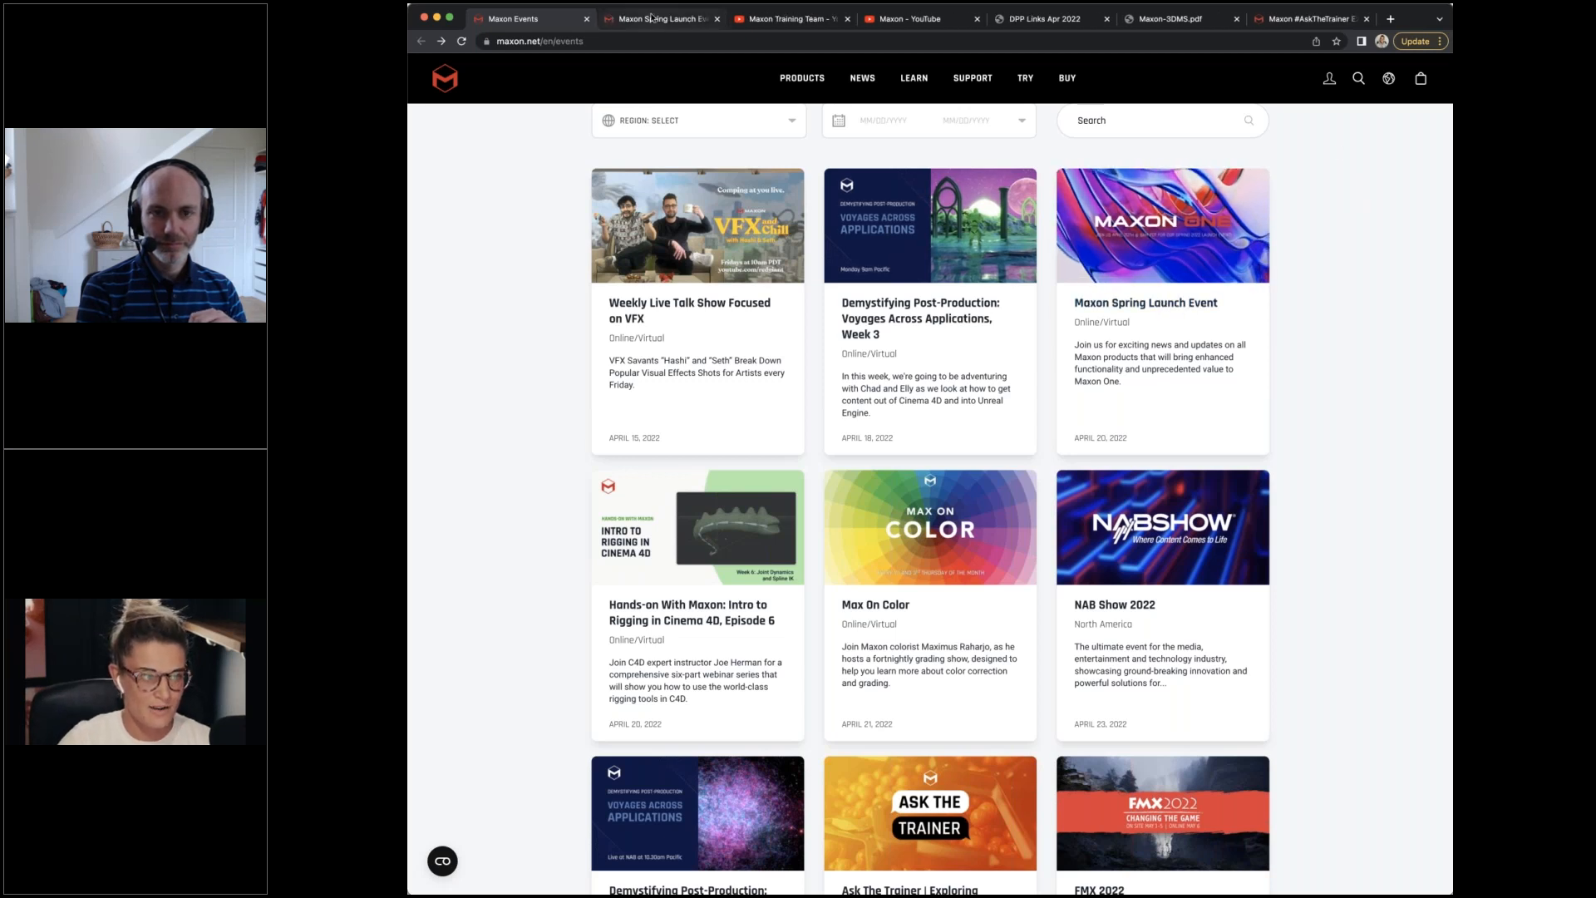
left_click(652, 17)
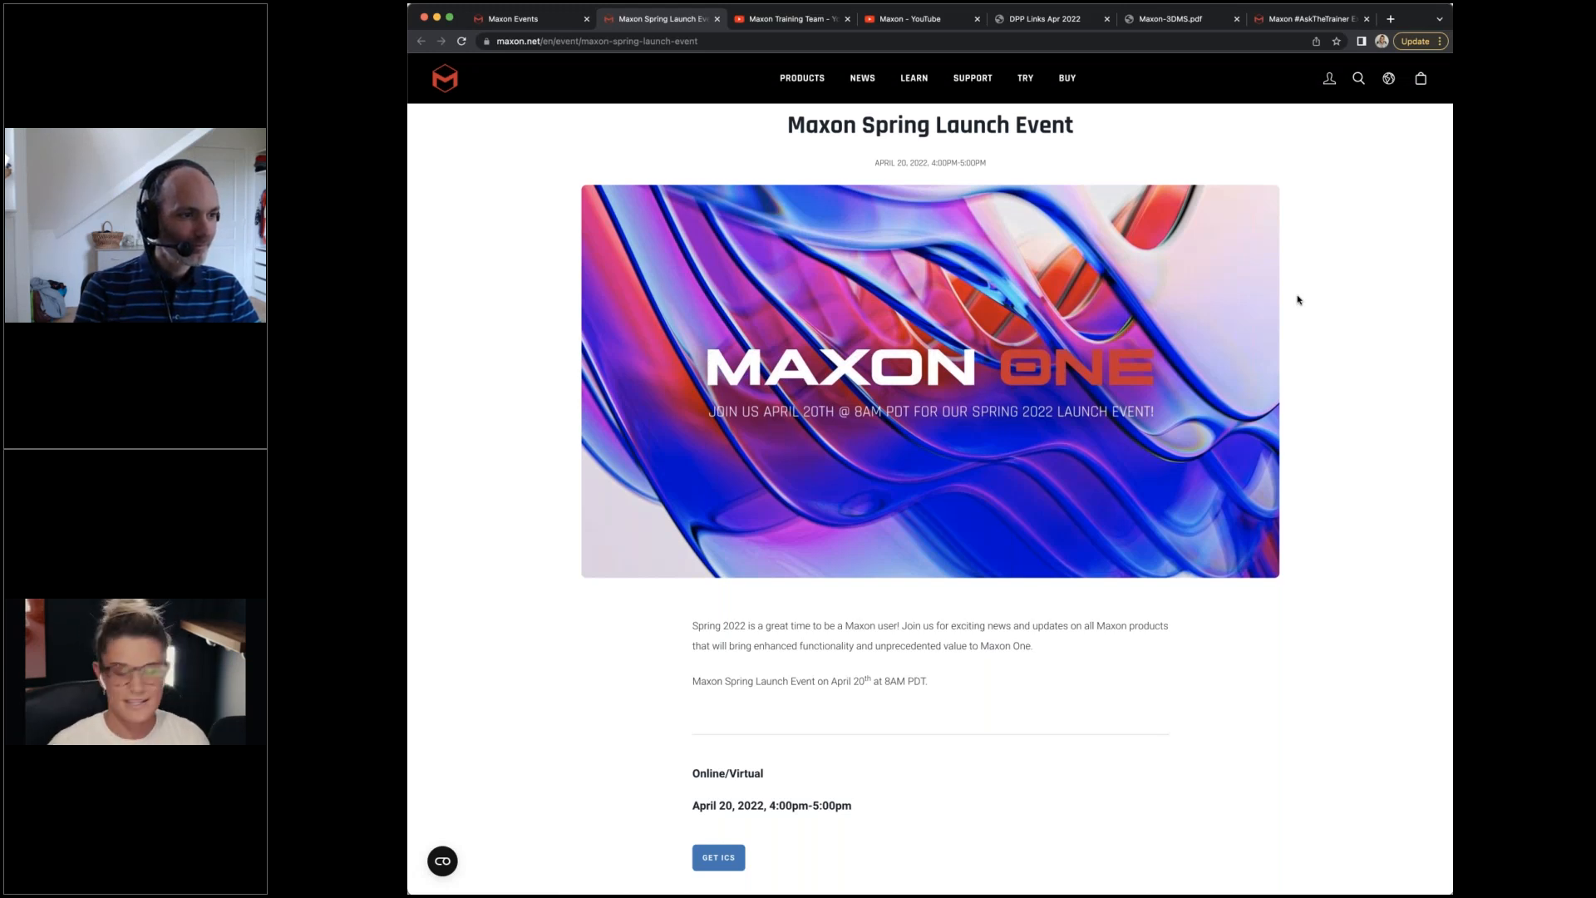
Return to the Maxon Events page and look through the upcoming event cards
left_click(522, 21)
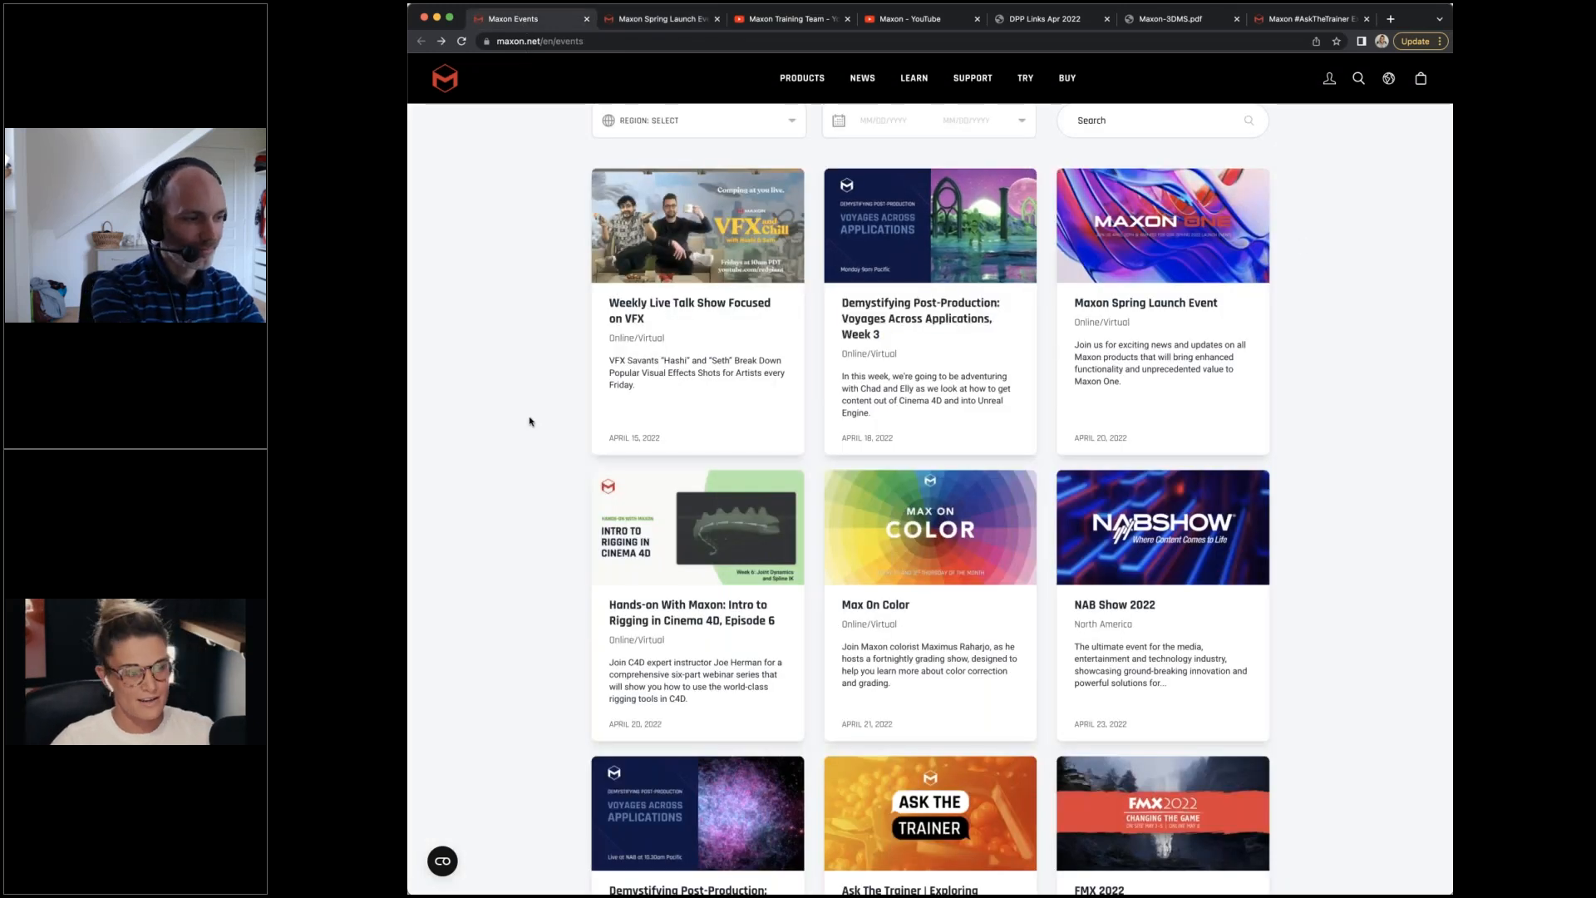
scroll(530, 422, "down", 1)
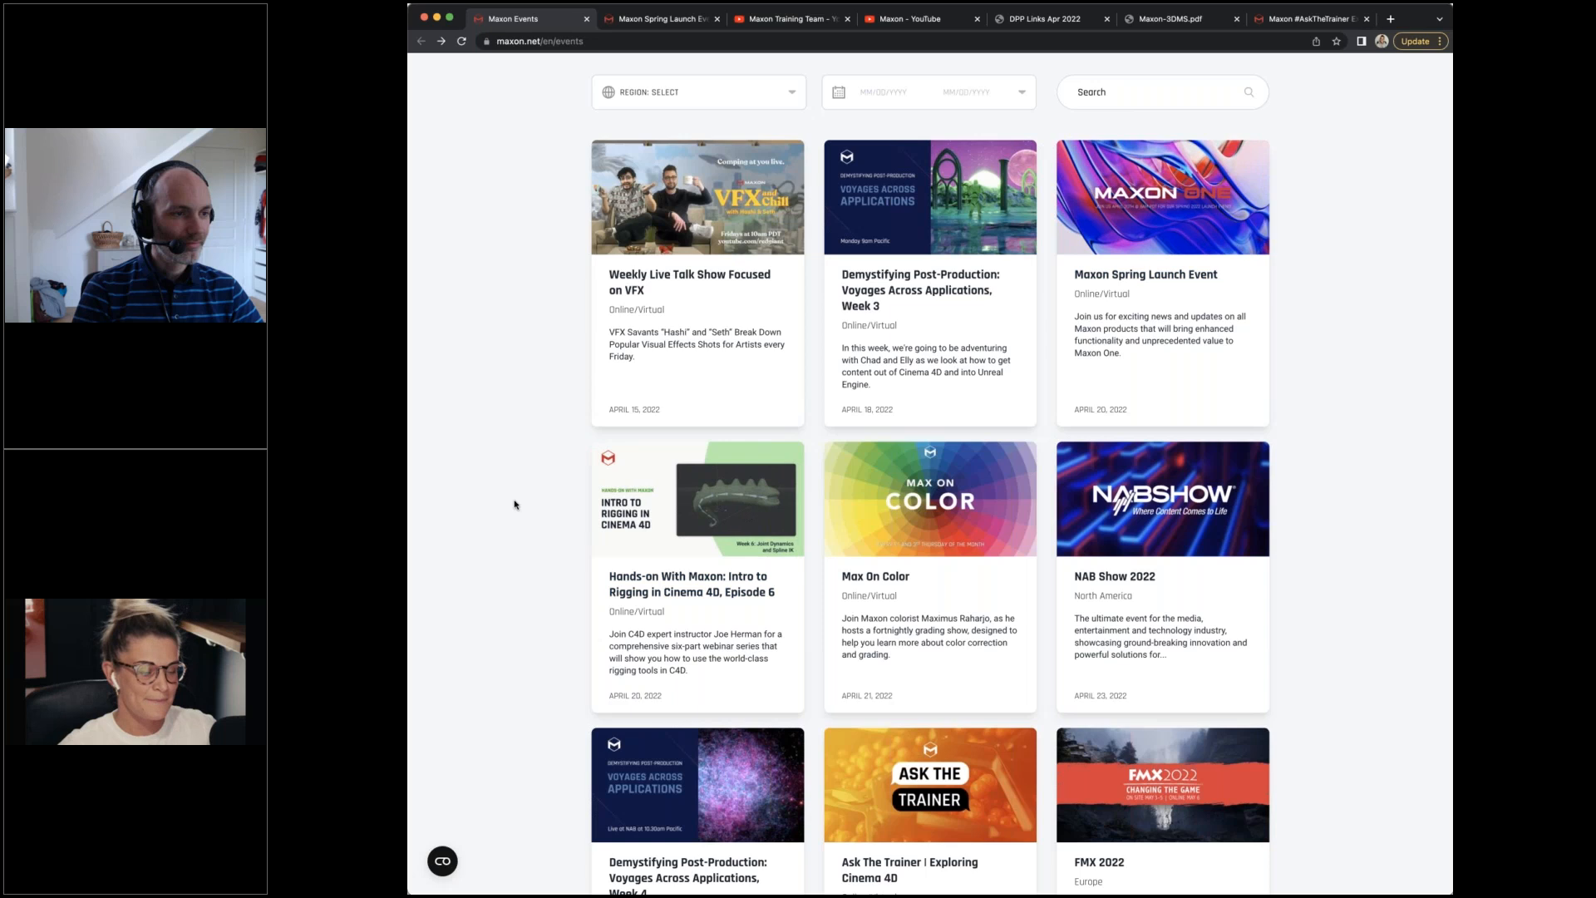
scroll(516, 502, "down", 2)
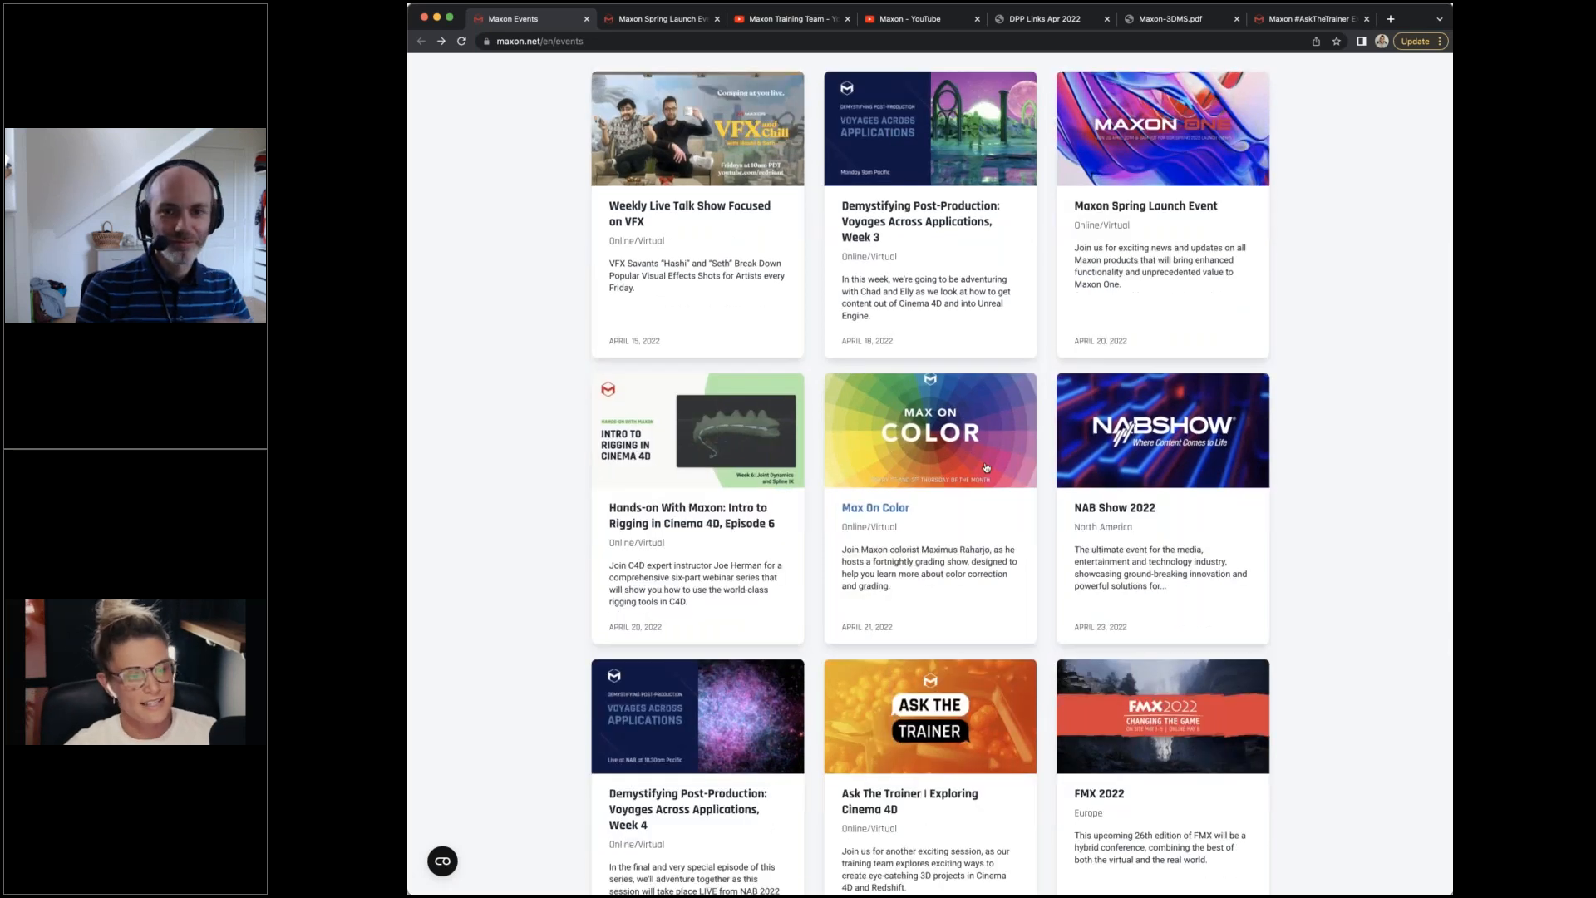
scroll(1006, 473, "down", 1)
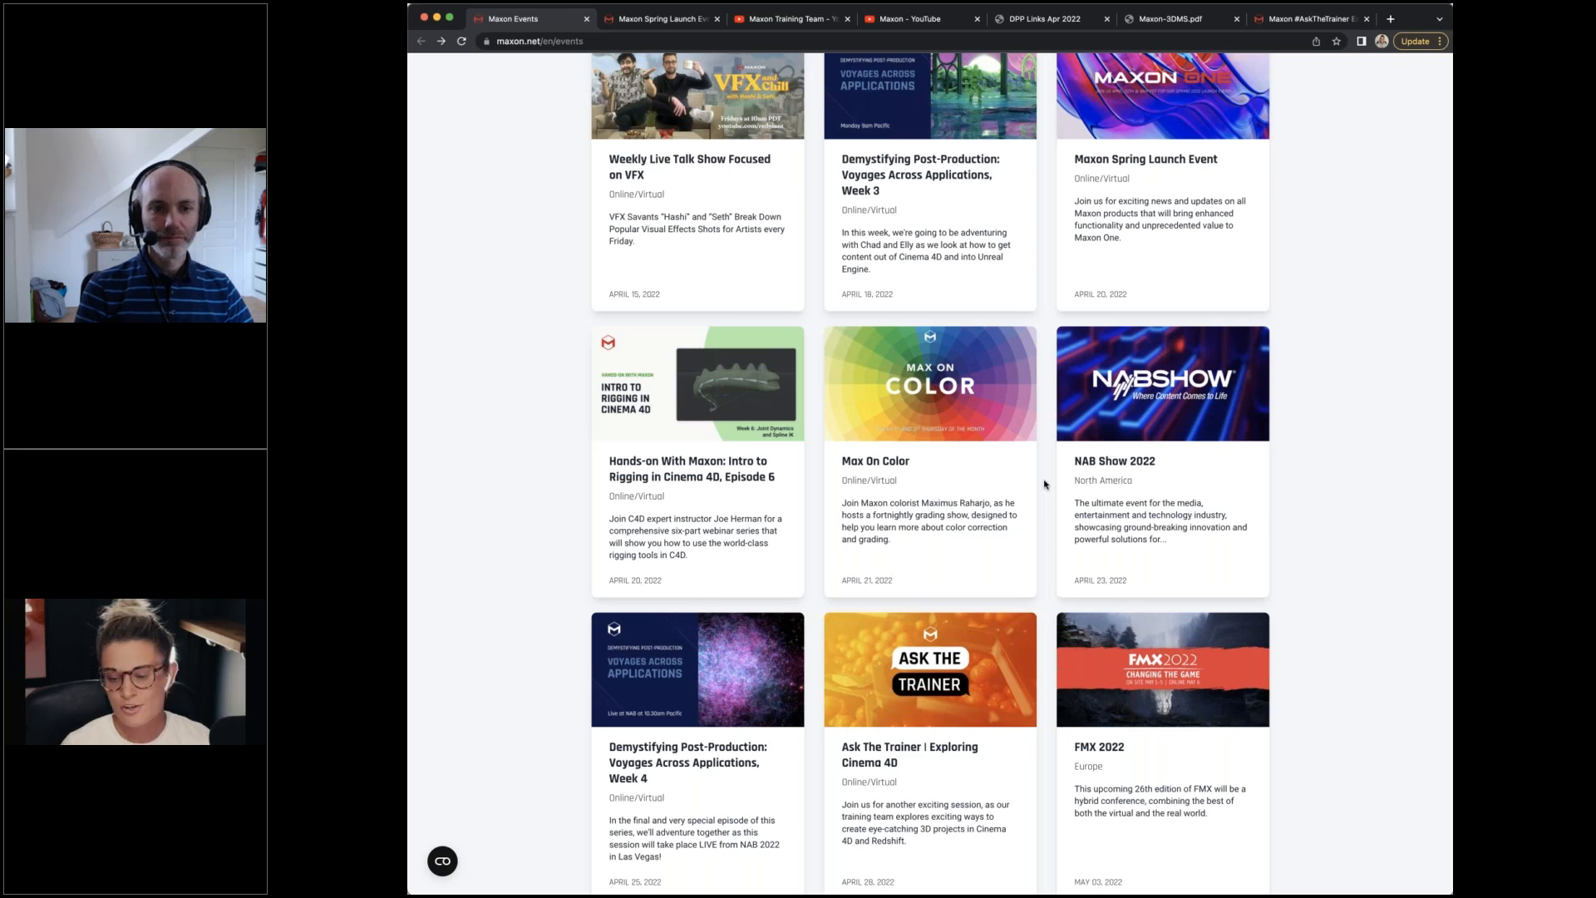
scroll(1286, 307, "up", 2)
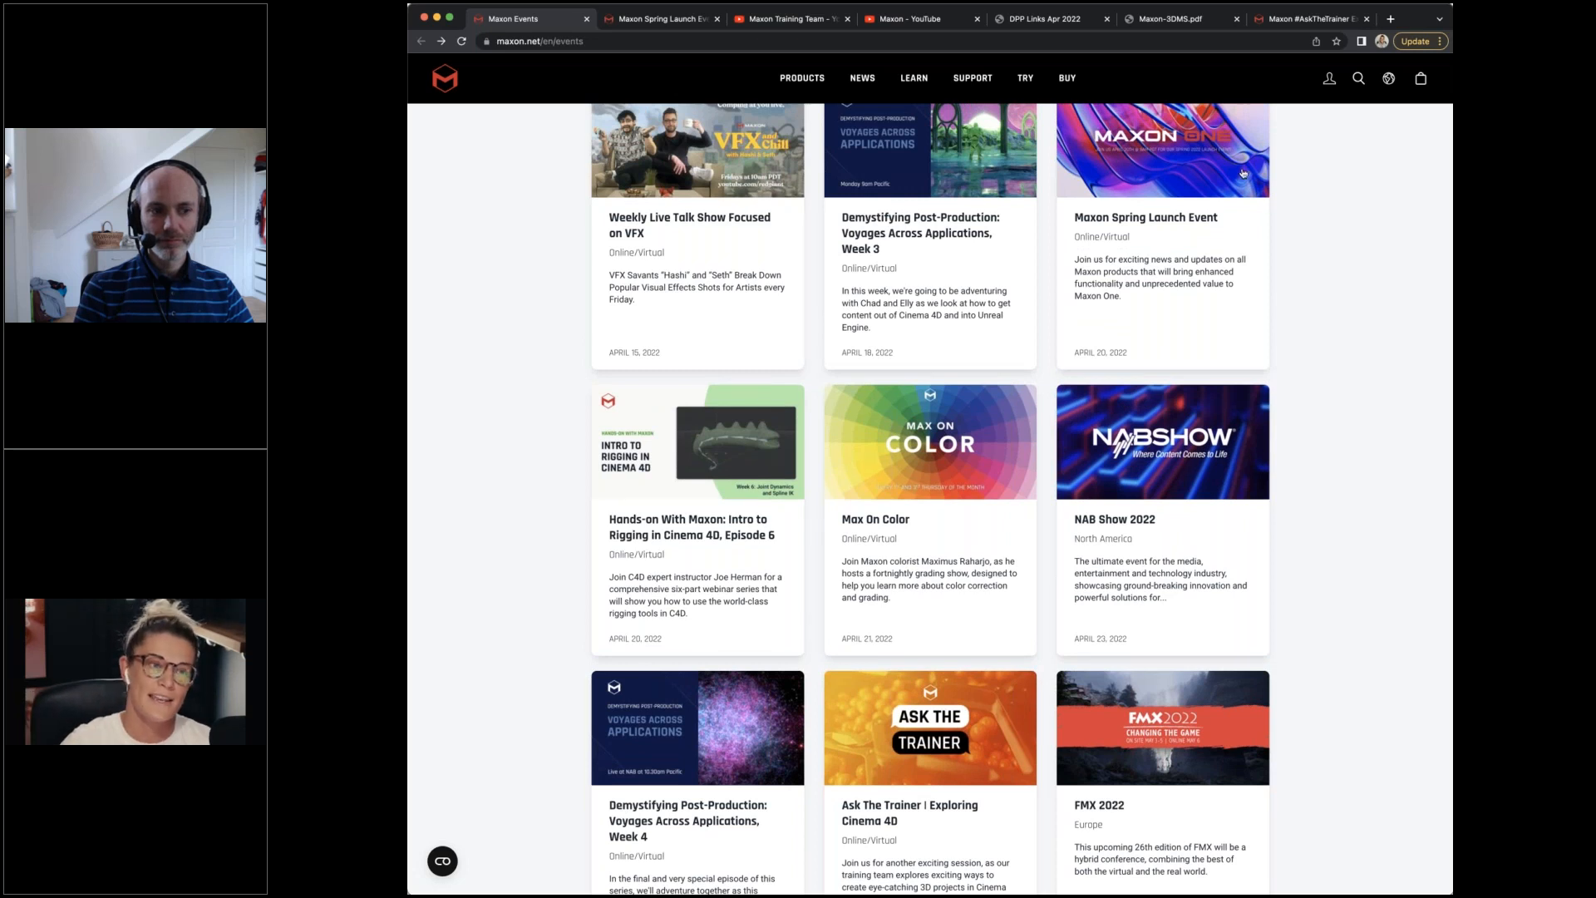
left_click(1034, 26)
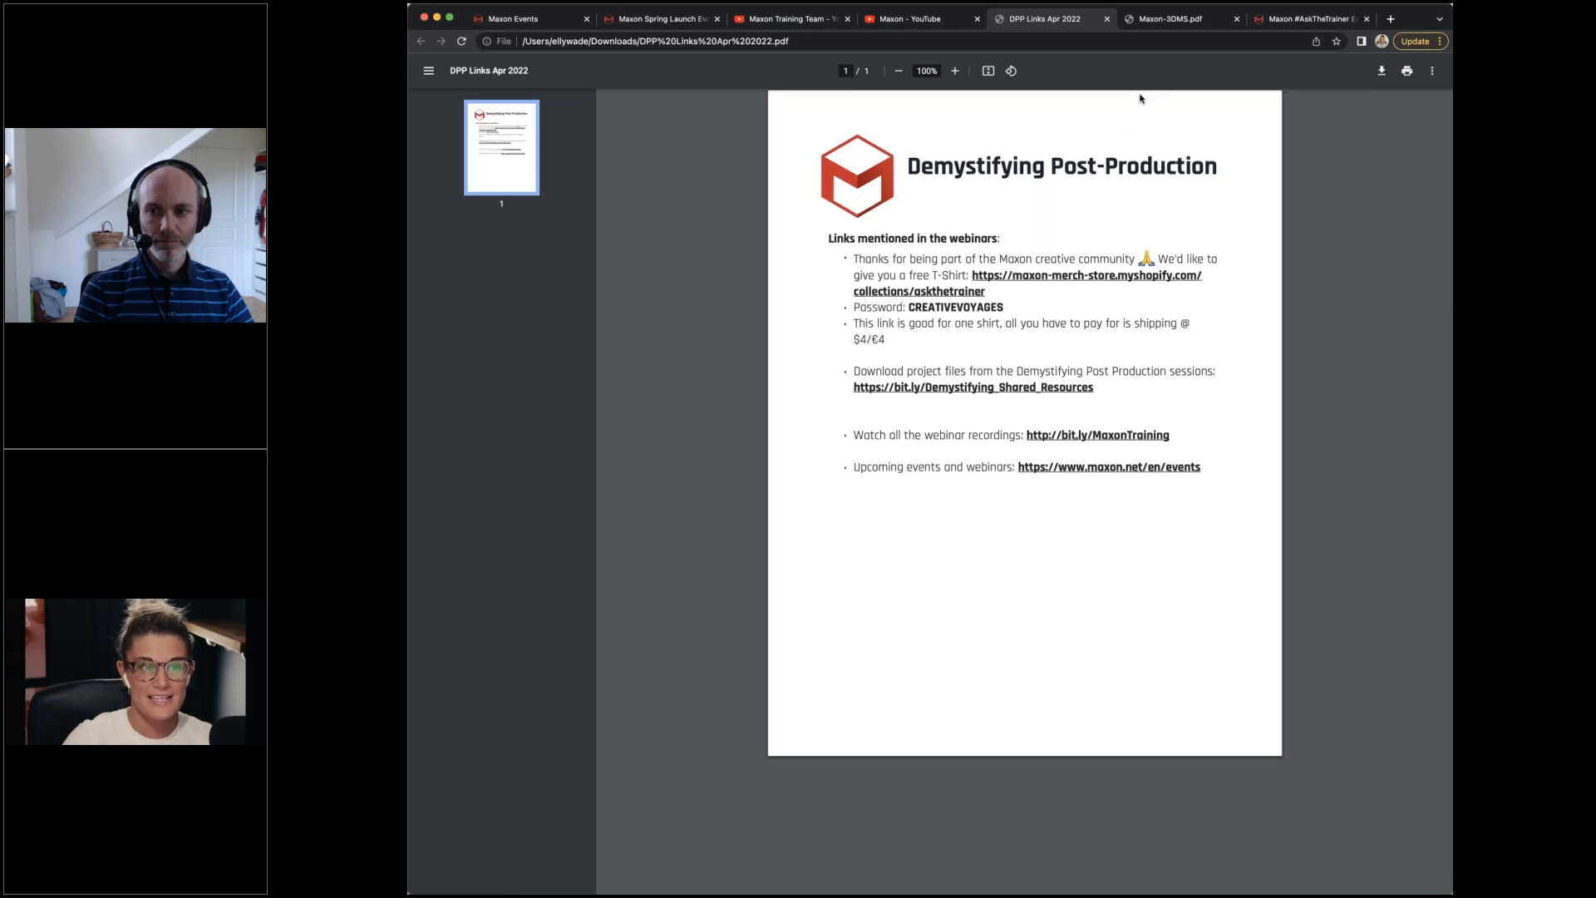
left_click(1156, 19)
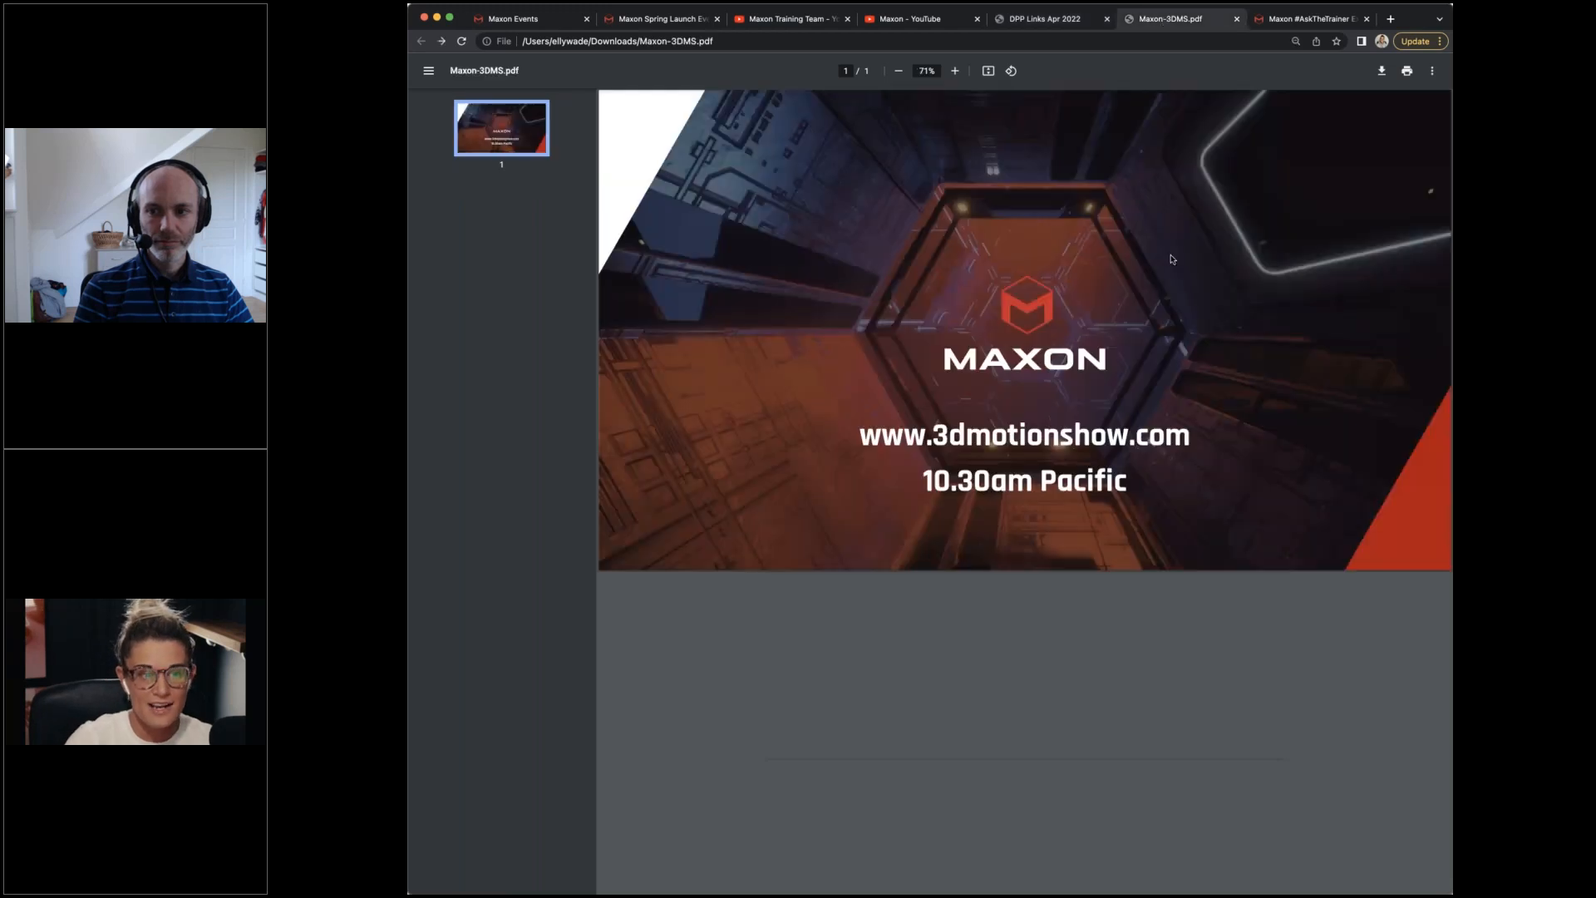
left_click(1120, 439)
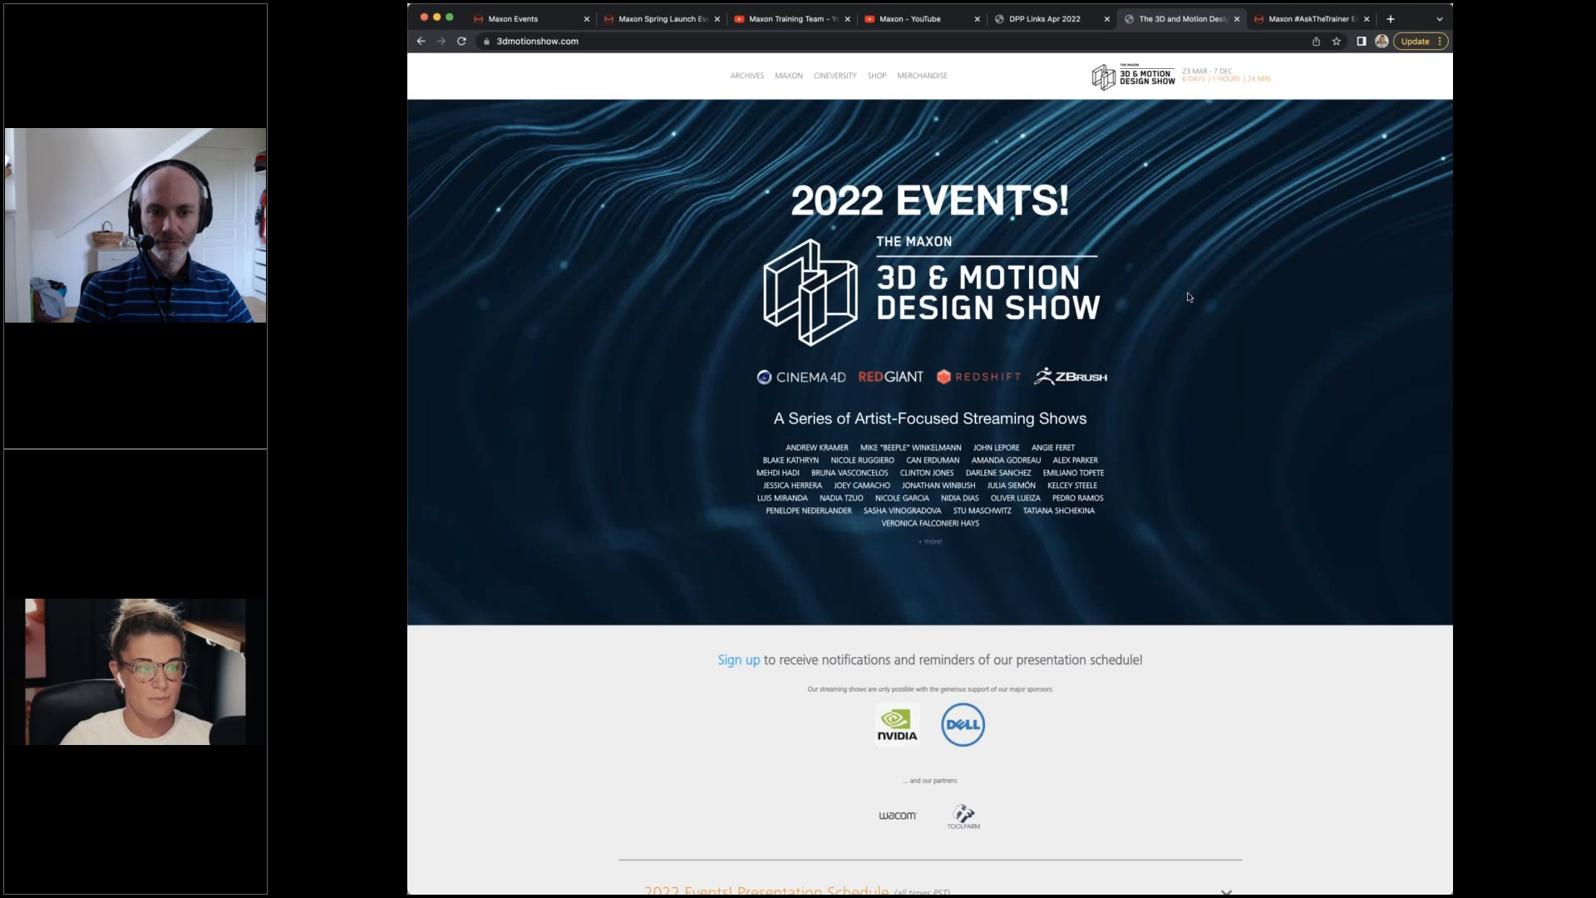
Page through the 2022 Events presentation schedule from Sunday April 24 to Wednesday April 27
scroll(1189, 296, "down", 6)
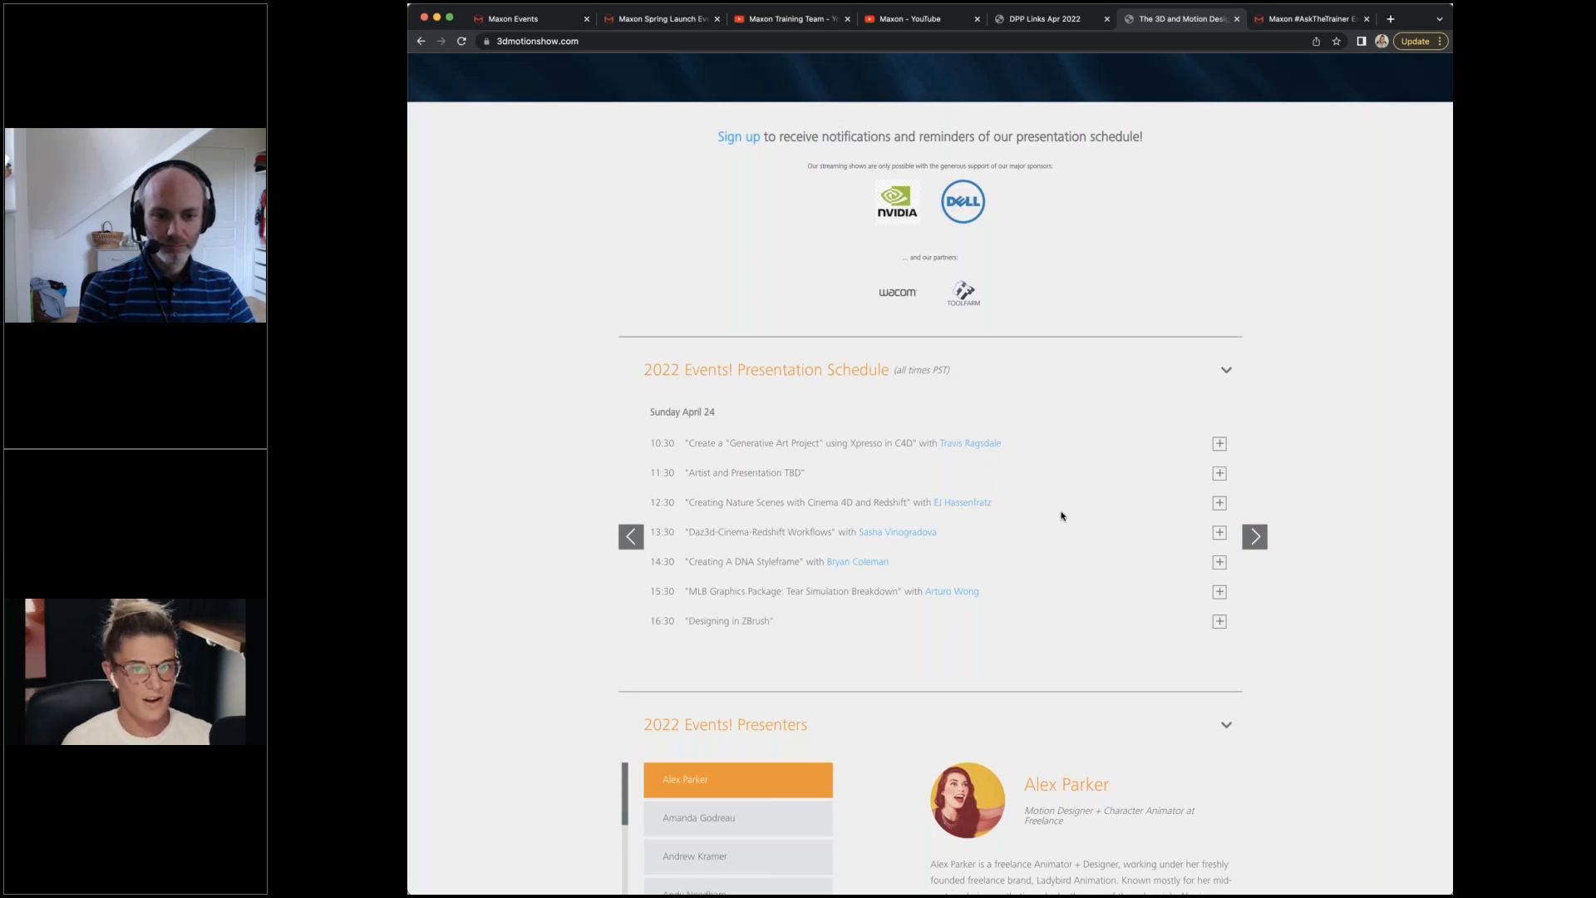
left_click(1256, 538)
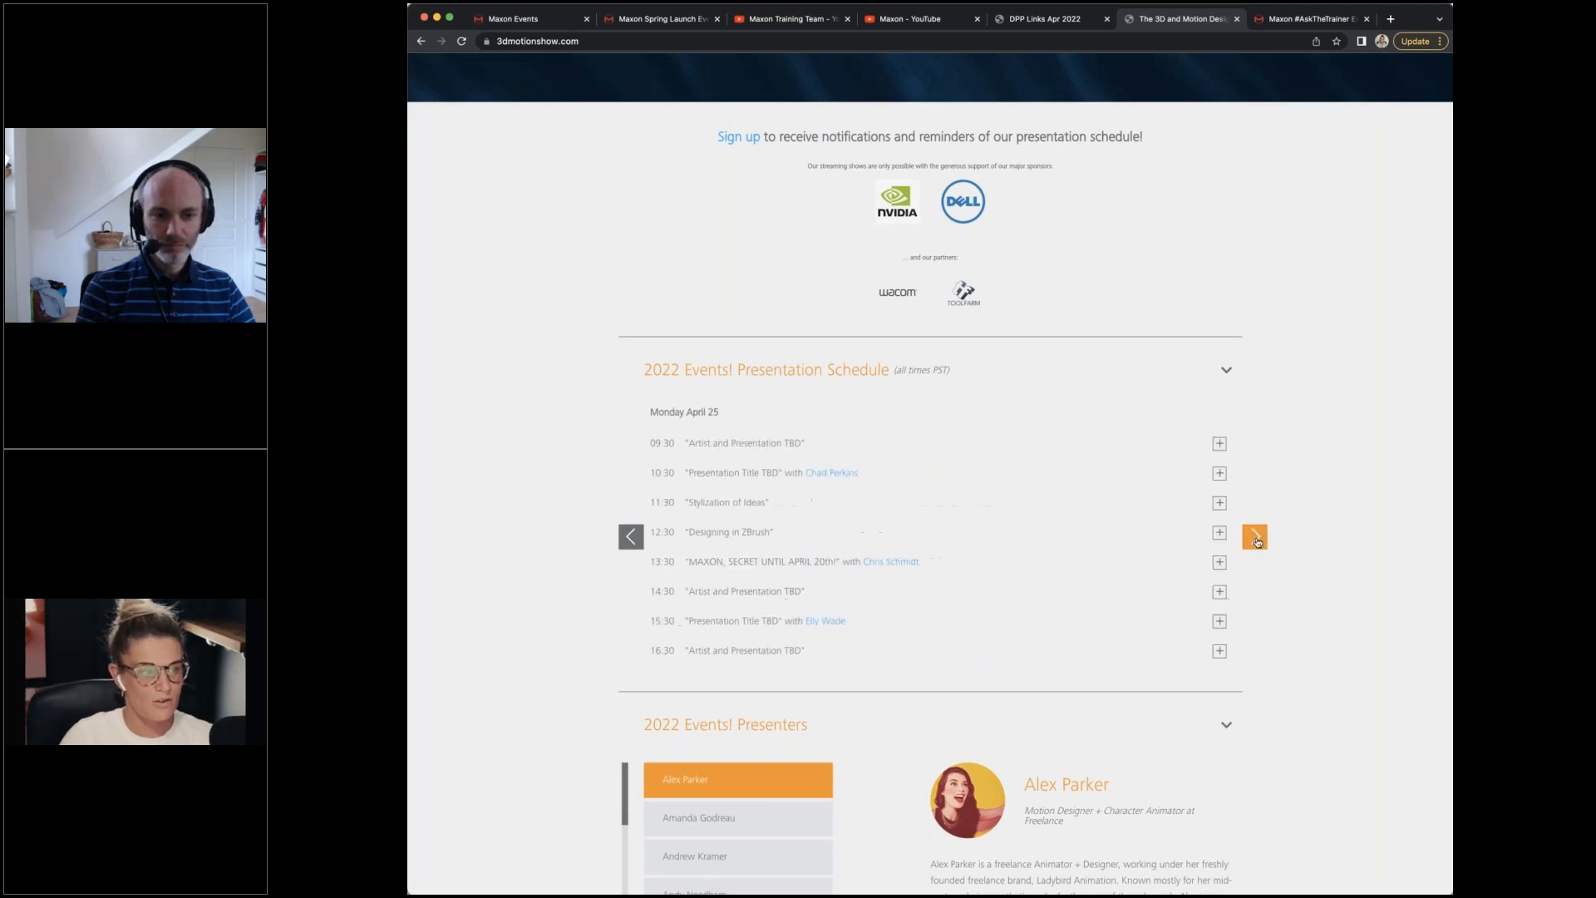
left_click(1256, 539)
left_click(1256, 539)
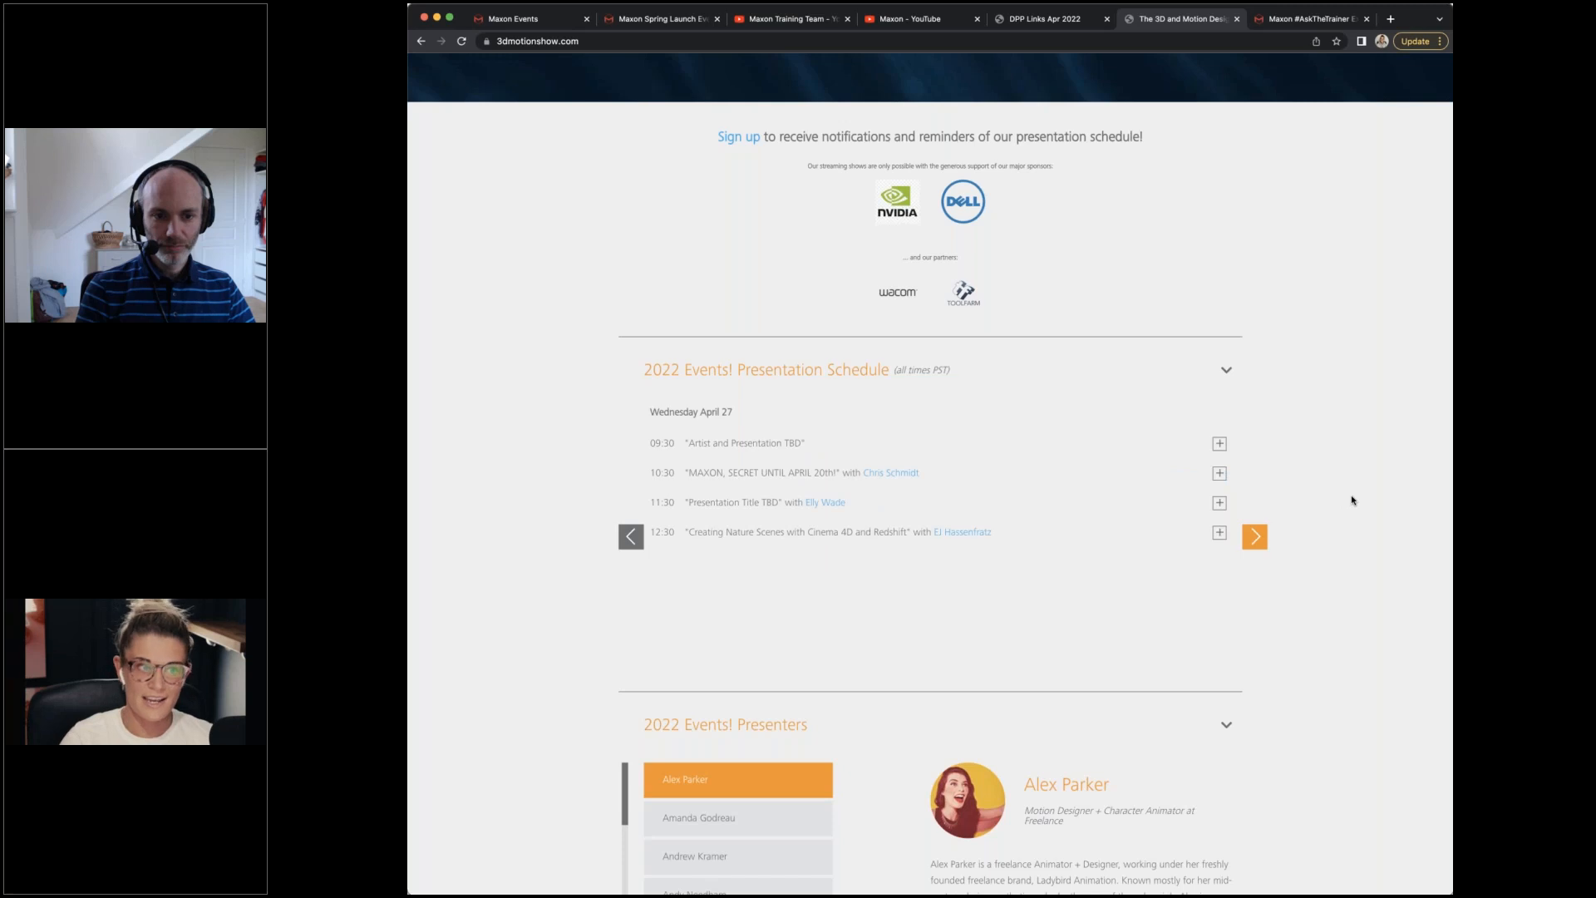
Show the Maxon YouTube channel and the Maxon Training Team YouTube channel
left_click(908, 19)
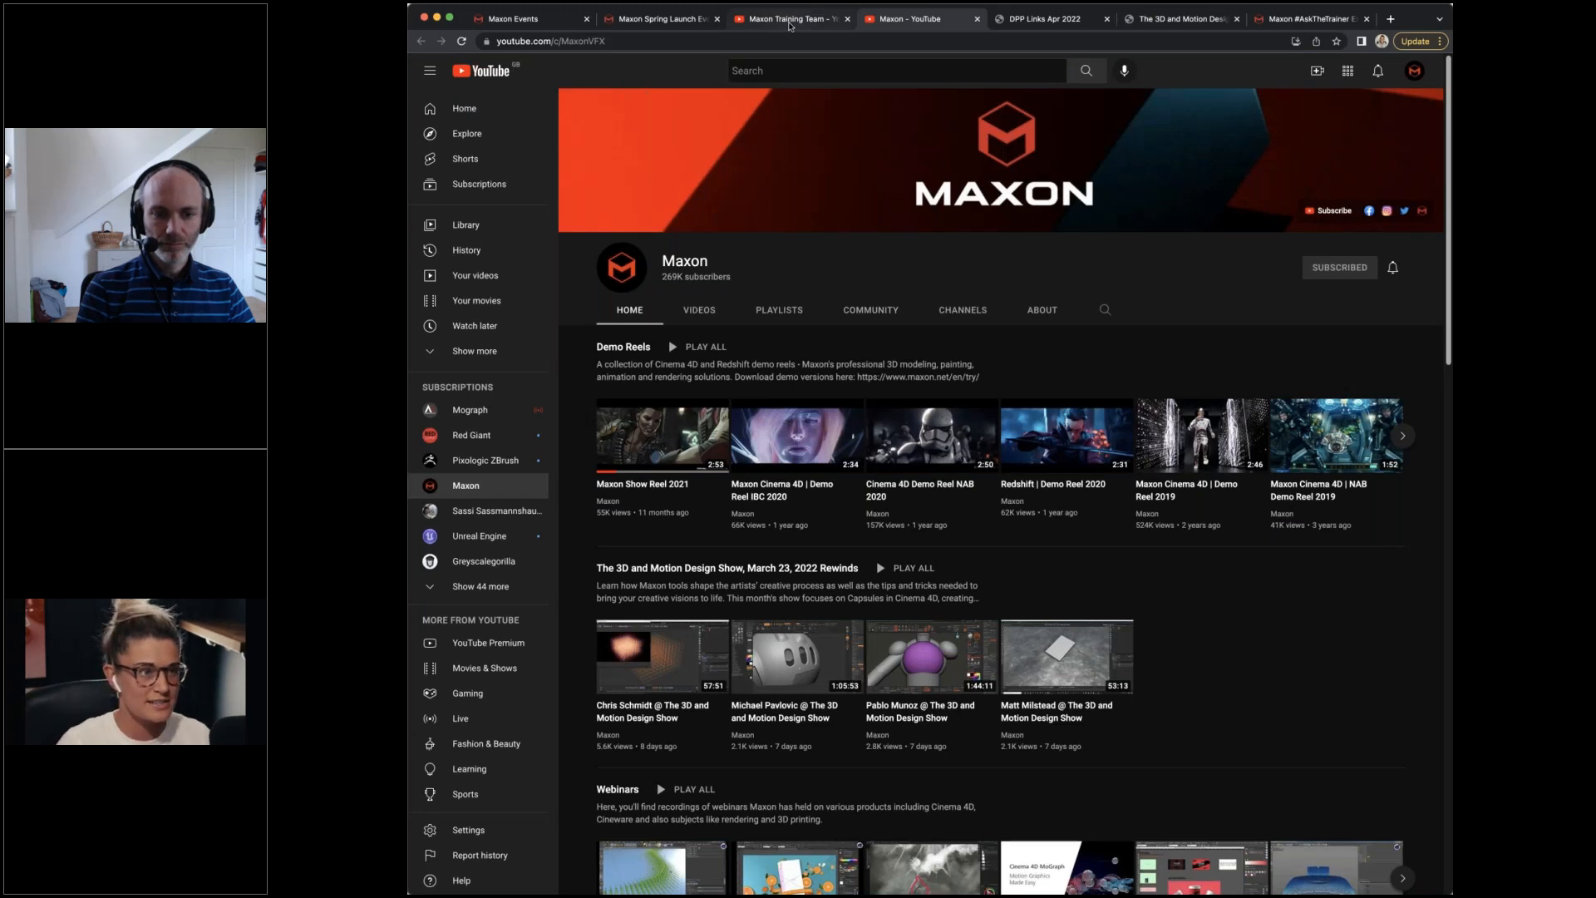
left_click(789, 19)
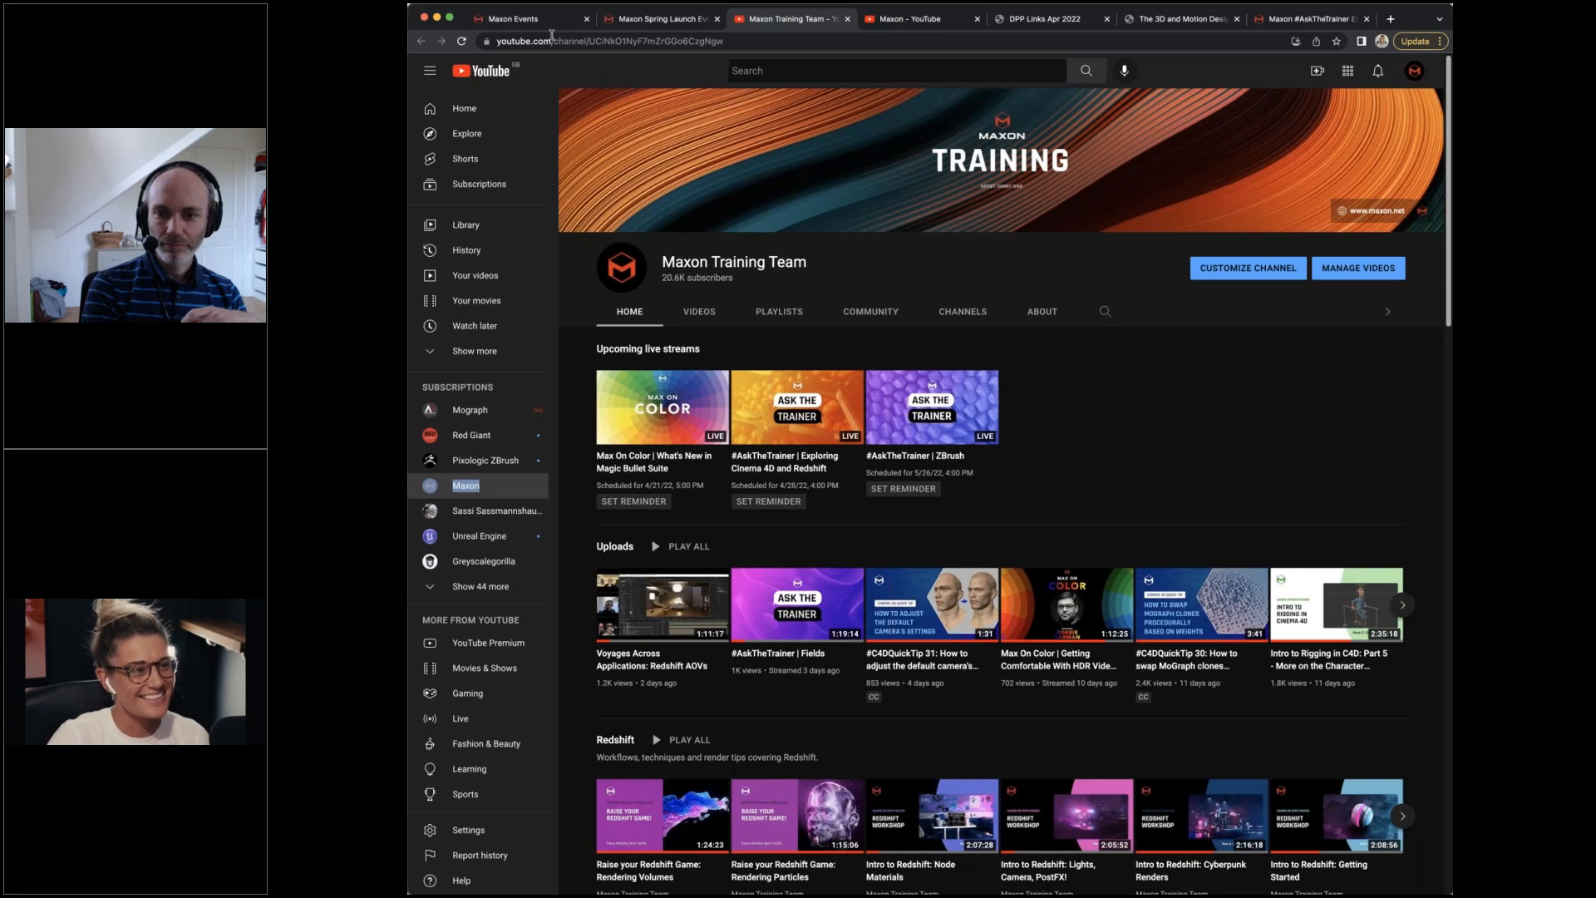
Open the Demystifying Post-Production: Voyages Across Applications, Week 4 event from the Maxon Events page and read its description
left_click(525, 20)
scroll(542, 491, "down", 3)
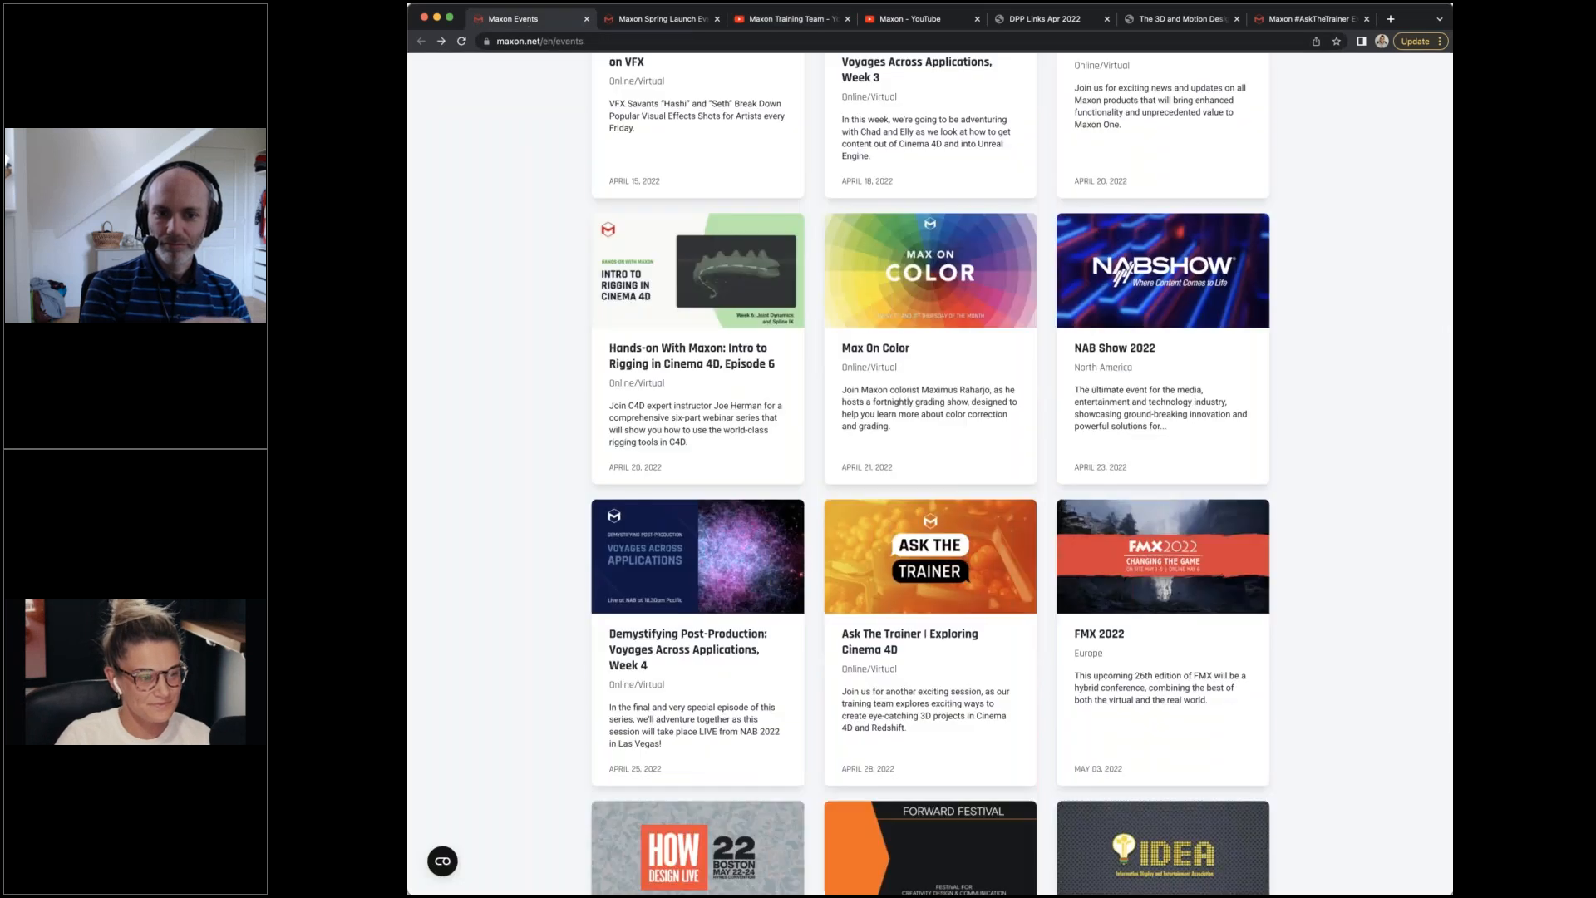
left_click(640, 572)
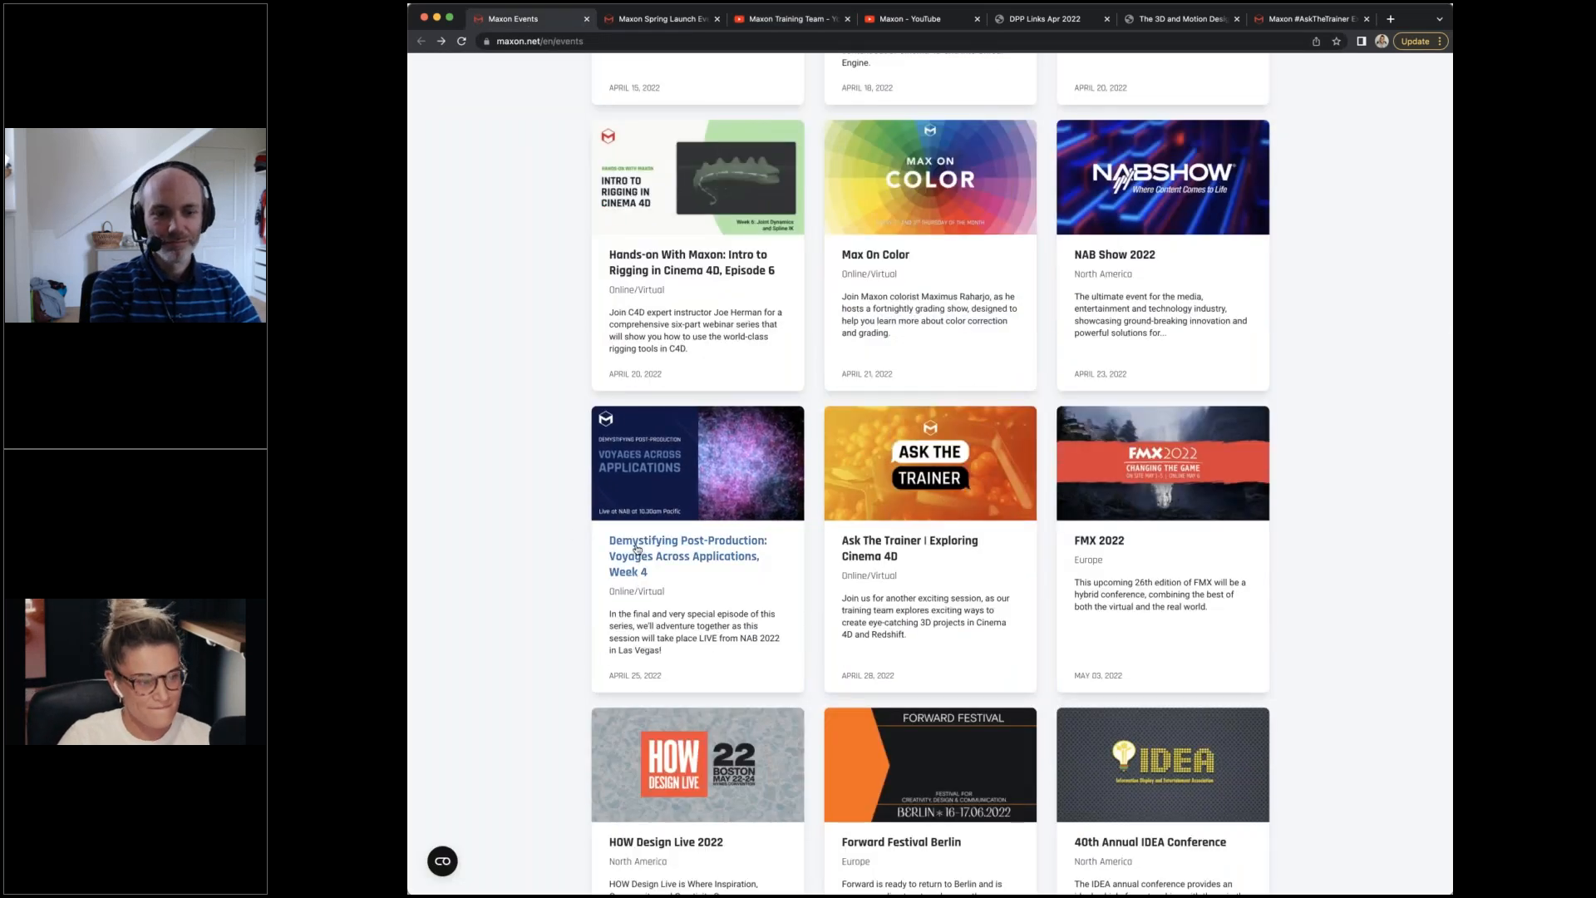
scroll(1224, 579, "down", 5)
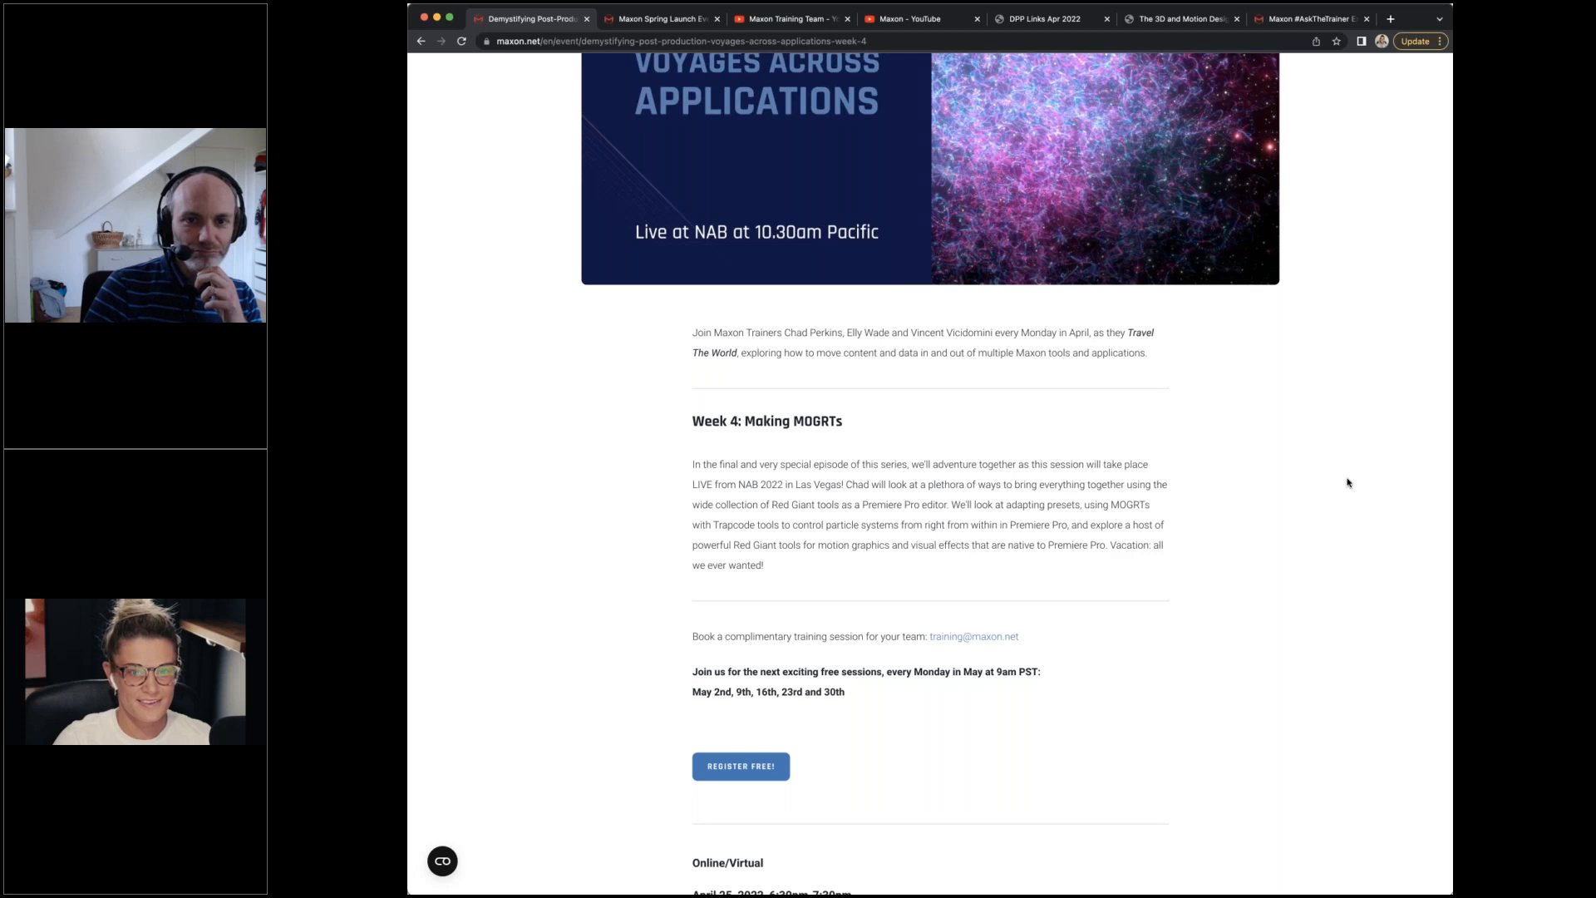
scroll(1372, 476, "up", 5)
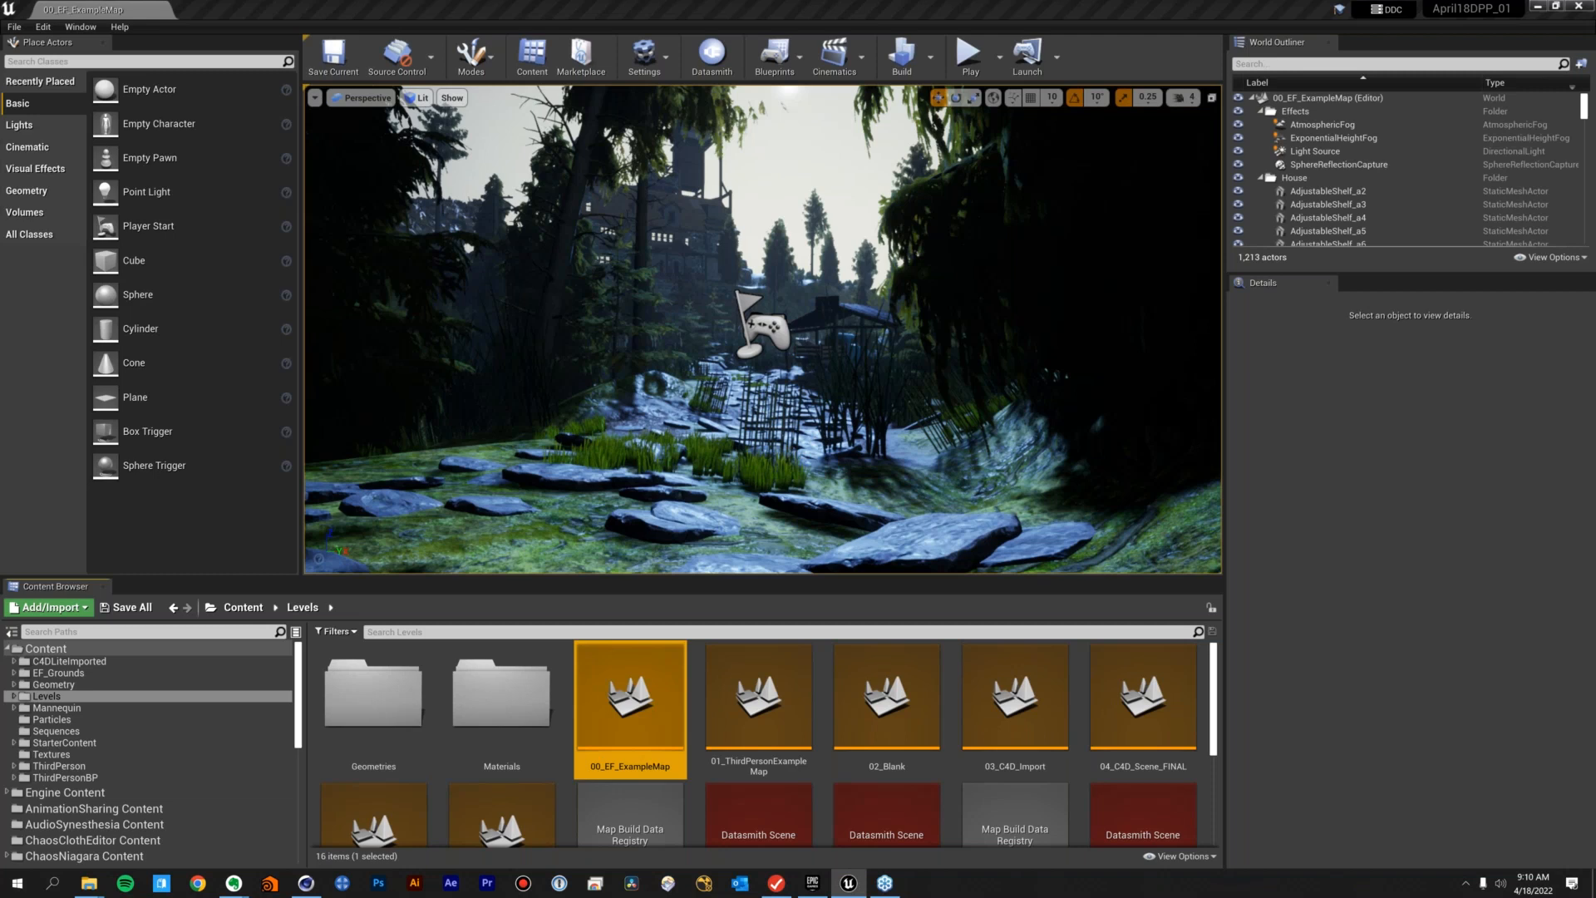
Play the 00_EF_ExampleMap level in the Unreal Engine editor, walk the character through the forest scene and stop the play session
left_click(1195, 296)
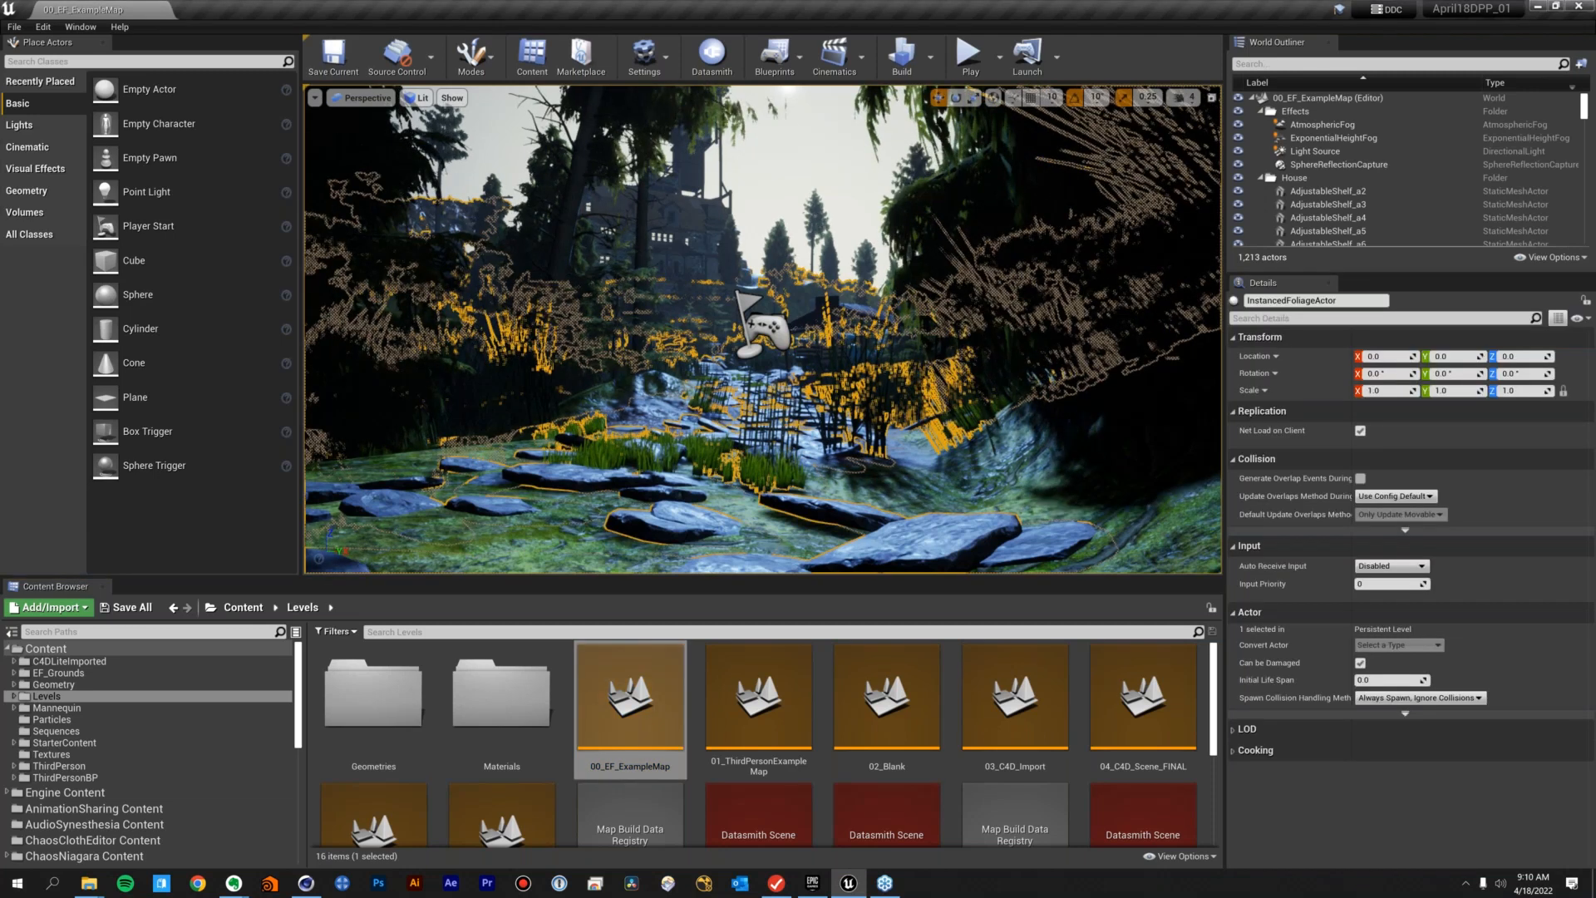
key("Escape")
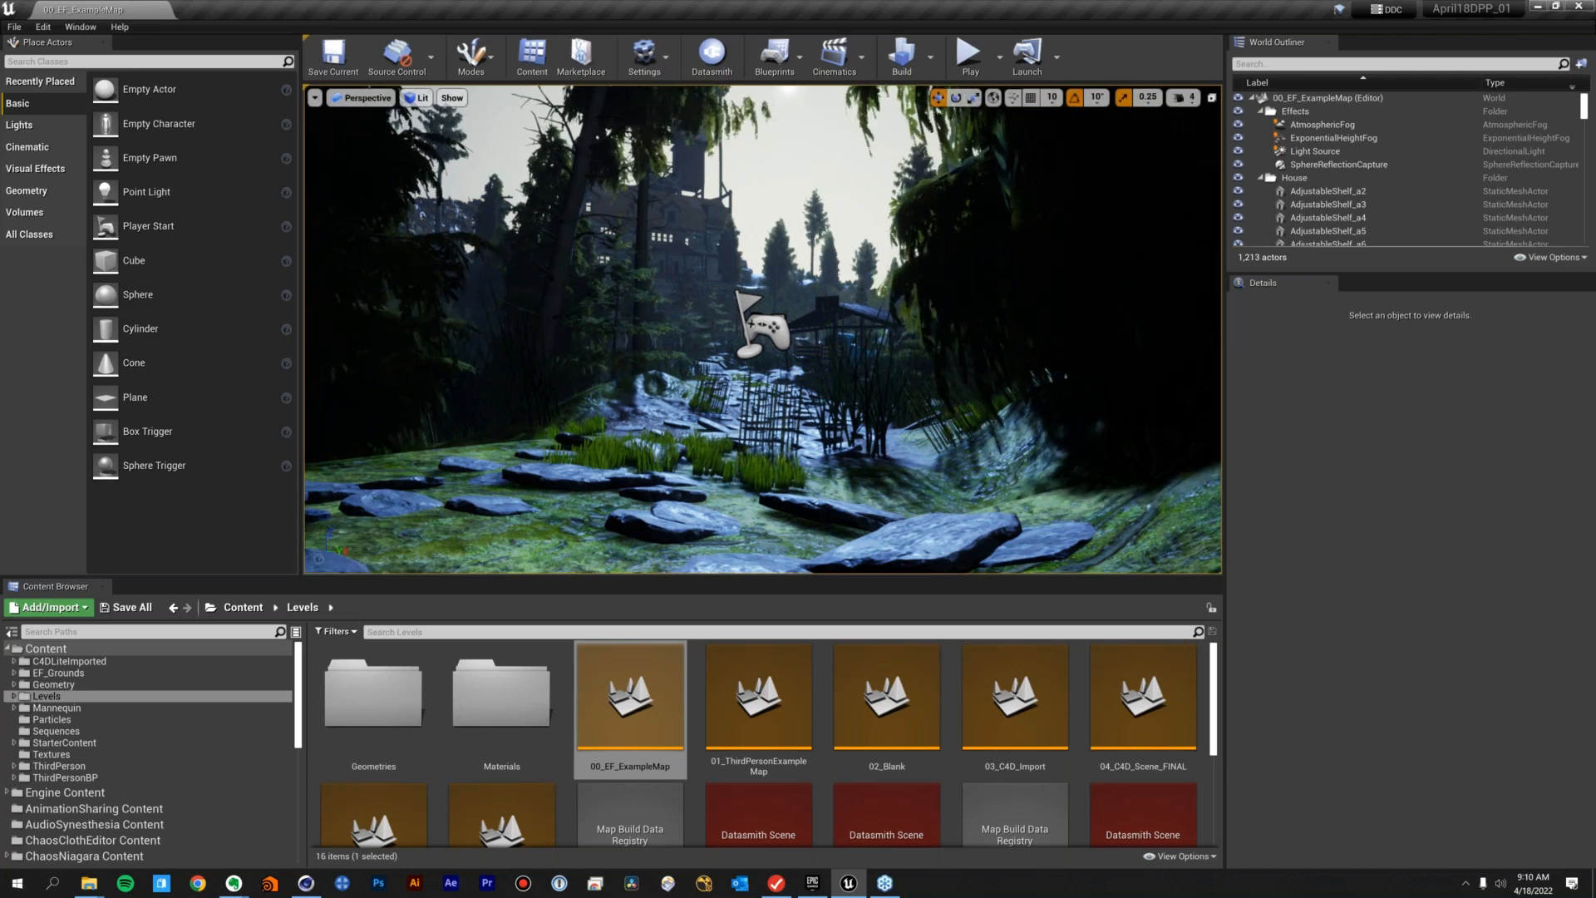
left_click(971, 61)
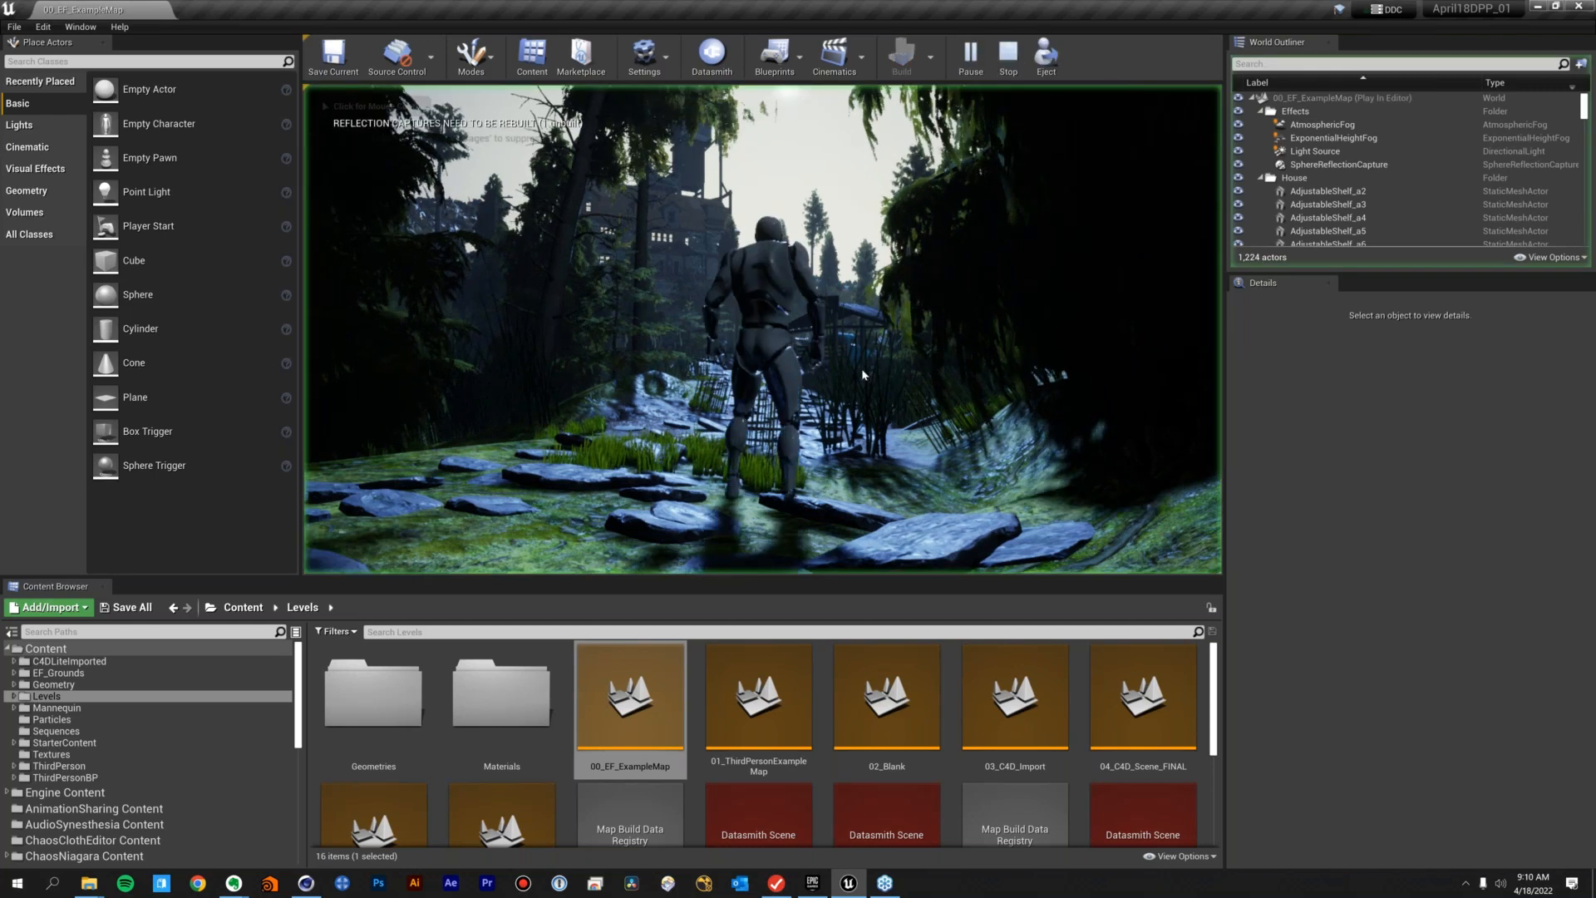
left_click(895, 372)
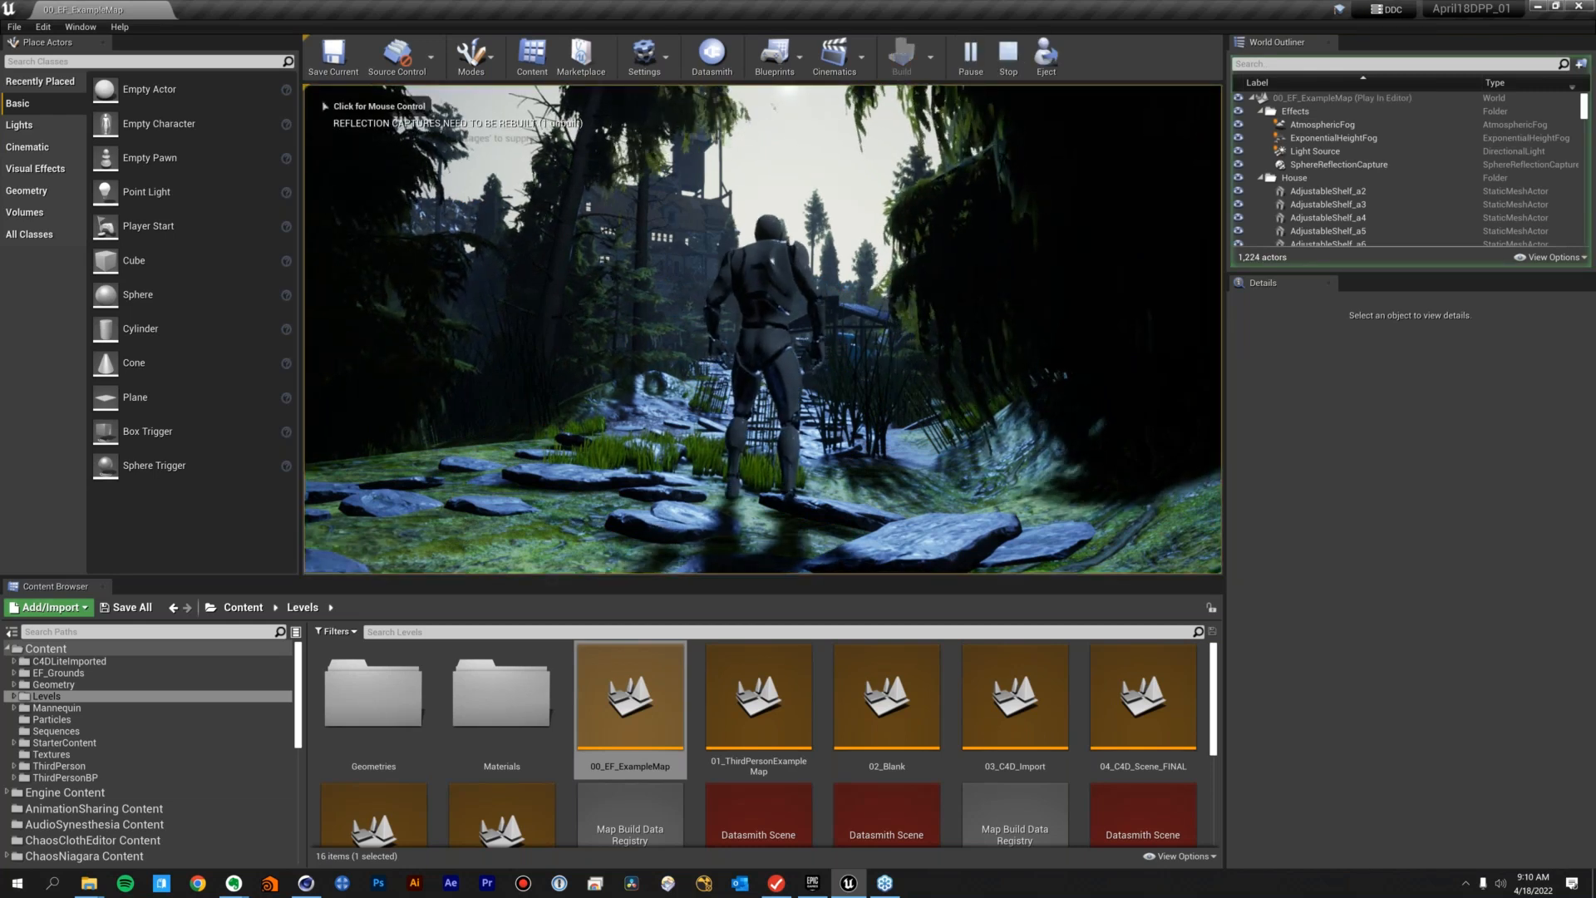
key("w")
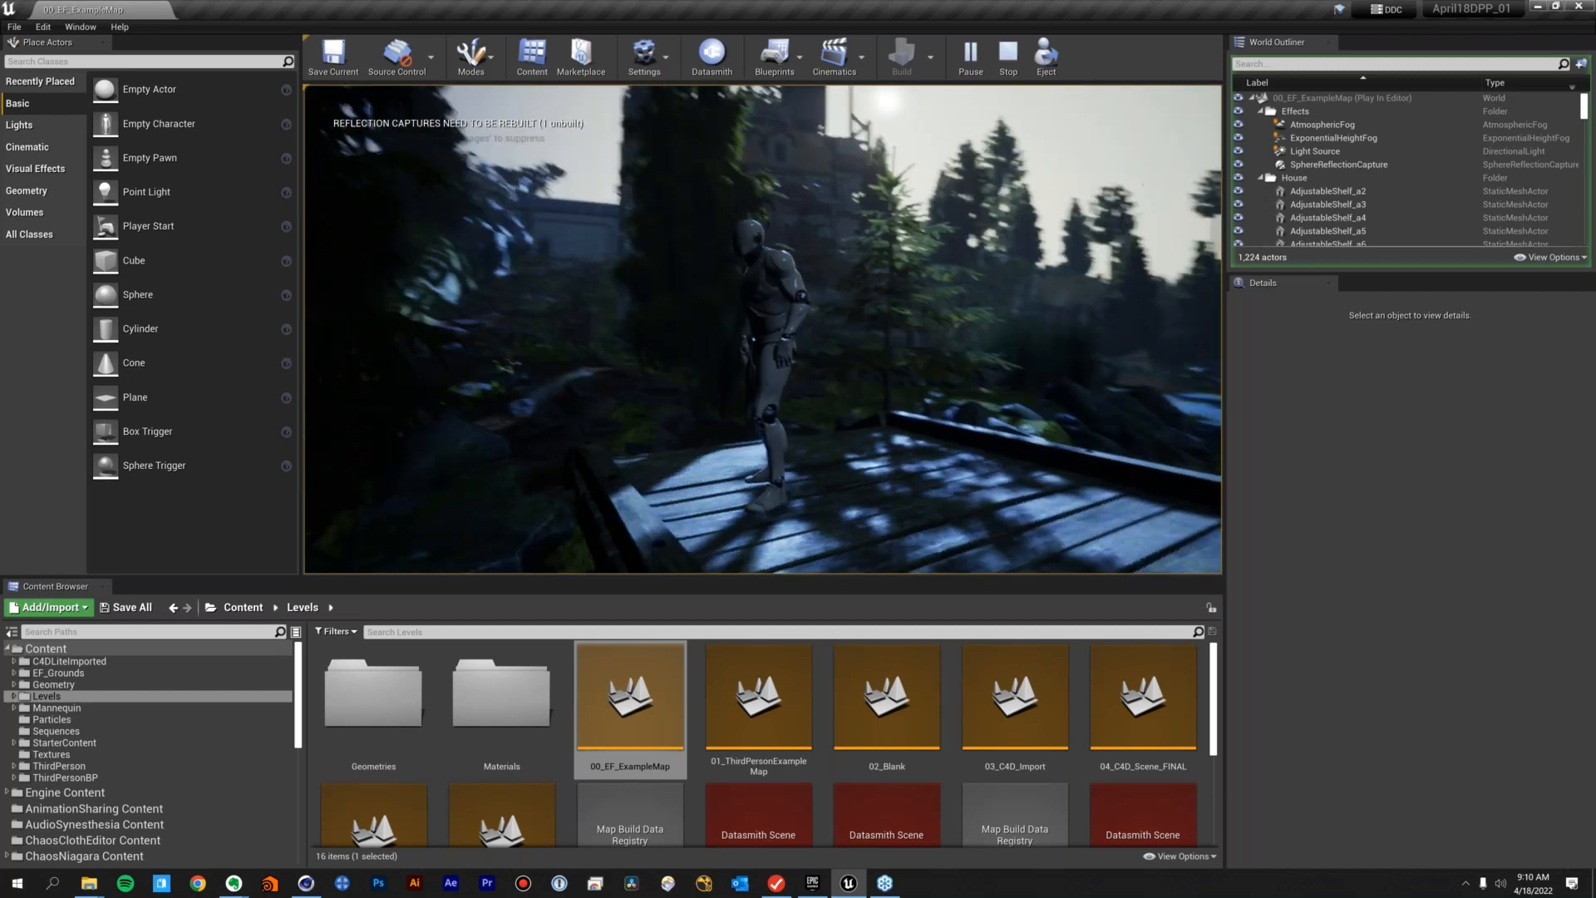
key("Escape")
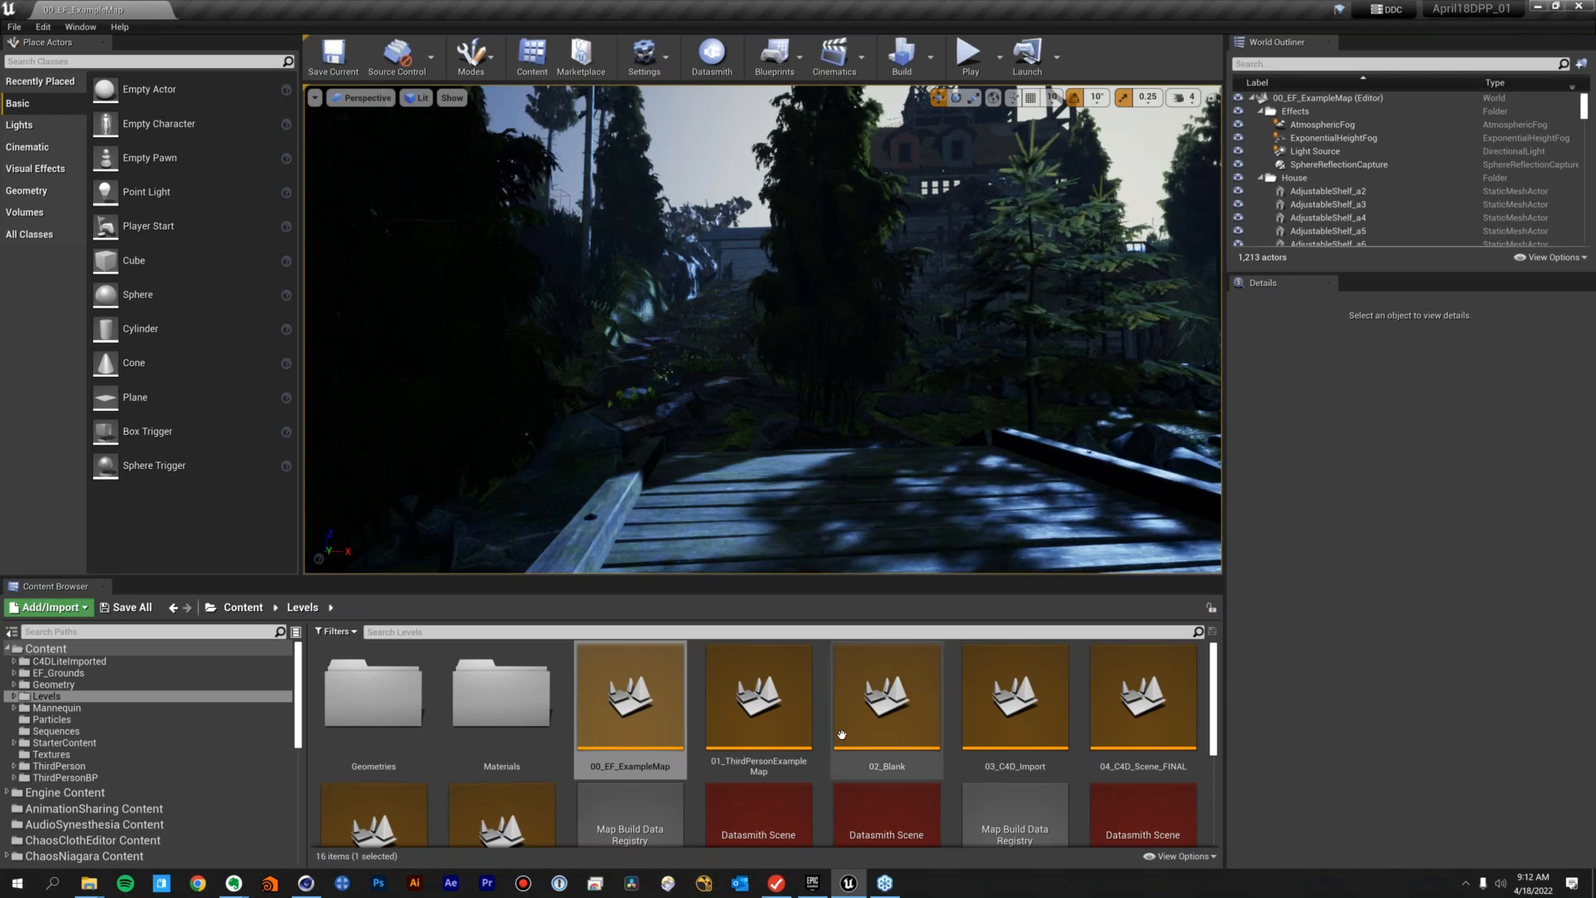
Switch to the Epic Games Launcher and show the library of engine versions and projects
left_click(812, 886)
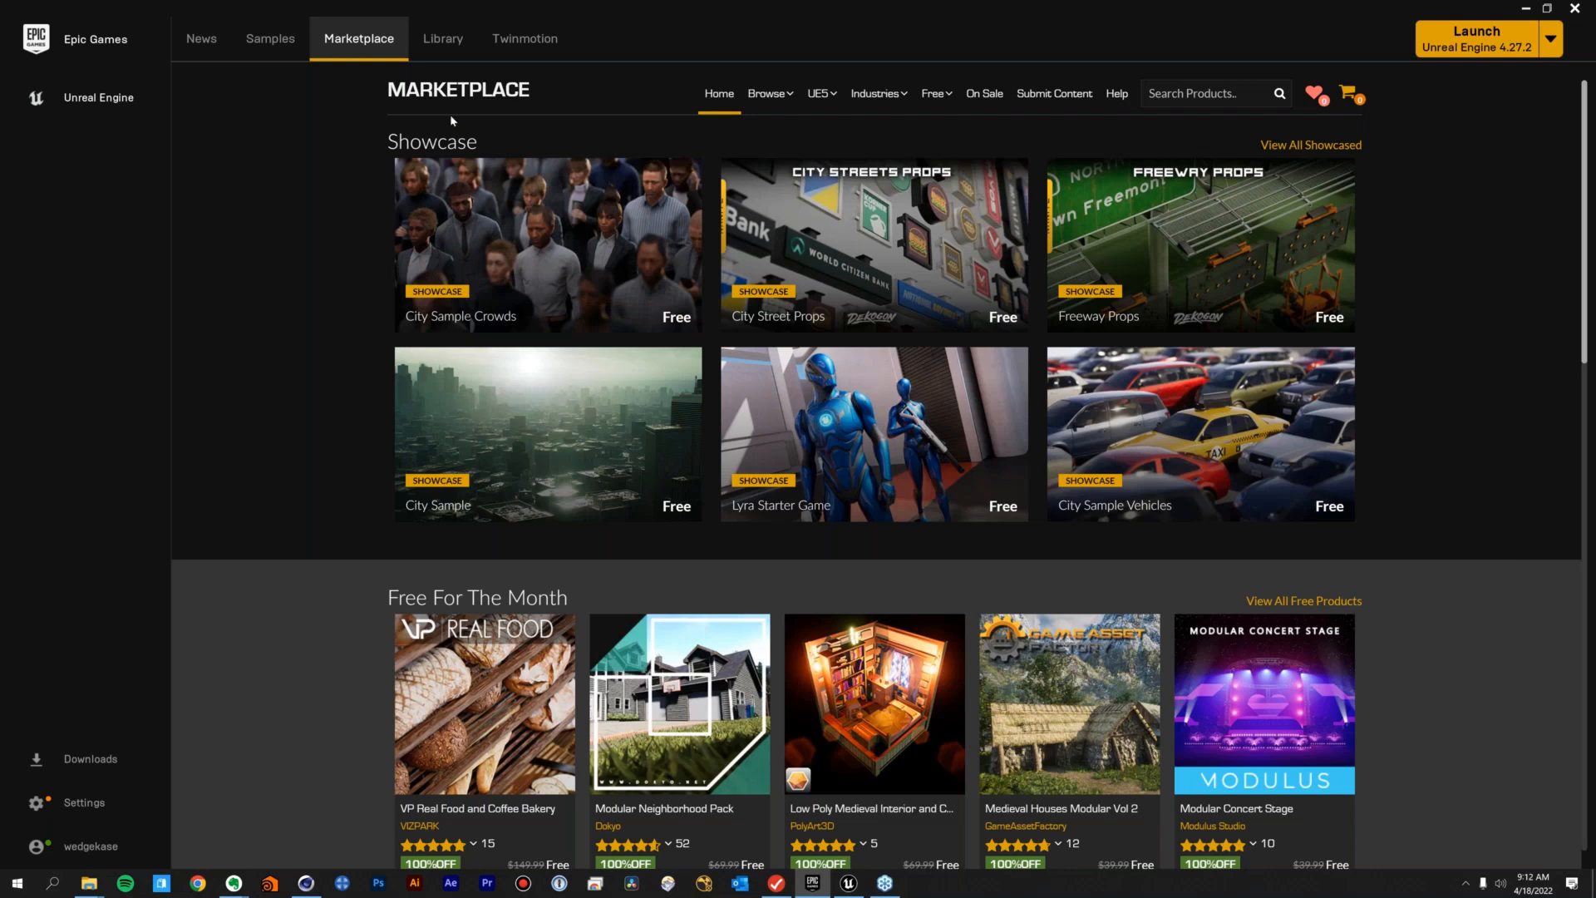
left_click(441, 45)
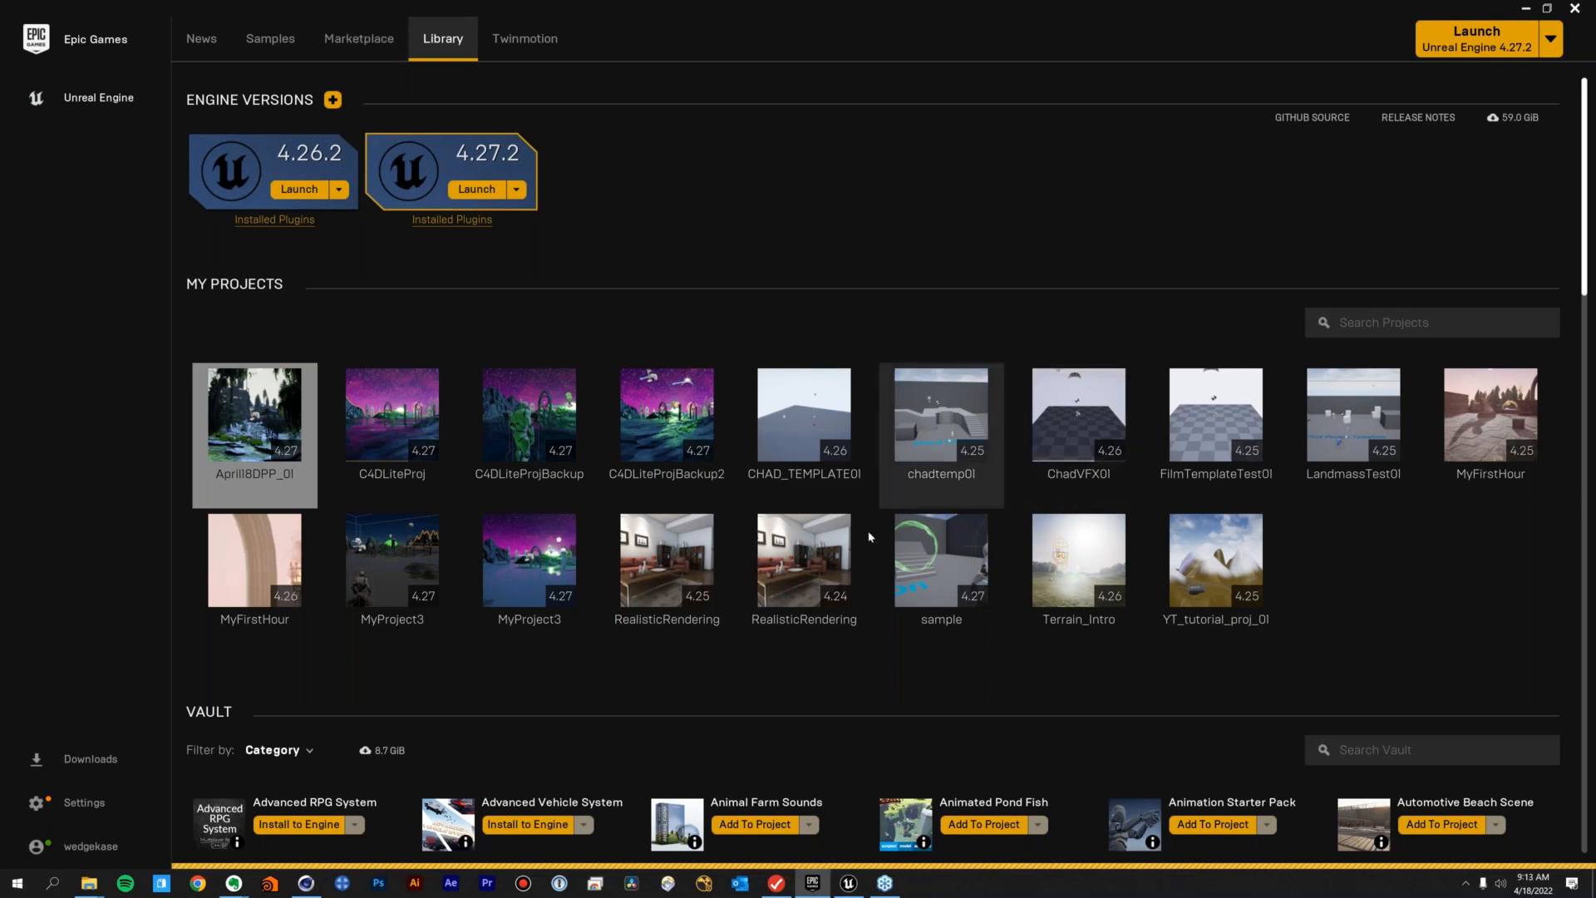
Switch back to the Unreal Engine editor and open the 01_ThirdPersonExampleMap level
left_click(848, 884)
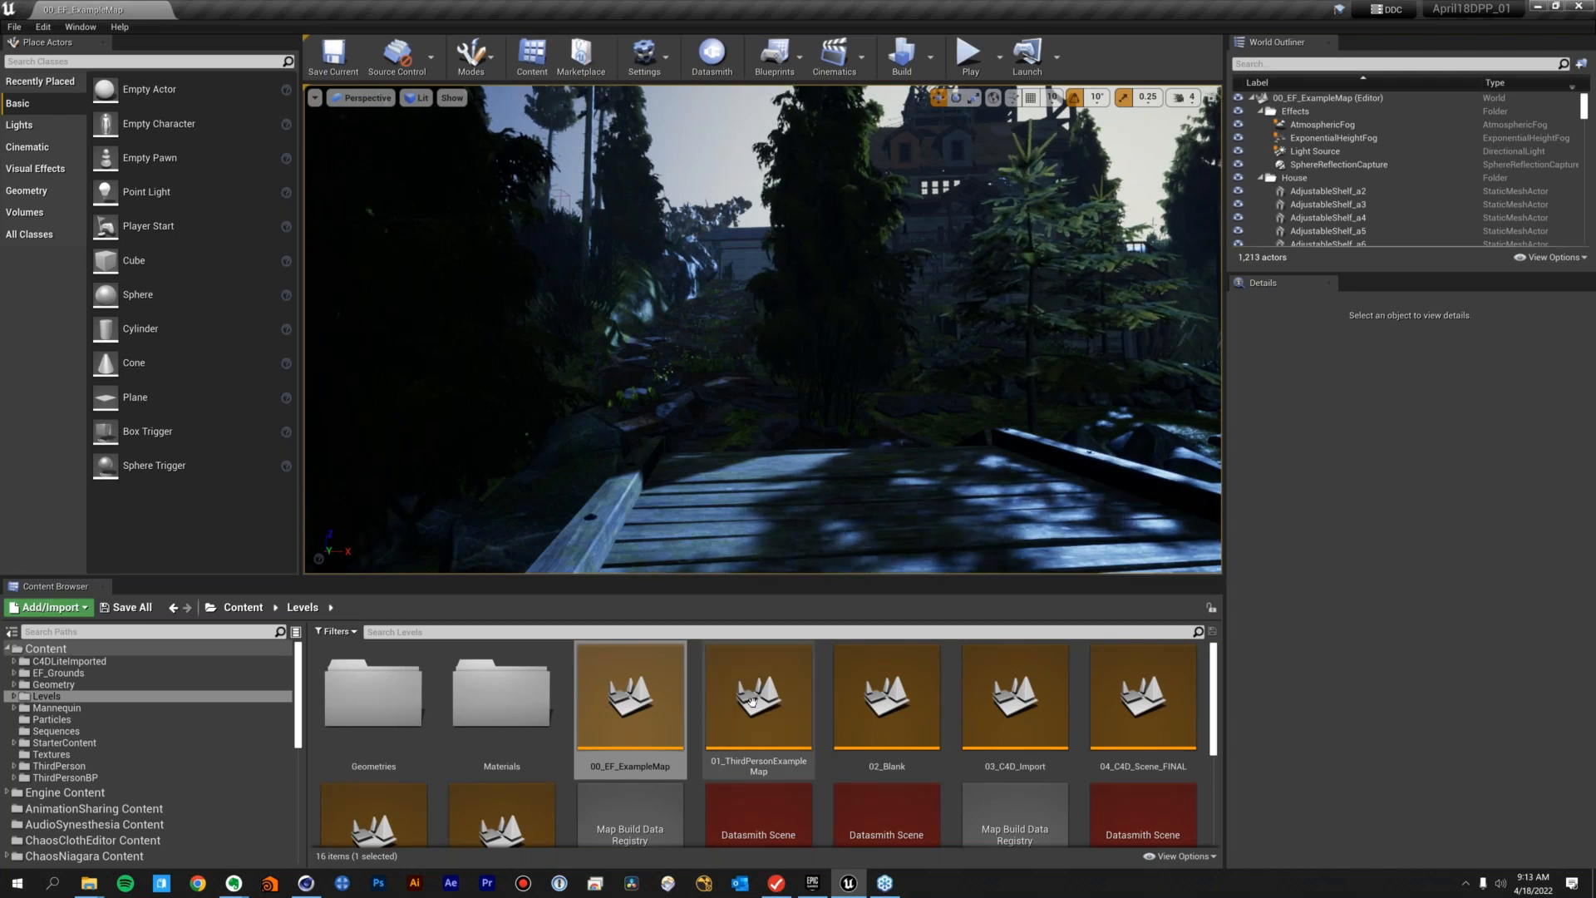
double_click(803, 738)
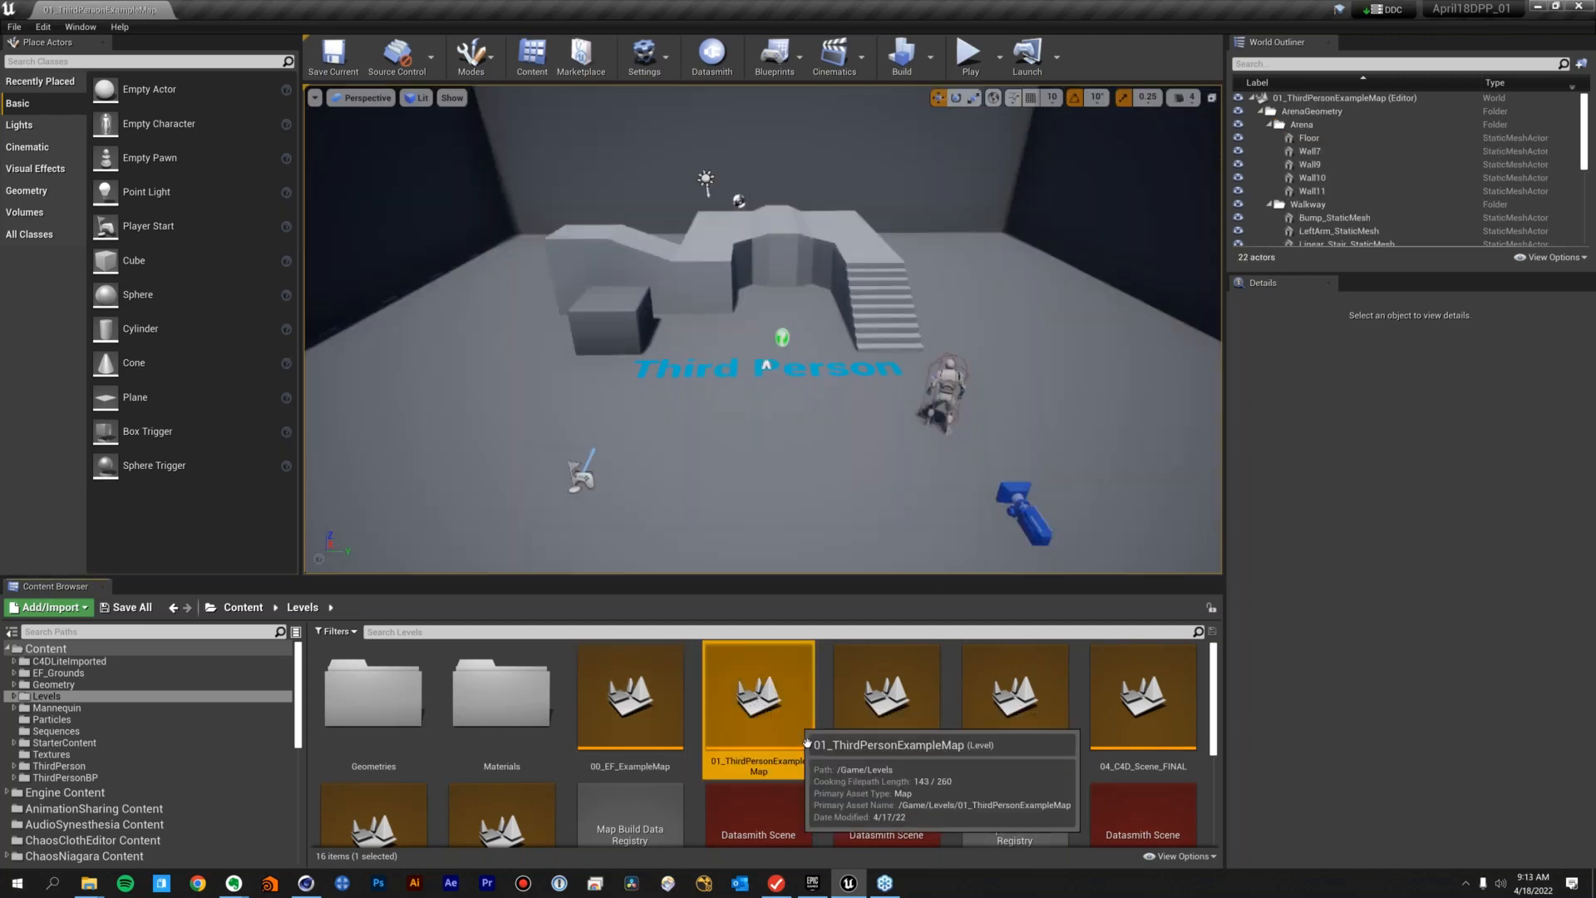
Switch to the Epic Games Launcher, view the Unreal Engine marketplace and return to the library
left_click(815, 883)
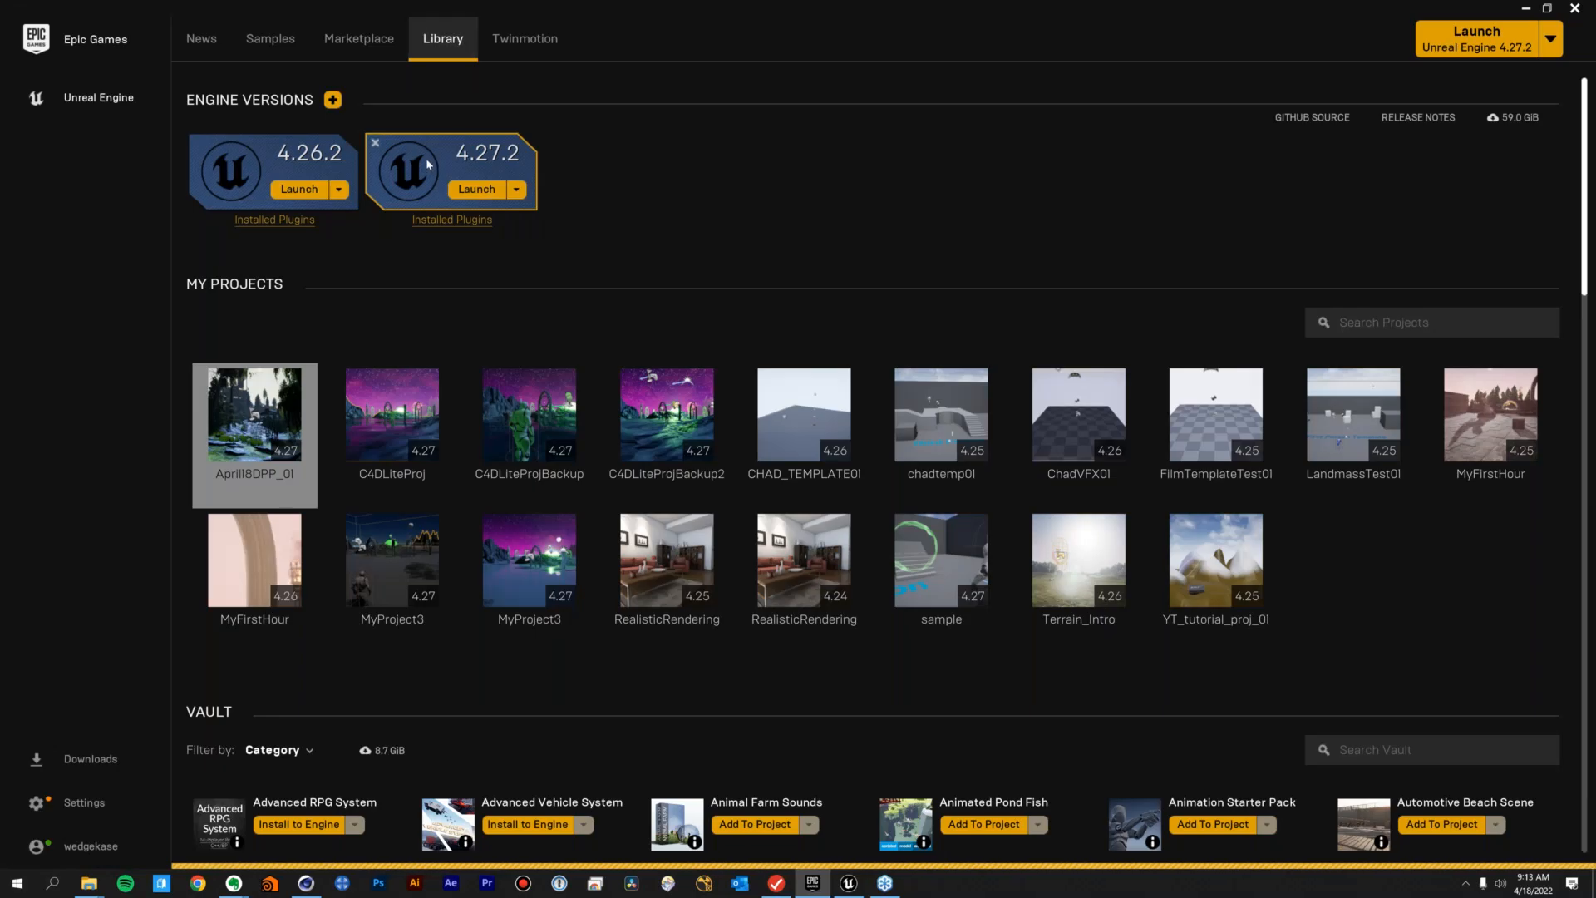
left_click(360, 39)
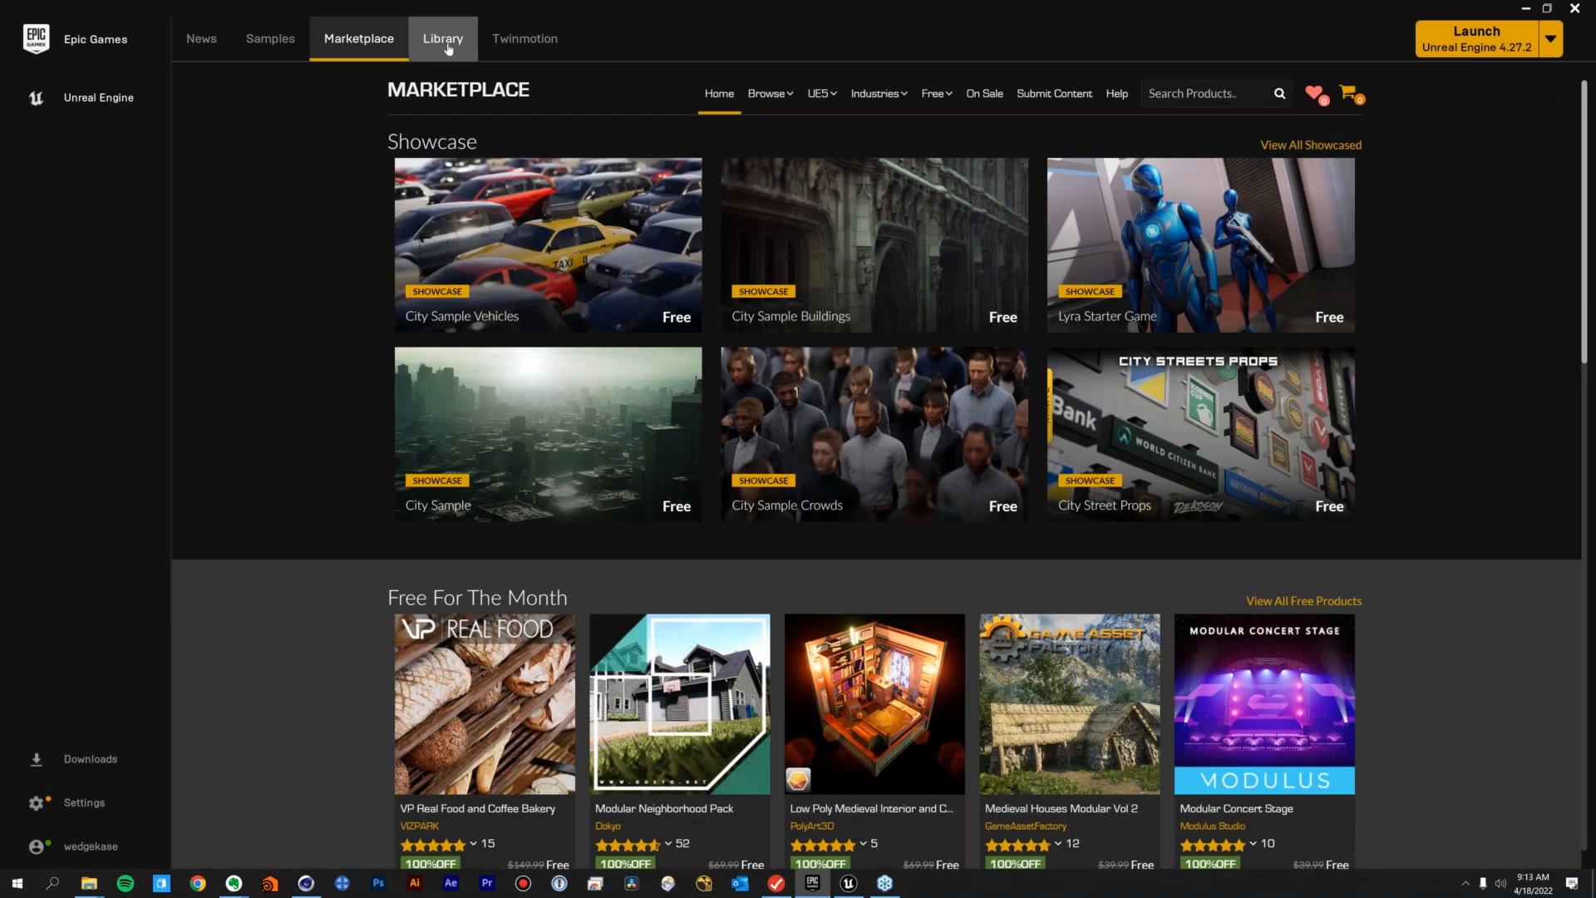
left_click(446, 43)
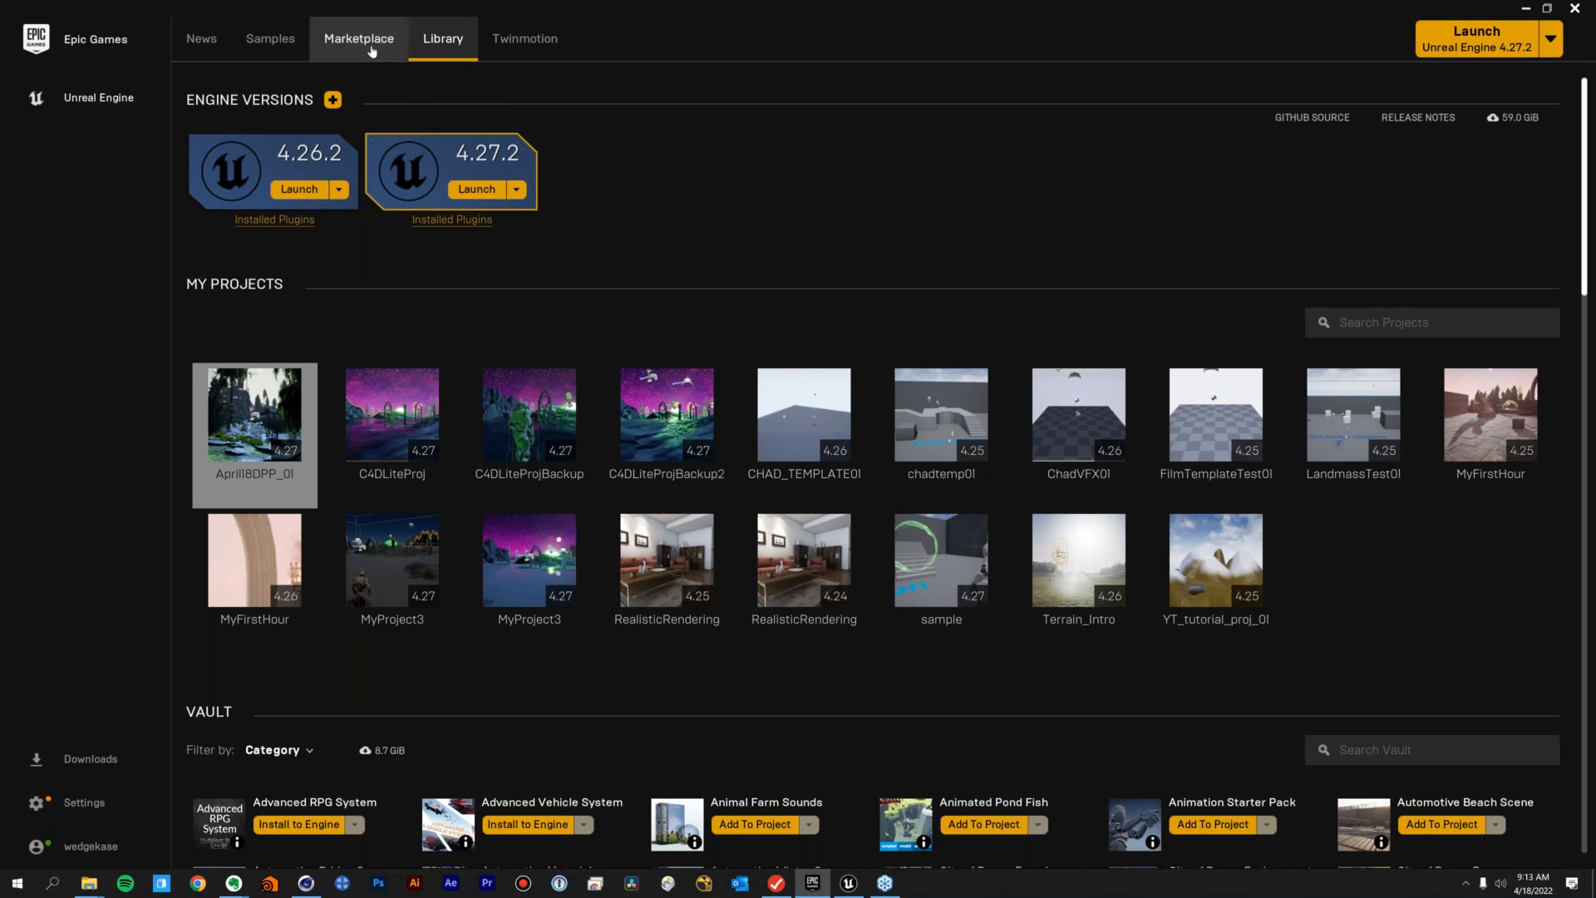
Look through the projects and vault assets in the launcher library
scroll(883, 532, "down", 5)
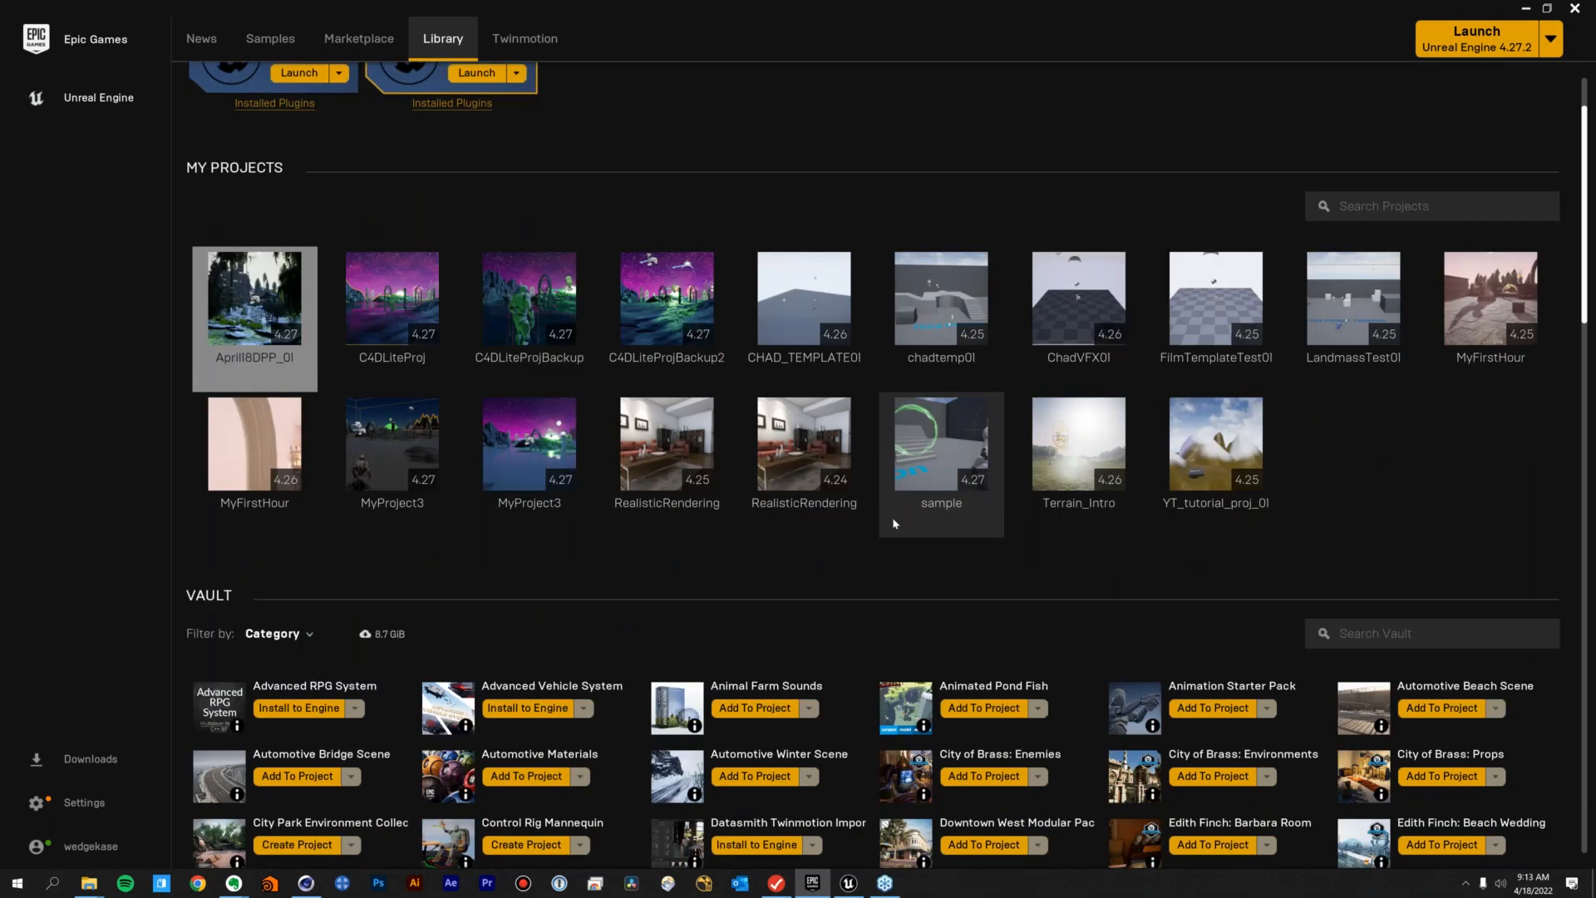
scroll(896, 521, "down", 3)
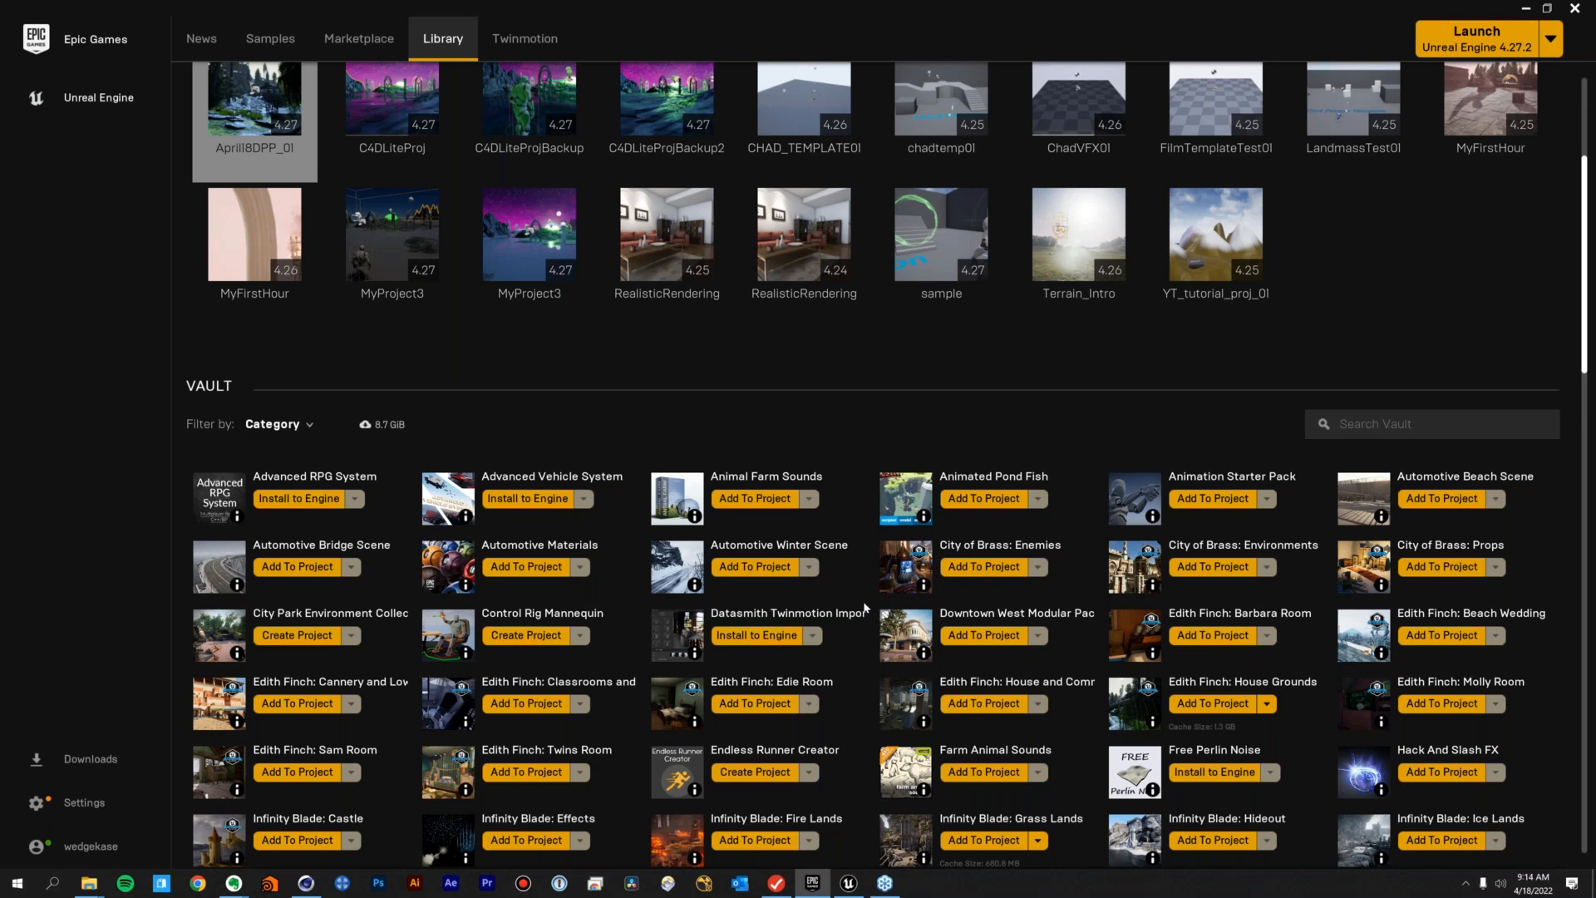
scroll(865, 608, "up", 5)
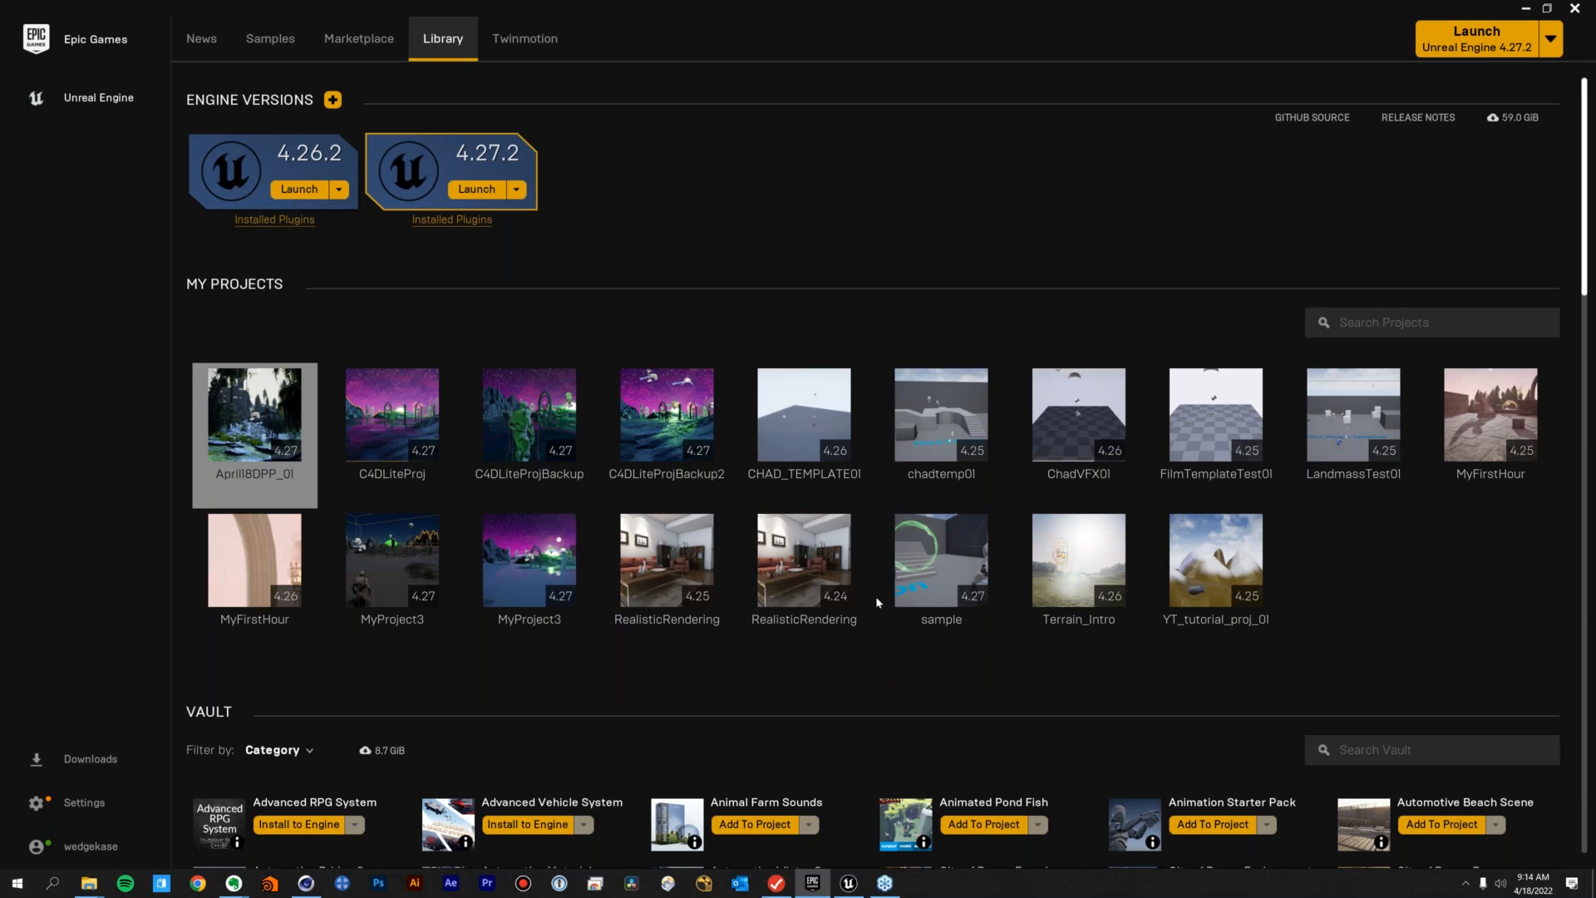
mouse_move(904, 602)
Switch to the Unreal Engine editor, play the 01_ThirdPersonExampleMap level with the character running and jumping over the walkway, and stop playing
mouse_move(851, 887)
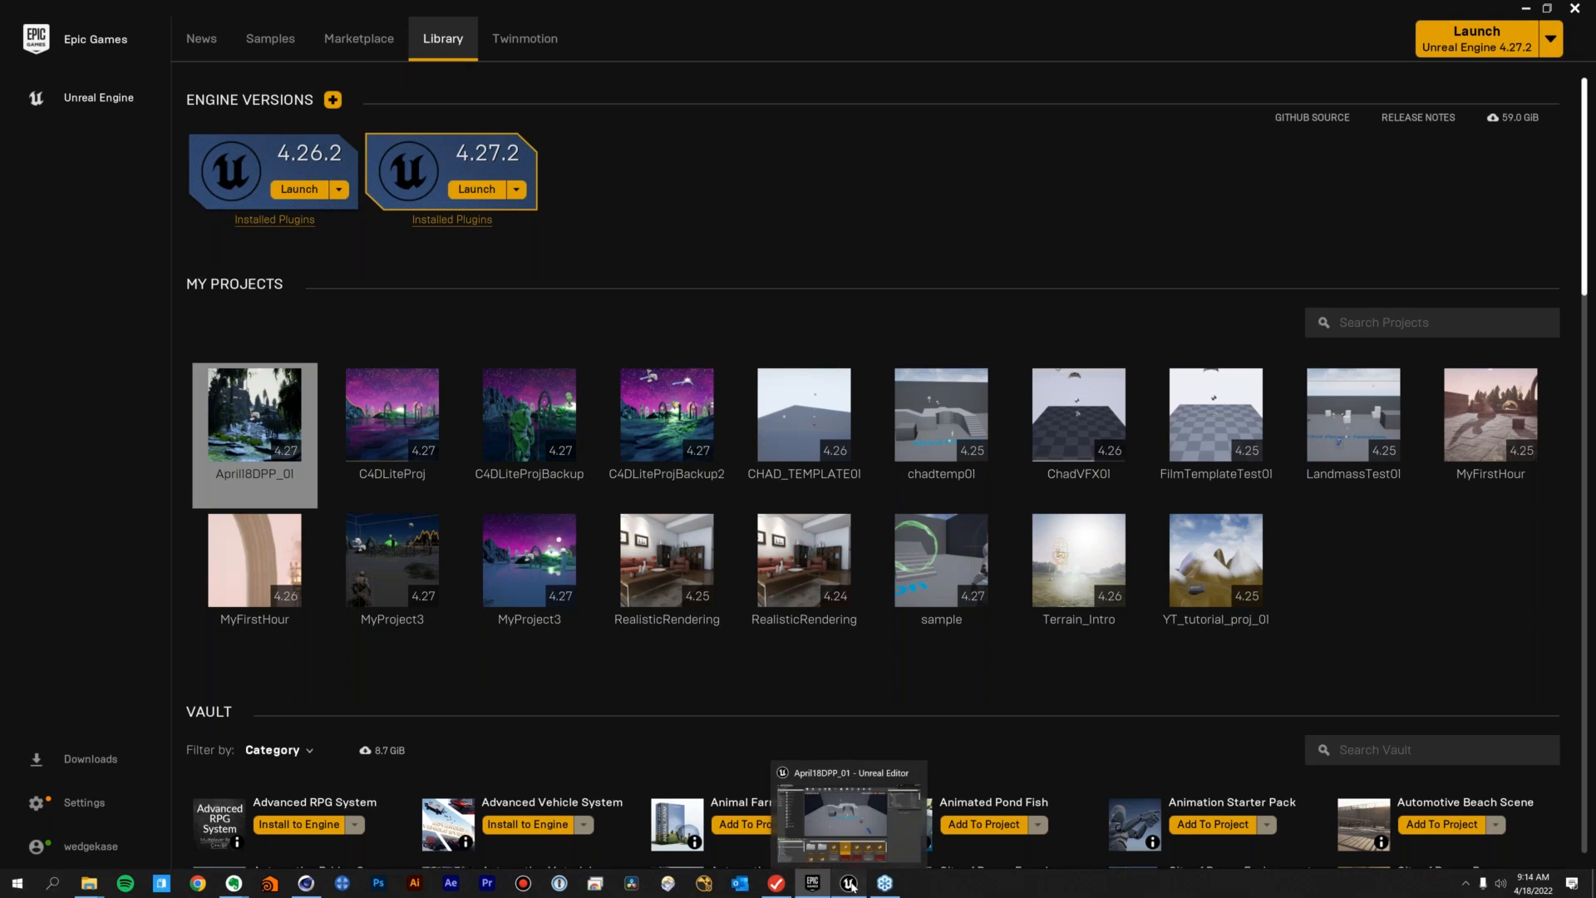
left_click(852, 886)
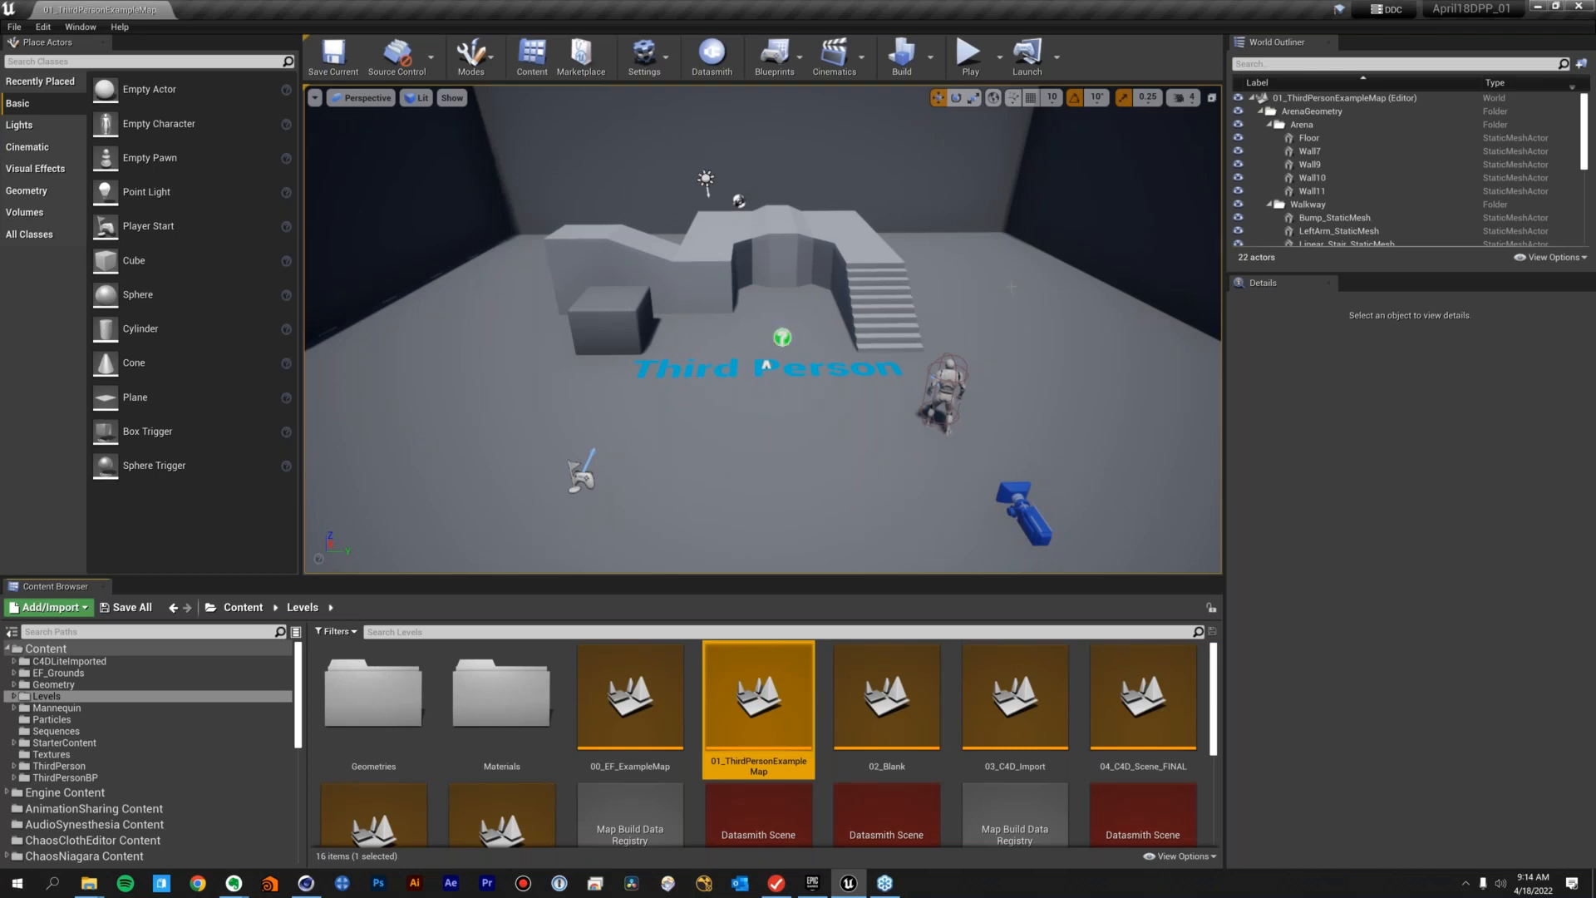
left_click(969, 62)
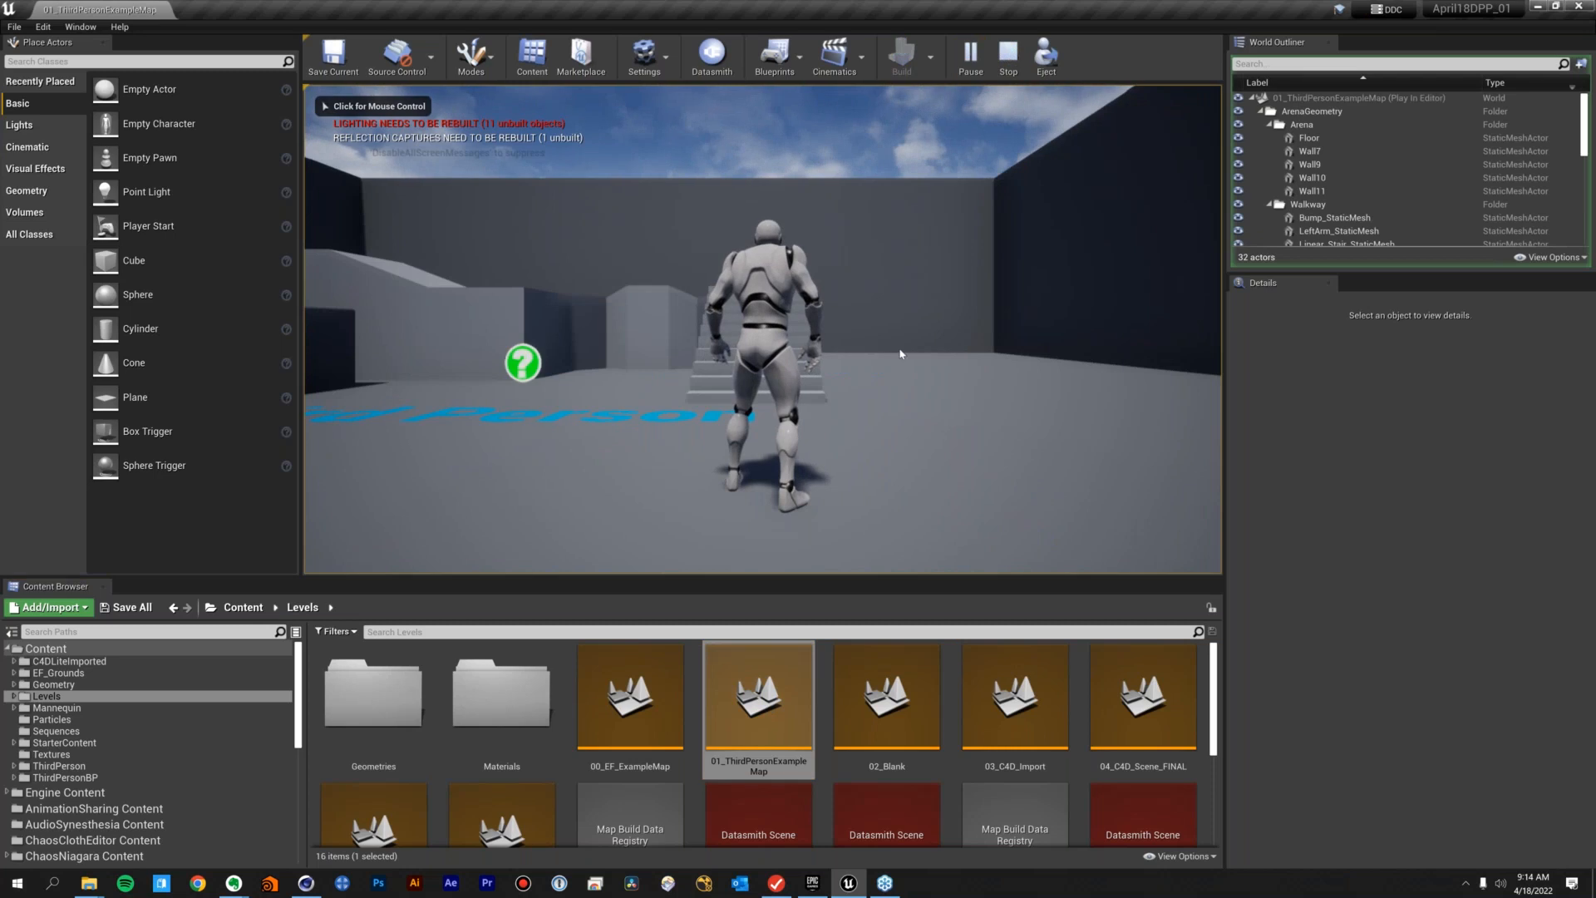
left_click(959, 249)
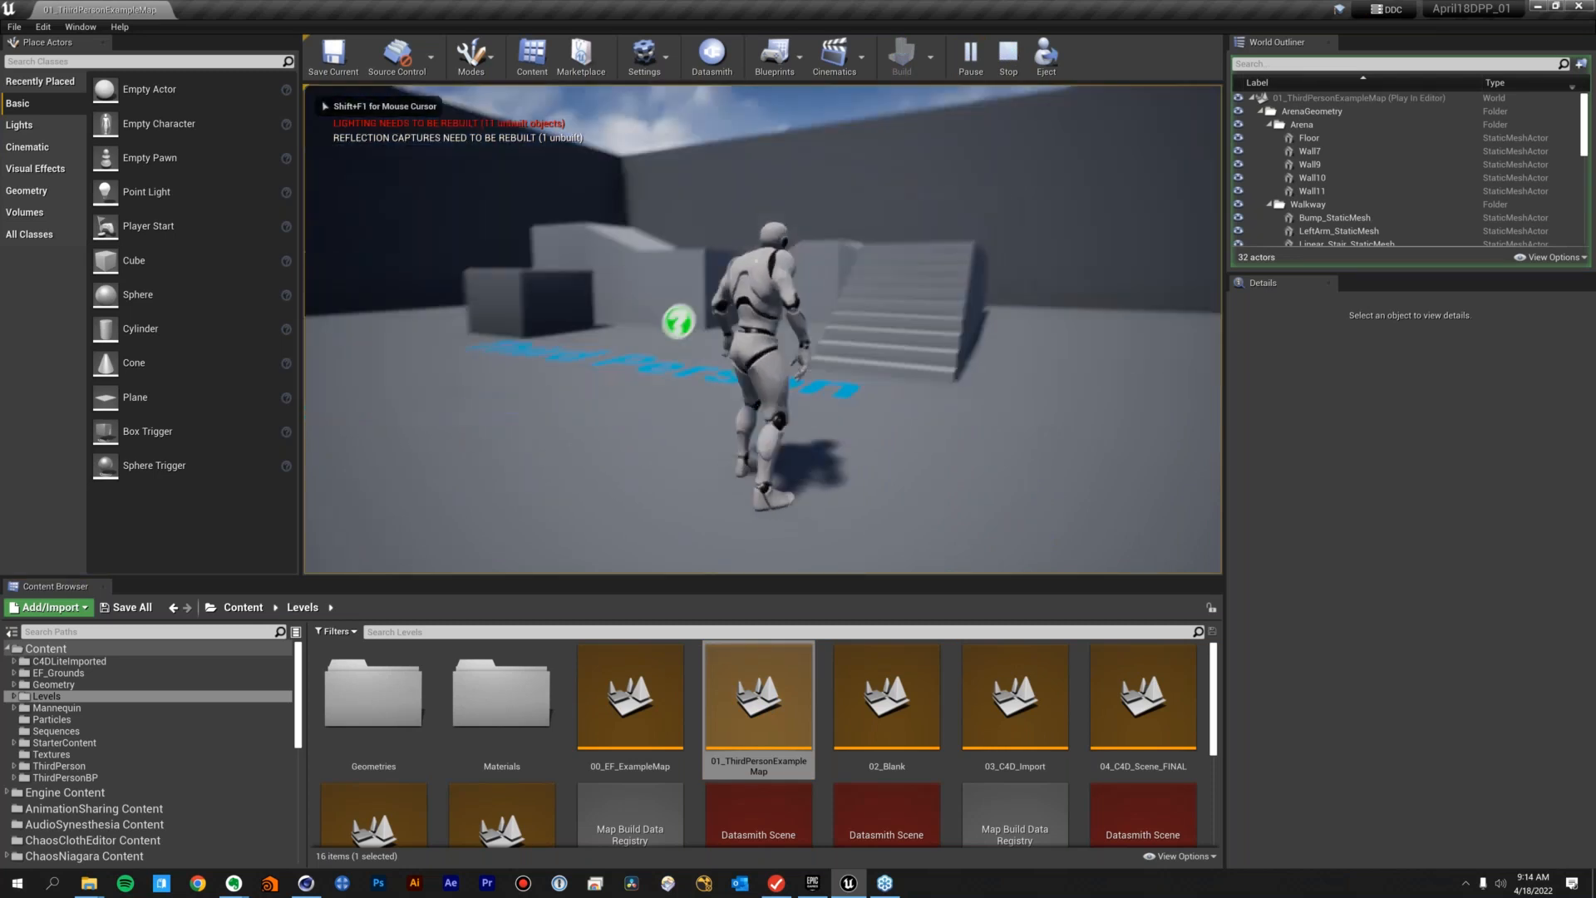
key("w")
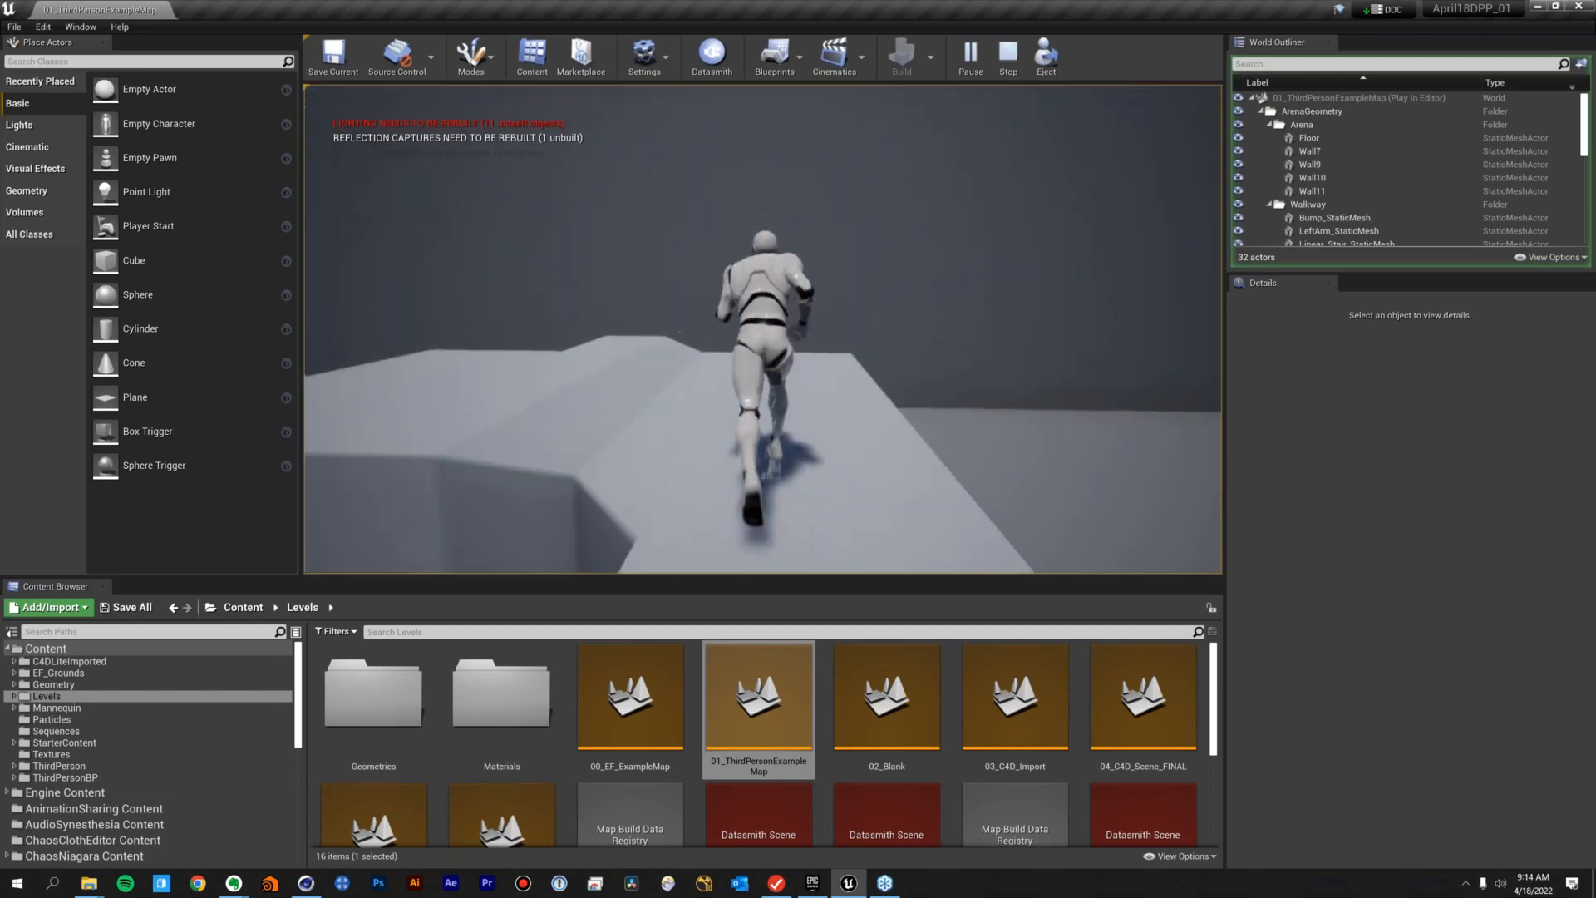
key("w")
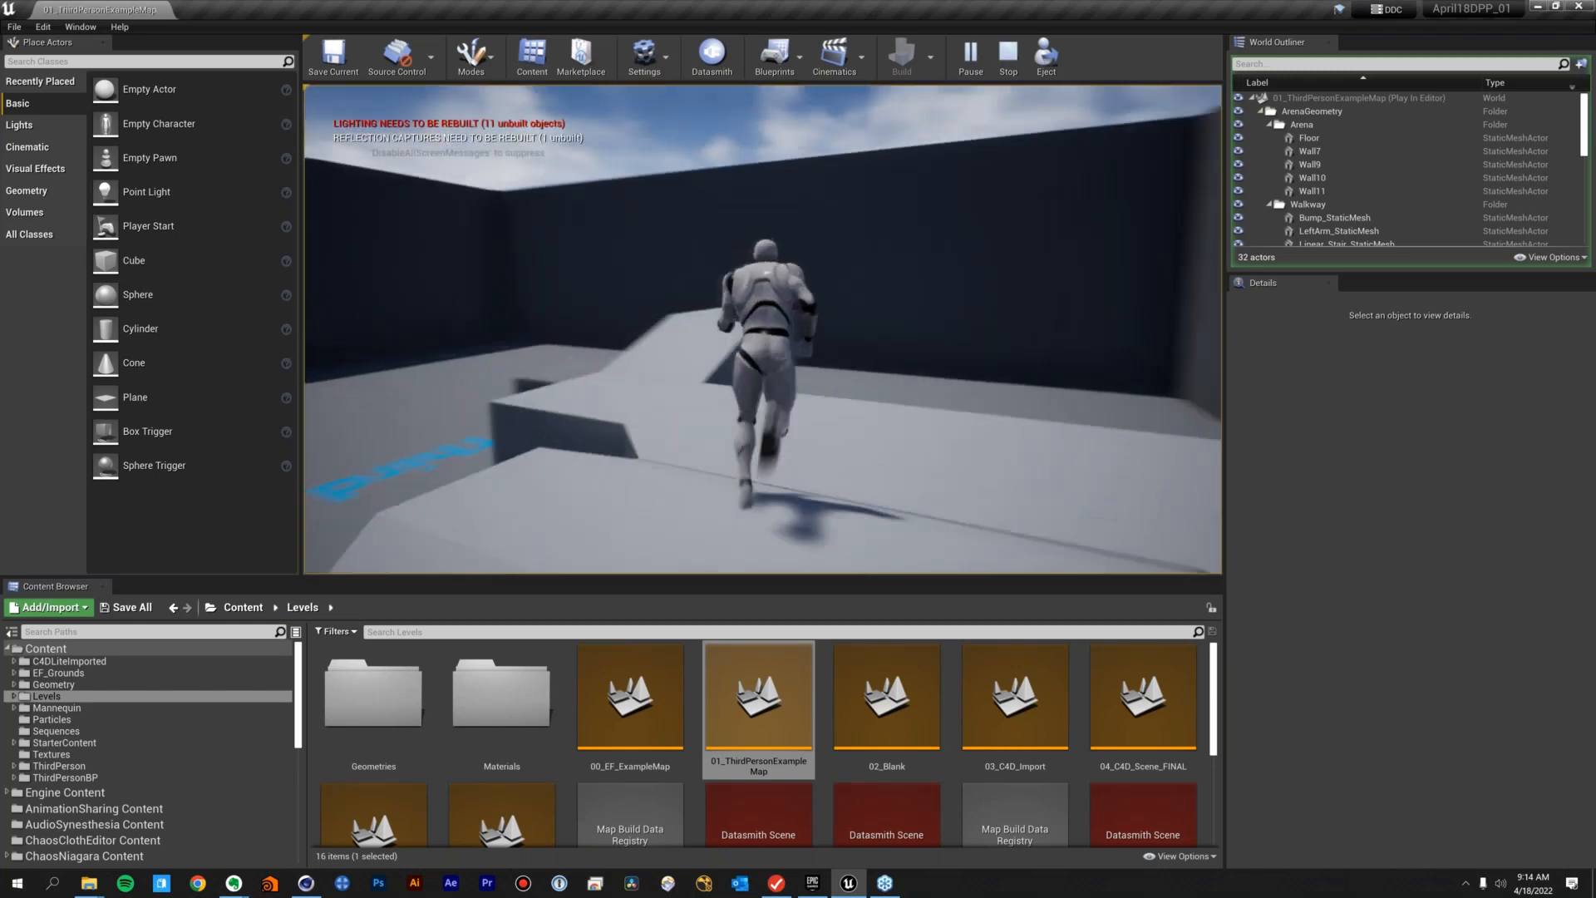
key("space")
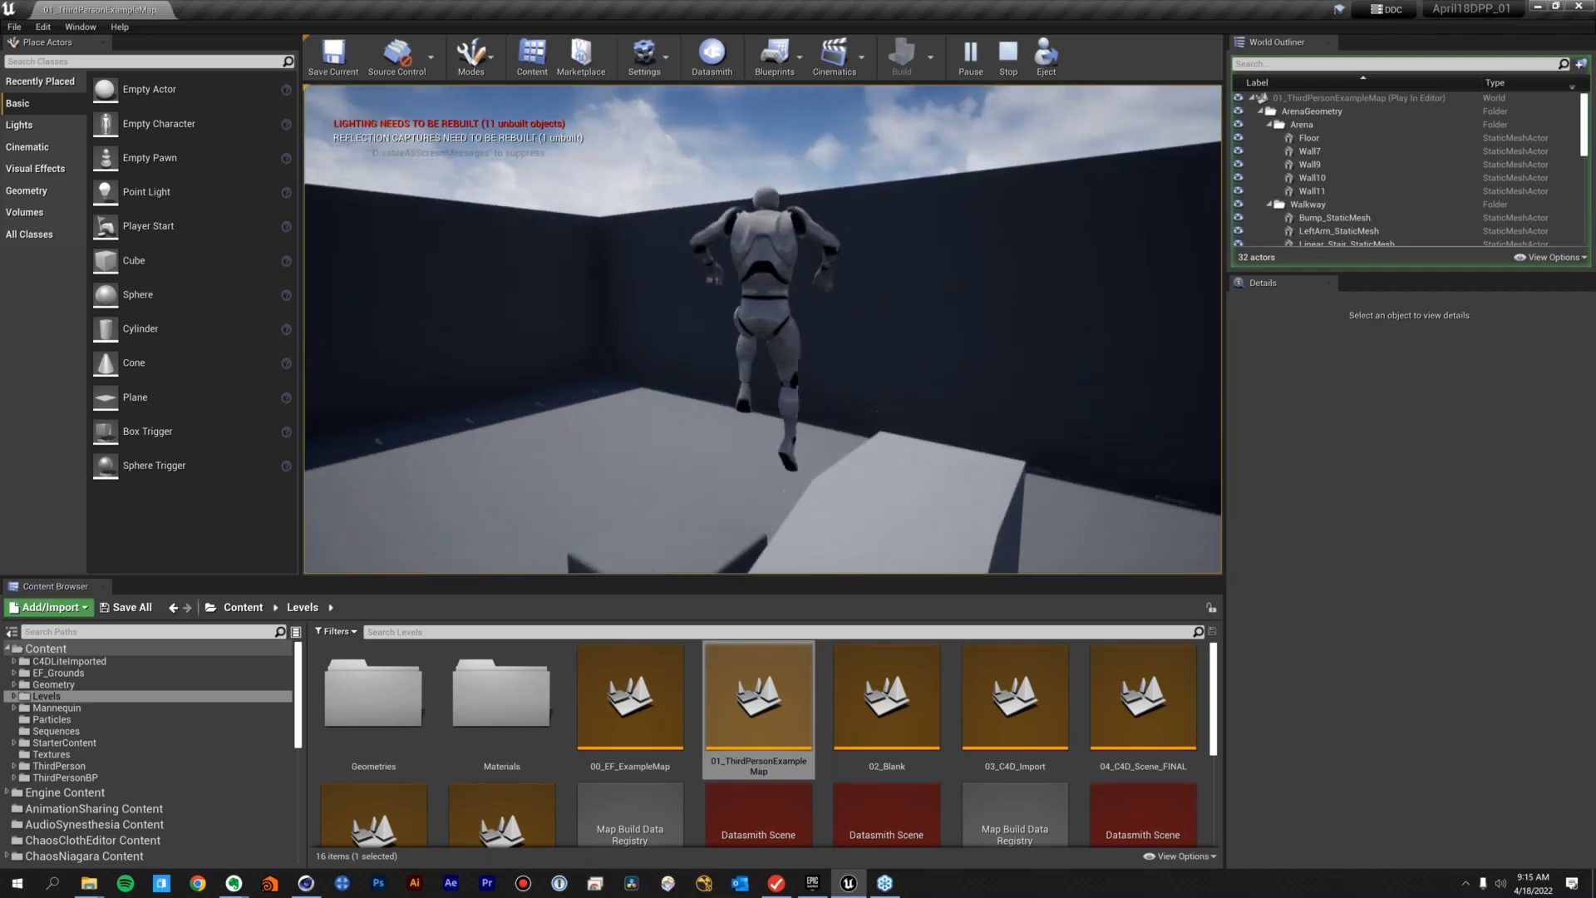
key("w")
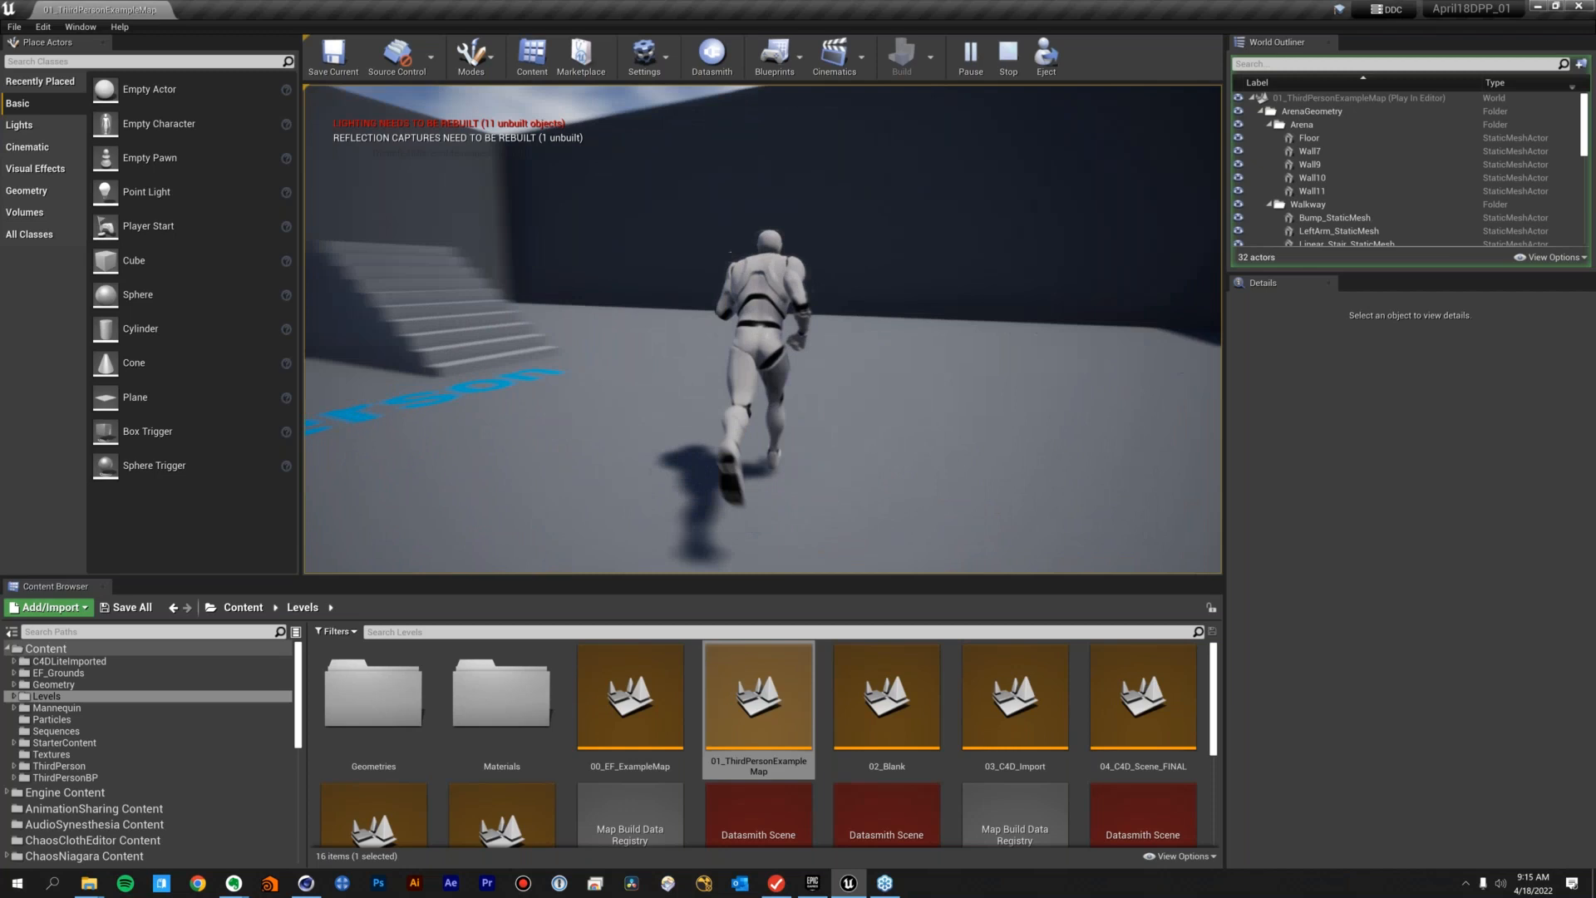
key("Escape")
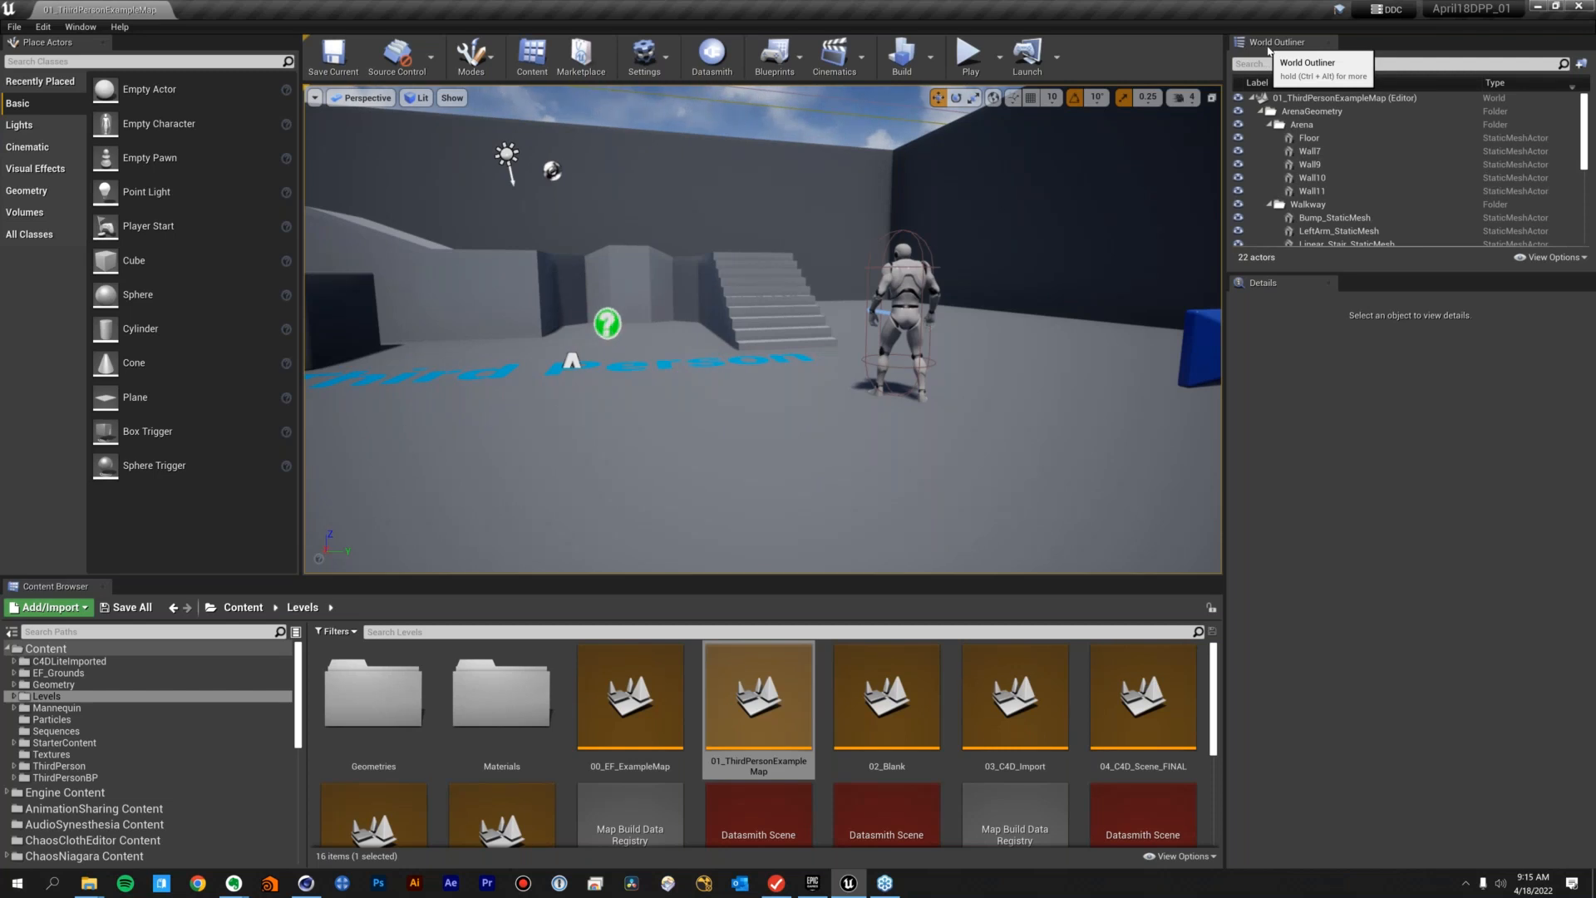
Select the Floor, Wall9 and Linear_Stair_StaticMesh actors in turn to see how the outliner and the viewport correspond
left_click(1310, 138)
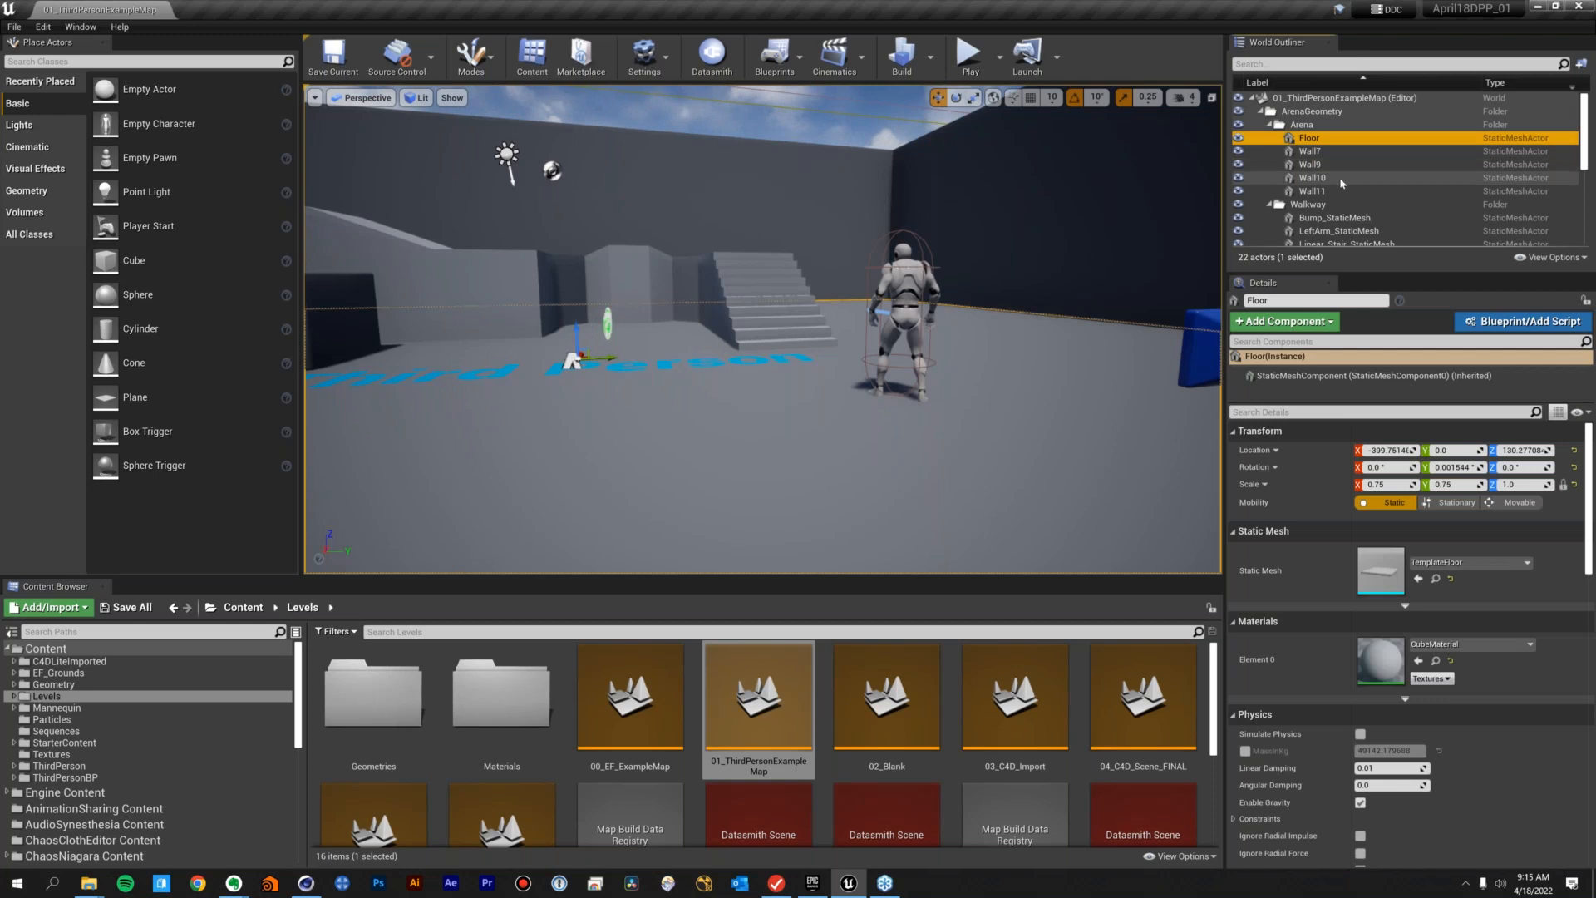
left_click(1320, 164)
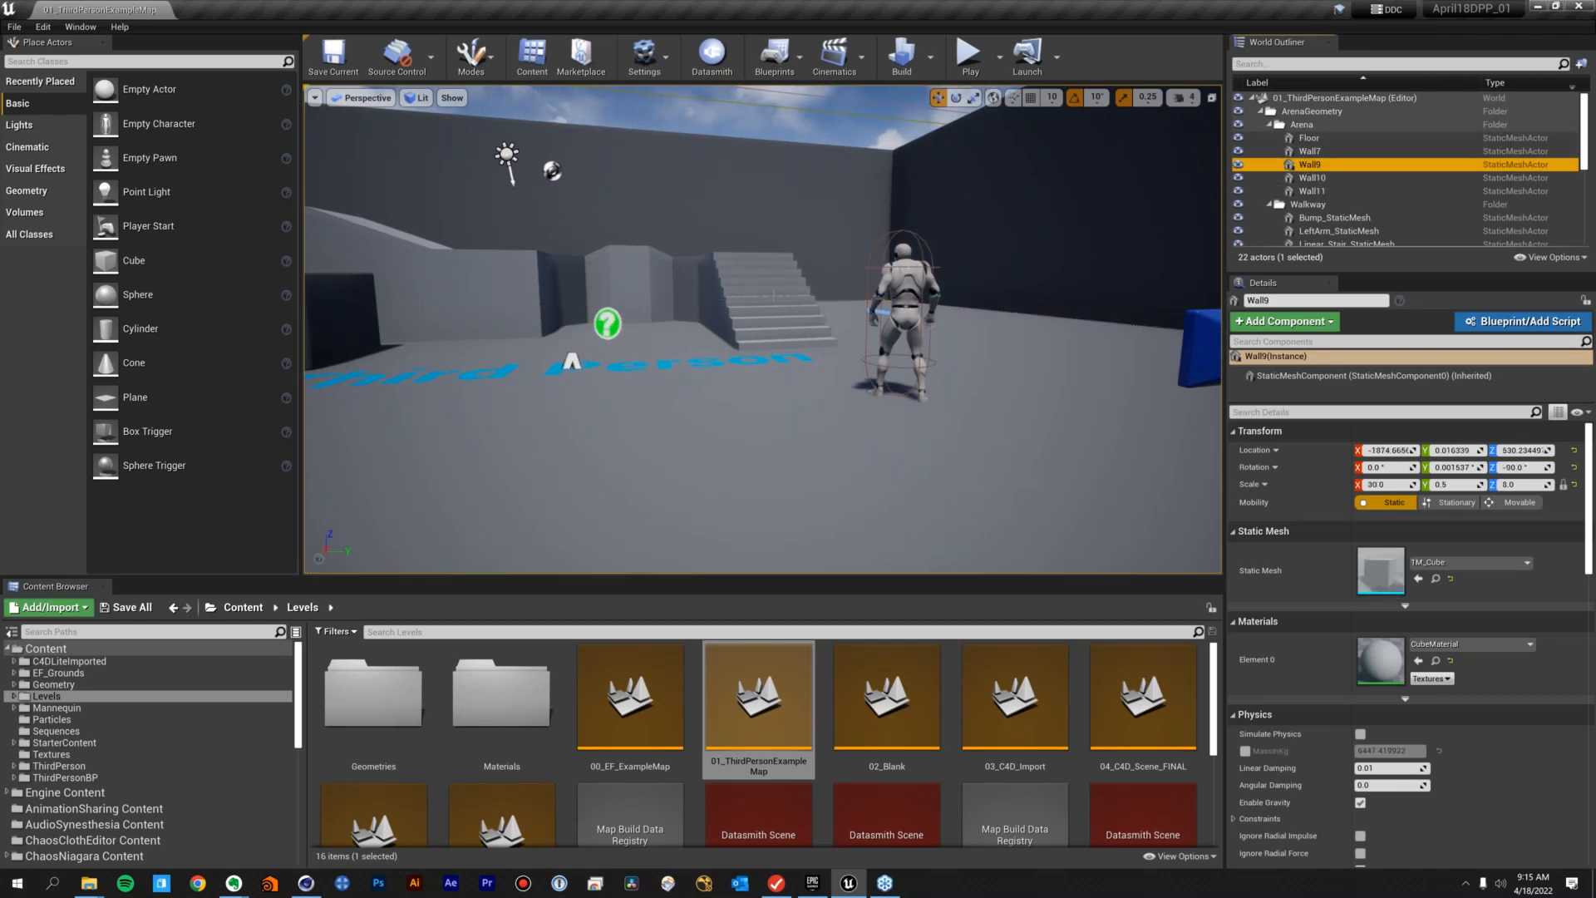
left_click(749, 287)
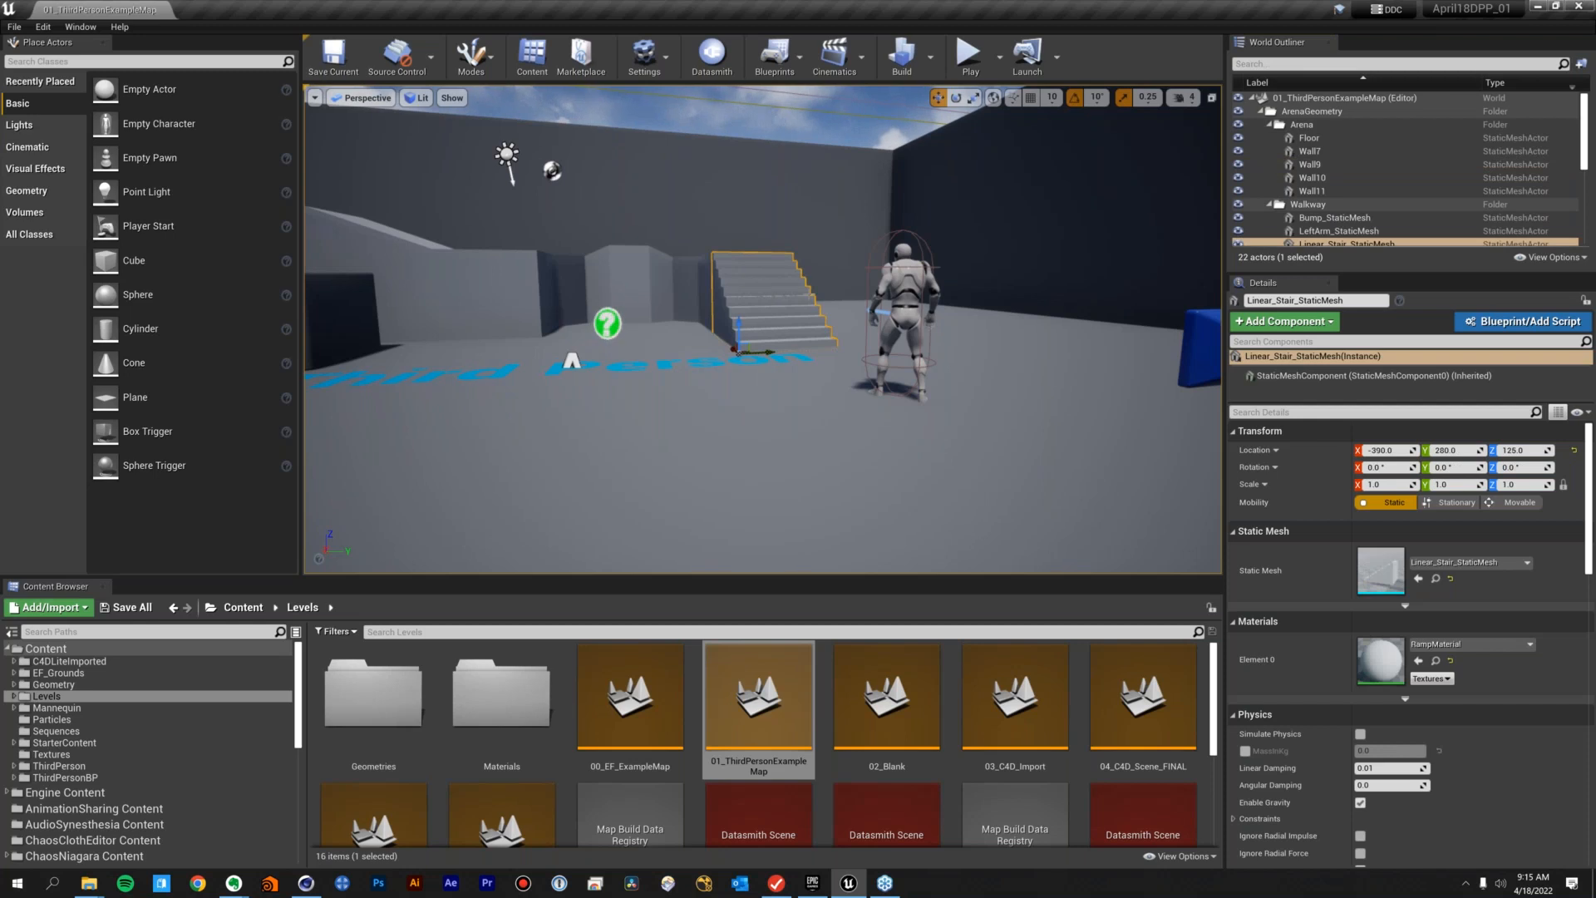
scroll(1361, 179, "down", 3)
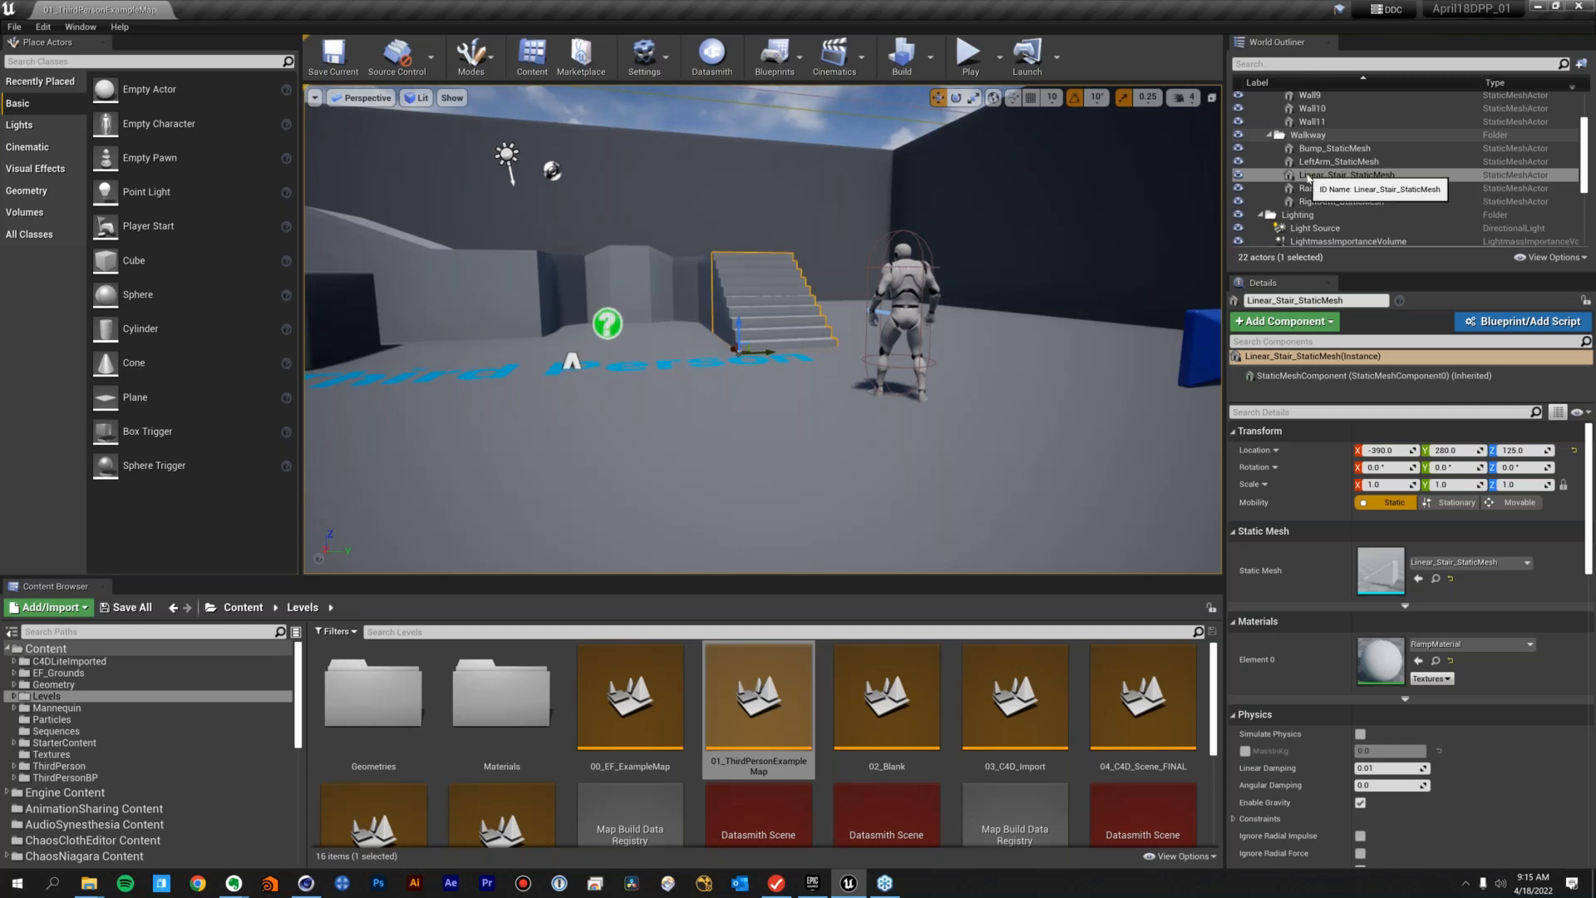
left_click(1309, 175)
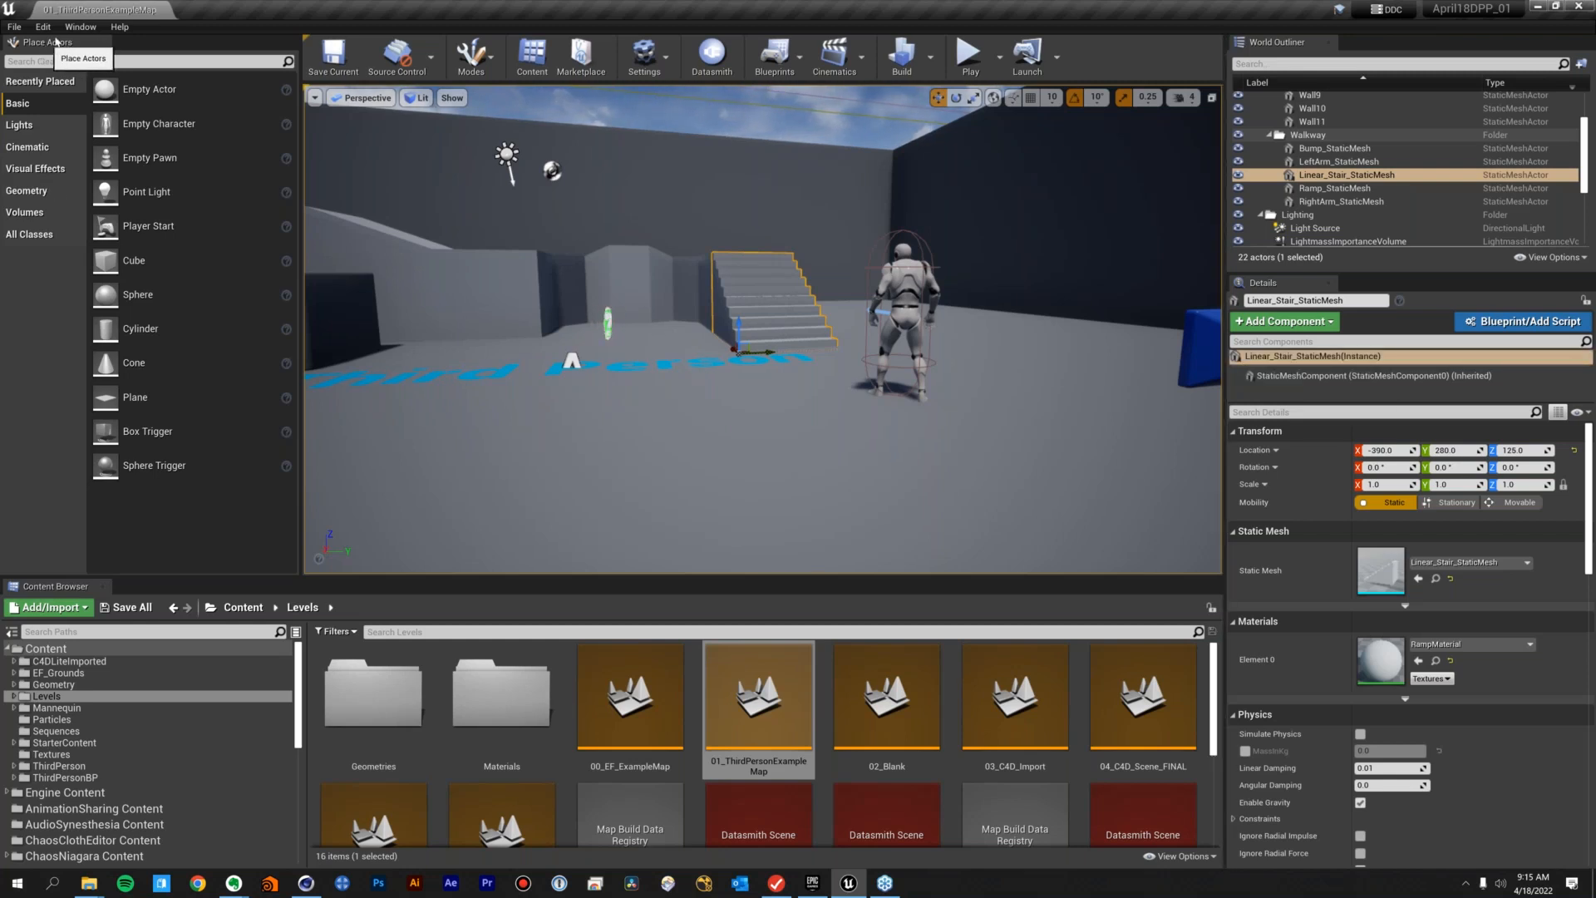
View the list of available editor windows and close it
left_click(81, 27)
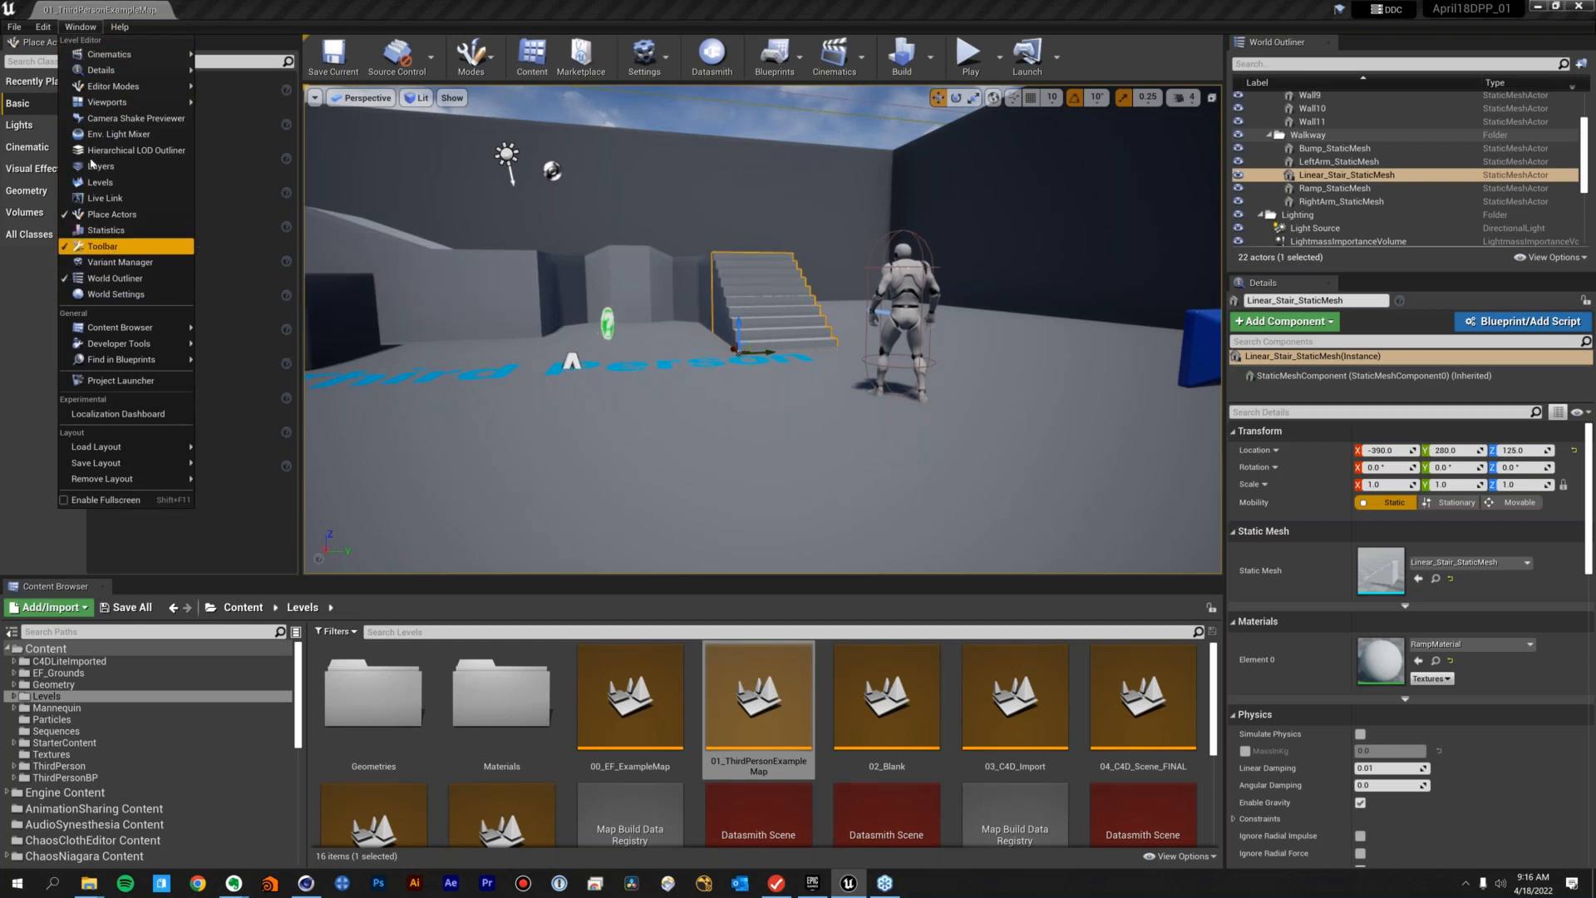
left_click(80, 29)
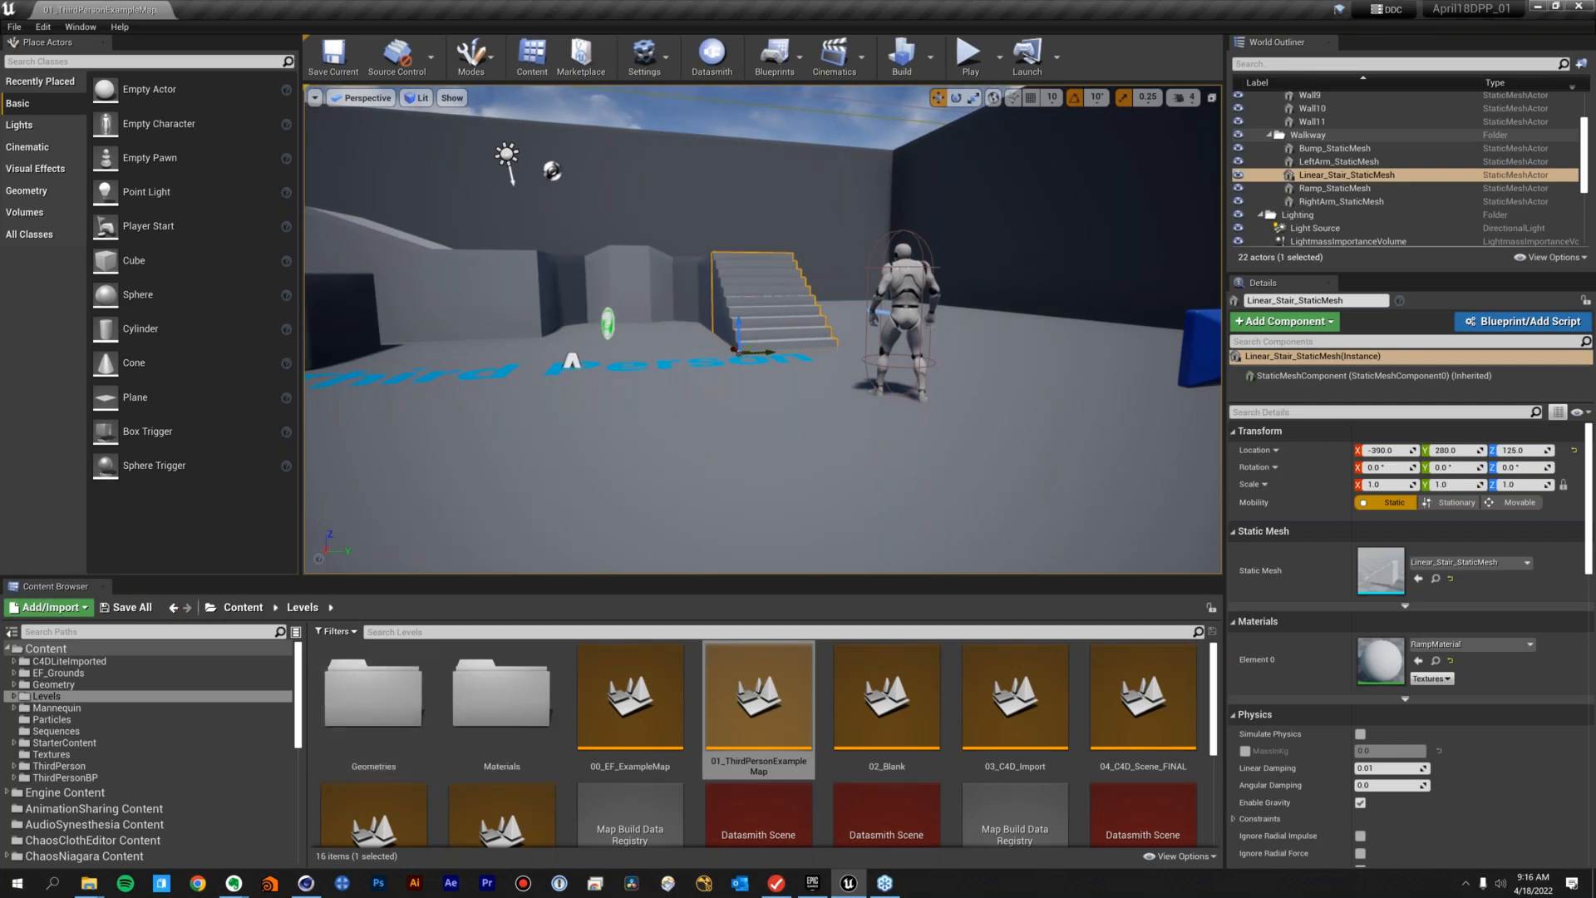
Place a sphere on the floor in front of the stairs and raise it to about 217 on Z
left_click_drag(274, 326, 708, 410)
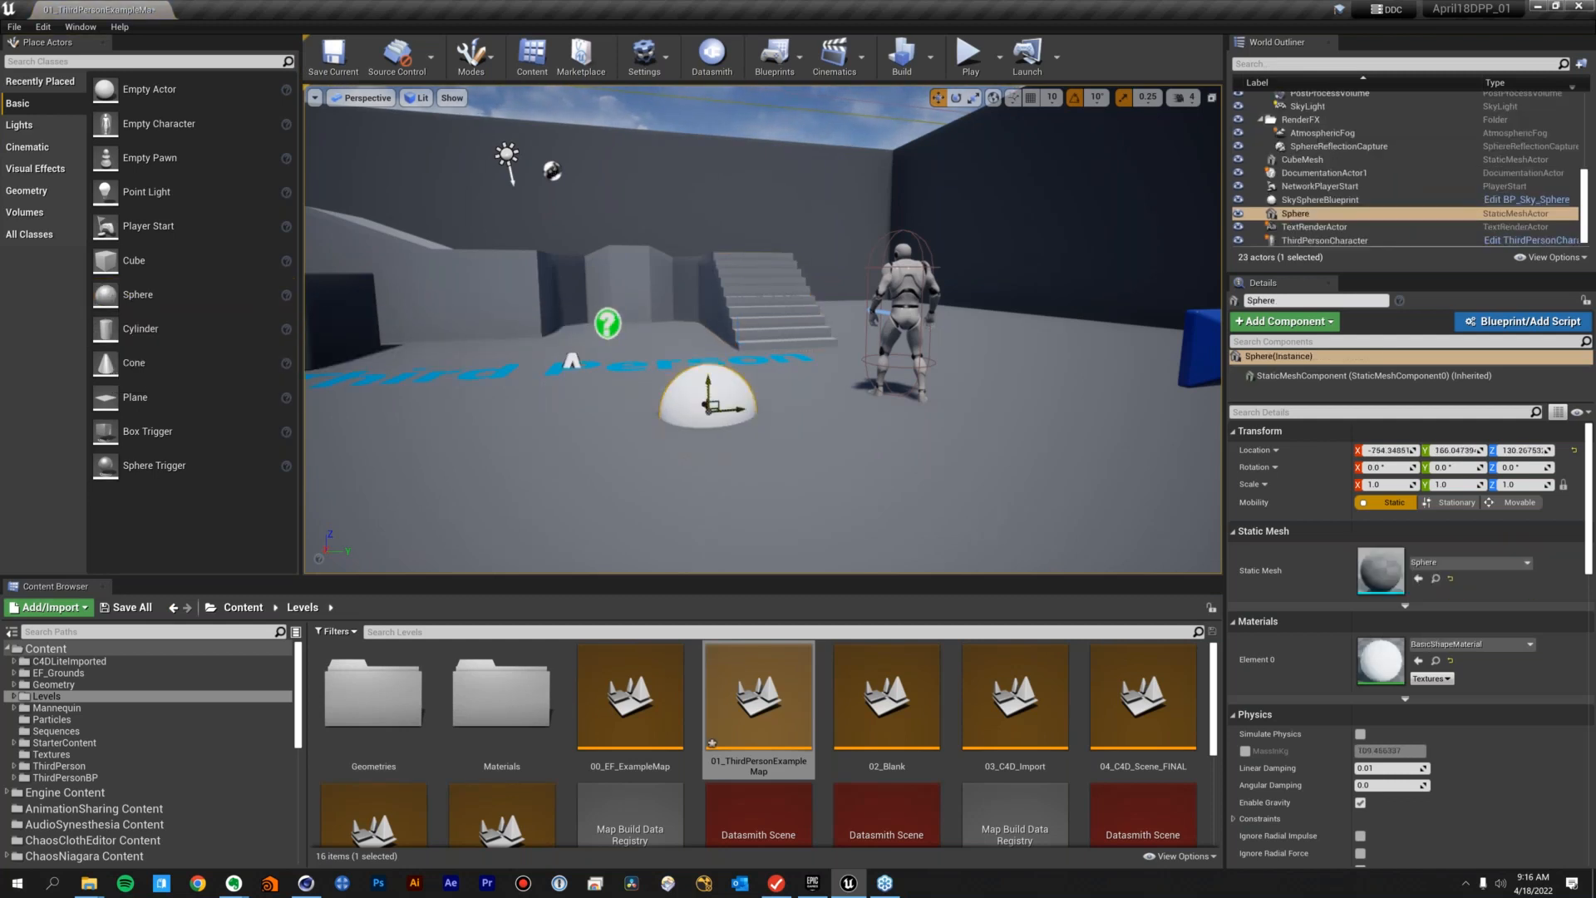
left_click_drag(714, 348, 714, 296)
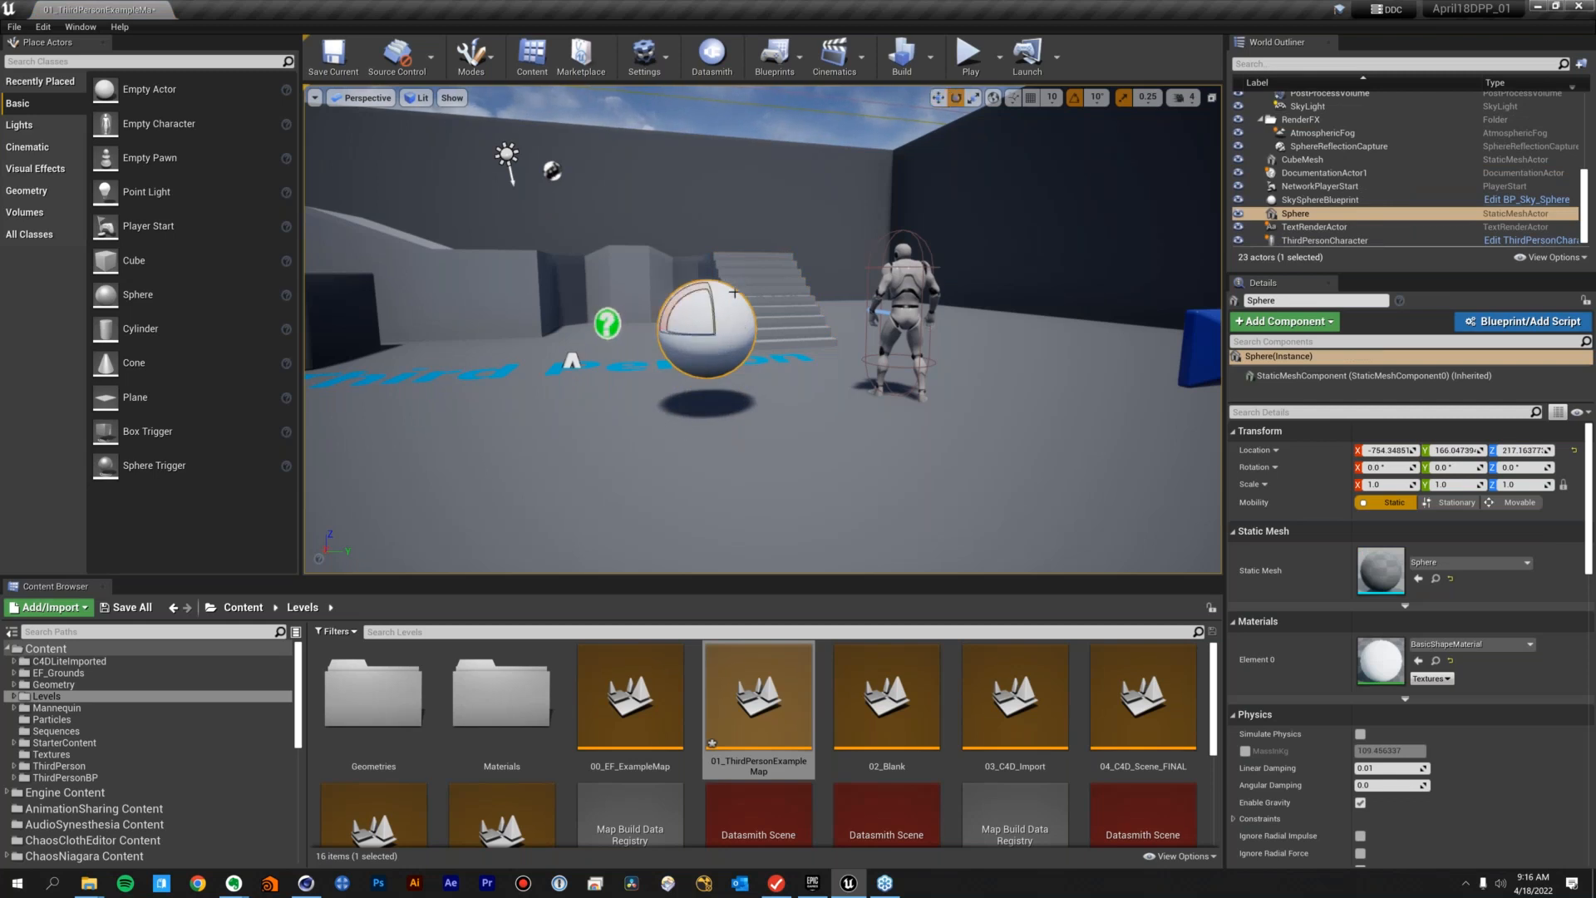
Stretch the sphere along Y to a scale of 1.25
key("e")
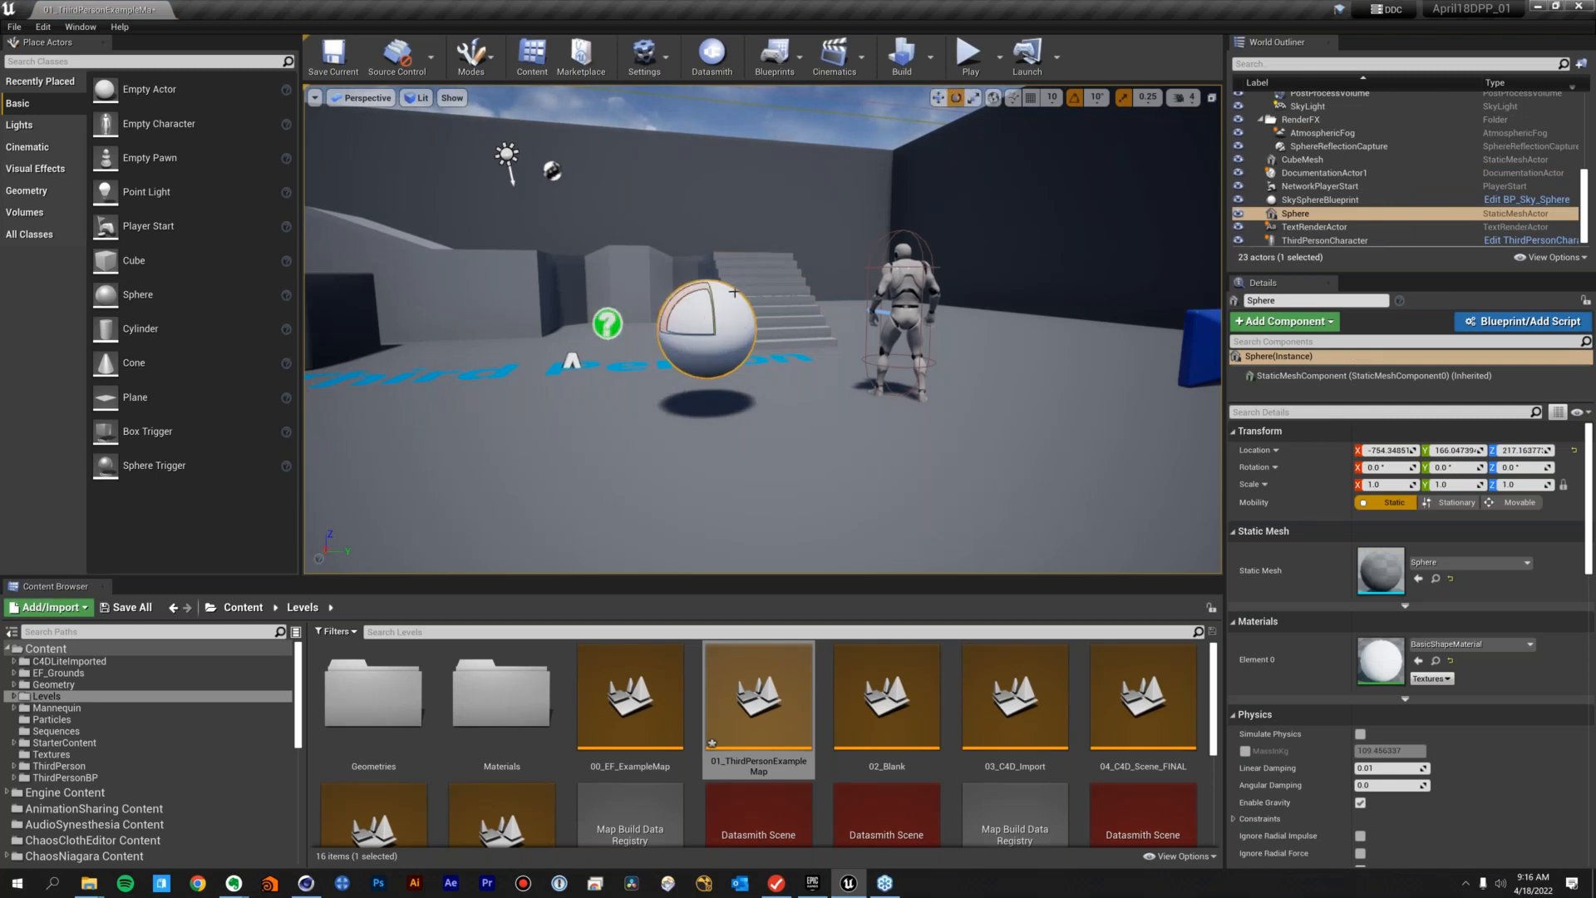
key("r")
left_click_drag(692, 325, 753, 309)
mouse_move(640, 339)
left_mouse_down()
mouse_move(736, 336)
mouse_move(642, 337)
mouse_move(712, 337)
mouse_move(661, 337)
left_mouse_up()
Rotate the sphere about 10° around X and delete it from the level
key("e")
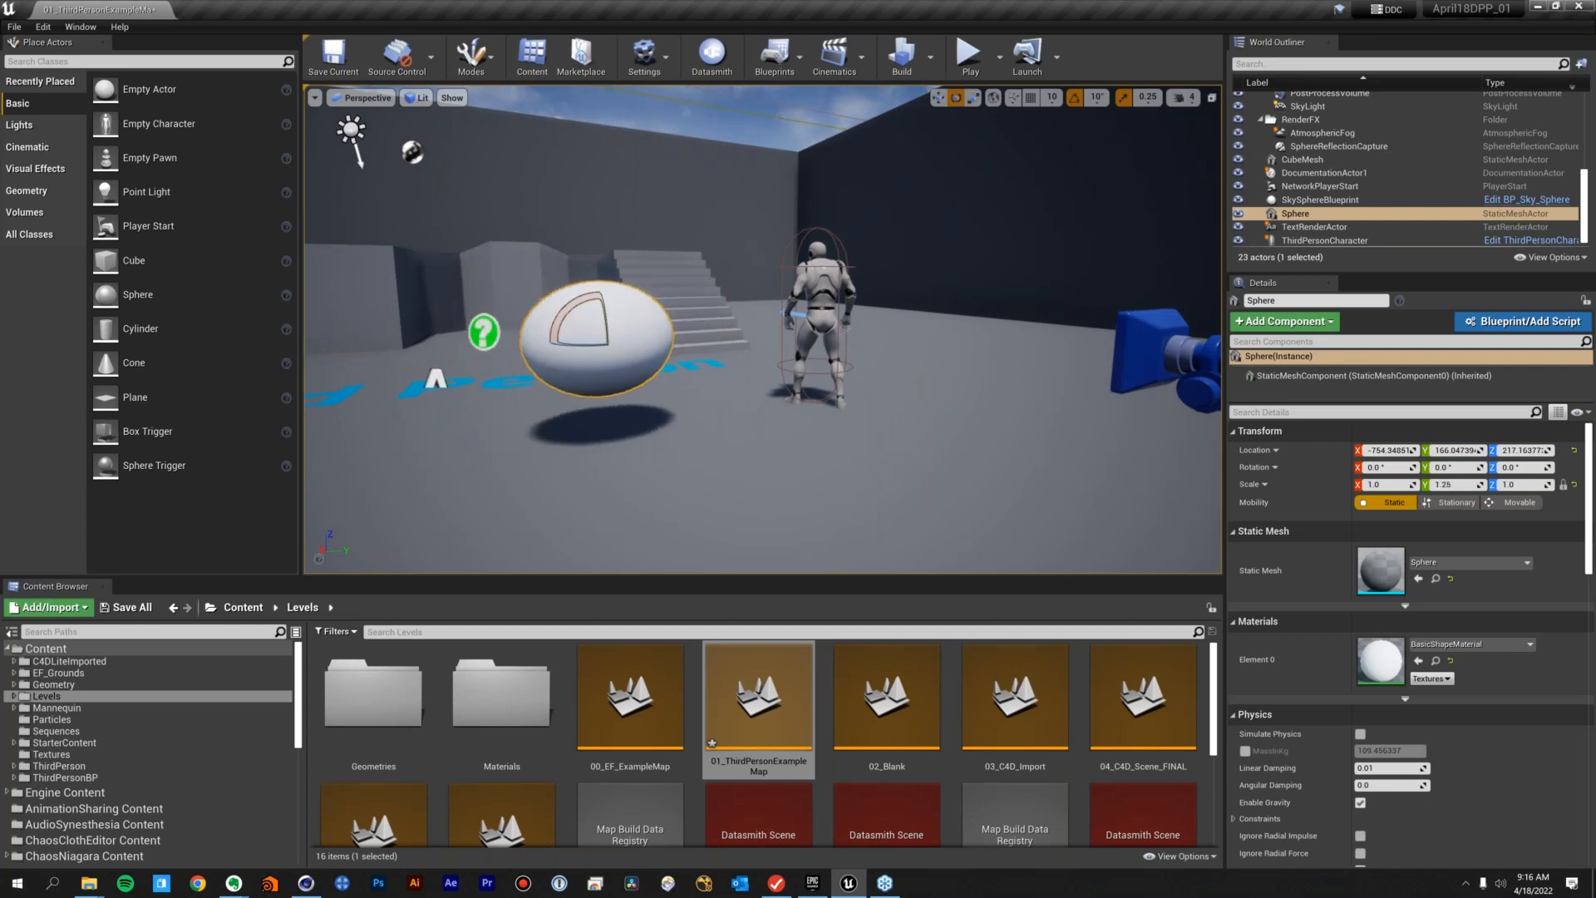
mouse_move(568, 311)
left_mouse_down()
mouse_move(620, 298)
mouse_move(585, 300)
left_mouse_up()
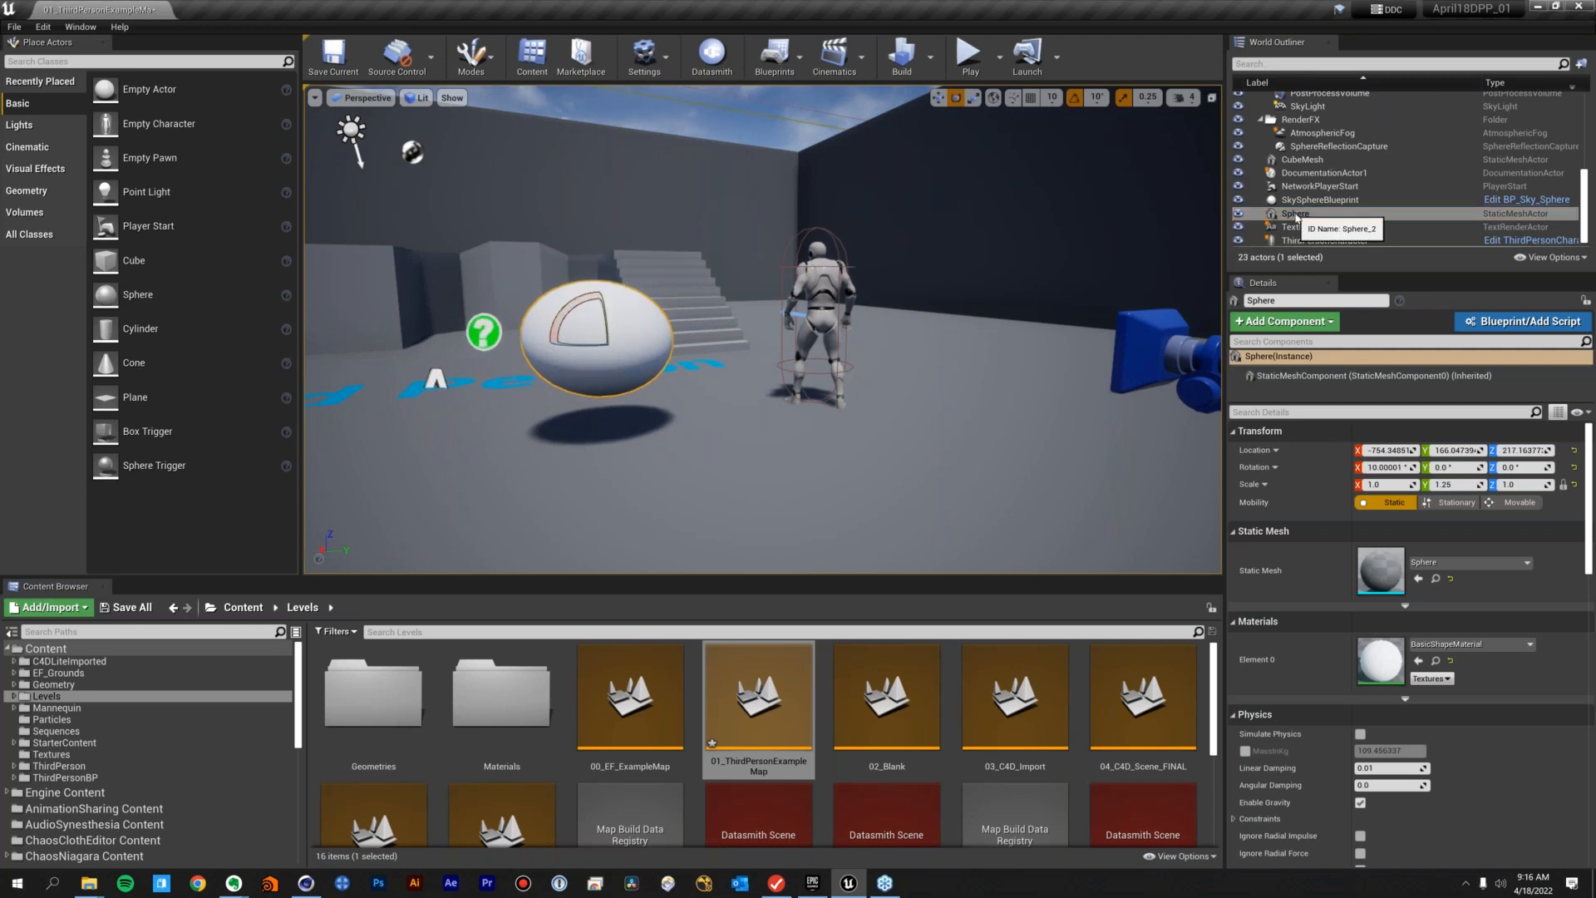
key("Delete")
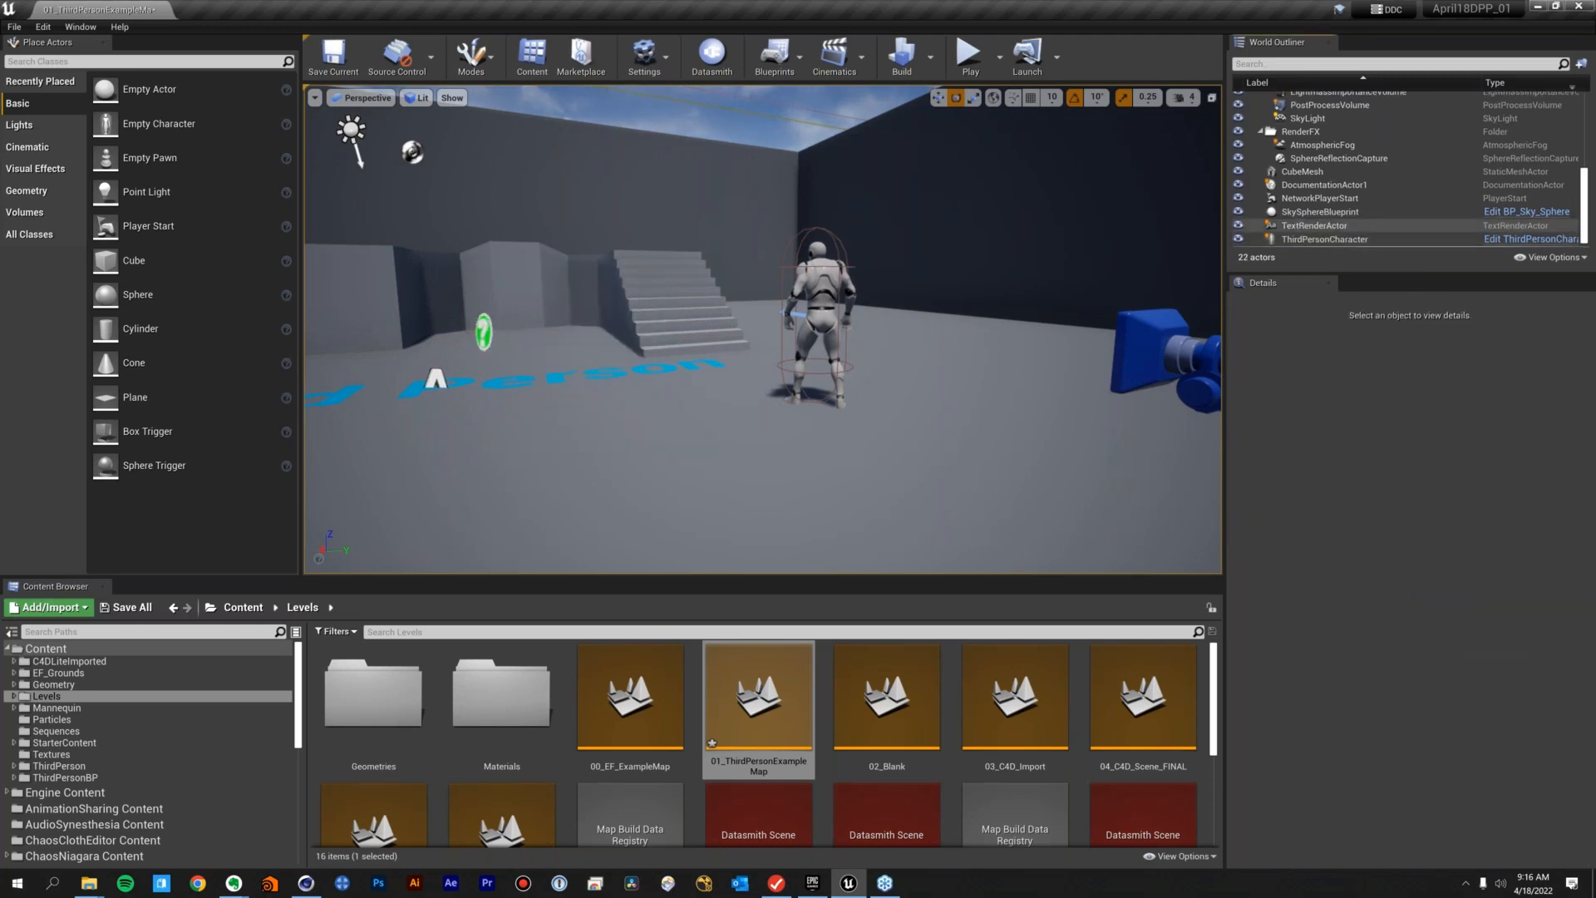
Select the stair mesh in the viewport and review its transform, physics, collision and lighting properties
left_click(660, 304)
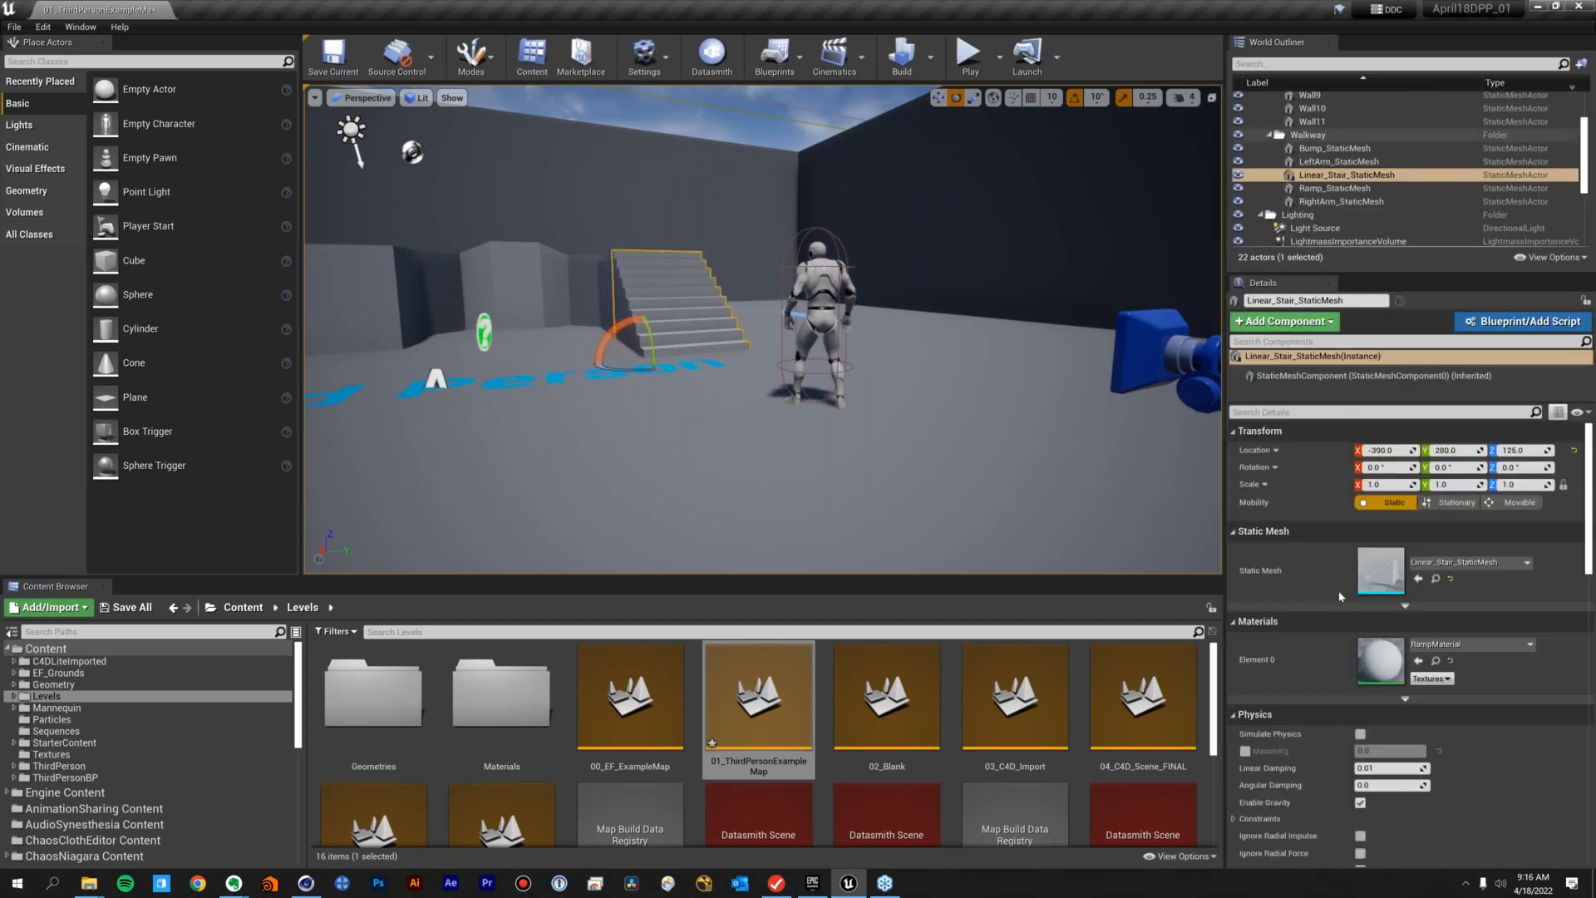
scroll(1297, 595, "down", 6)
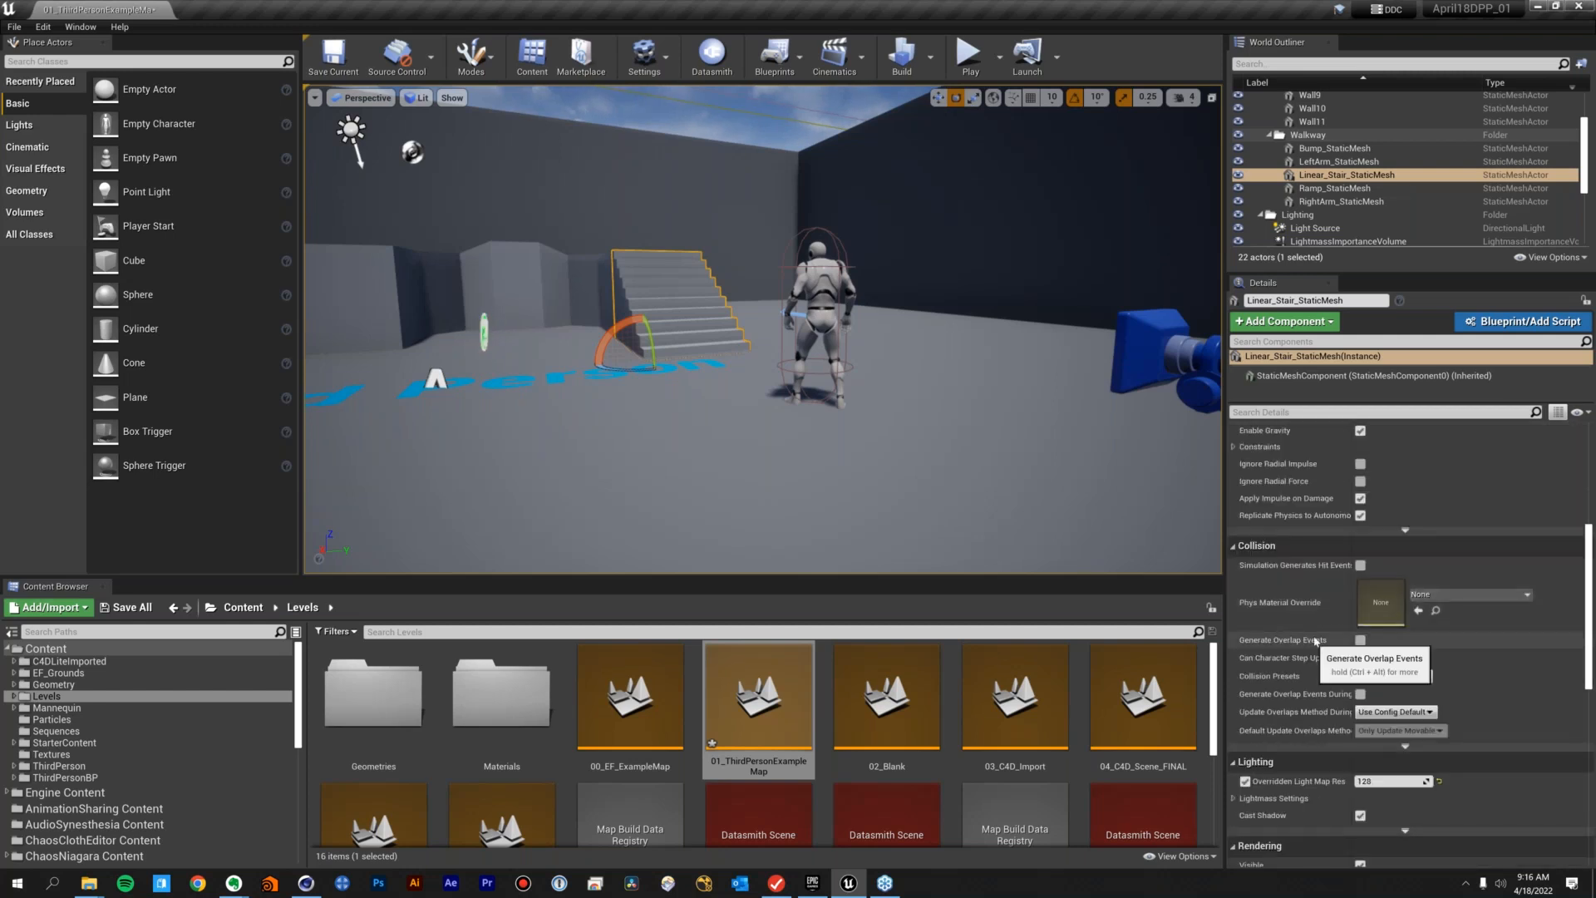
scroll(1322, 616, "up", 4)
scroll(1331, 595, "up", 2)
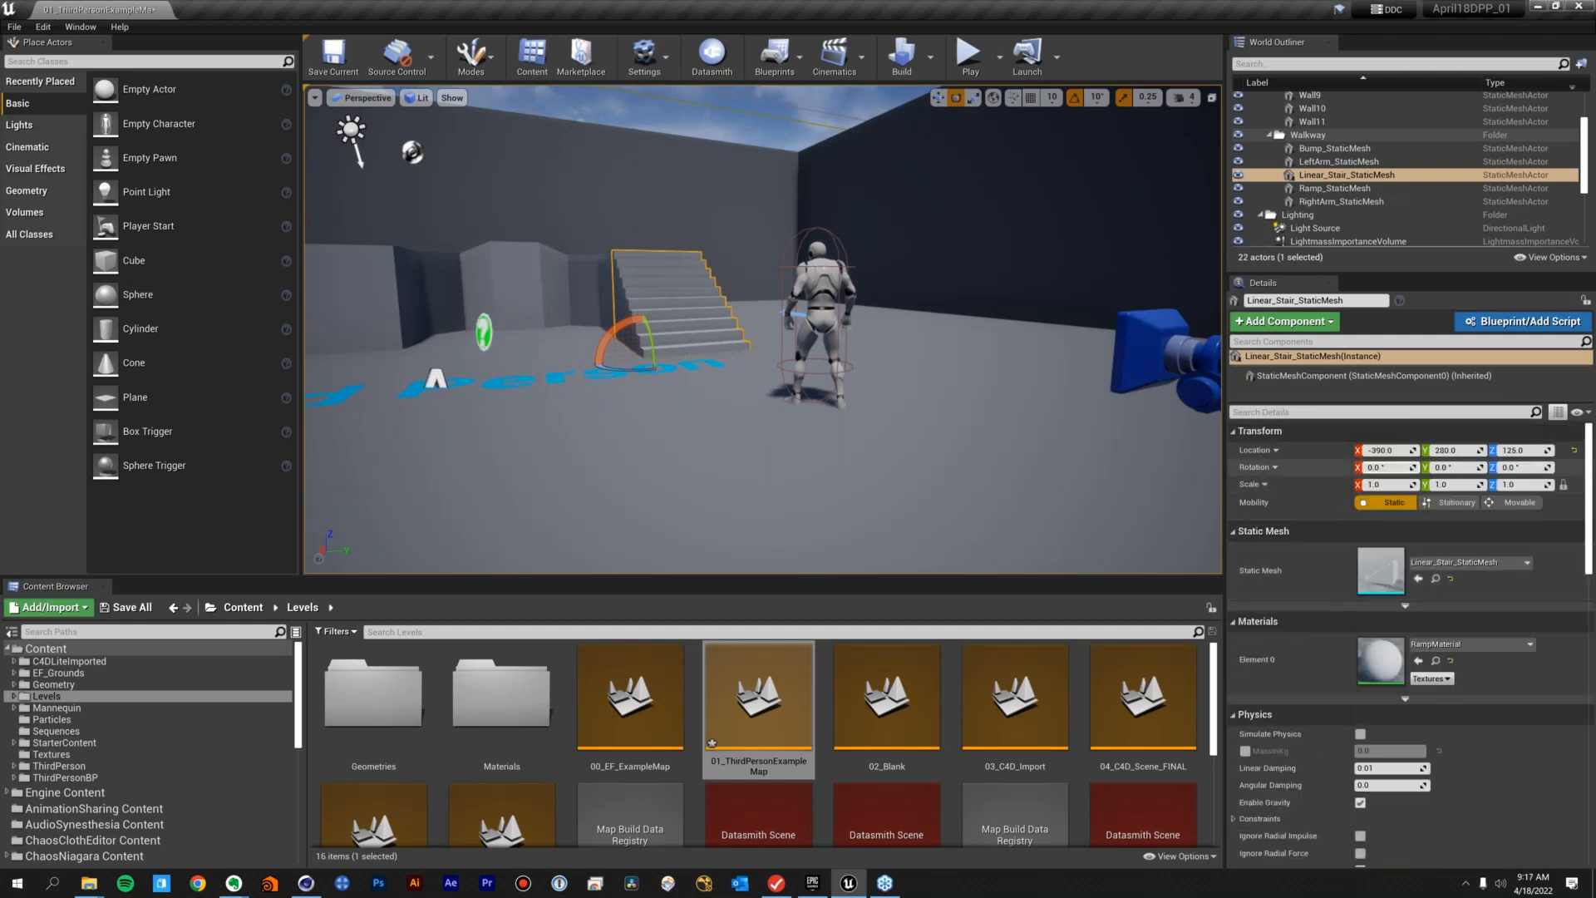
Set the stair mesh's X location to -377, lock its scale proportions and scale it uniformly to 1.1525
mouse_move(1387, 450)
left_mouse_down()
mouse_move(1368, 450)
mouse_move(1386, 450)
left_mouse_up()
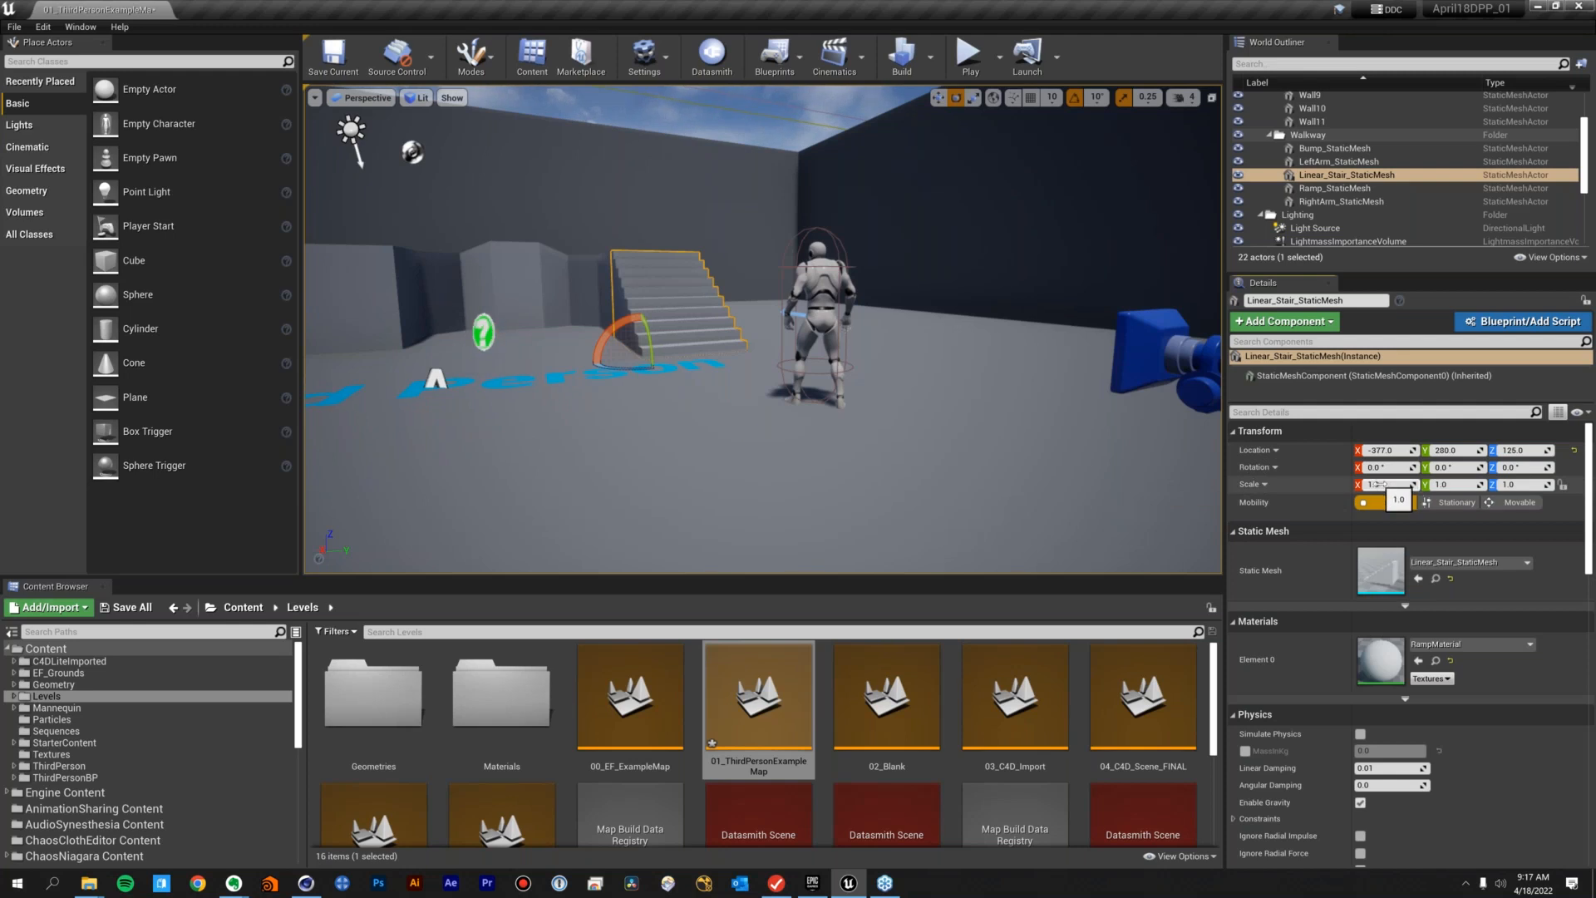
left_click(1564, 484)
mouse_move(1387, 484)
left_mouse_down()
mouse_move(1409, 484)
mouse_move(1382, 486)
left_mouse_up()
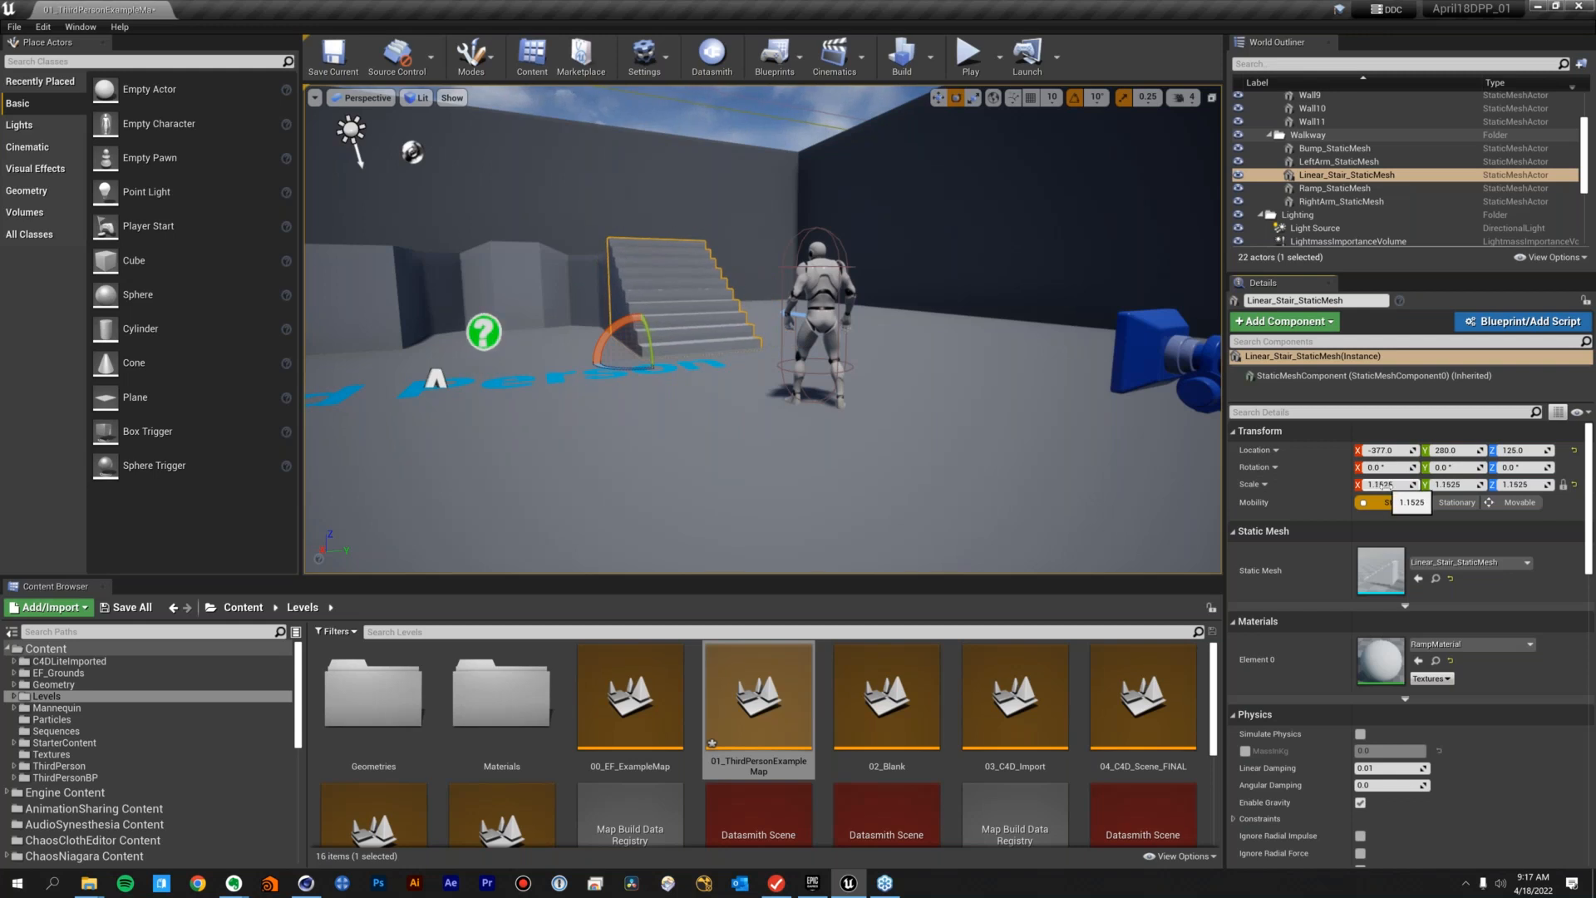
left_click_drag(798, 333, 1185, 331, "alt")
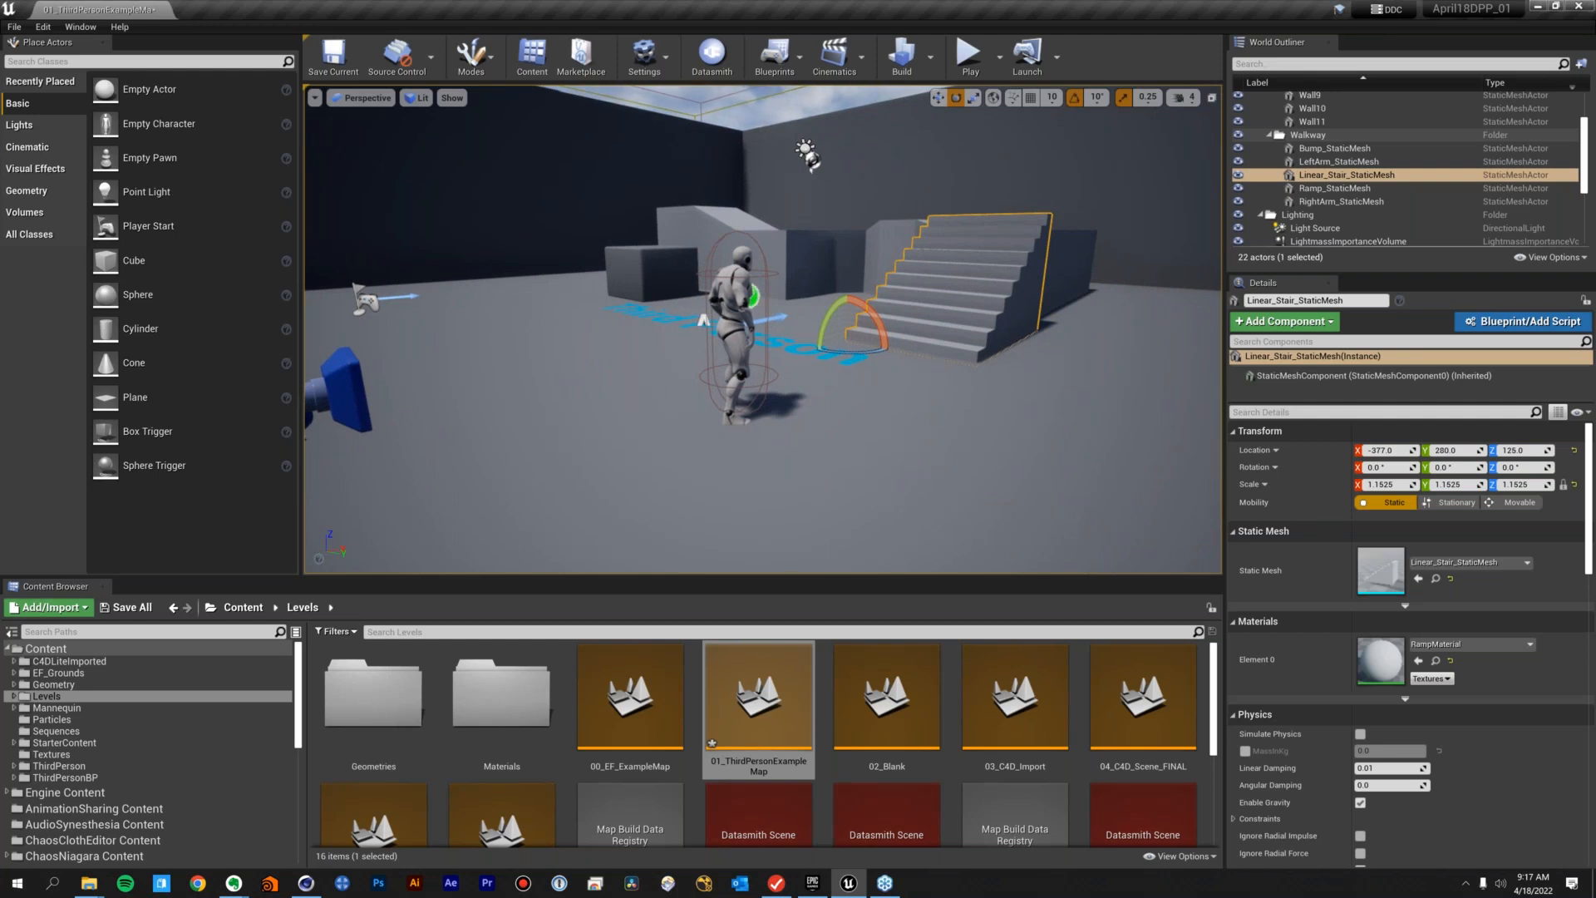
Open the 02_Blank level without saving the changes to 01_ThirdPersonExampleMap
double_click(882, 716)
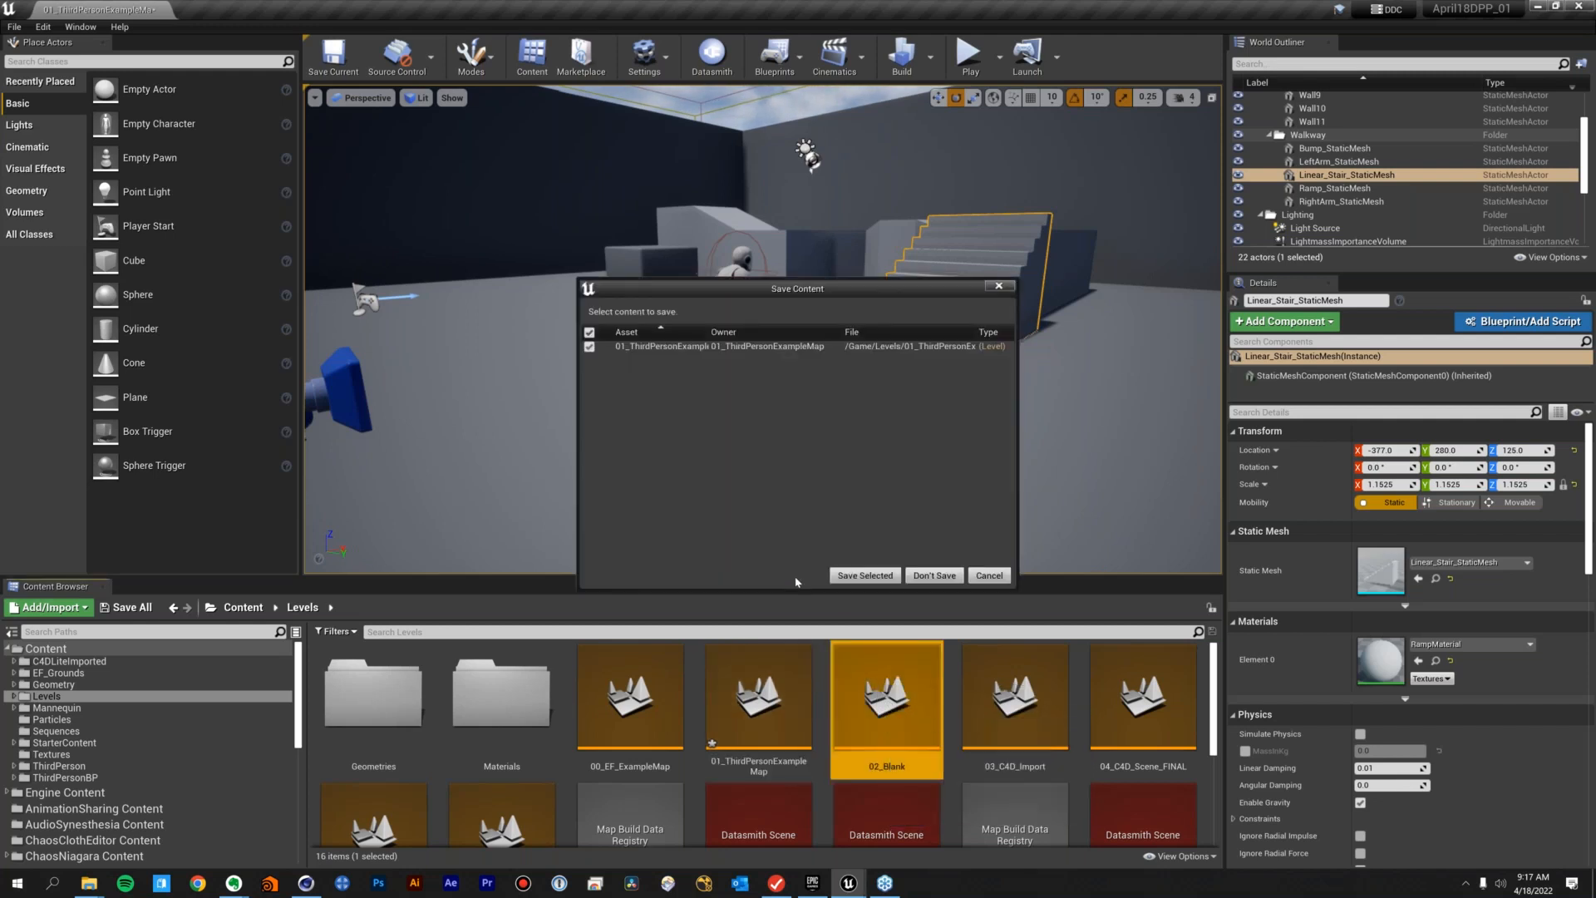
left_click(934, 575)
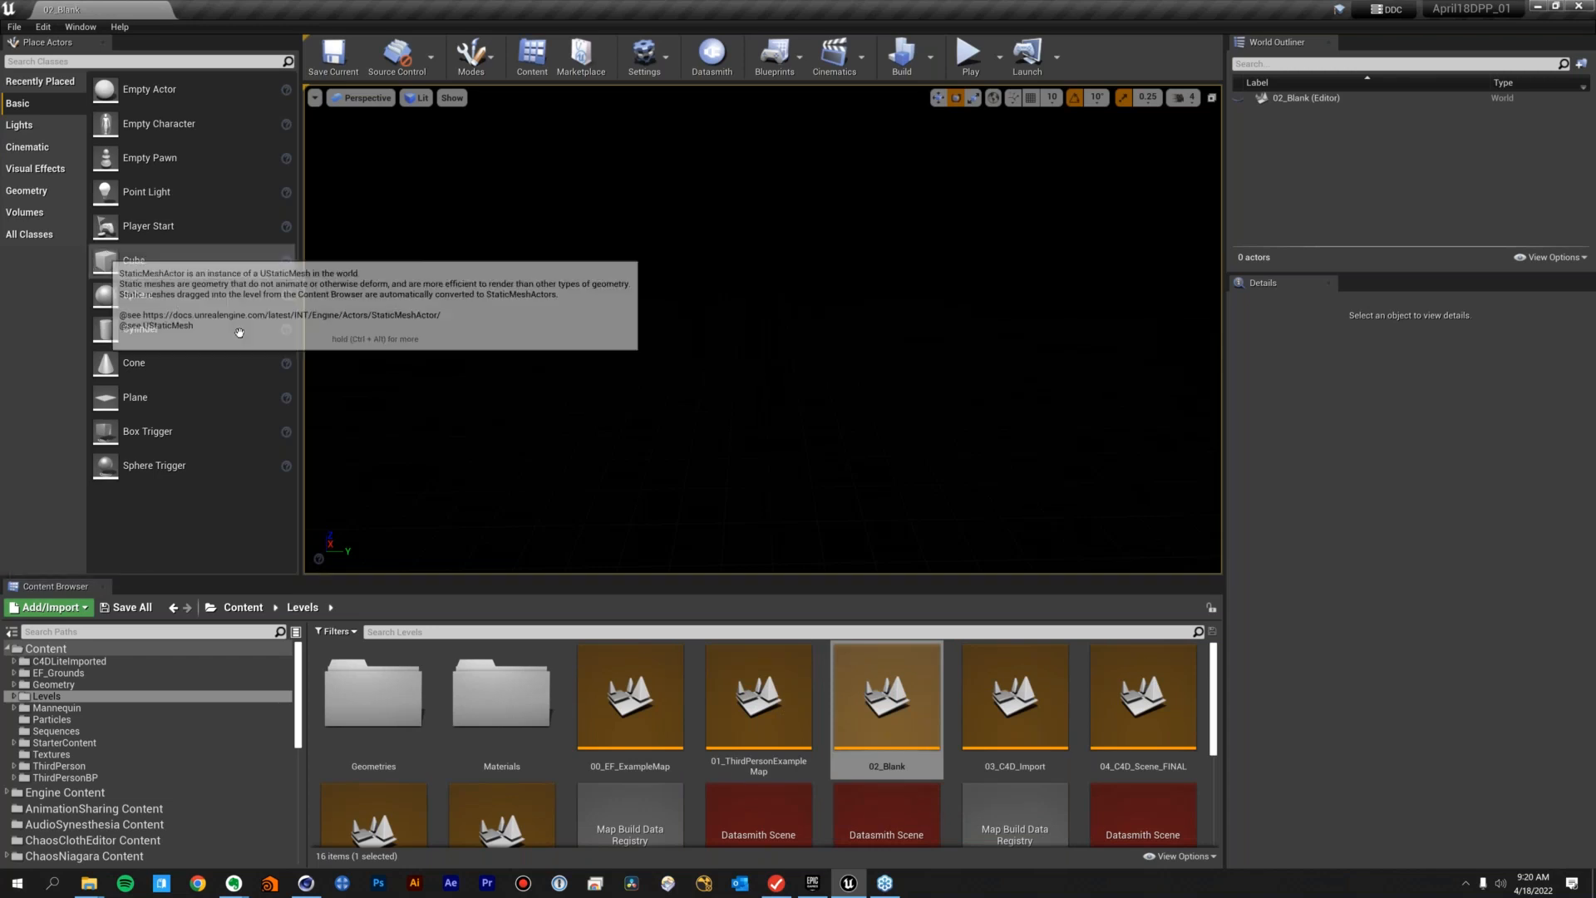
Place a cube in the empty level and a plane below it
left_click_drag(106, 260, 759, 327)
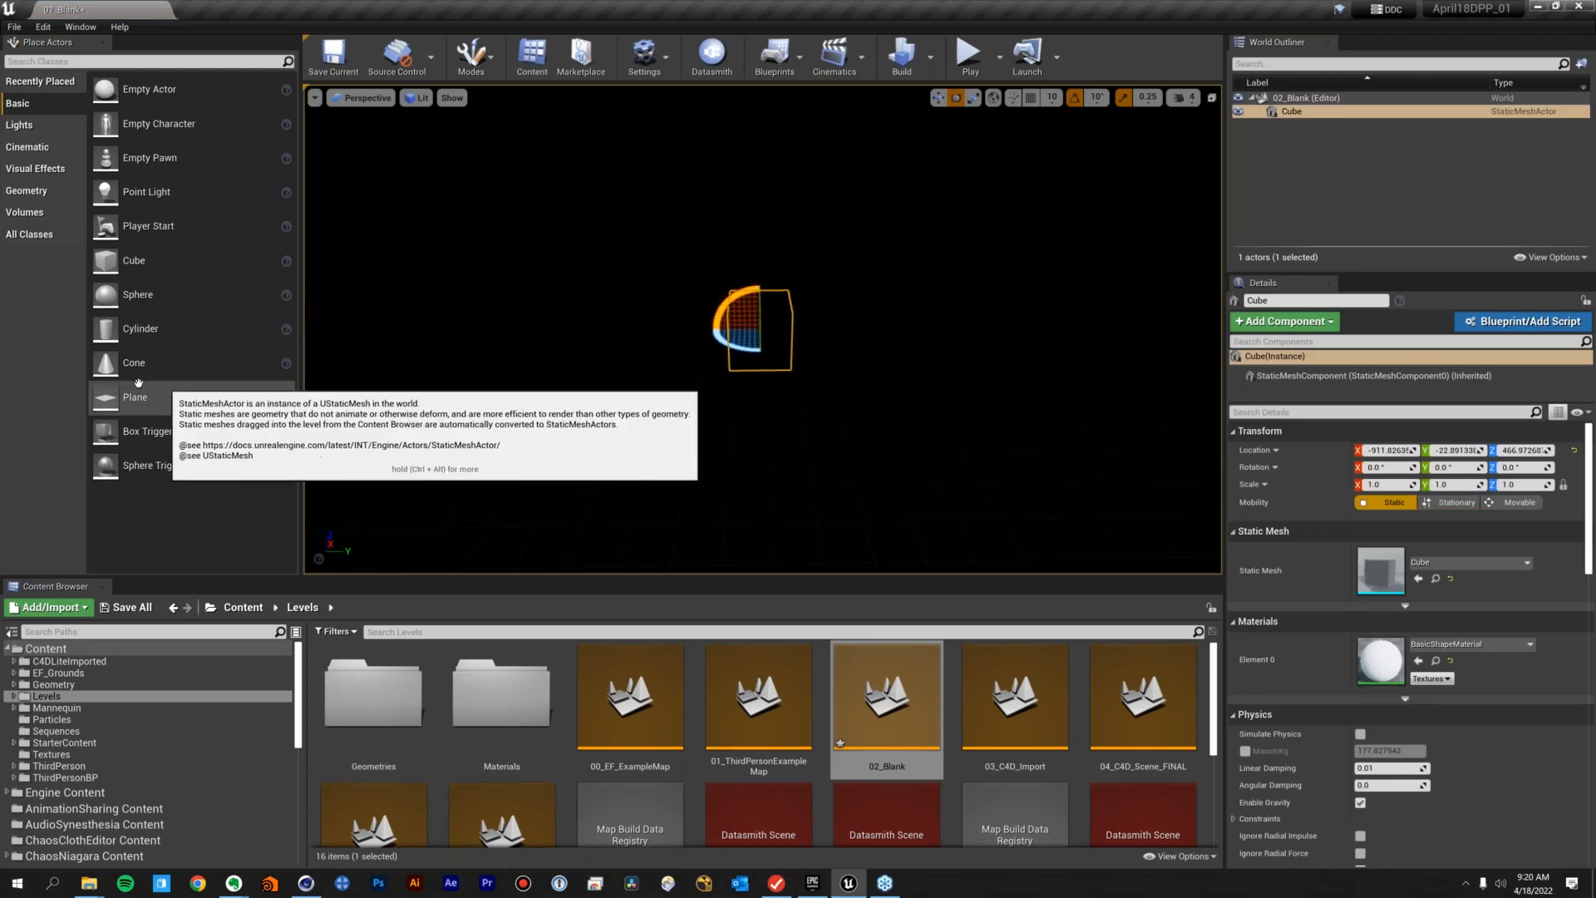
left_click_drag(167, 398, 773, 428)
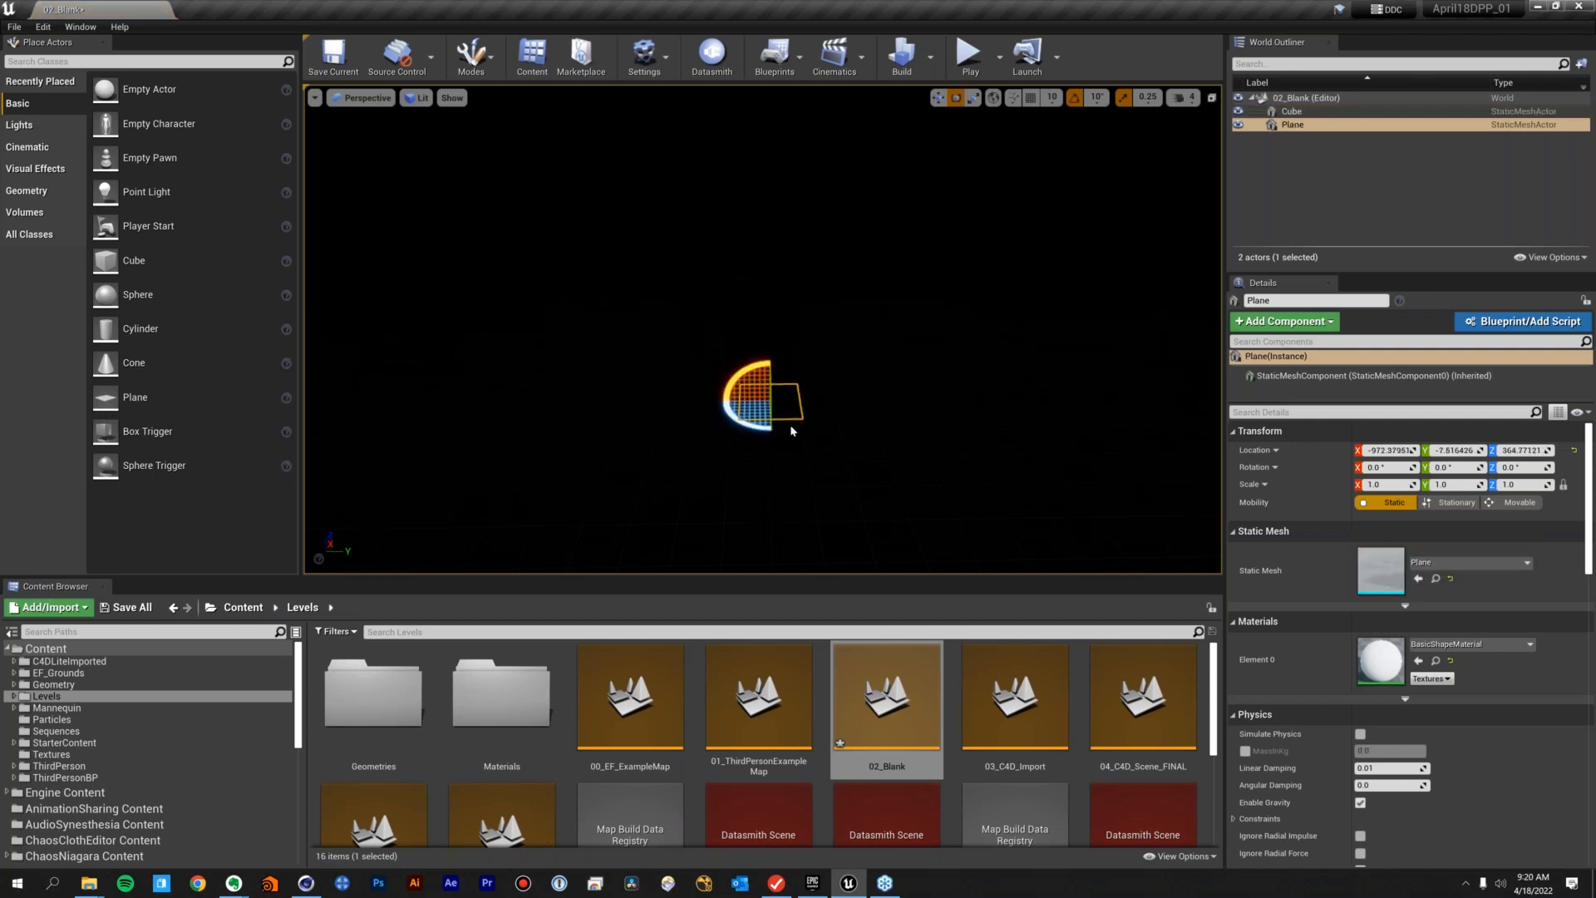
Add a directional light above the cube and raise it slightly
key("w")
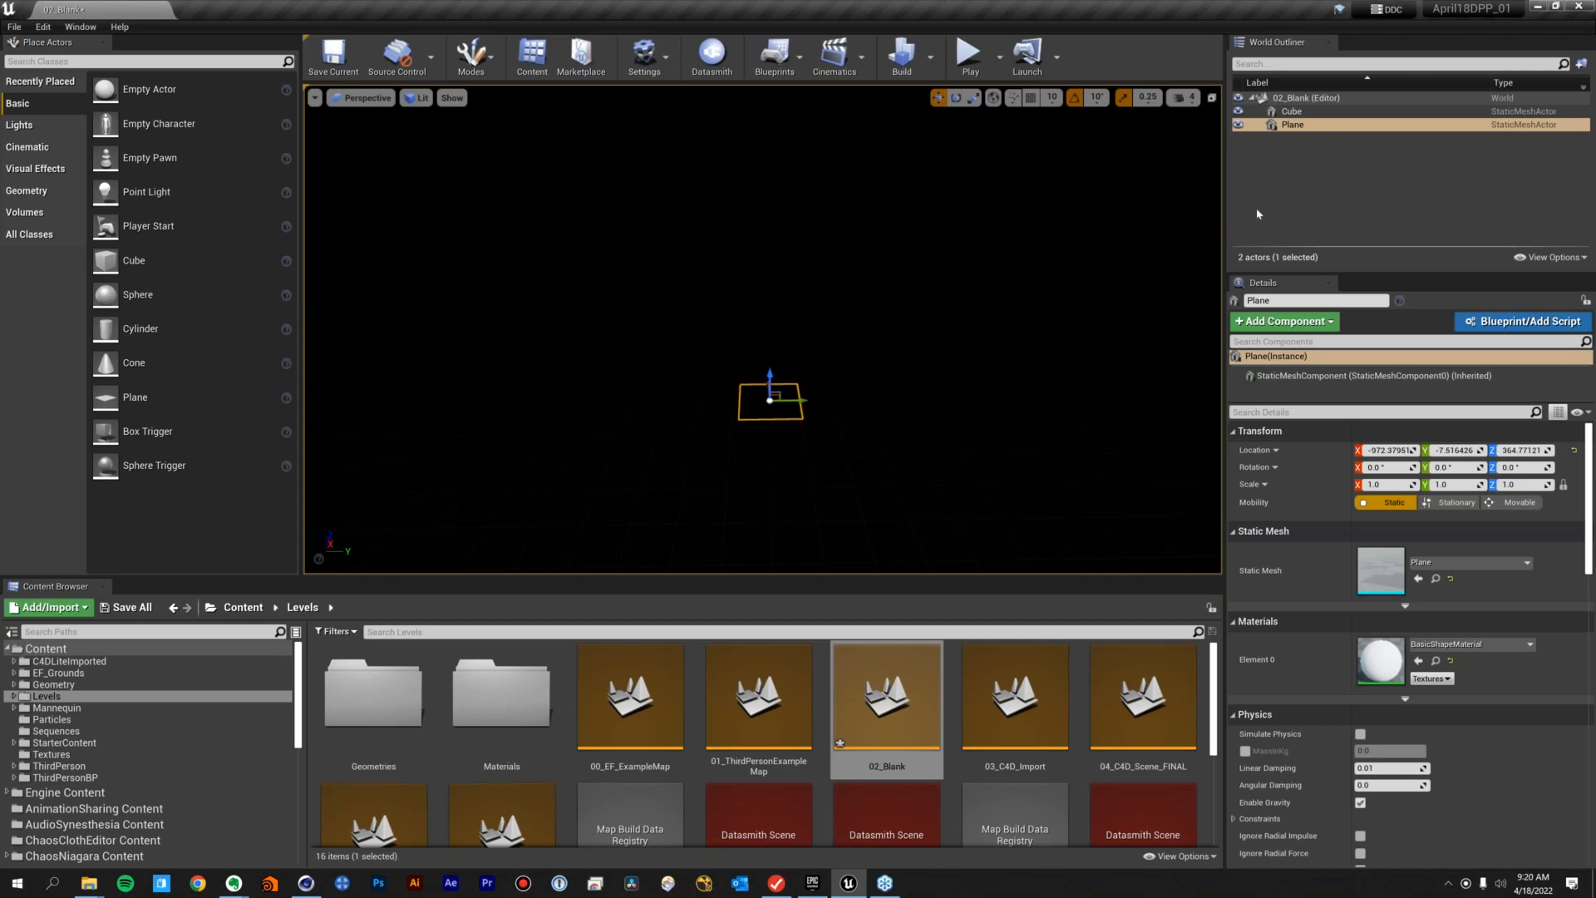
left_click(1287, 188)
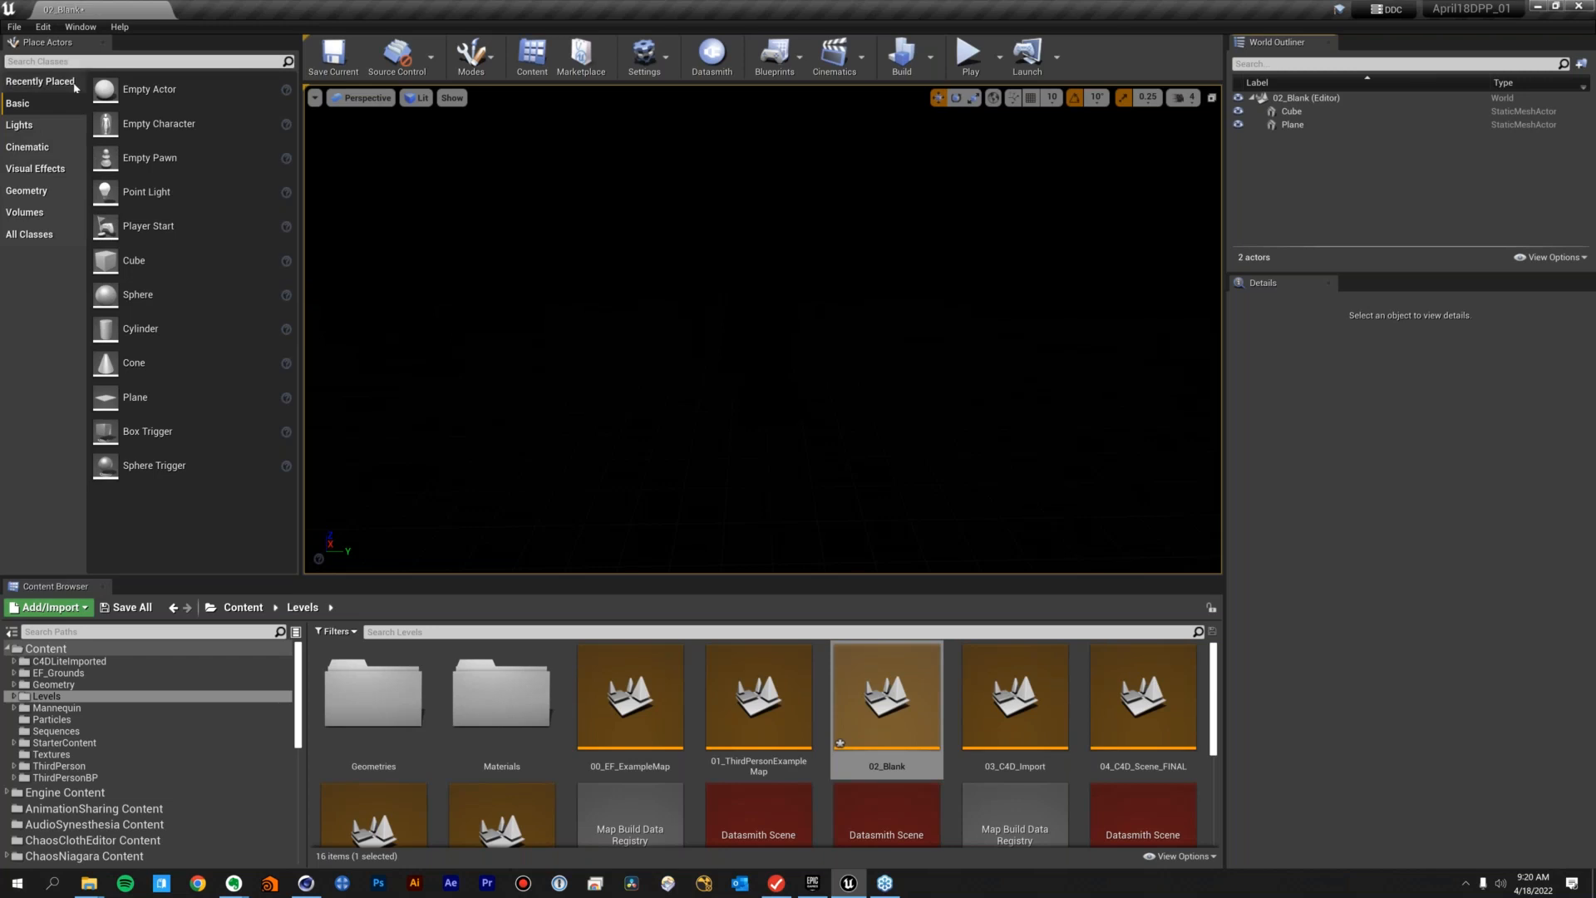
left_click(19, 124)
left_click_drag(125, 89, 453, 137)
mouse_move(635, 180)
left_mouse_down()
mouse_move(635, 158)
mouse_move(666, 187)
left_mouse_up()
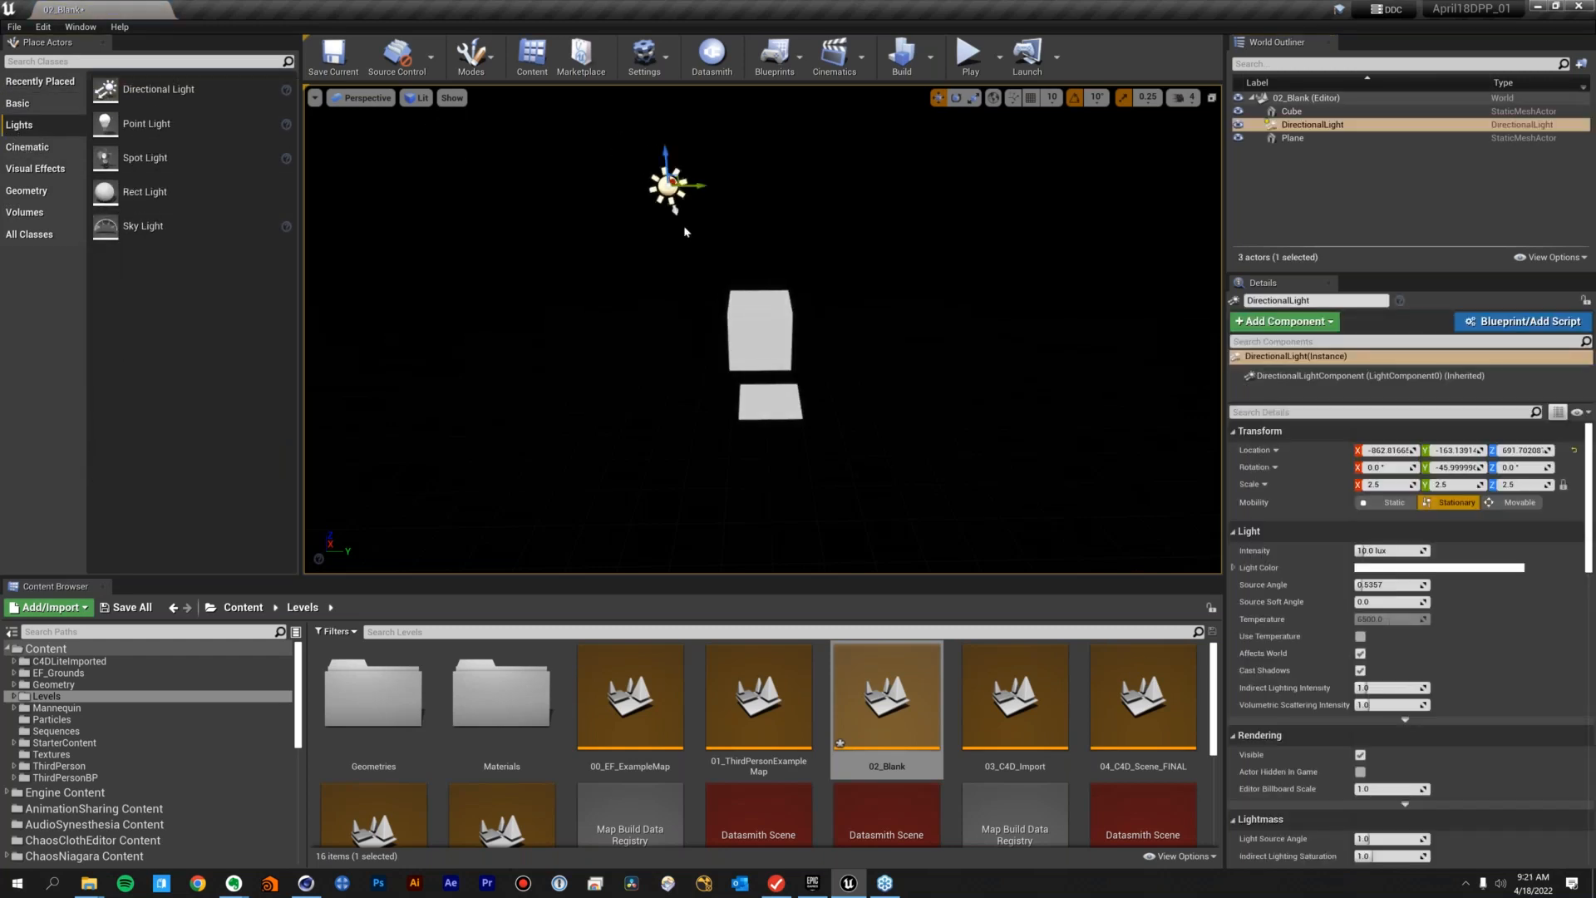
left_click_drag(666, 158, 680, 194)
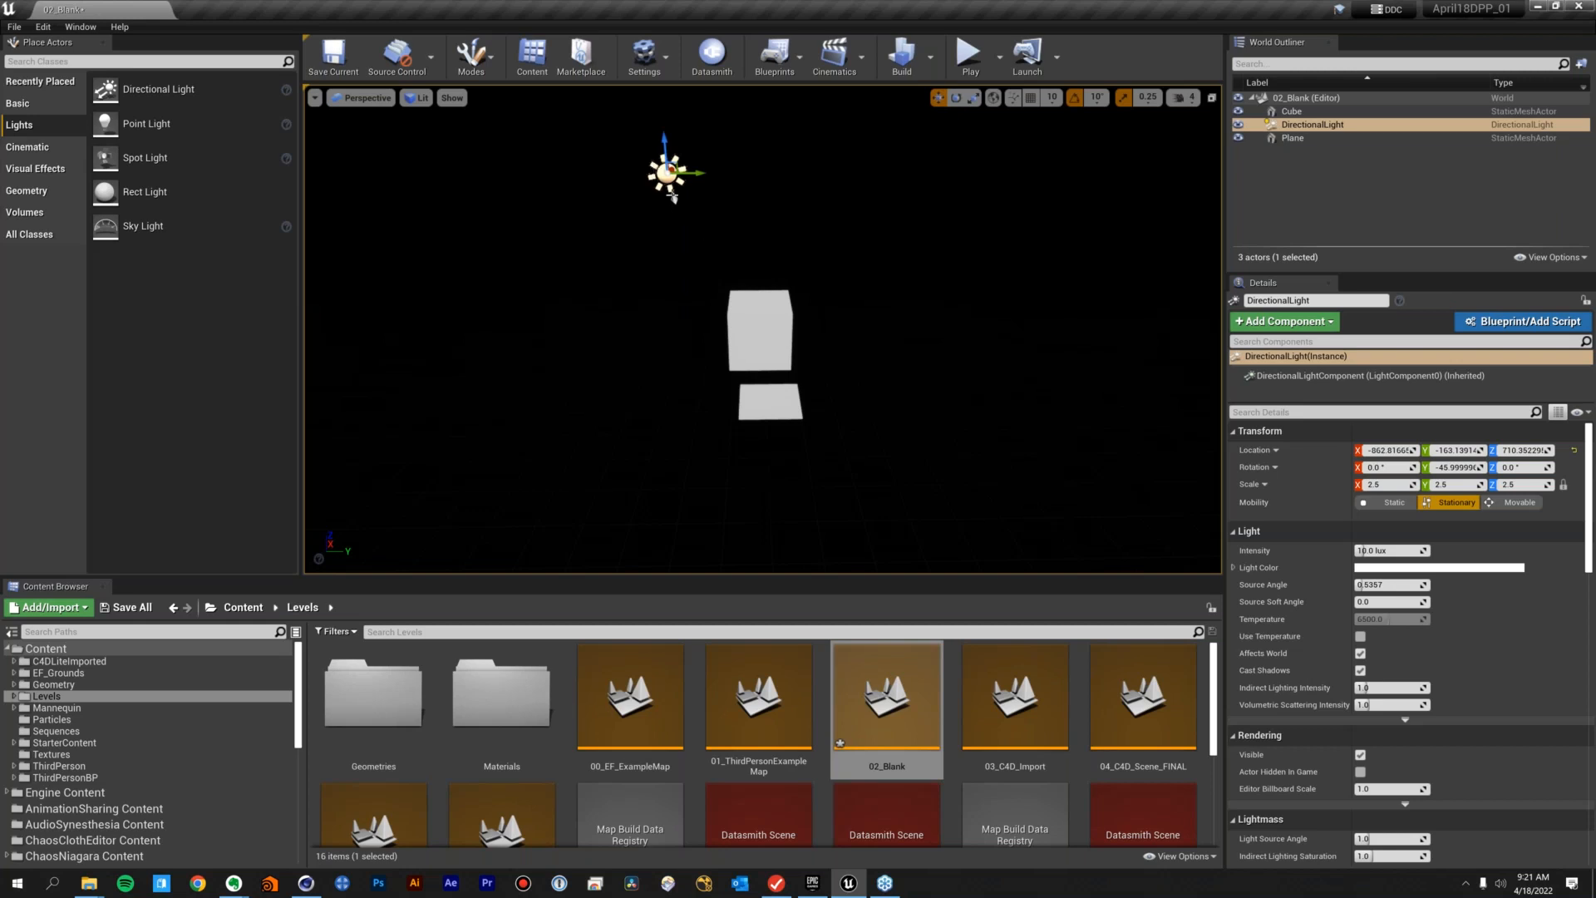
Search the placeable actors for "atmos" and place an Atmospheric Fog actor above the cube
left_click(91, 61)
type("atmos")
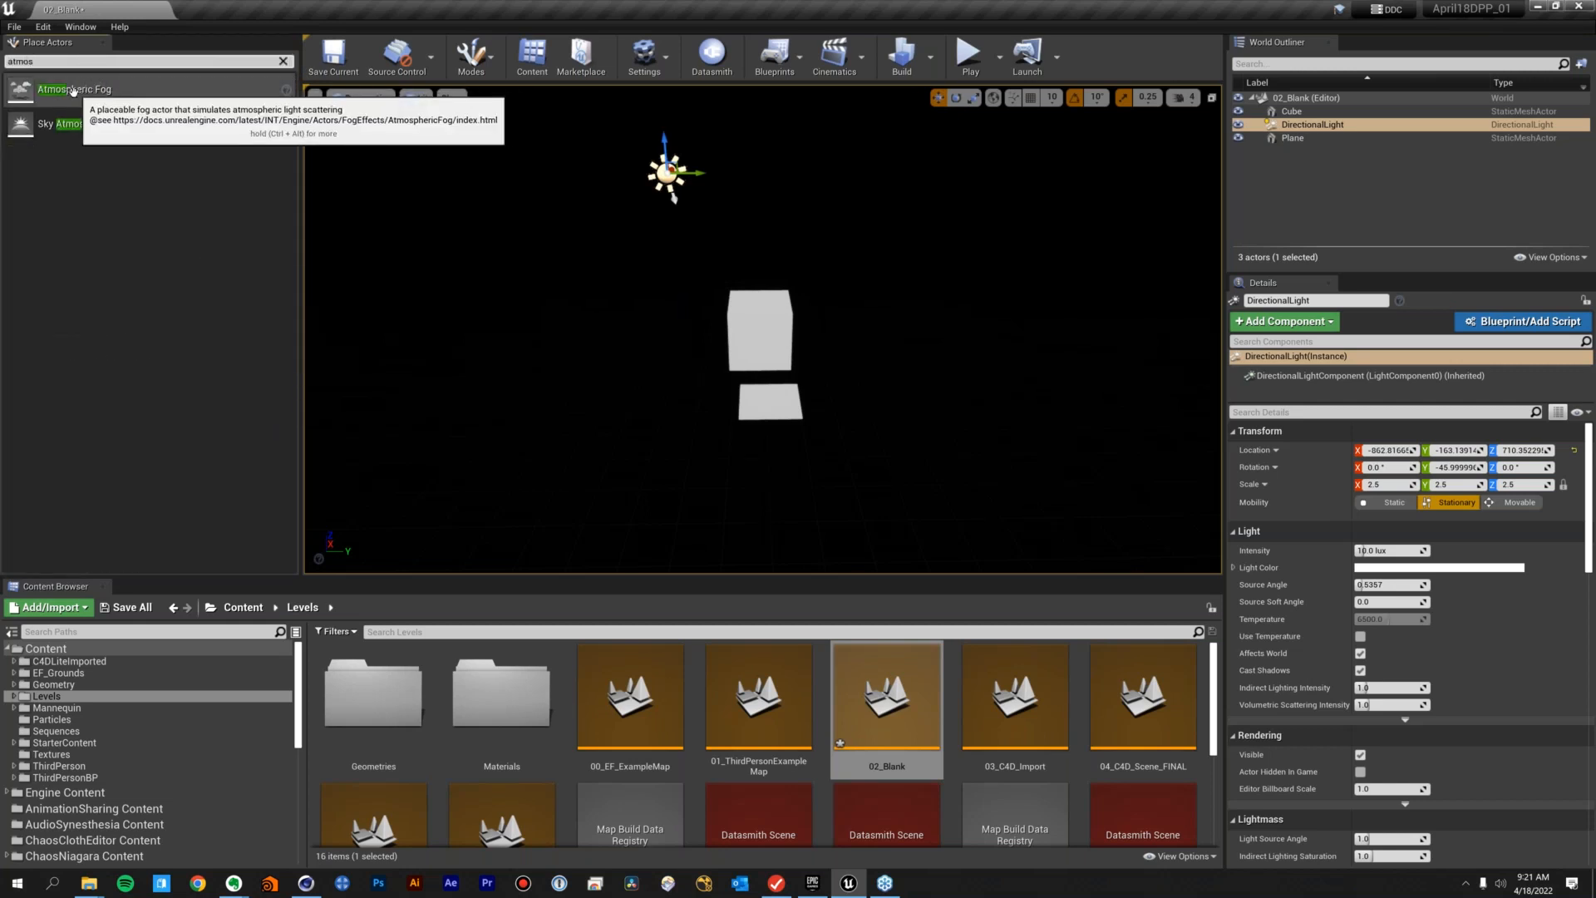
left_click_drag(75, 90, 742, 196)
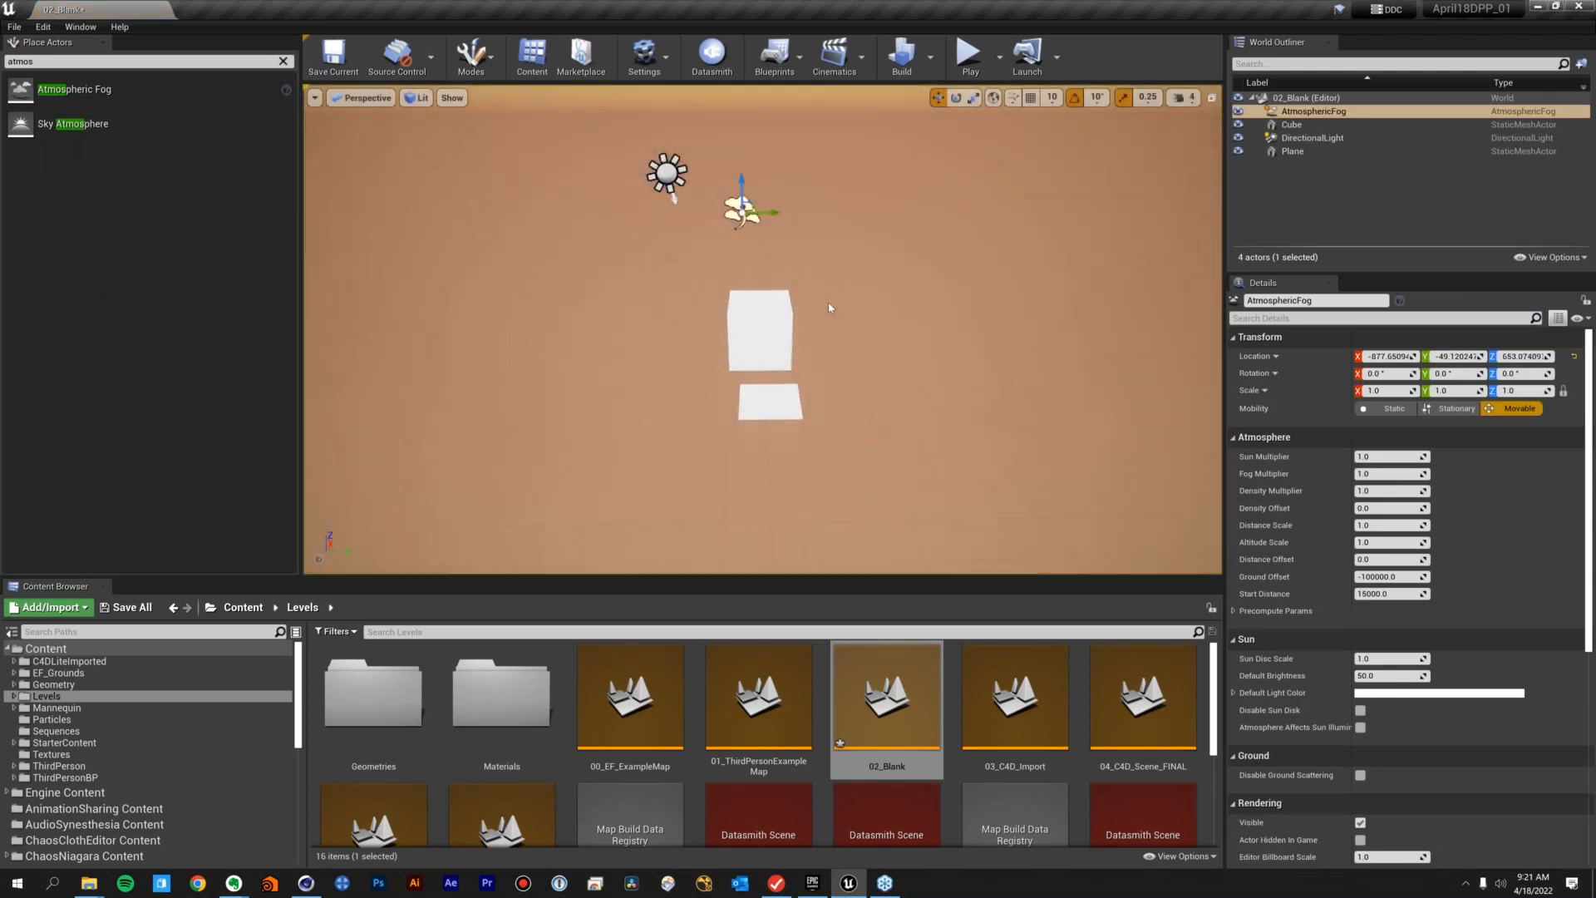
mouse_move(830, 297)
left_mouse_down("alt")
mouse_move(832, 238)
mouse_move(866, 209)
mouse_move(759, 264)
mouse_move(631, 284)
mouse_move(700, 273)
mouse_move(805, 291)
left_mouse_up("alt")
mouse_move(846, 268)
middle_mouse_down("alt")
mouse_move(887, 262)
mouse_move(773, 282)
mouse_move(854, 263)
middle_mouse_up("alt")
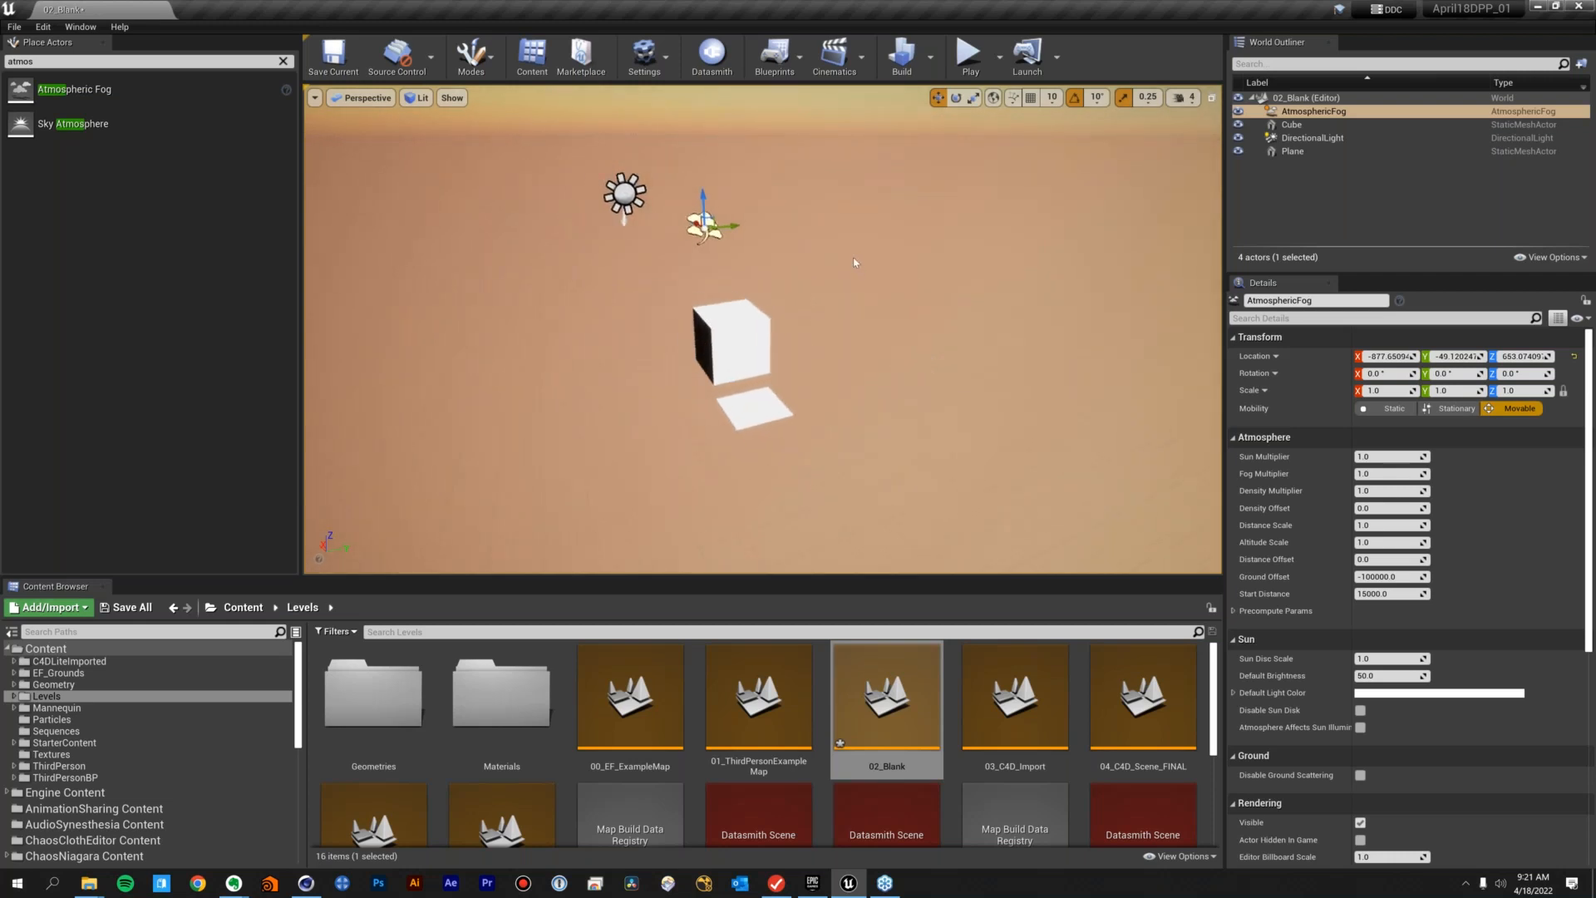
right_click_drag(838, 273, 869, 269, "alt")
left_click_drag(807, 249, 783, 209, "alt")
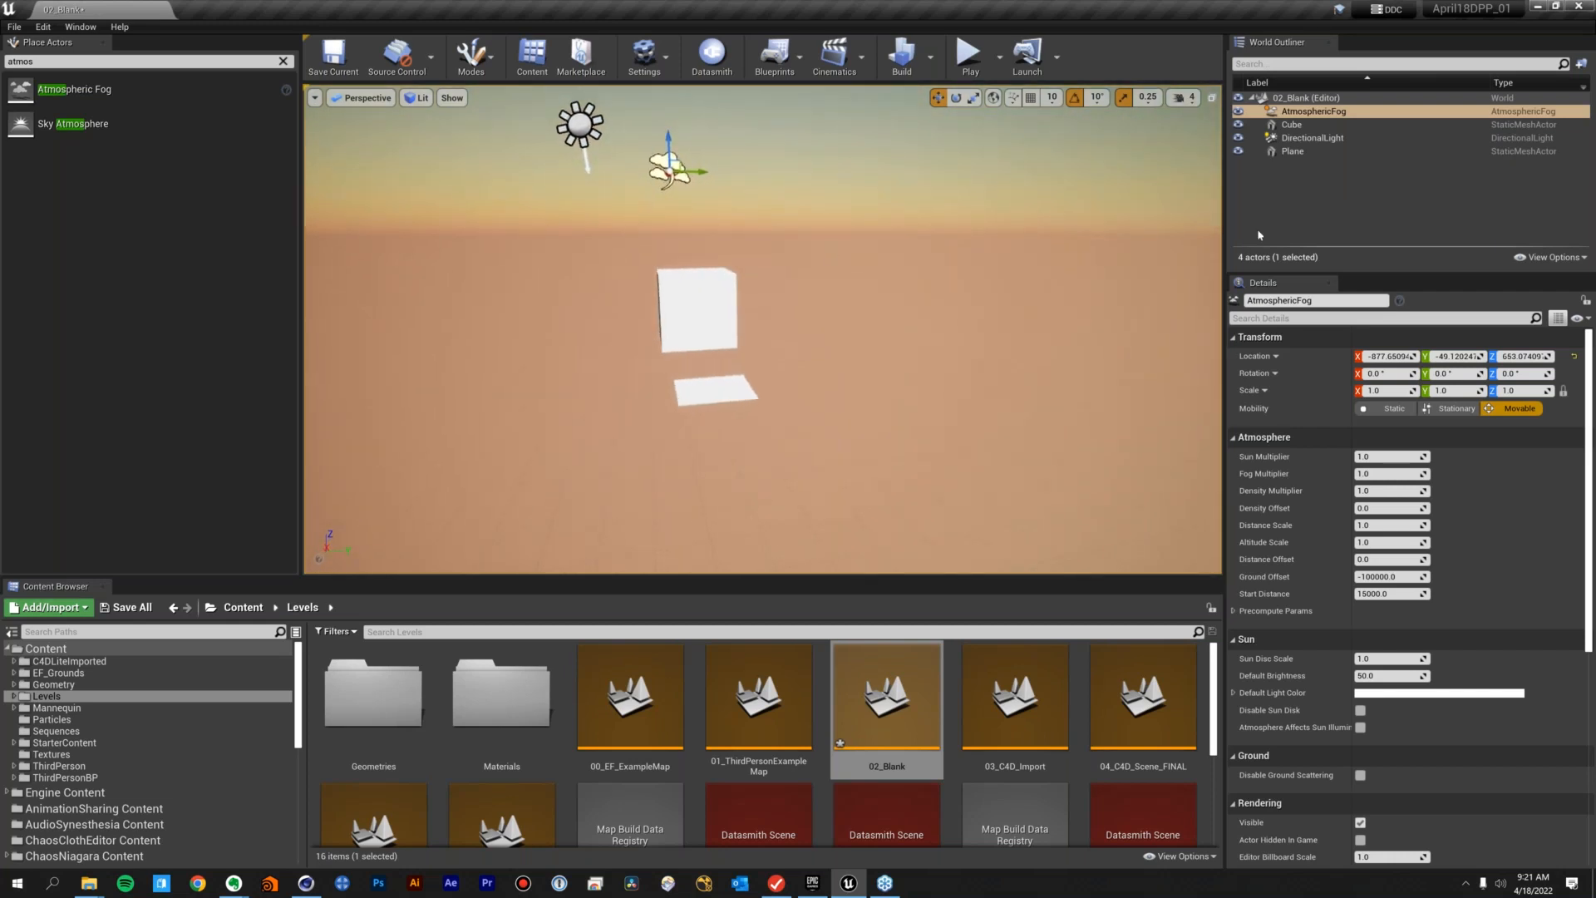
Filter the directional light's properties by "sun", enable Atmosphere Sun Light and clear the filter
left_click(1312, 139)
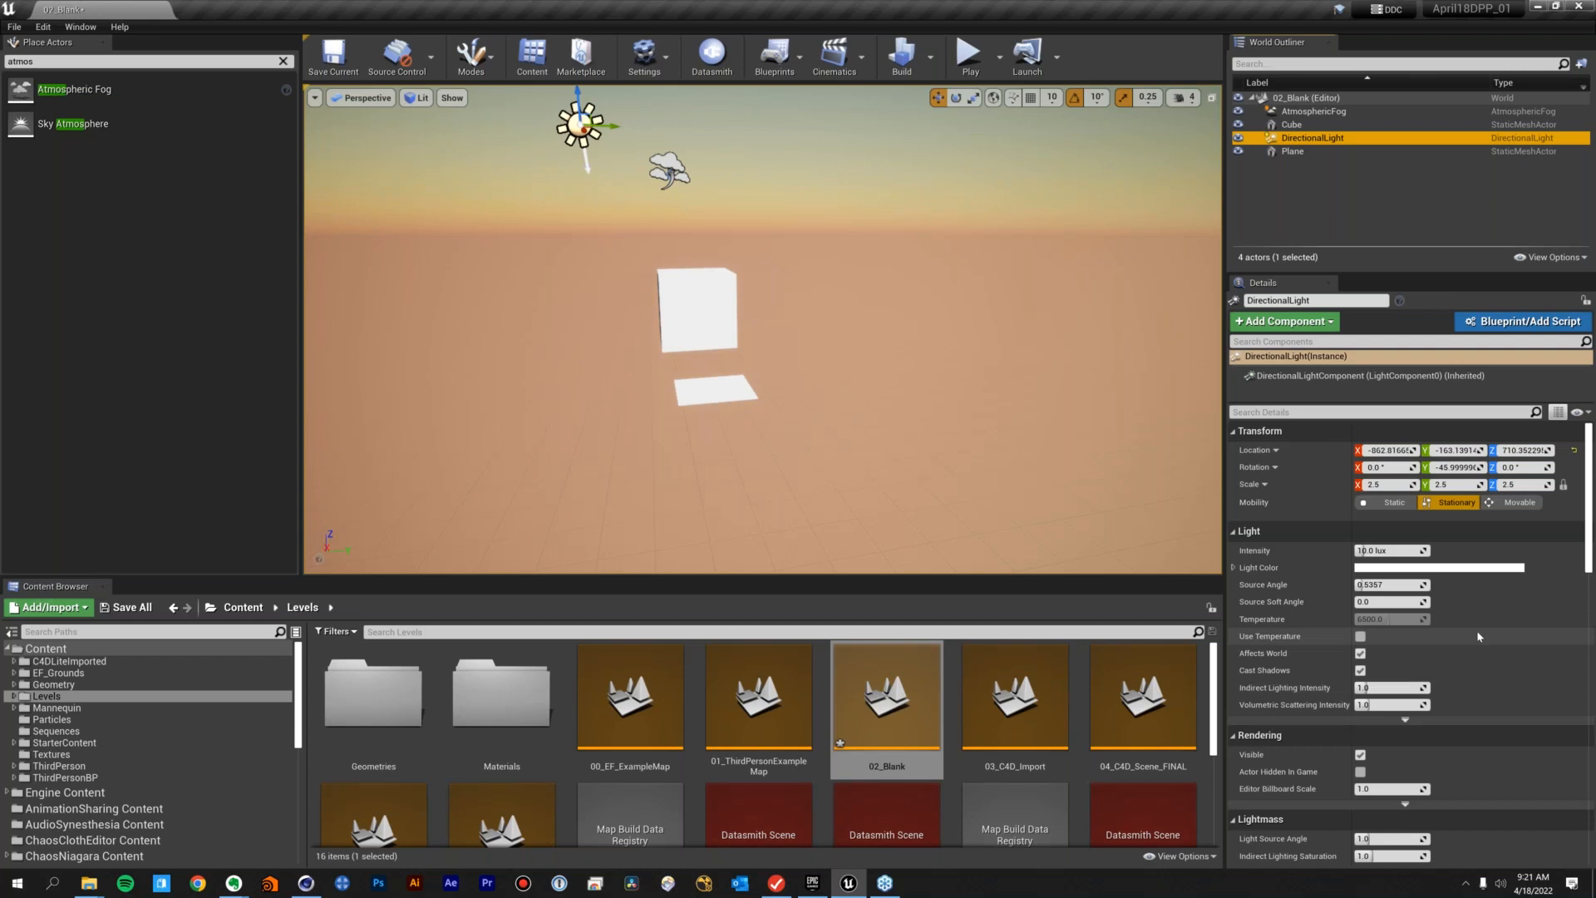
scroll(1480, 640, "down", 2)
scroll(1481, 636, "down", 15)
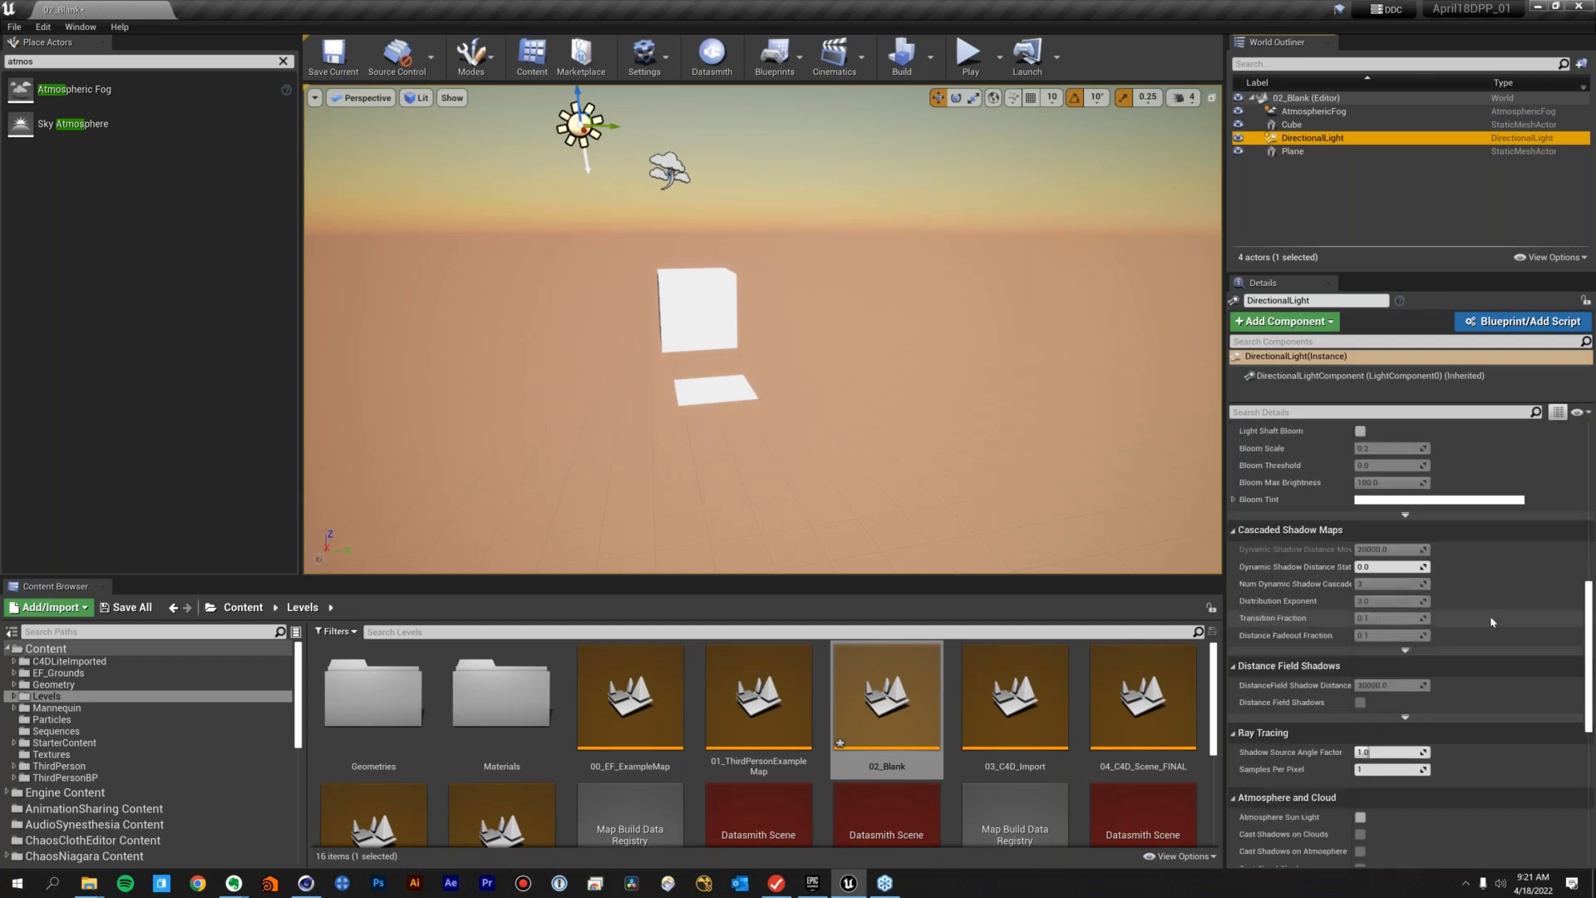
scroll(1492, 617, "up", 14)
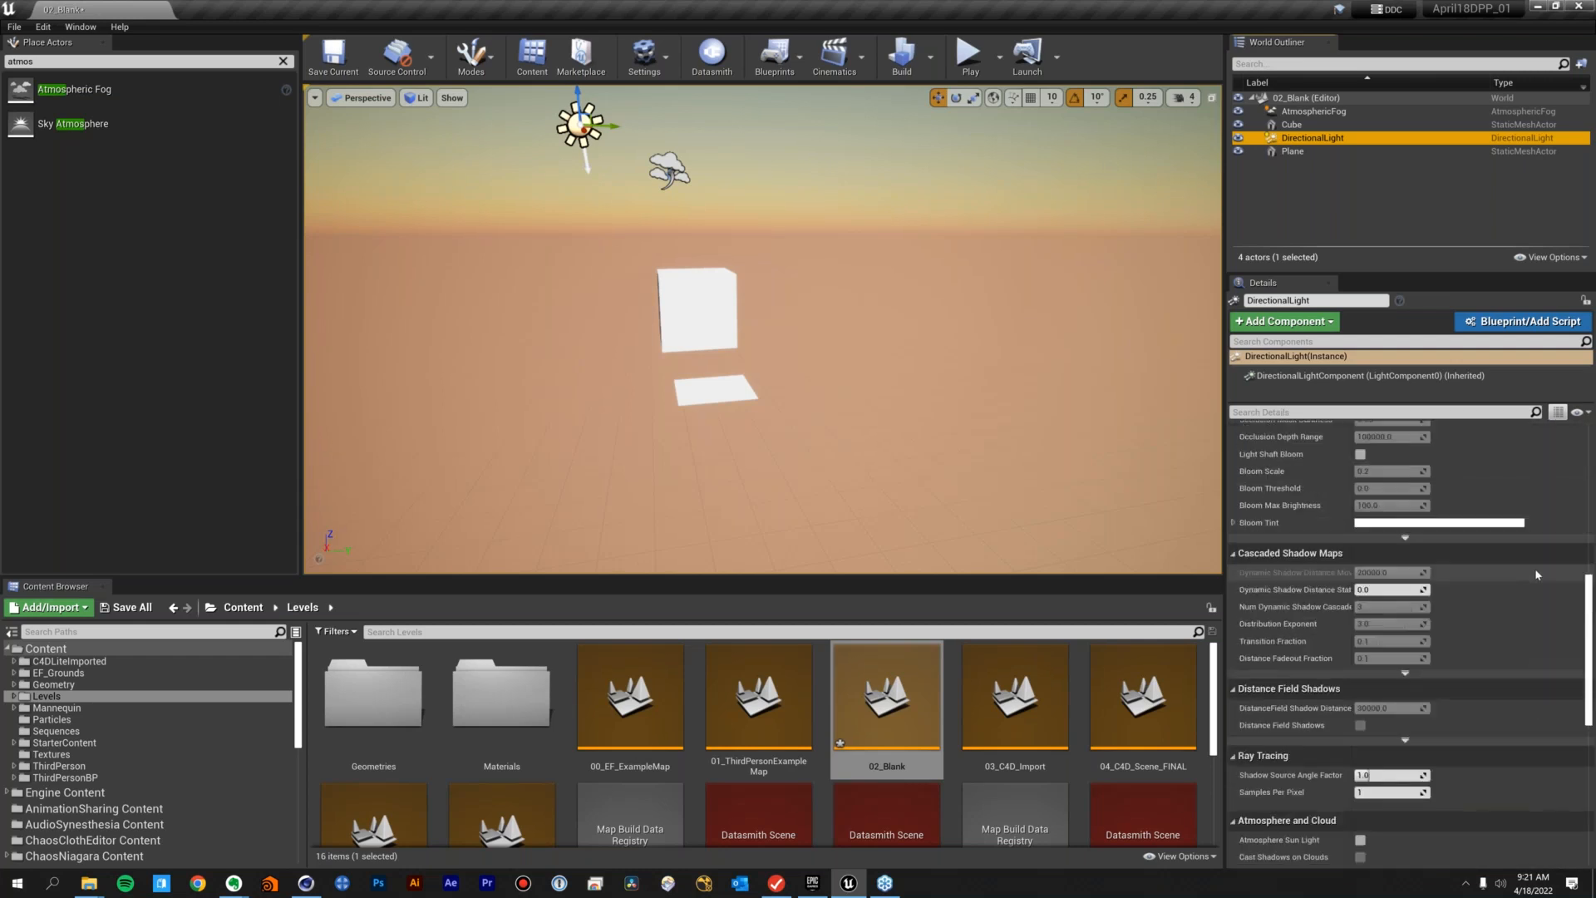
scroll(1546, 563, "up", 10)
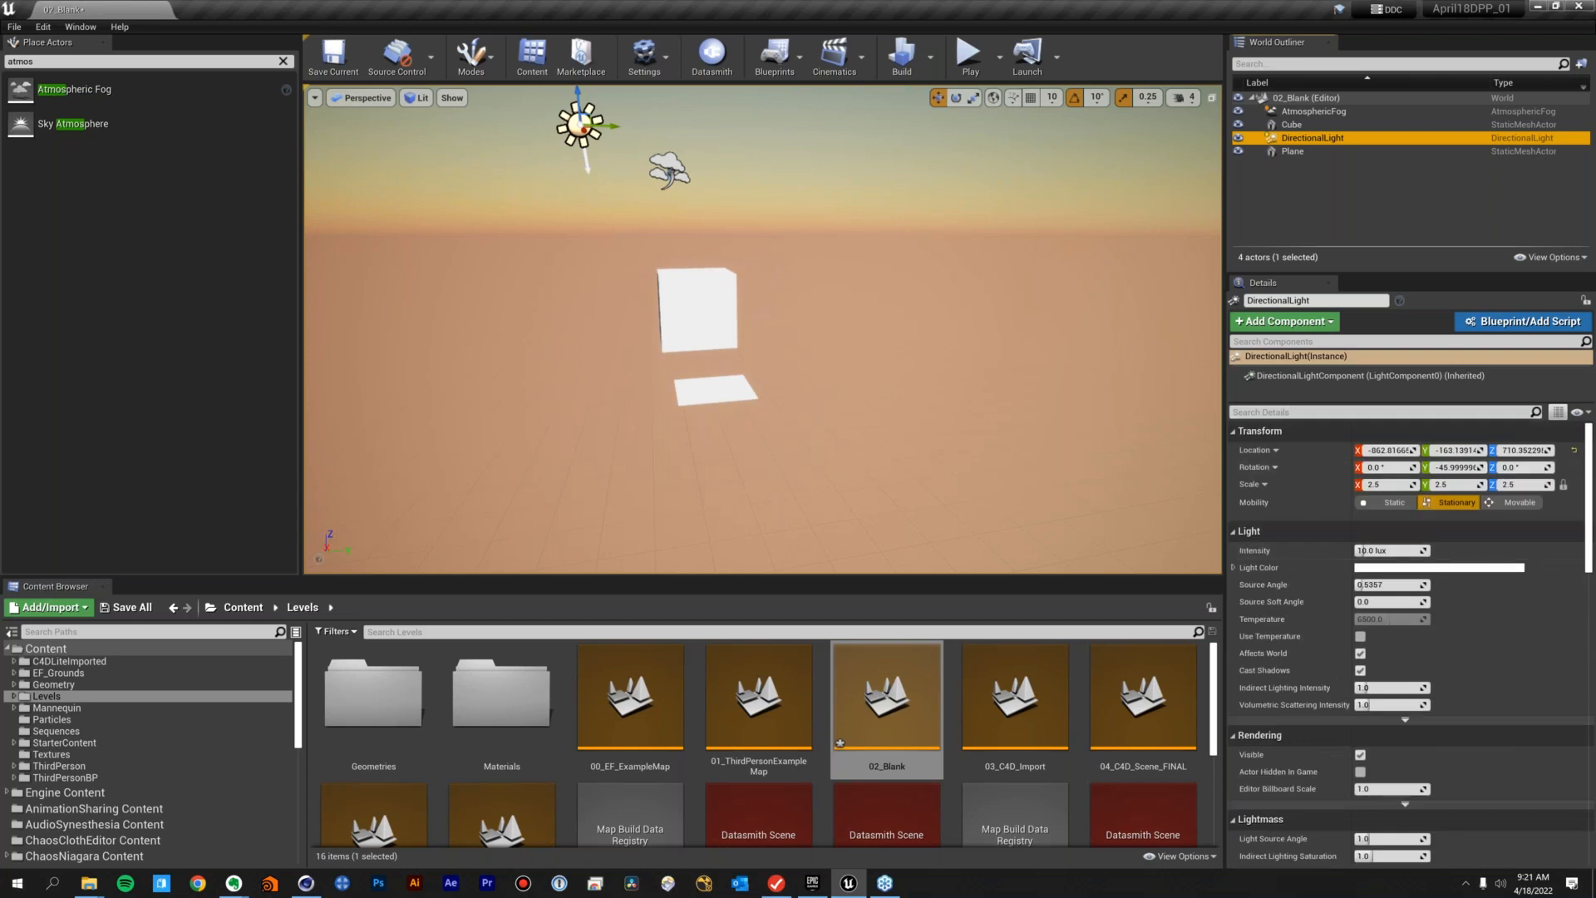
left_click(1269, 412)
type("sun")
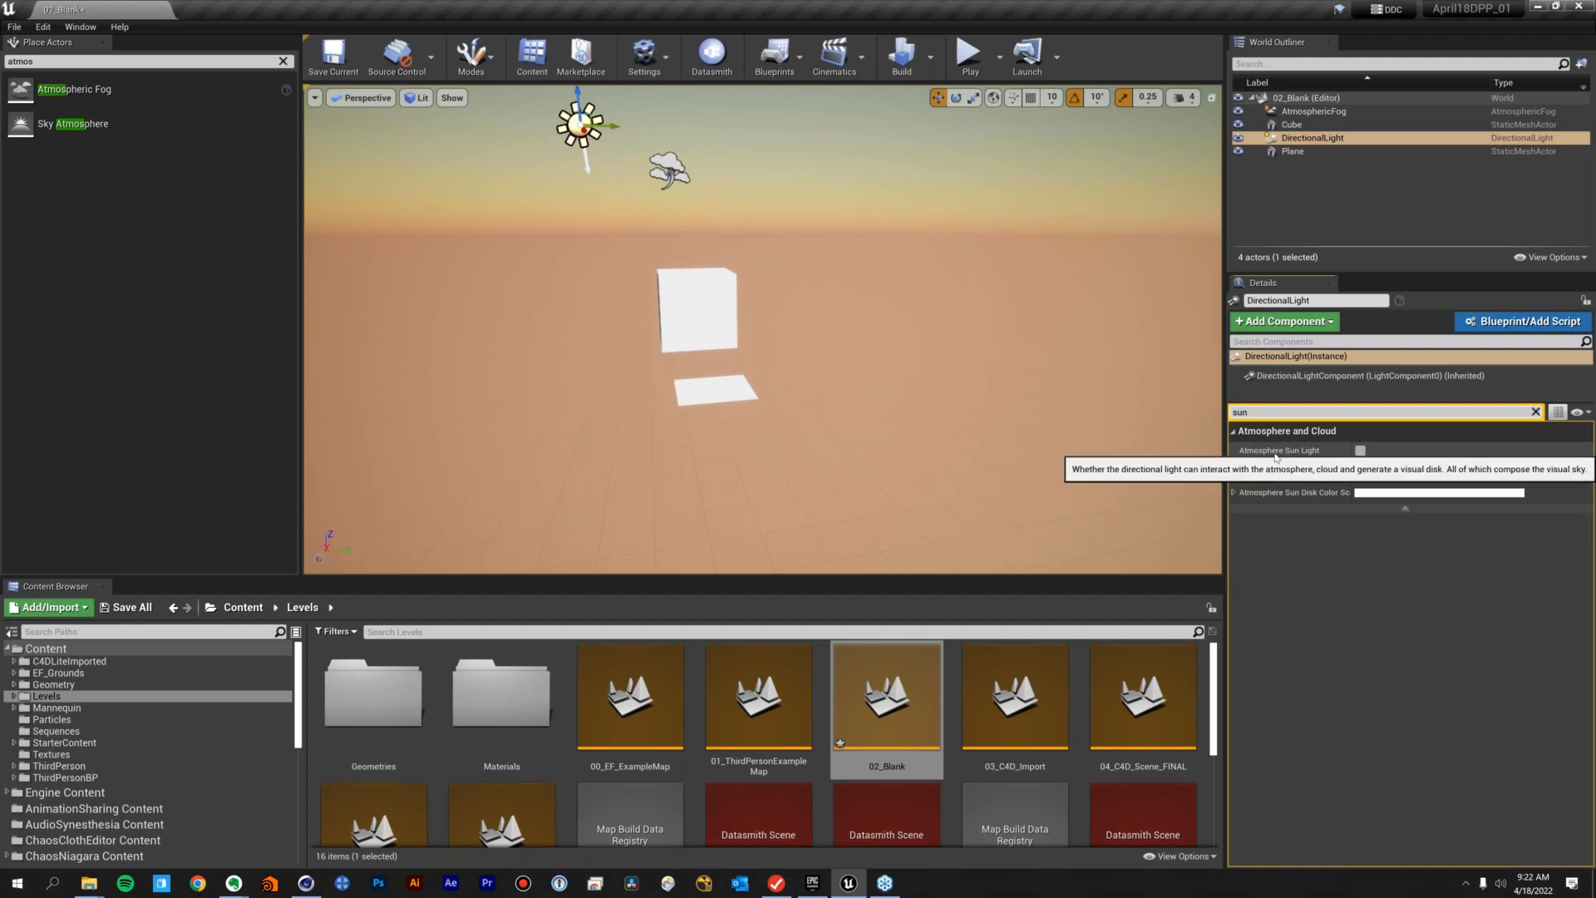
left_click(1361, 450)
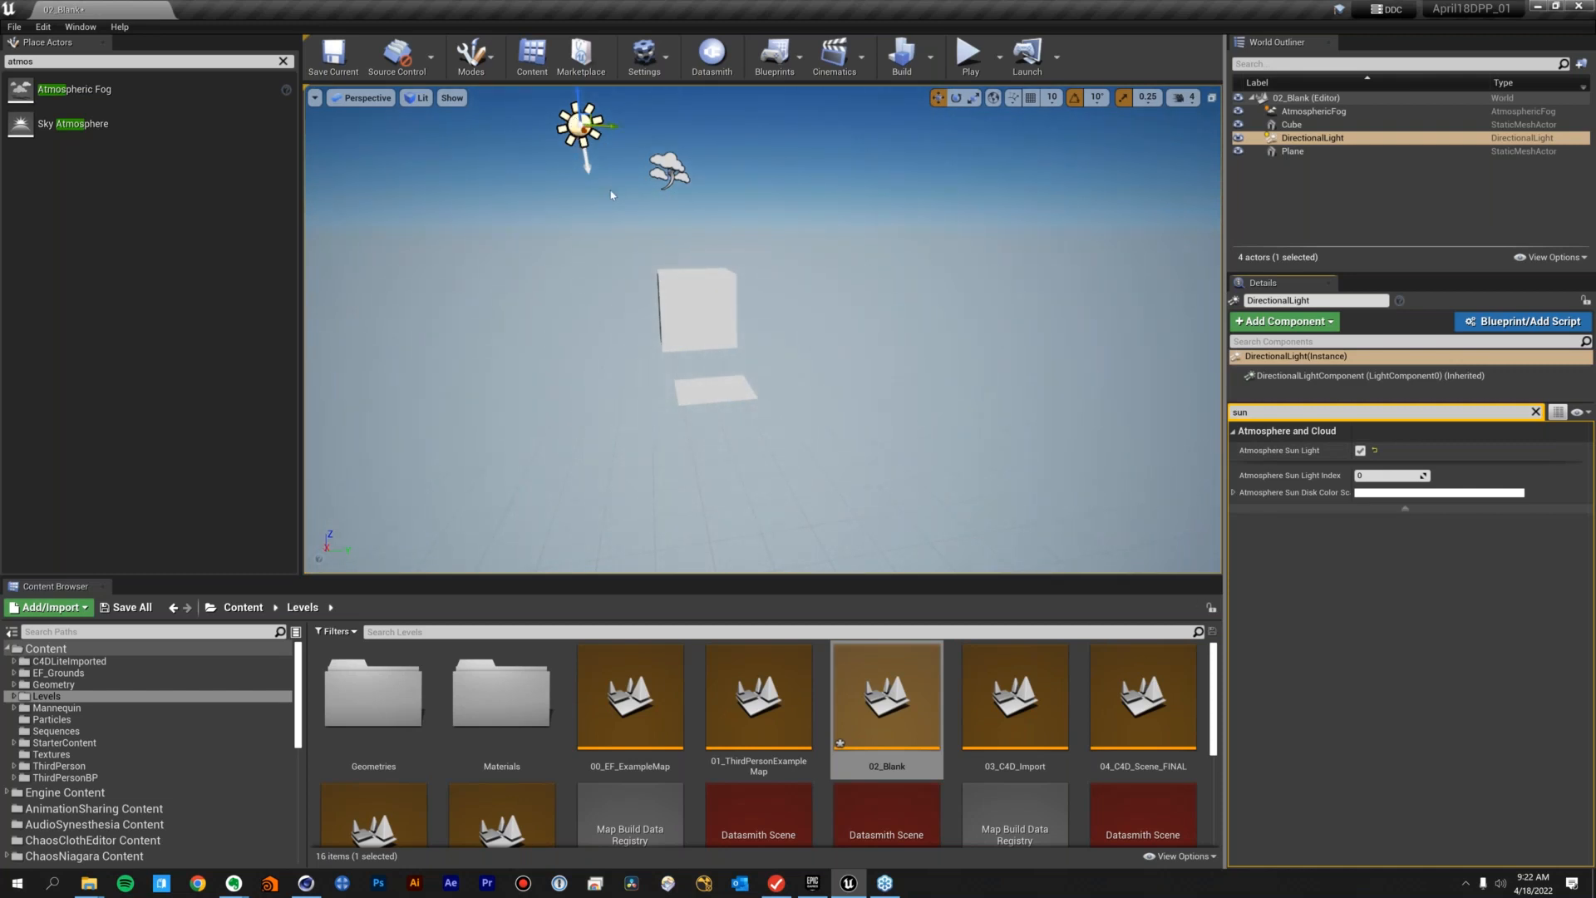
left_click(1536, 412)
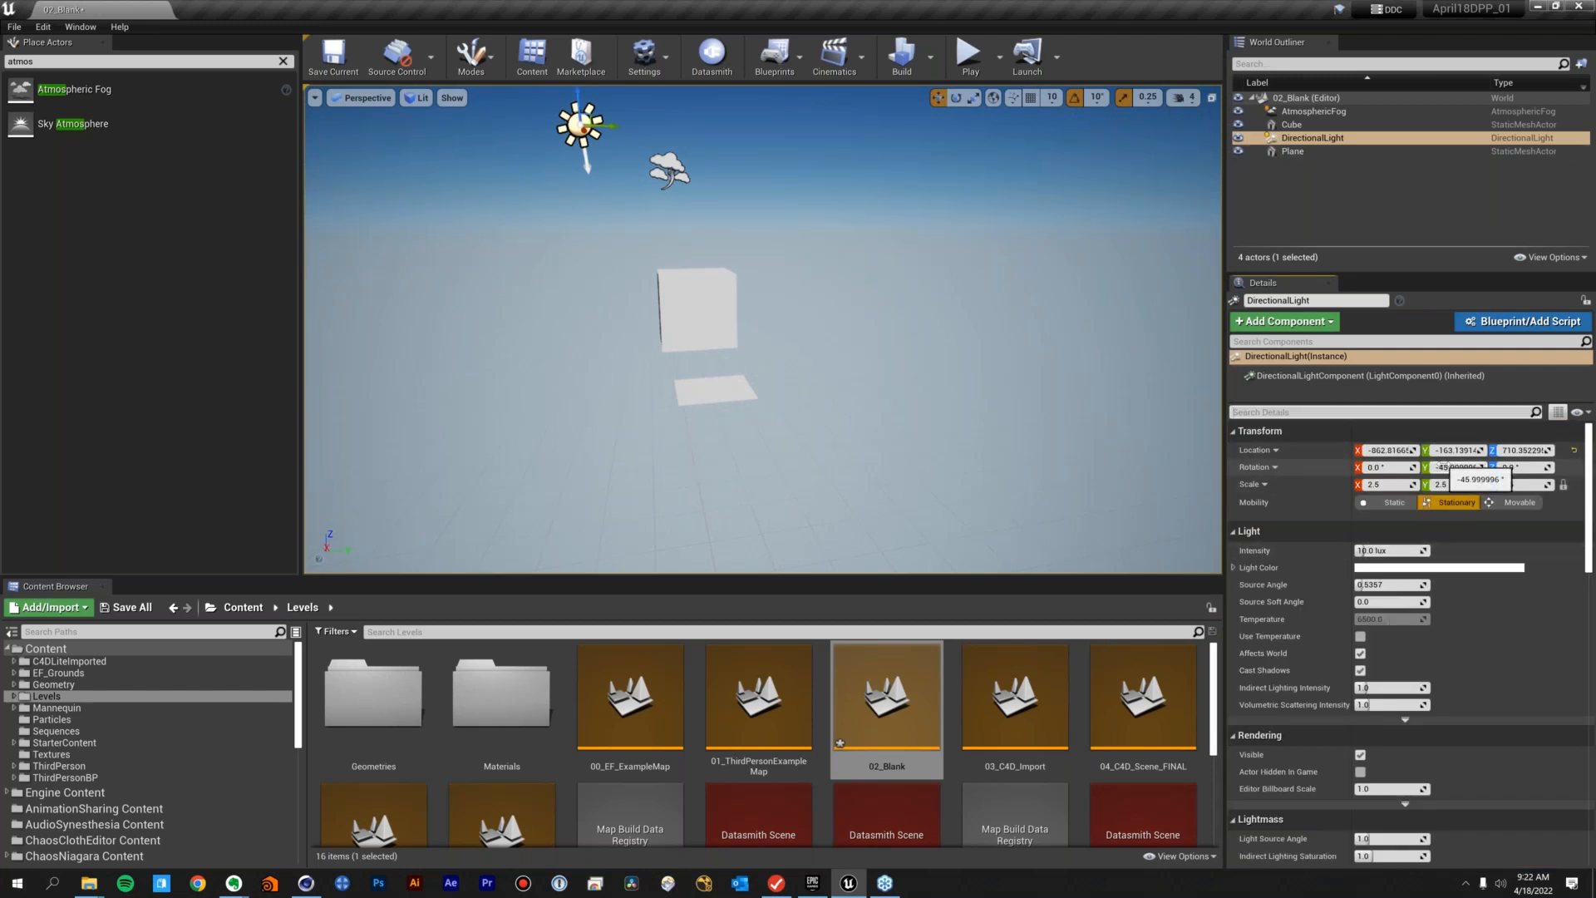
Rotate the directional light around Y to about 197.3° to change the sun's angle
mouse_move(1447, 467)
left_mouse_down()
mouse_move(1496, 467)
mouse_move(1467, 468)
left_mouse_up()
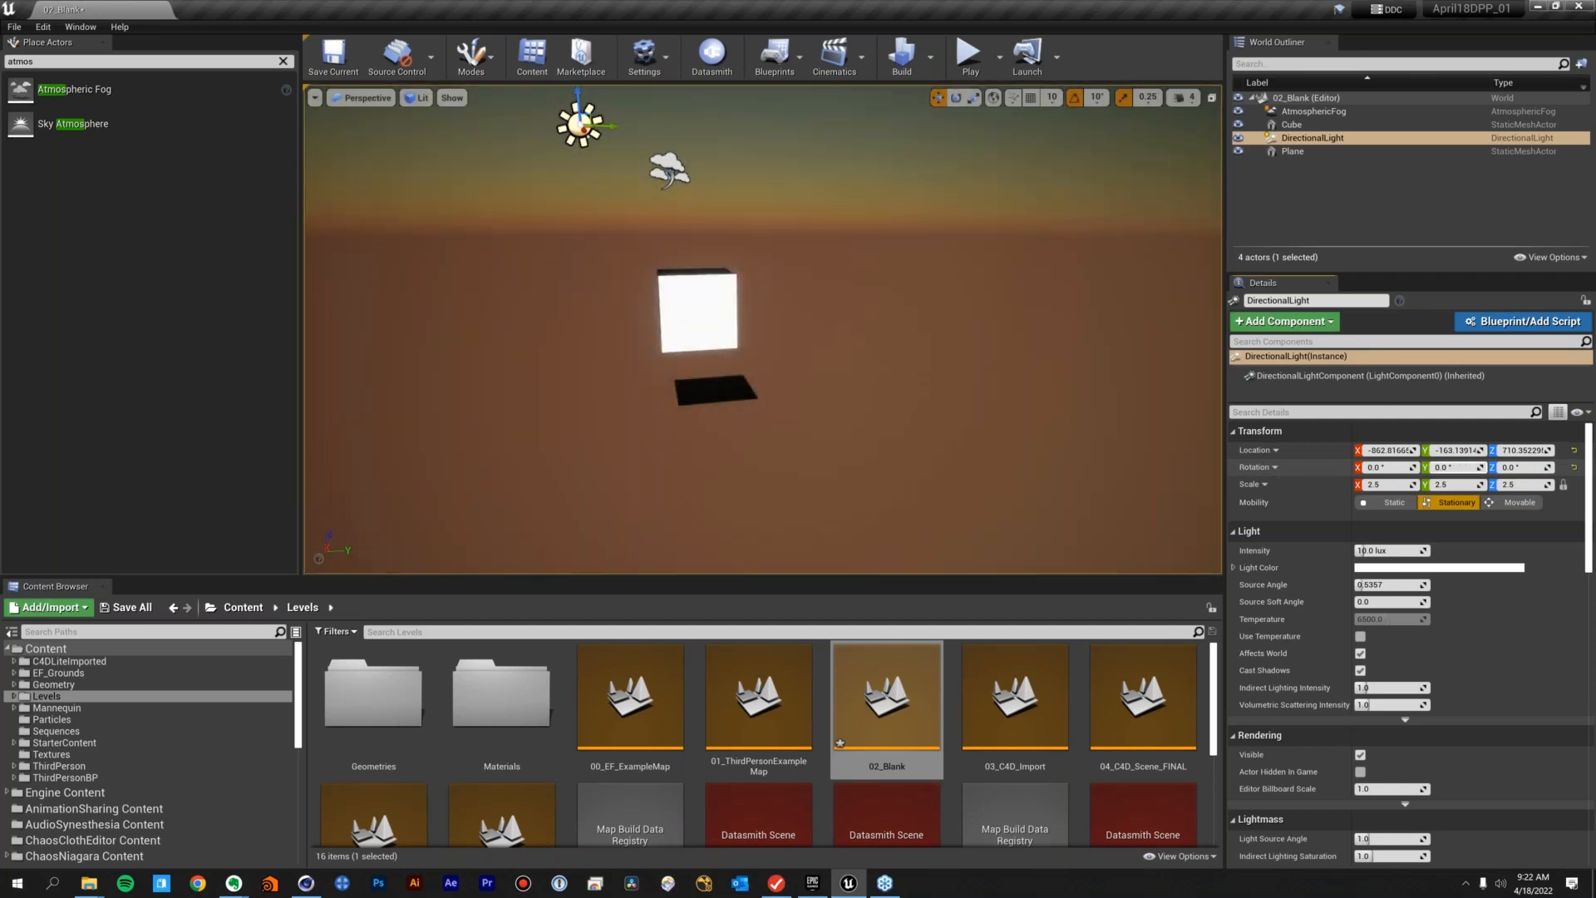
left_click(1488, 506)
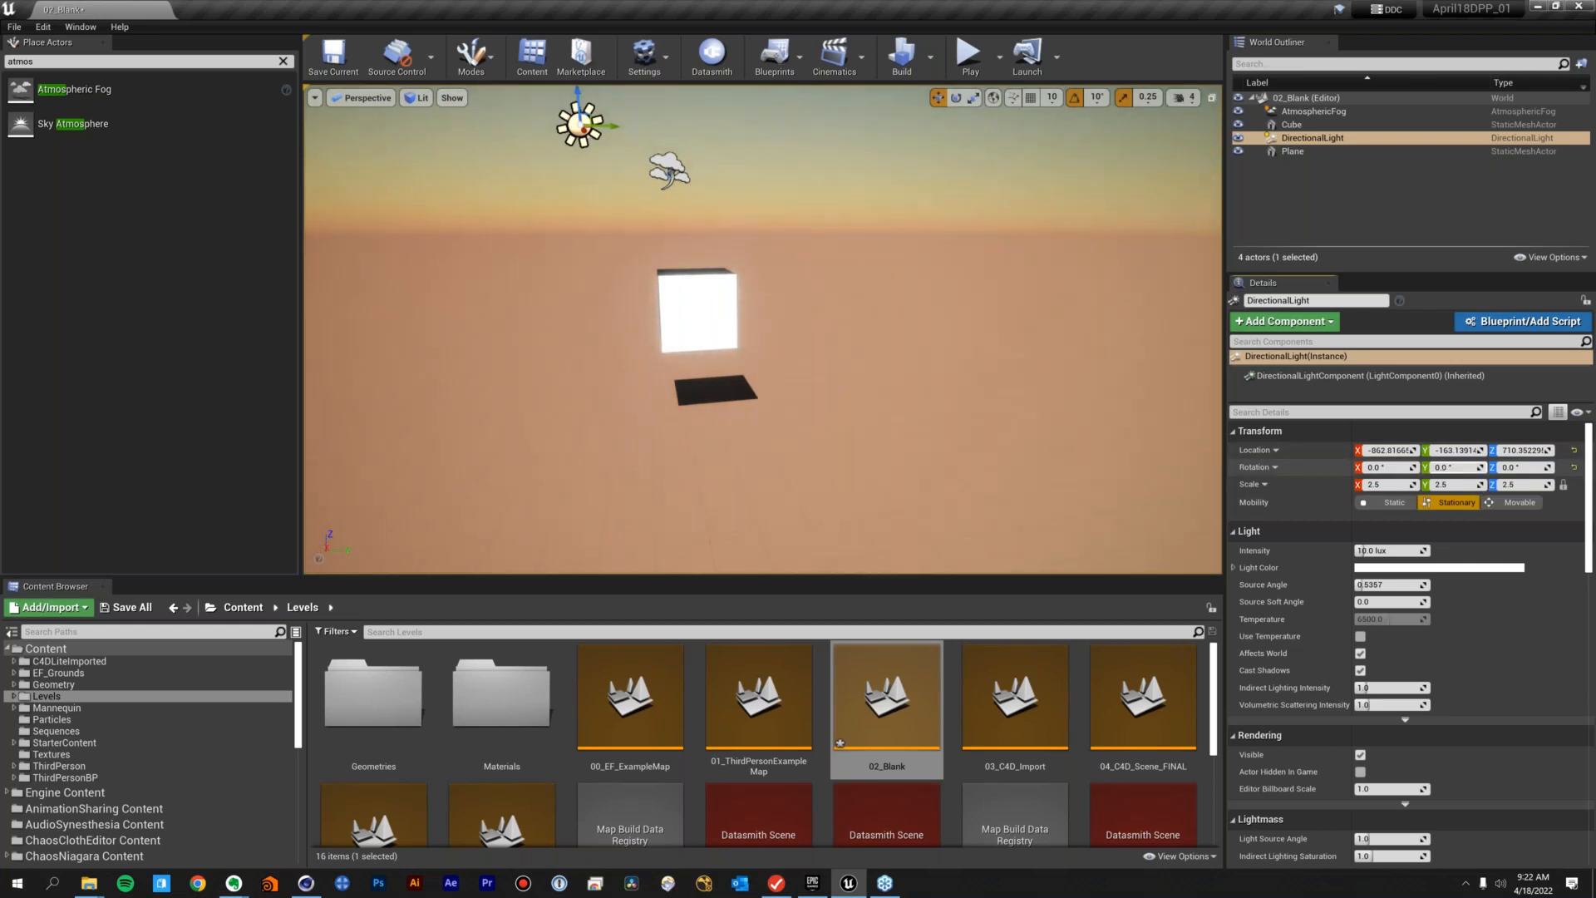
mouse_move(1447, 468)
left_mouse_down()
mouse_move(1488, 467)
mouse_move(1447, 467)
mouse_move(1465, 467)
left_mouse_up()
left_click_drag(1458, 467, 1155, 441)
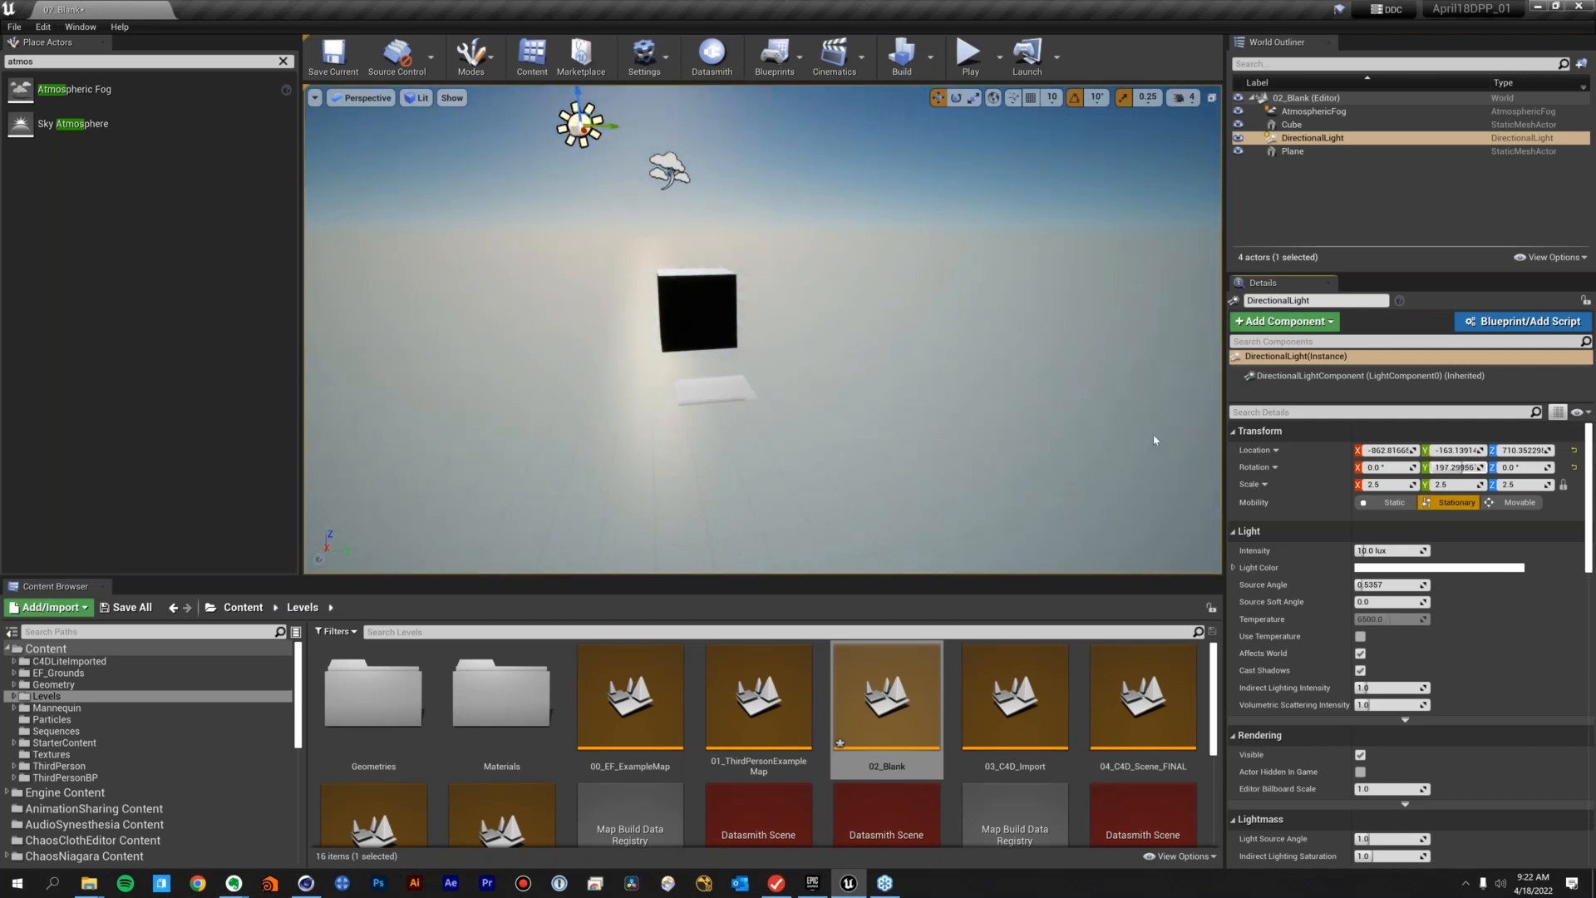
Place a Sky Light in the level and move it to about Y 162.6, Z 729.9
left_click(38, 62)
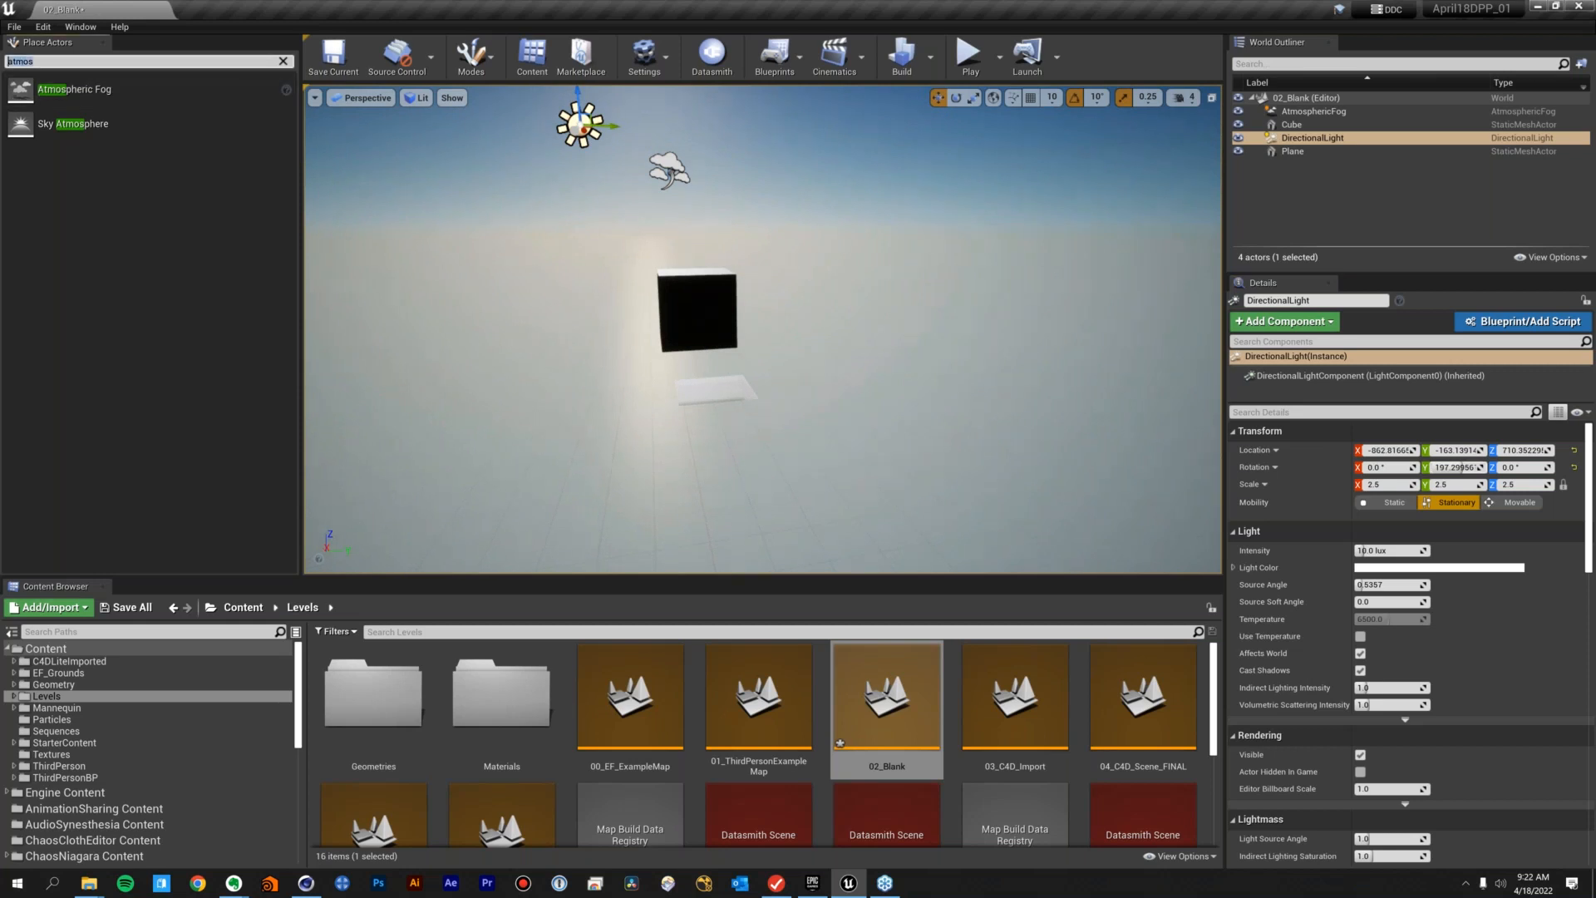
left_click(283, 62)
left_click_drag(126, 223, 496, 208)
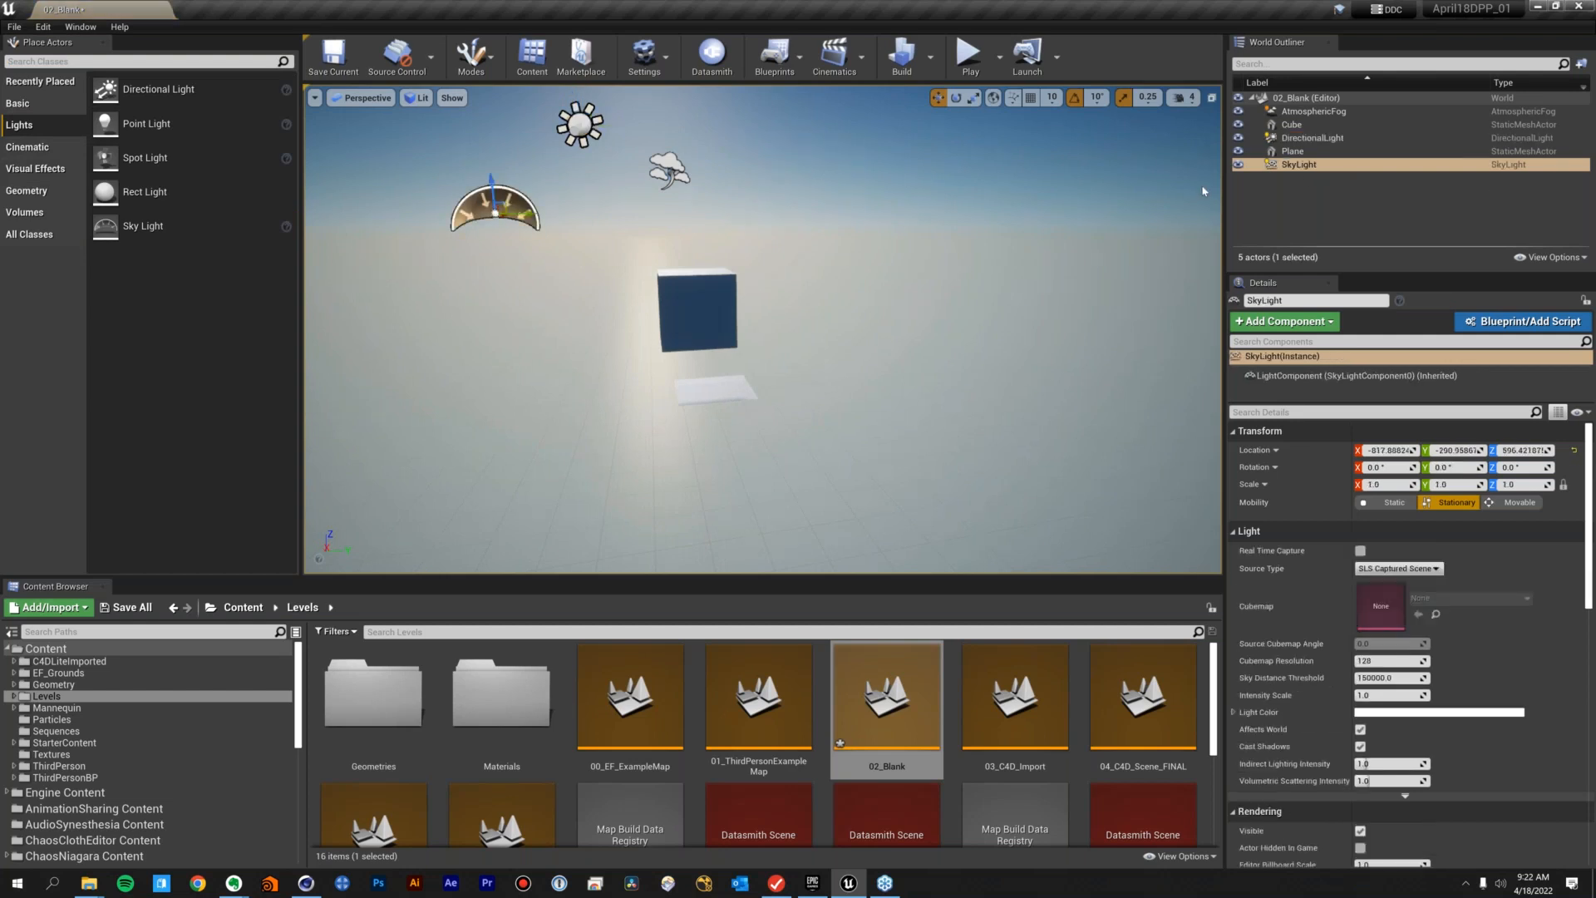
left_click(1240, 168)
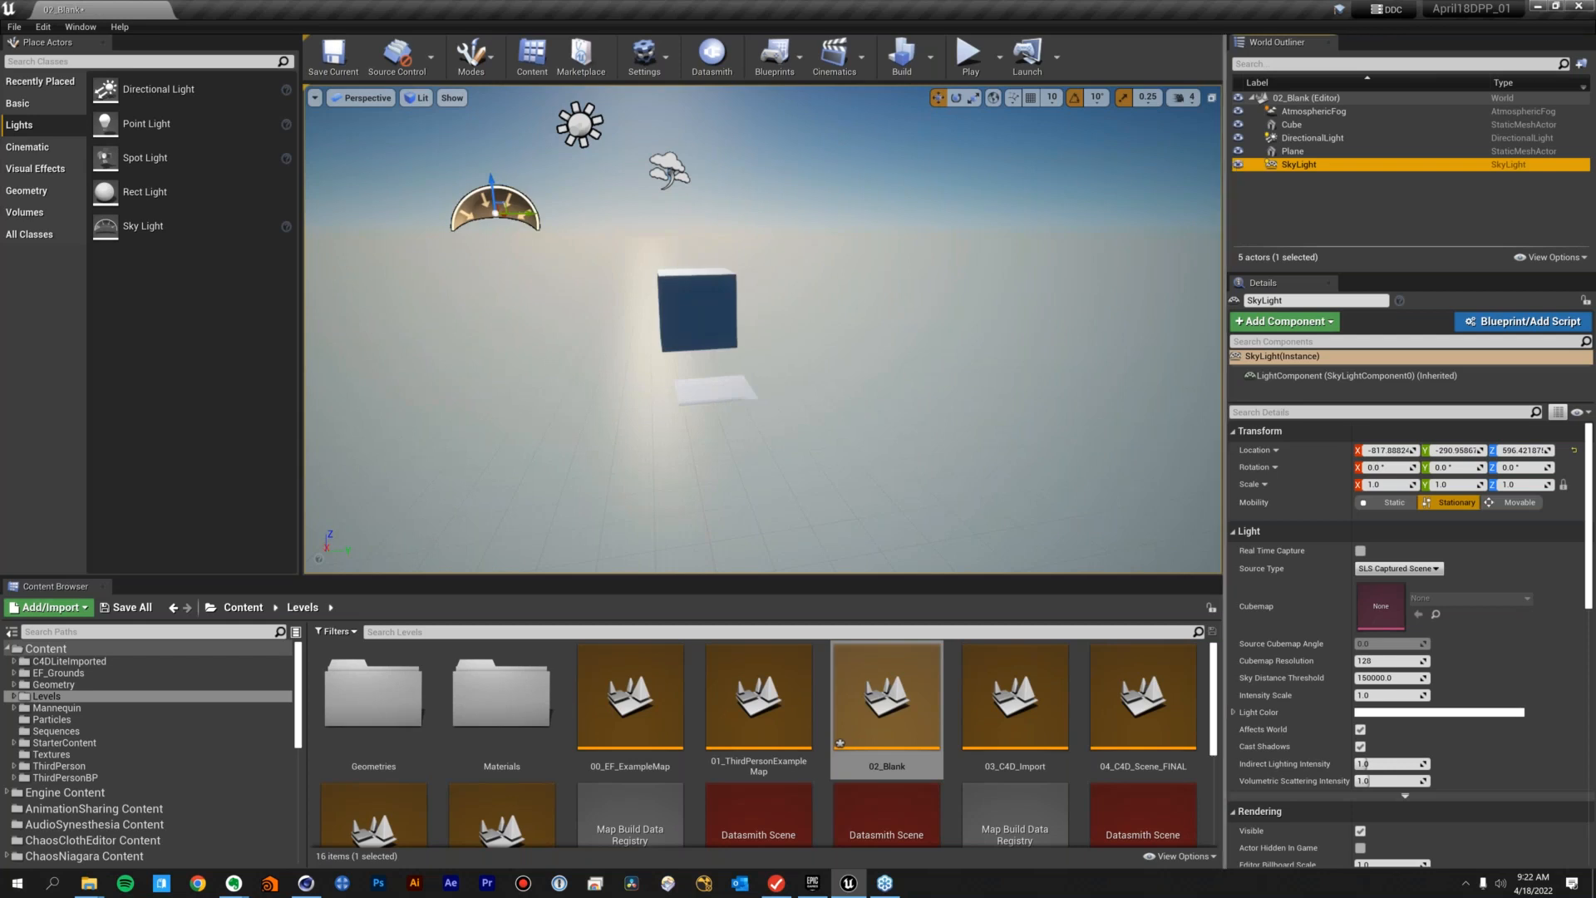
left_click_drag(521, 213, 802, 101)
left_click_drag(674, 293, 630, 316, "alt")
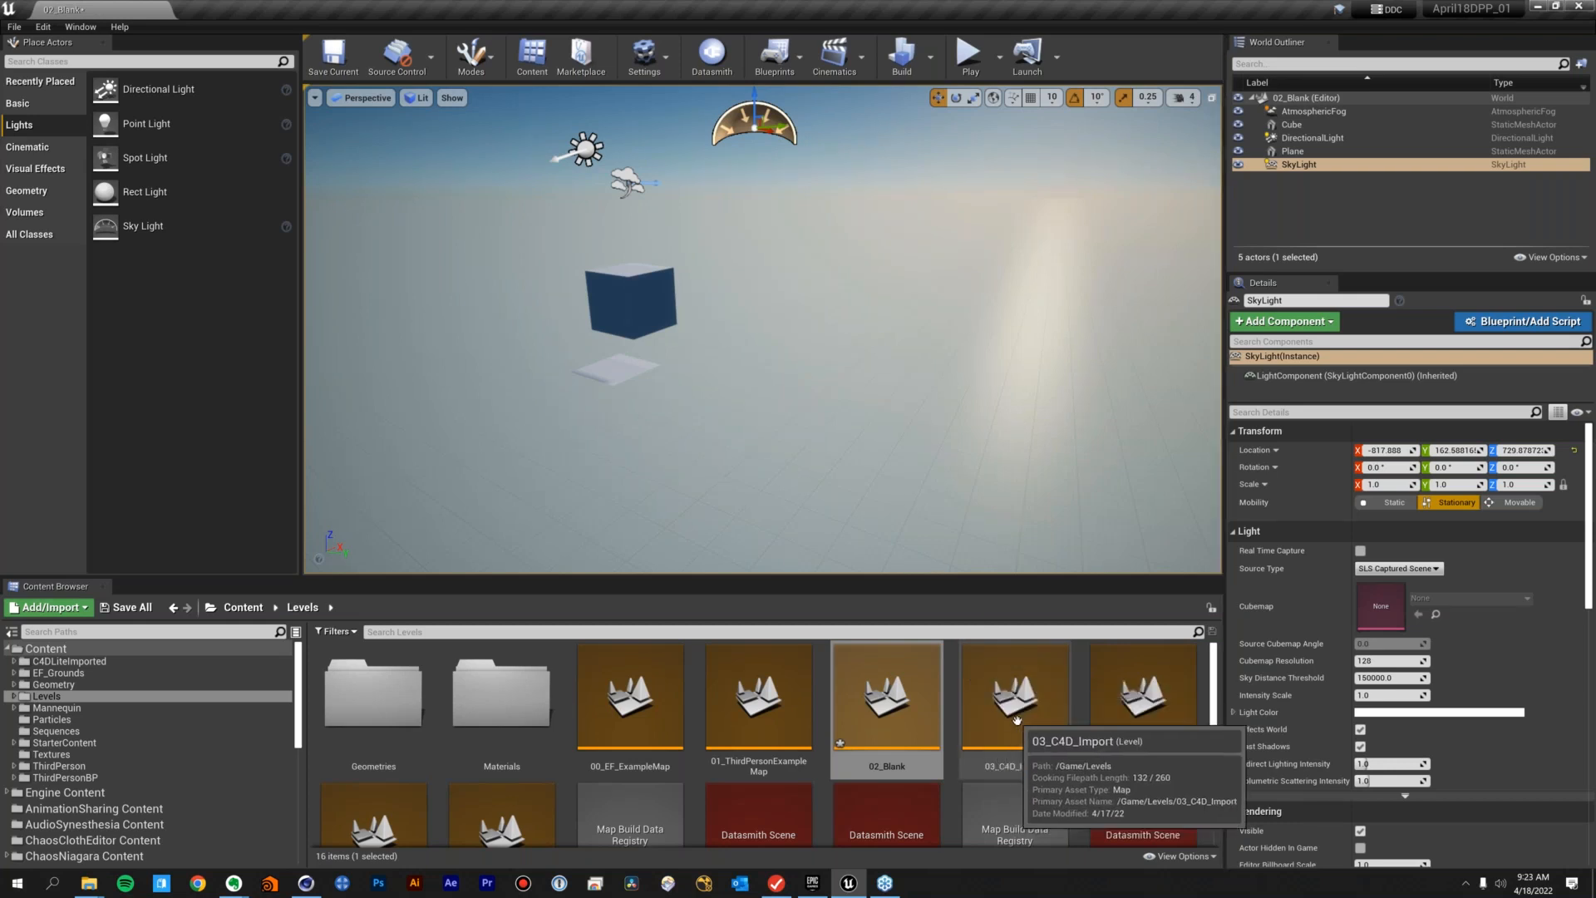
Open the 03_C4D_Import level without saving 02_Blank, and return to the 02_Blank level
double_click(989, 707)
left_click(935, 575)
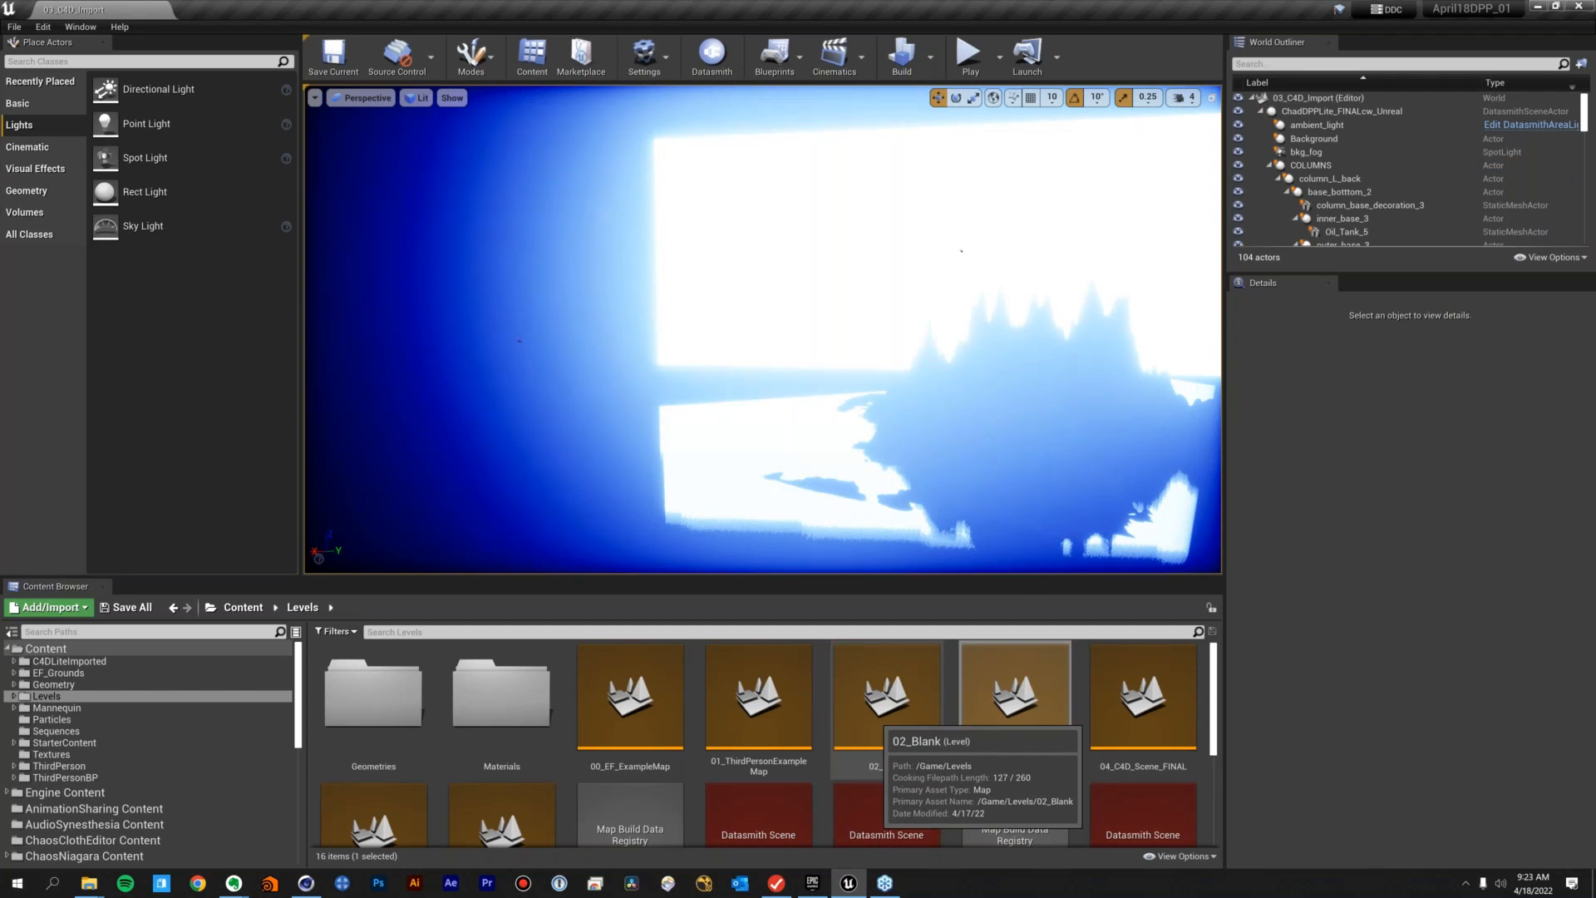
double_click(880, 720)
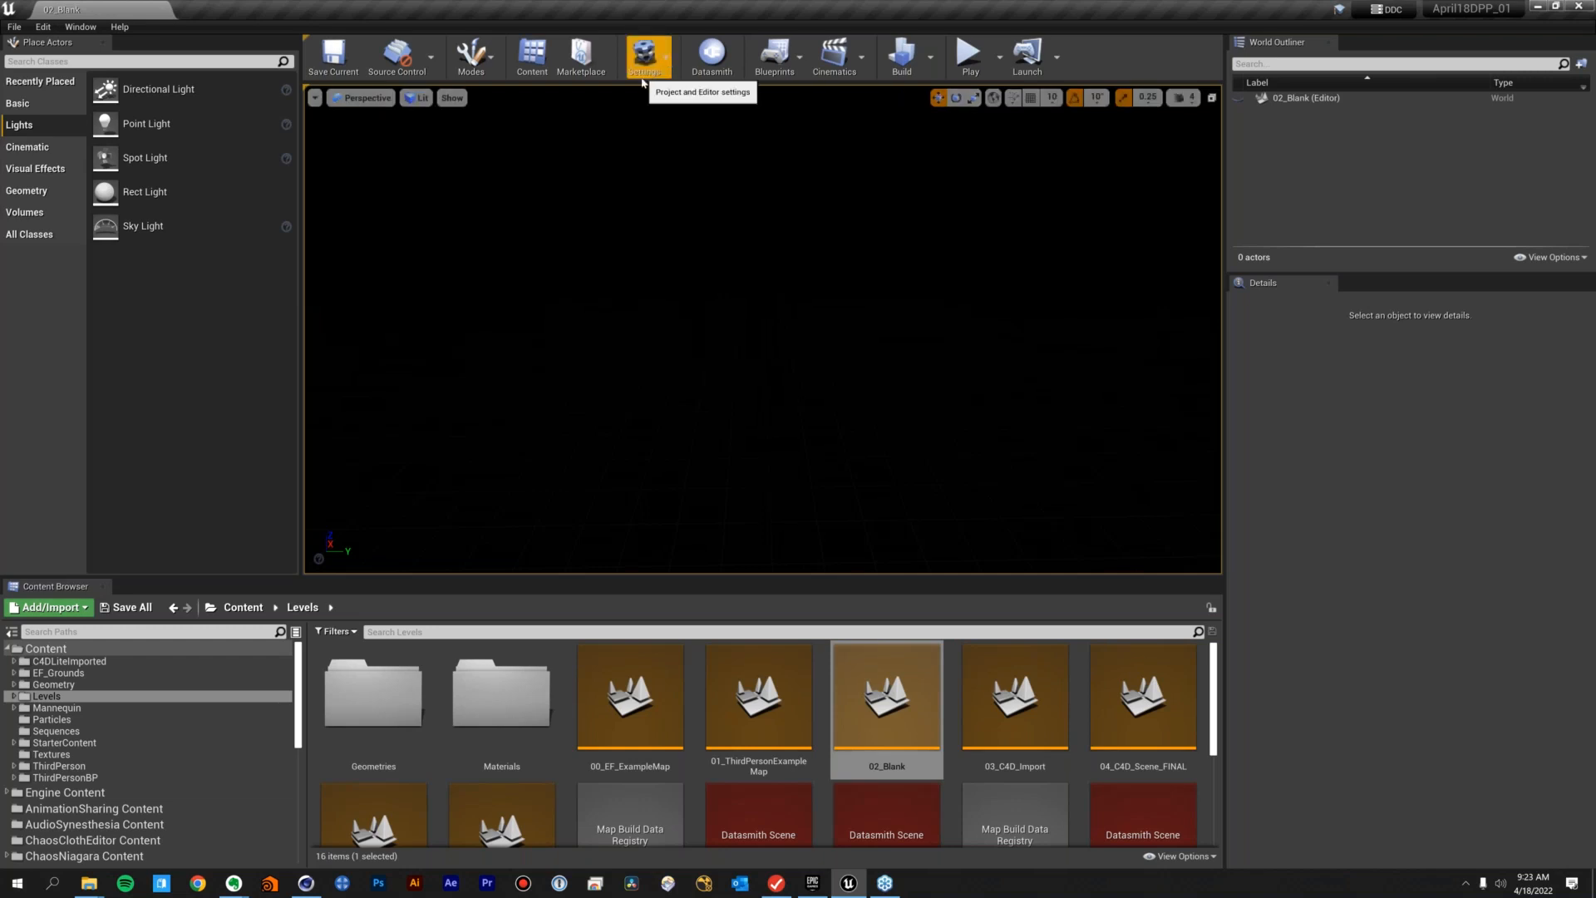
Open the project's plugin list and search it for "c4d" to check the Datasmith C4D Importer
left_click(668, 61)
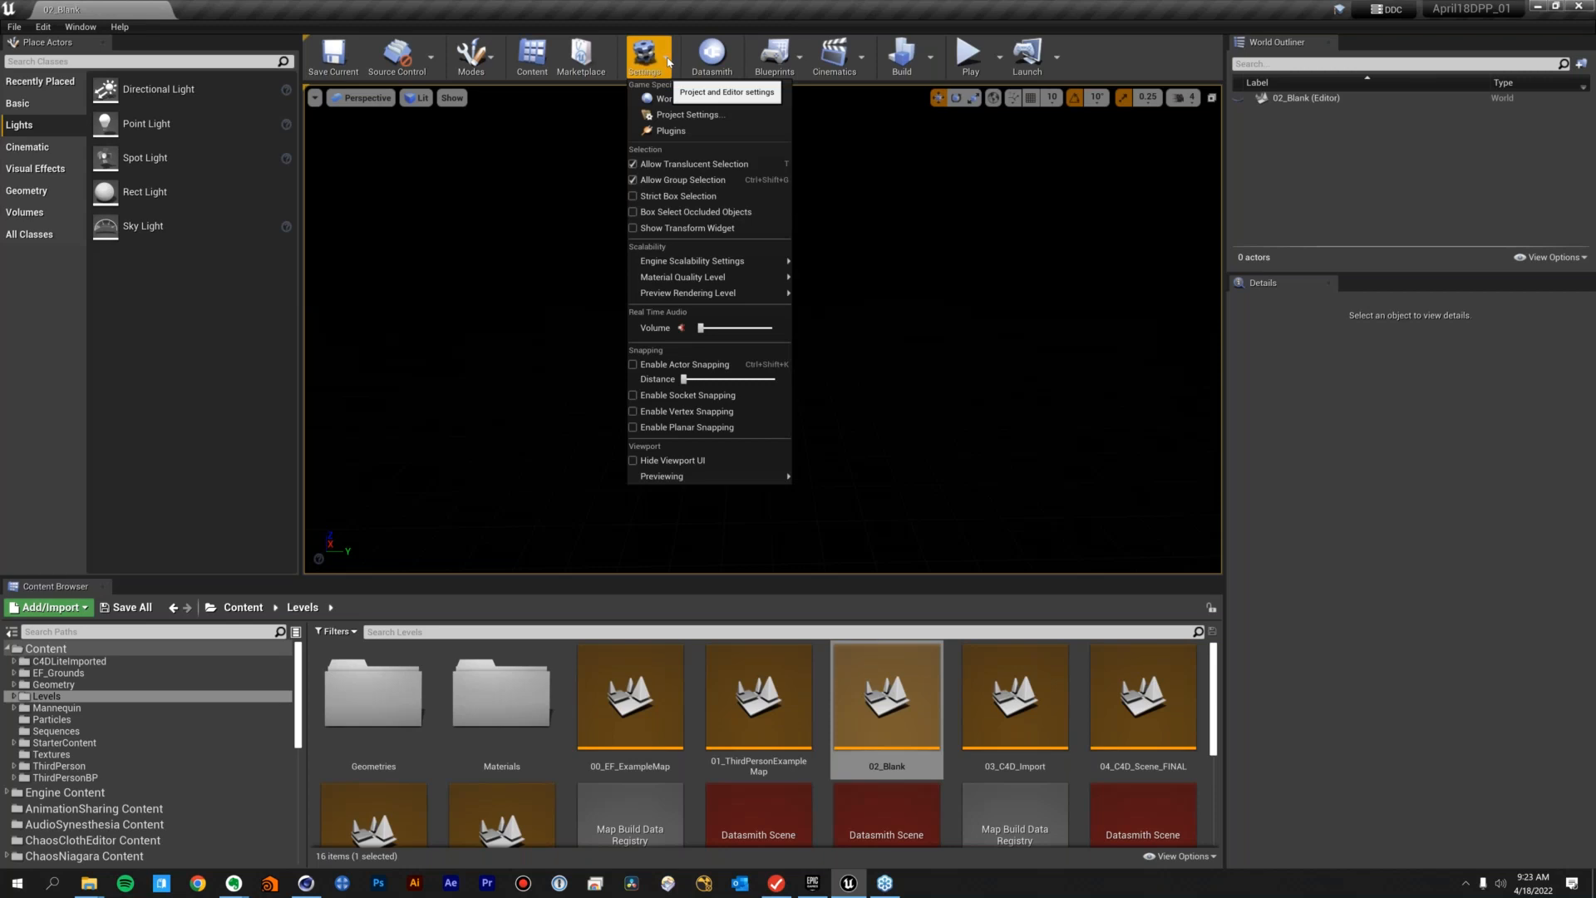
left_click(667, 131)
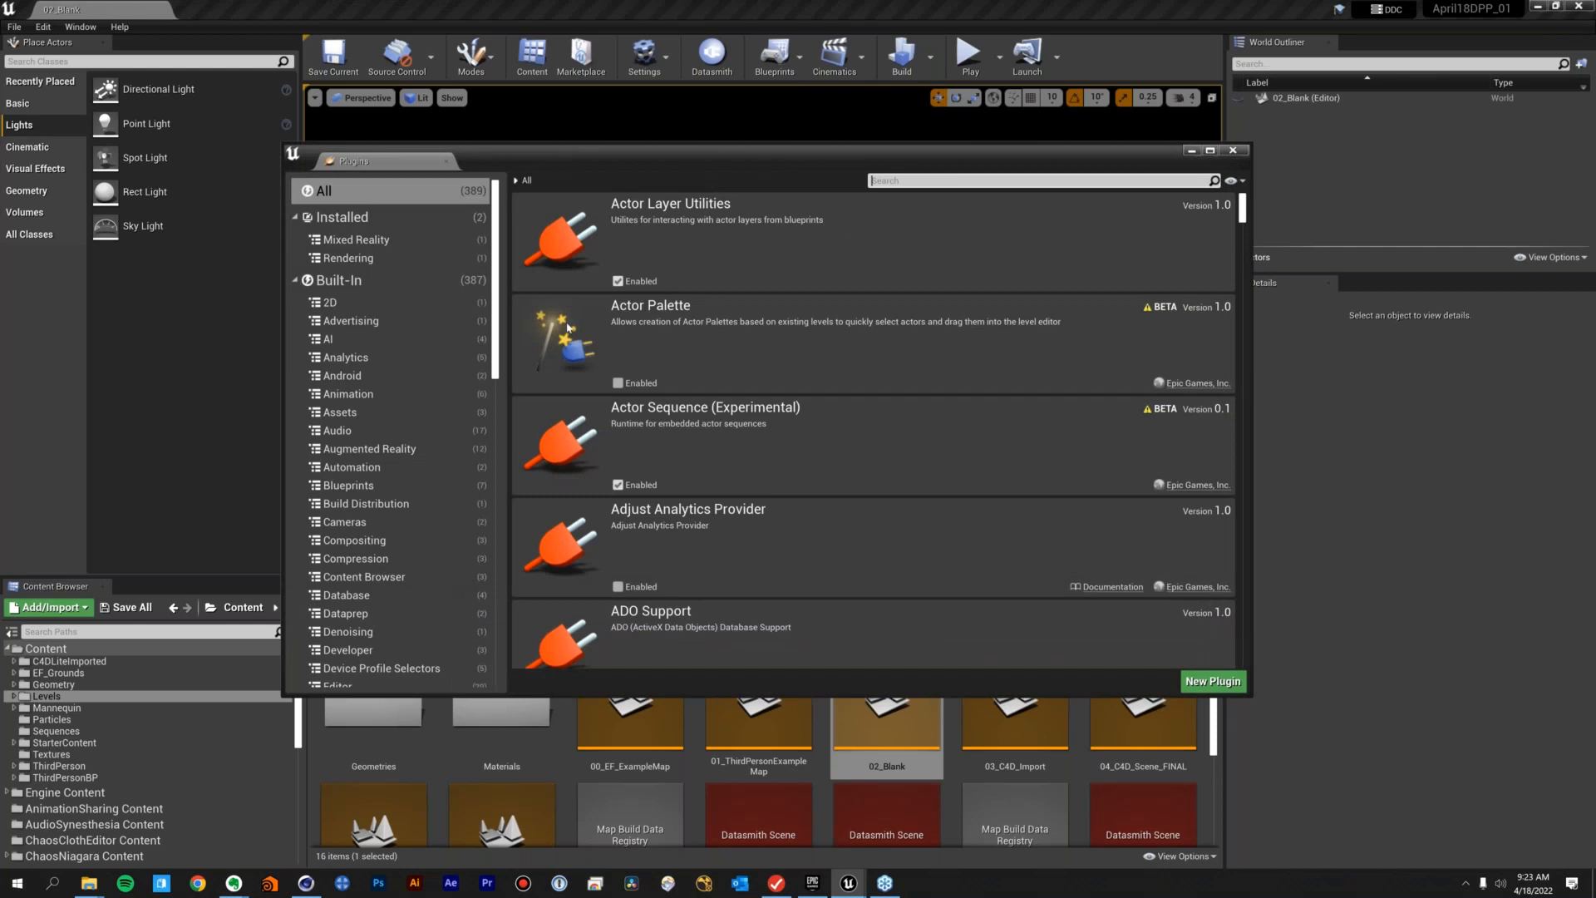
scroll(407, 353, "down", 2)
scroll(416, 333, "up", 2)
left_click_drag(676, 152, 716, 26)
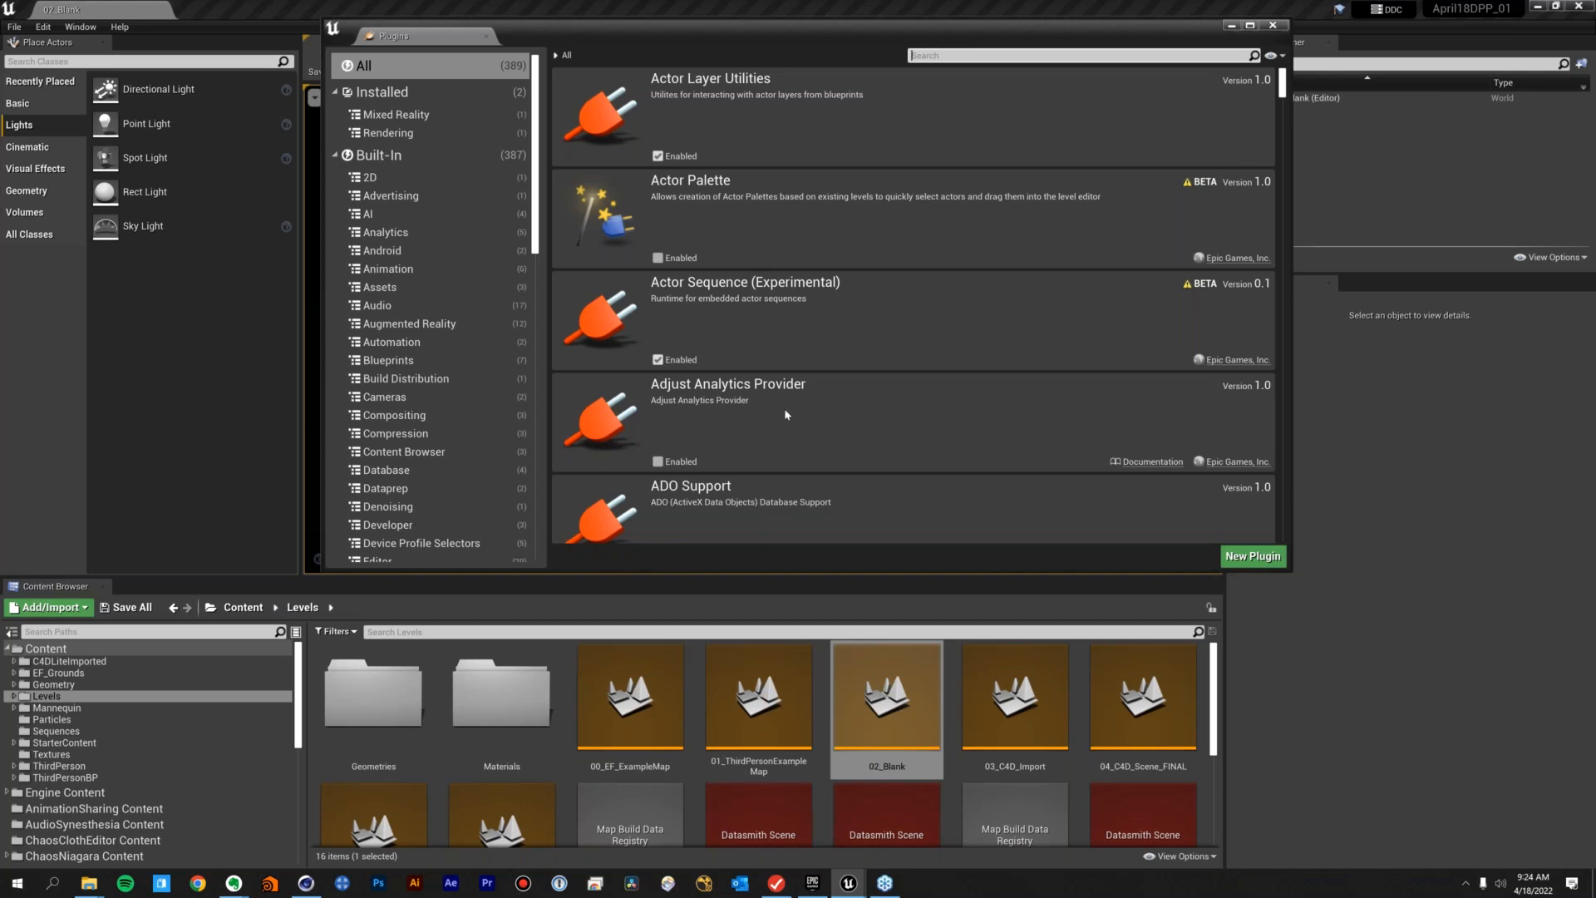
left_click_drag(710, 33, 700, 187)
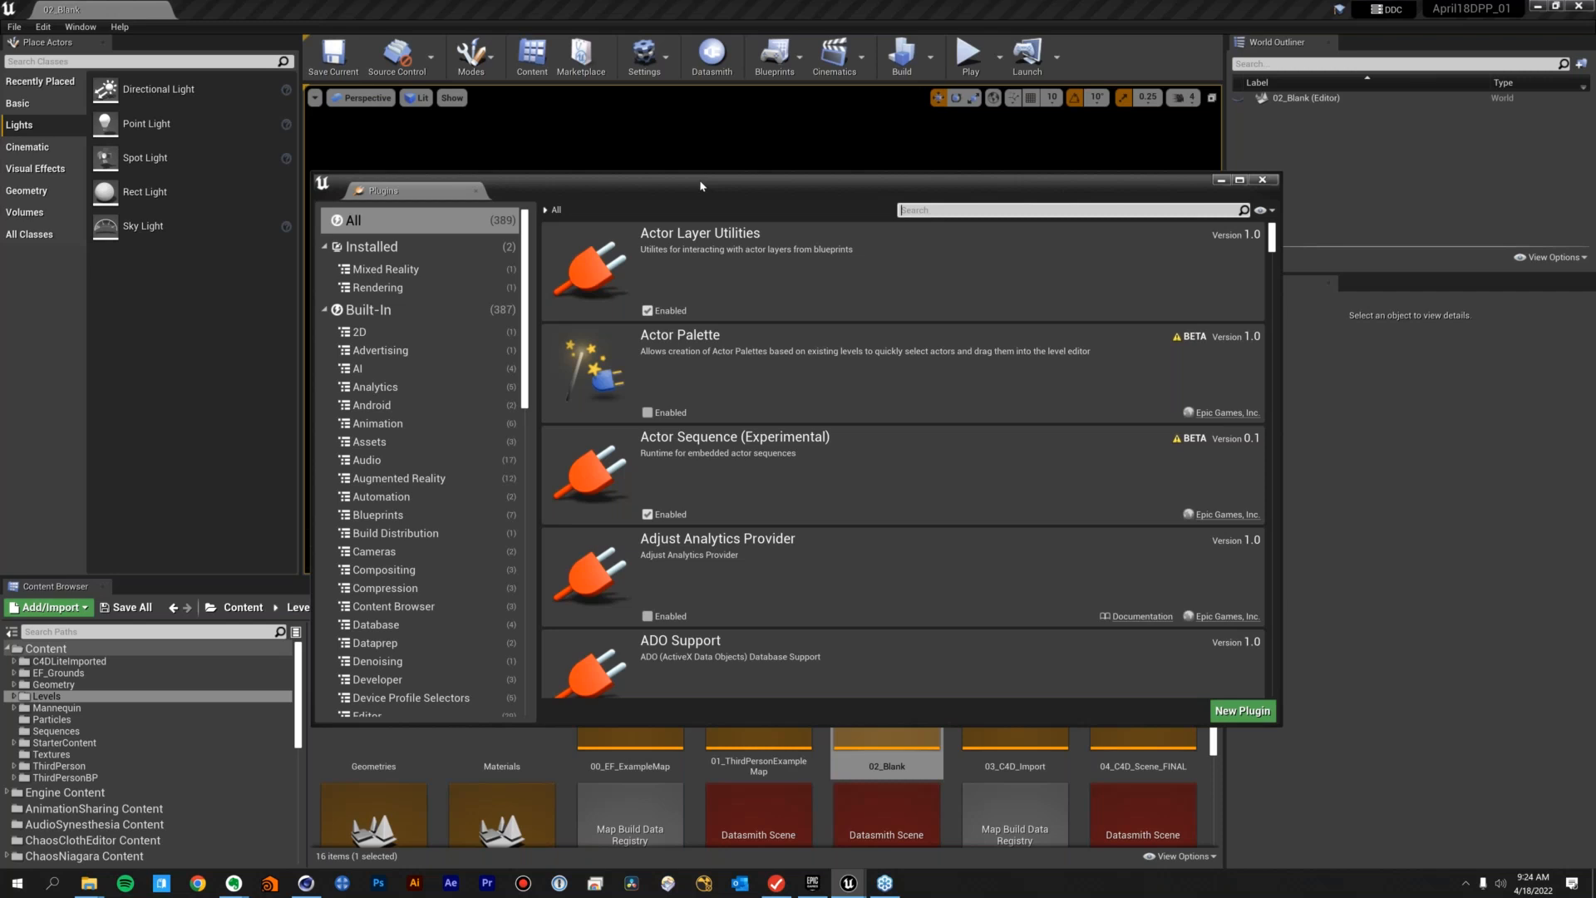
left_click(983, 212)
type("c4d")
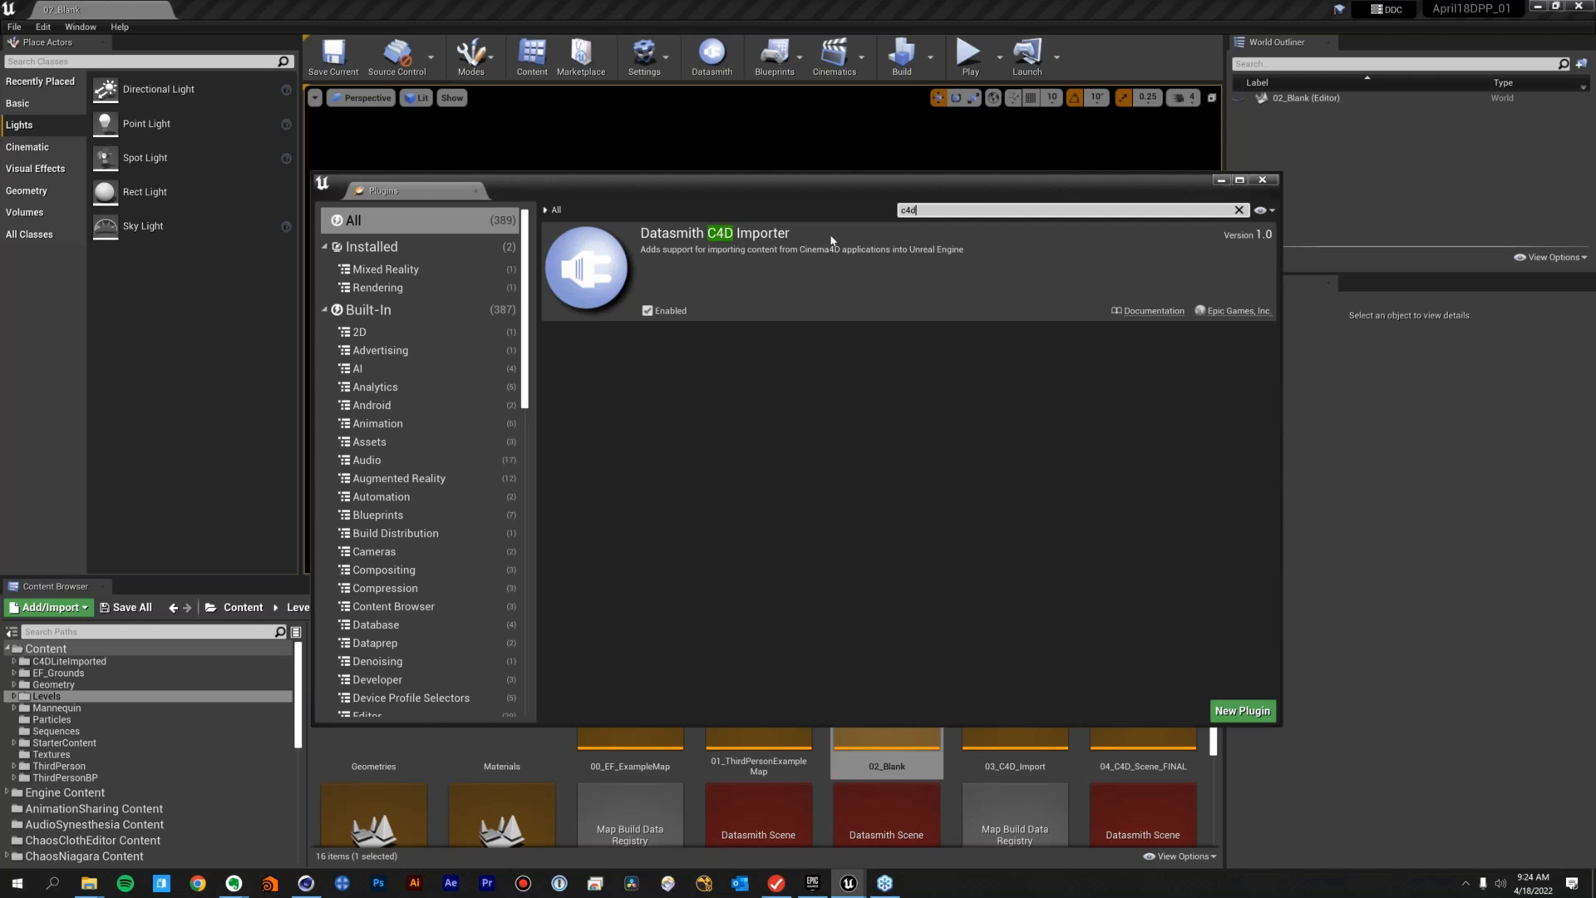
Search the plugins for "cineware" and "magic" to check the Maxon plugins, and close the plugin list
left_click_drag(925, 211, 874, 211)
type("cineware")
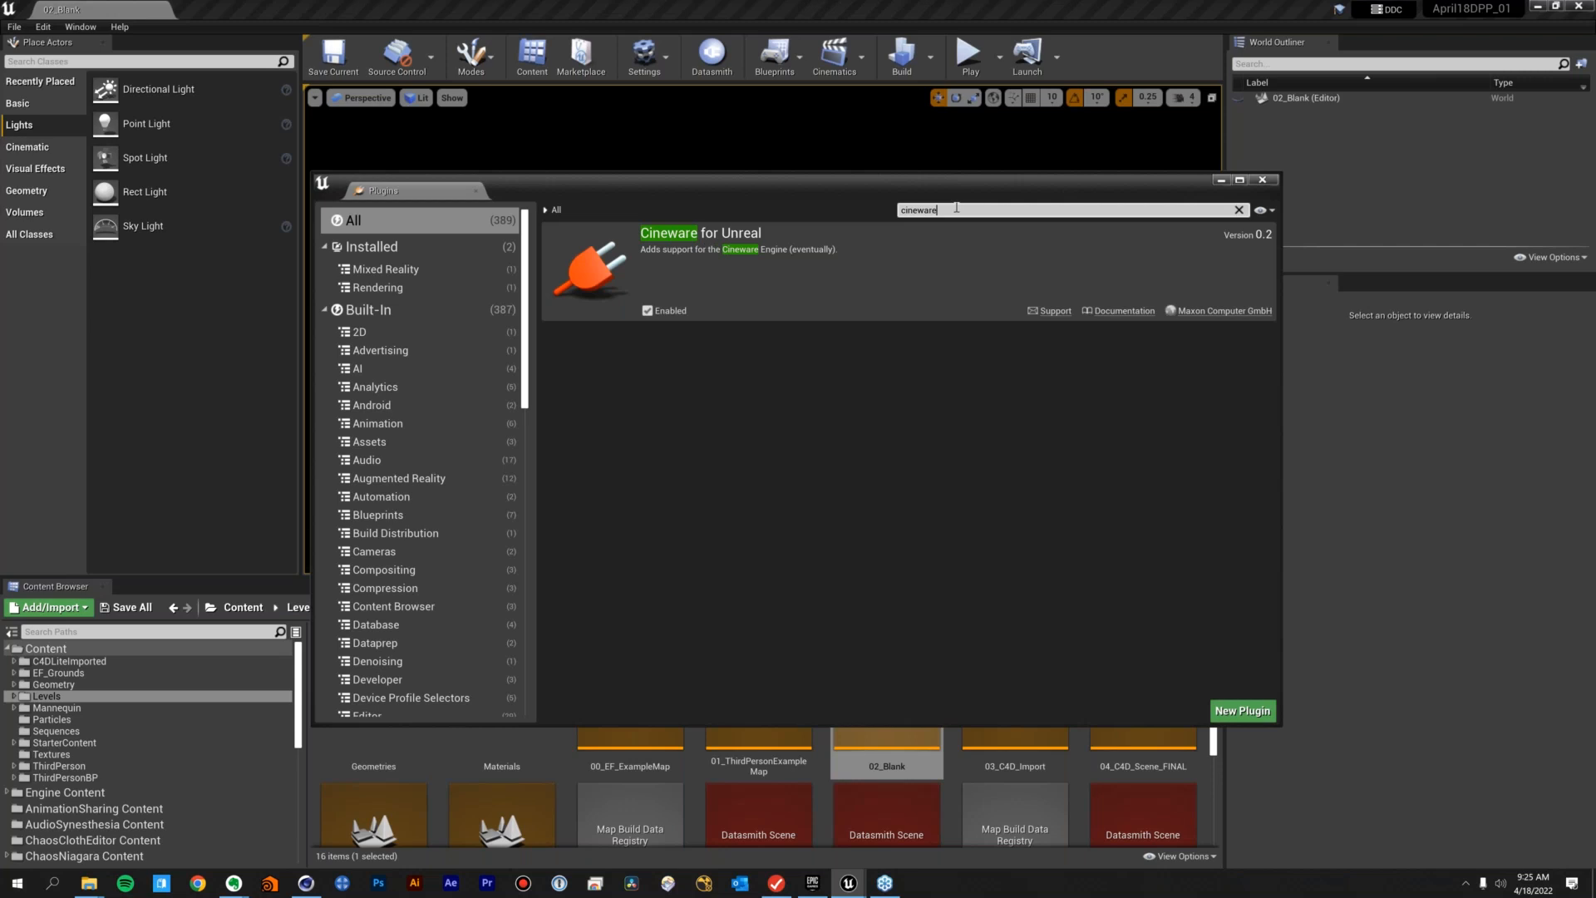
left_click_drag(938, 210, 828, 209)
type("magic")
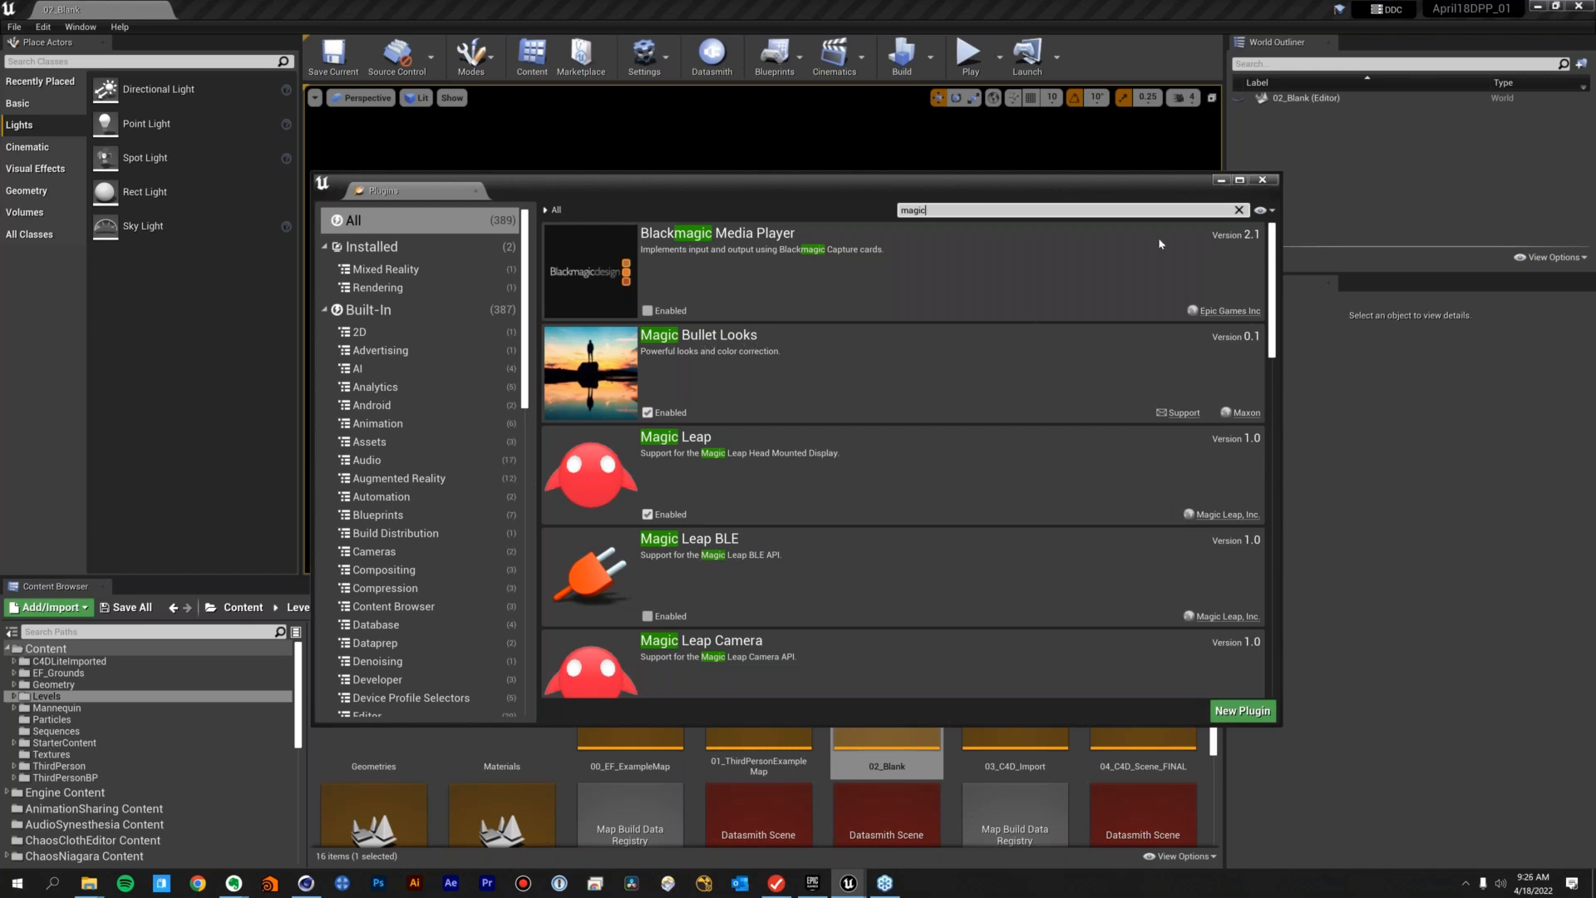
left_click(1262, 182)
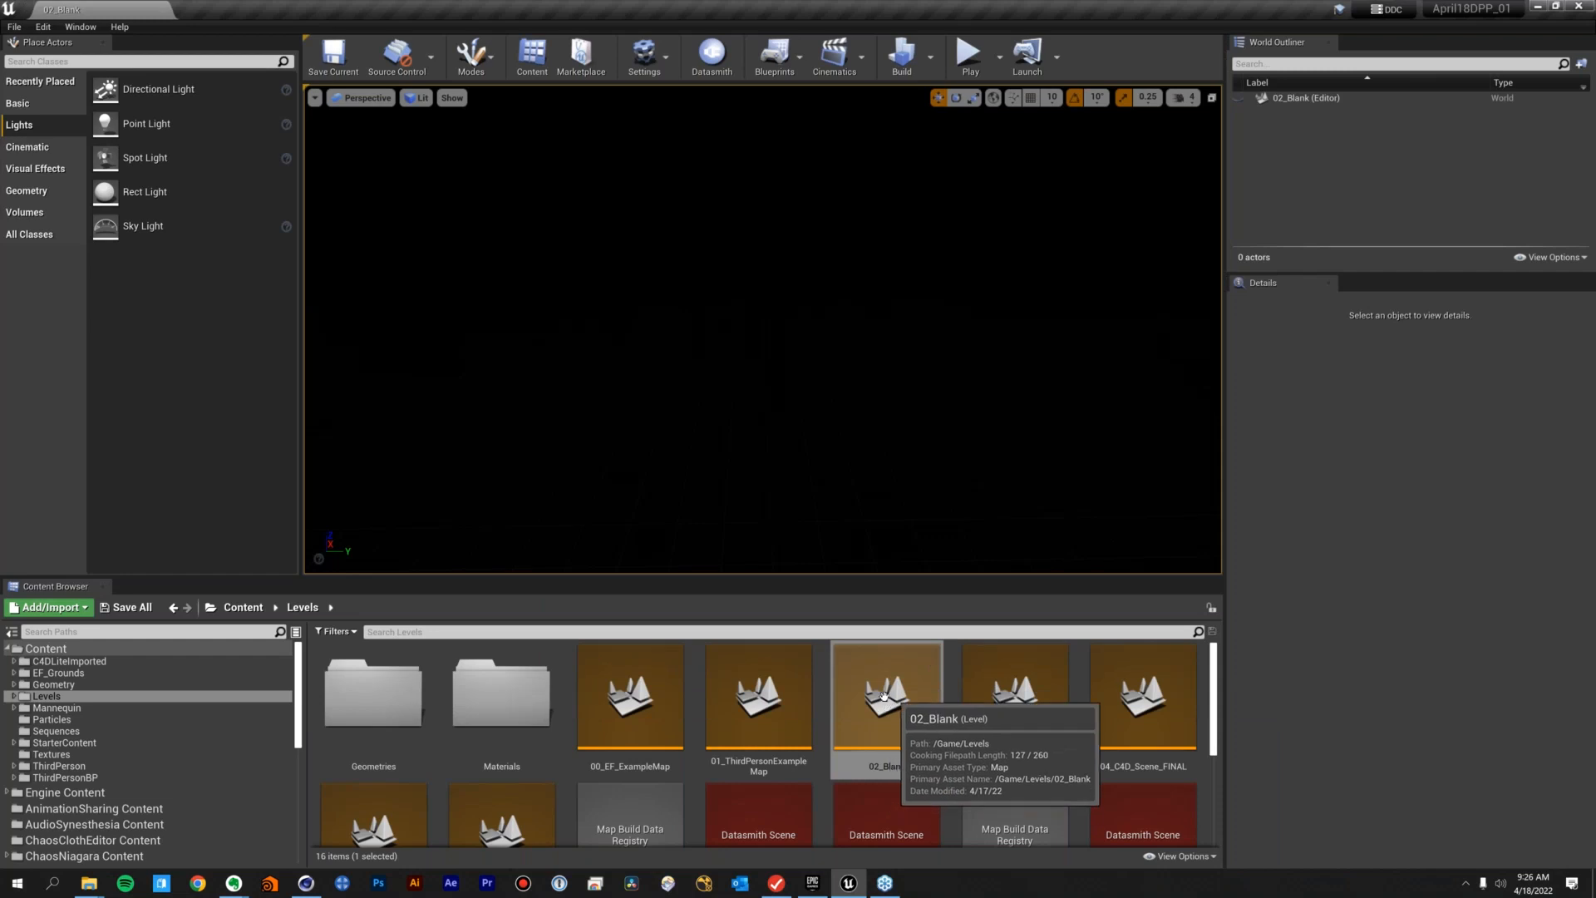
Open the Datasmith import file dialog, switch to Cinema 4D, and open the recent project ChadDPPLite_FINAL_Unreal.c4d with the viewport enlarged by hiding the materials list
left_click(713, 58)
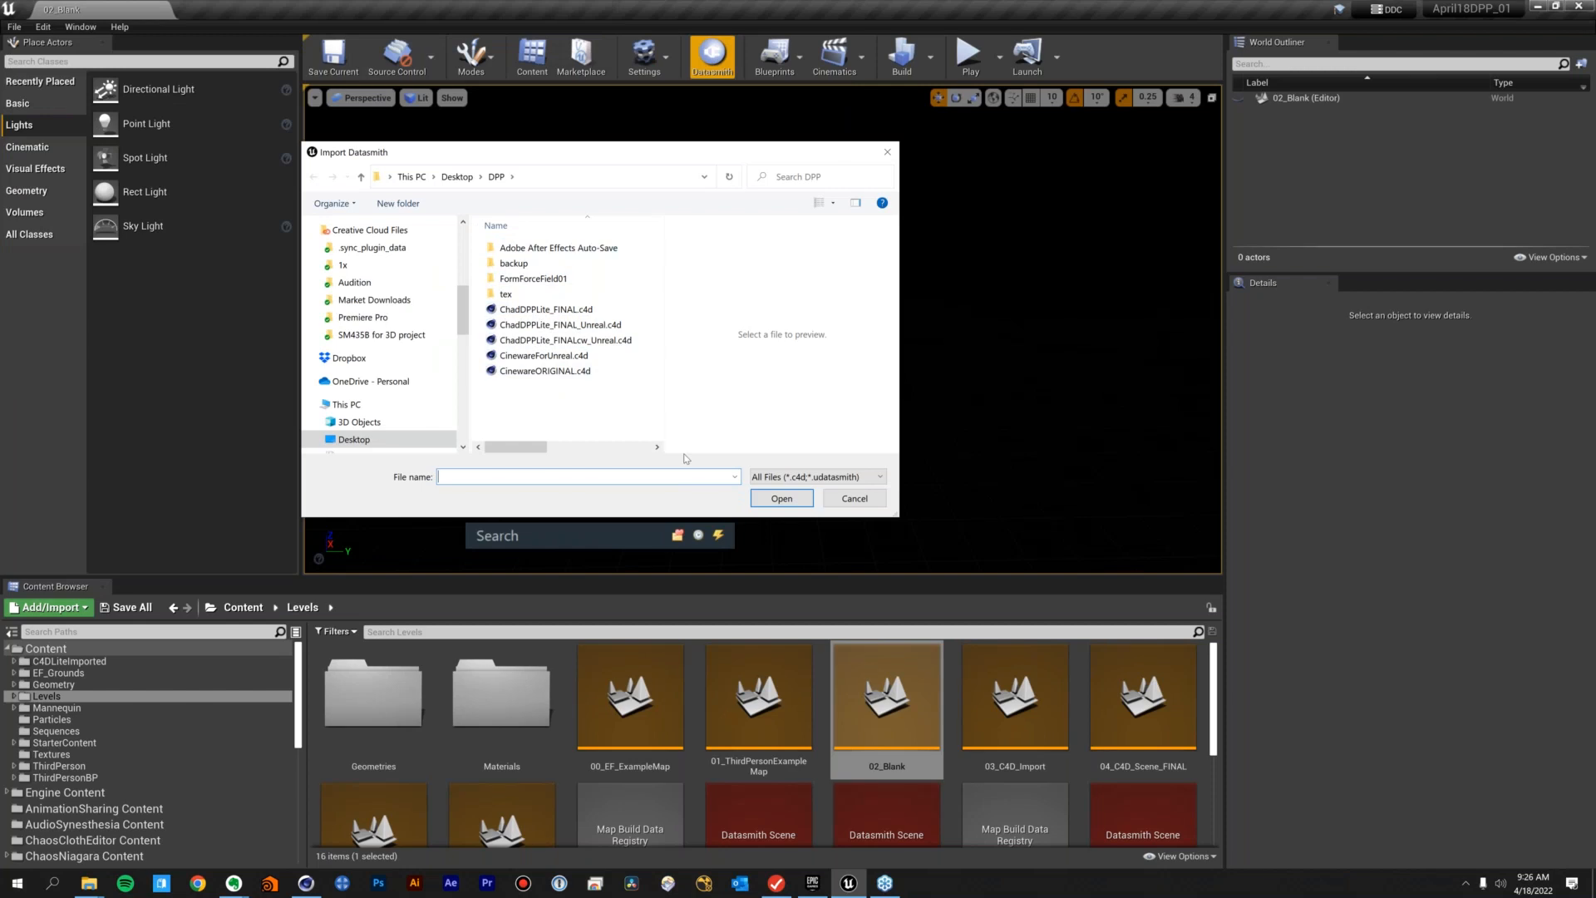
left_click(306, 883)
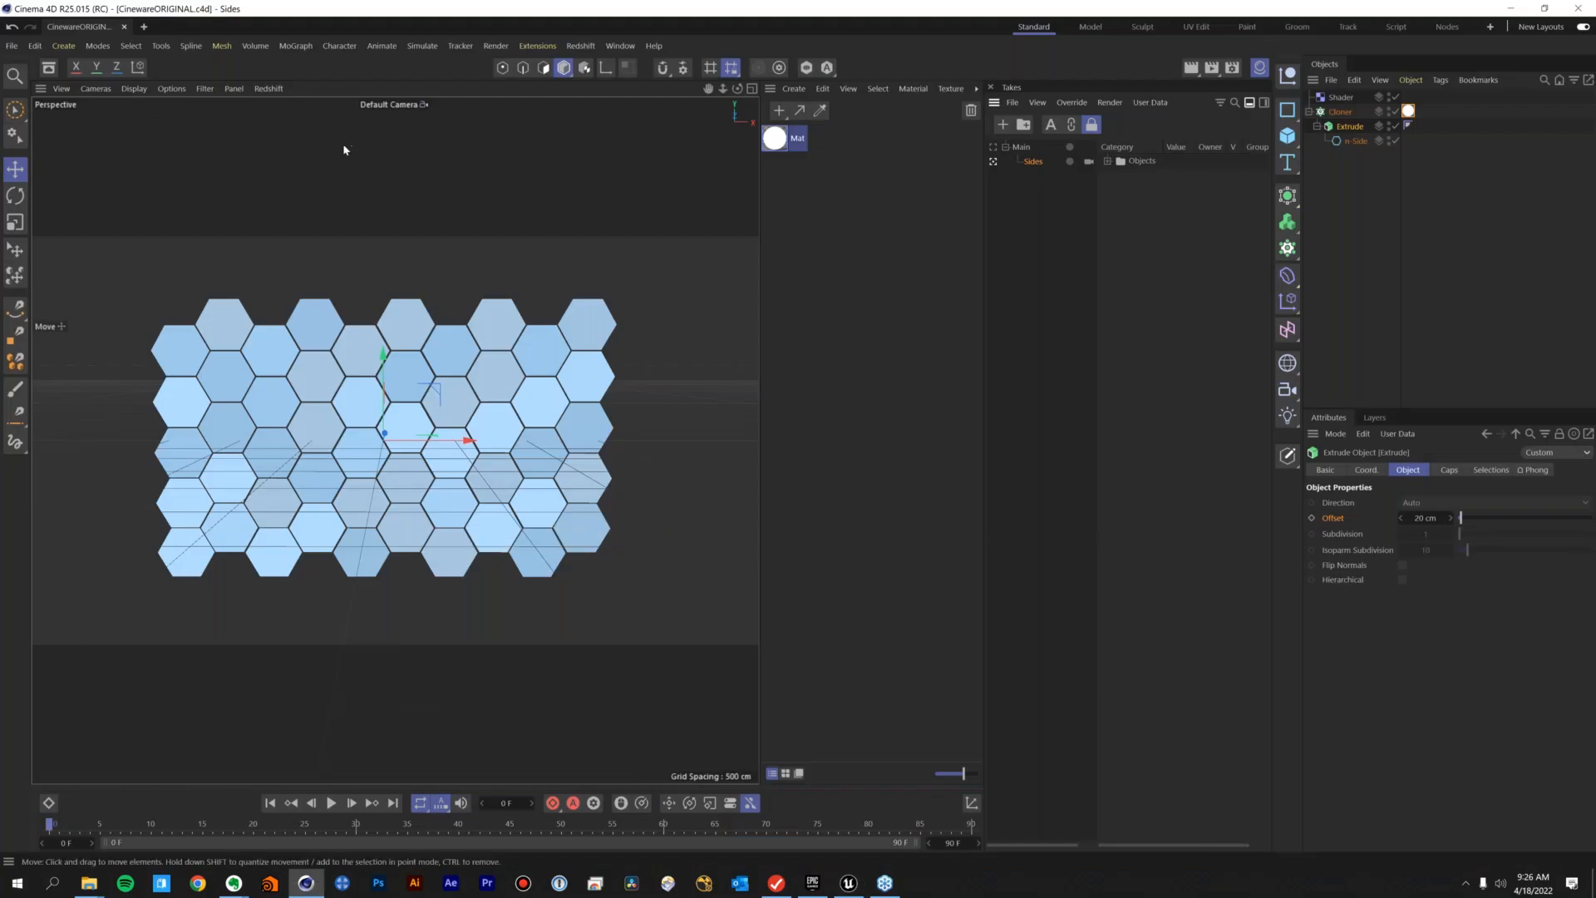
left_click(11, 48)
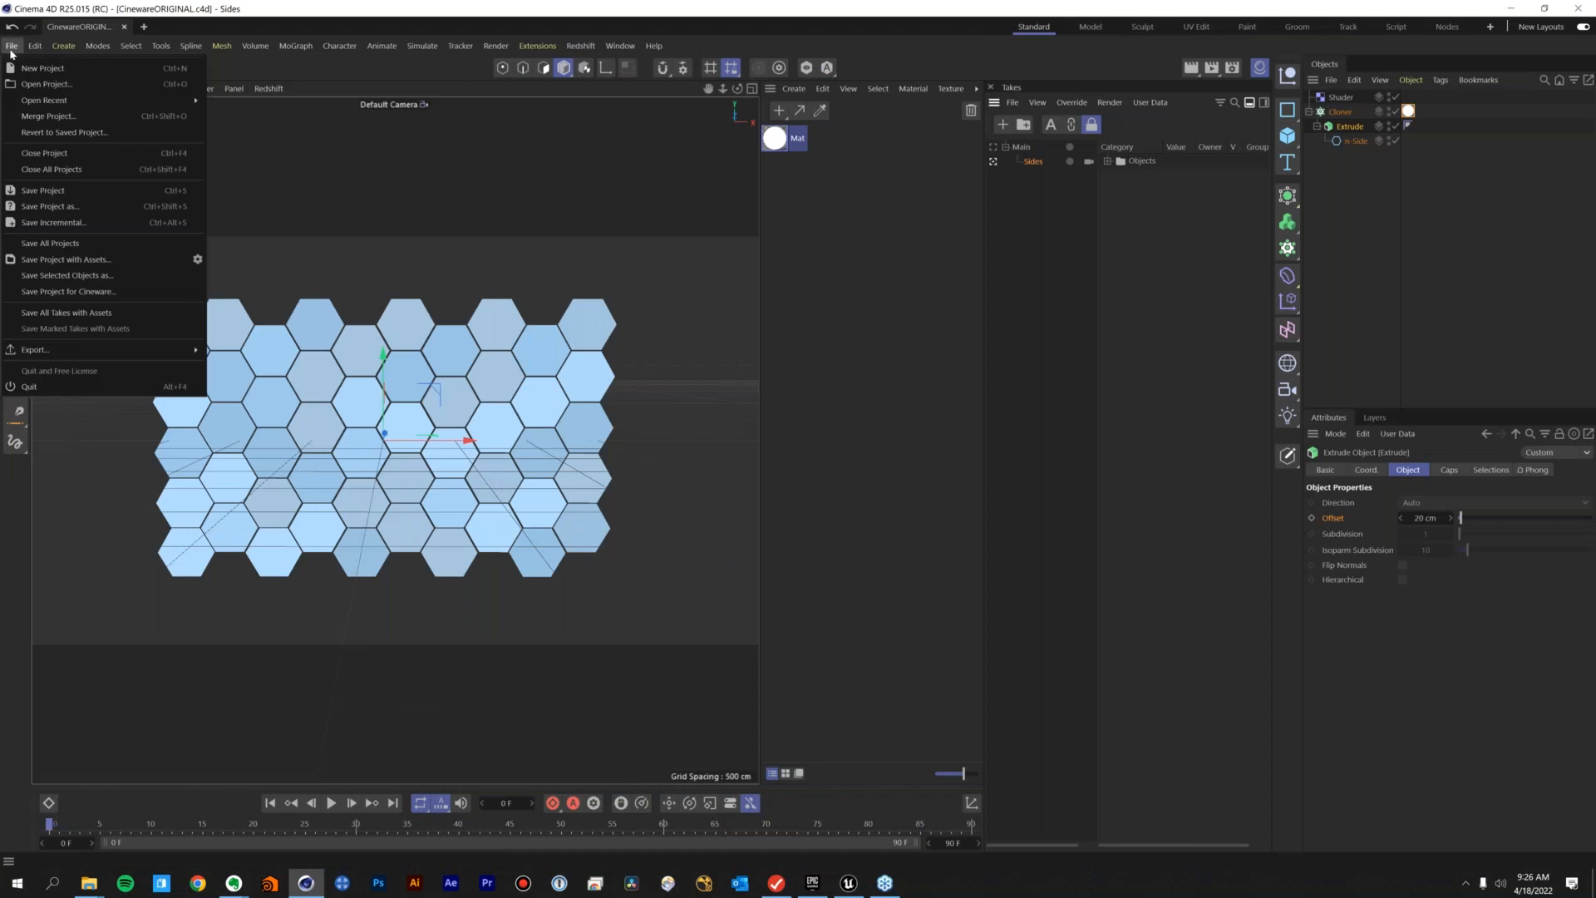
mouse_move(73, 100)
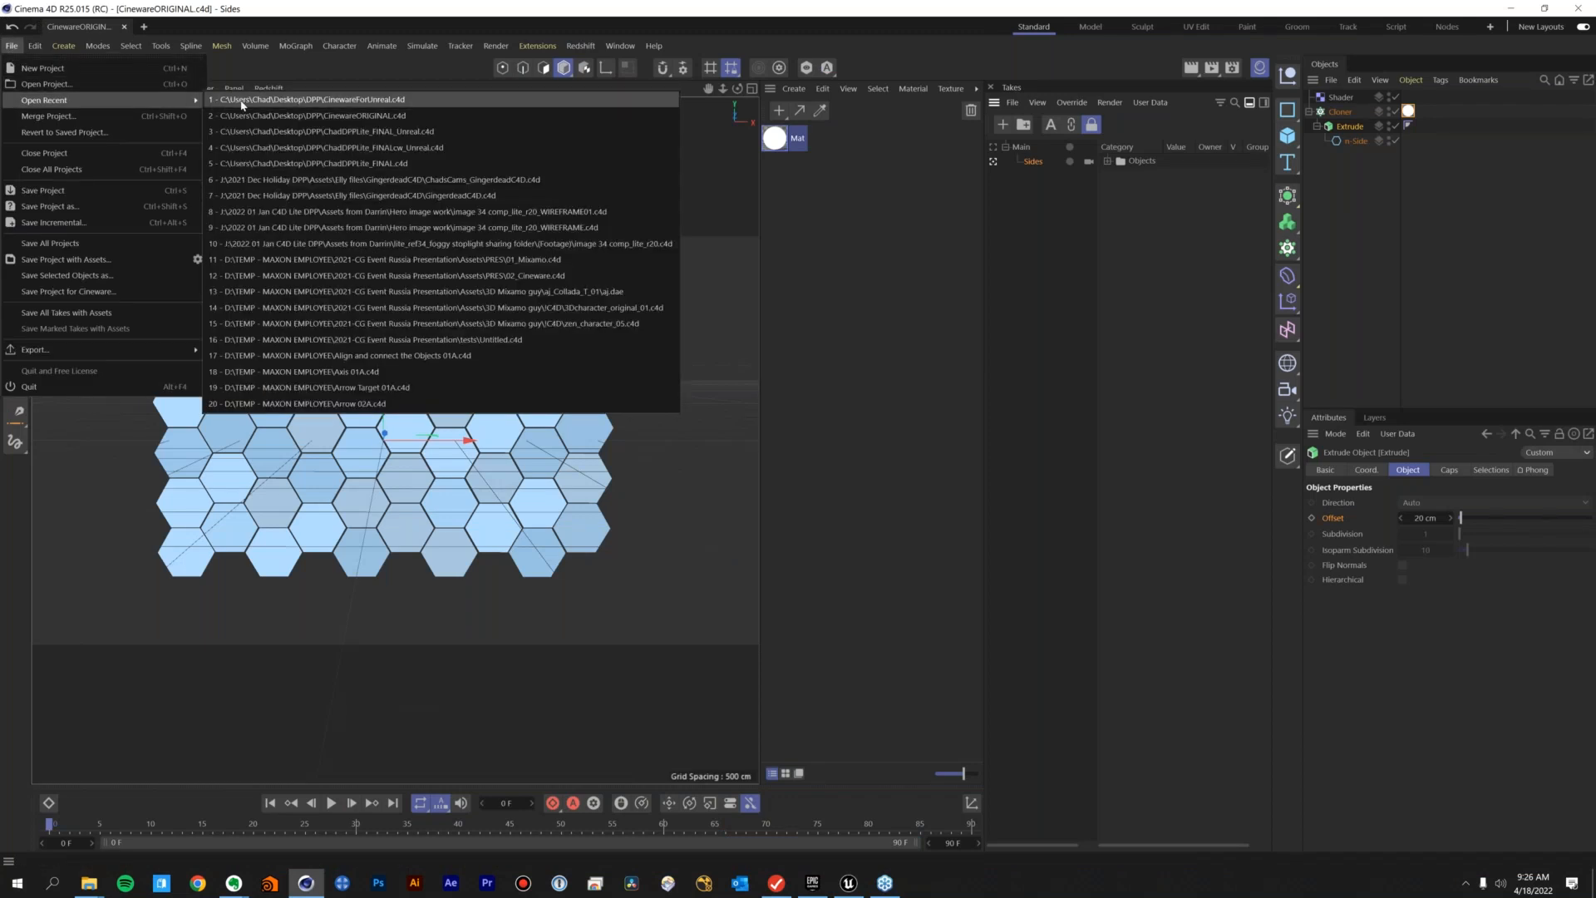
left_click(310, 133)
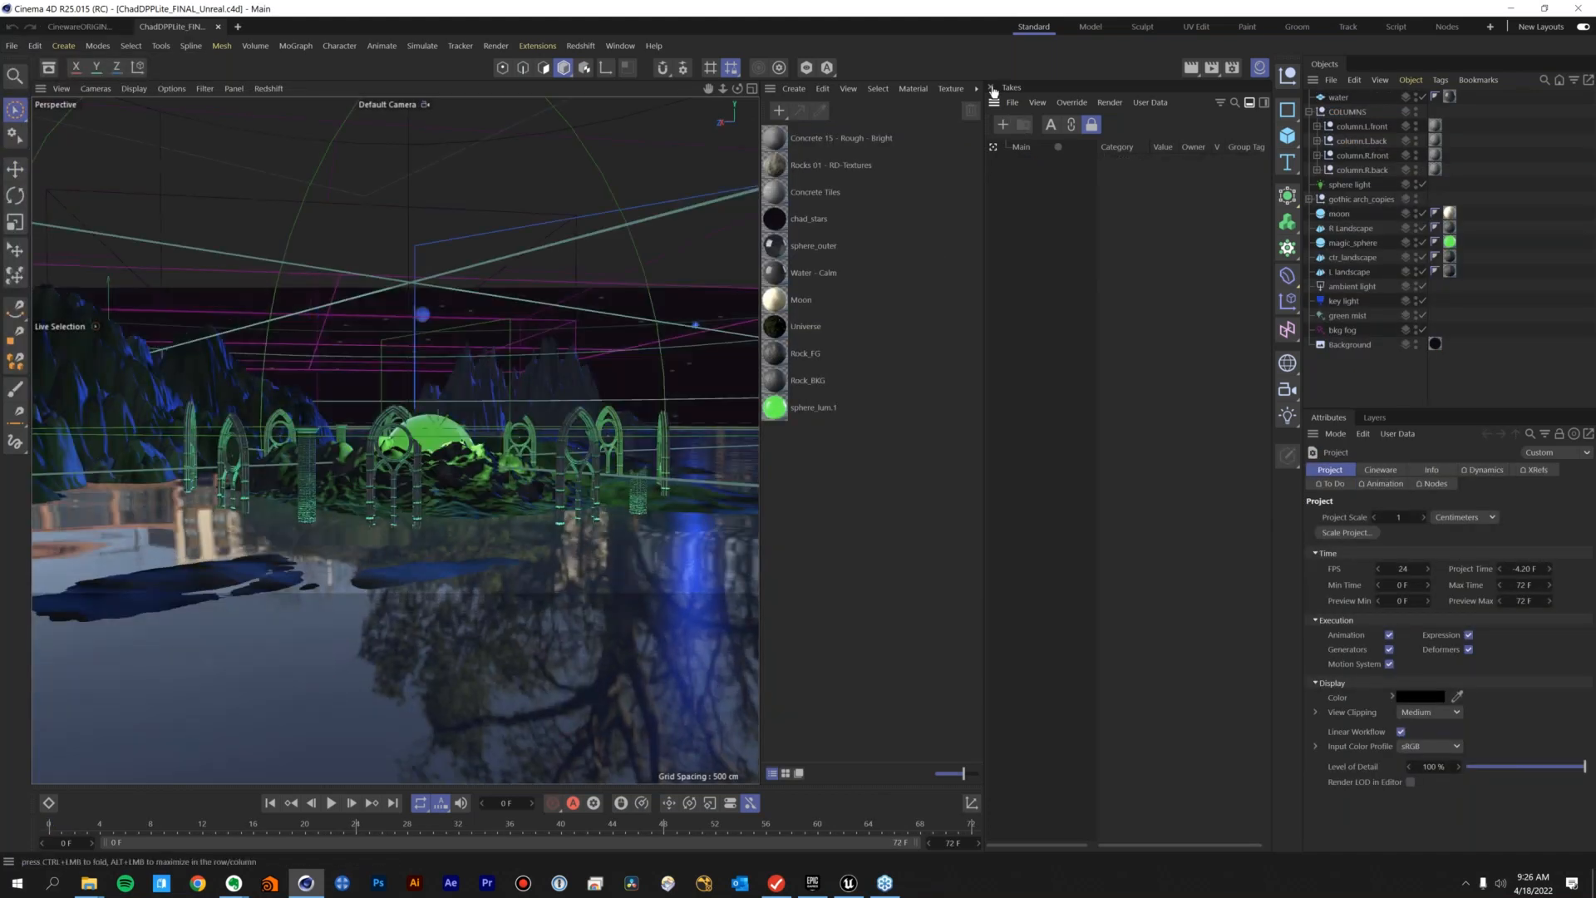
left_click_drag(986, 239, 1190, 241)
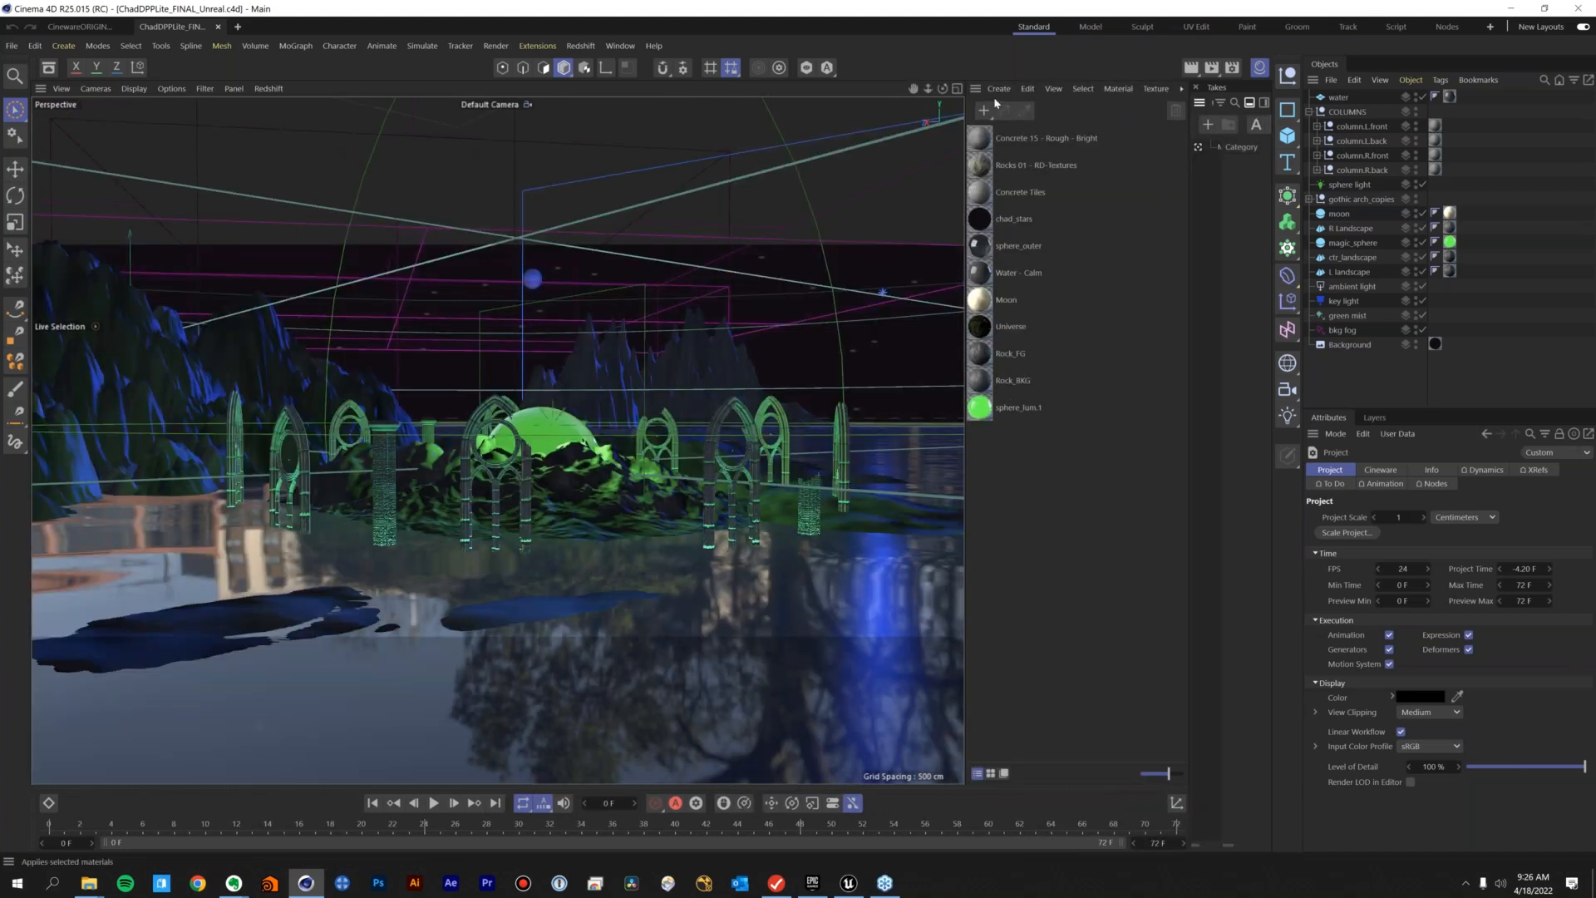
left_click(1261, 70)
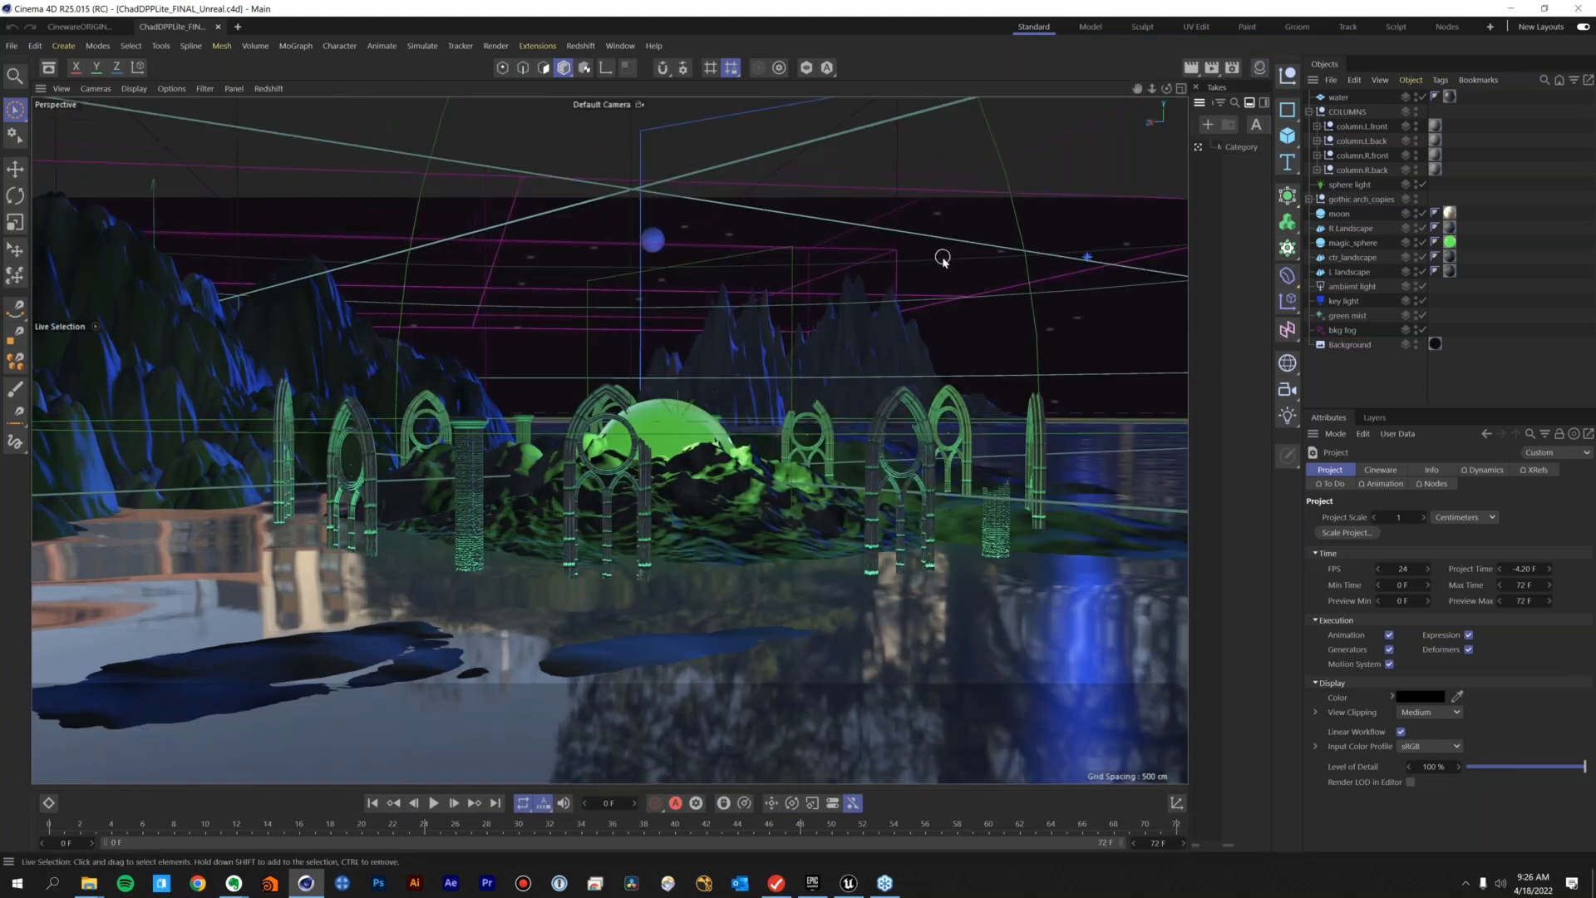
Render a preview of the scene in the viewport and find the Save Project for Cineware command
key("ctrl+r")
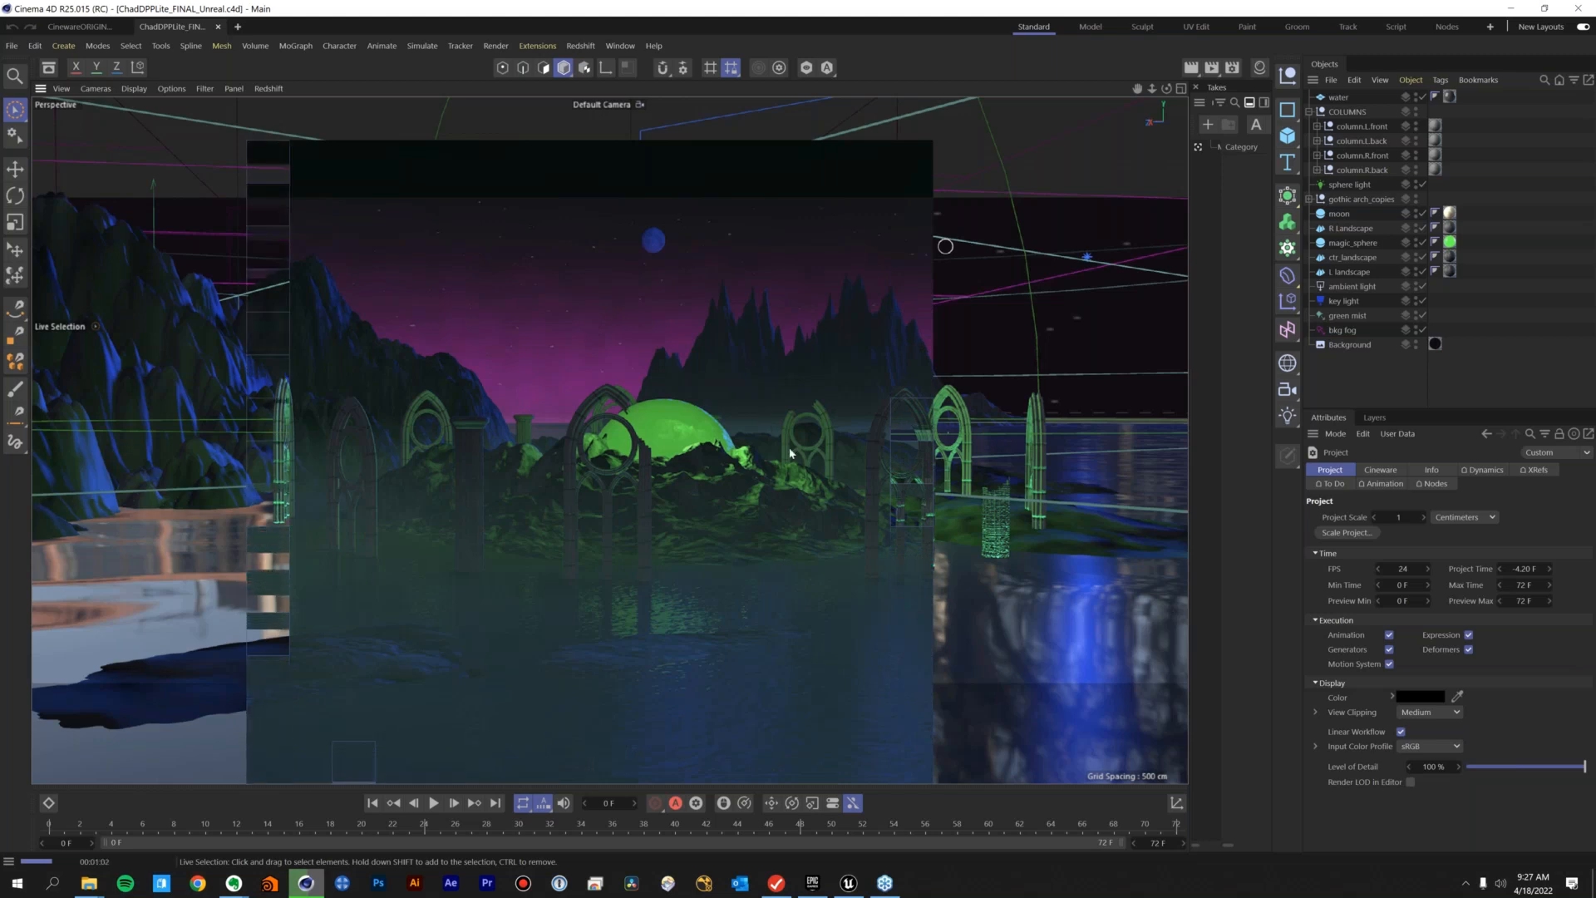
left_click(539, 311)
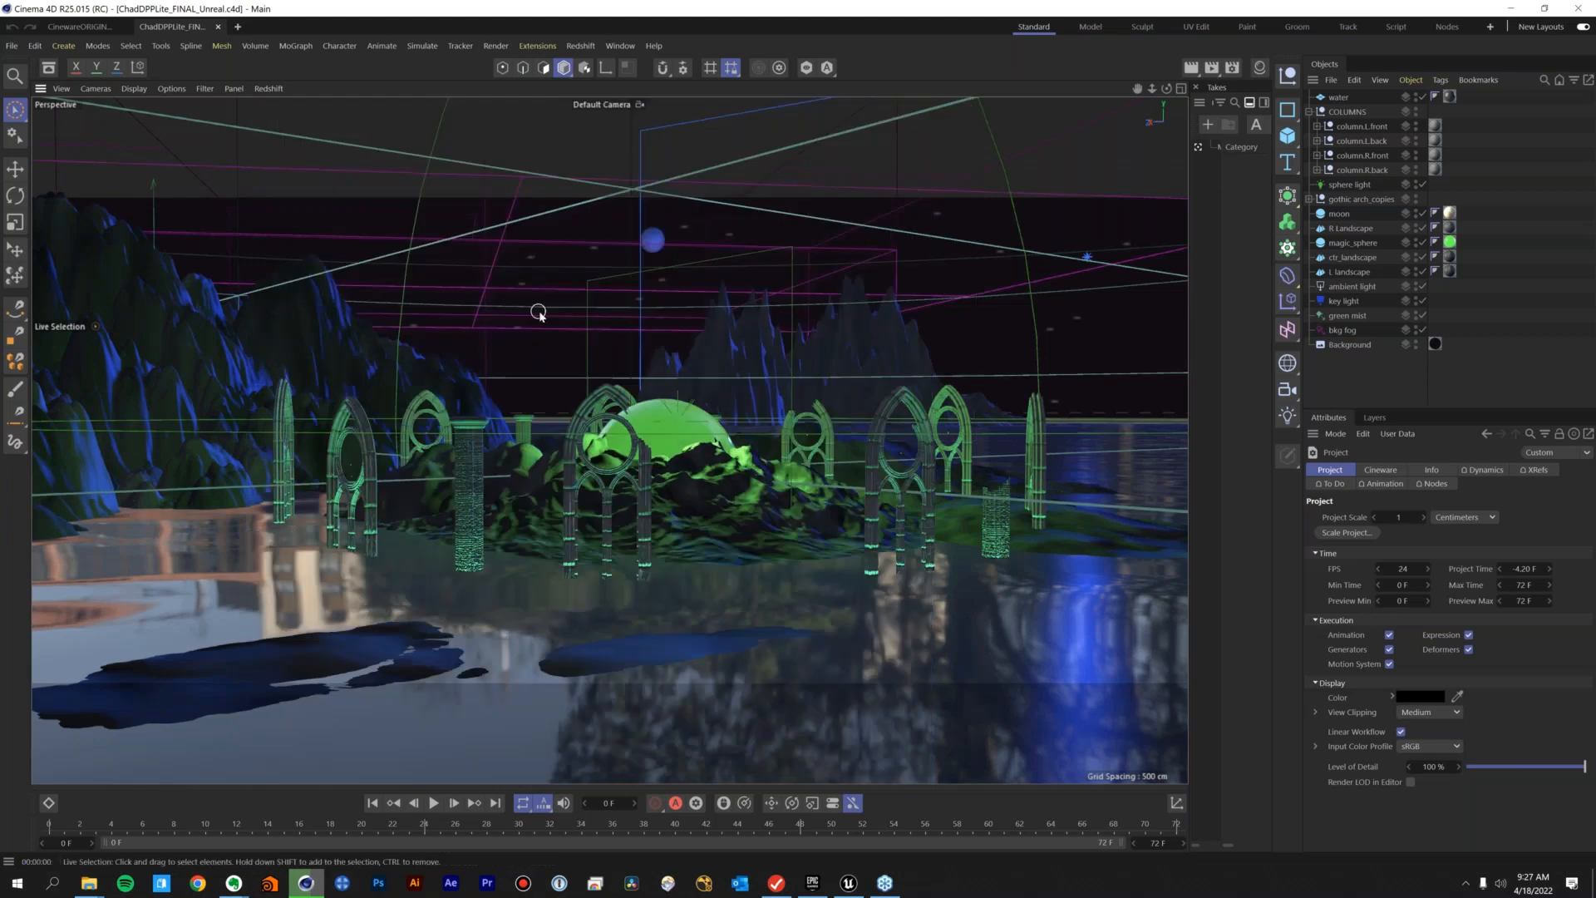
left_click(10, 46)
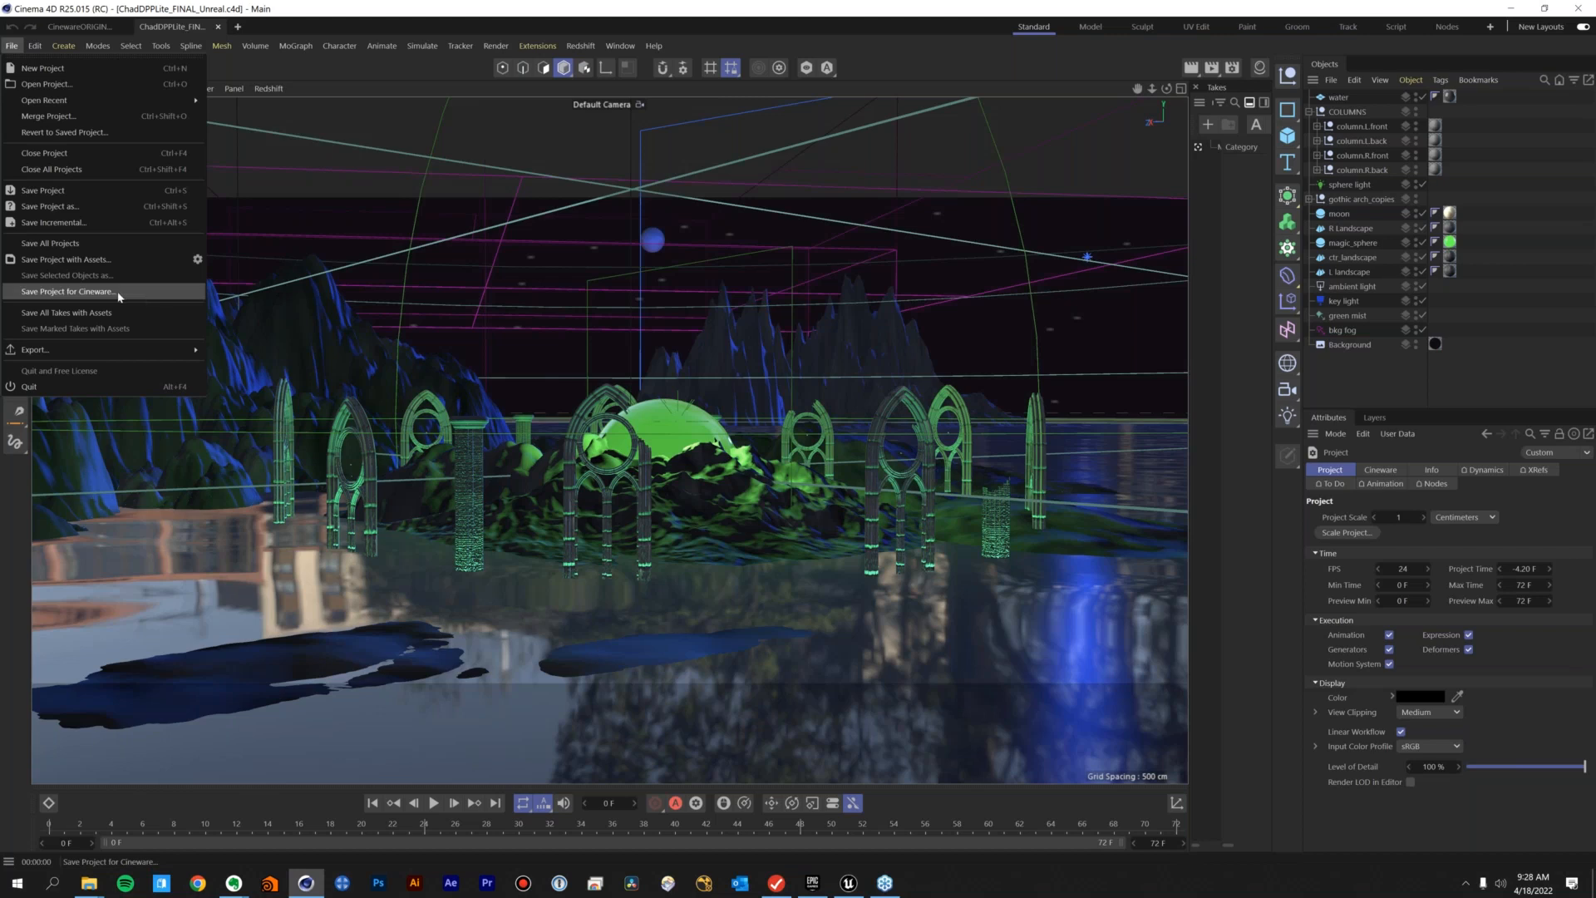
left_click(351, 87)
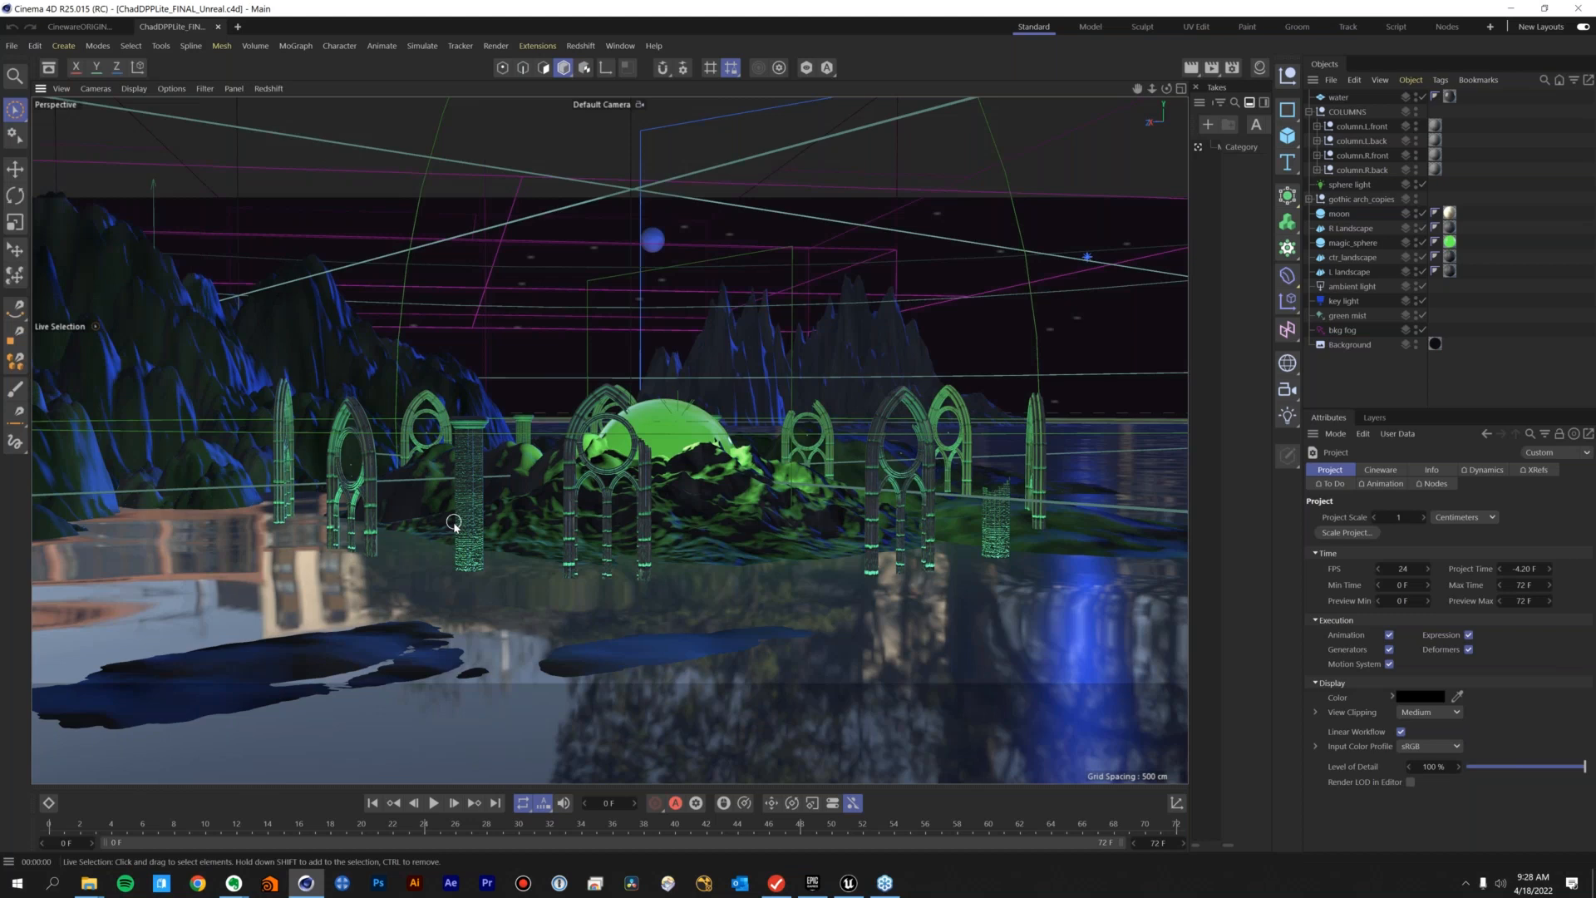
Switch back to Unreal Editor and try a Datasmith import of ChadDPPLite_FINALcw_Unreal.c4d, cancelling at the choice of content folder
left_click(848, 885)
left_click(589, 343)
double_click(588, 348)
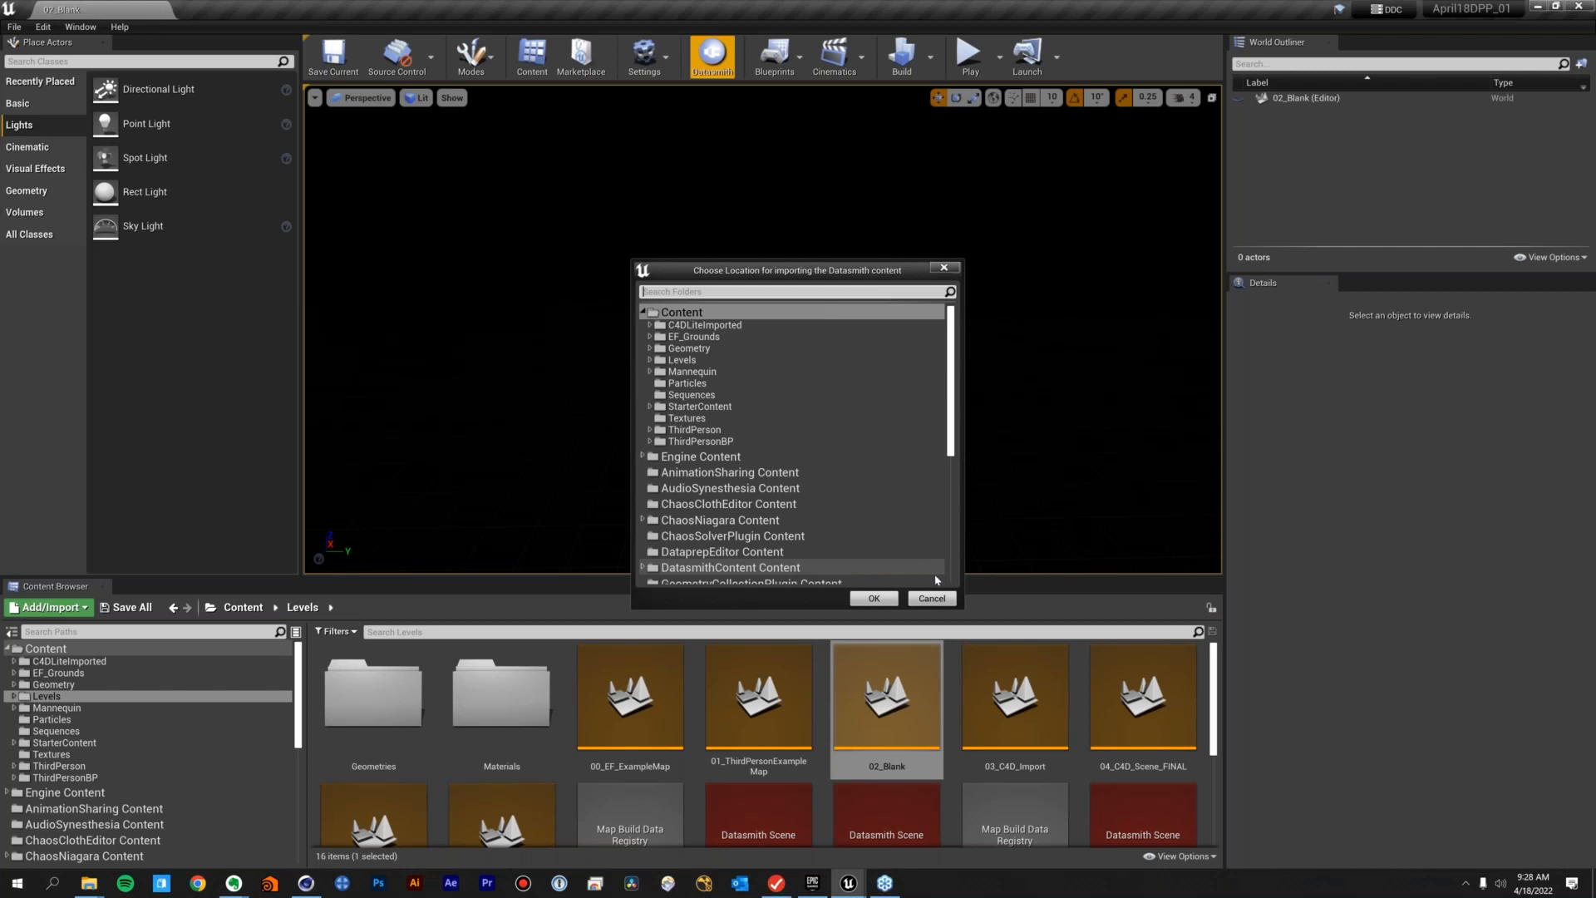
left_click(932, 599)
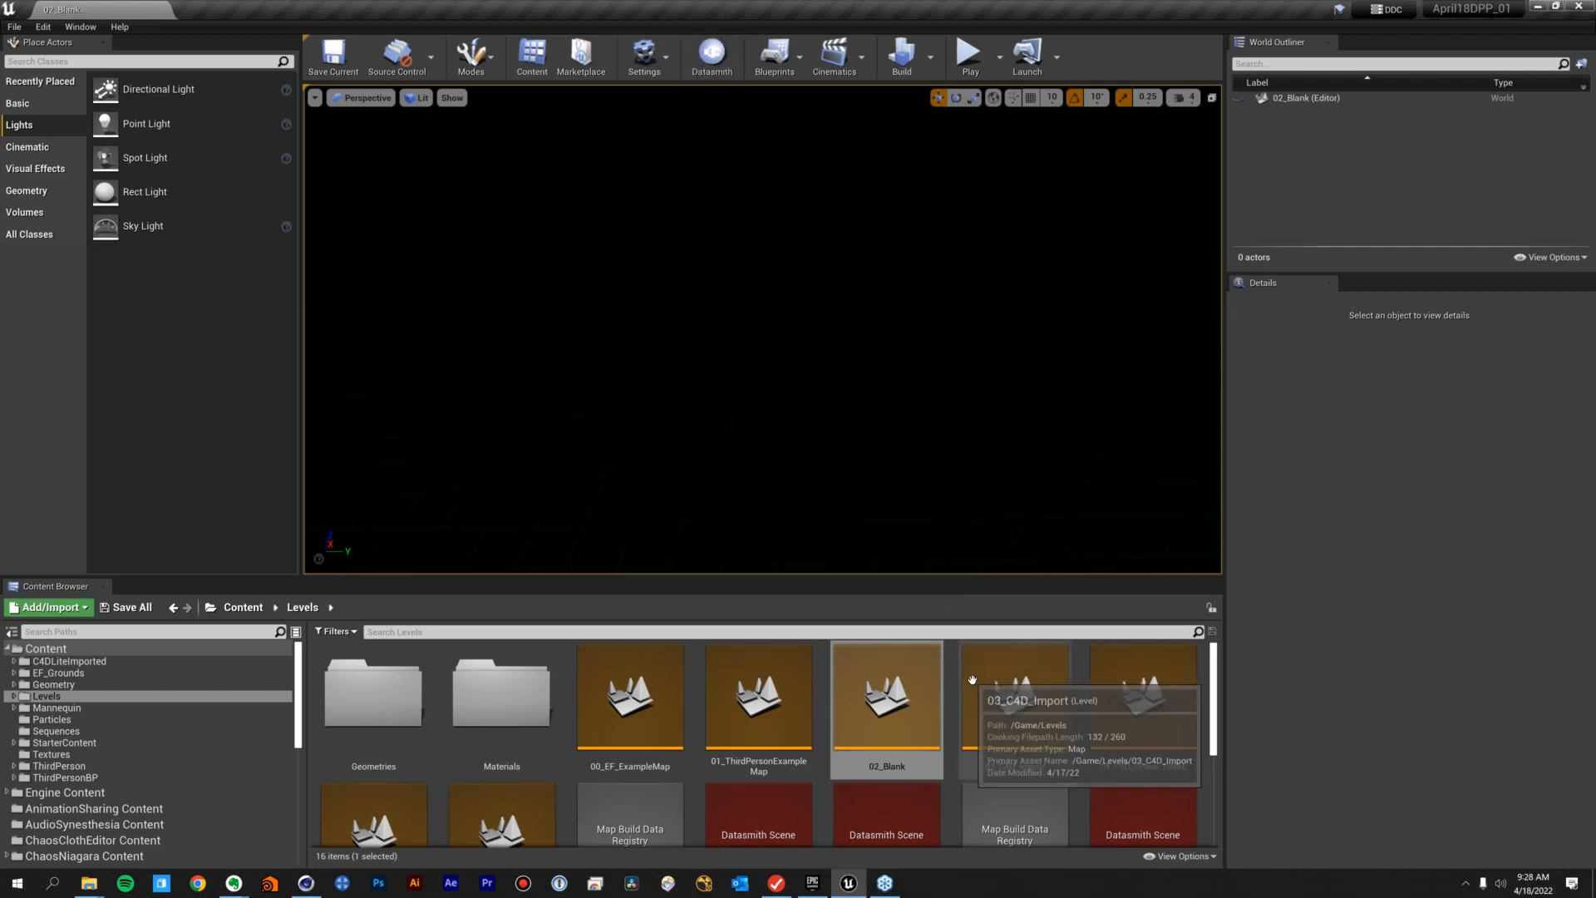
Open the 03_C4D_Import level and look over the imported scene
double_click(992, 697)
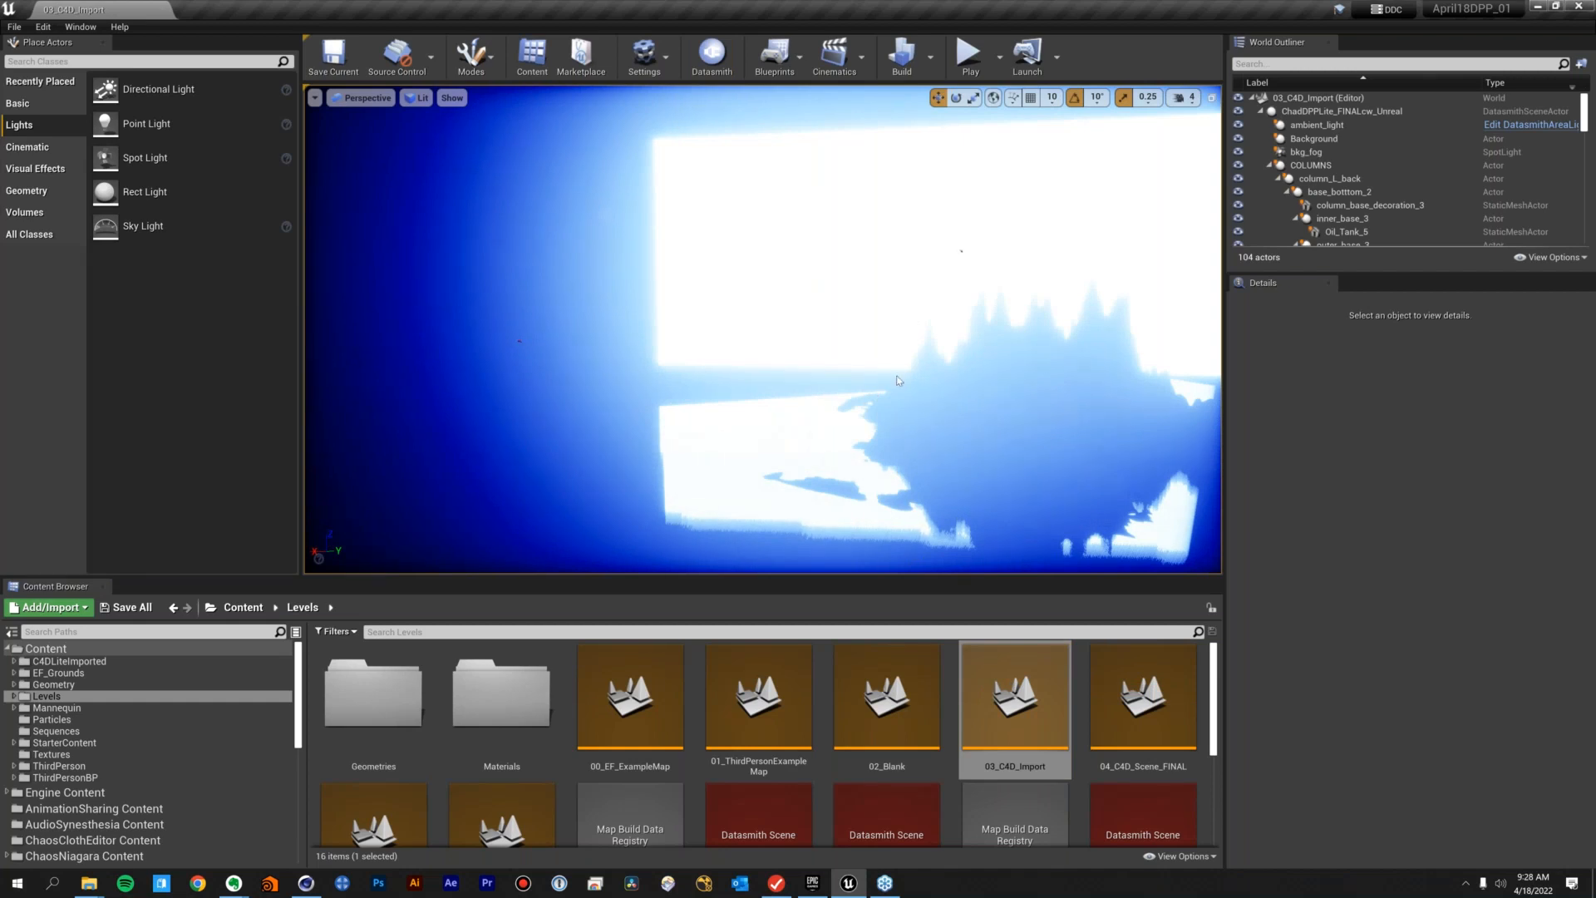
mouse_move(832, 391)
right_mouse_down()
mouse_move(777, 394)
mouse_move(818, 395)
right_mouse_up()
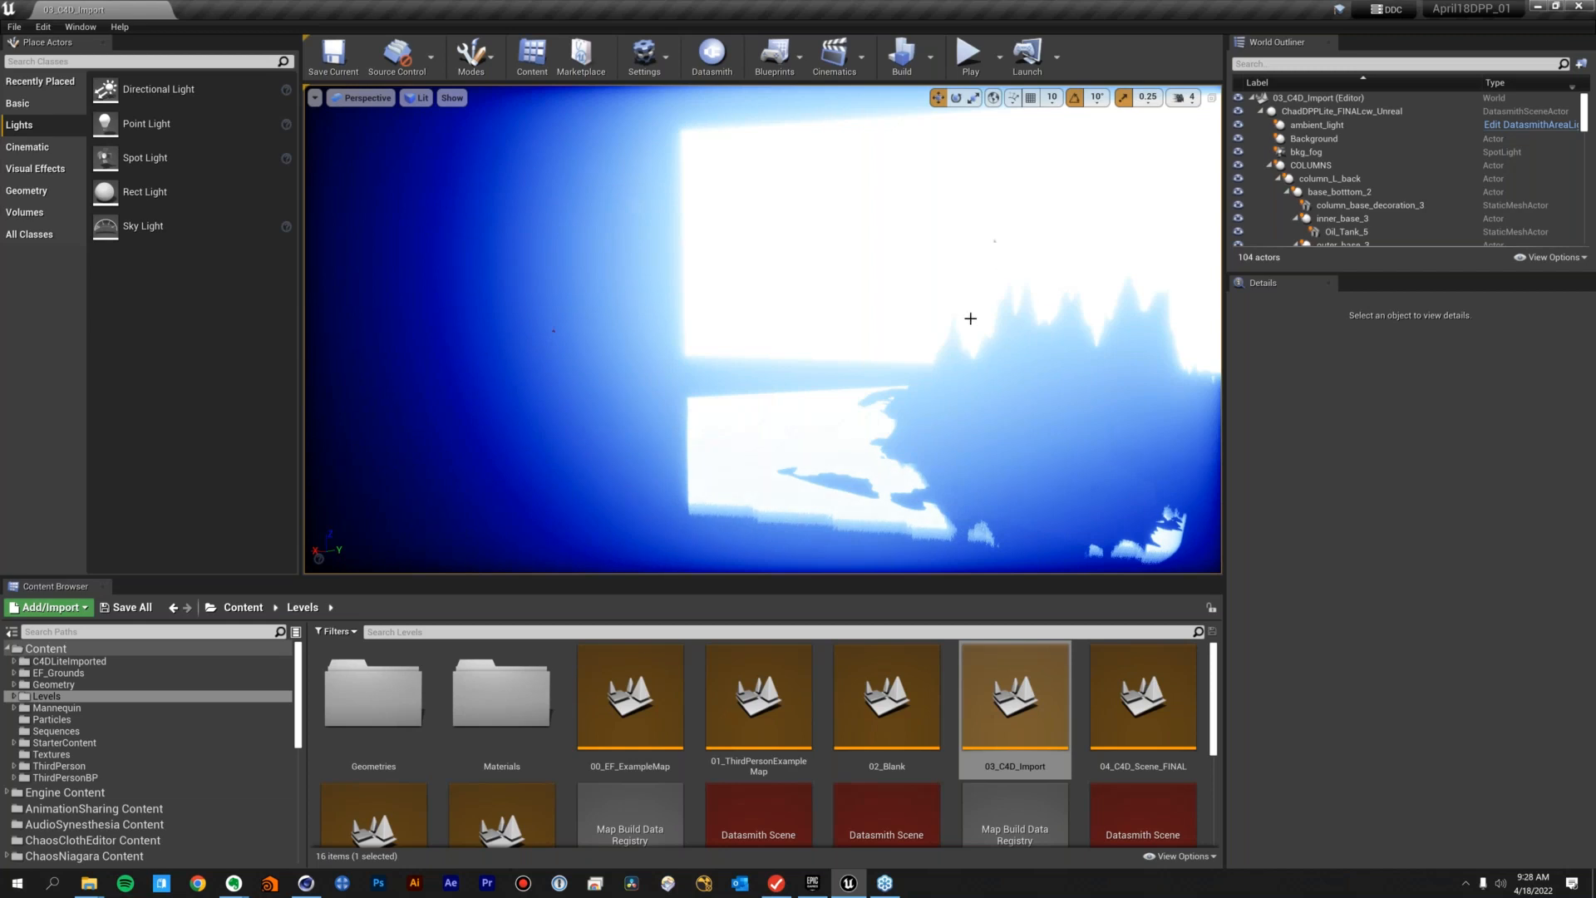
right_click_drag(981, 381, 1035, 370)
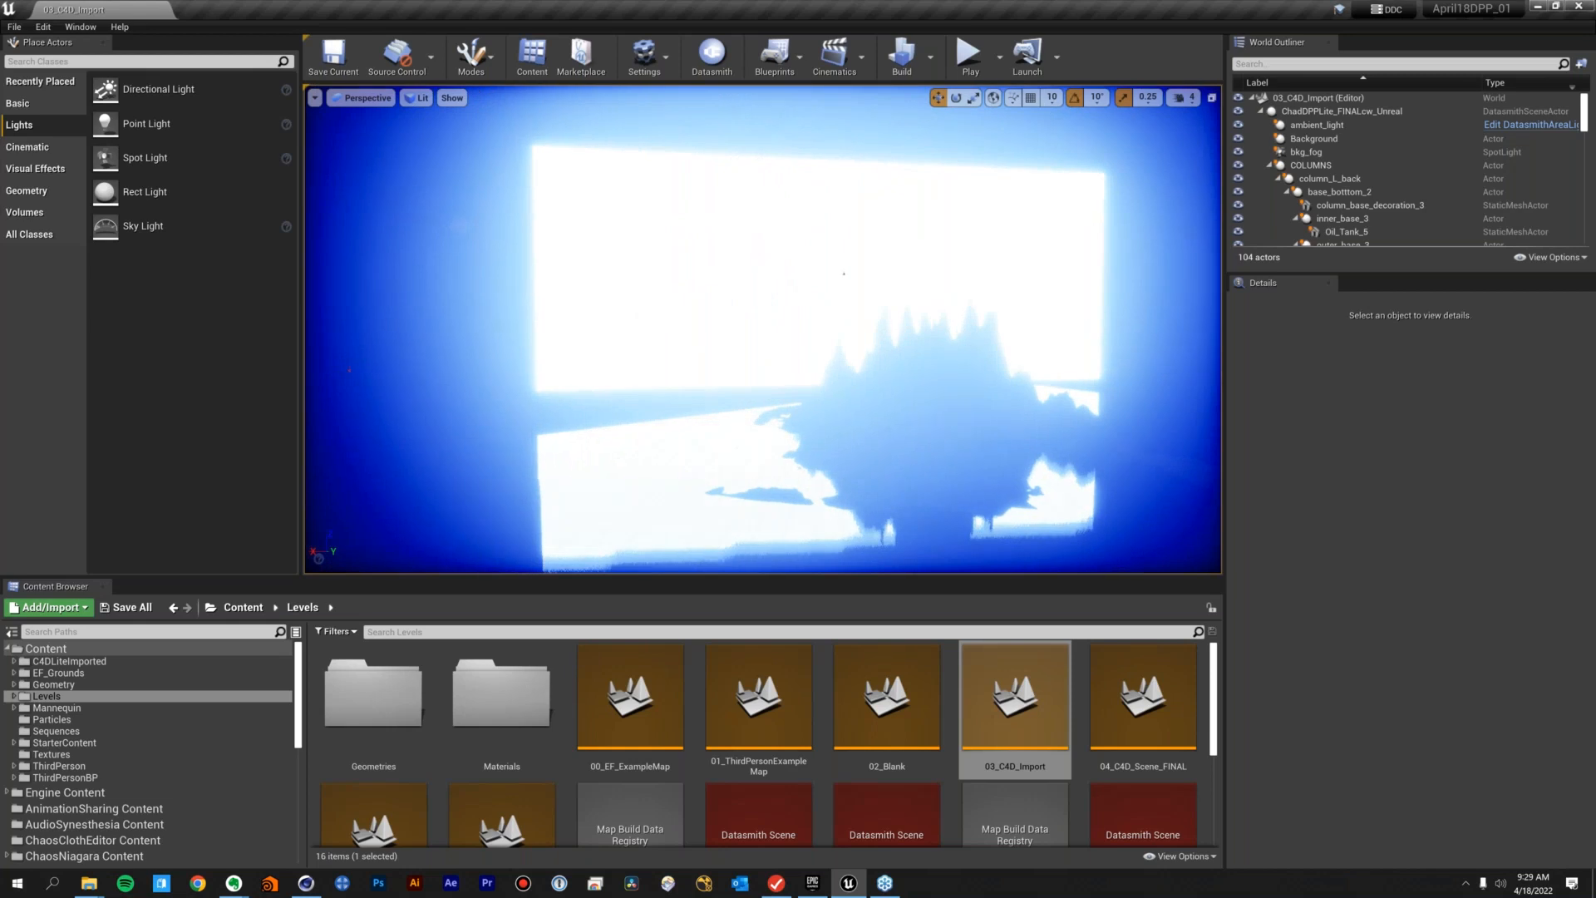
Collapse the COLUMNS and gothic_arch_copies groups in the World Outliner
left_click(1269, 164)
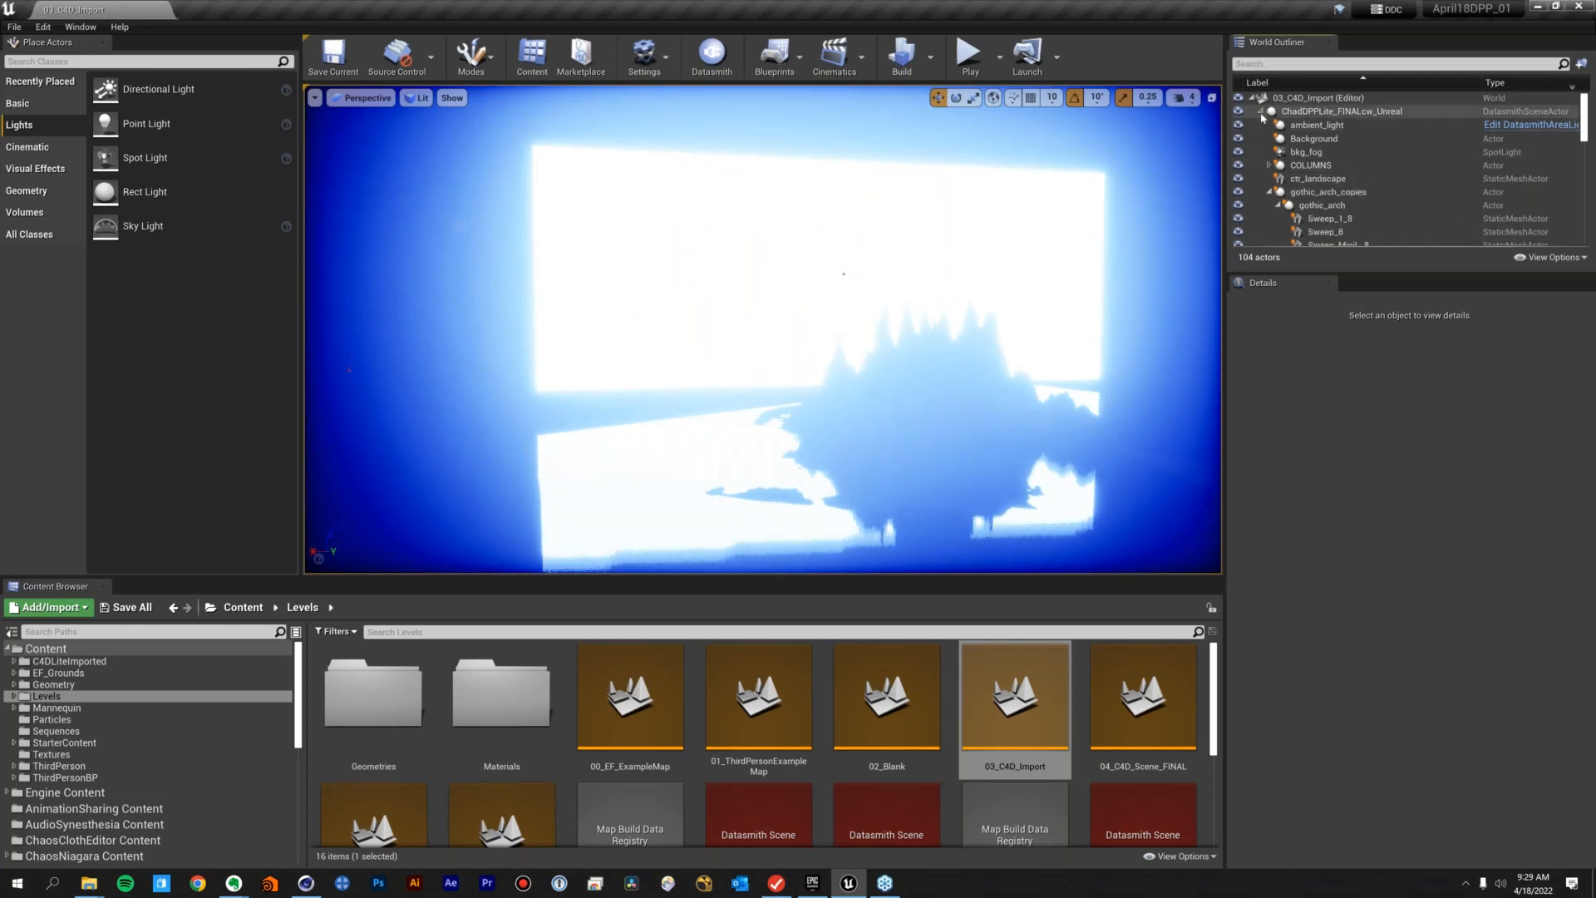
left_click(1261, 113)
left_click(1262, 113)
left_click(1297, 192)
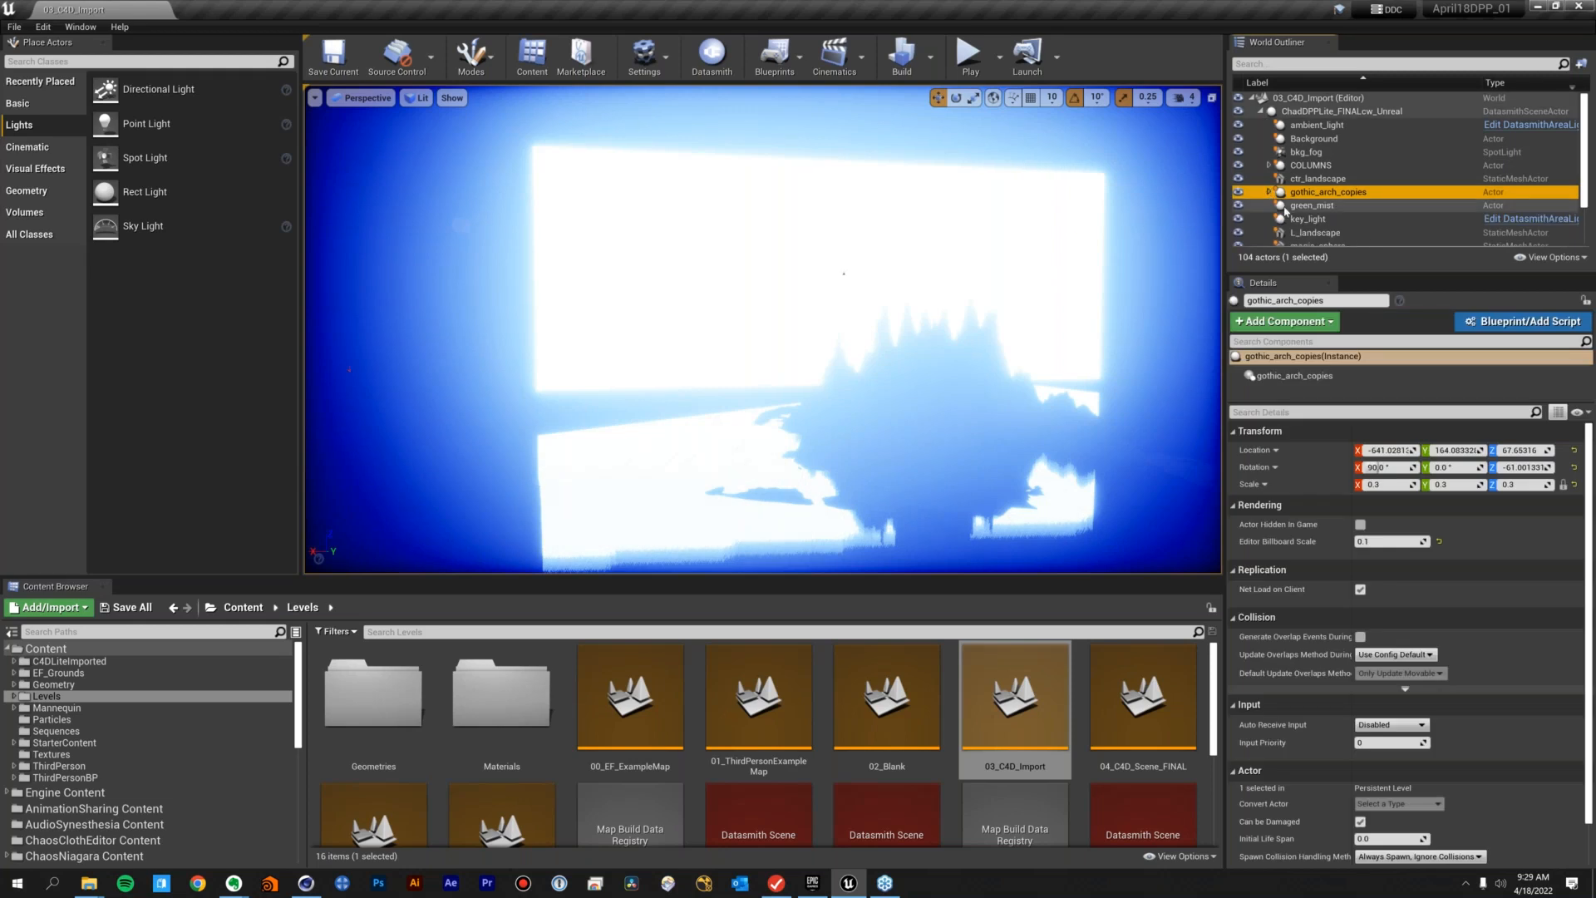
scroll(1330, 214, "down", 3)
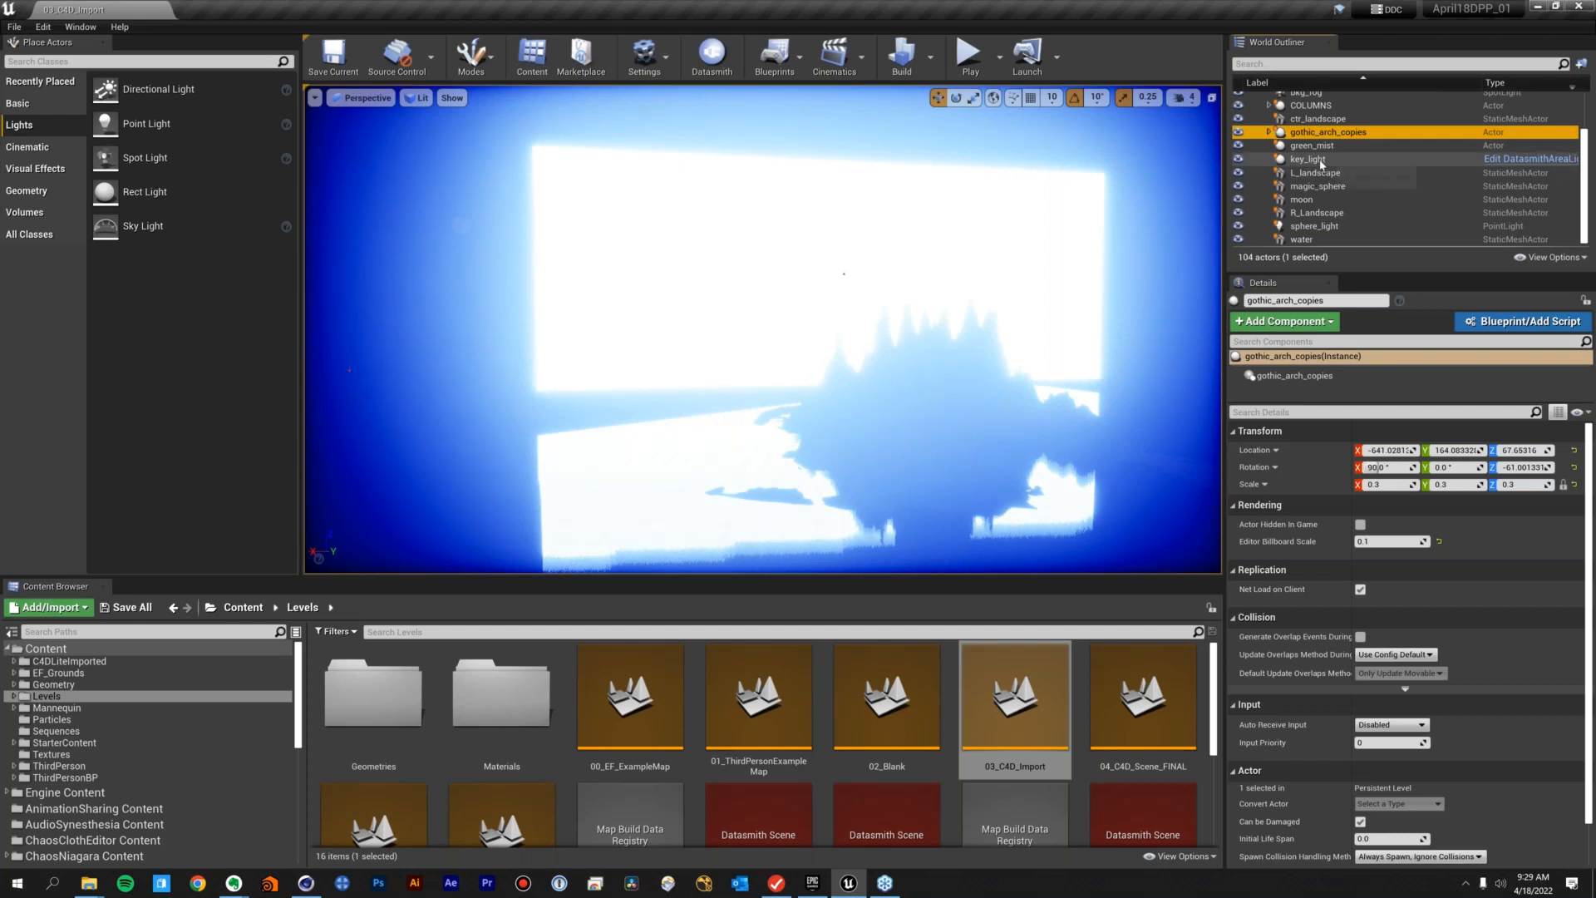
Select key_light and compare its intensity with the key light in the Cinema 4D project, returning to Unreal Editor
left_click(1313, 160)
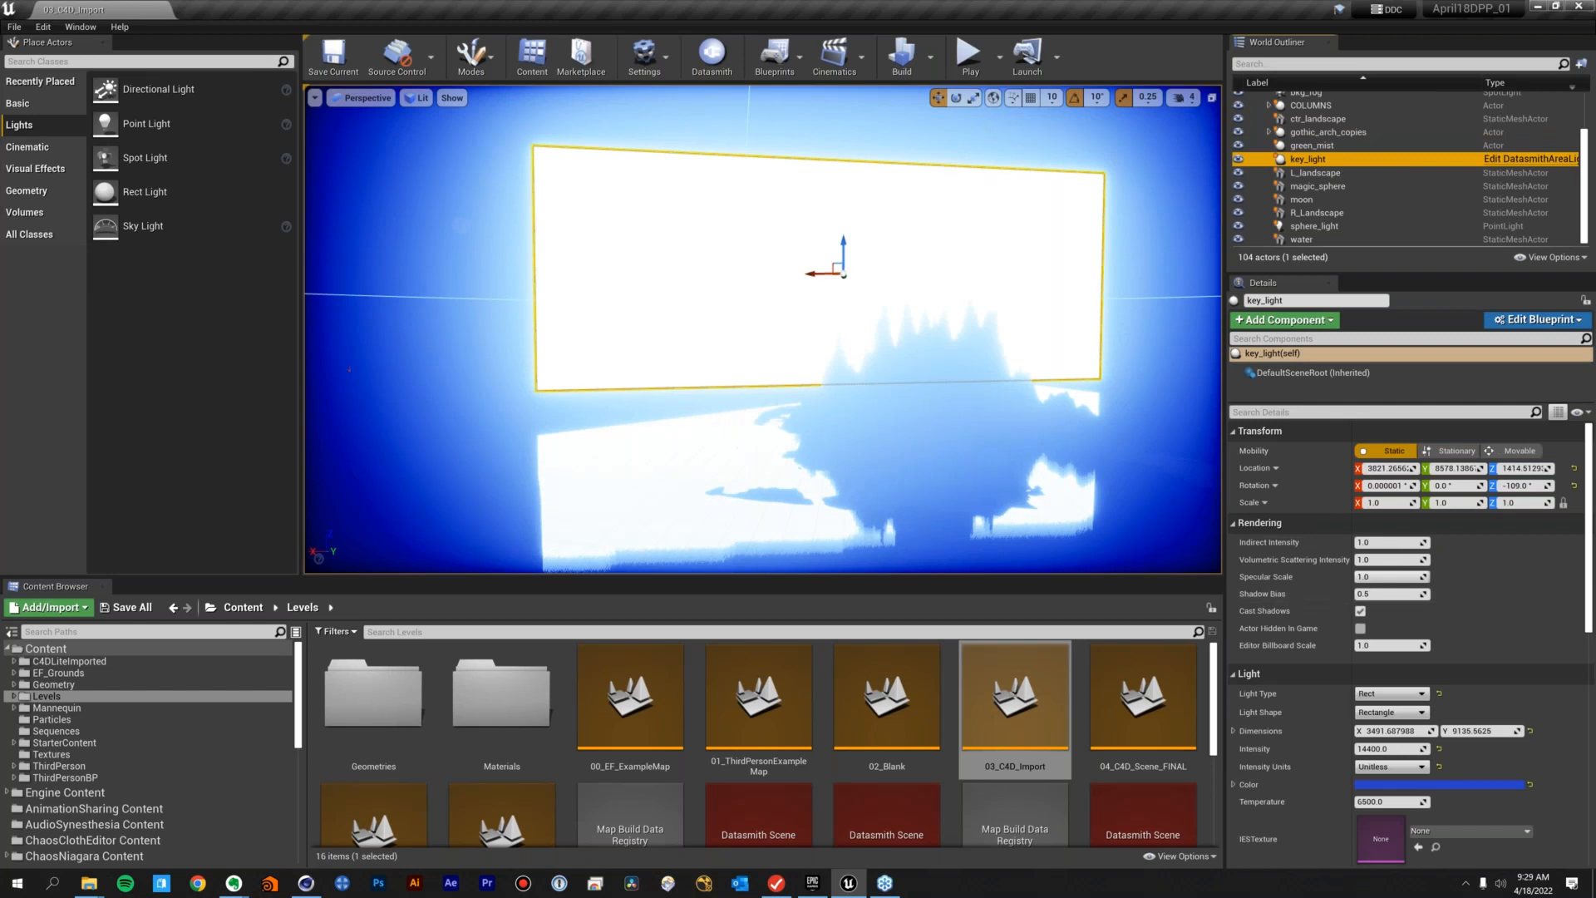
left_click(314, 887)
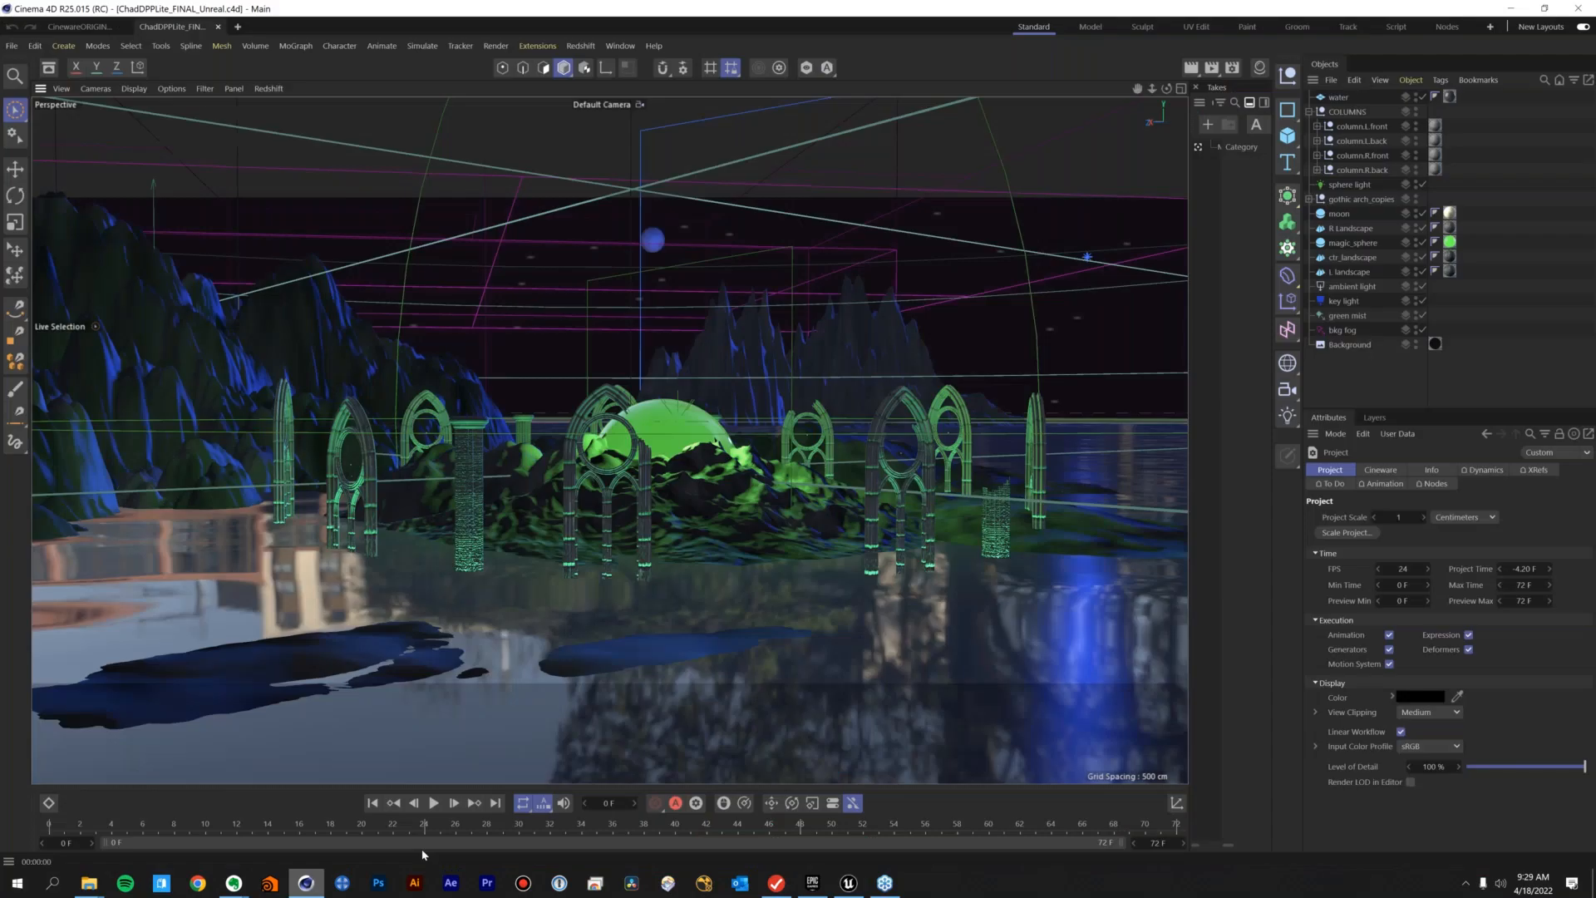
left_click(1345, 301)
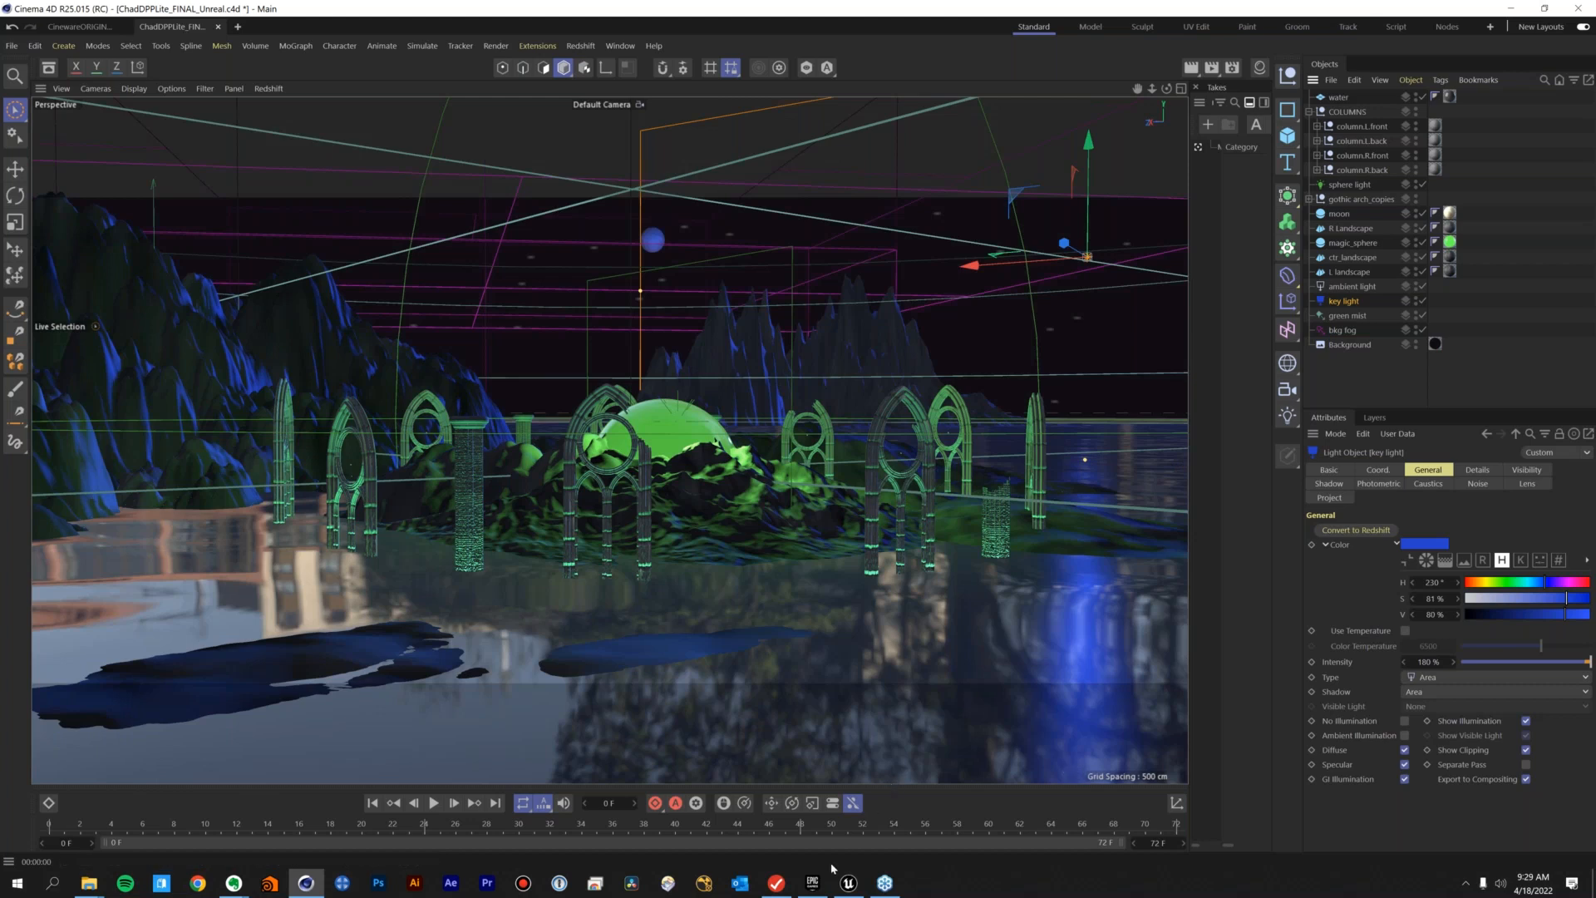
left_click(849, 883)
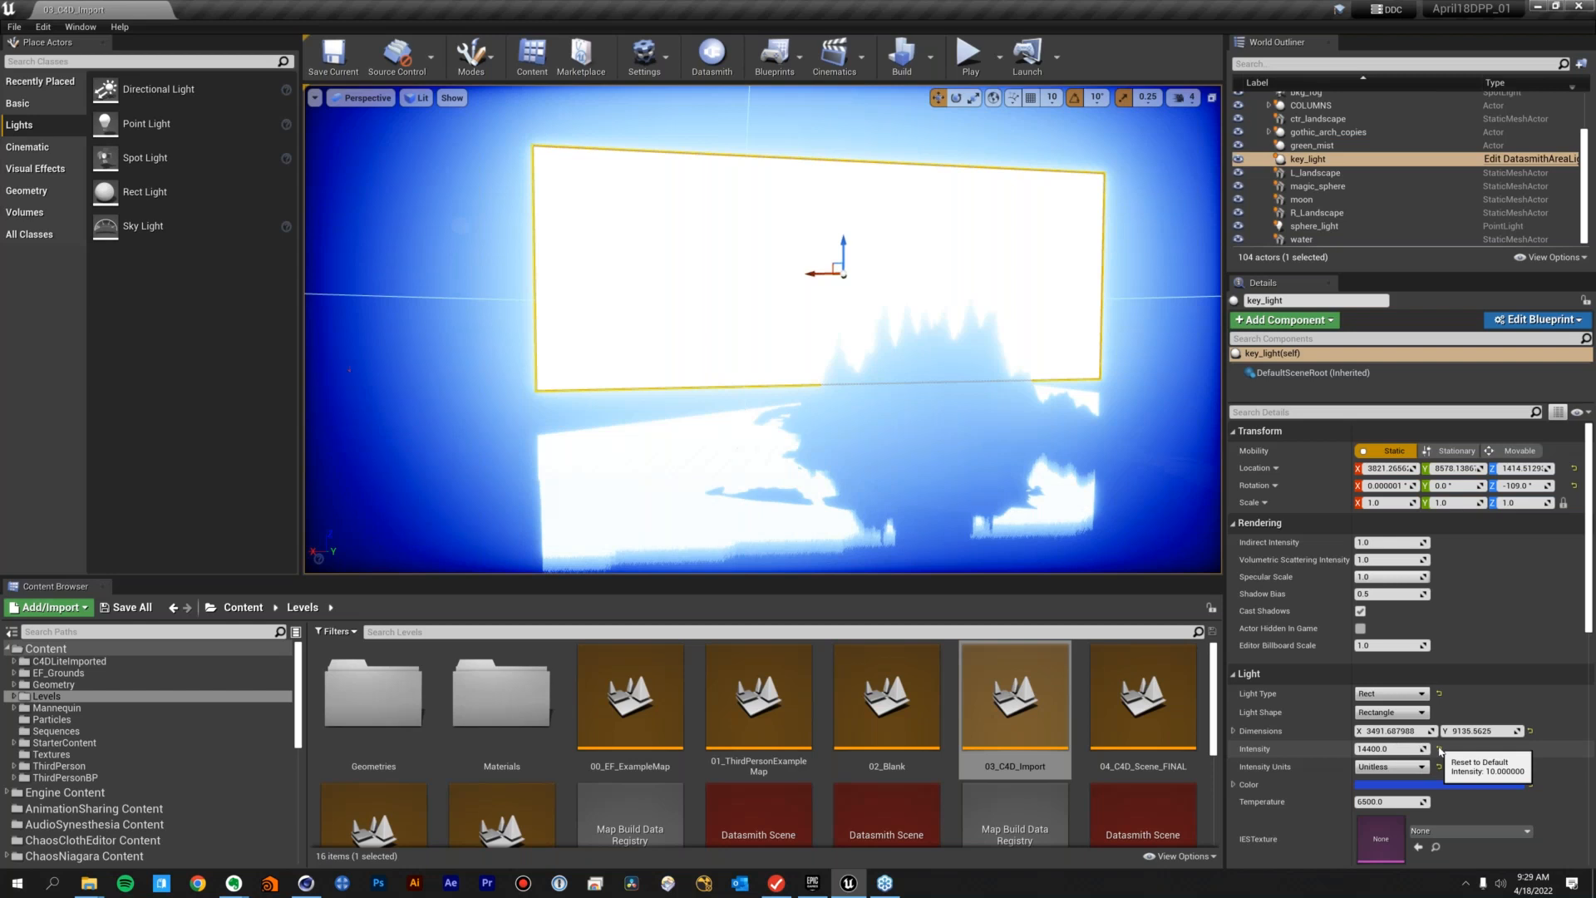
Reset the key light's intensity to its default of 10, try about 164.6, and restore the default
left_click(1441, 750)
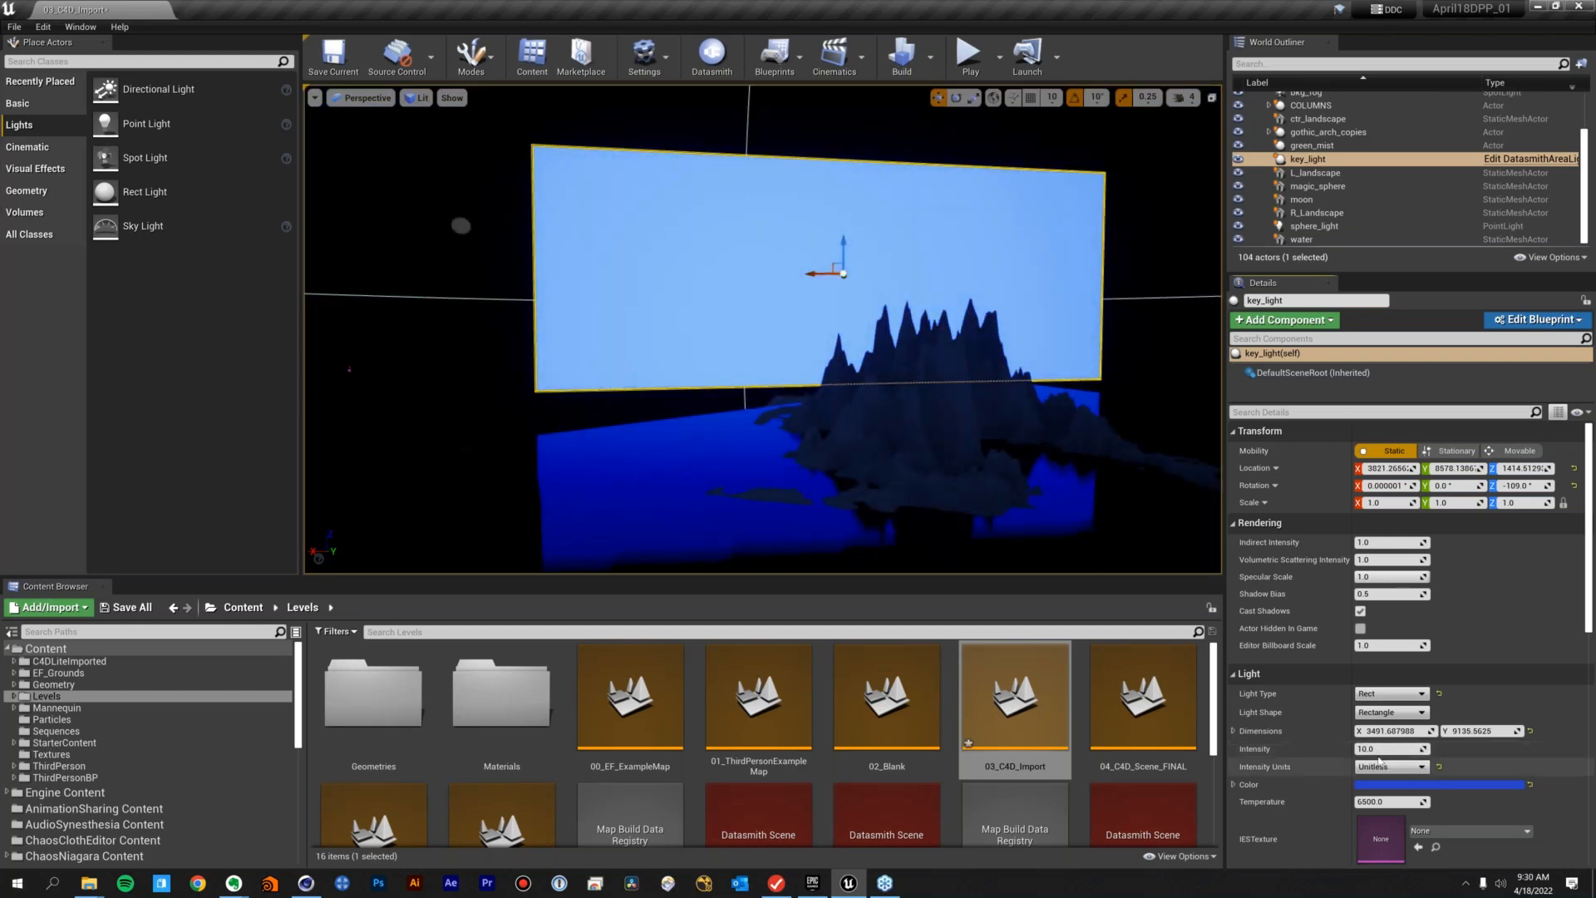
left_click_drag(1395, 749, 1440, 751)
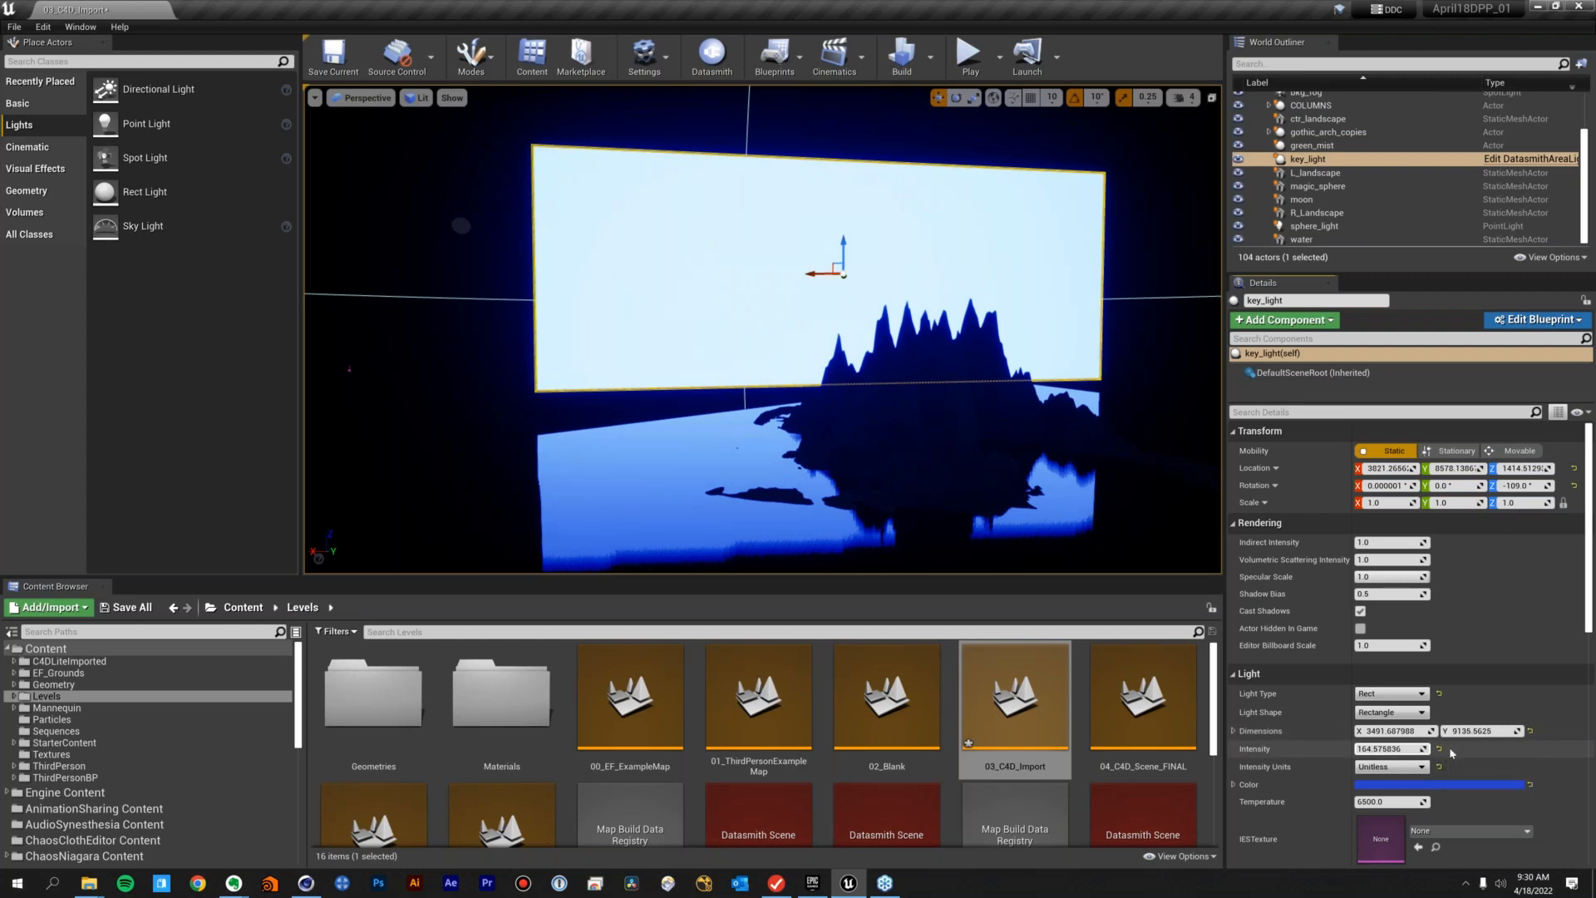
left_click(1439, 749)
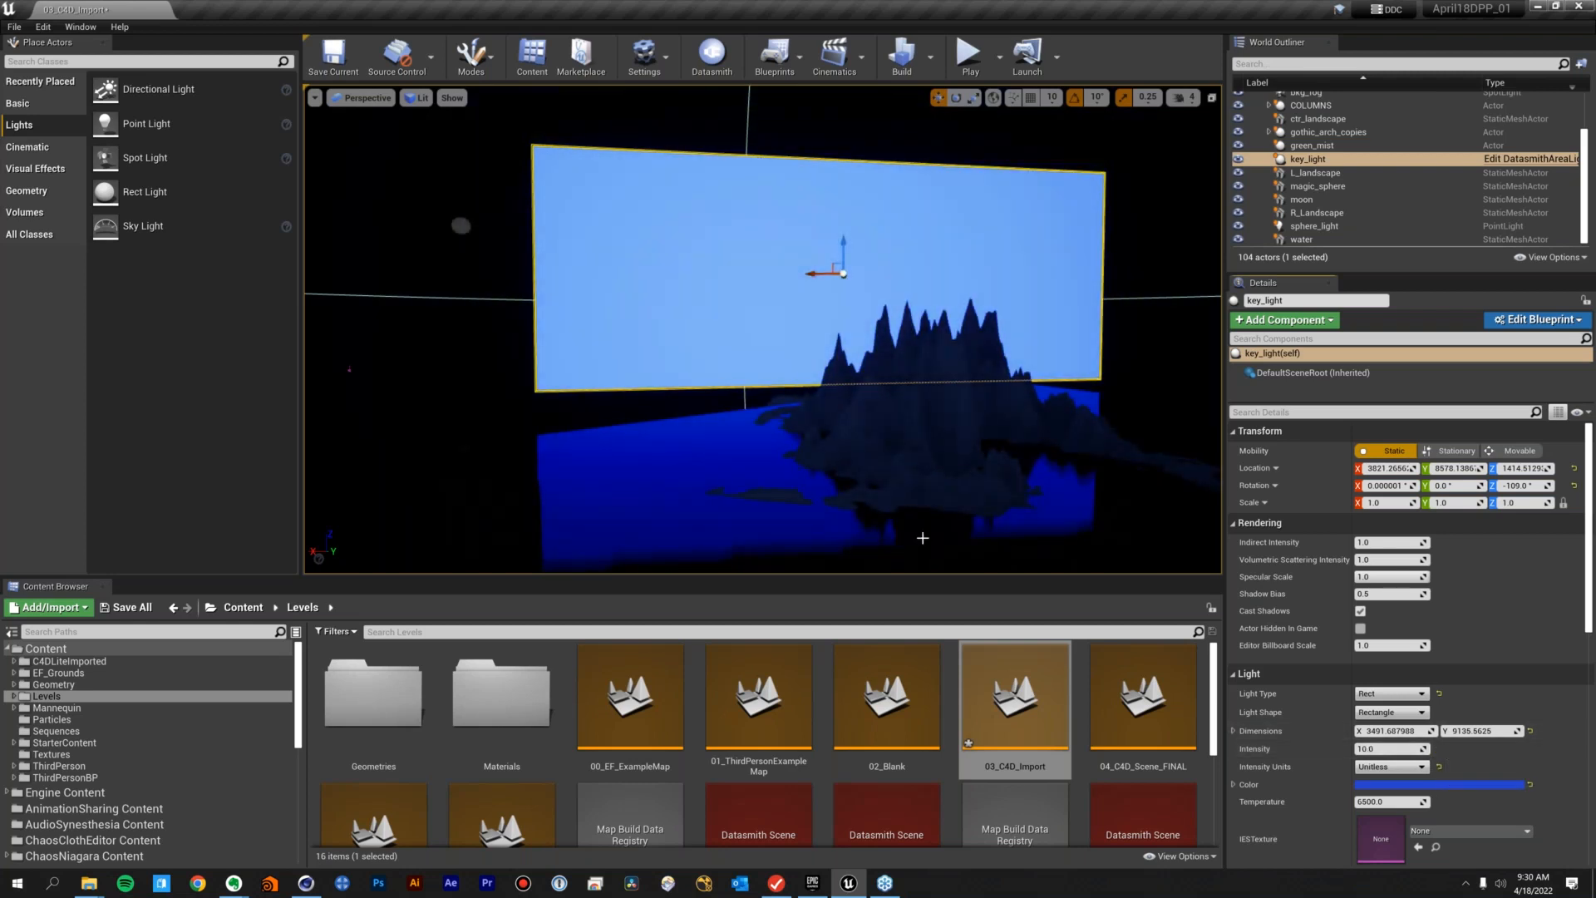
Select the magic_sphere actor, frame it in the viewport and examine the scene around it from several angles
left_click_drag(809, 419, 911, 478, "alt")
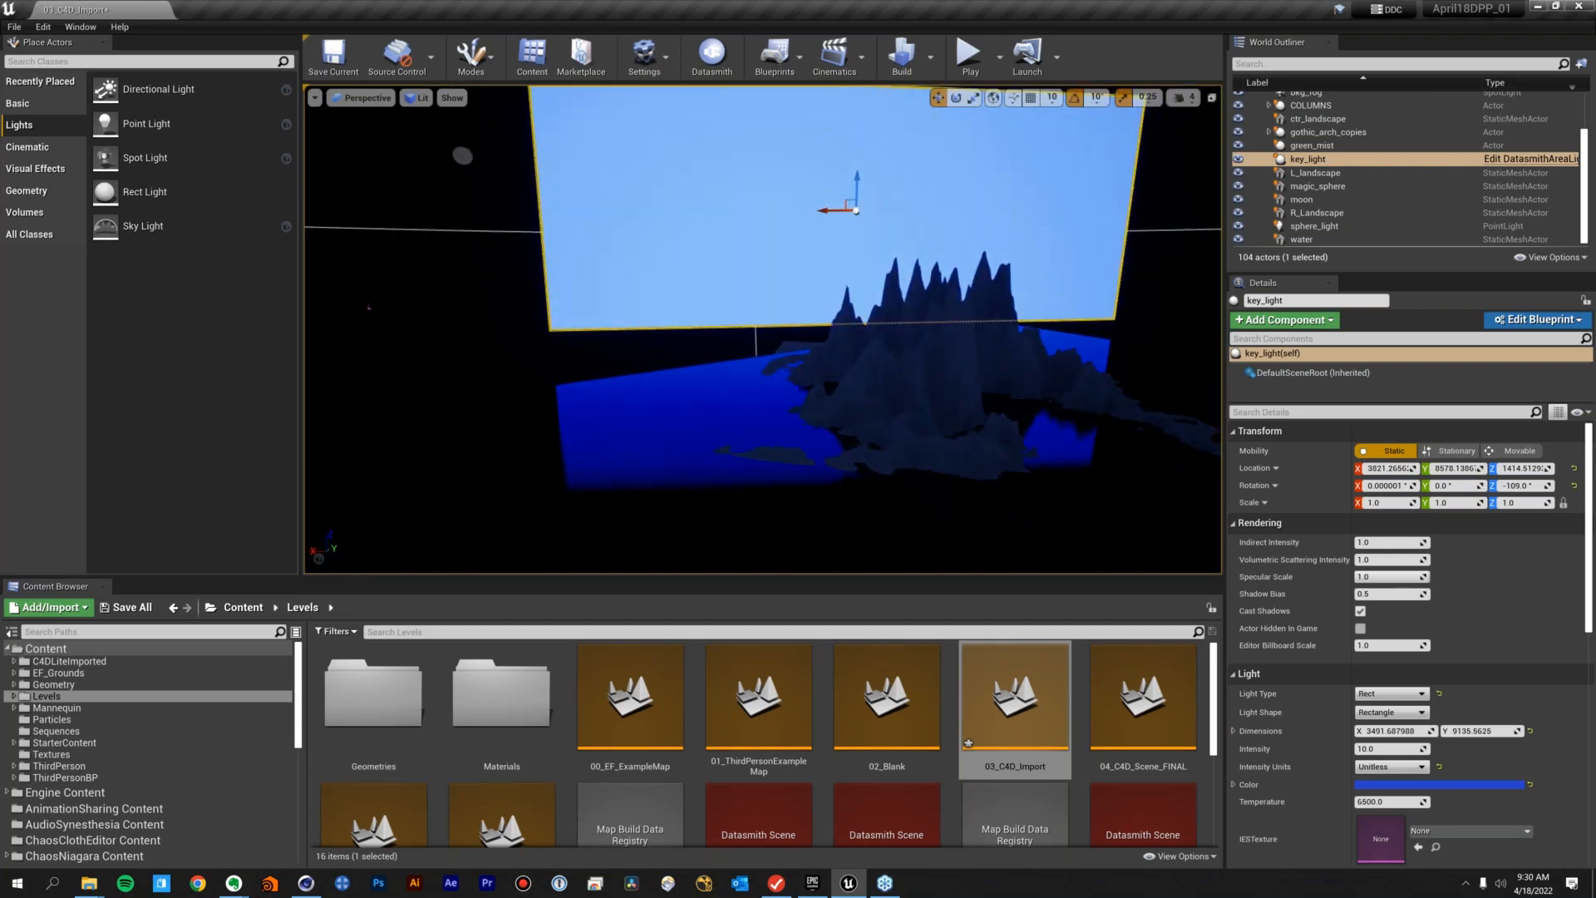
left_click(1324, 188)
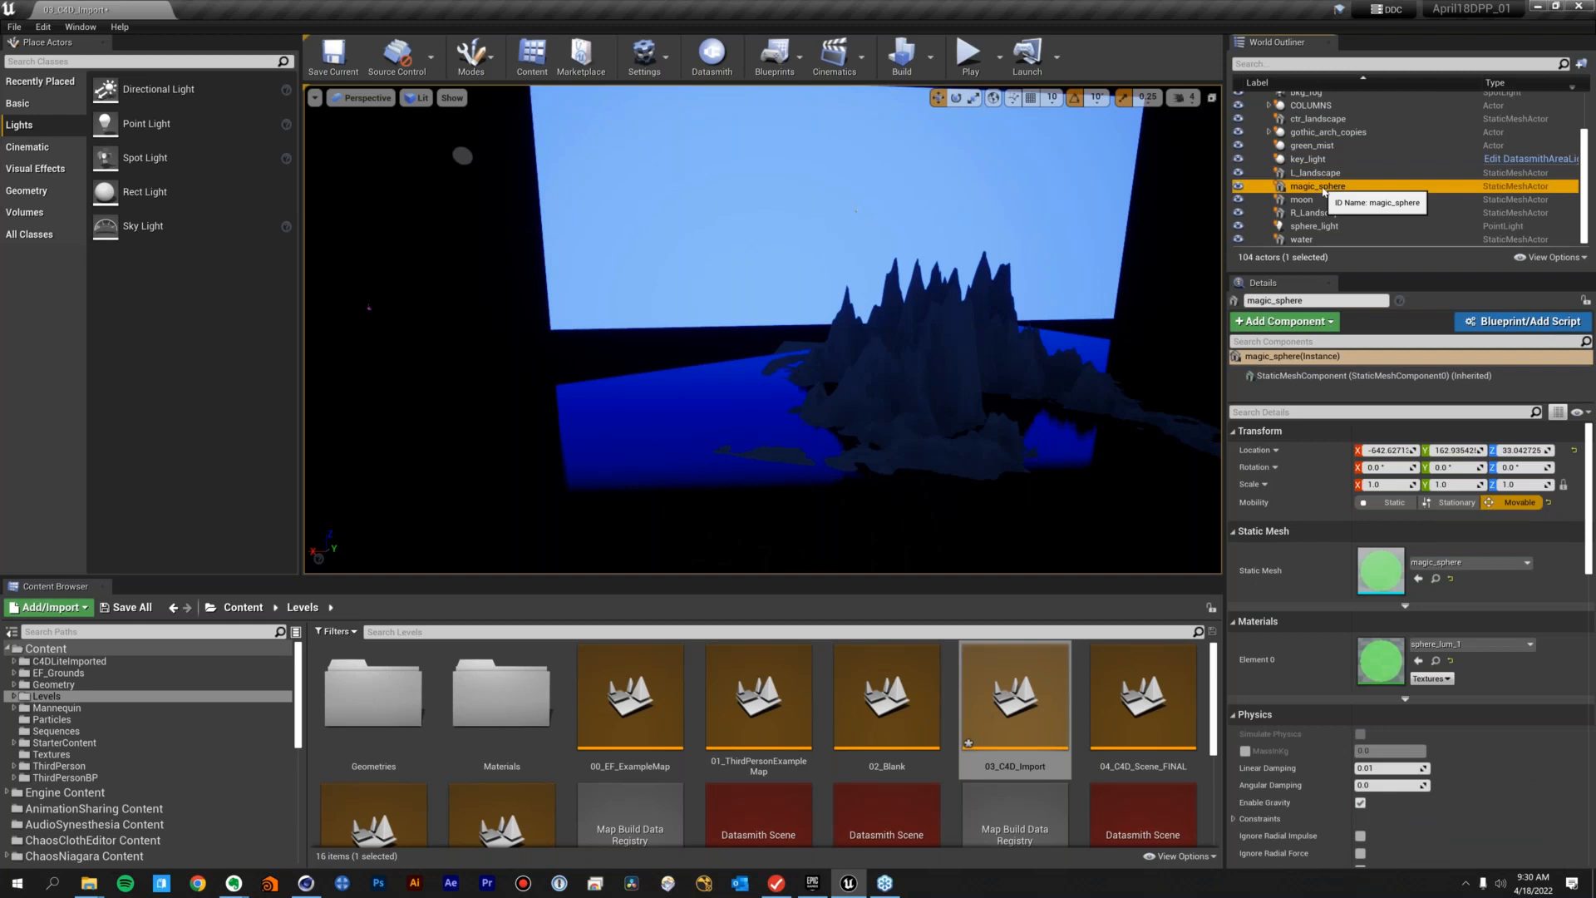
double_click(1325, 188)
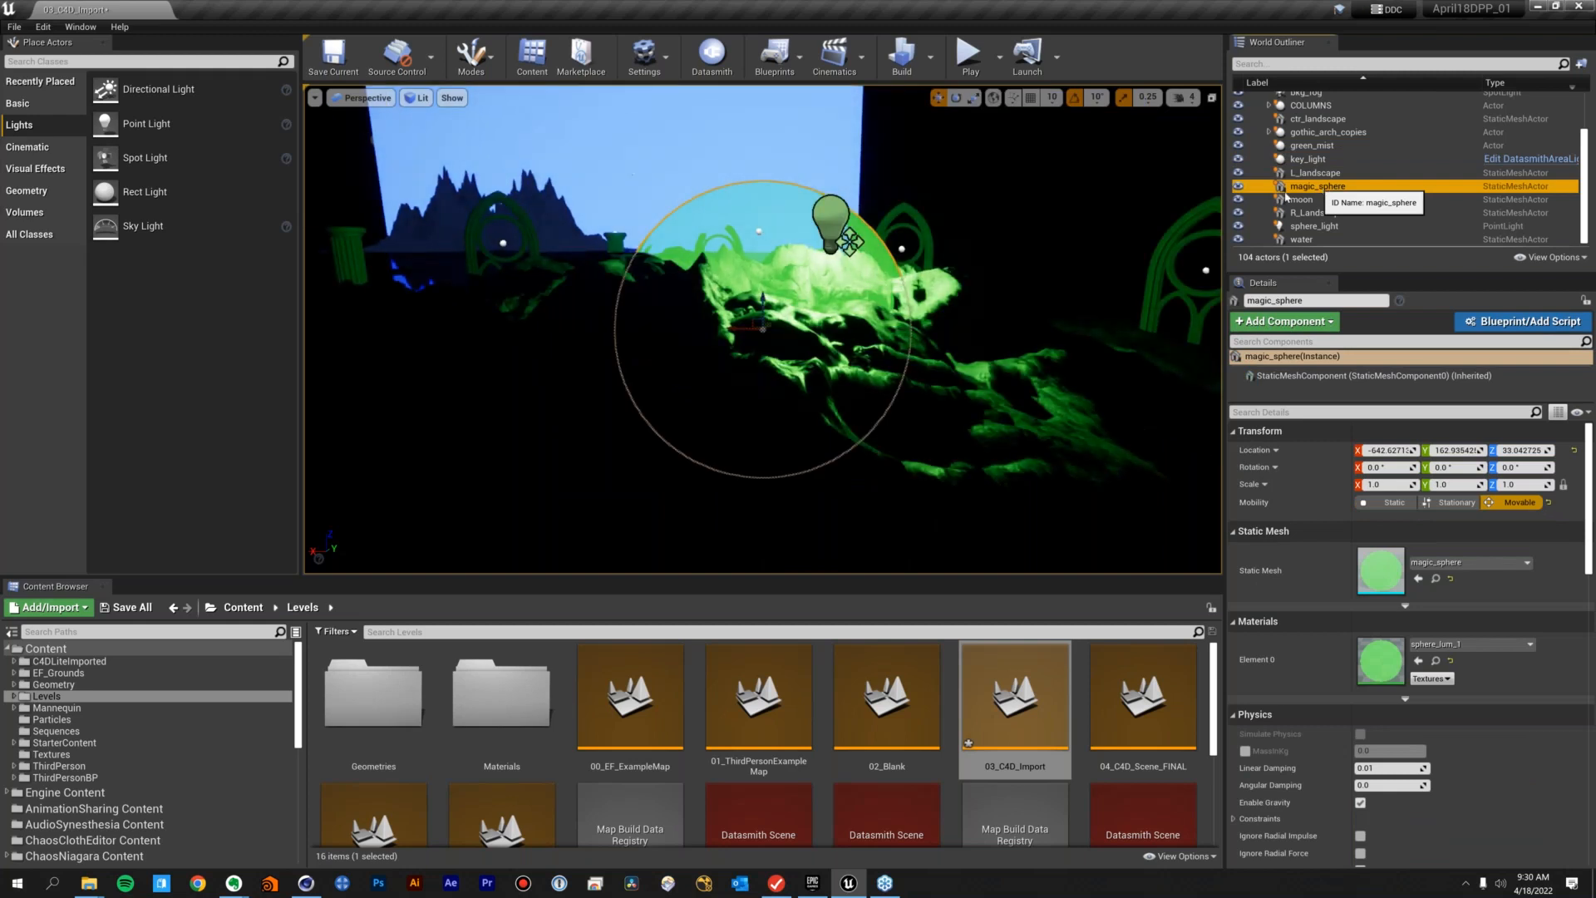
scroll(792, 308, "down", 3)
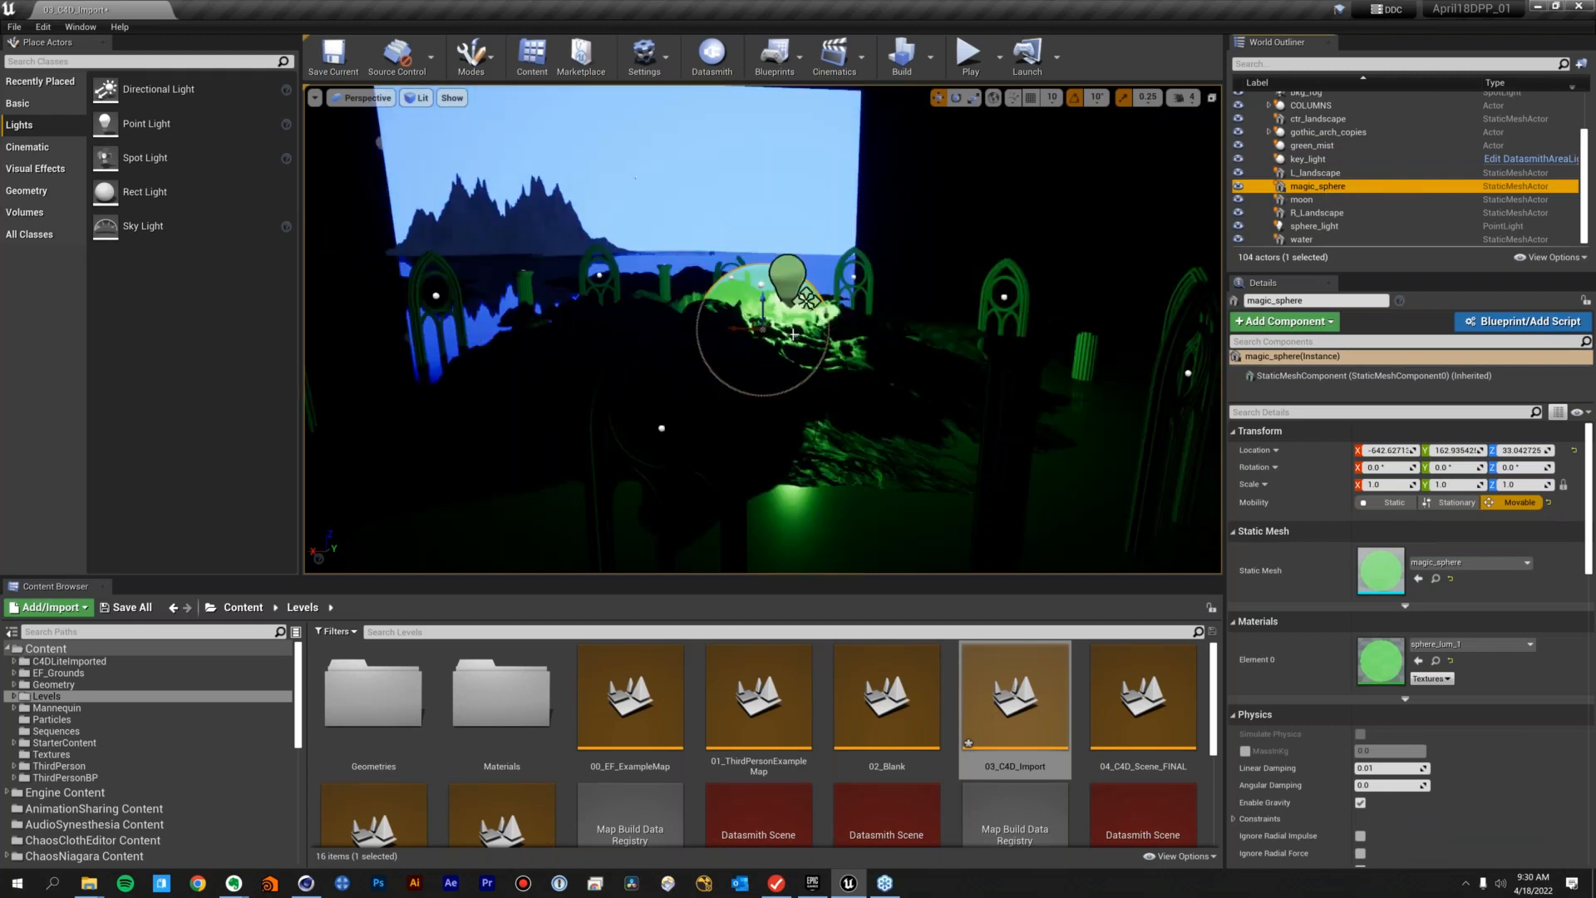
left_click_drag(793, 334, 657, 334, "alt")
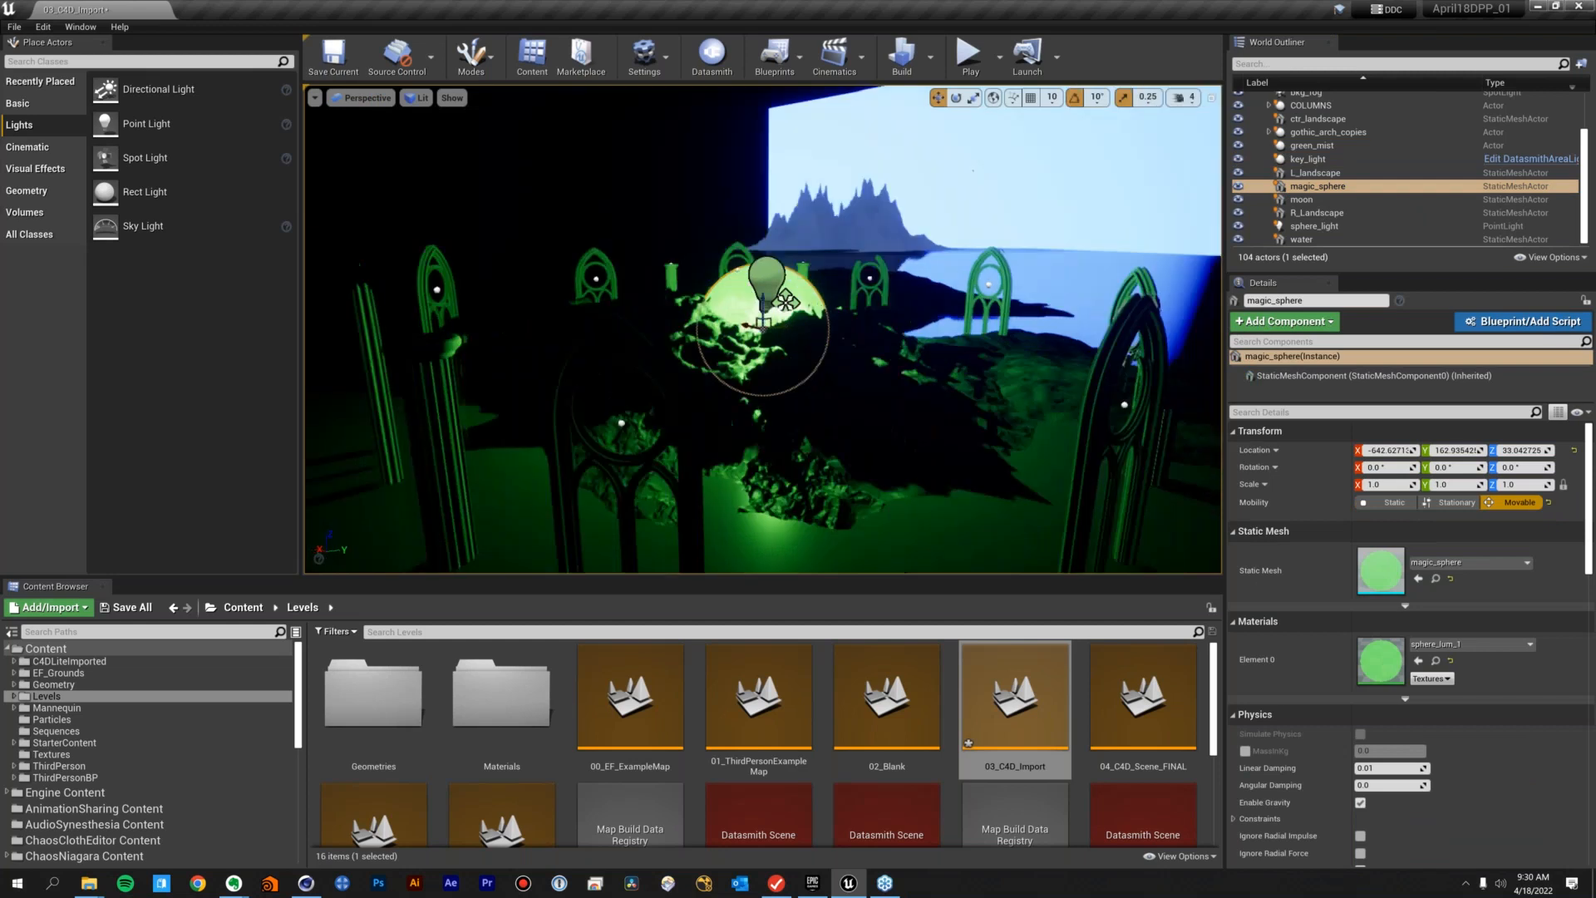
left_click_drag(786, 301, 706, 279, "alt")
scroll(766, 336, "down", 4)
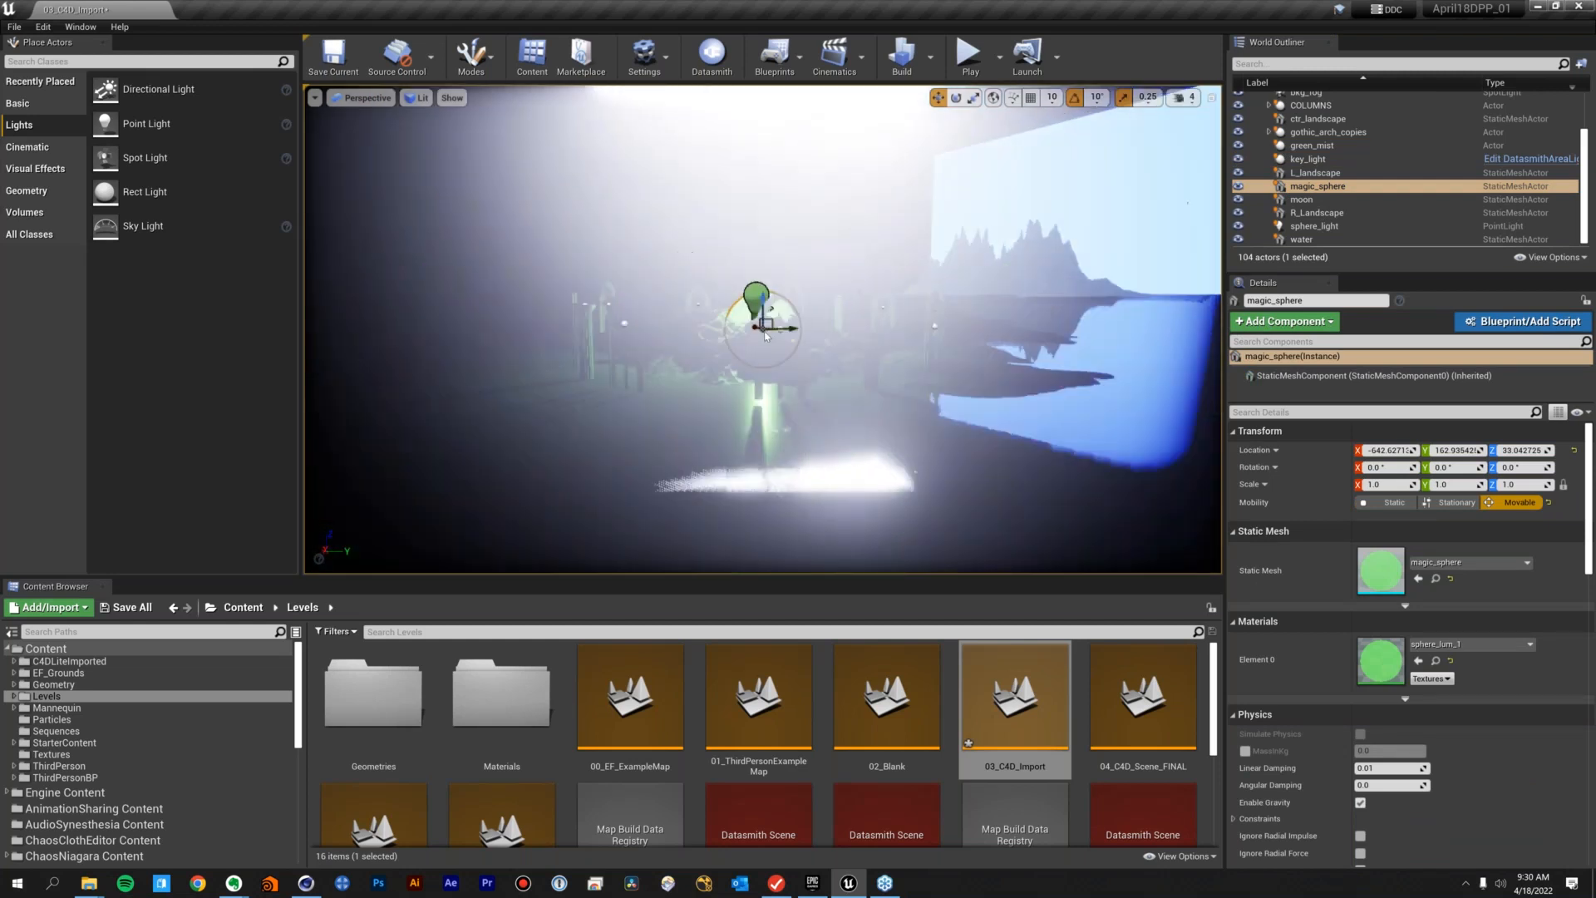
Move magic_sphere to about X -664.7, Y 232, Z 25.9, and undo the move
left_click_drag(766, 335, 794, 339)
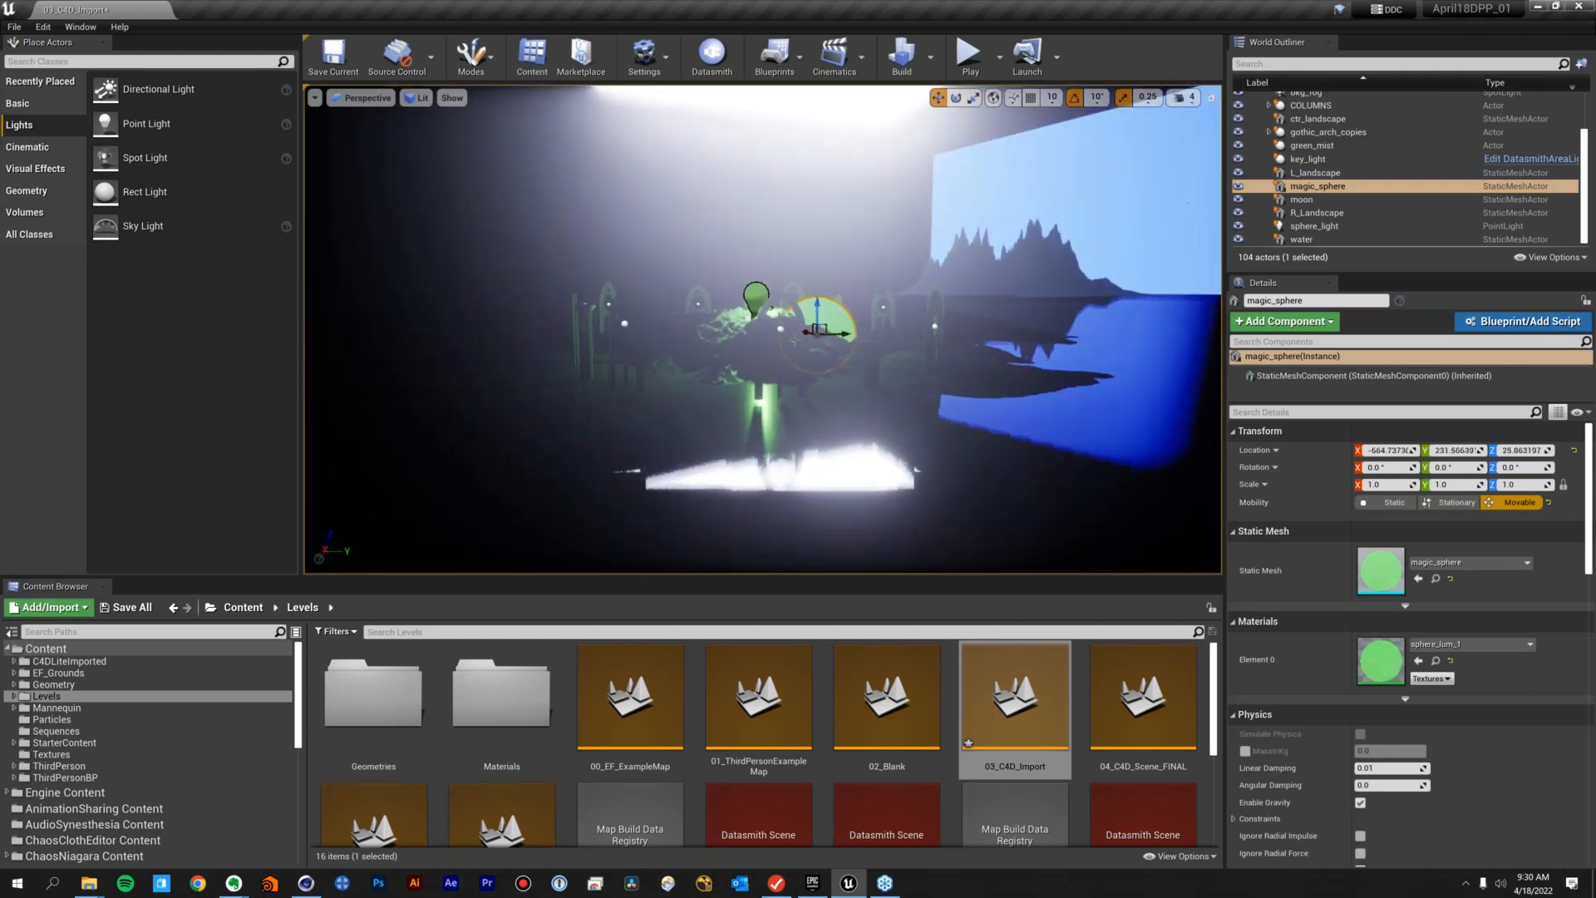
key("ctrl+z")
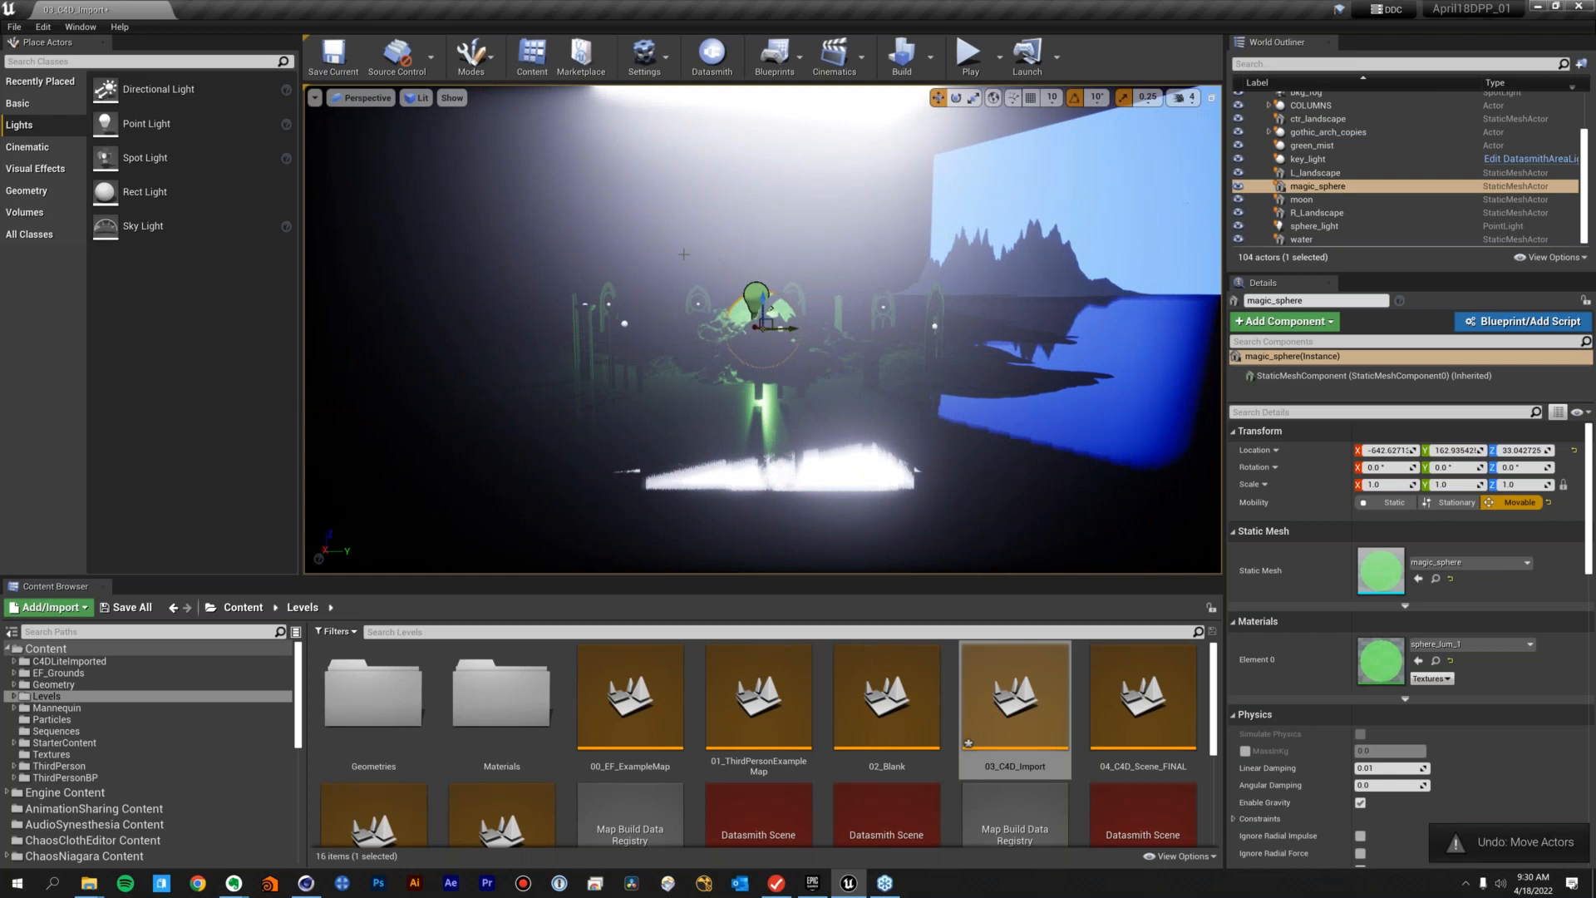
left_click_drag(773, 309, 758, 348, "alt")
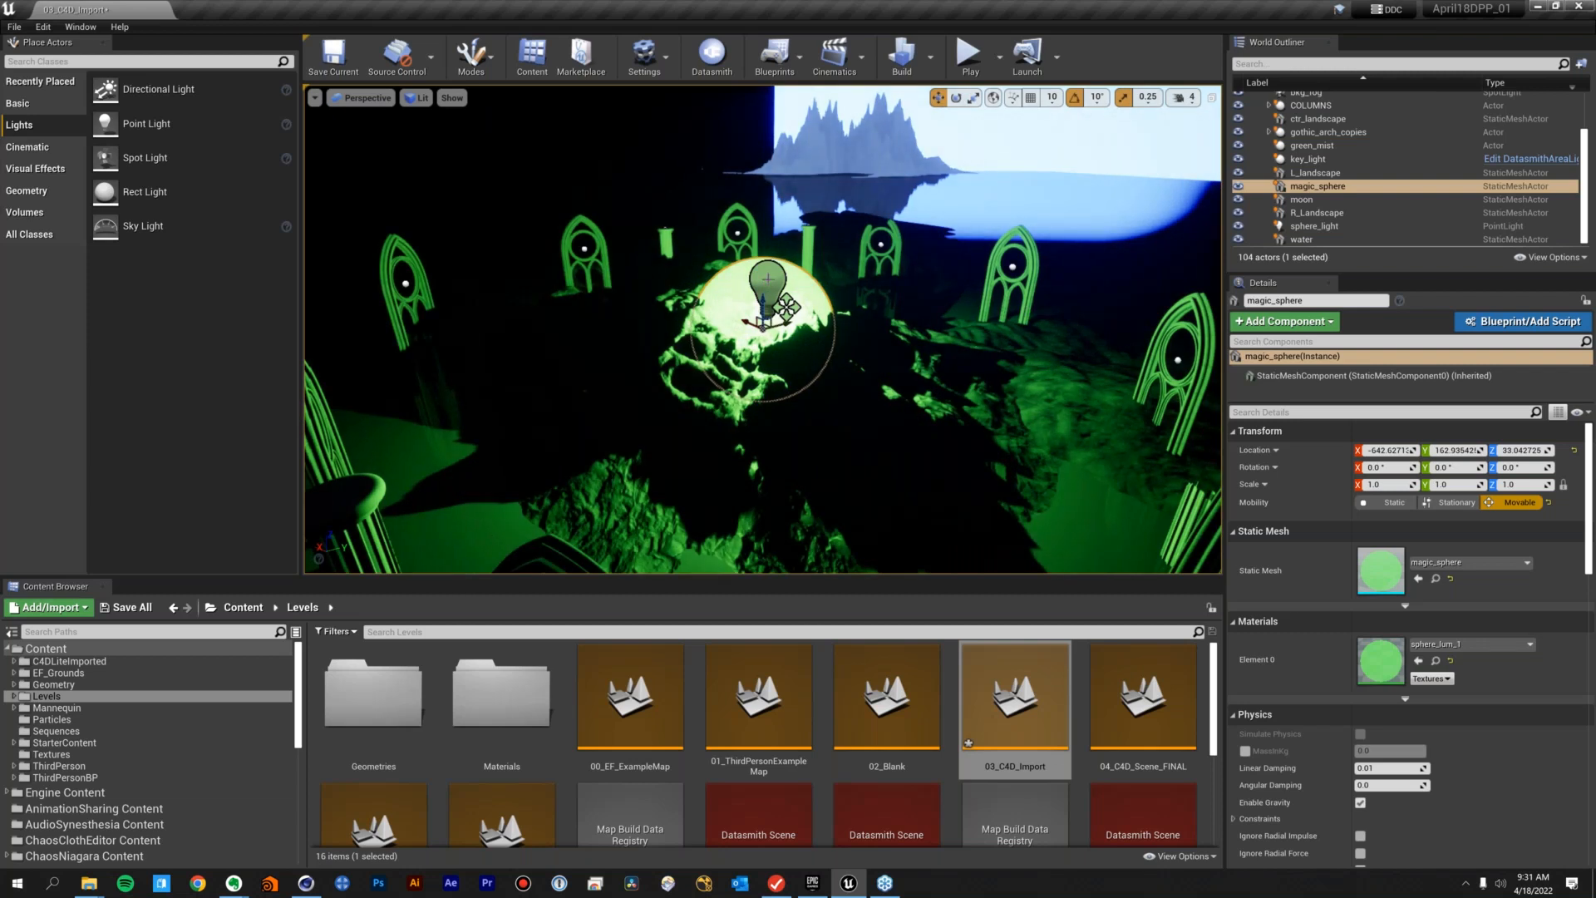
Open the 04_C4D_Scene_FINAL level without saving the changes to 03_C4D_Import
left_click_drag(655, 476, 798, 465, "alt")
mouse_move(847, 306)
left_mouse_down("alt")
mouse_move(847, 274)
mouse_move(847, 306)
left_mouse_up("alt")
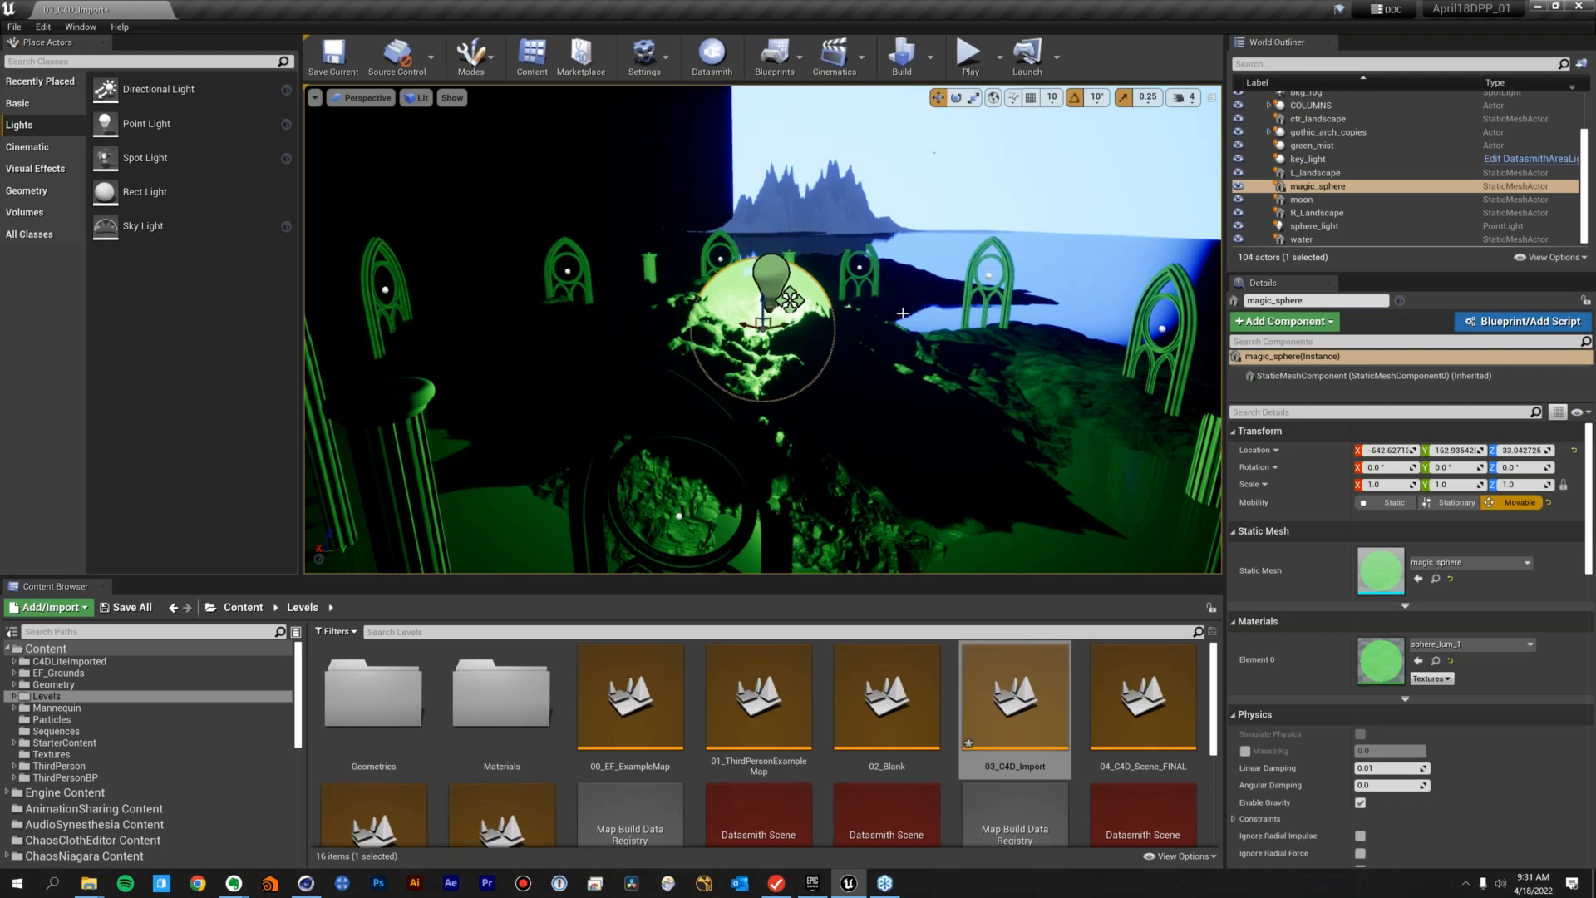
double_click(1124, 726)
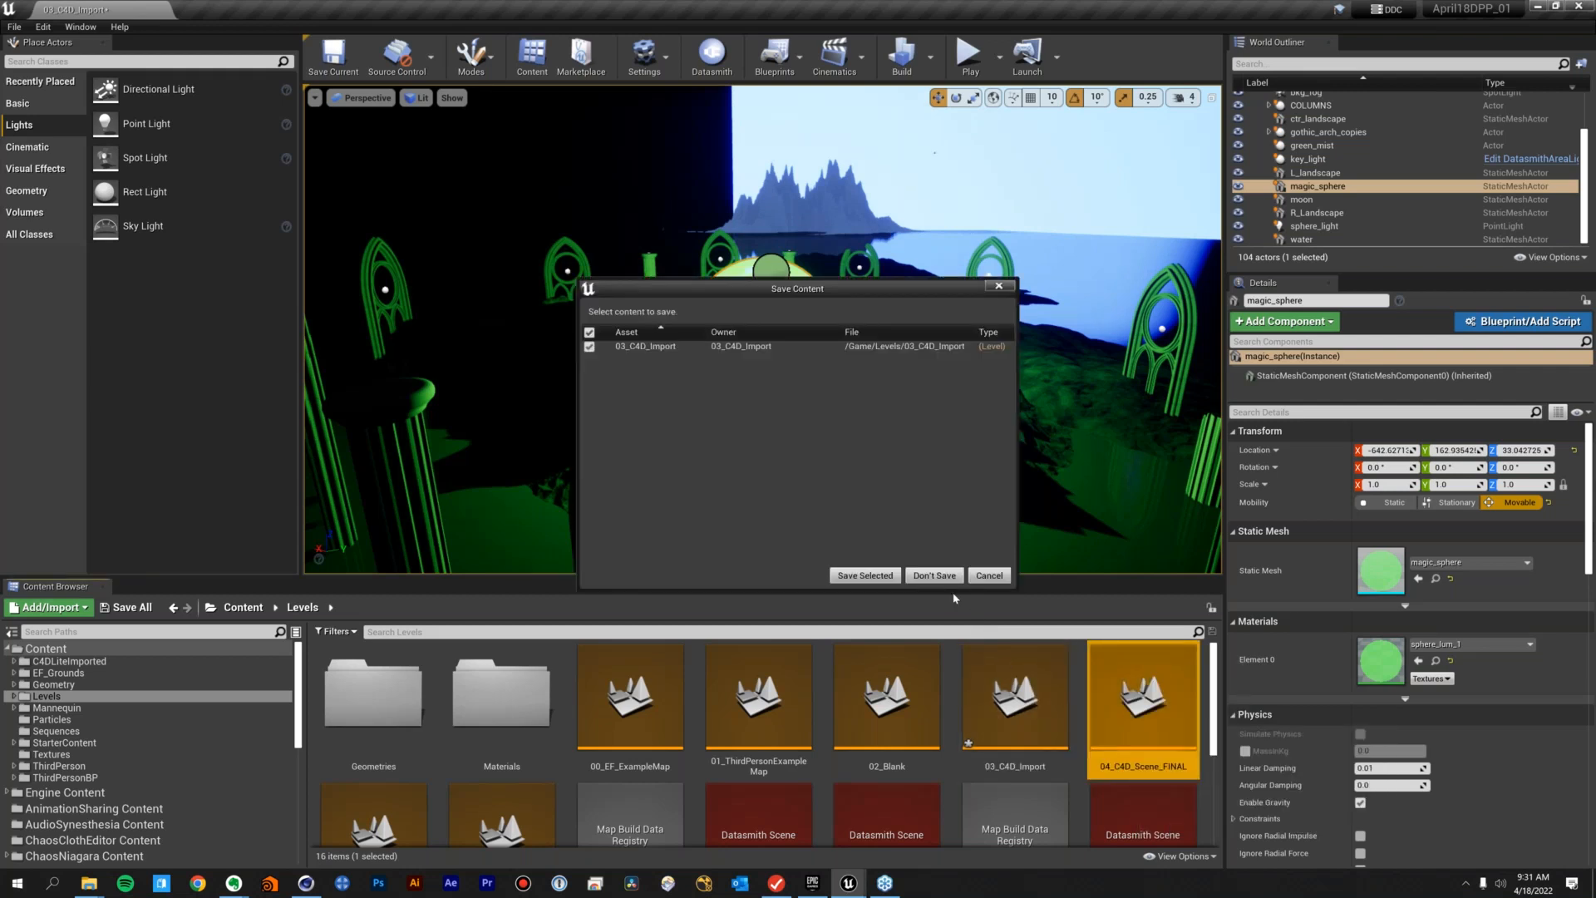
left_click(935, 576)
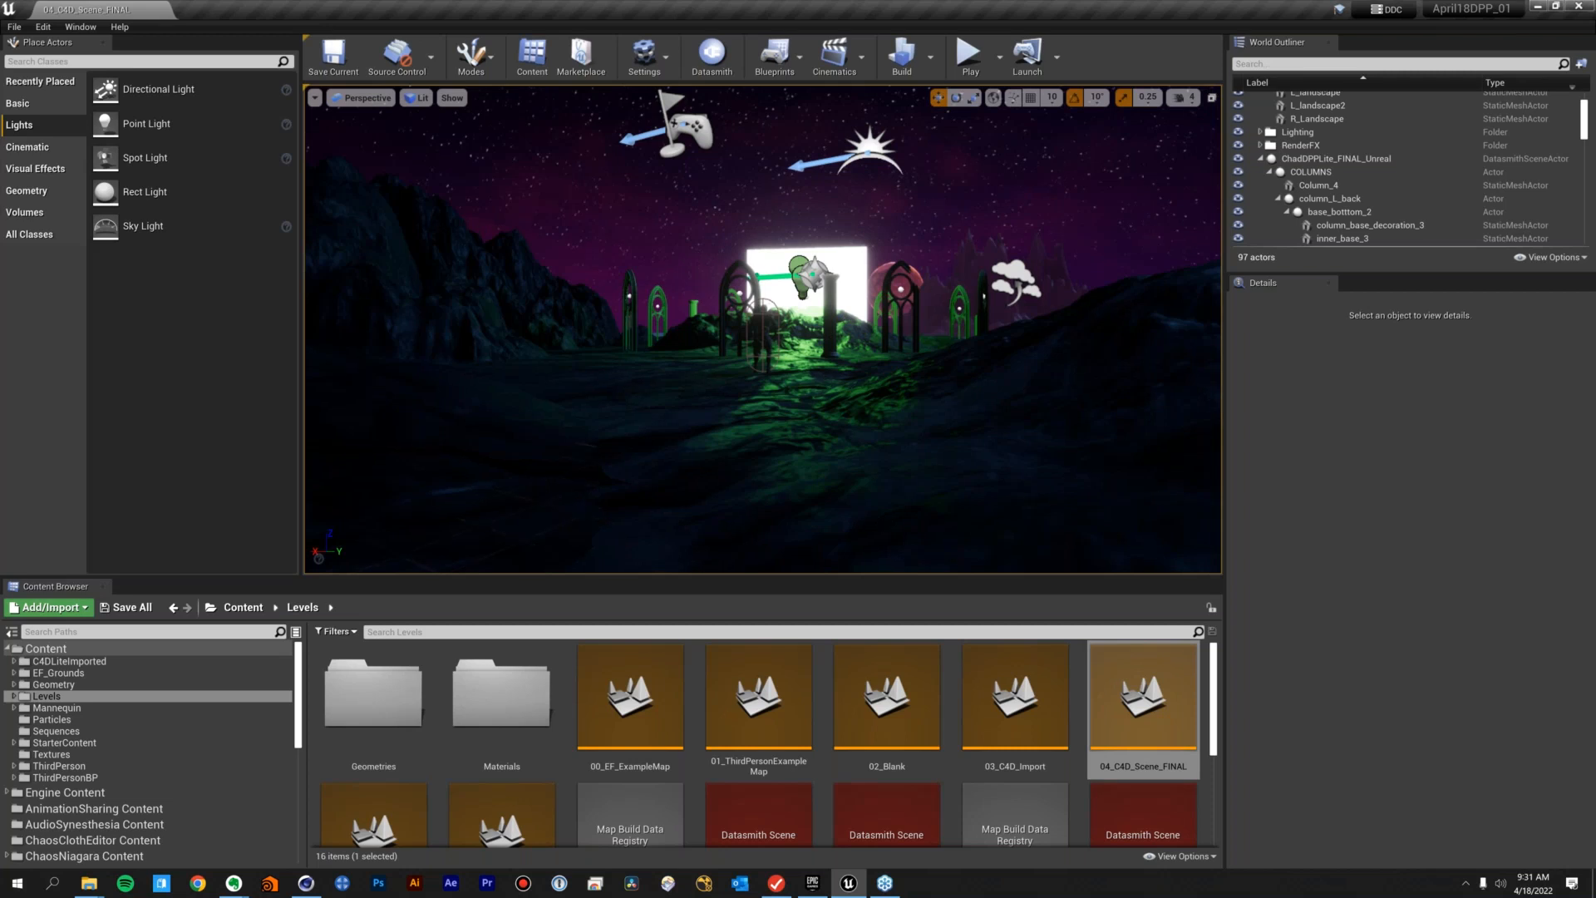
Play the level, run and jump the character around the arches and rocks to examine the scene, and end the play session
left_click(969, 53)
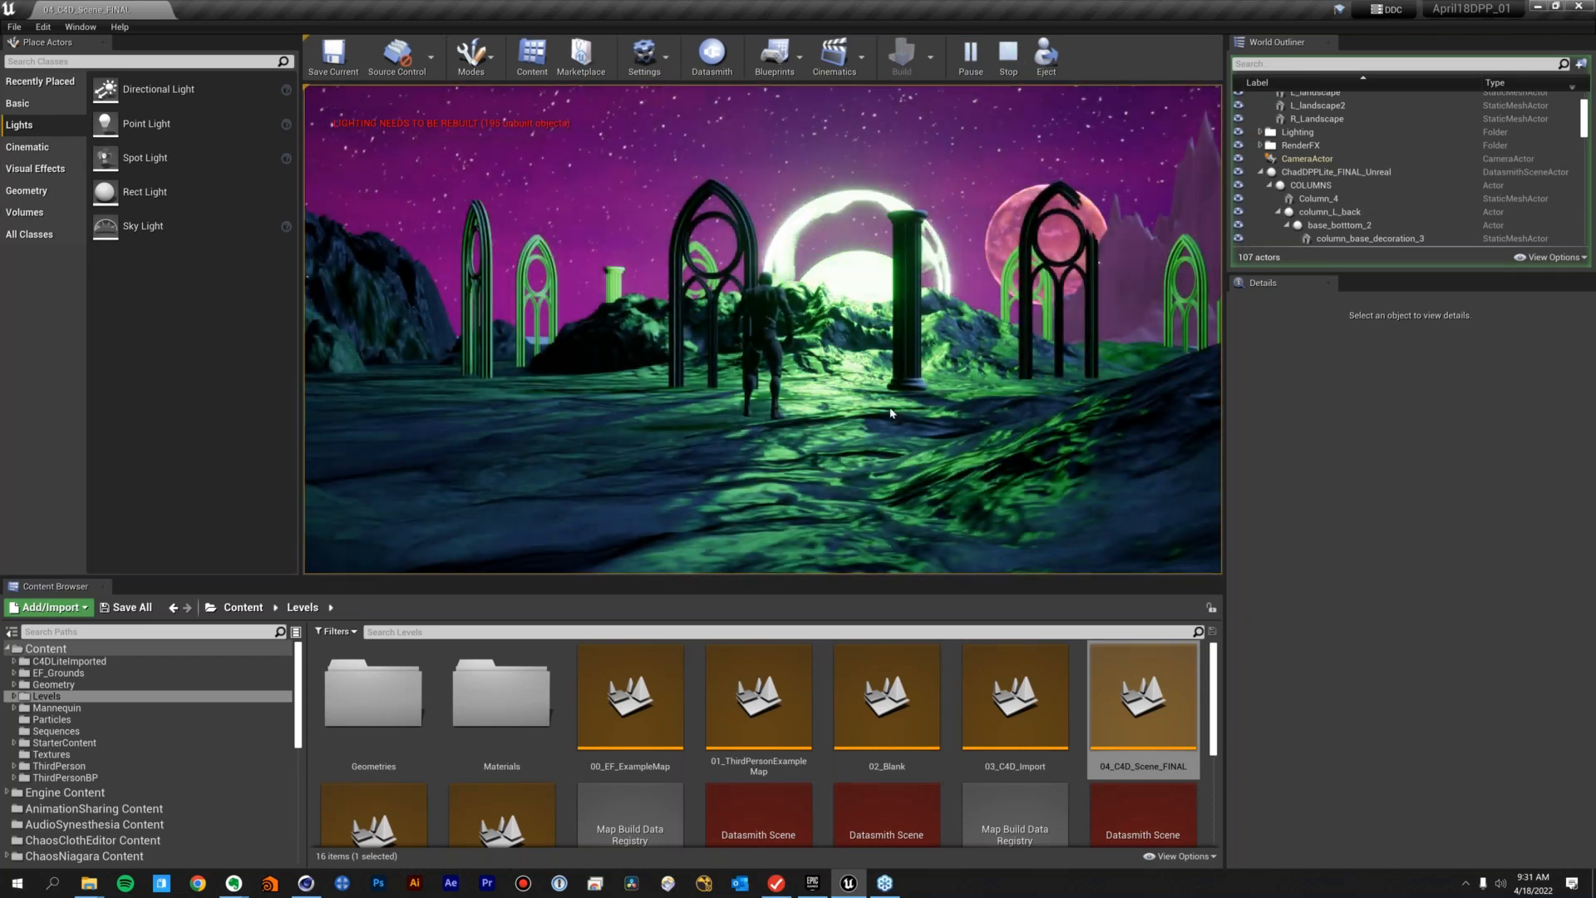
left_click(762, 349)
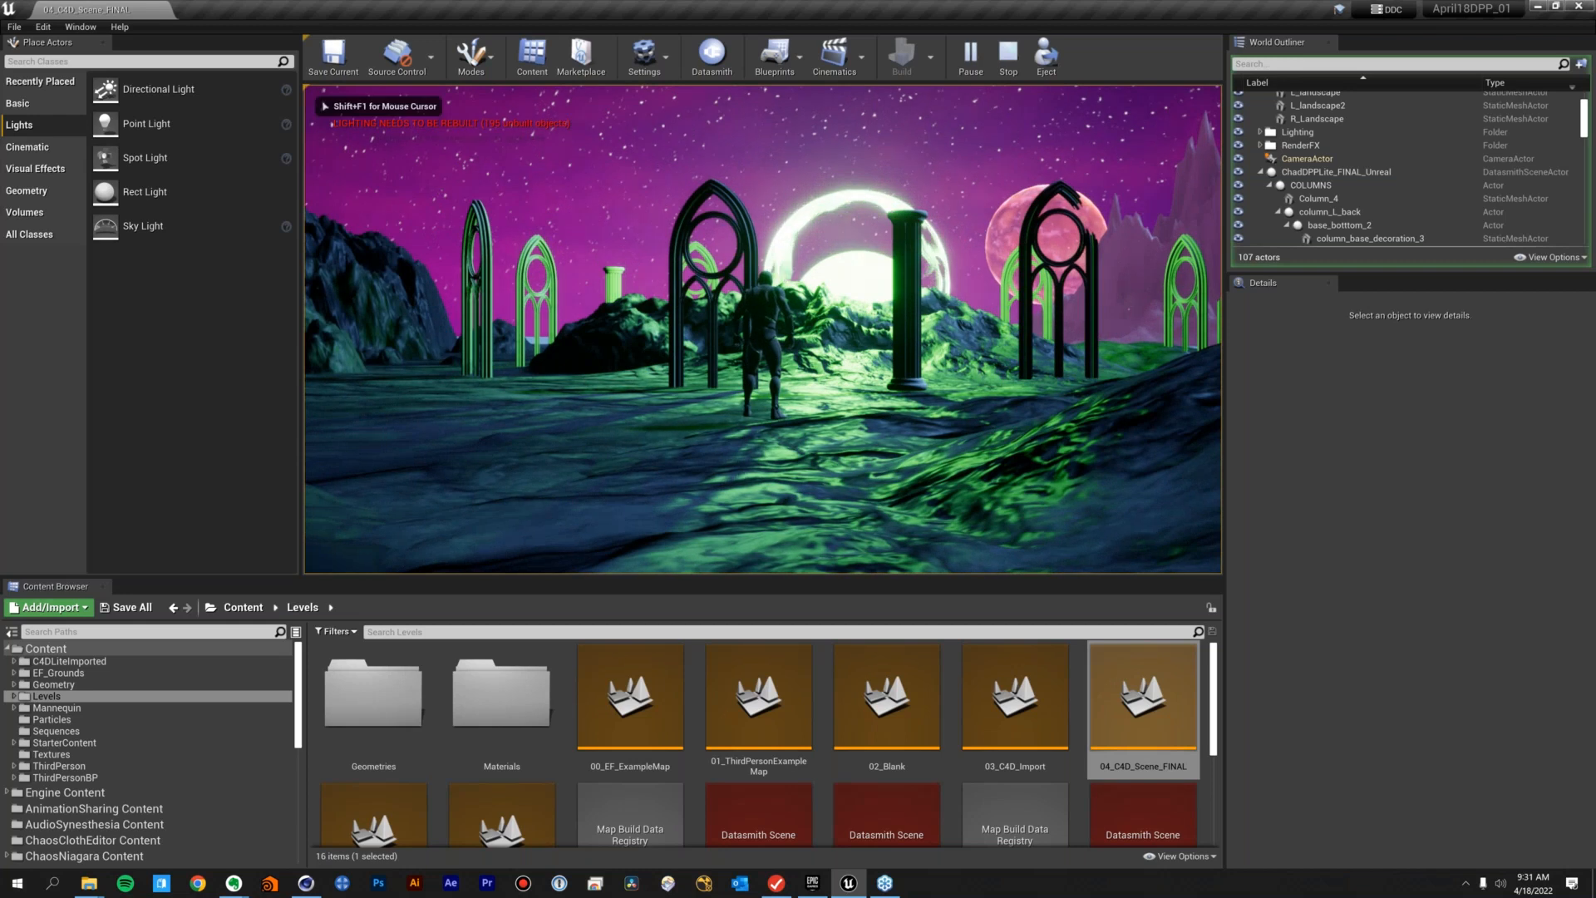
key("w")
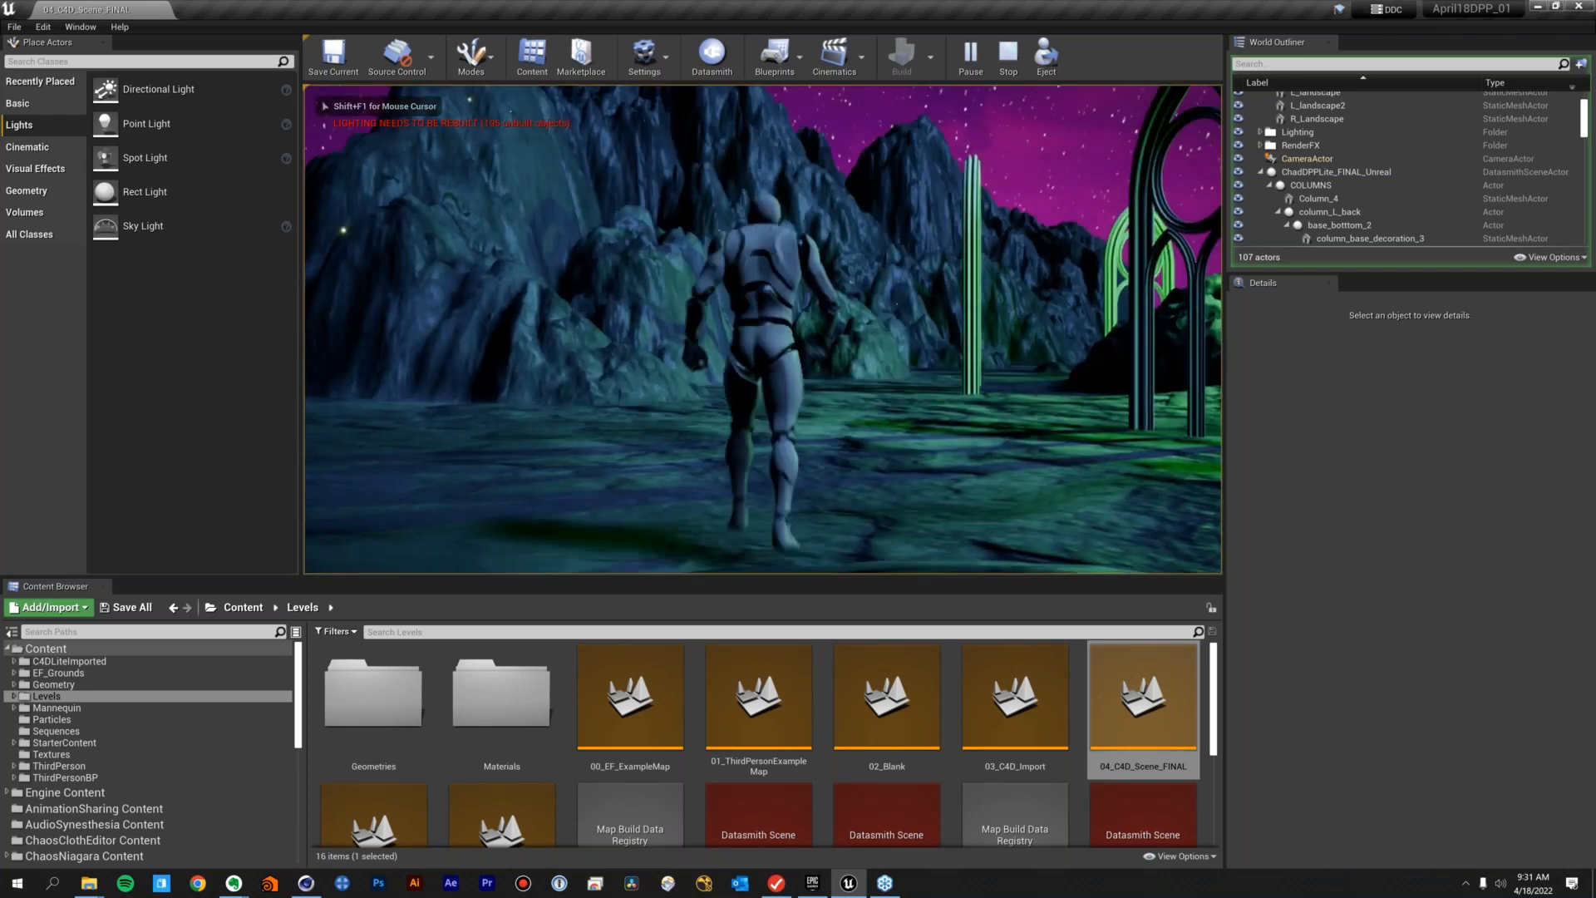
key("space")
key("w")
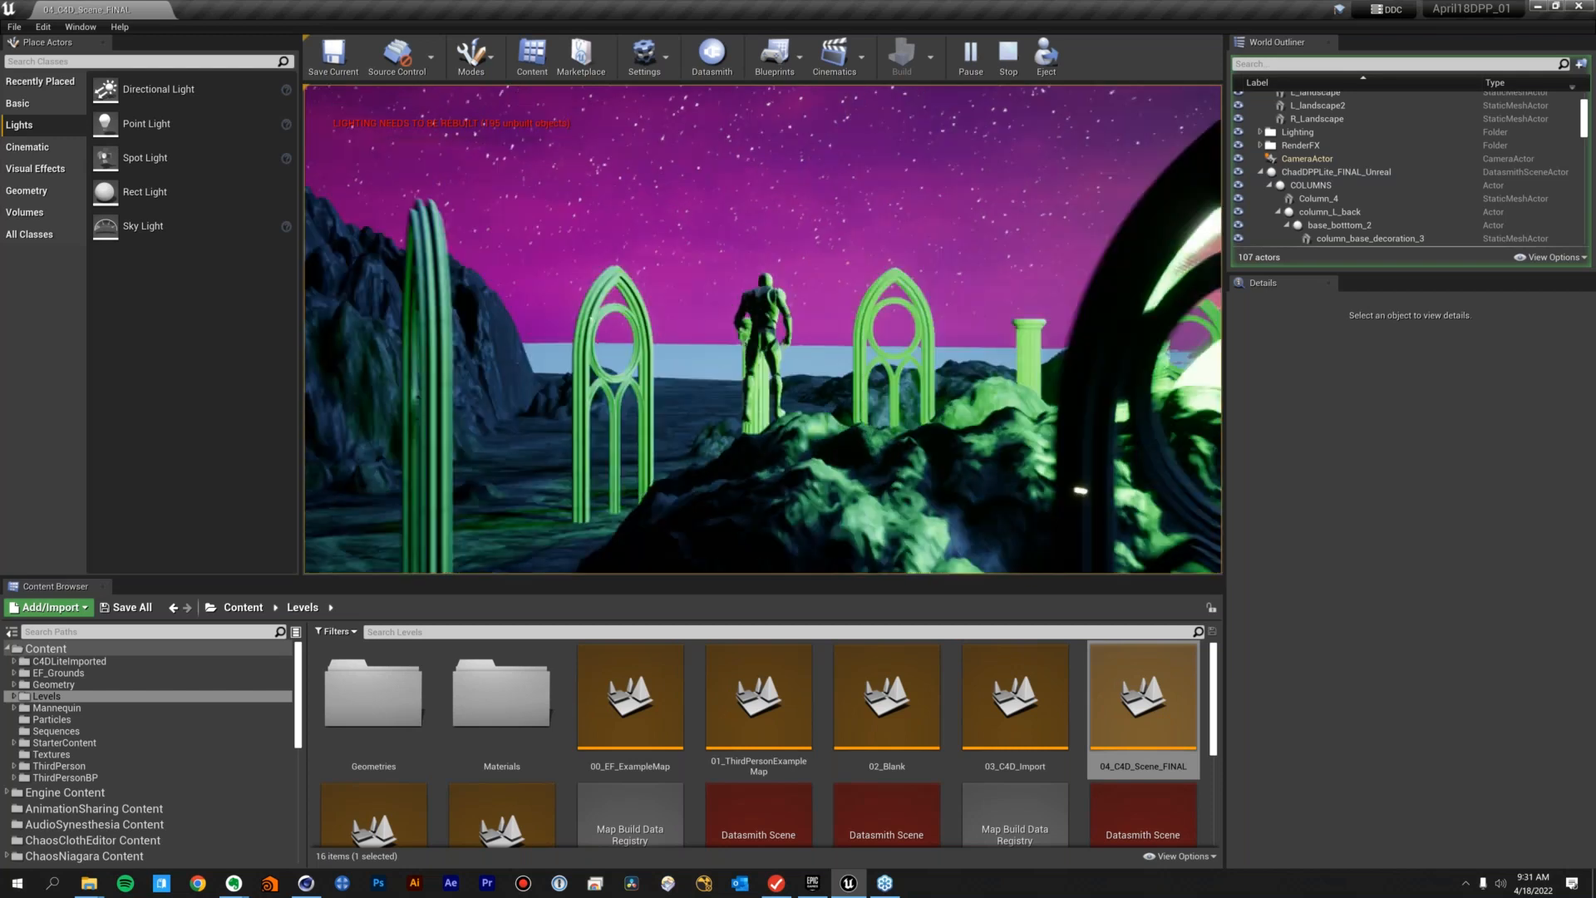
key("space")
key("w")
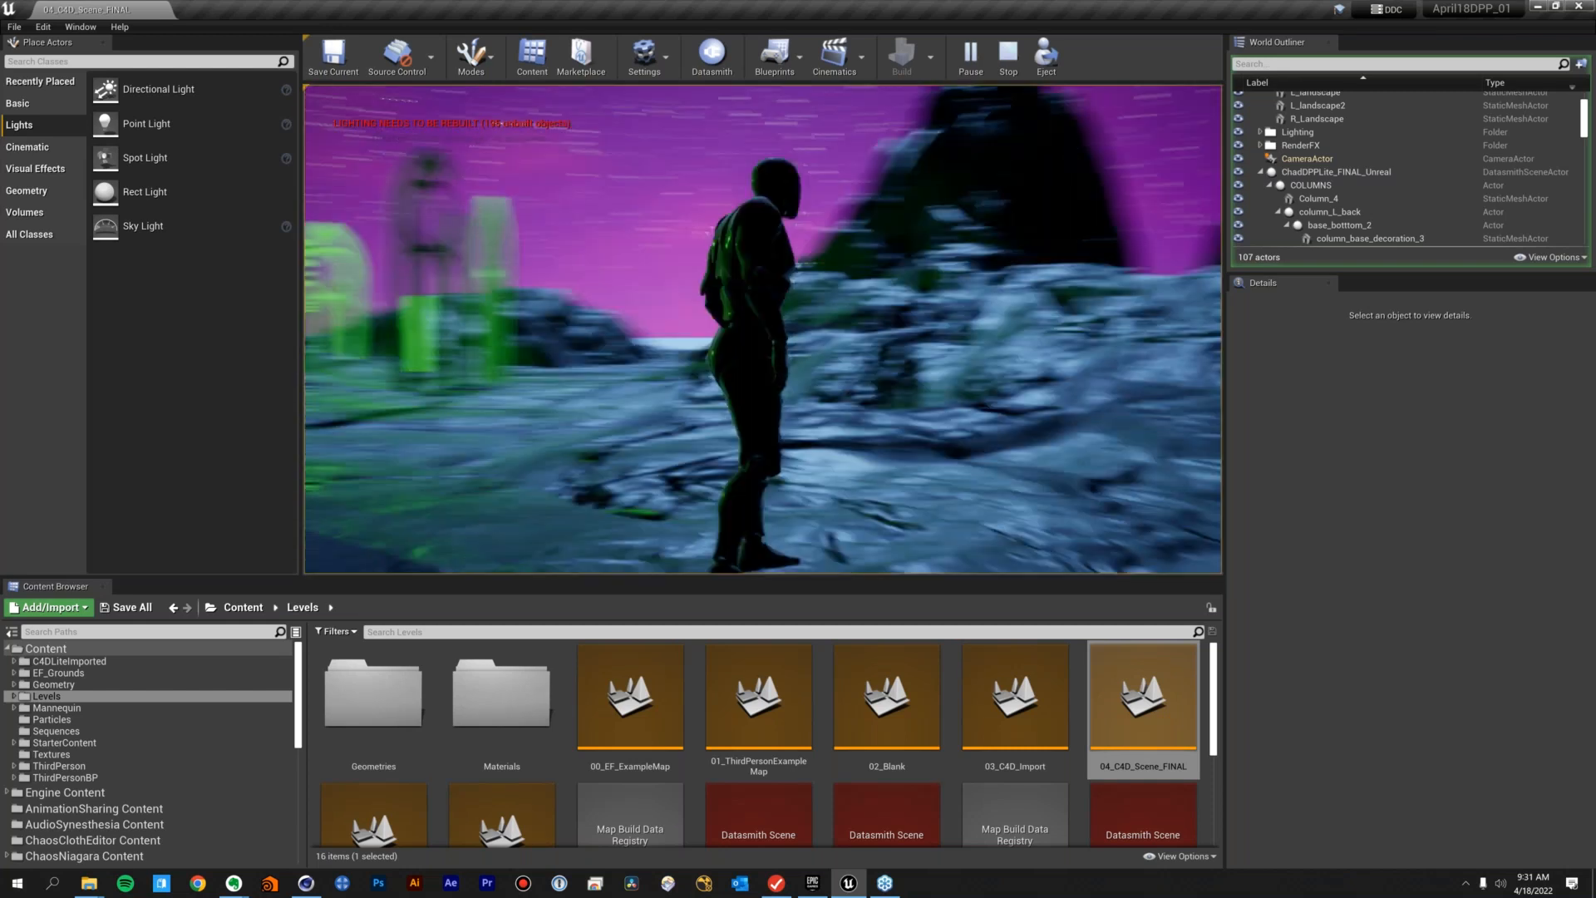
key("w")
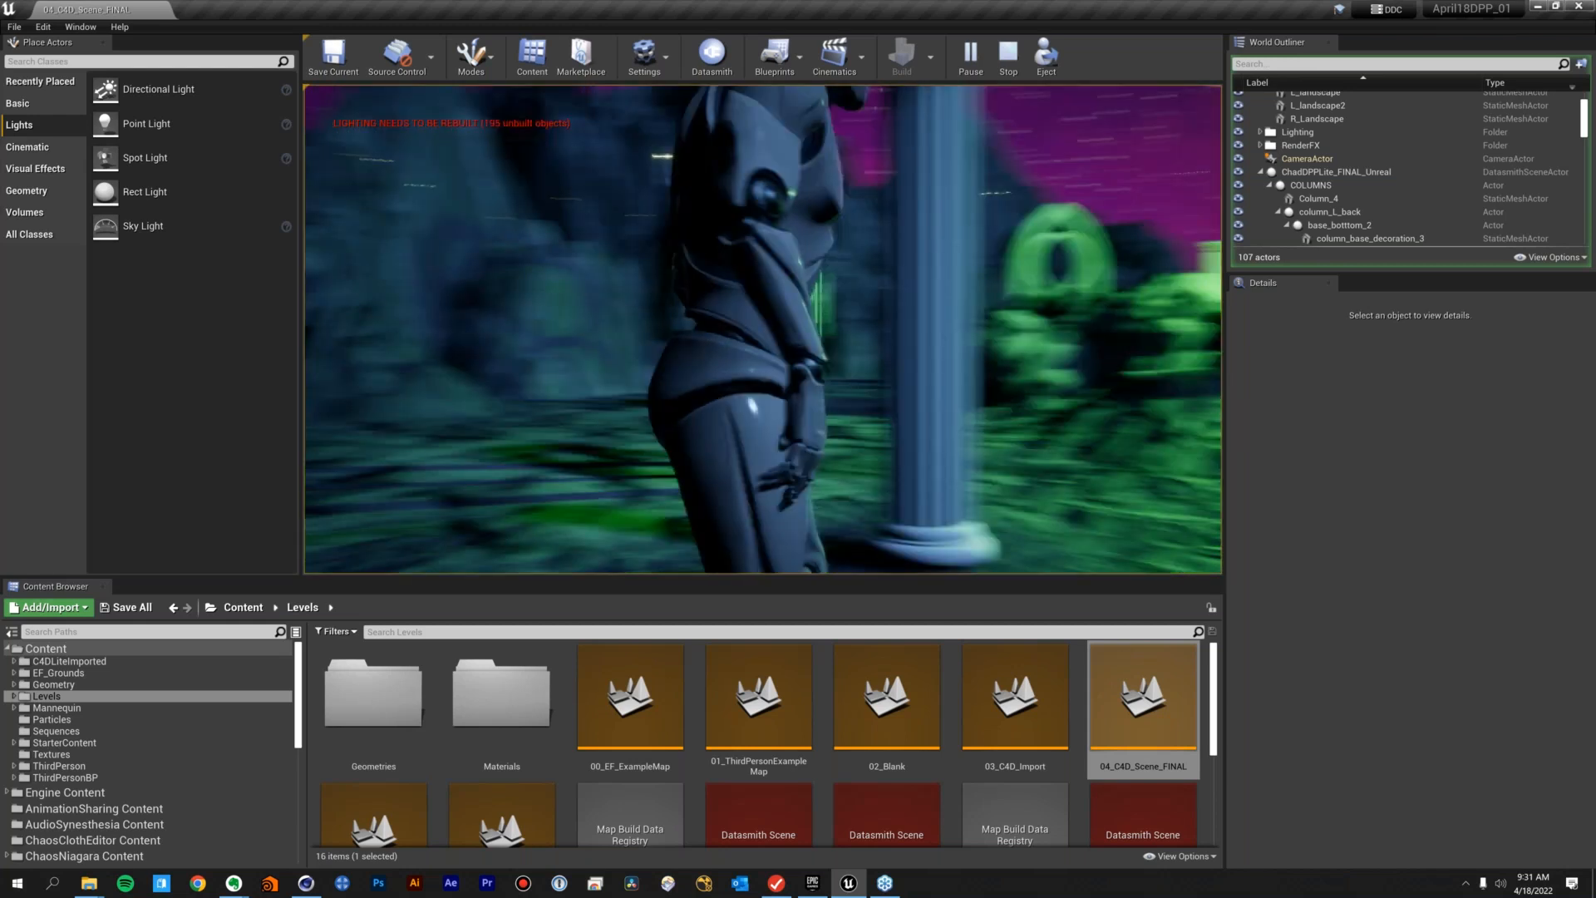
key("w")
key("s")
key("w")
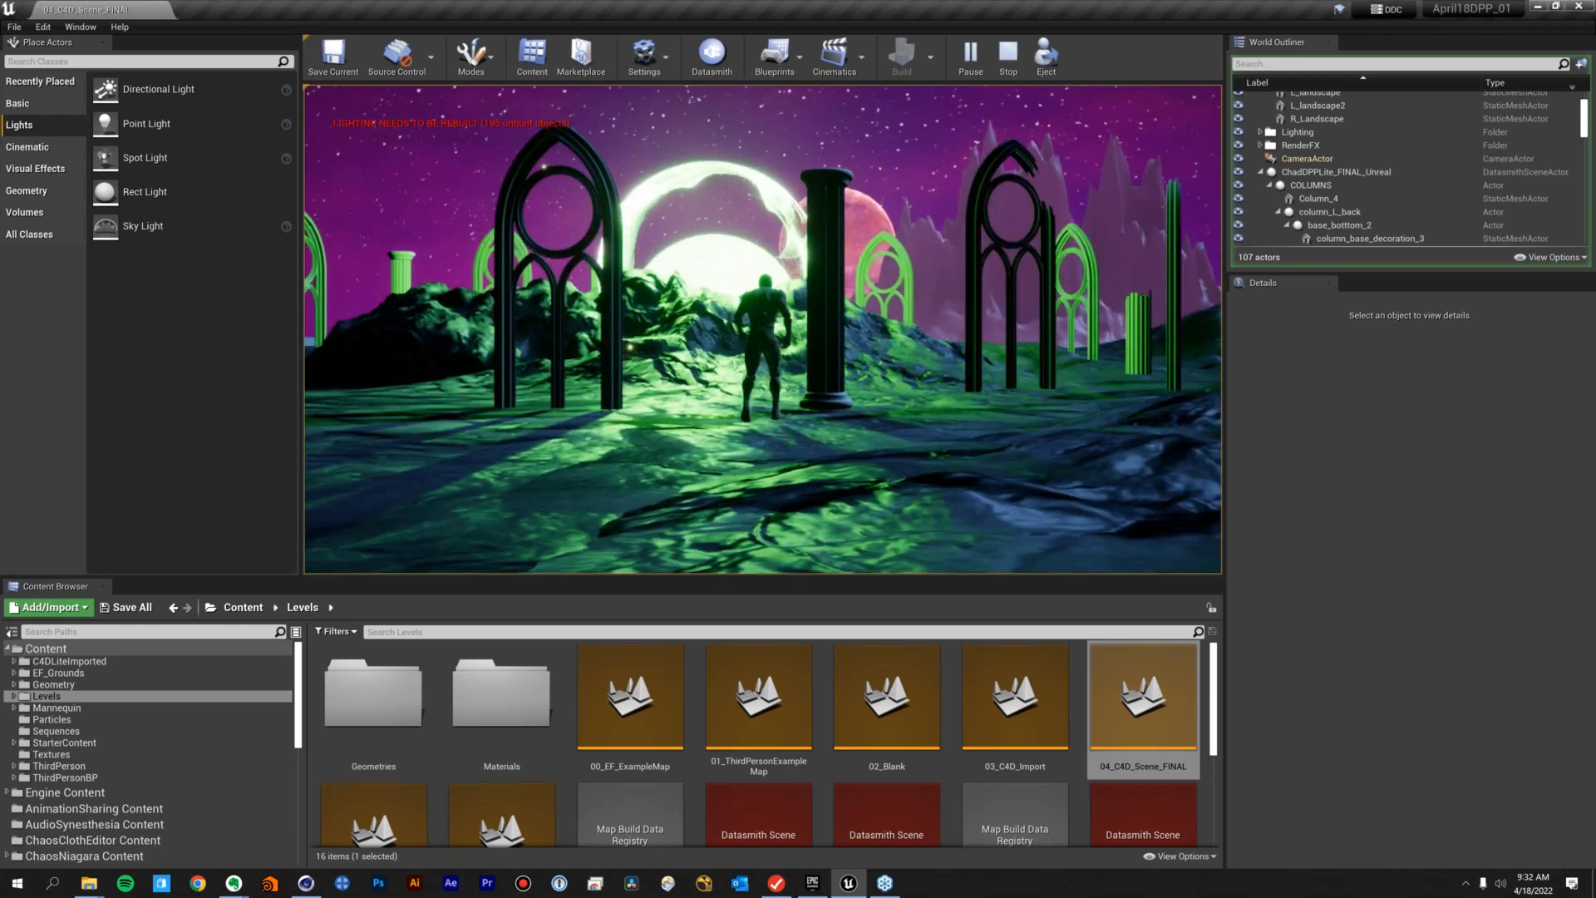
key("w")
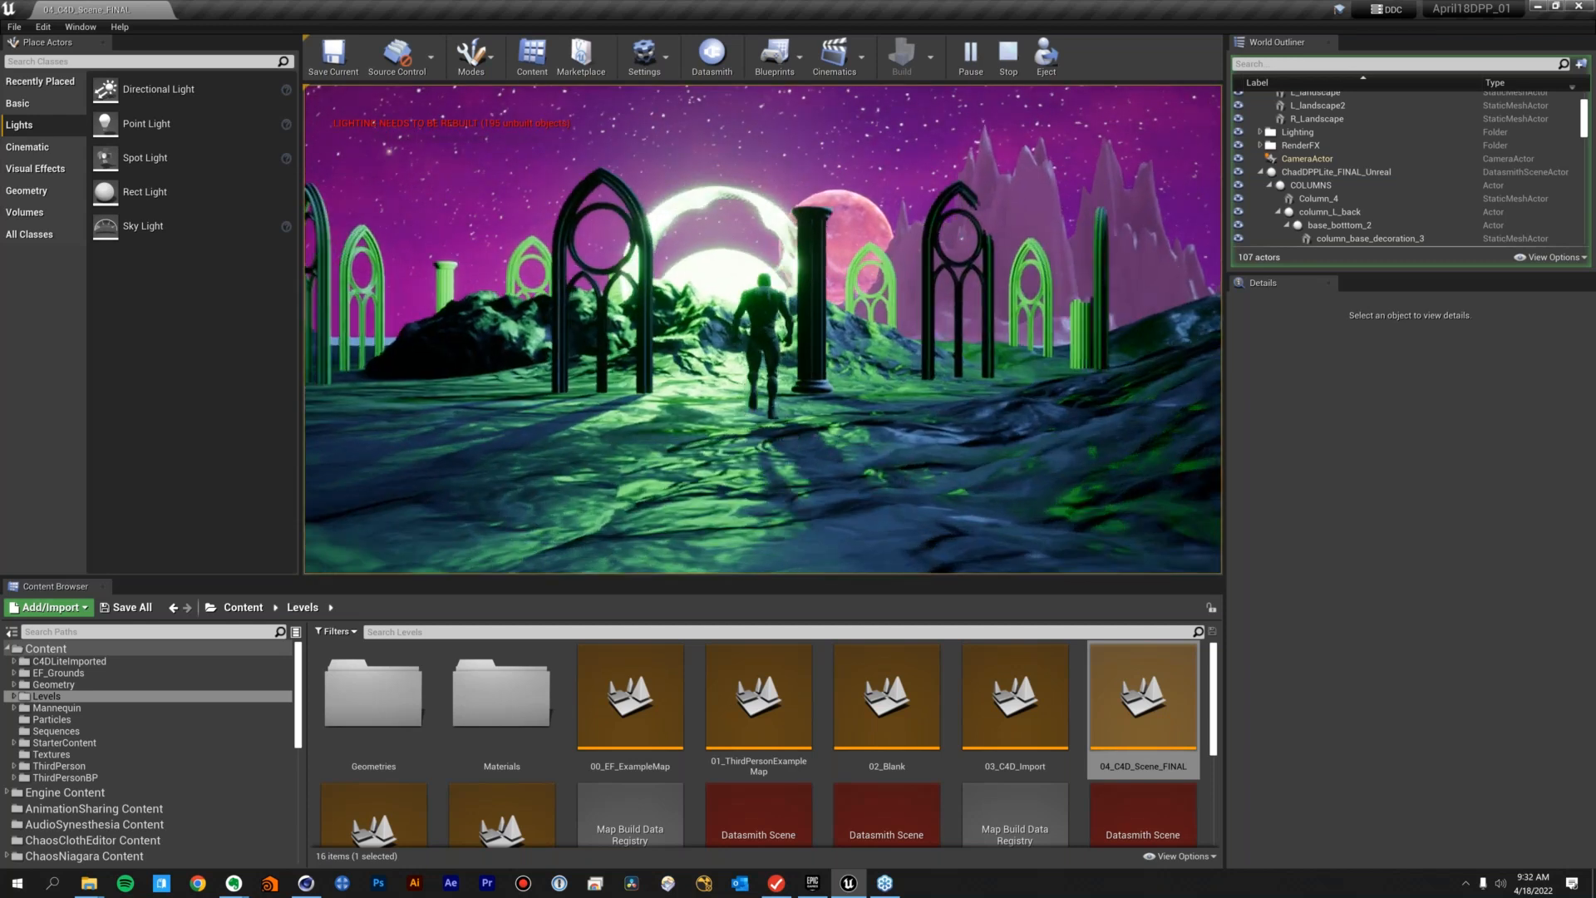
key("s")
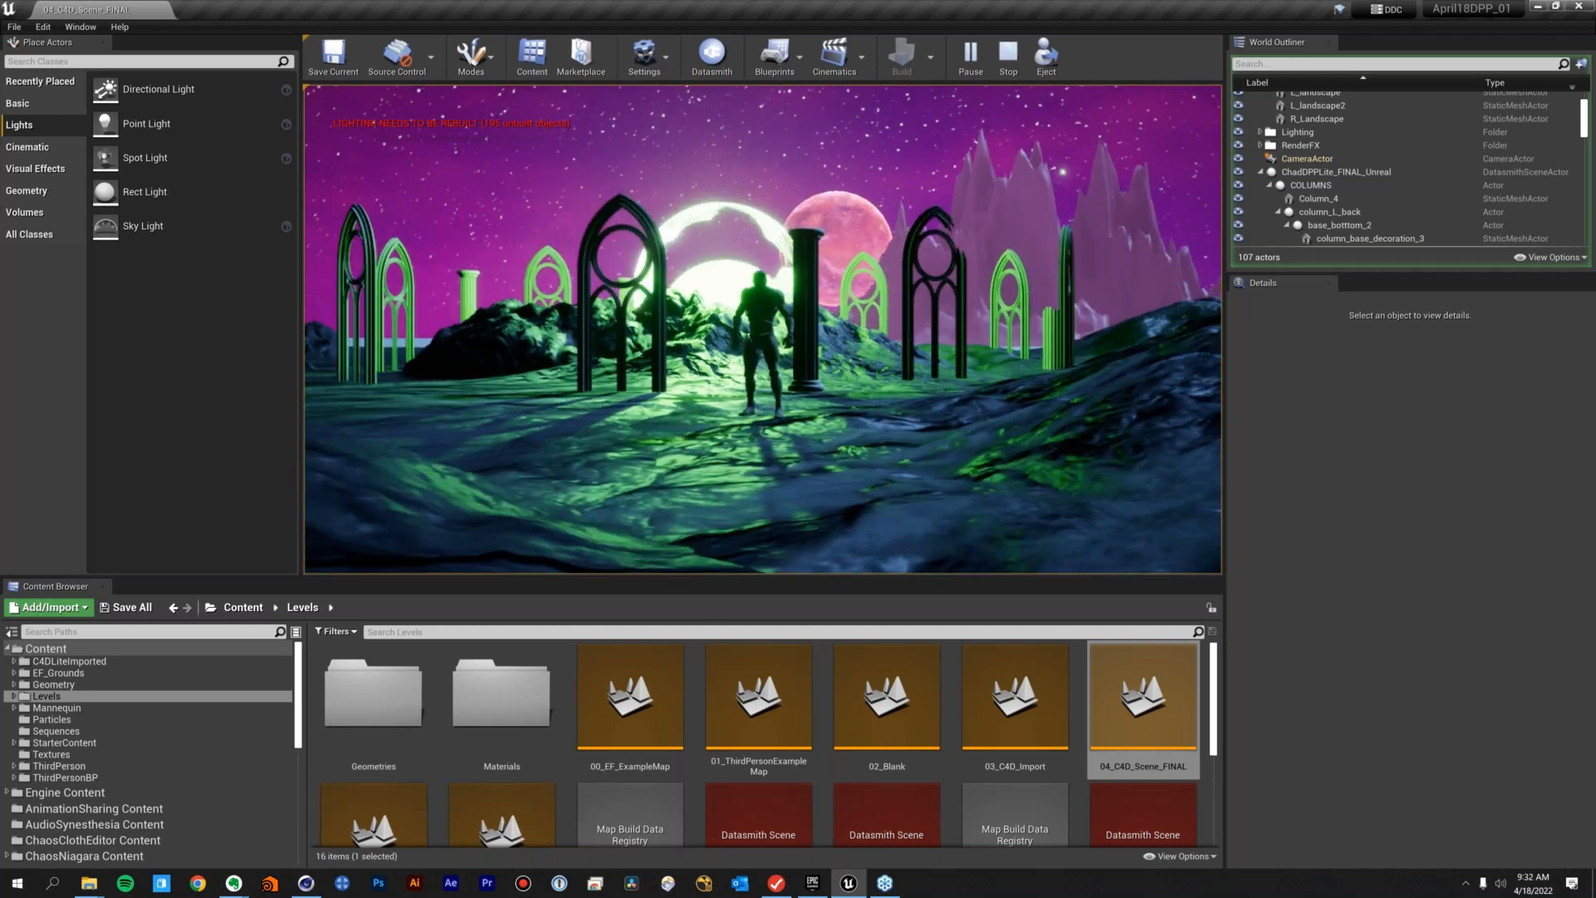
key("s")
key("d")
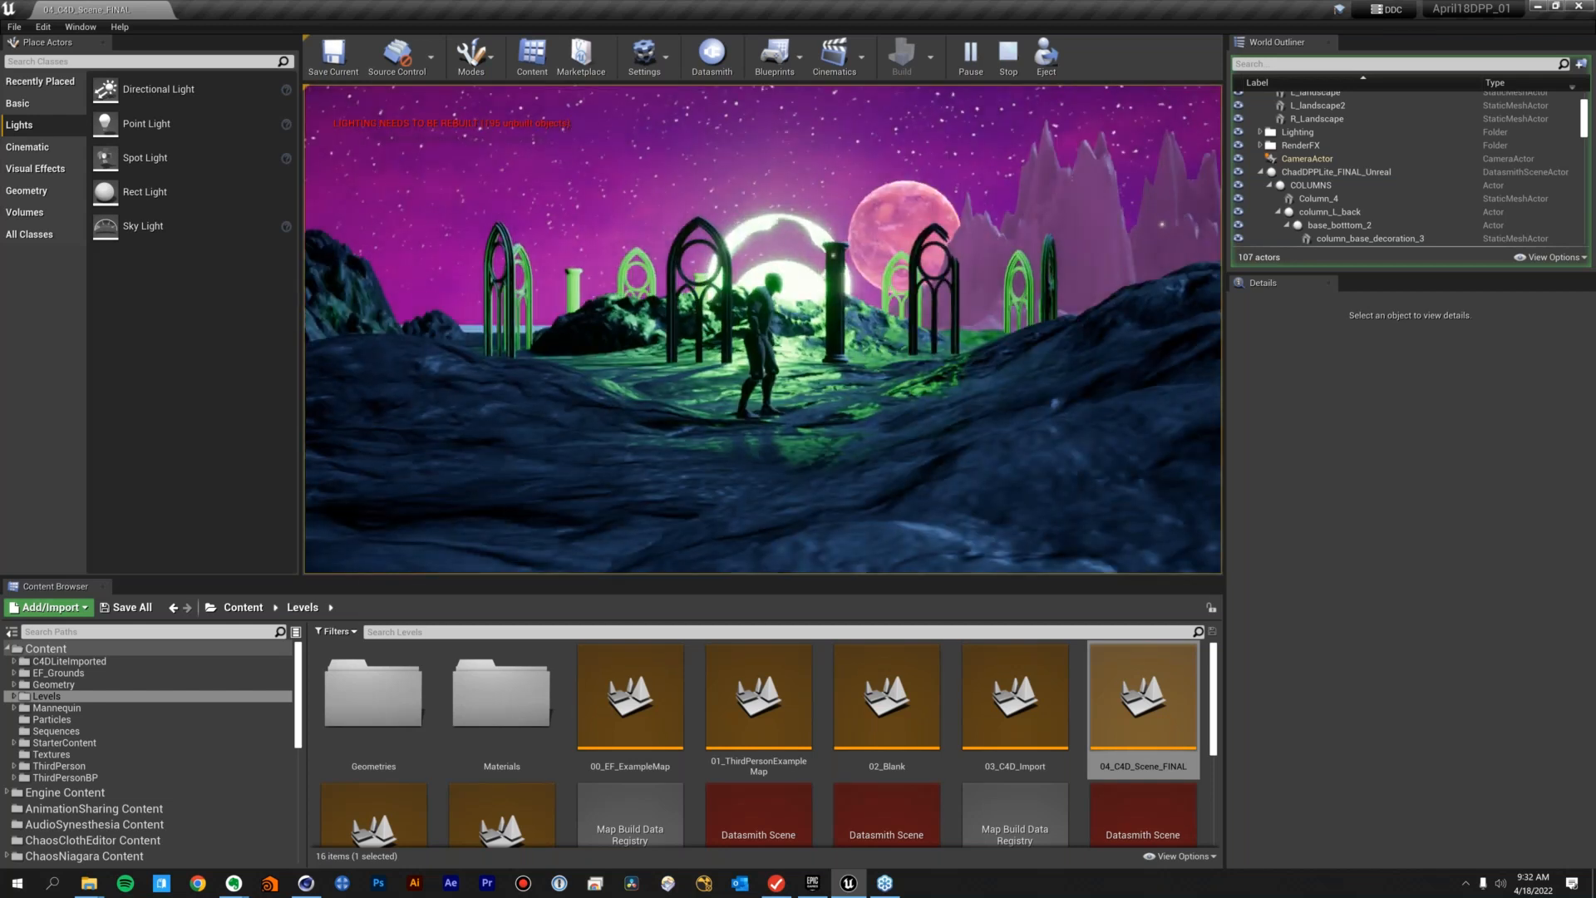
key("Escape")
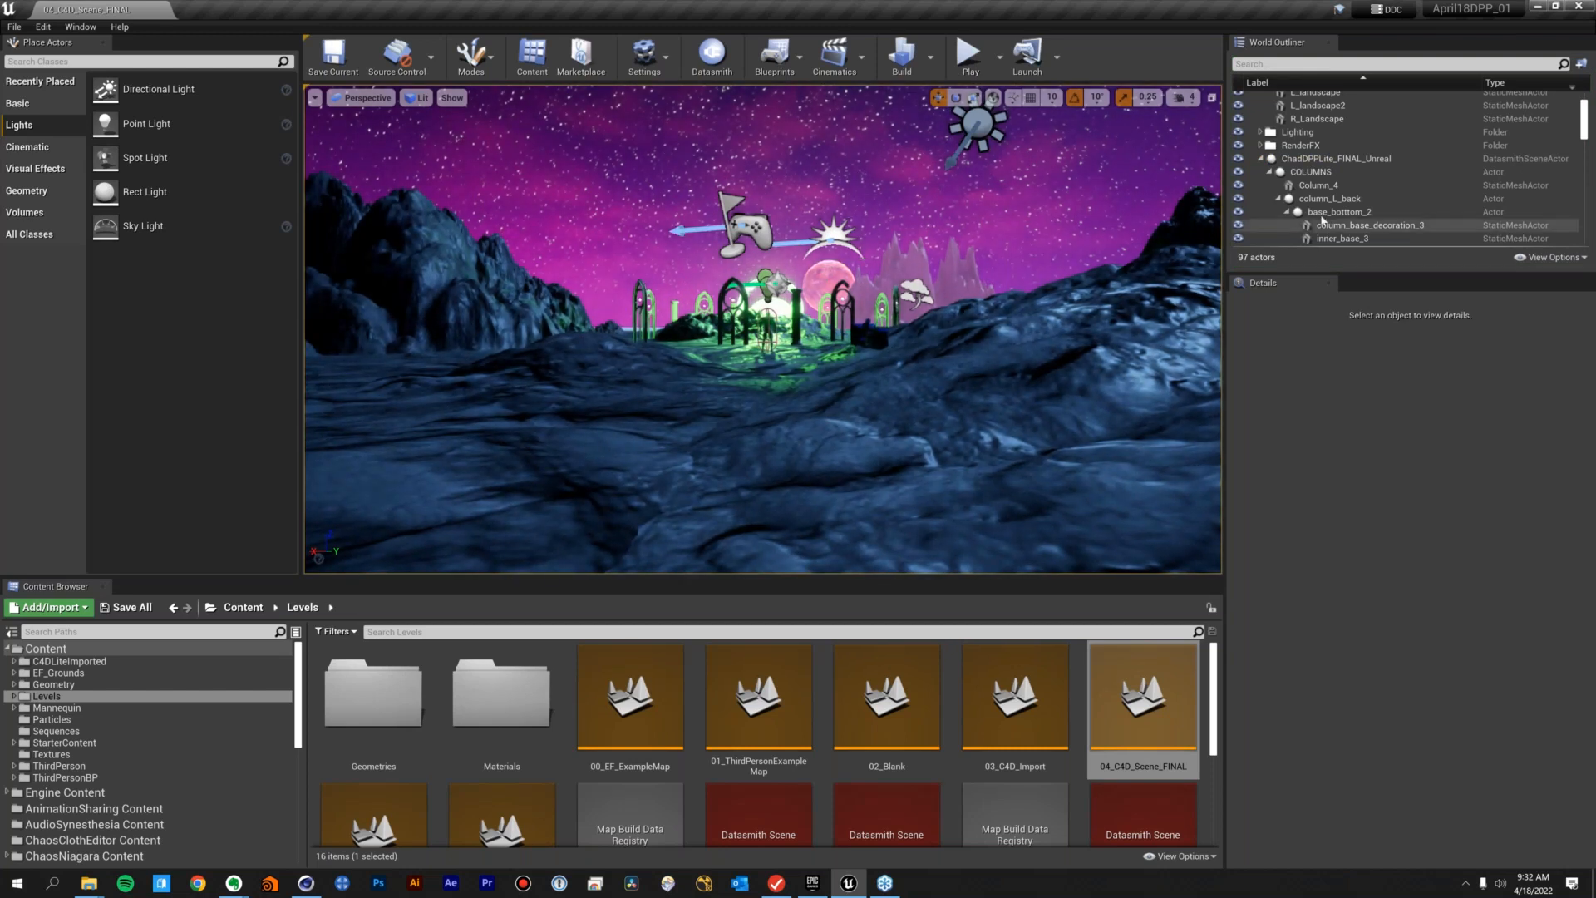
Browse the level's actors, look up "water" among the editor plugins, and close the plugin browser
scroll(1350, 190, "down", 2)
scroll(1350, 190, "up", 4)
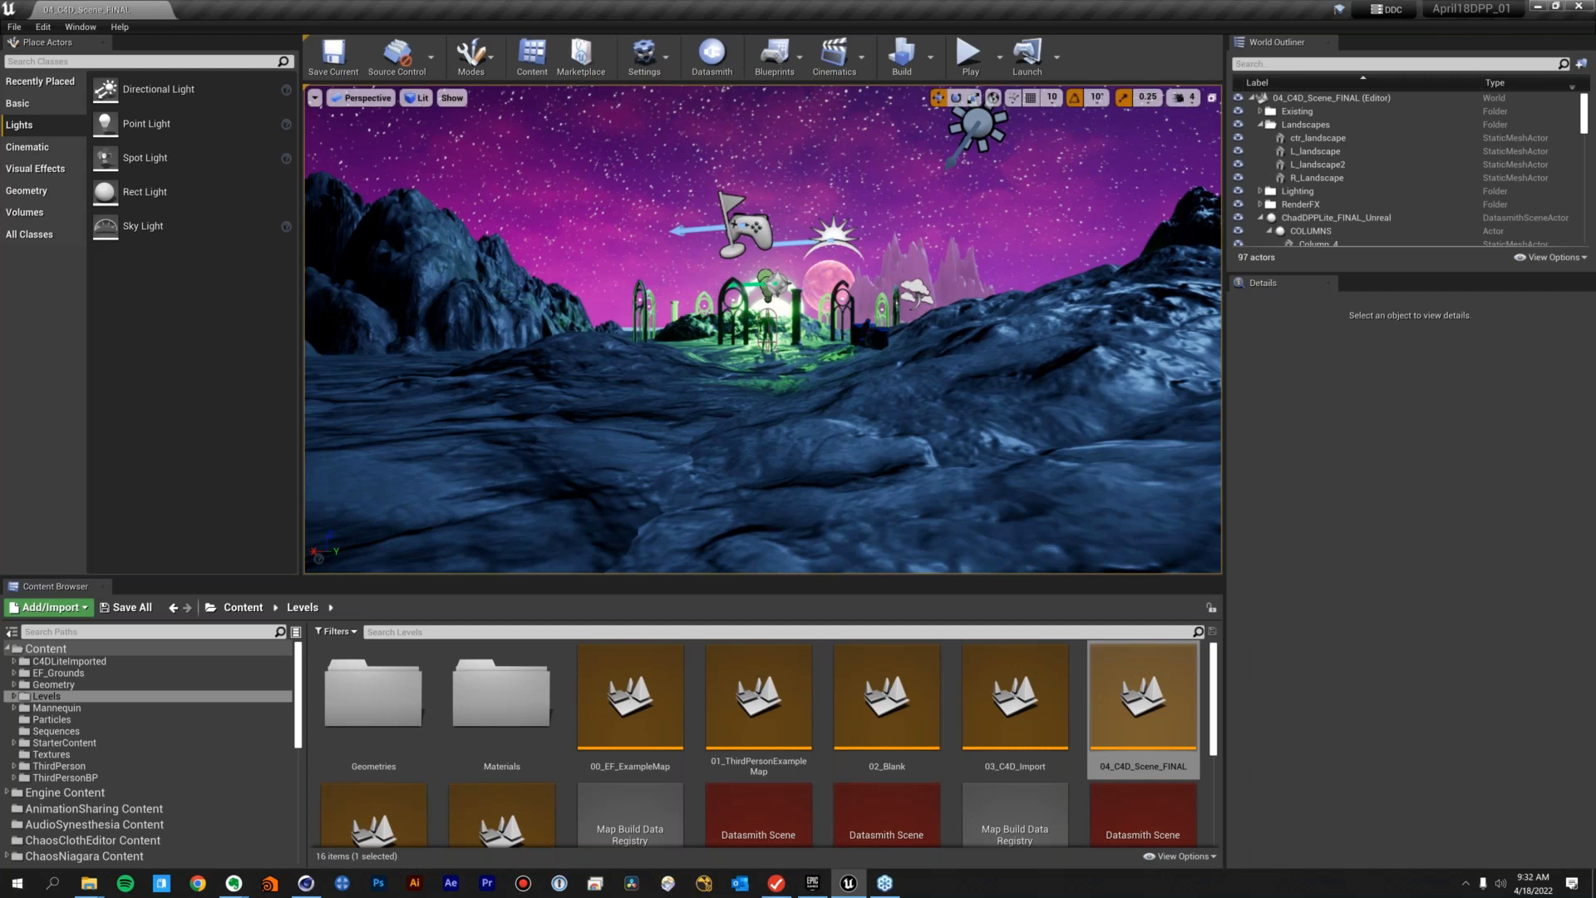
left_click(645, 57)
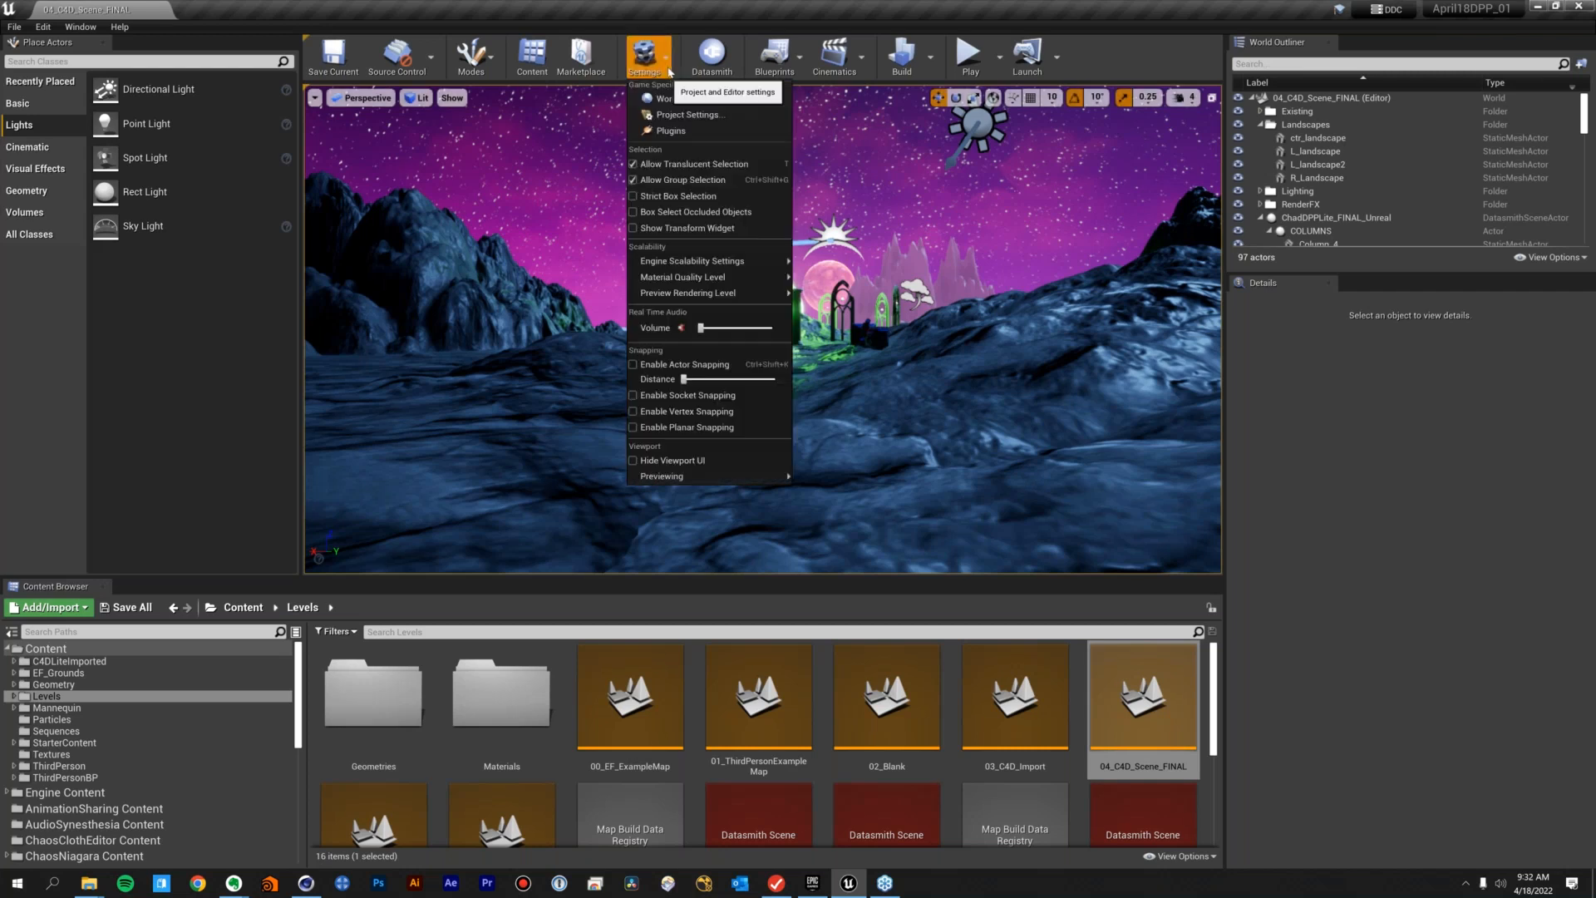
left_click(670, 130)
type("water")
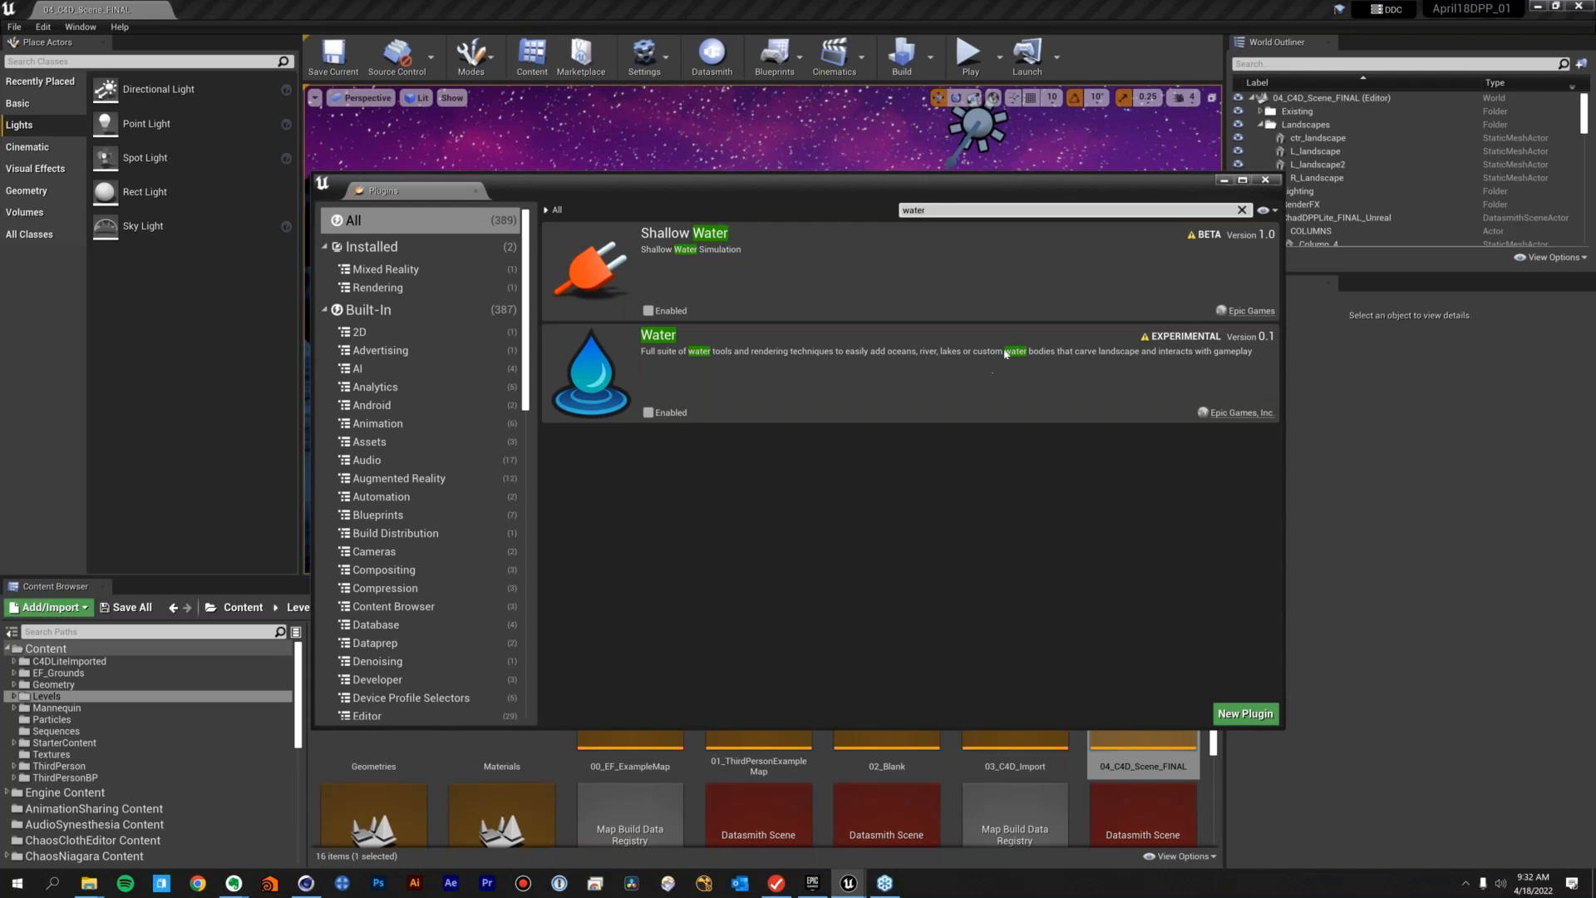
left_click(1265, 179)
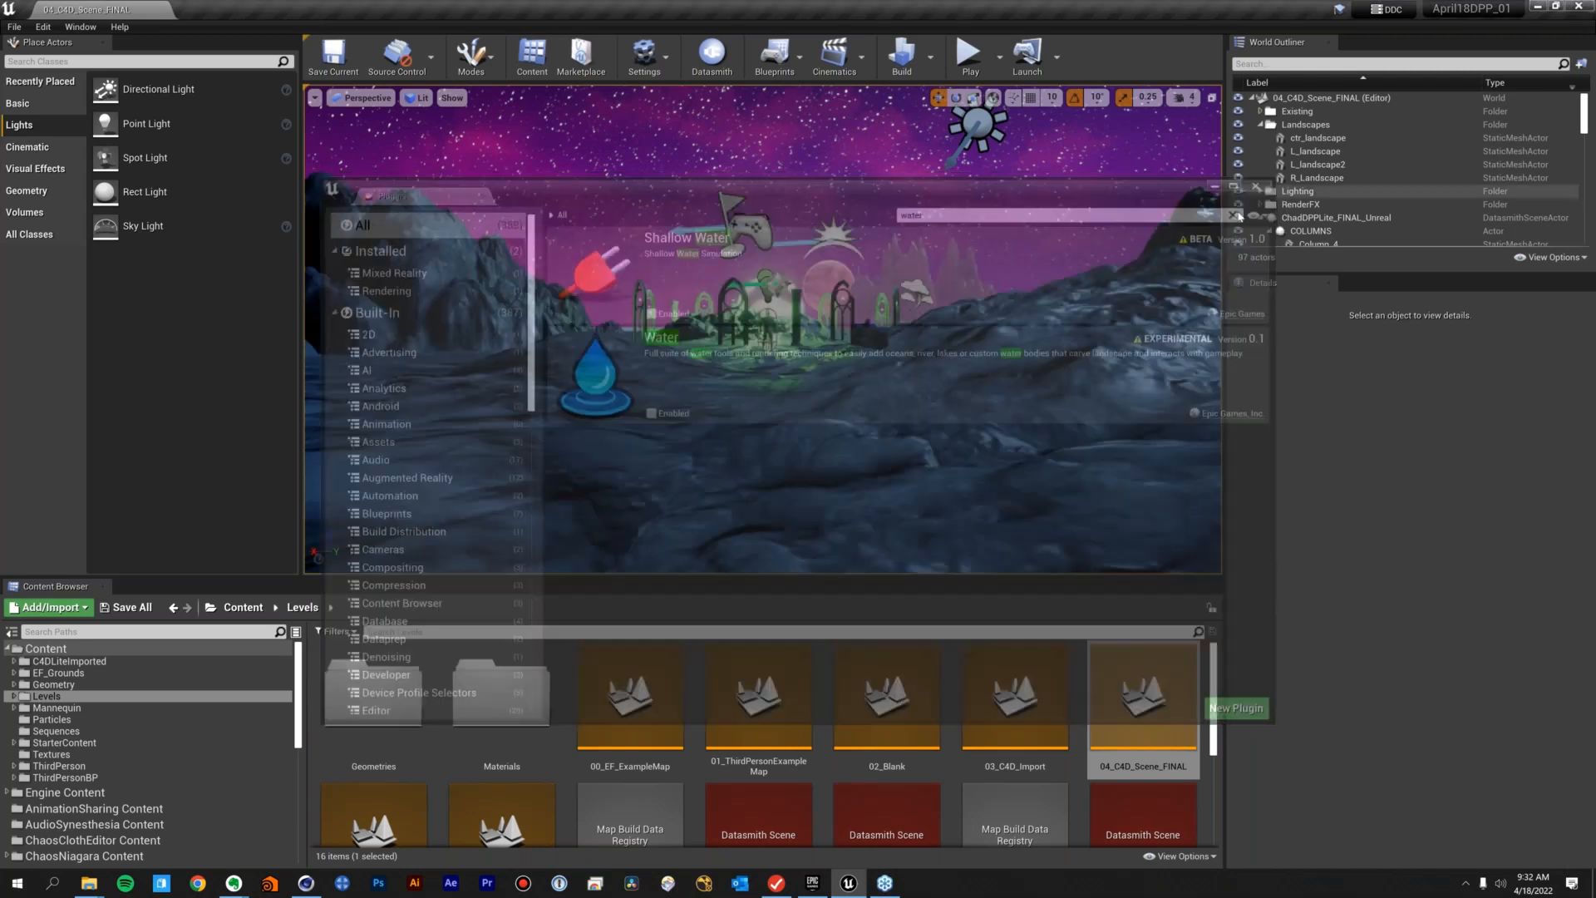
View the glowing sphere and arches up close, and open the NE_fairy_dust emitter from the Particles folder
left_click_drag(762, 329, 769, 362, "alt")
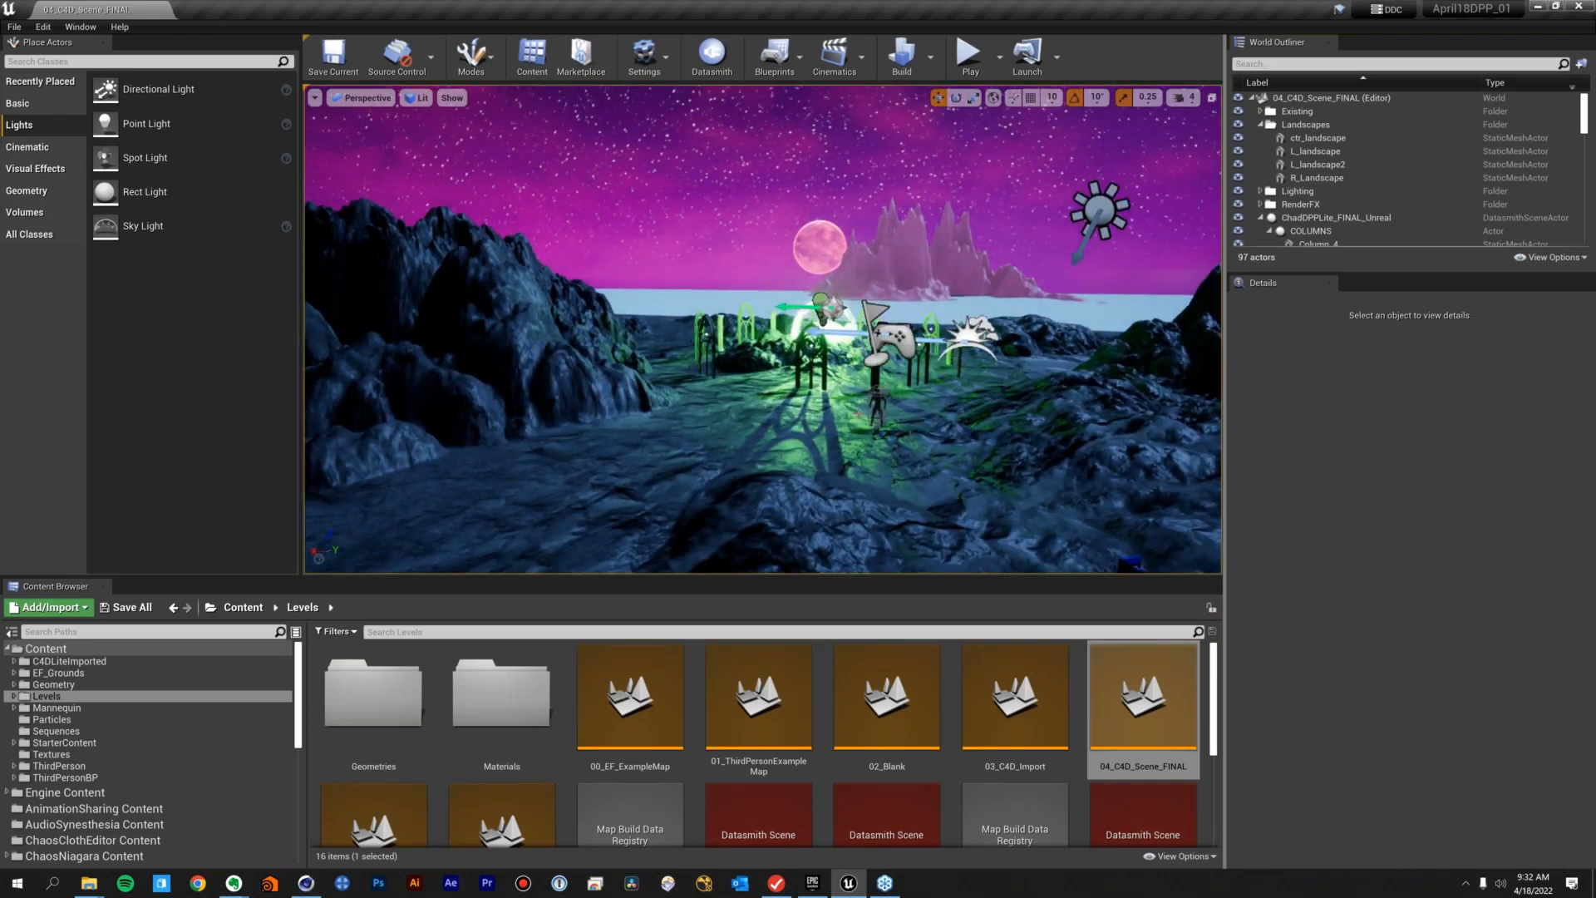
scroll(933, 449, "up", 3)
scroll(896, 369, "up", 2)
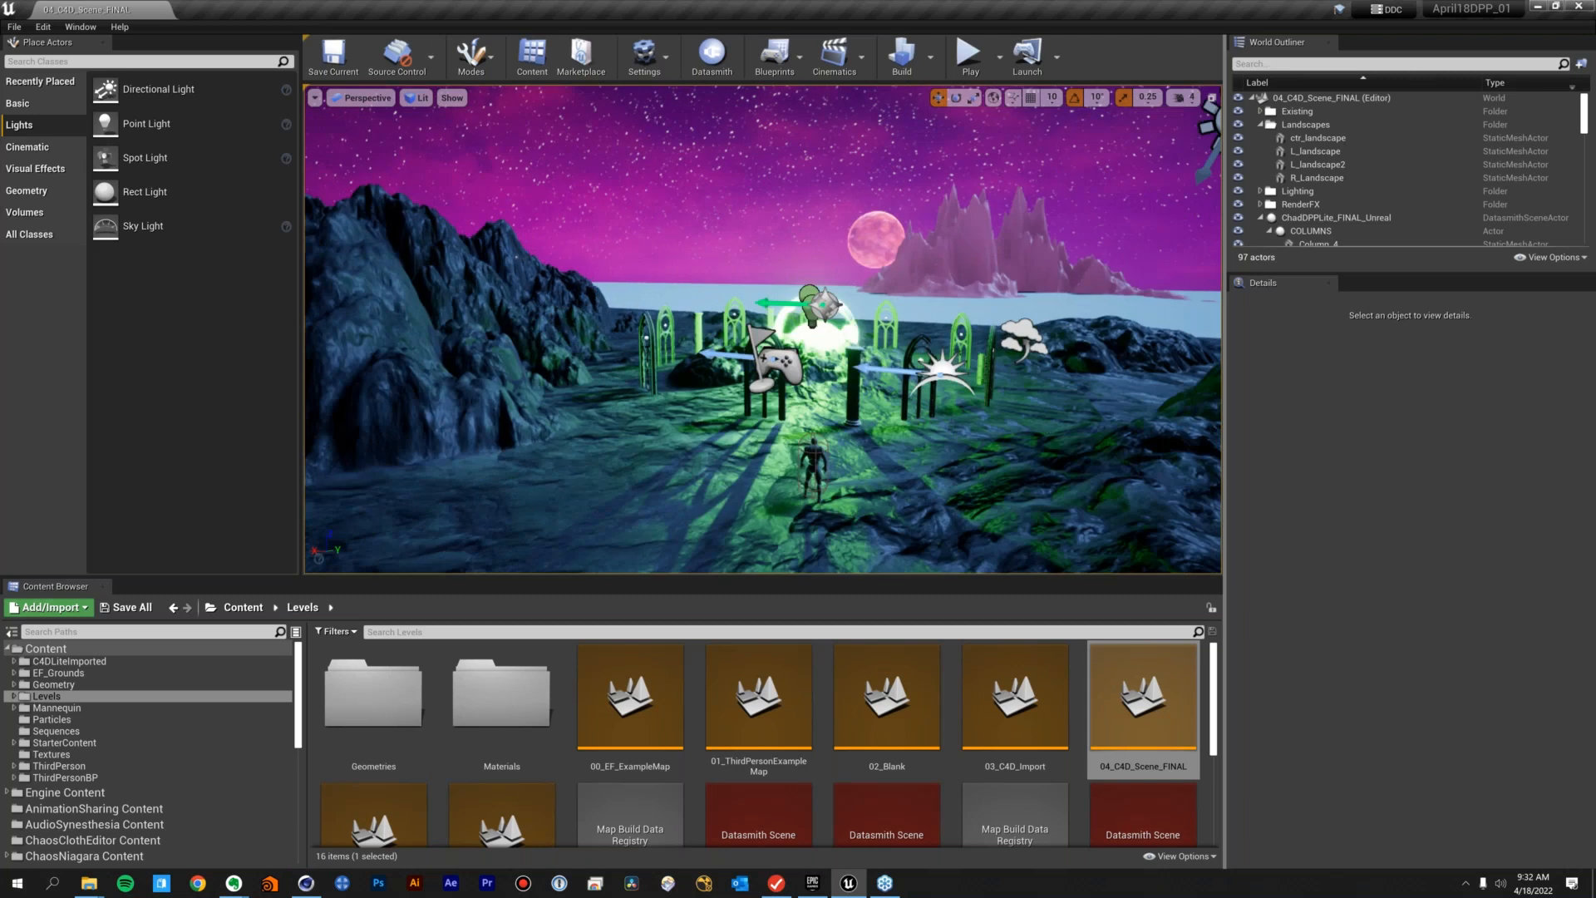
scroll(896, 369, "up", 3)
left_click_drag(853, 416, 896, 369, "alt")
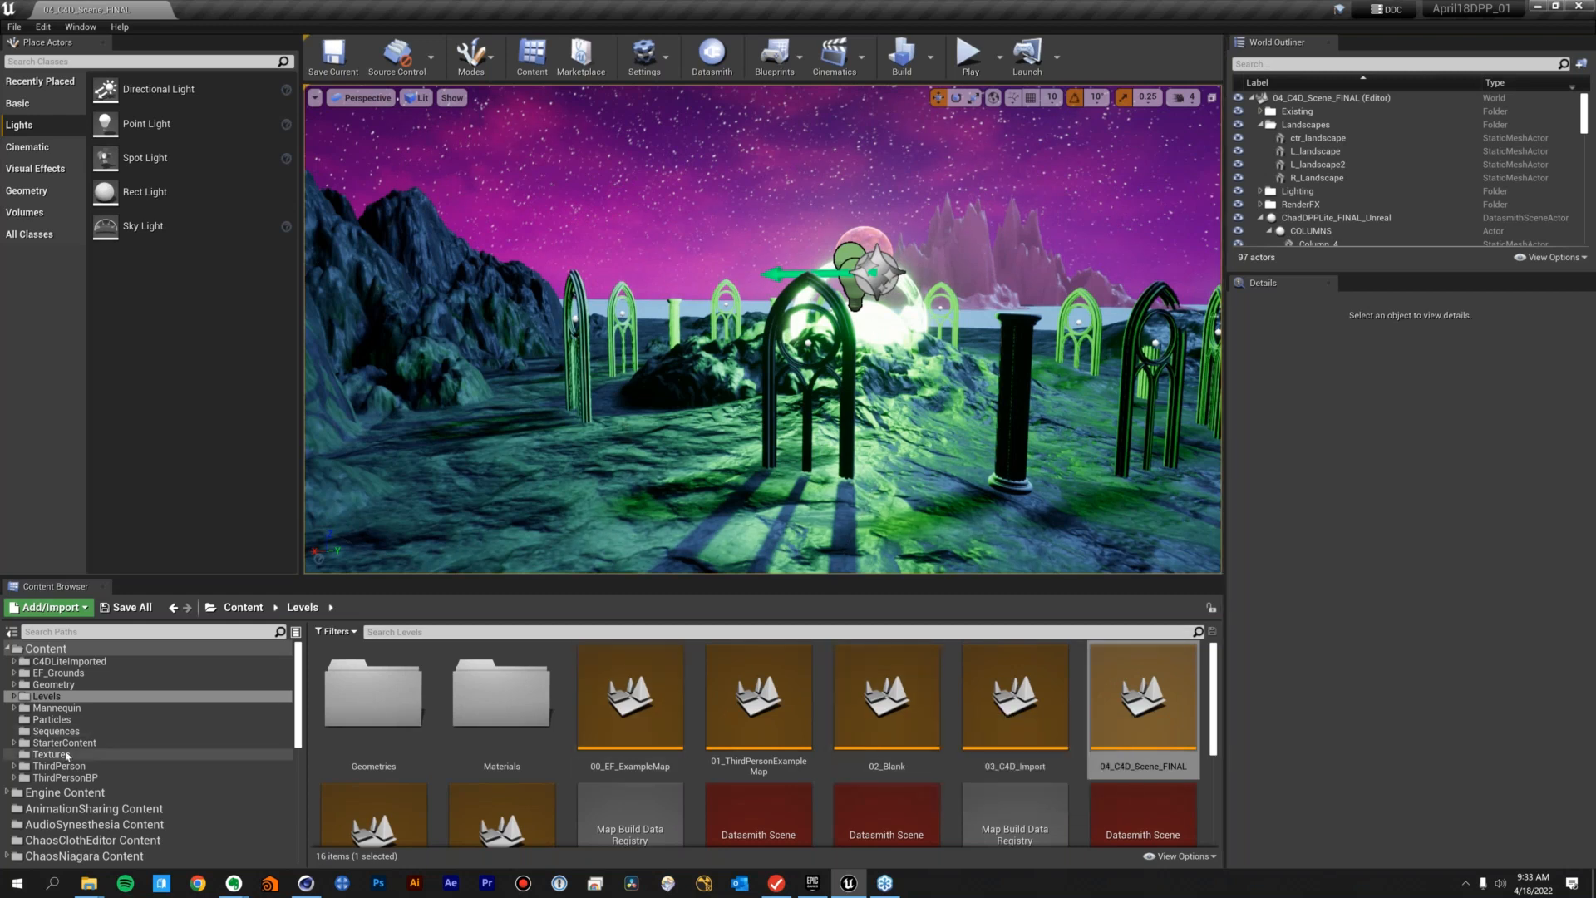
left_click(52, 719)
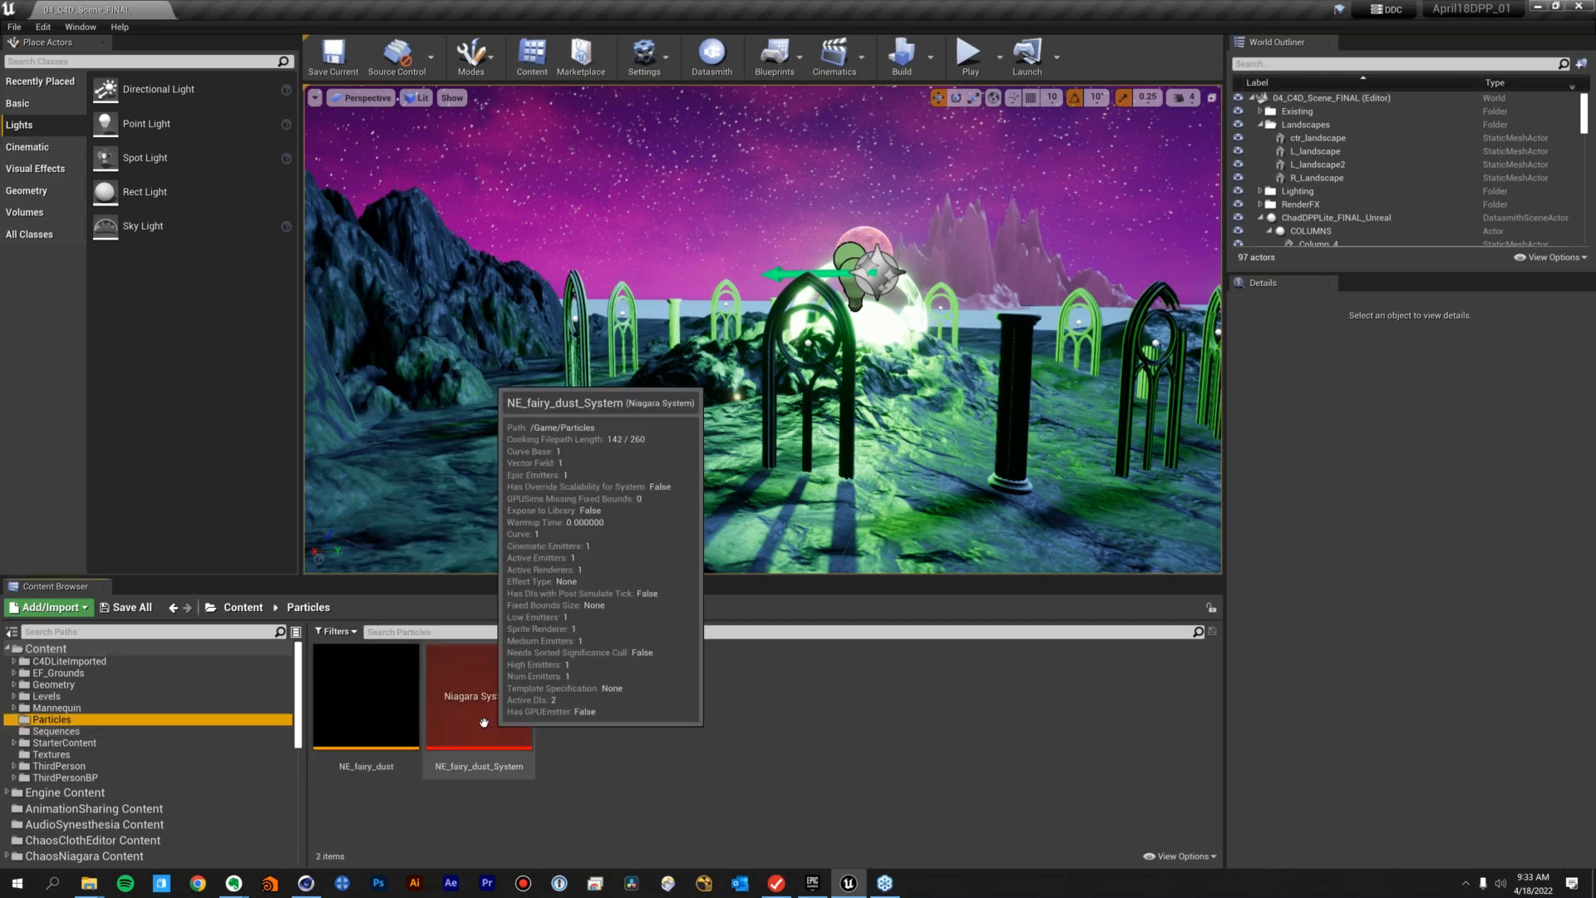
double_click(369, 726)
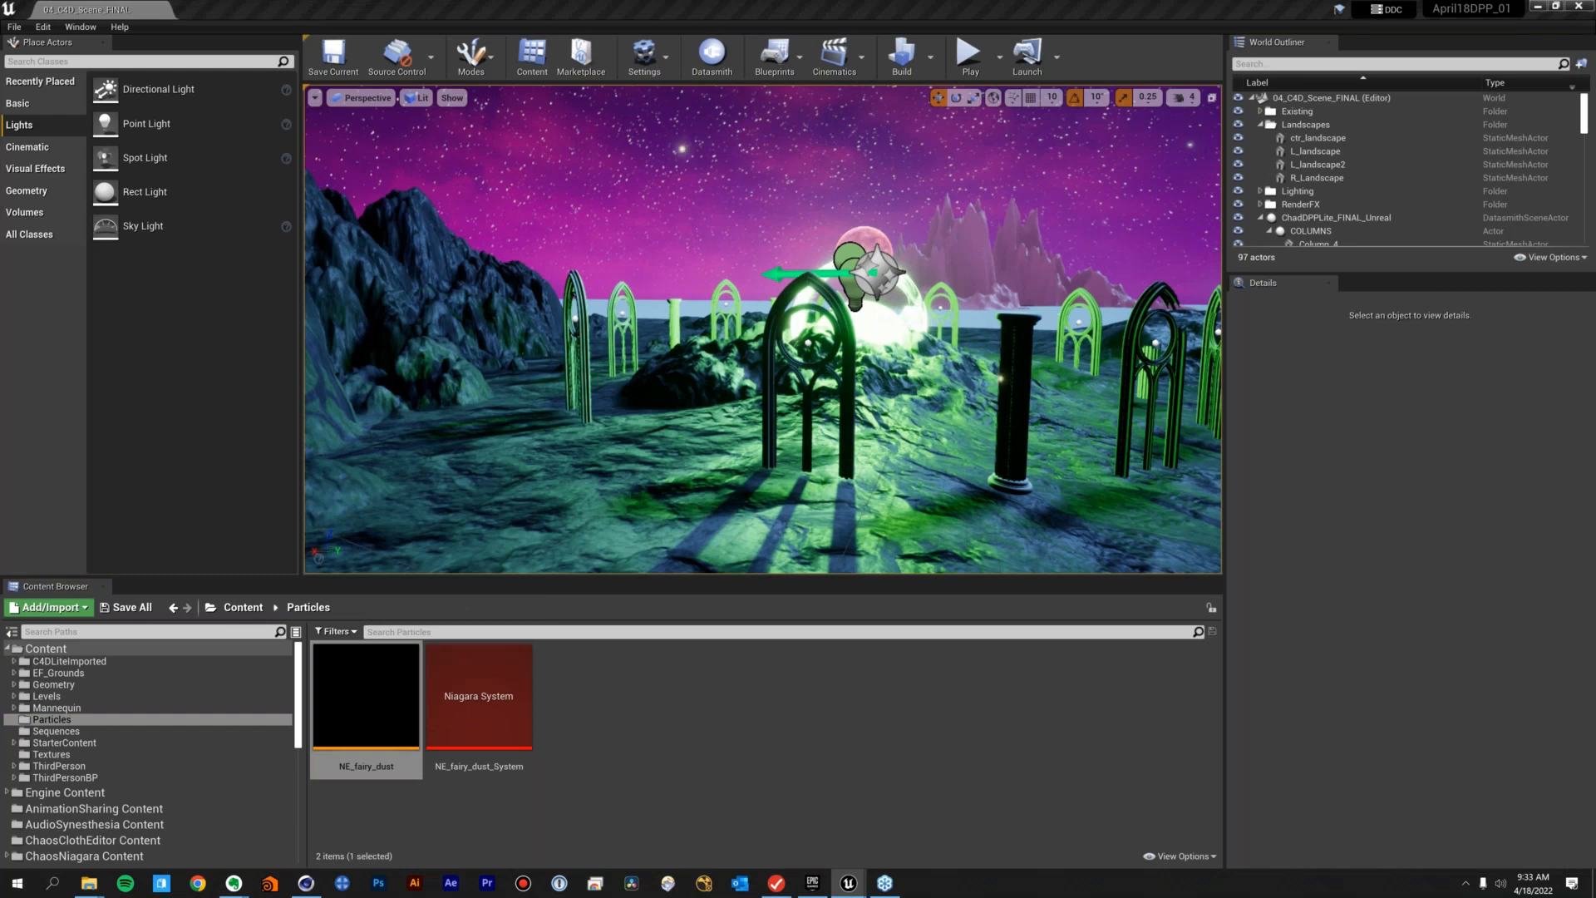
Widen the NE_fairy_dust emitter editor to inspect its modules and preview, pause the simulation, and close the editor
left_click_drag(1062, 83, 502, 70)
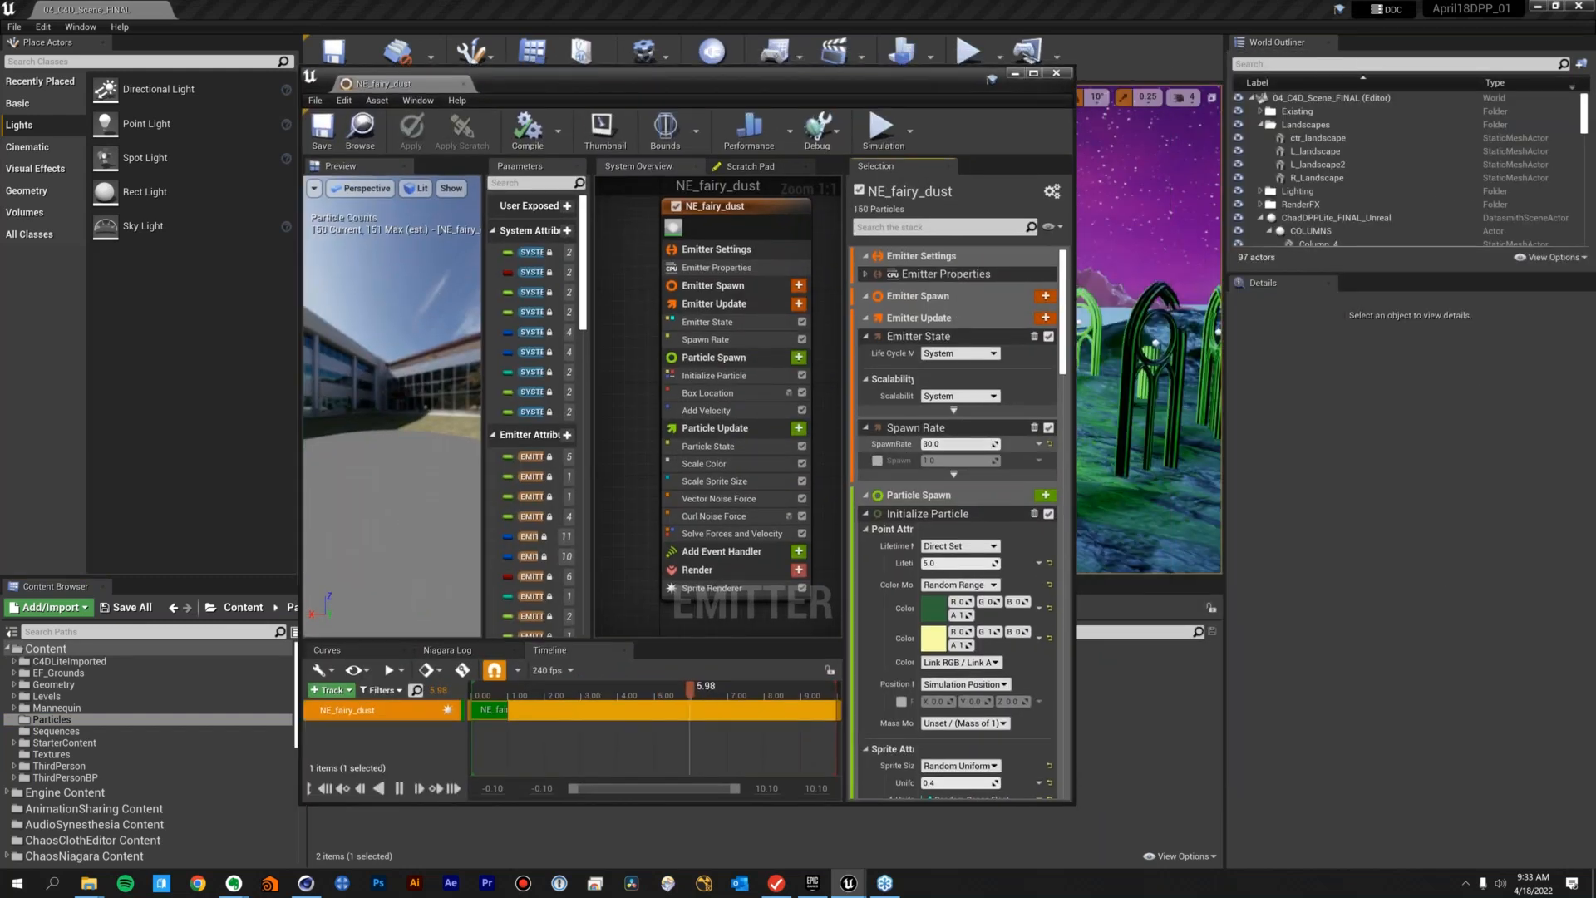
left_click_drag(1074, 436, 1387, 437)
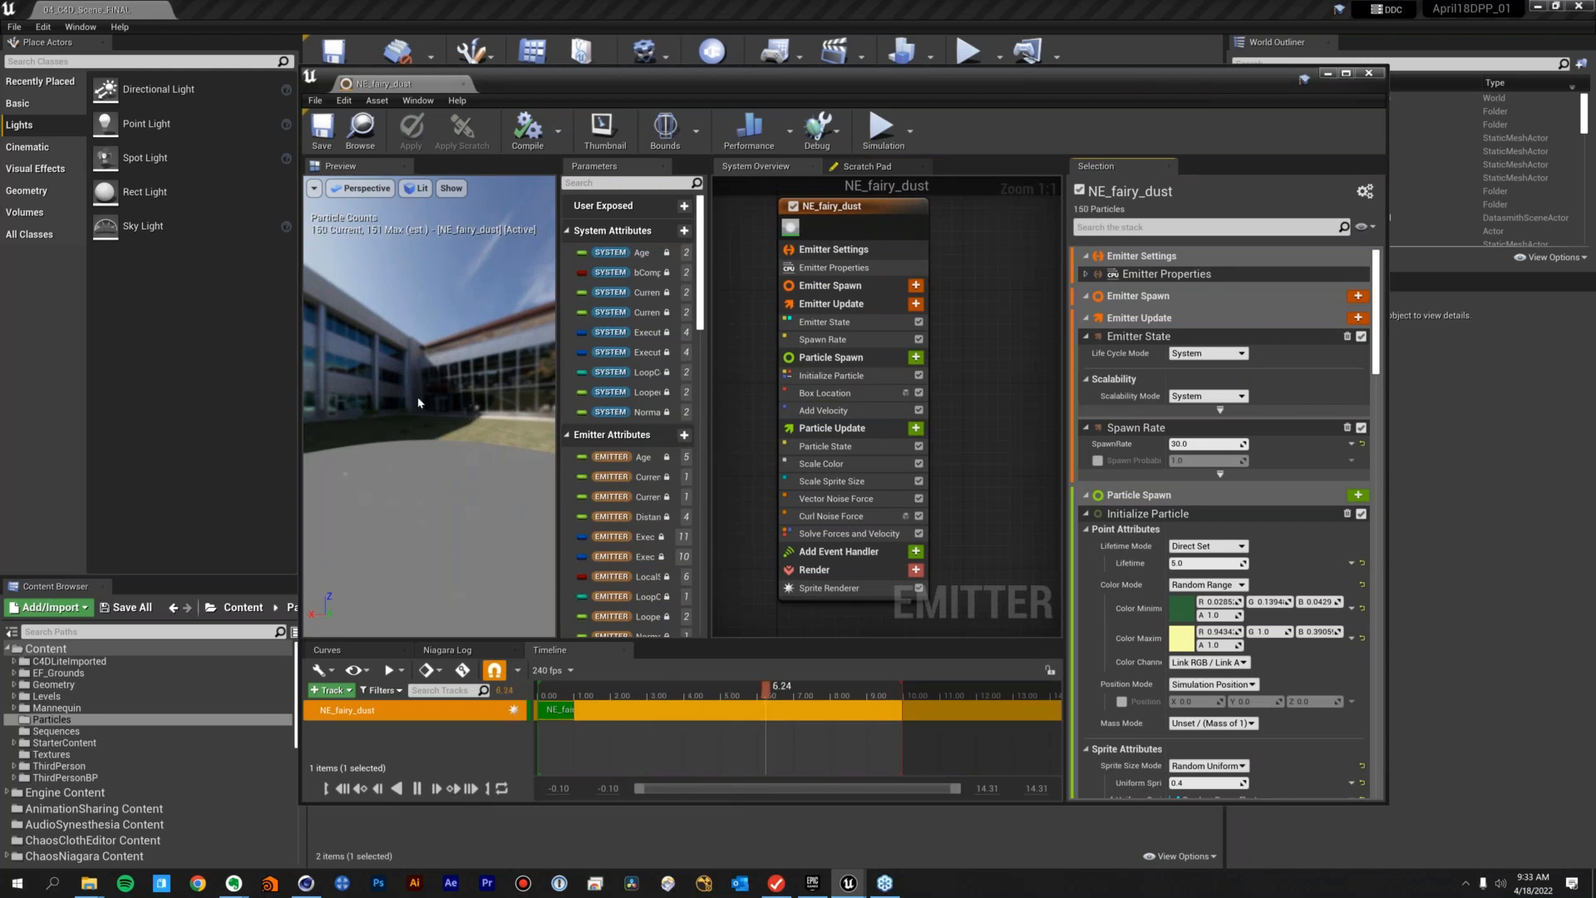
left_click(419, 791)
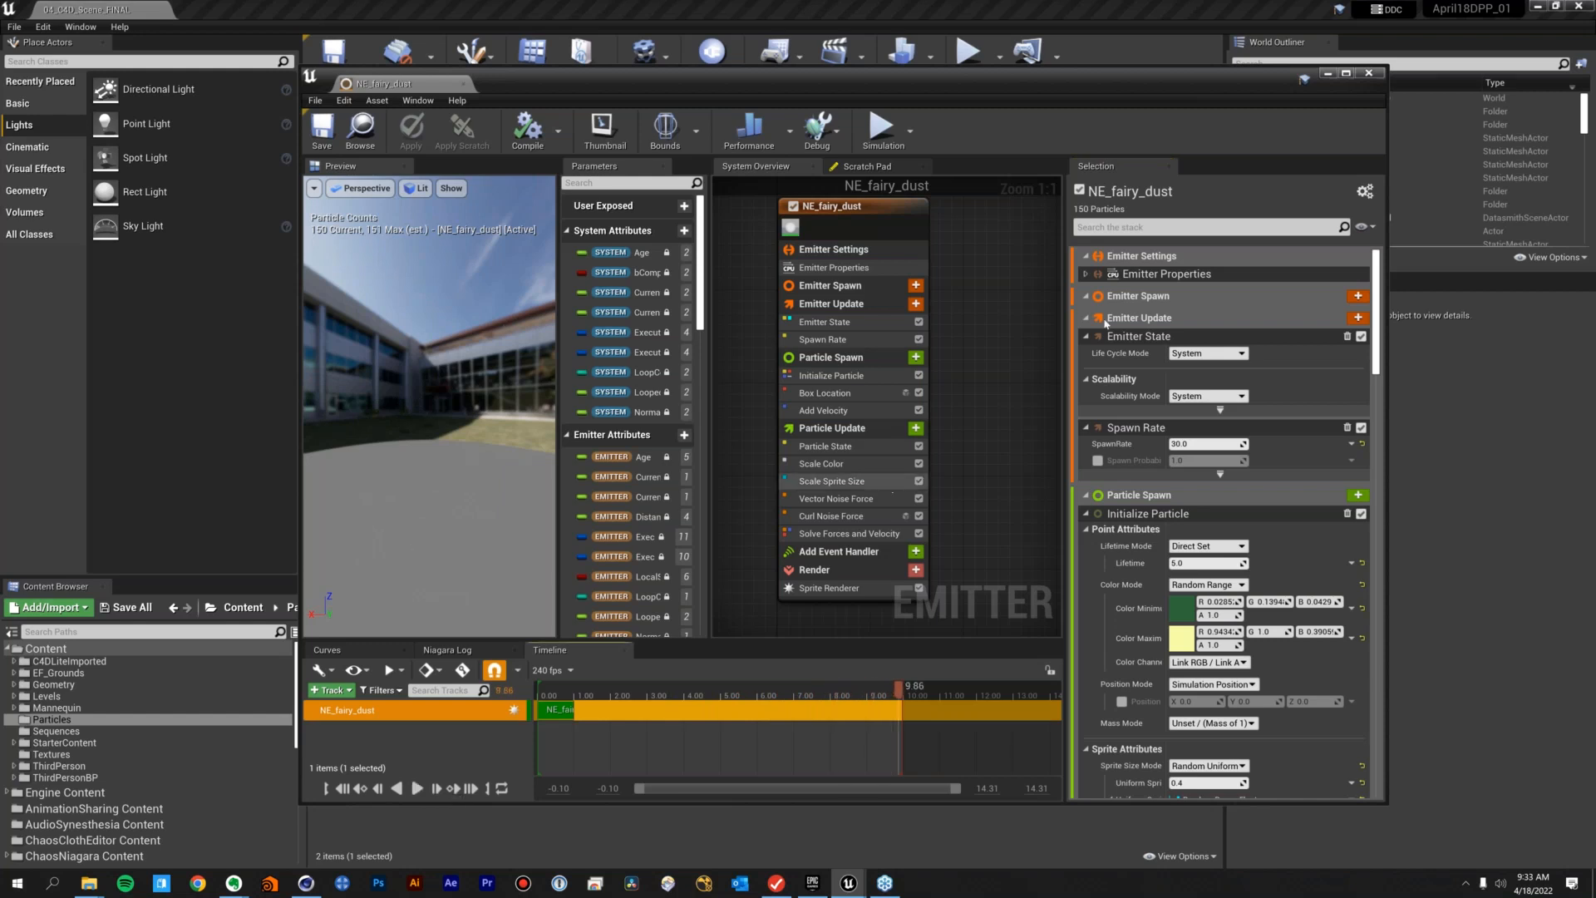
left_click(1369, 74)
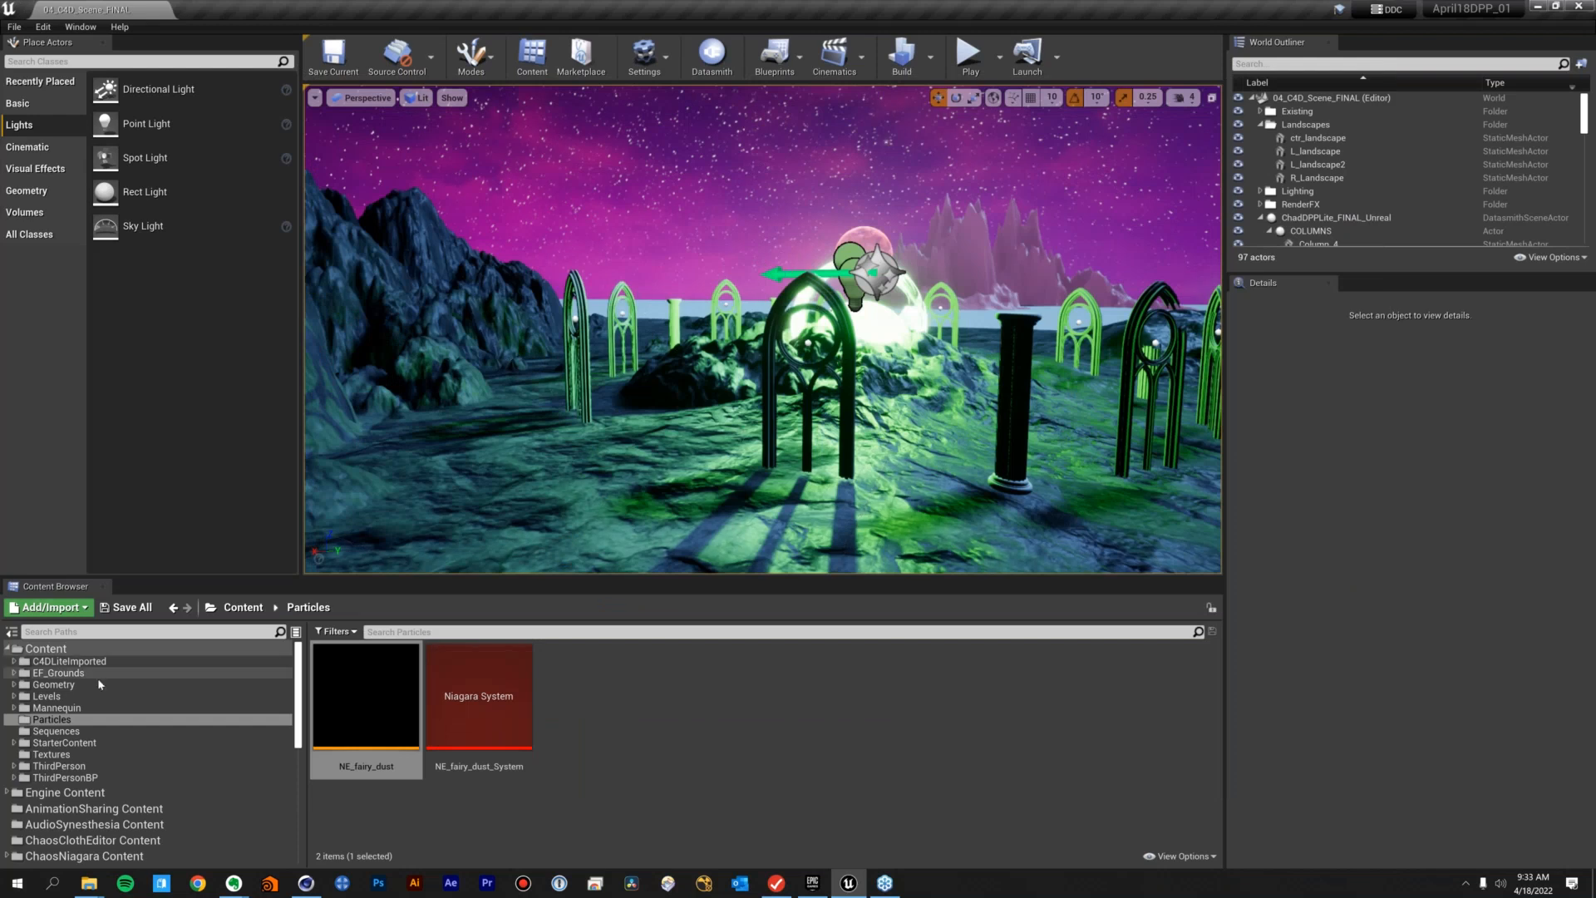
Show the contents of the Levels folder, play the level, and run the character toward the arches and rocks
left_click(75, 696)
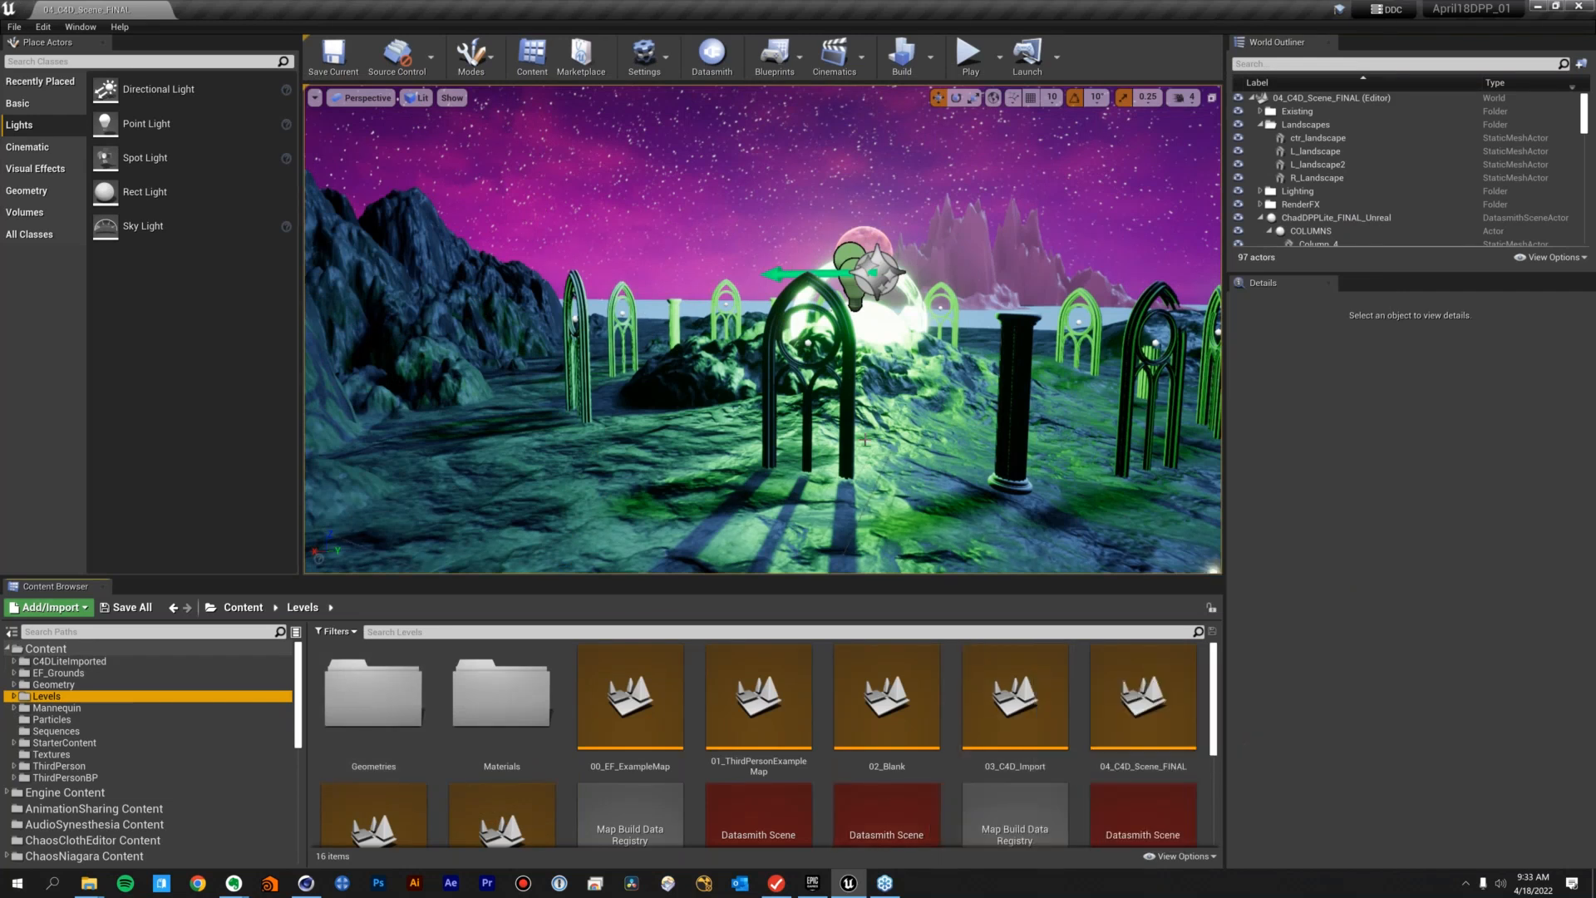
scroll(864, 441, "down", 4)
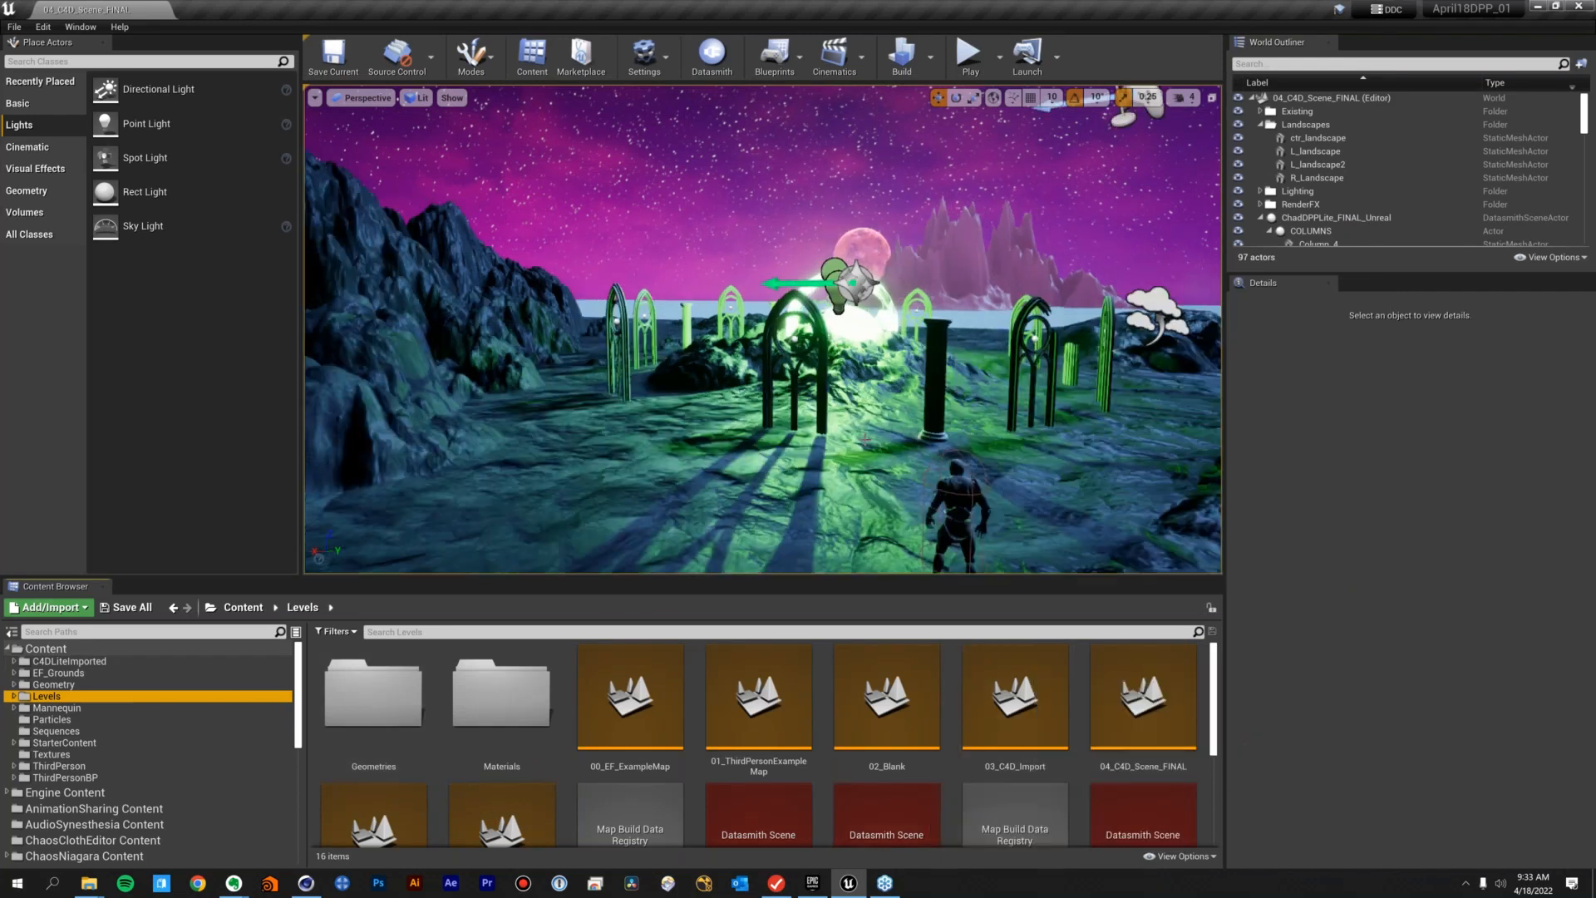
left_click(969, 53)
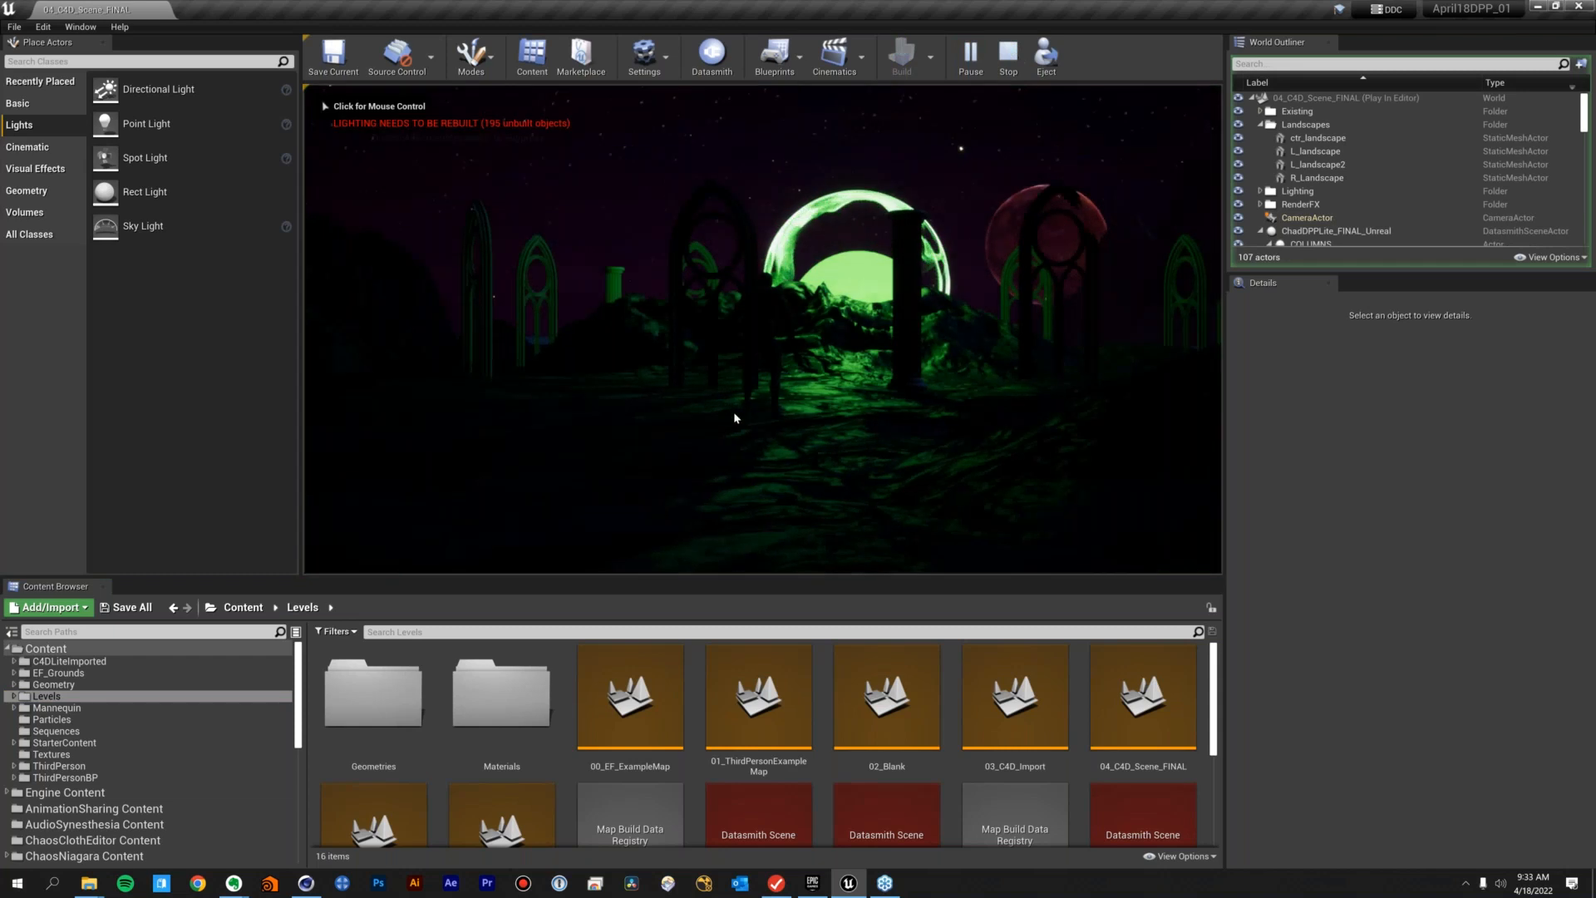
left_click(706, 346)
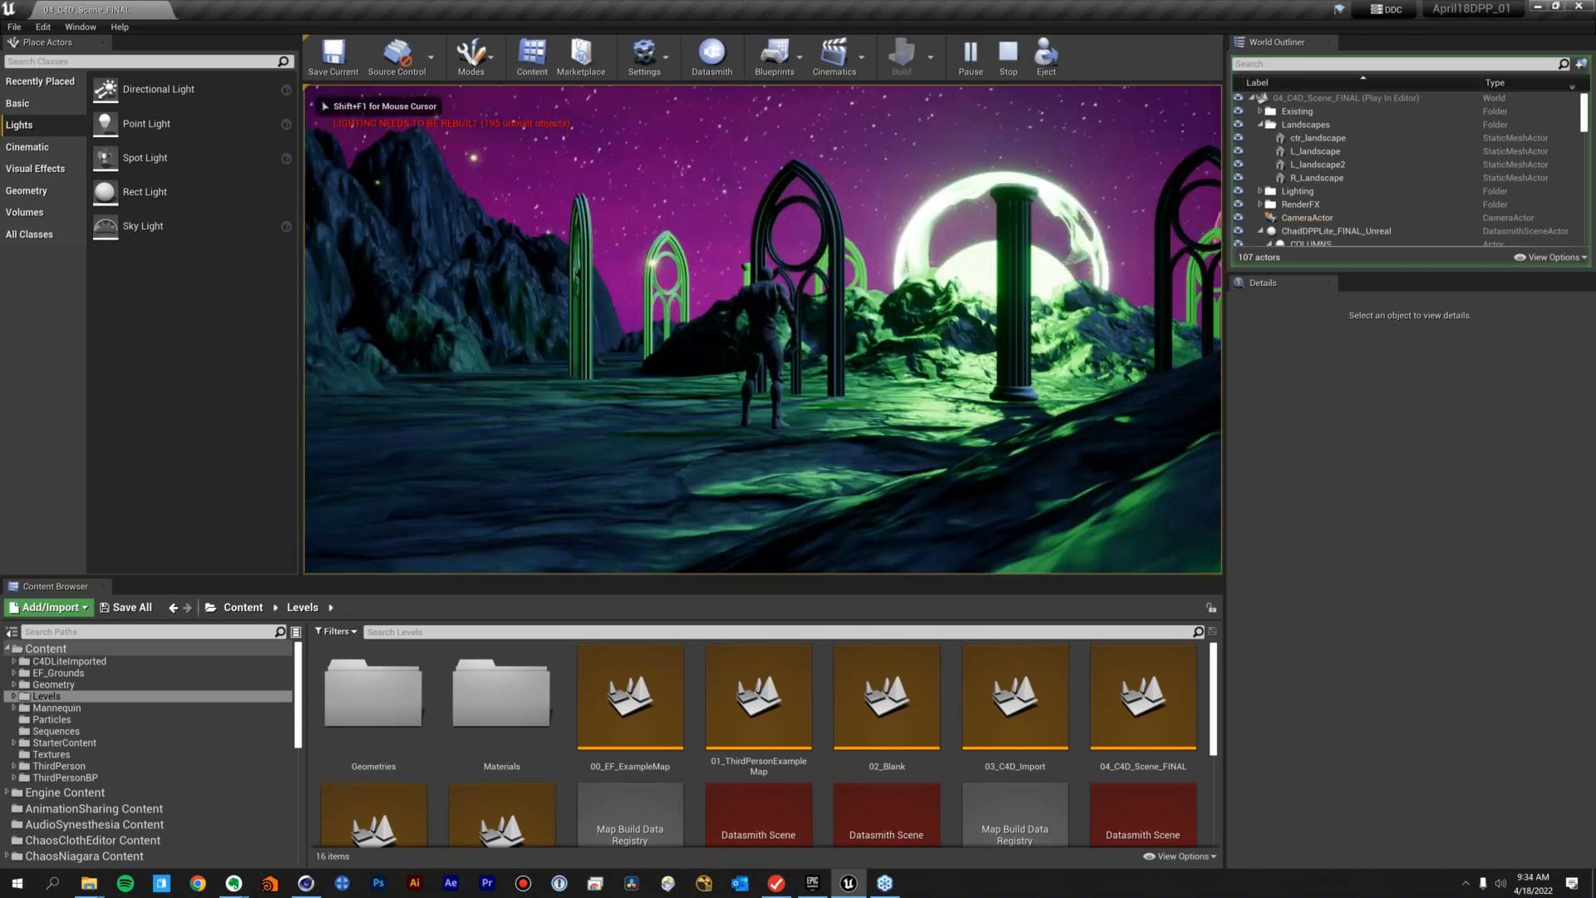
key("w")
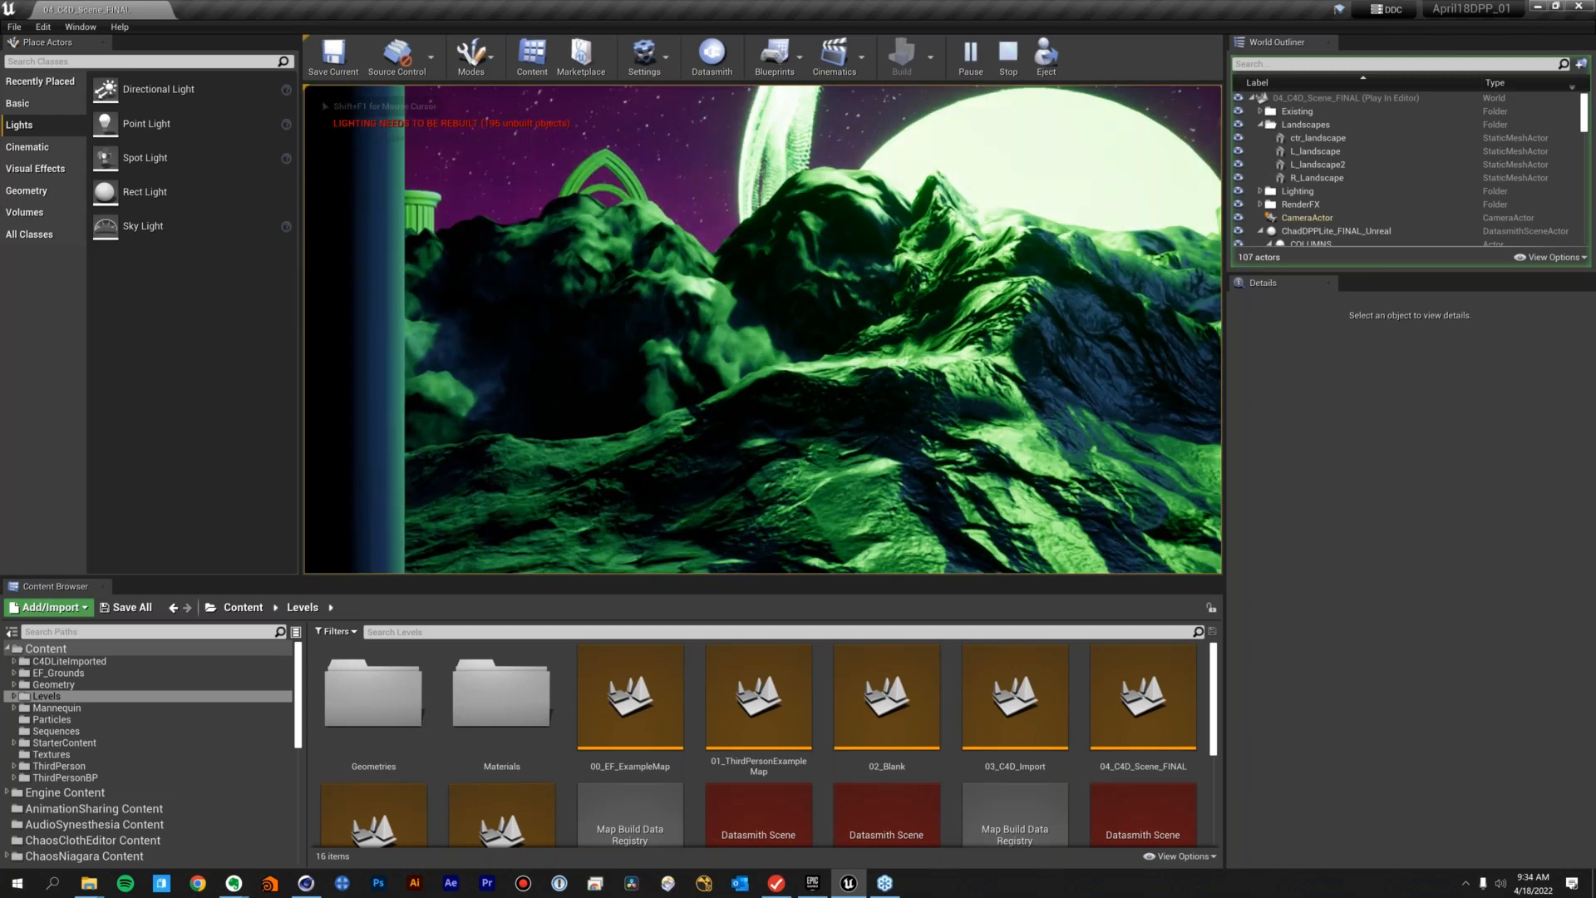
key("w")
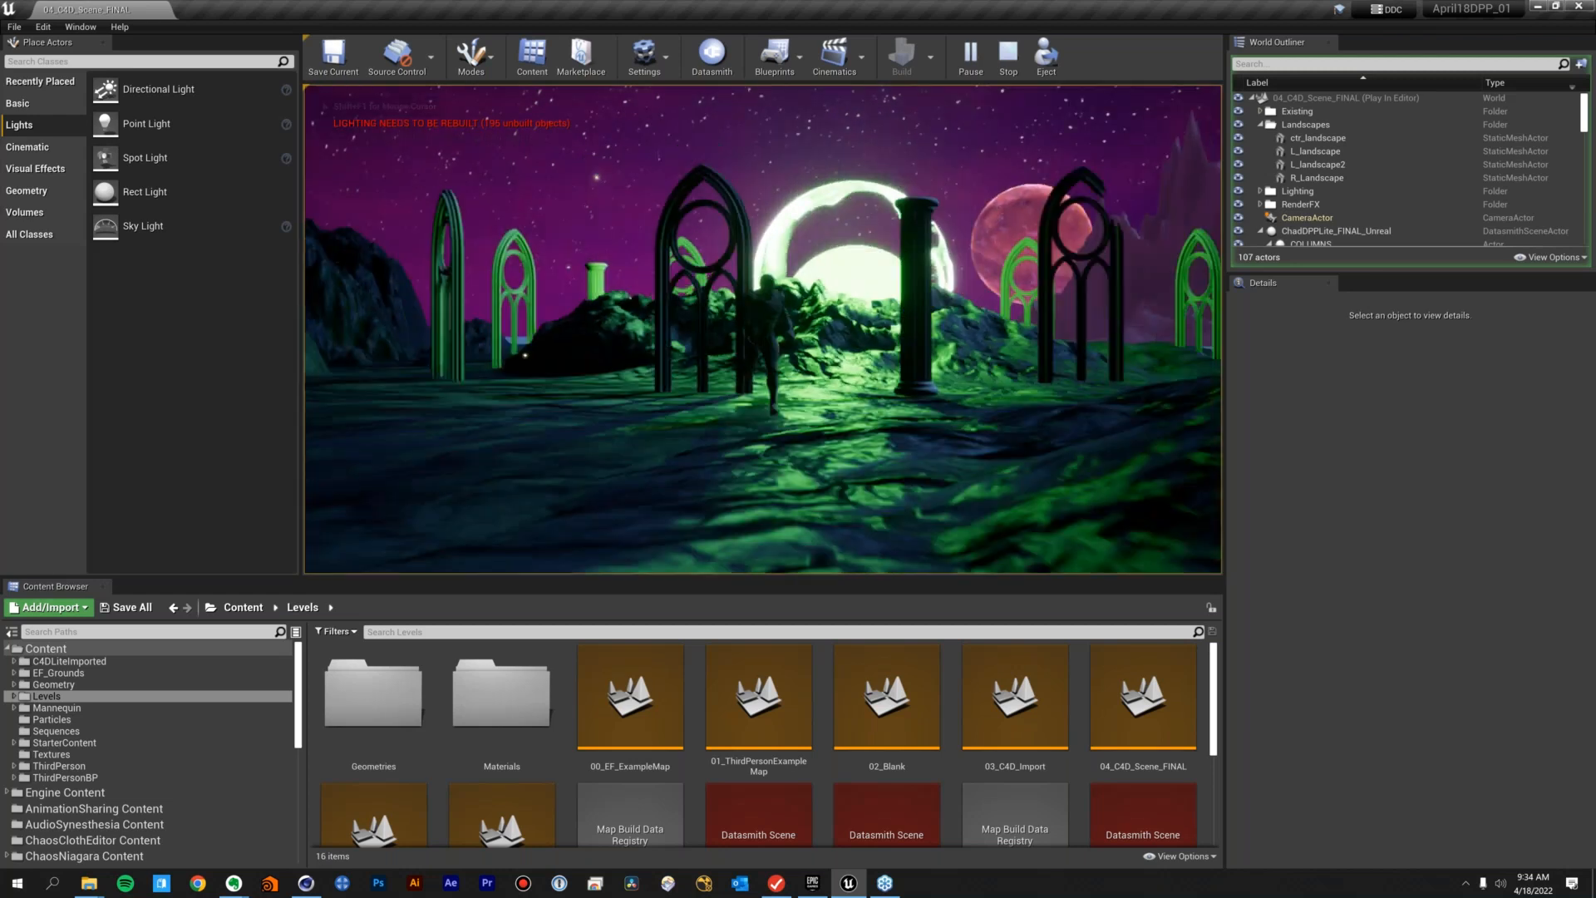
key("w")
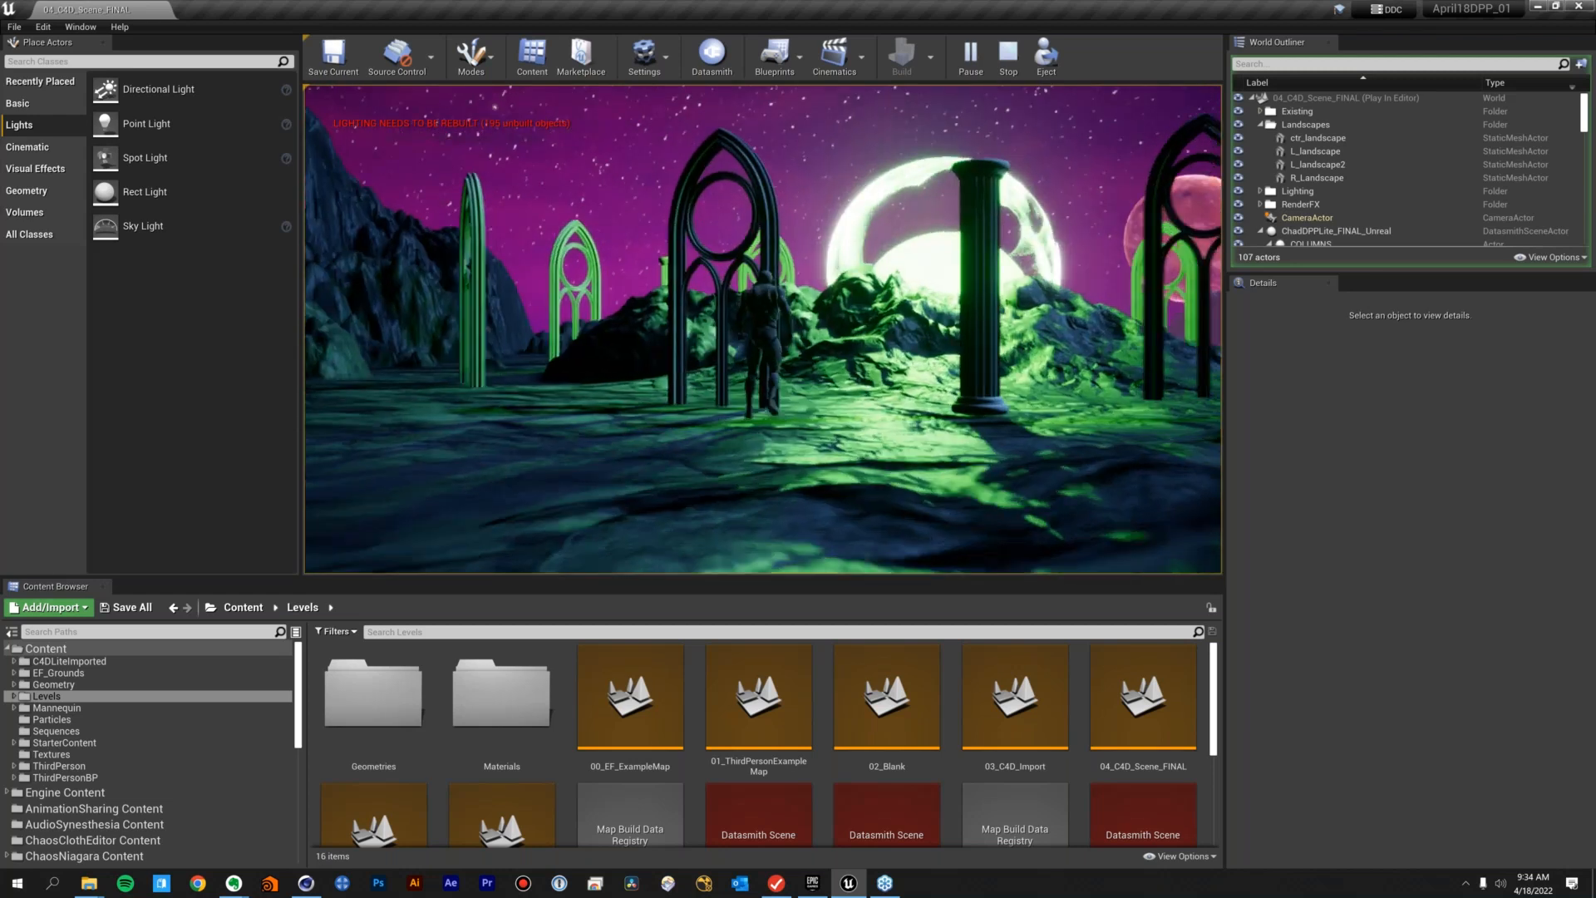
key("w")
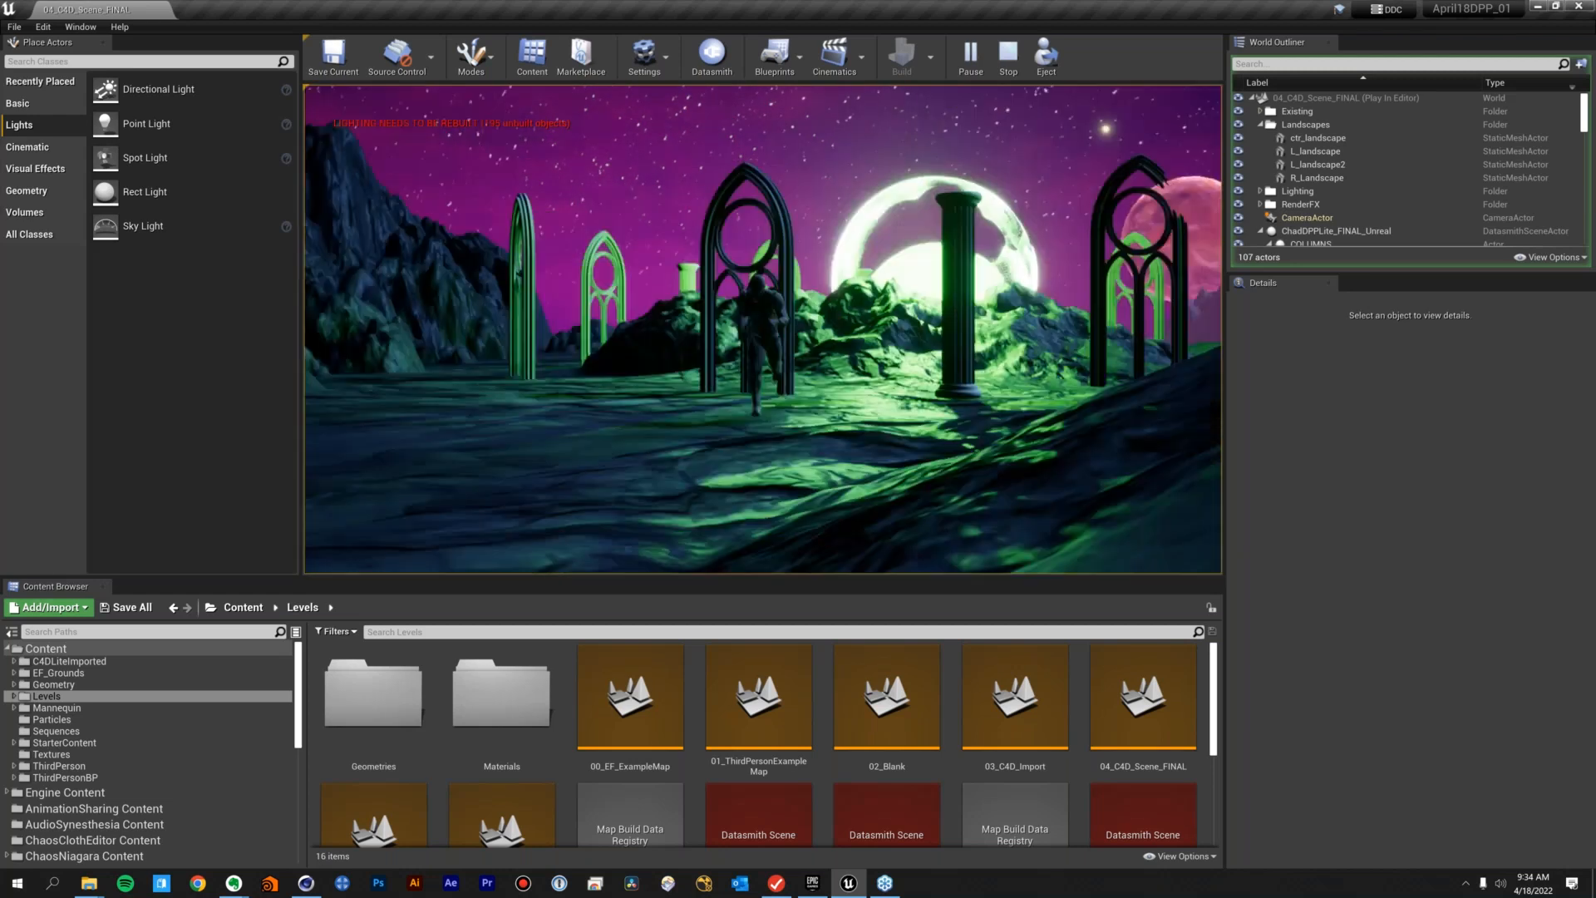
key("w")
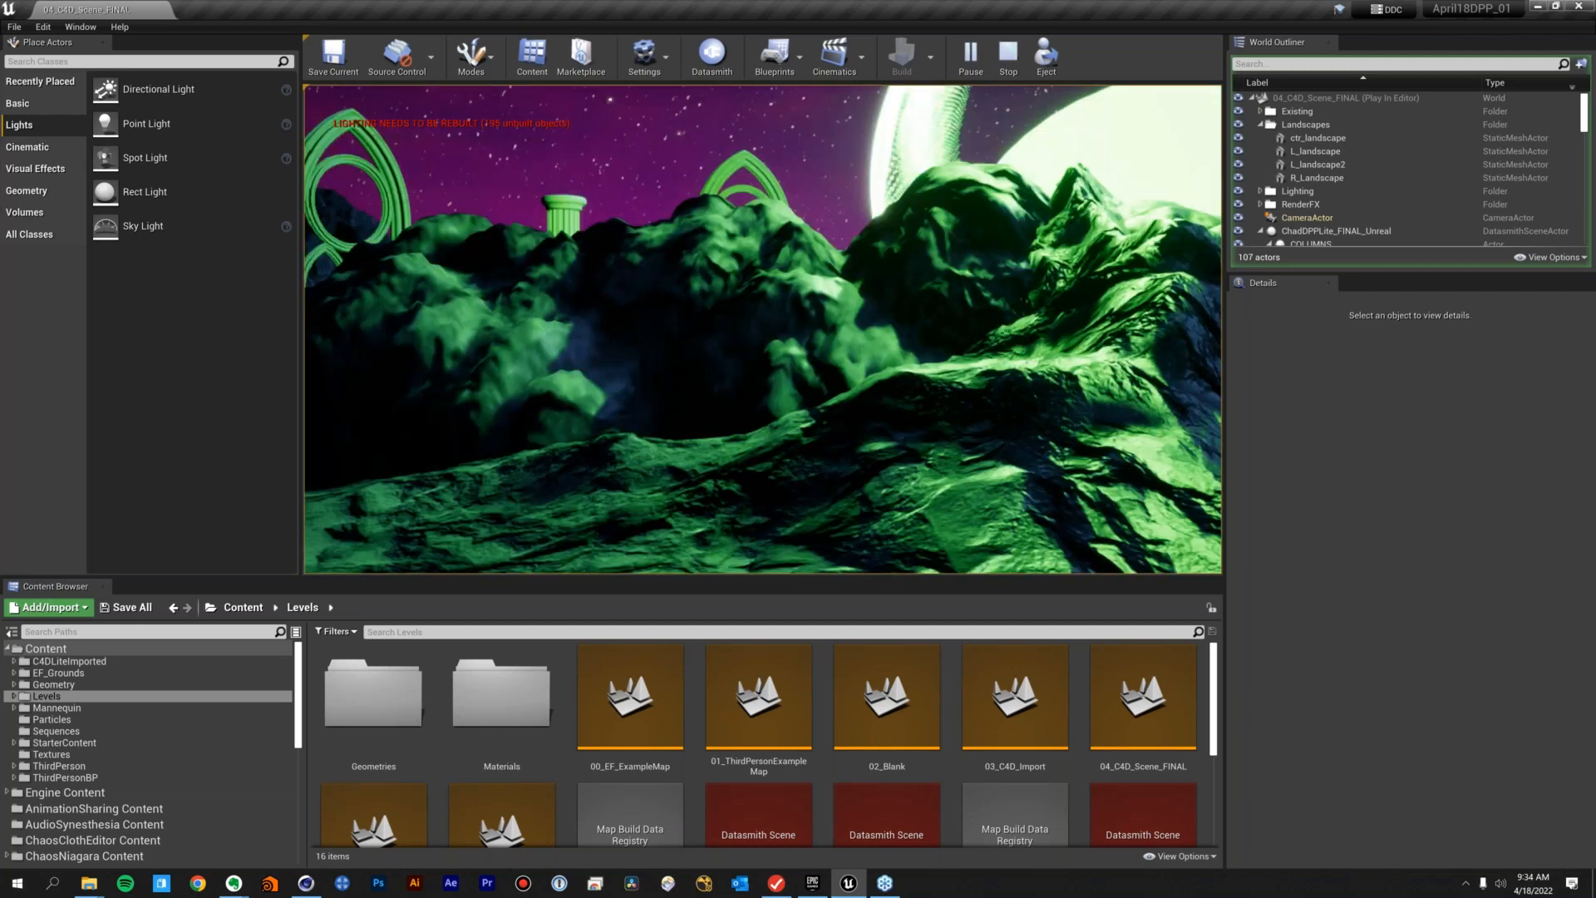
Jump the character over the rocks near the glowing sphere, walk among the arches, and end the play session
key("space")
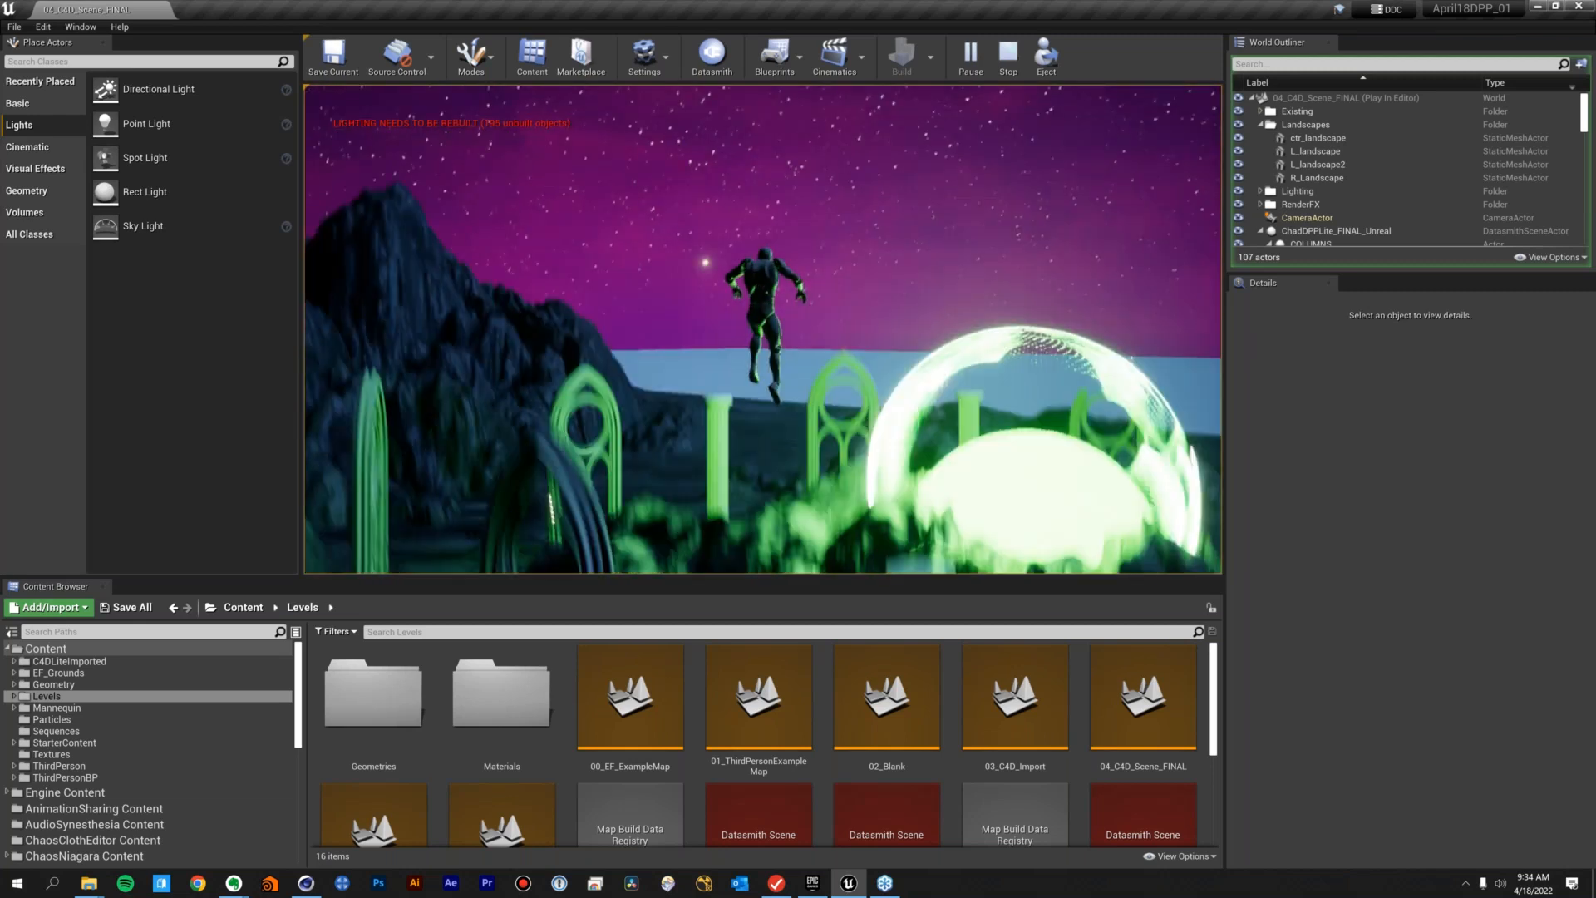
key("space")
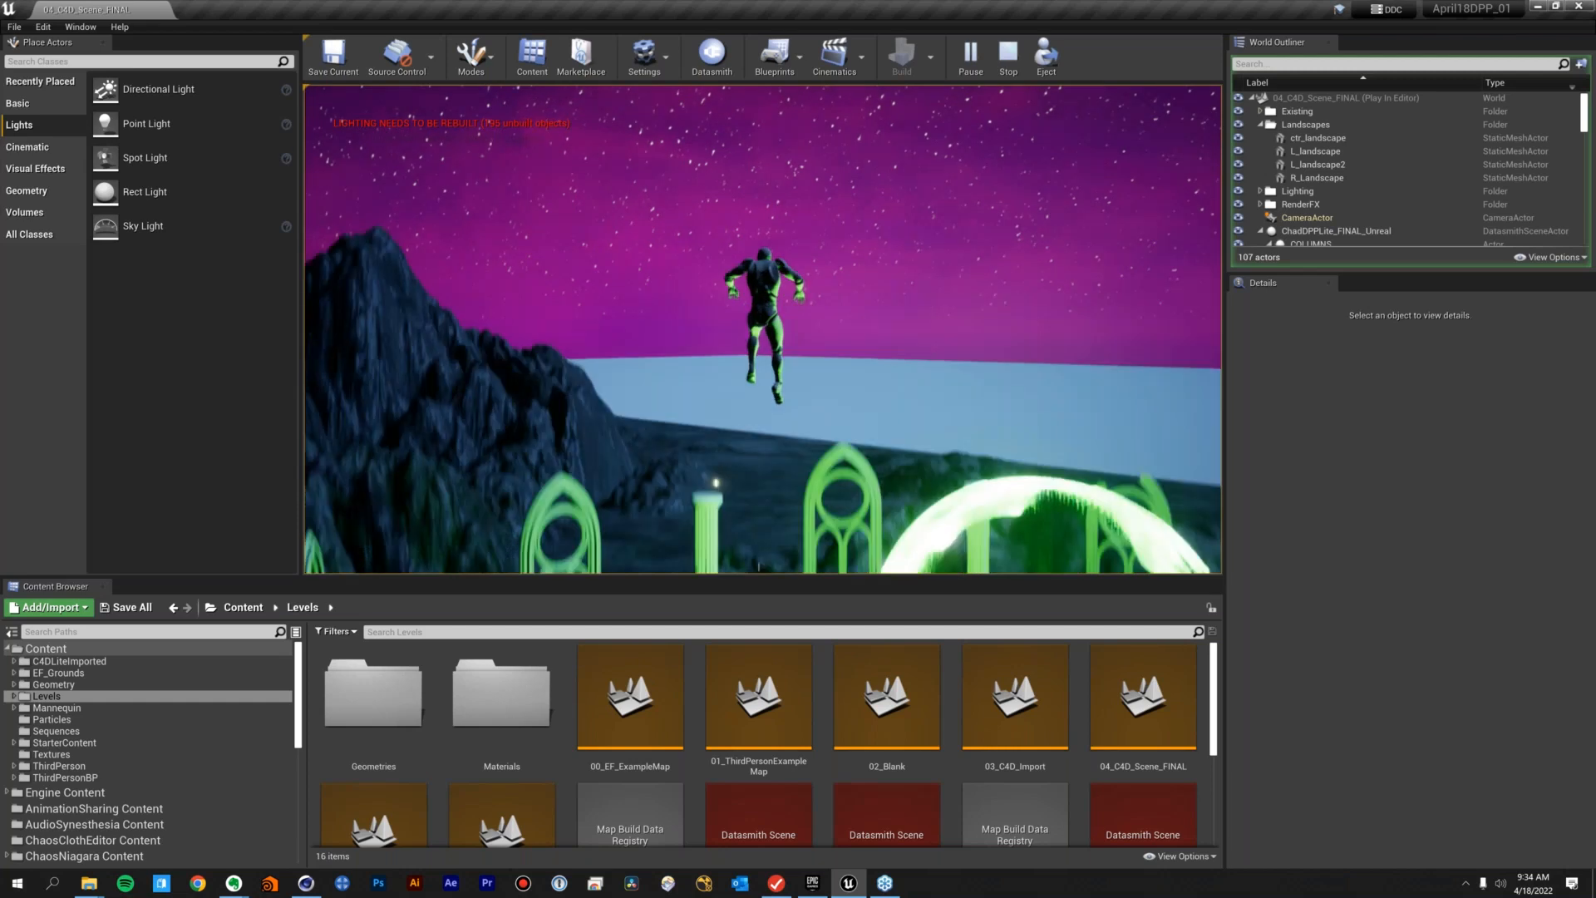
key("space")
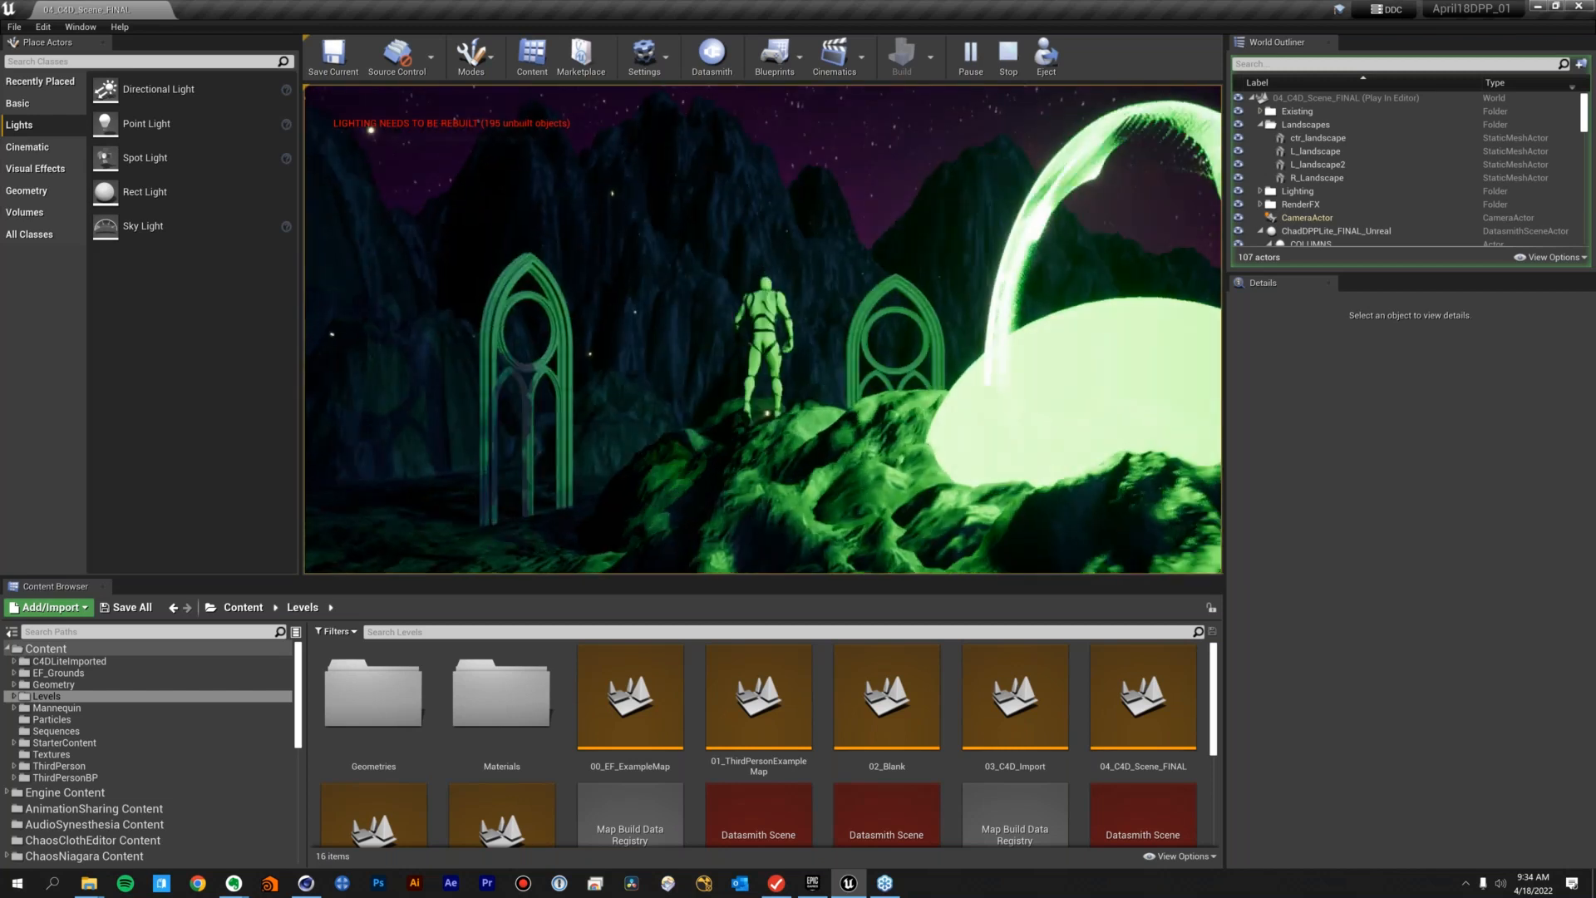
key("s")
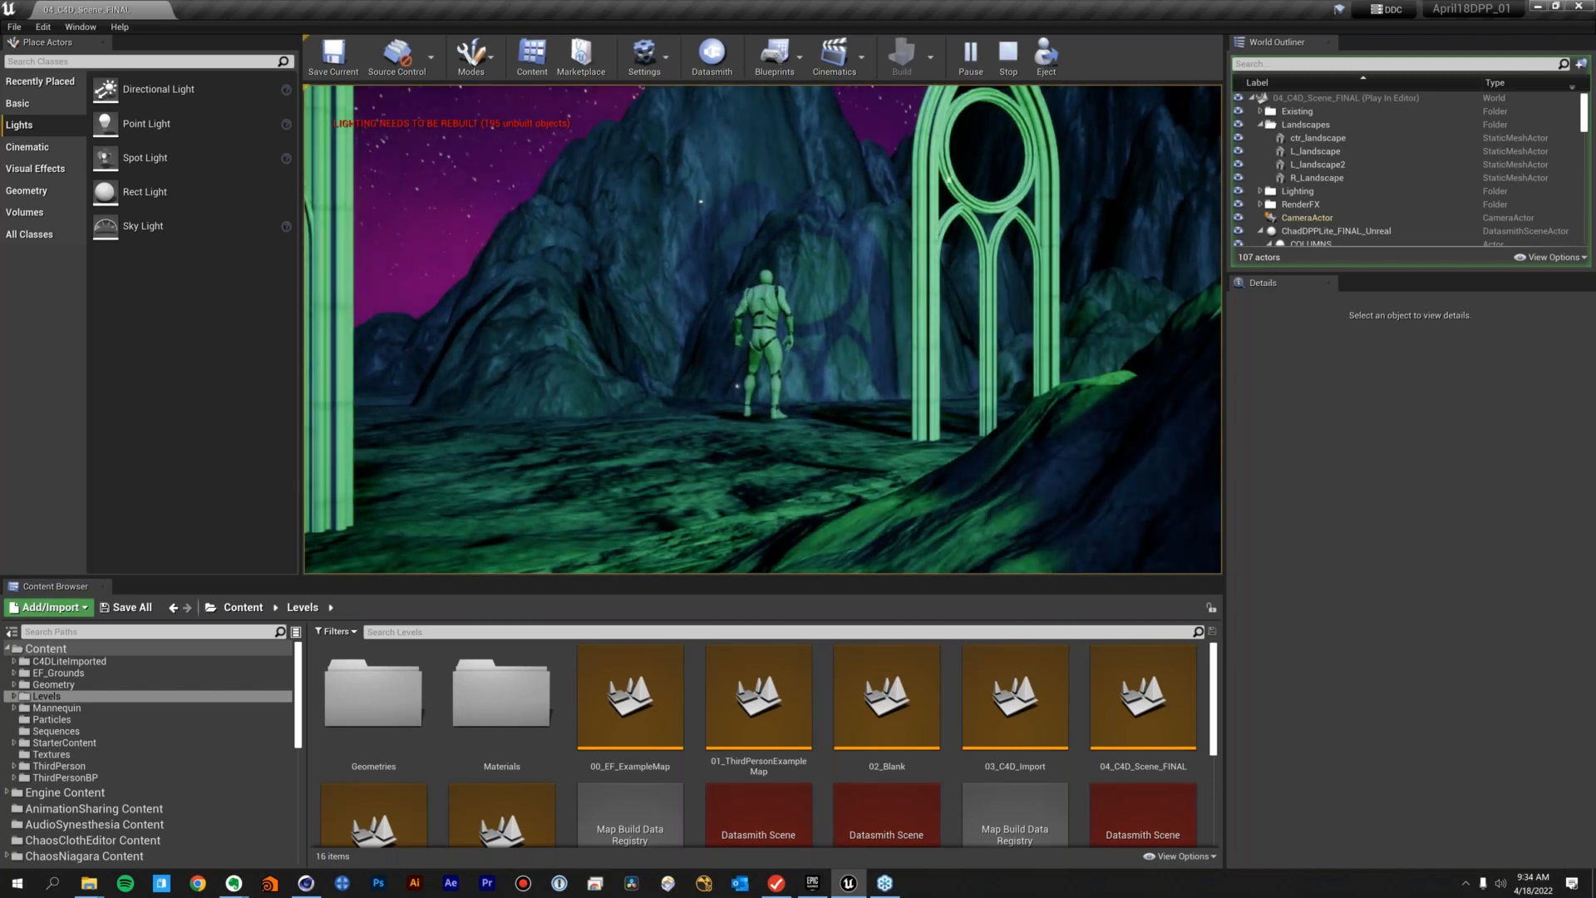
key("Escape")
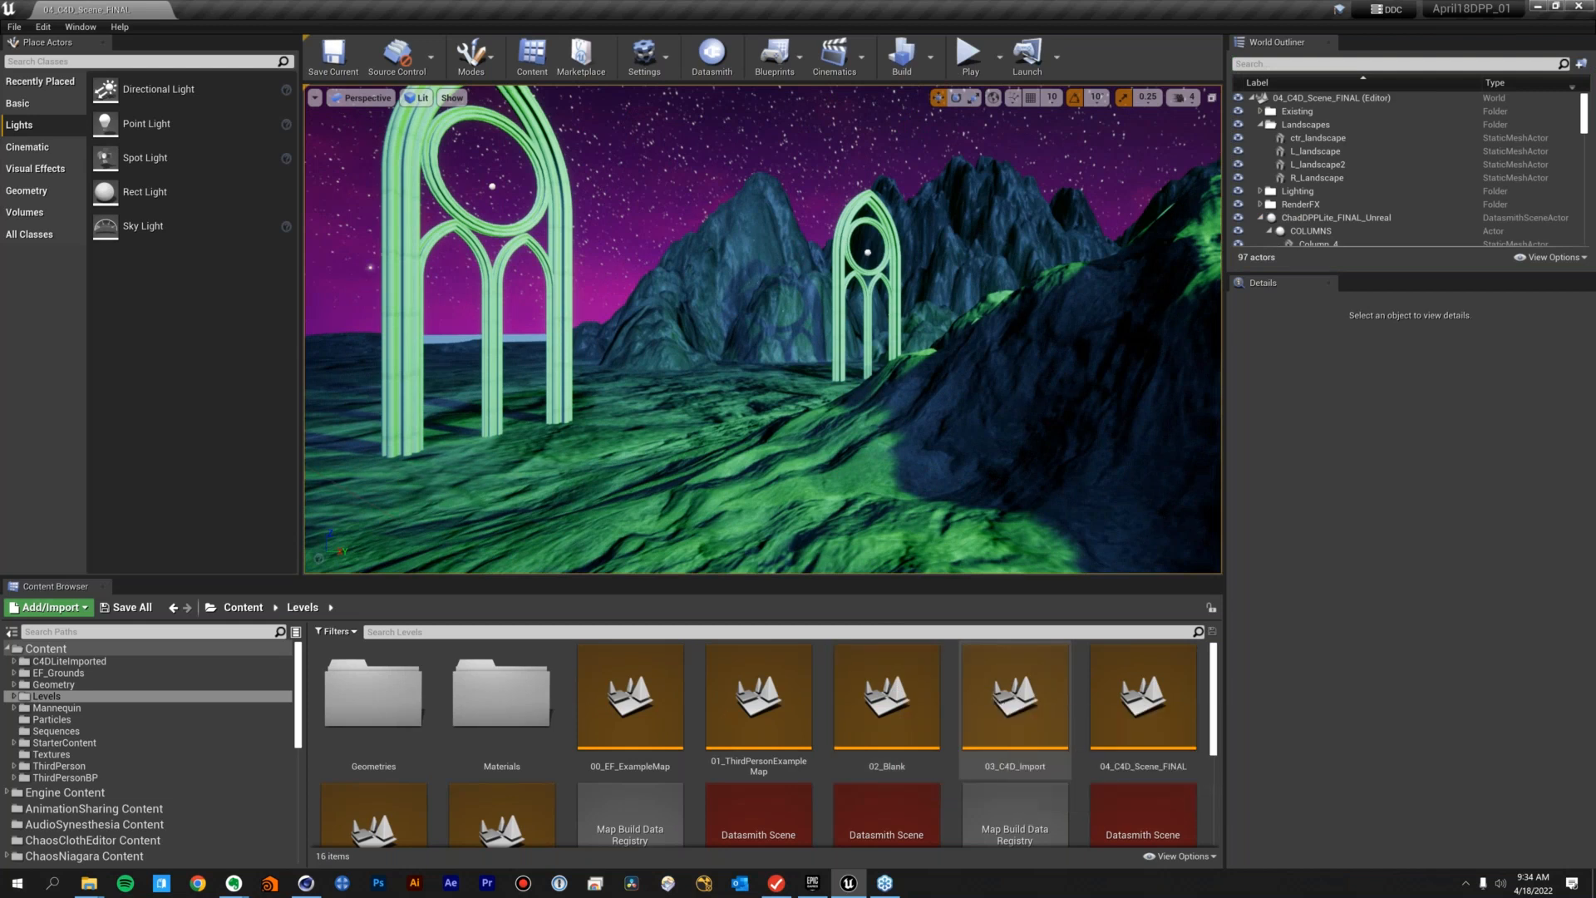
Open the 03_C4D_Import level and focus the view on the magic_sphere actor
double_click(1015, 694)
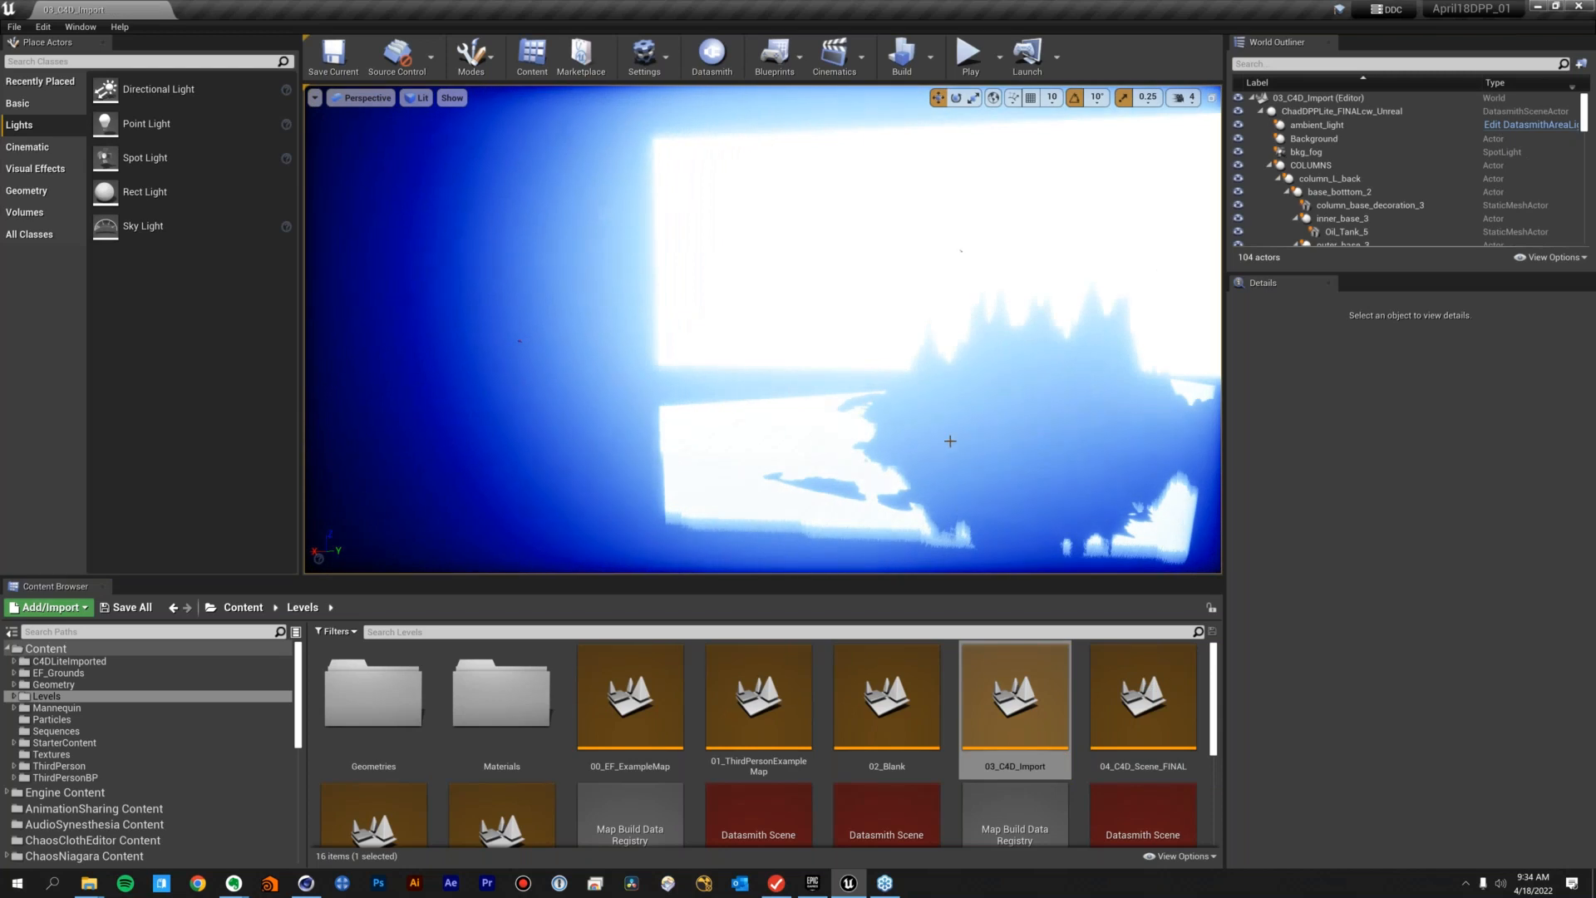
scroll(1413, 196, "down", 3)
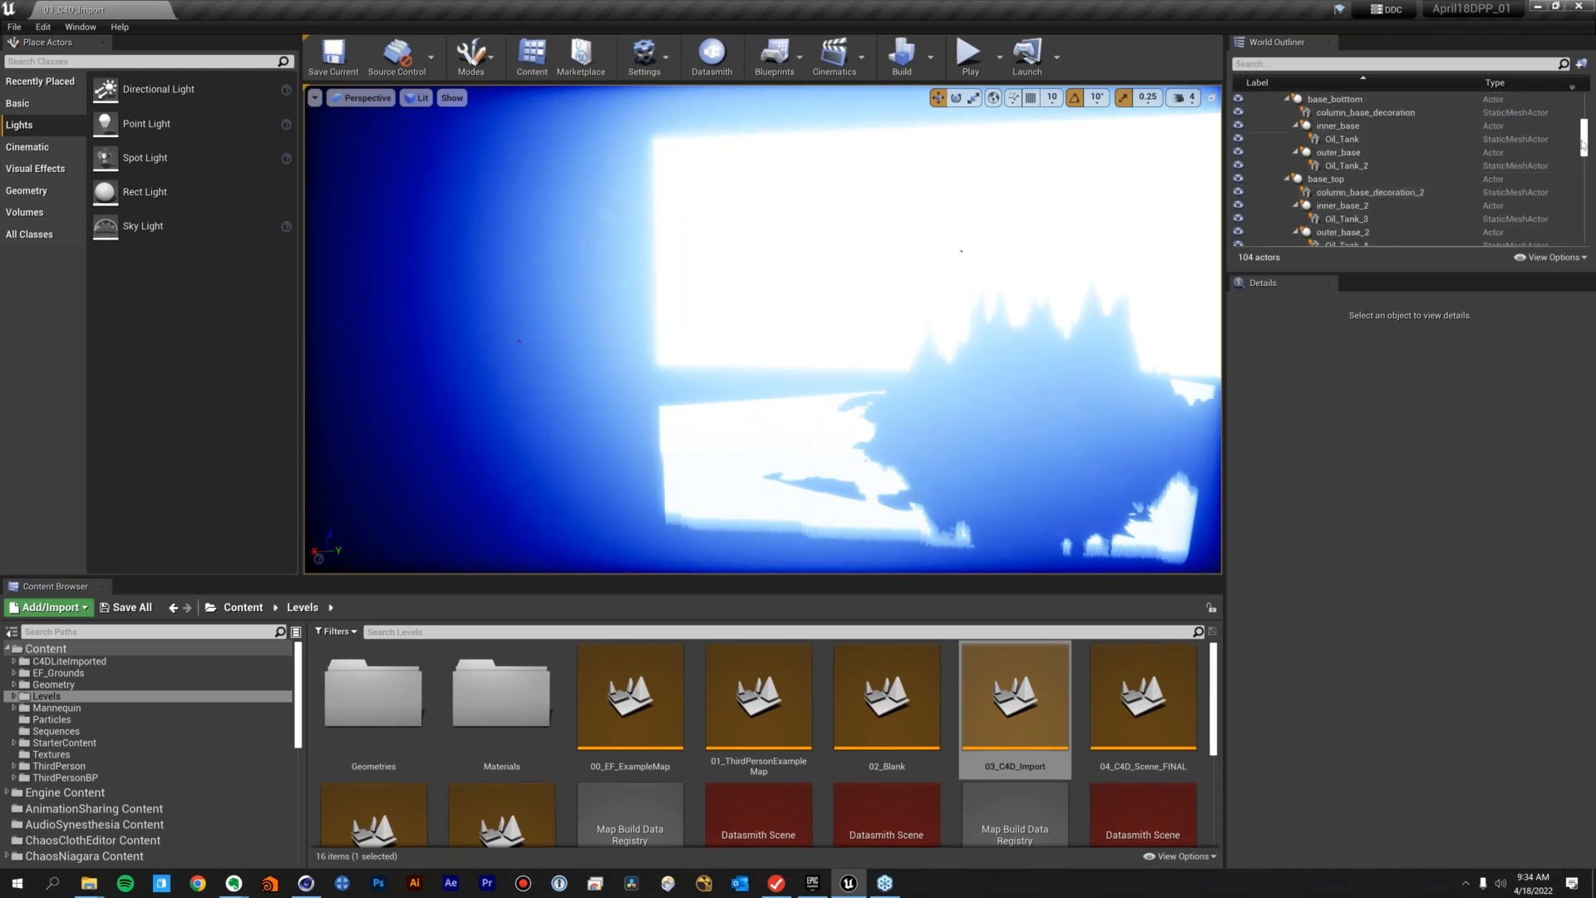
scroll(1347, 191, "down", 10)
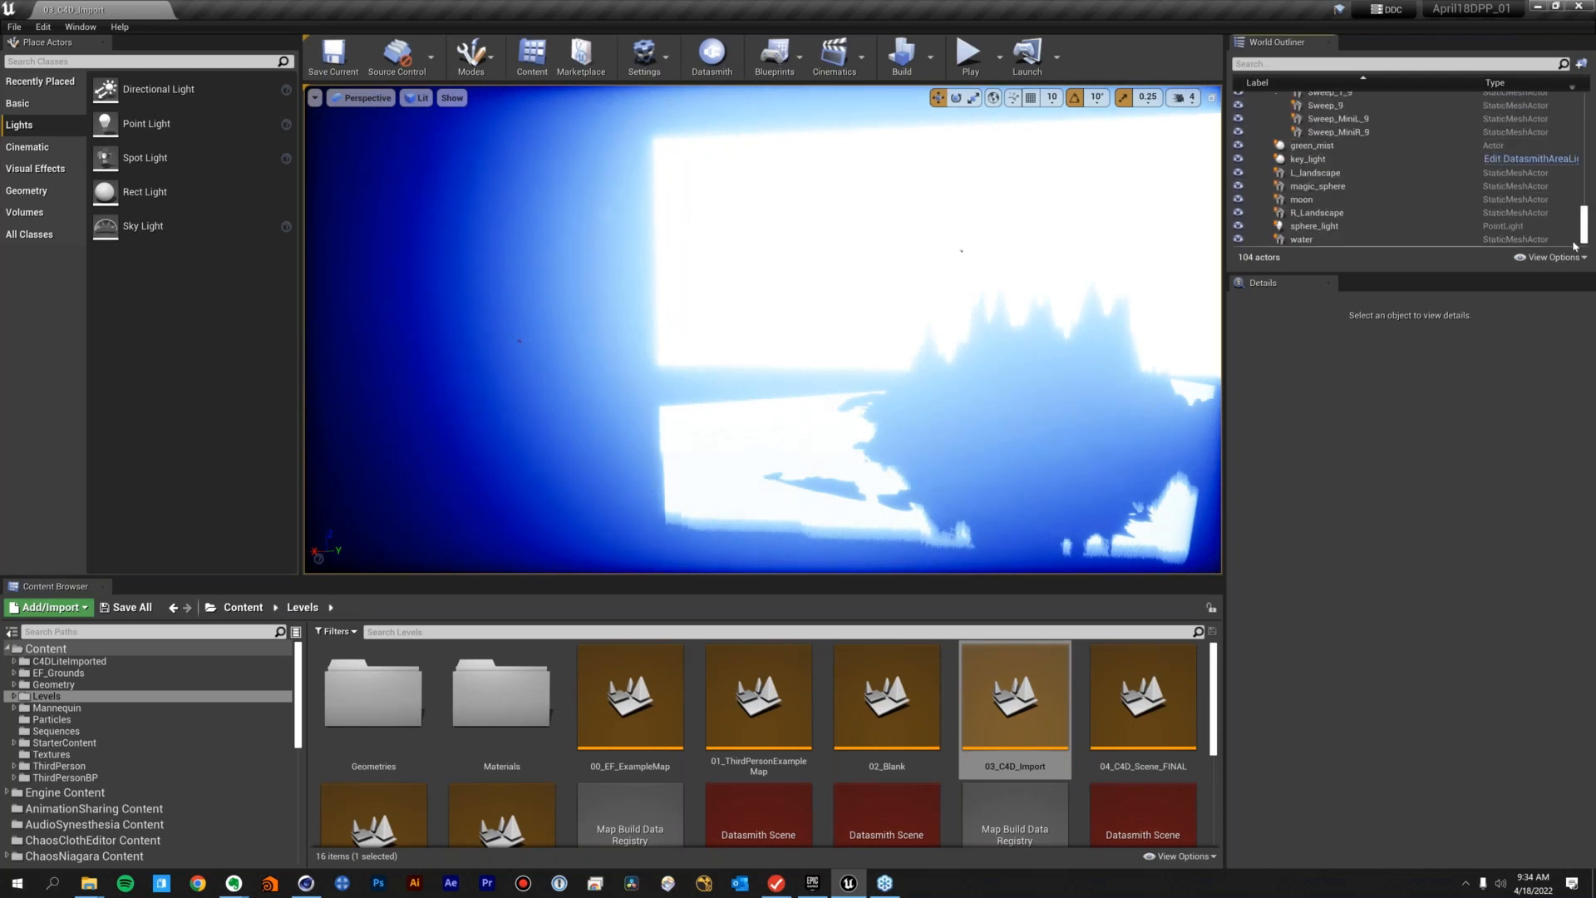
double_click(1348, 190)
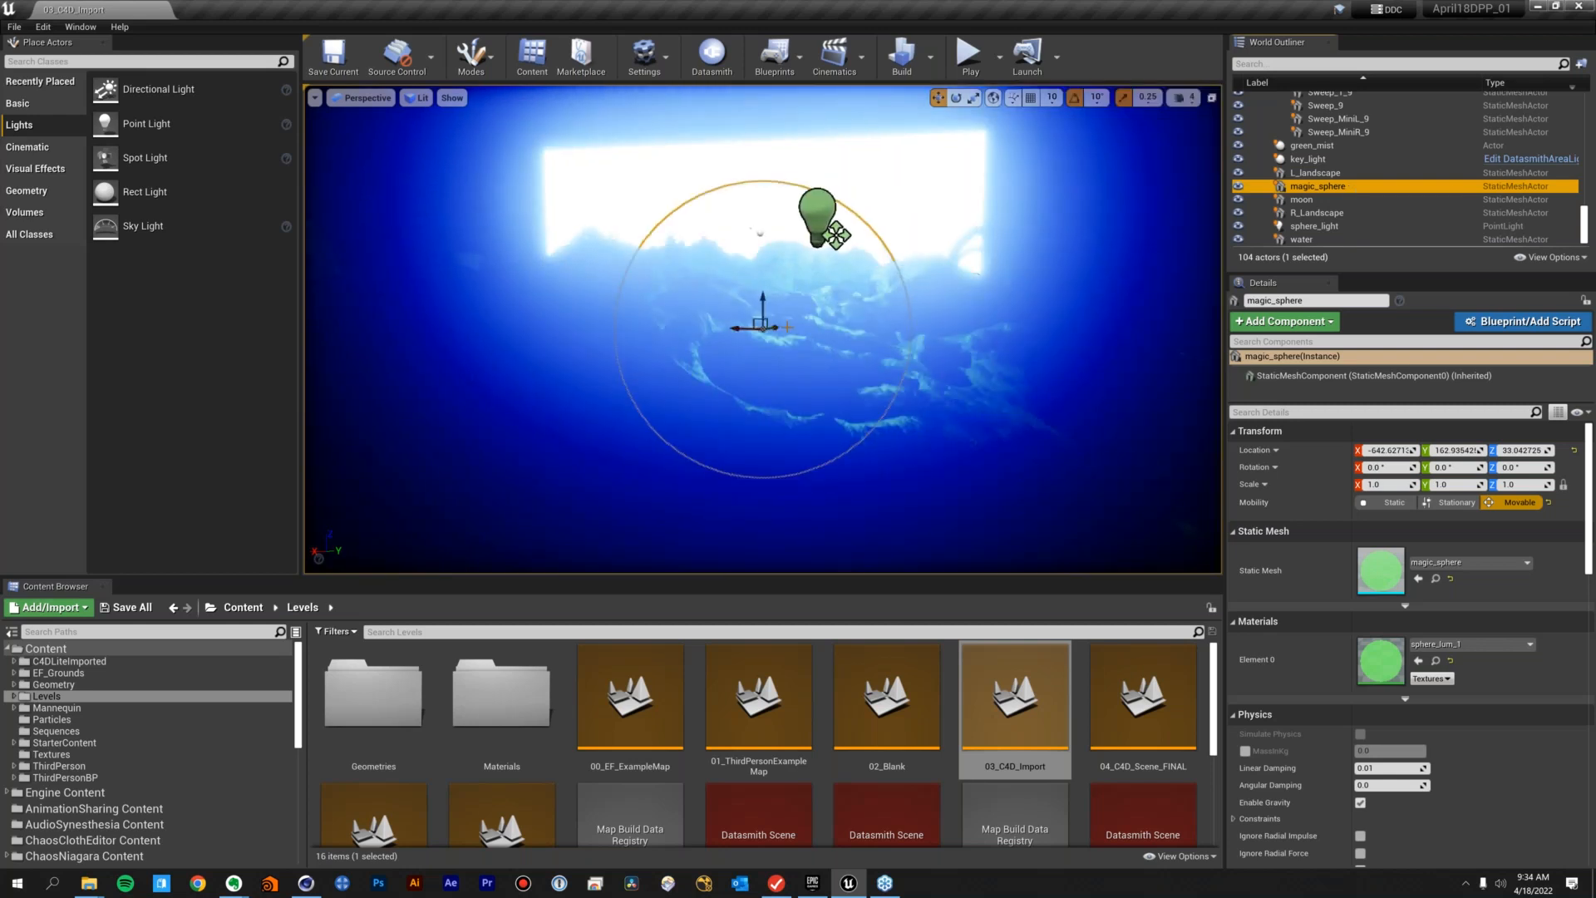
Select the ctr_landscape mesh and examine the imported landscape, arches, and lighting from several angles and distances
left_click(964, 326)
left_click_drag(859, 333, 853, 368, "alt")
right_click_drag(856, 349, 790, 350, "alt")
left_click_drag(798, 349, 997, 358, "alt")
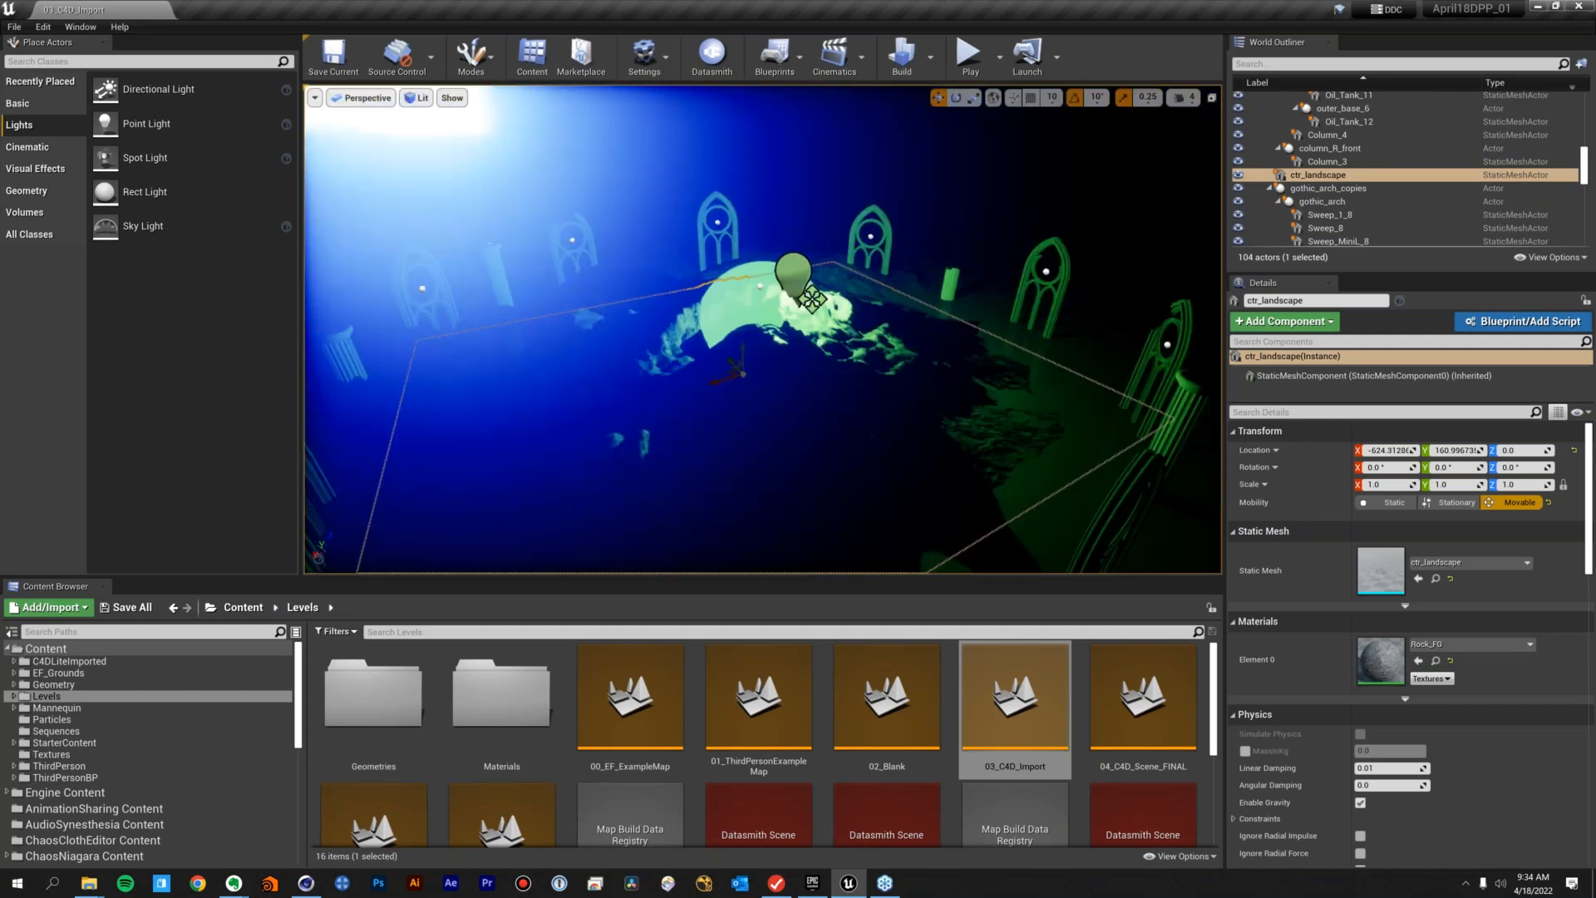
right_click_drag(831, 349, 715, 357, "alt")
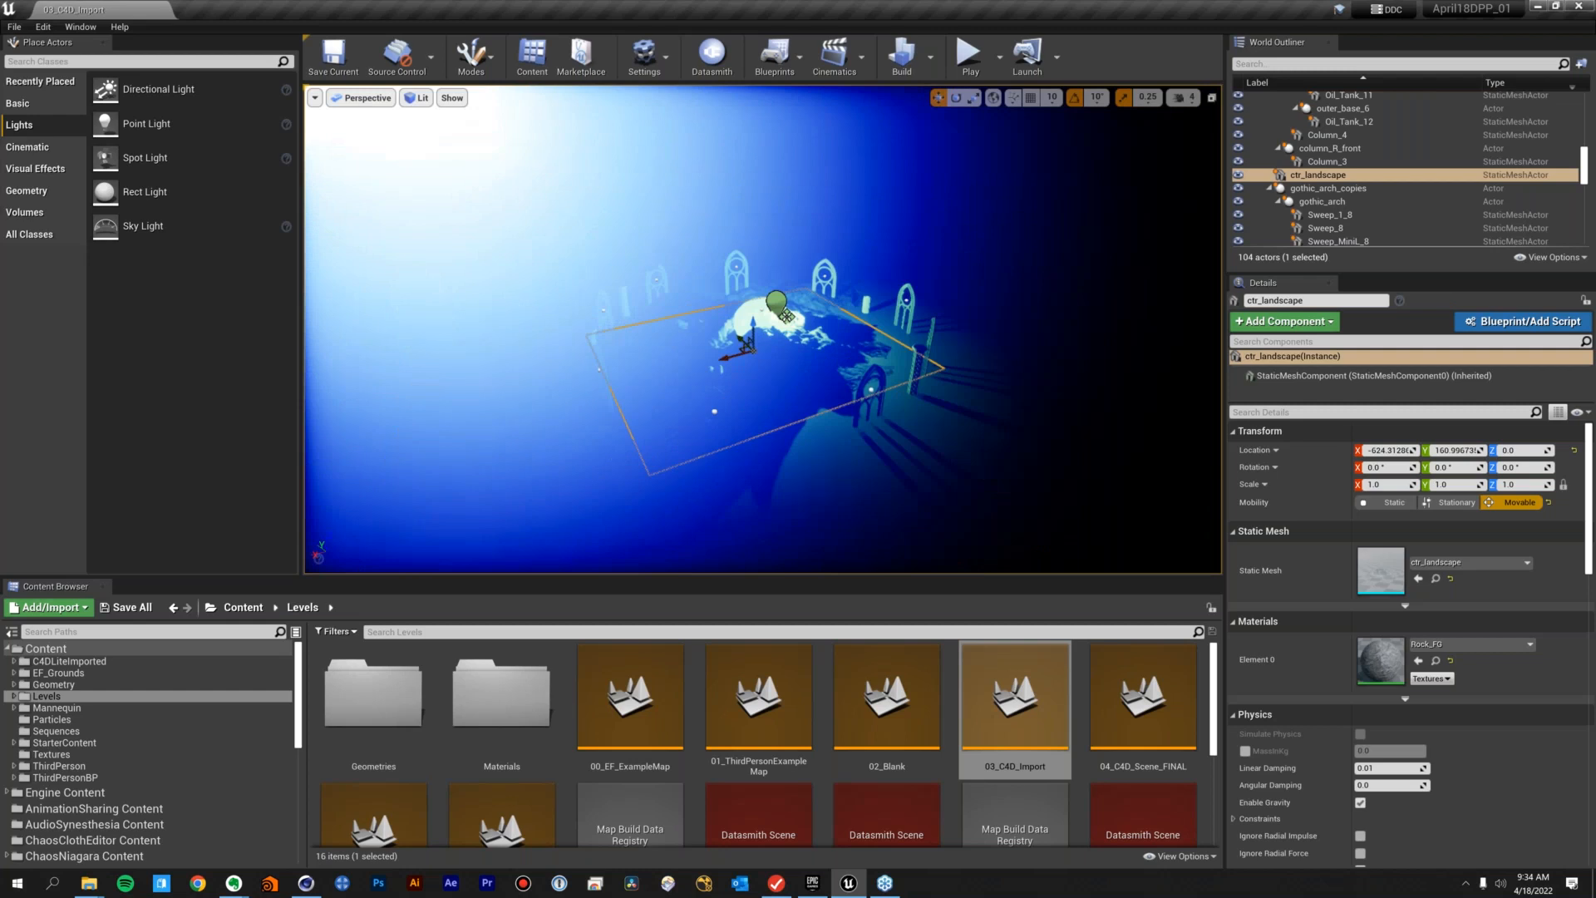
left_click_drag(923, 349, 848, 328, "alt")
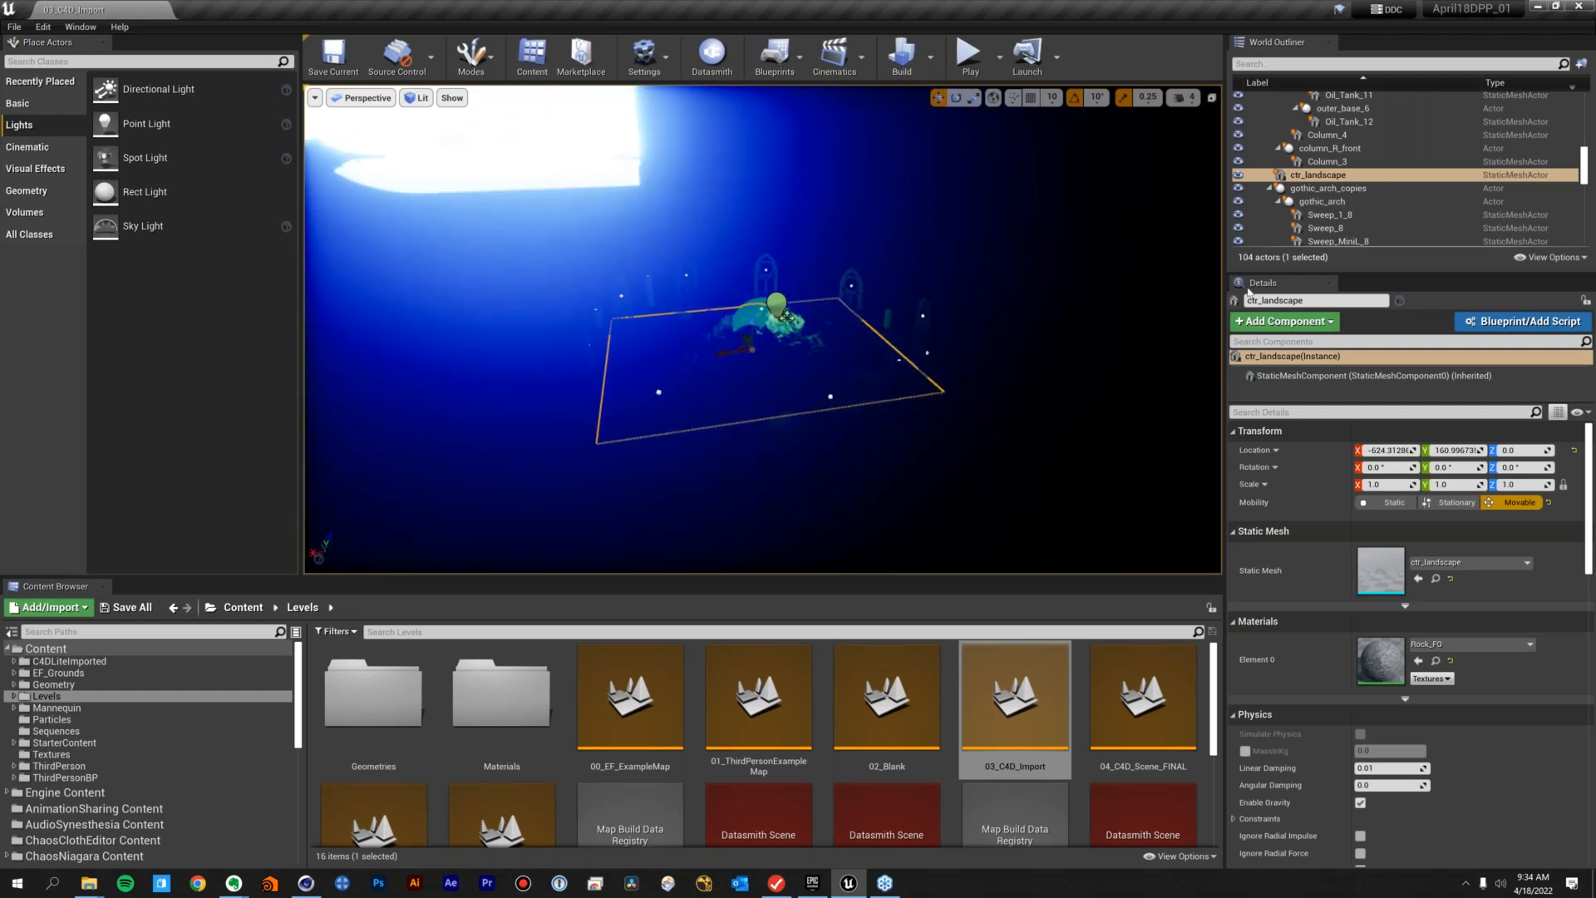
scroll(735, 338, "up", 3)
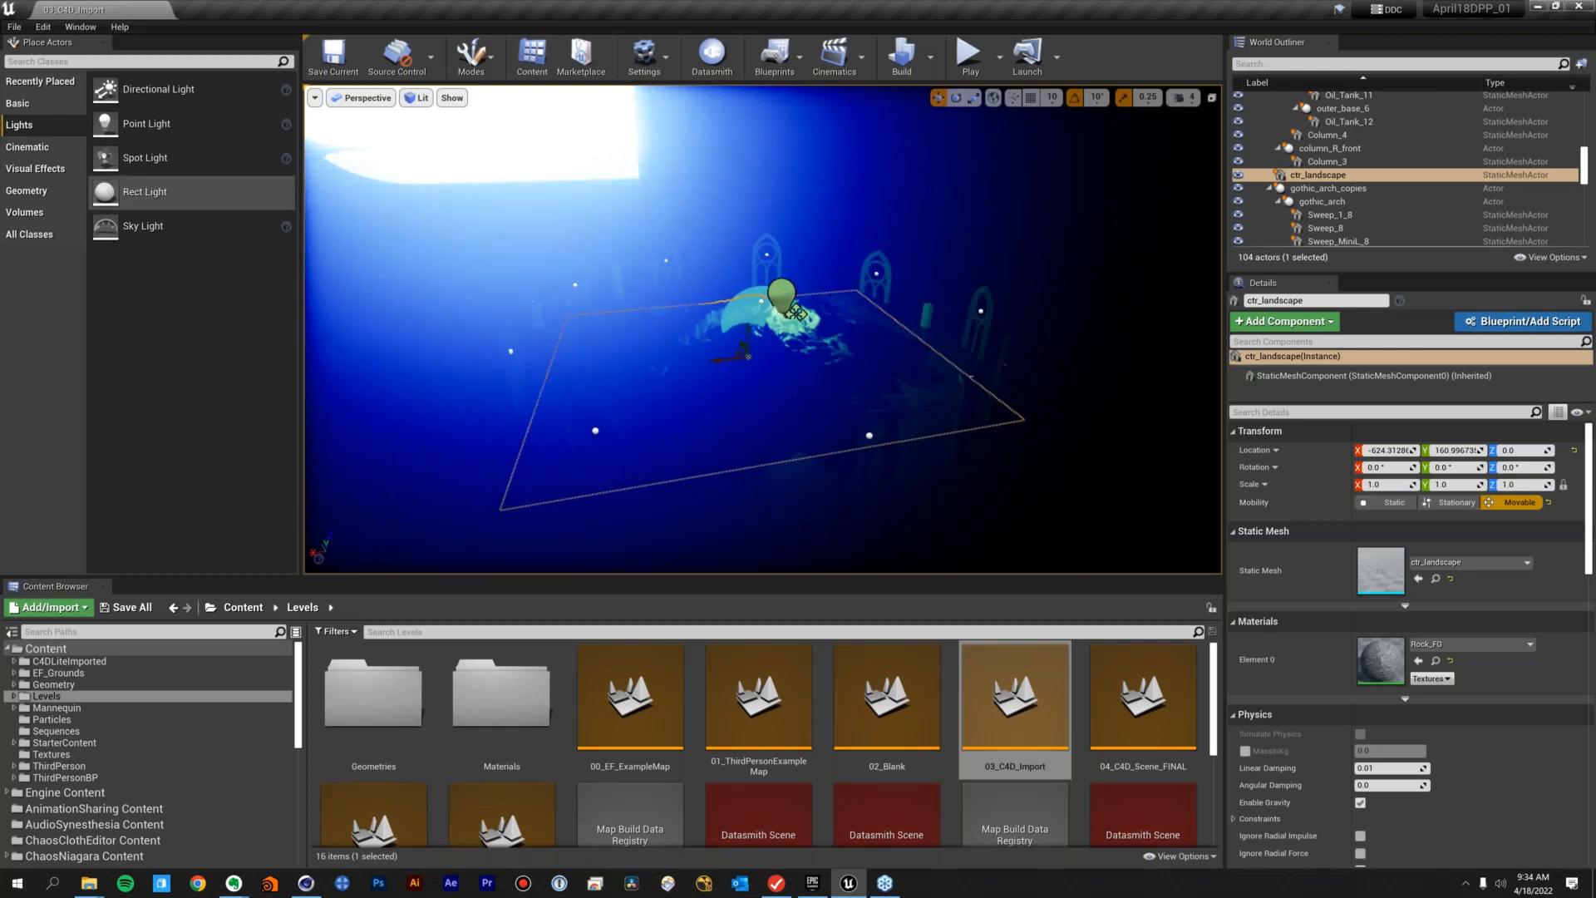
Place a Player Start actor near the arches and raise it to a Z location of about 96
left_click(18, 104)
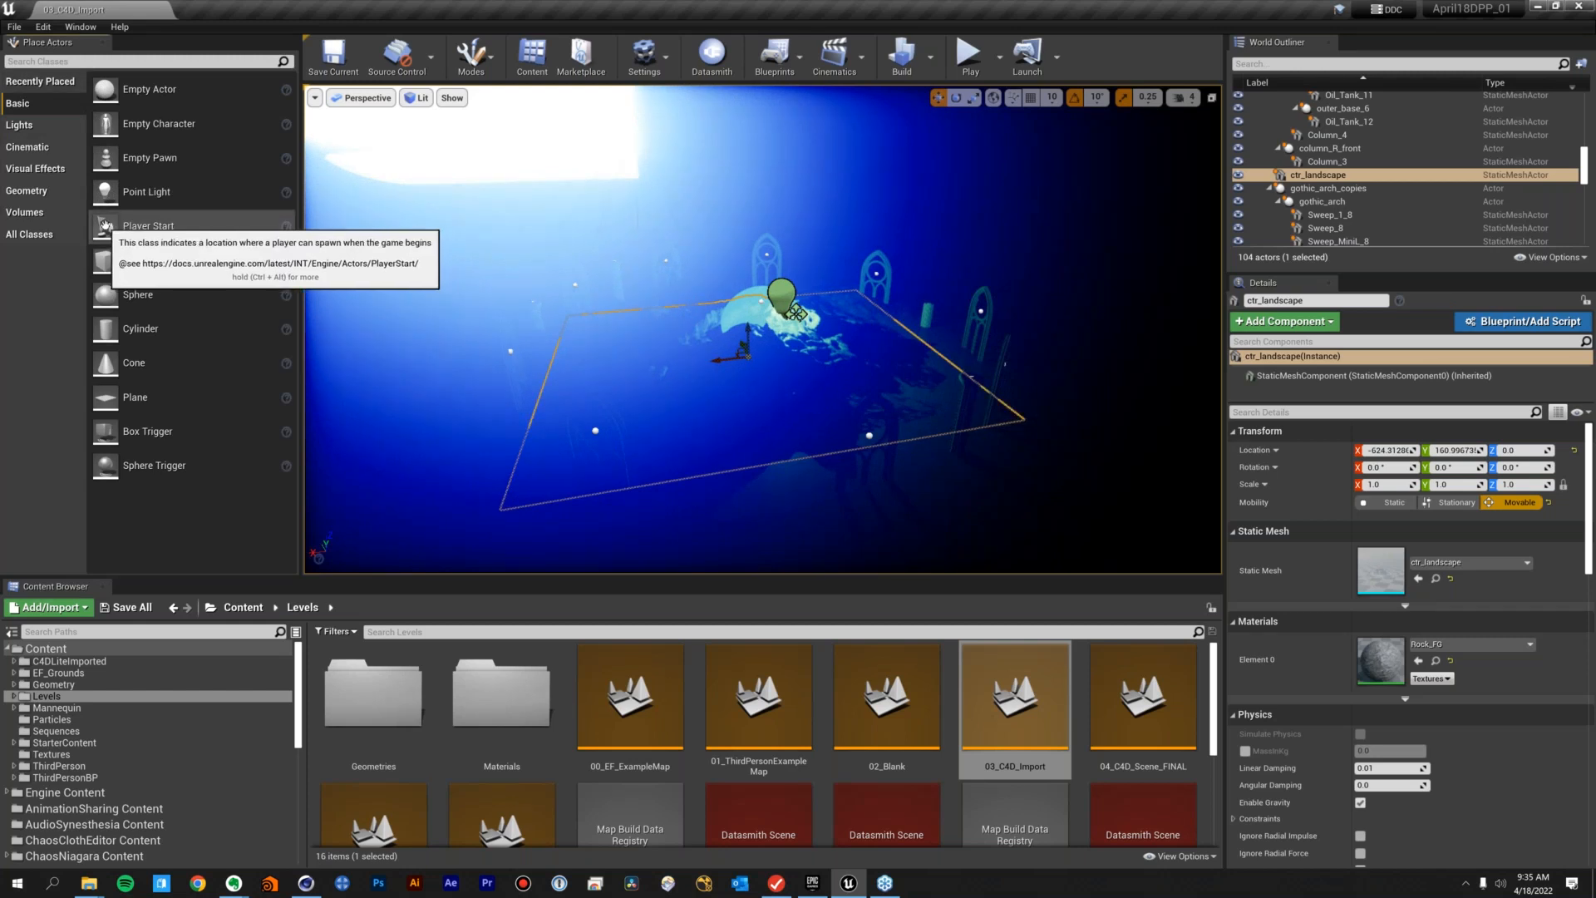
left_click_drag(105, 225, 798, 540)
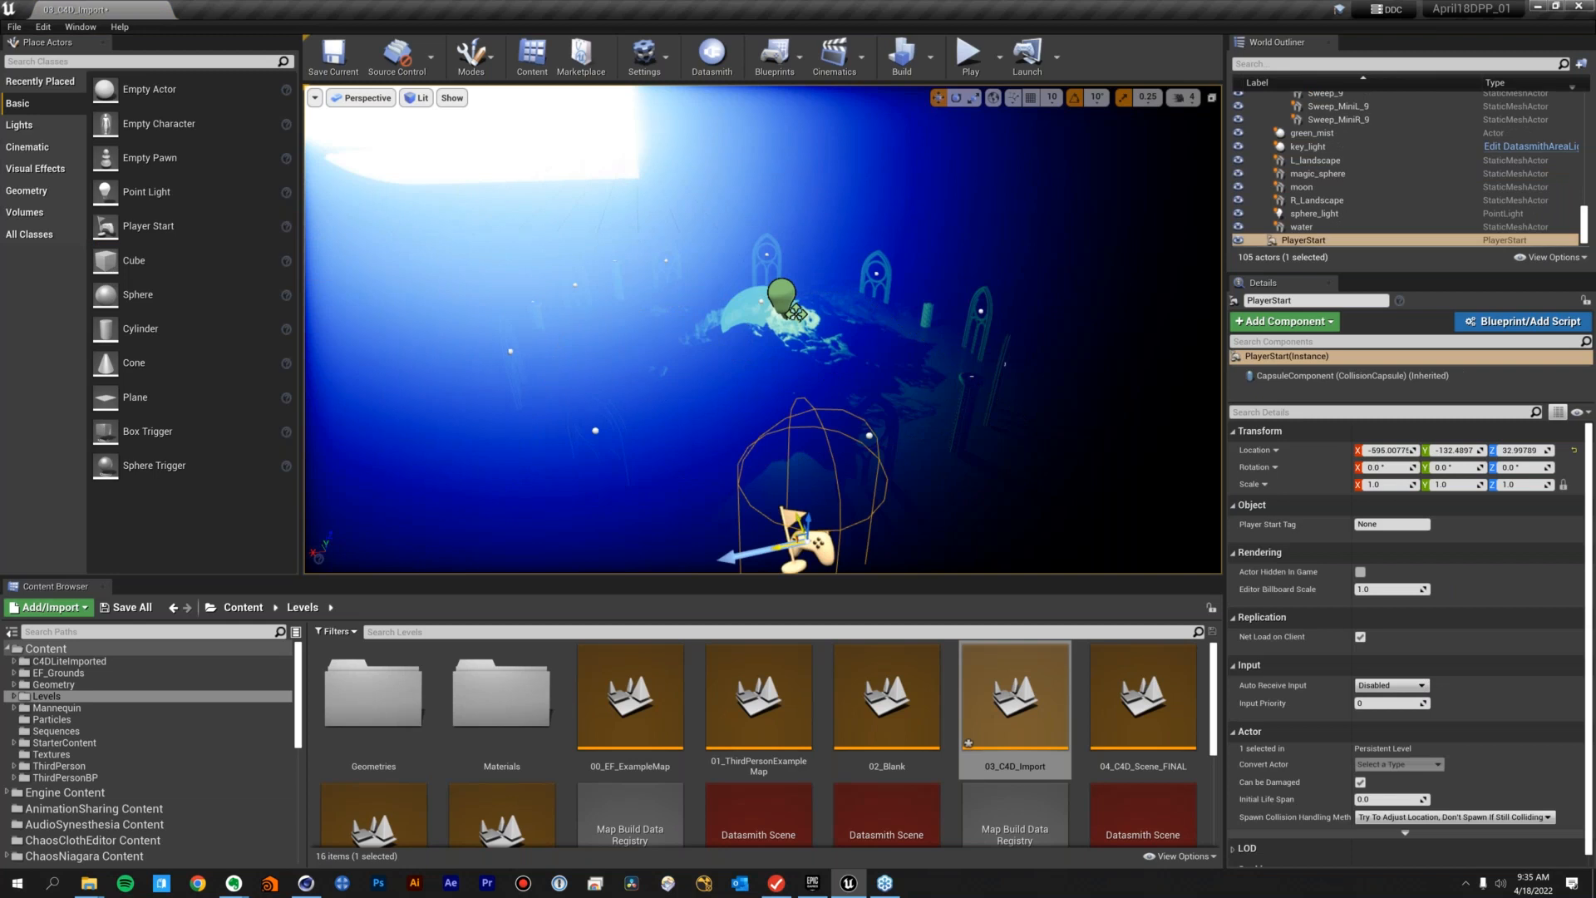
left_click_drag(799, 538, 817, 429)
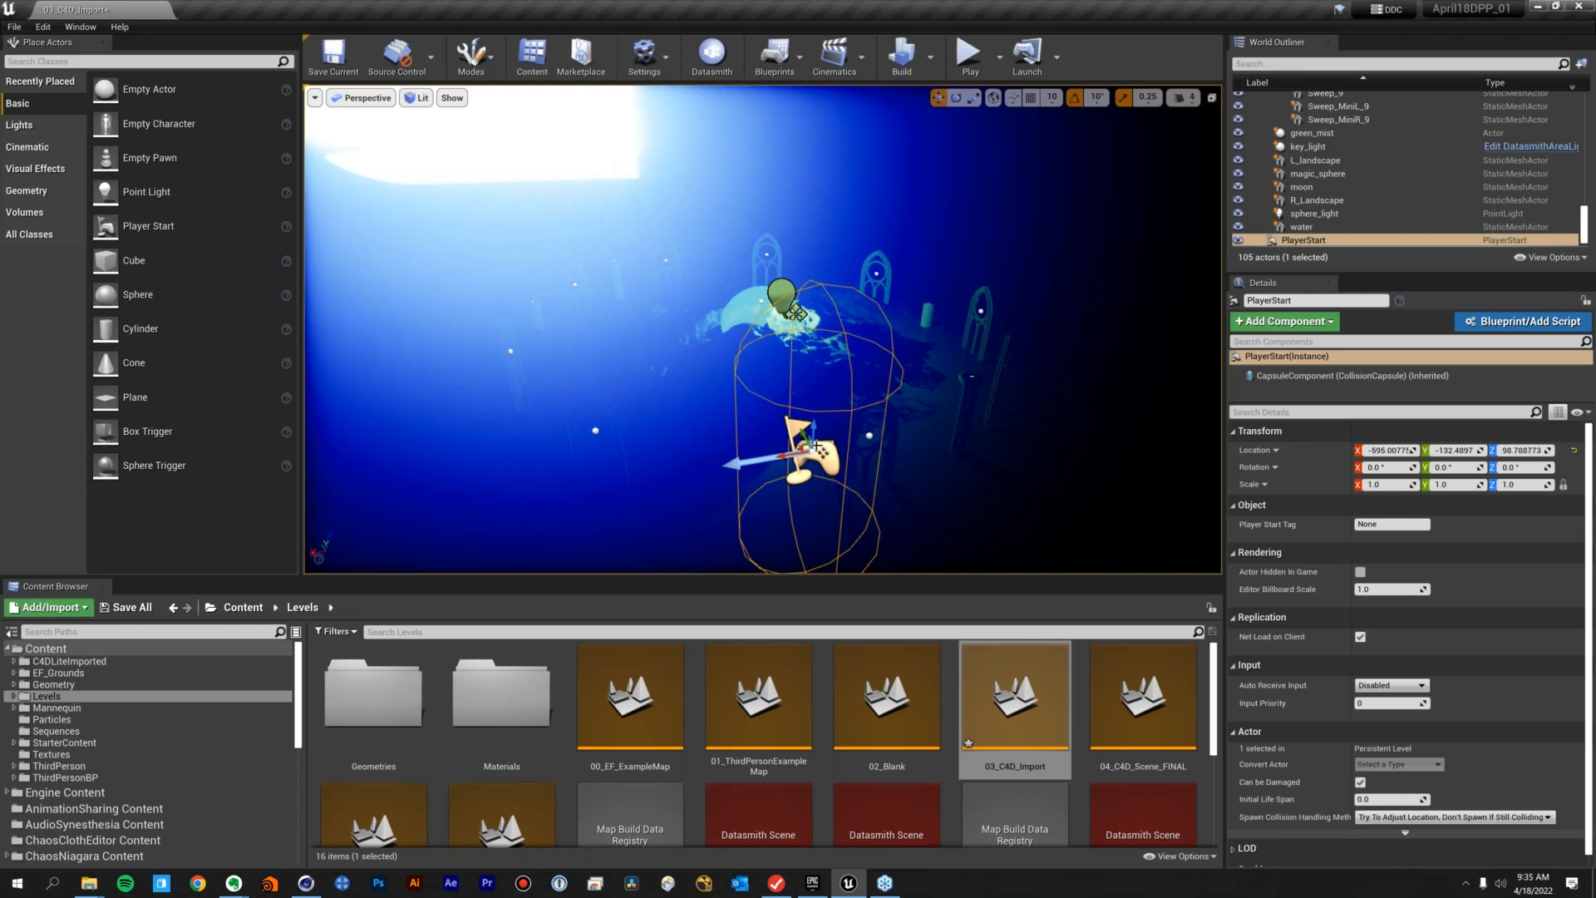
mouse_move(798, 415)
left_mouse_down("alt")
mouse_move(923, 392)
mouse_move(814, 407)
left_mouse_up("alt")
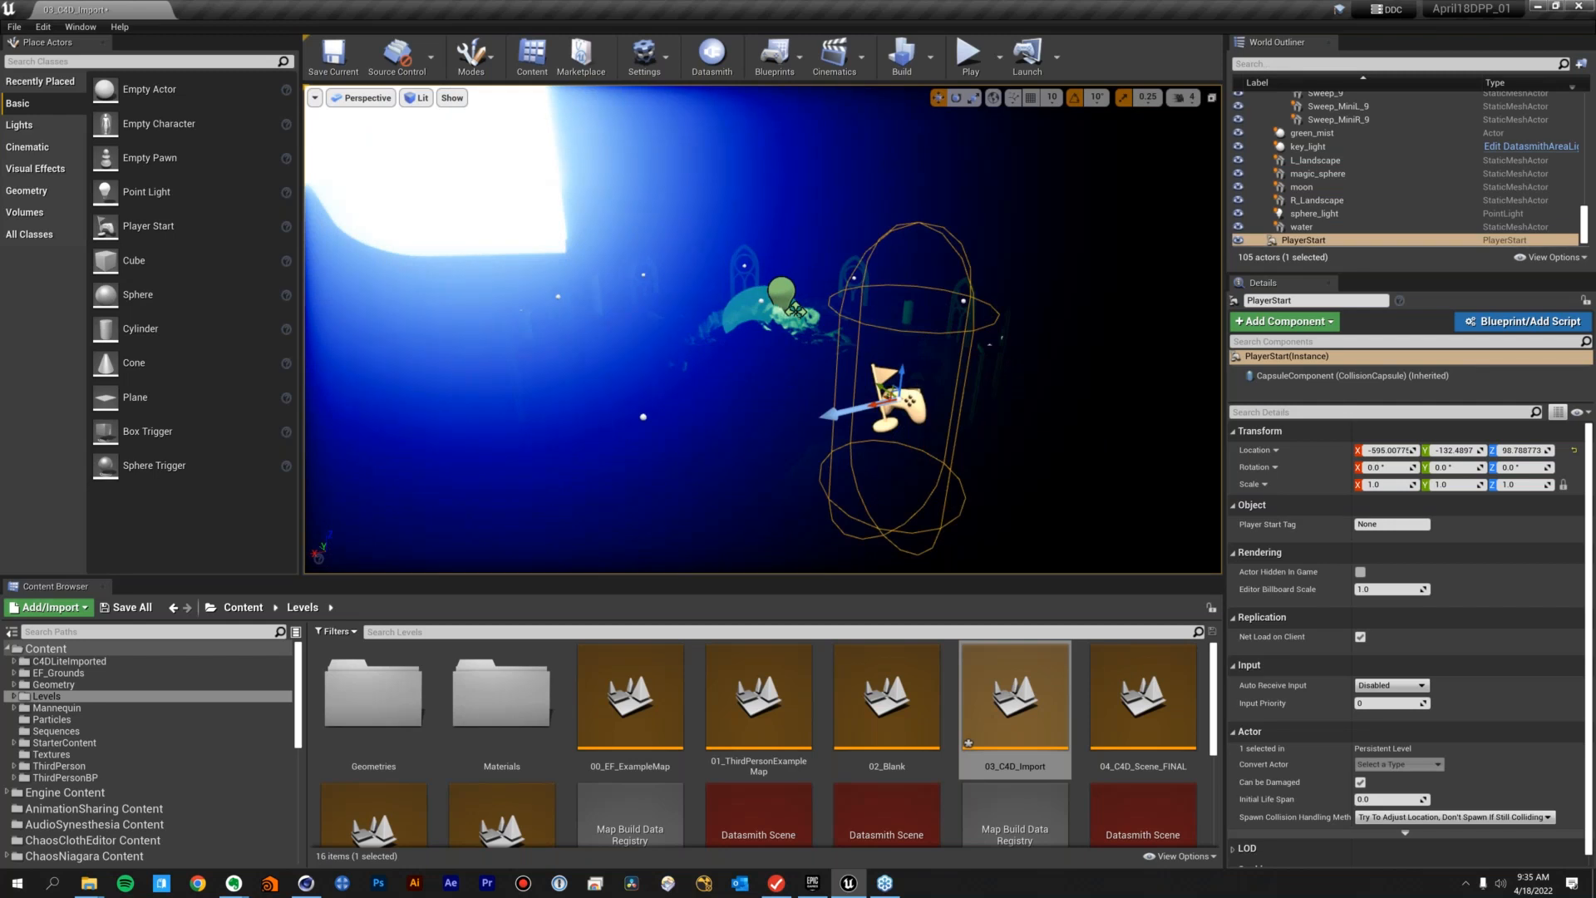
mouse_move(901, 374)
left_mouse_down()
mouse_move(899, 391)
mouse_move(898, 376)
left_mouse_up()
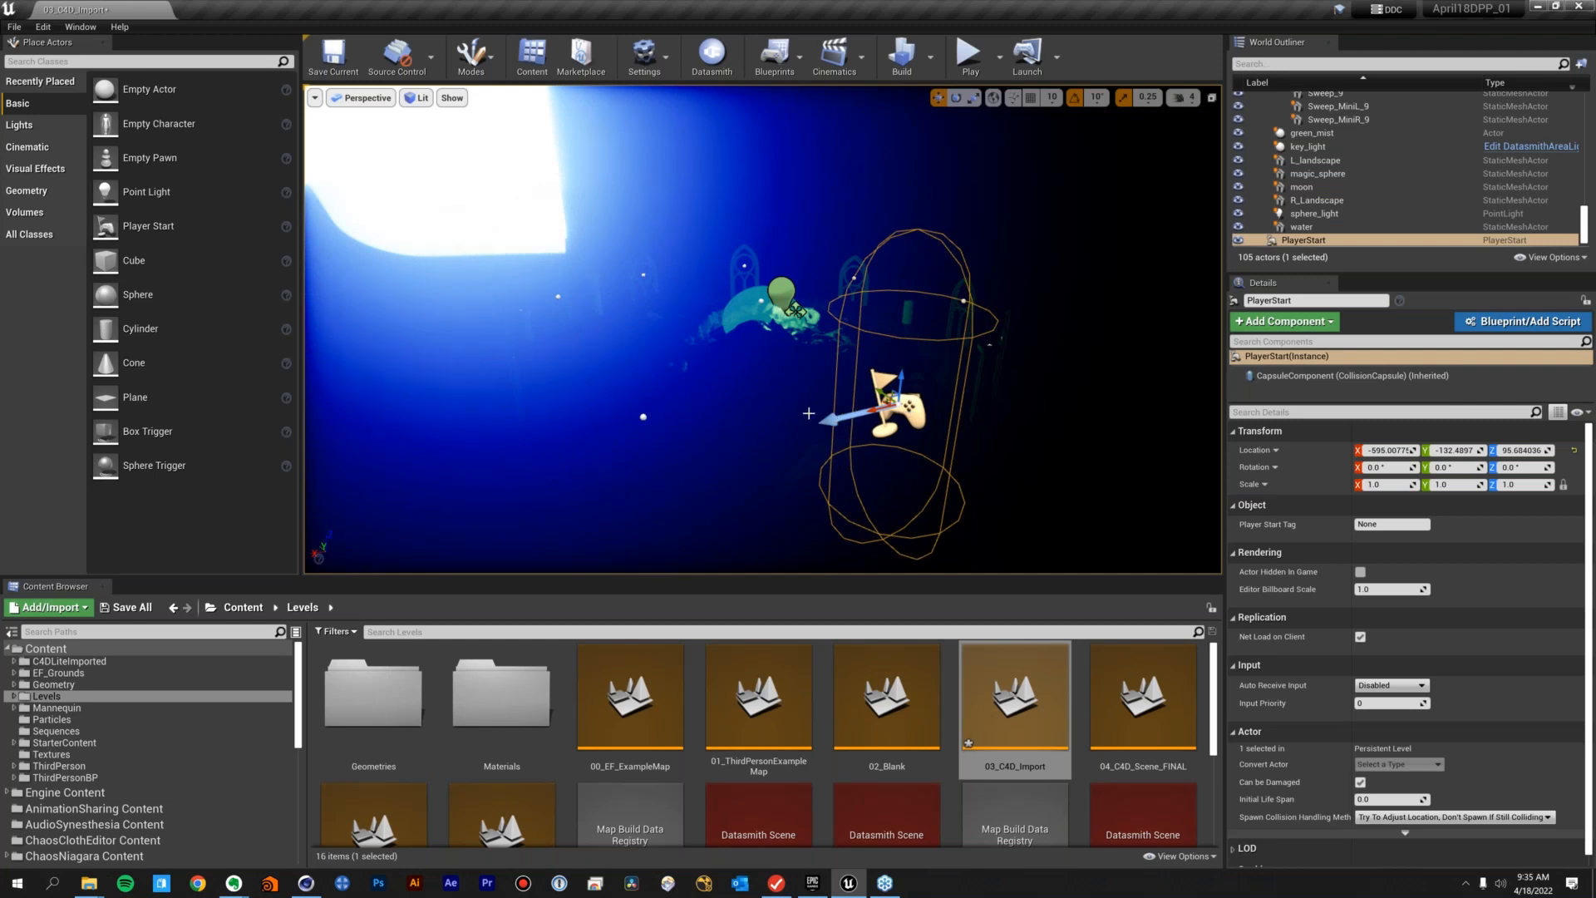
Select ctr_landscape, review its details, inspect its Rock_FG material instance parameters, and close the material editor
left_click_drag(832, 358, 678, 432, "alt")
left_click(682, 386)
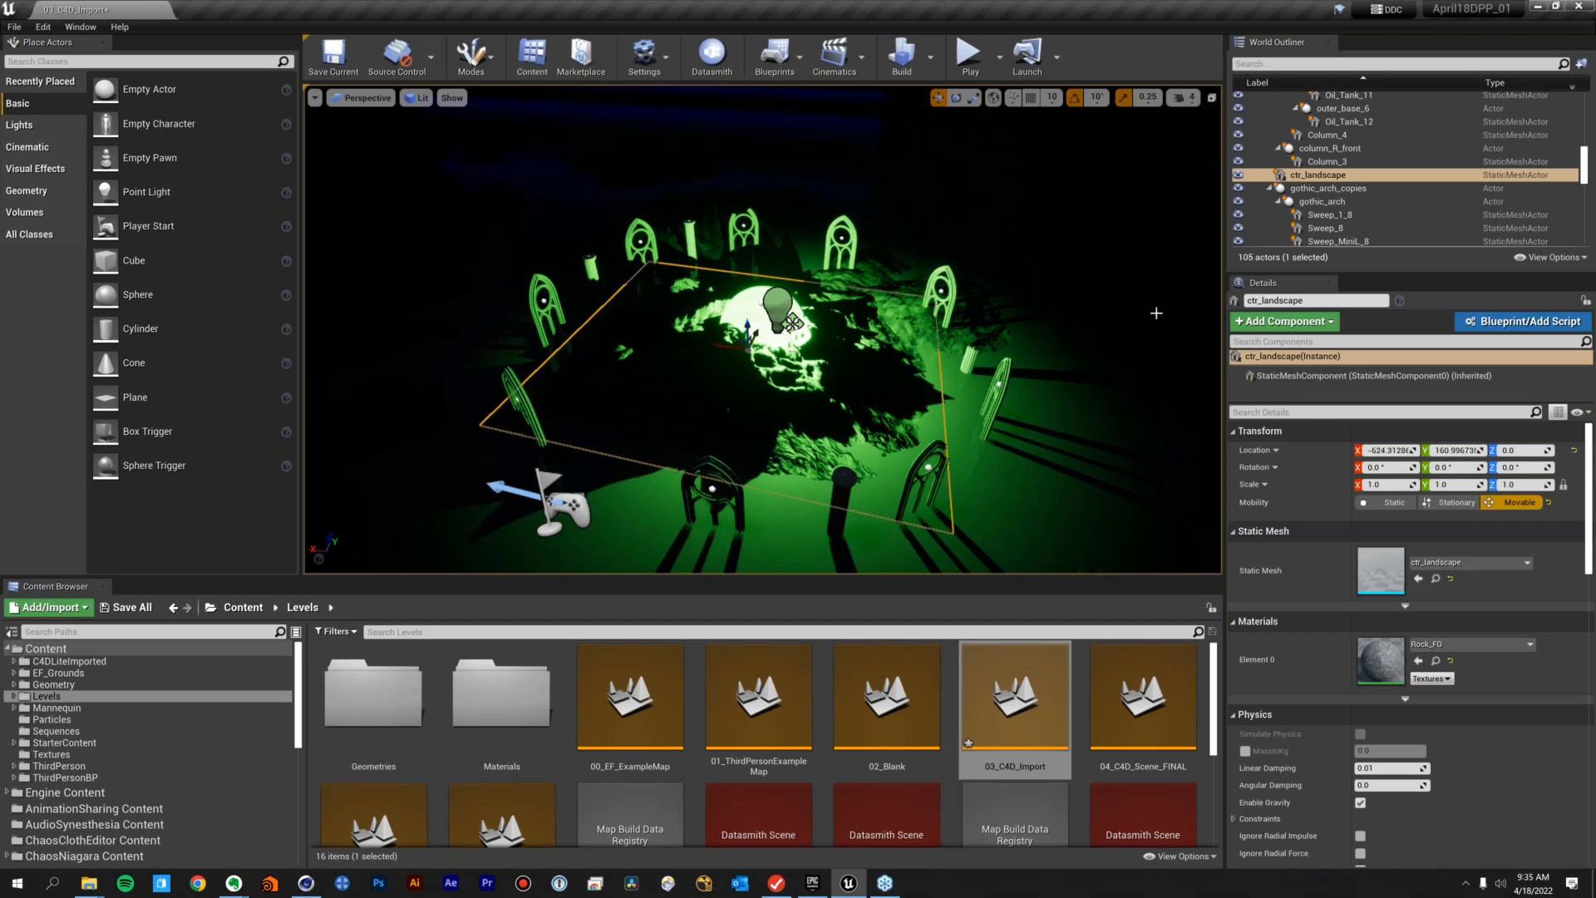
left_click(1296, 173)
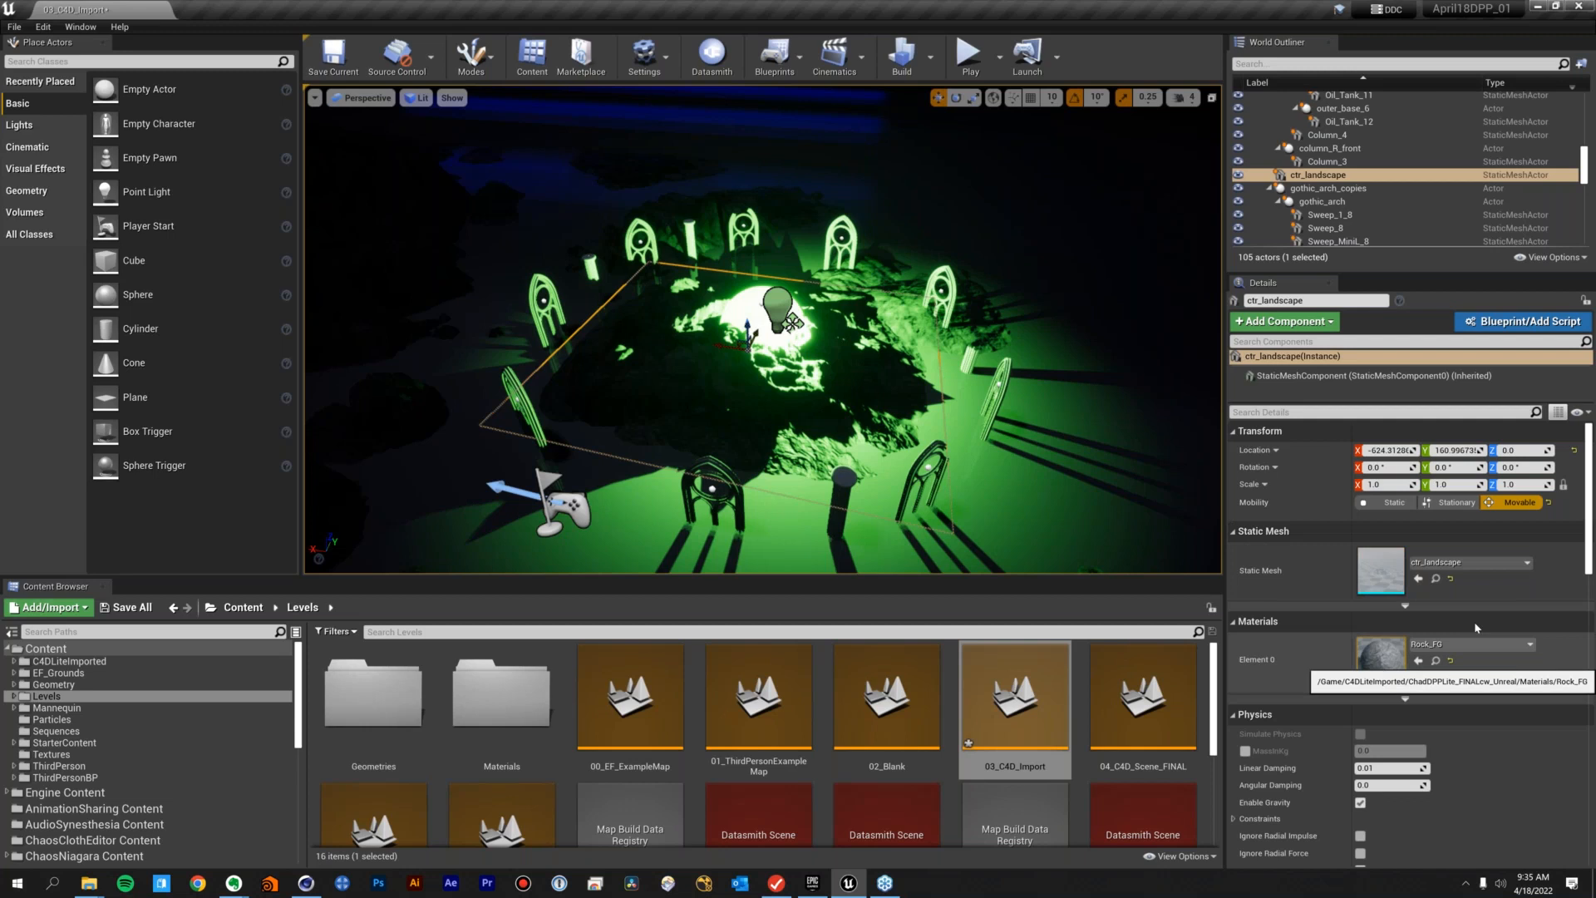
scroll(1474, 621, "down", 2)
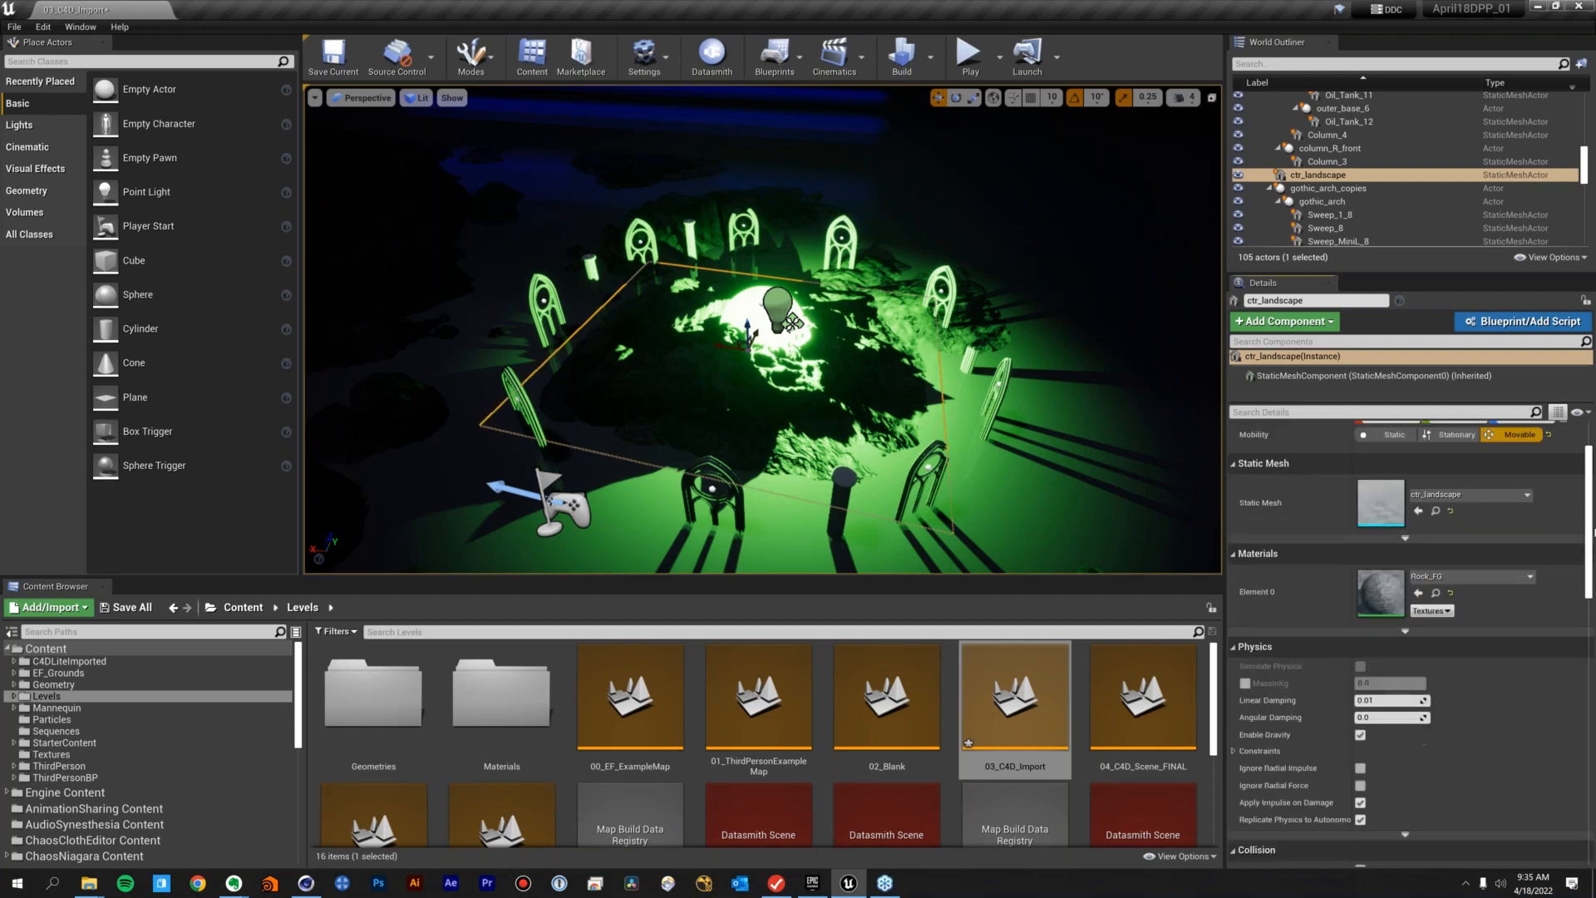
scroll(1390, 526, "up", 1)
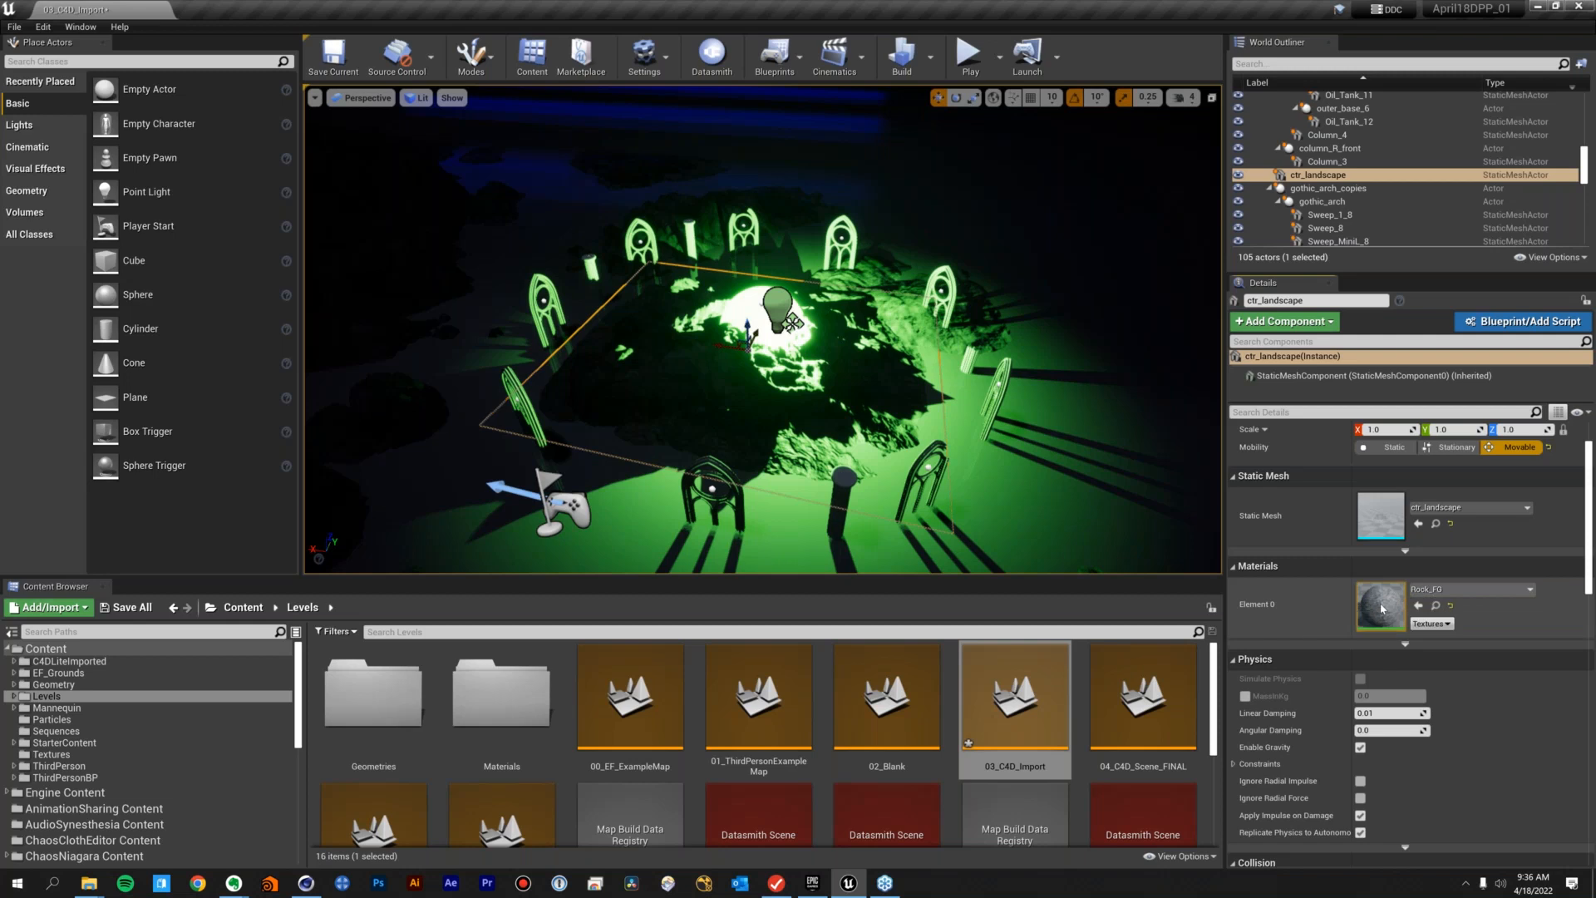
double_click(1382, 609)
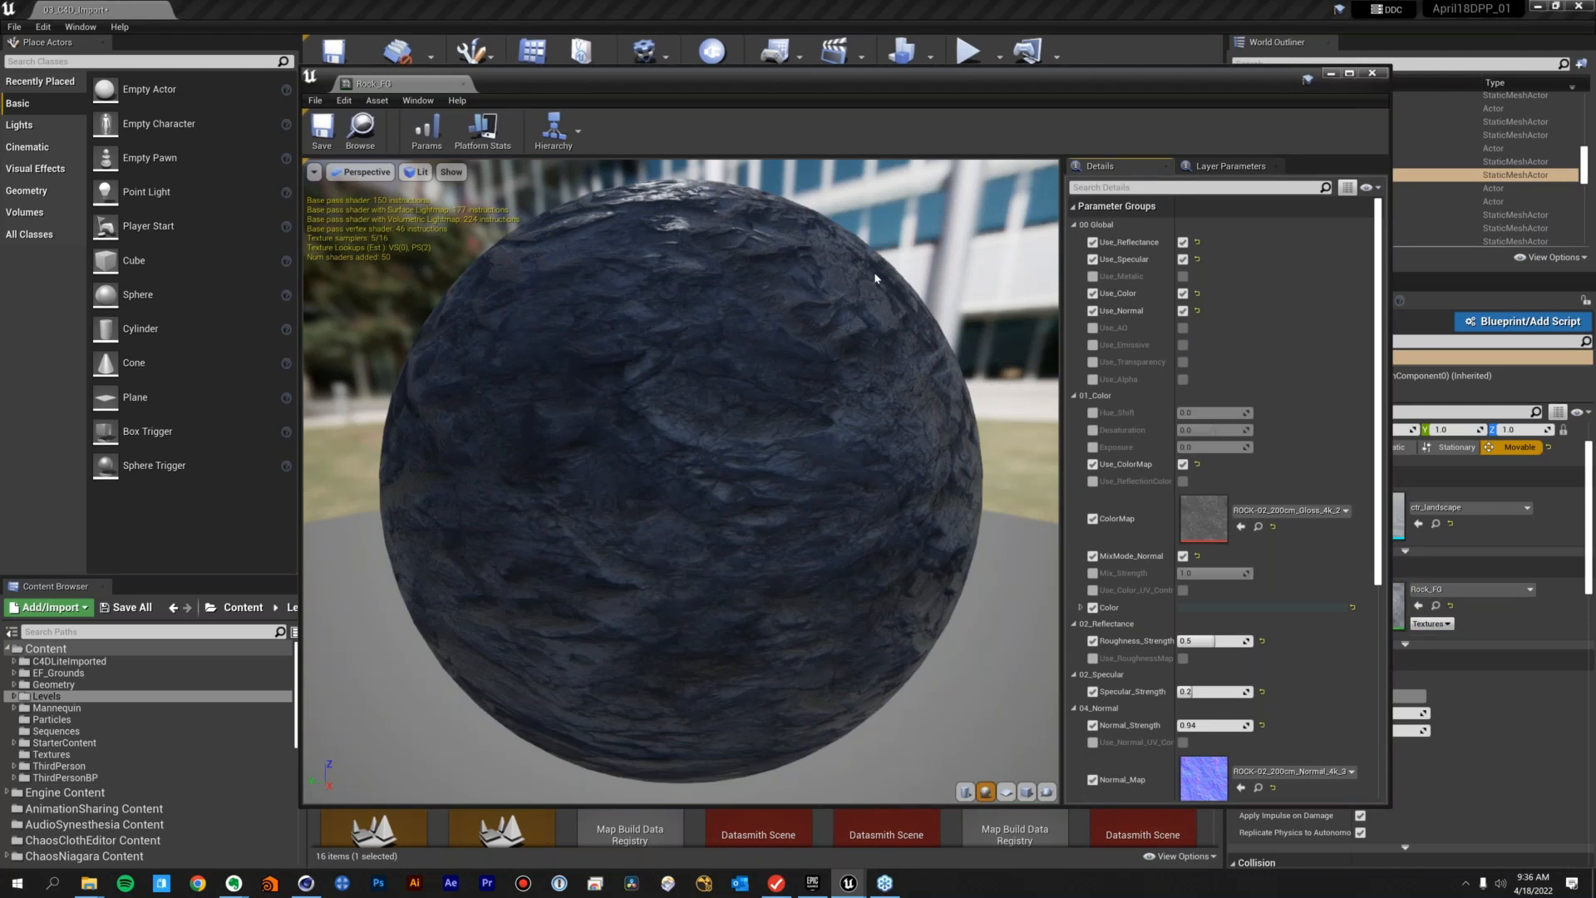
left_click(1373, 74)
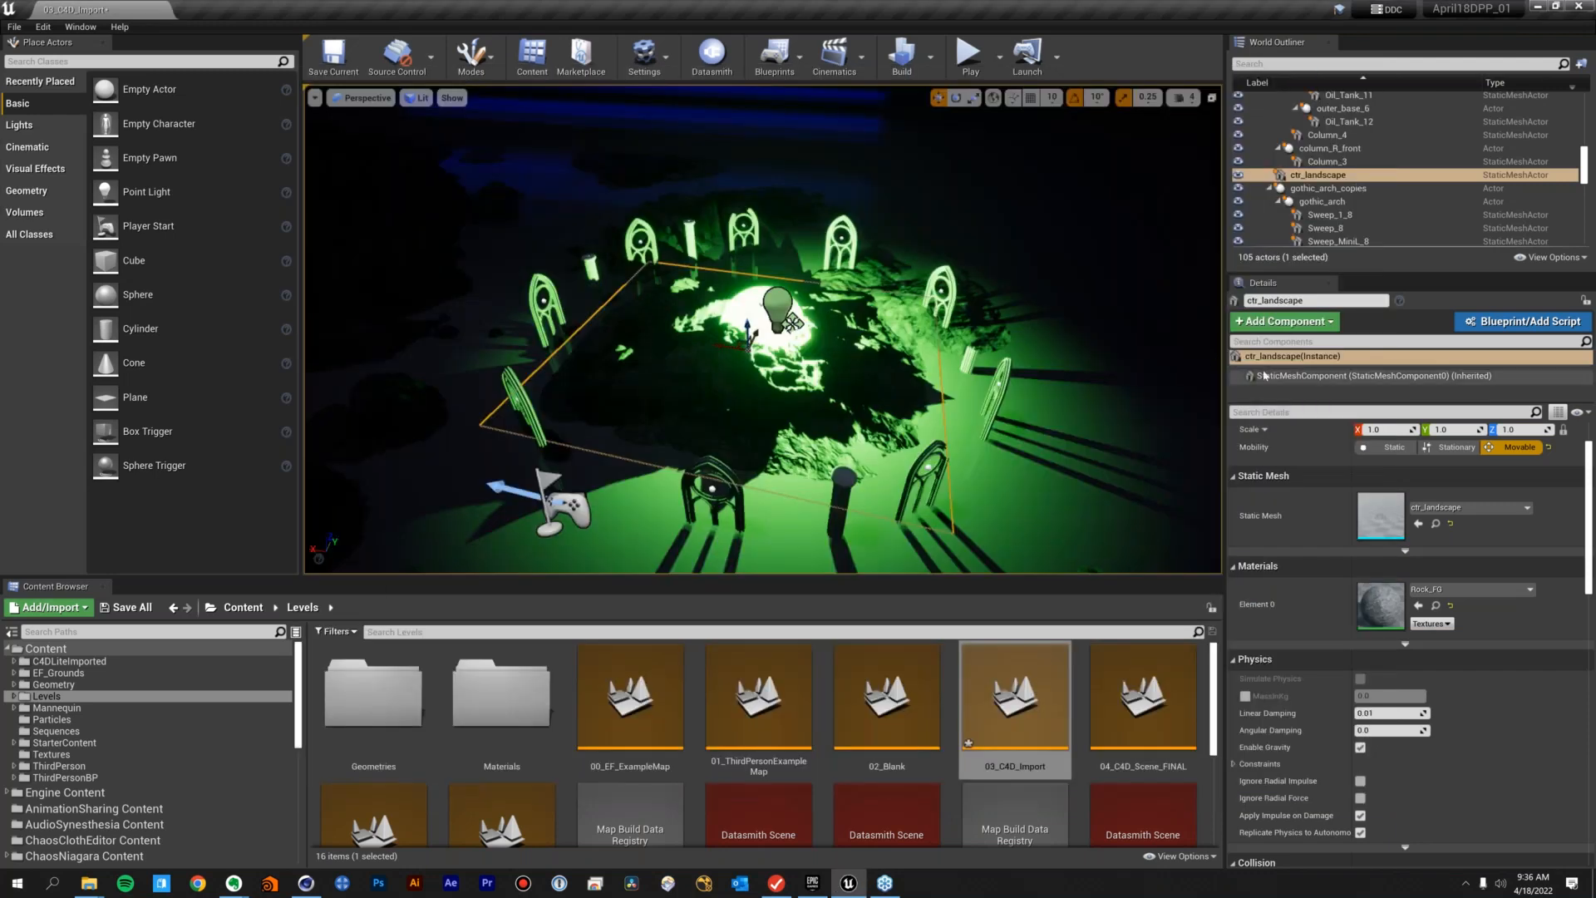
Open the ctr_landscape static mesh, set its Collision Complexity to Use Complex Collision As Simple, and close the mesh editor
double_click(1373, 524)
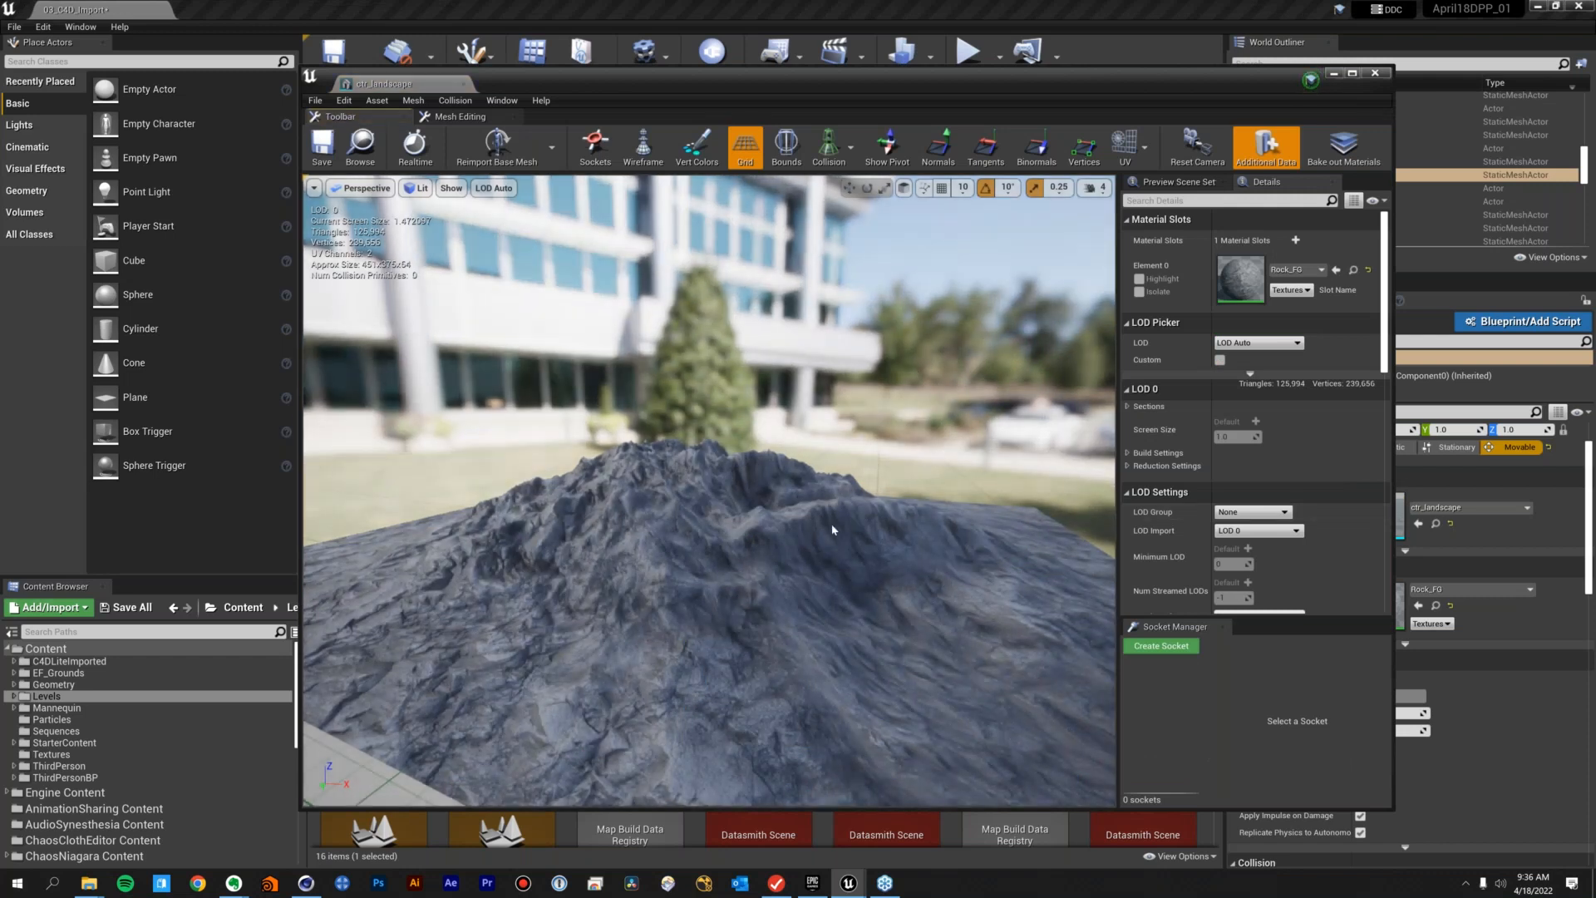
left_click_drag(711, 528, 808, 524)
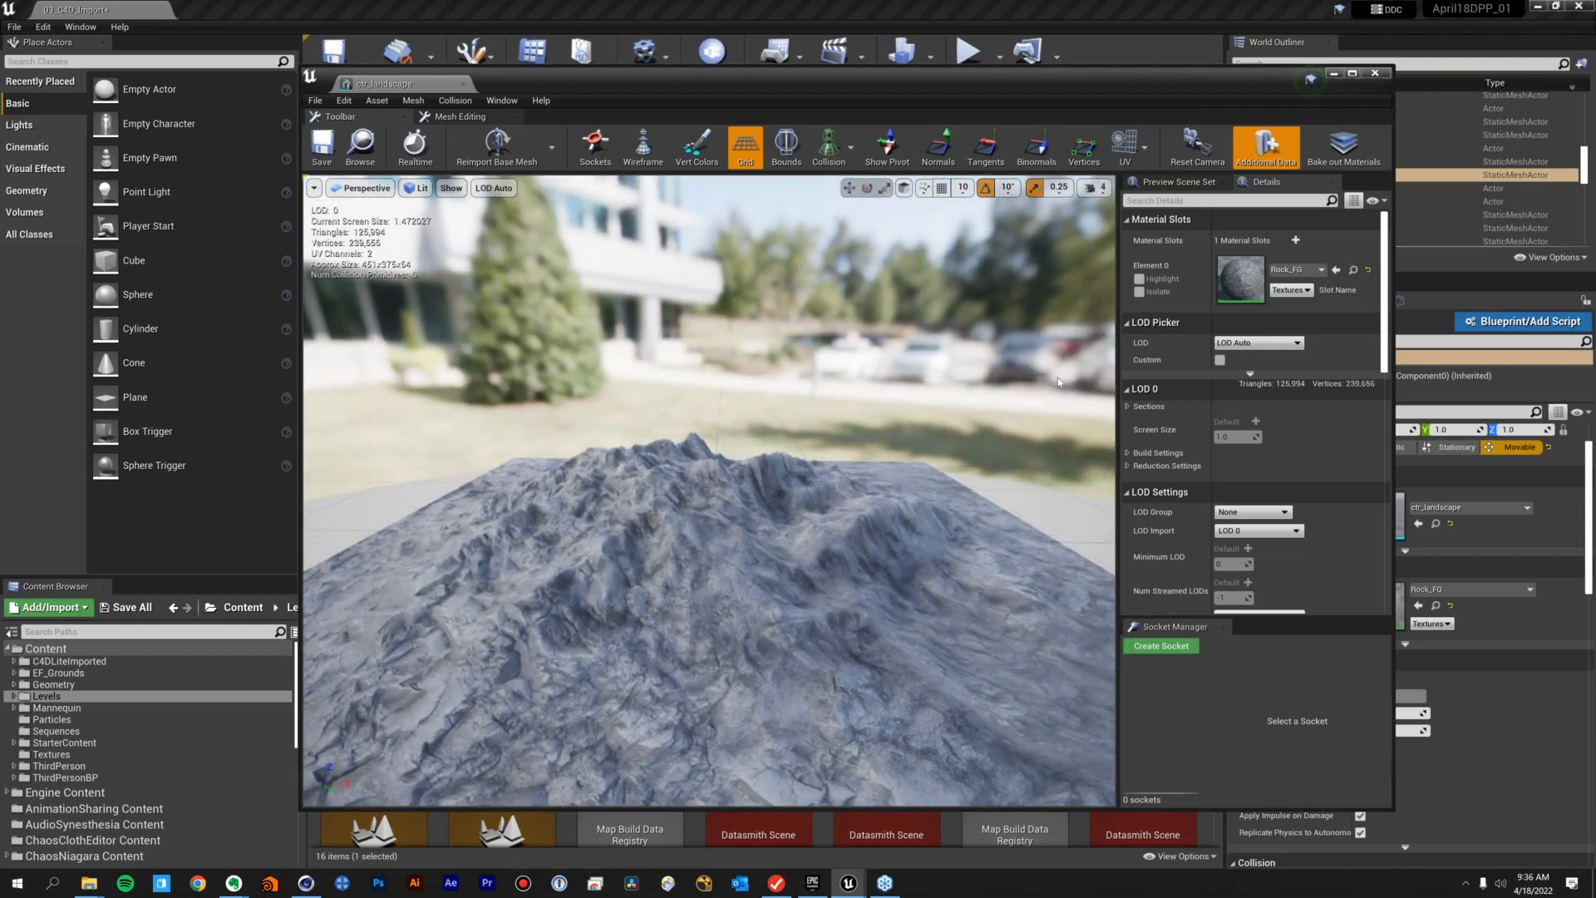
left_click(853, 148)
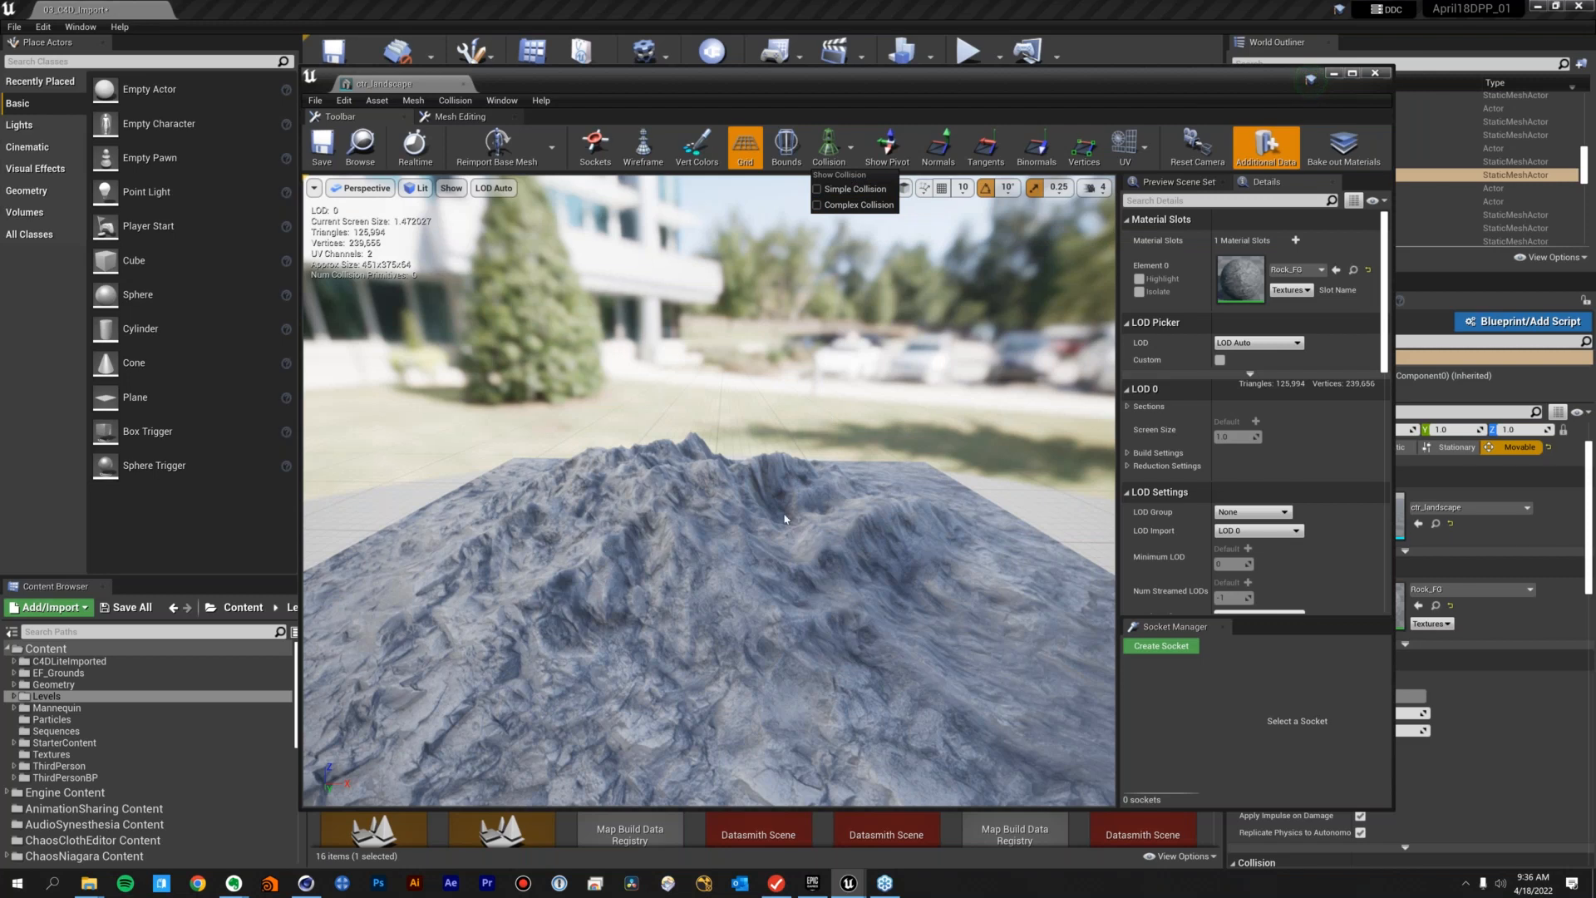
left_click_drag(1383, 320, 1380, 415)
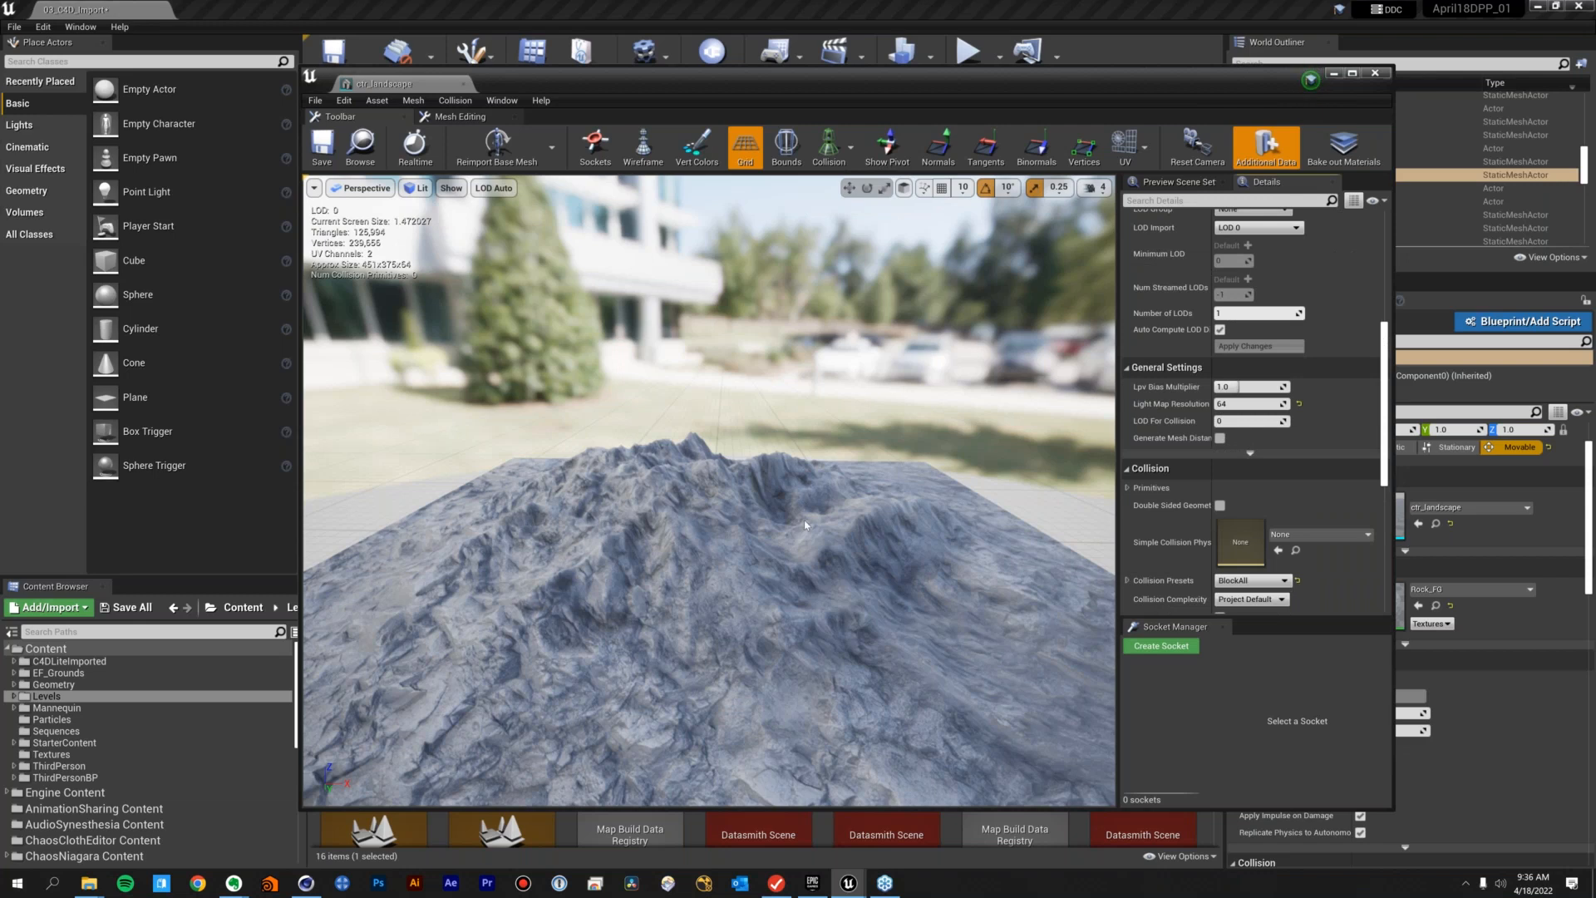
scroll(1367, 343, "down", 3)
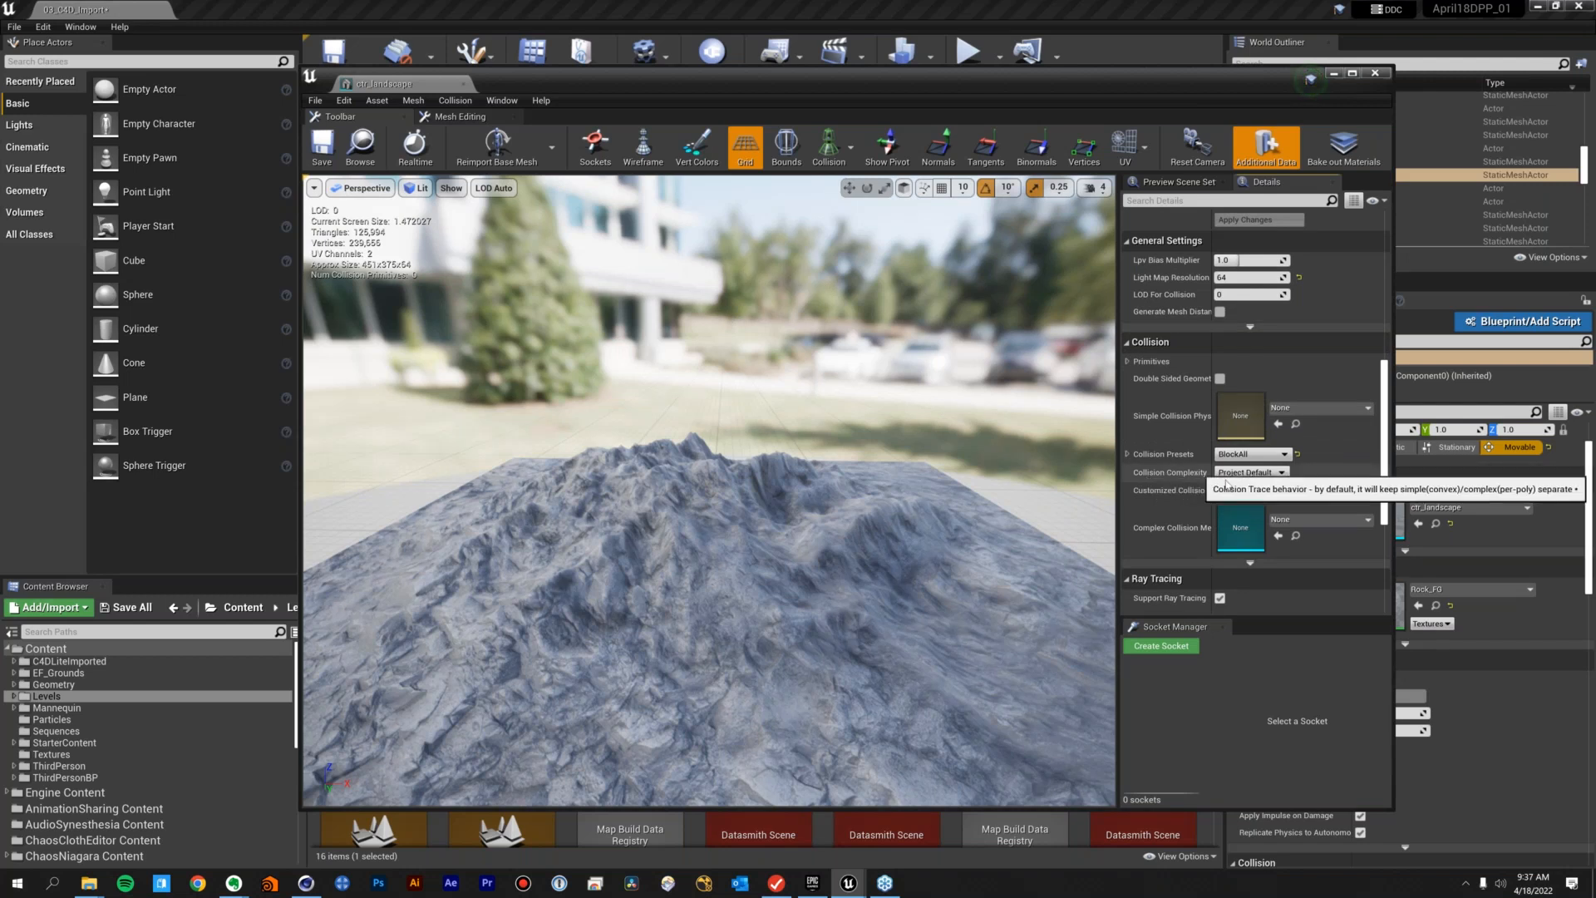
left_click(1249, 473)
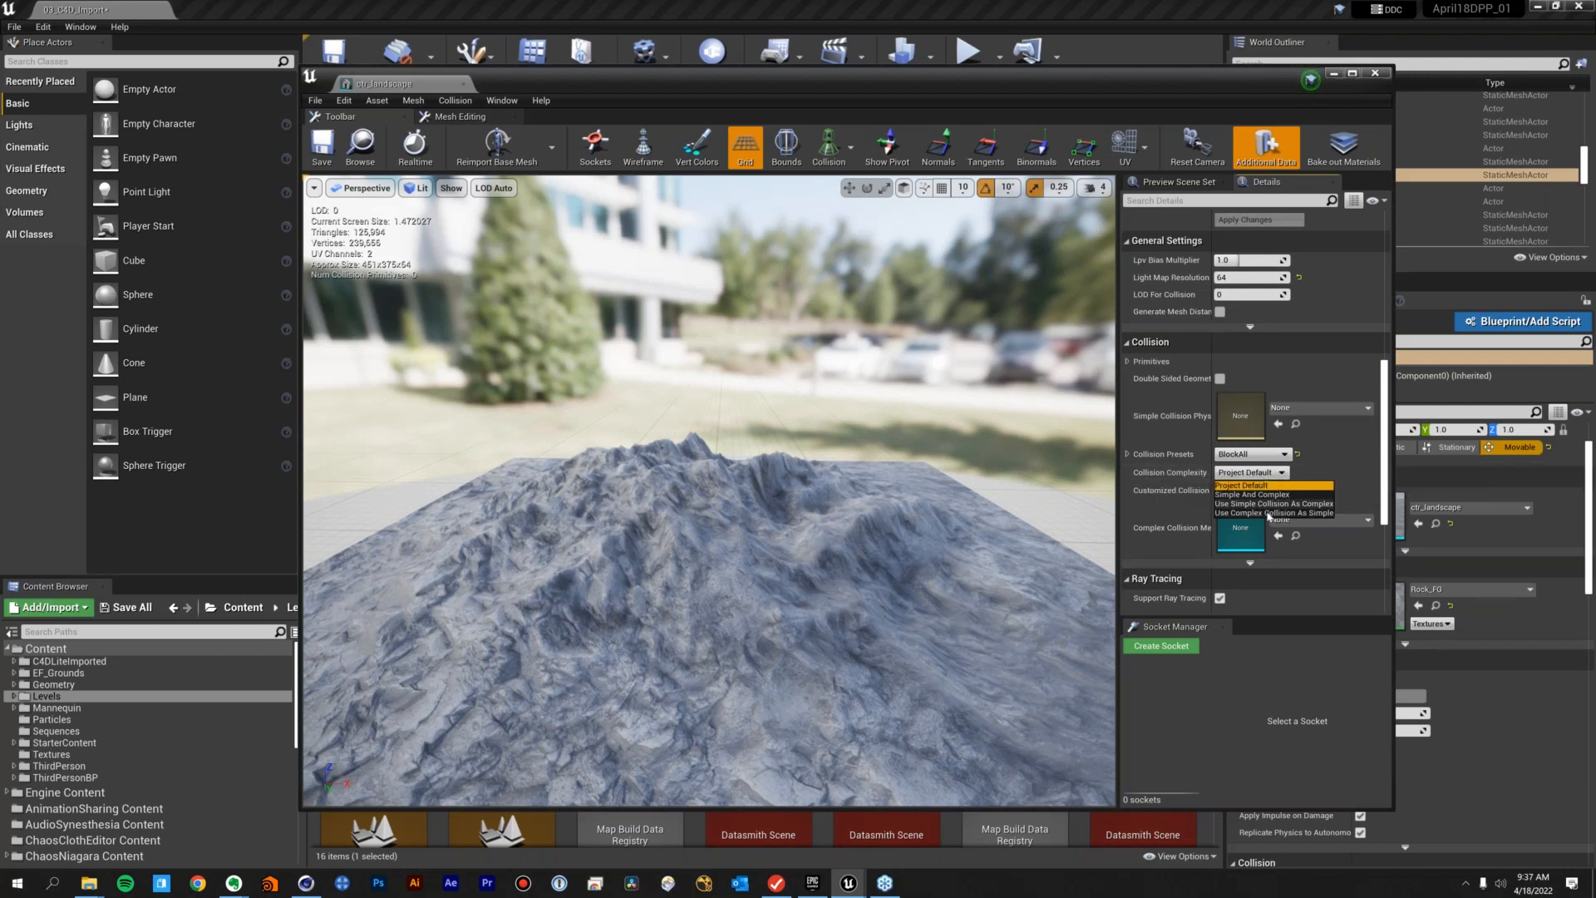
left_click(1270, 513)
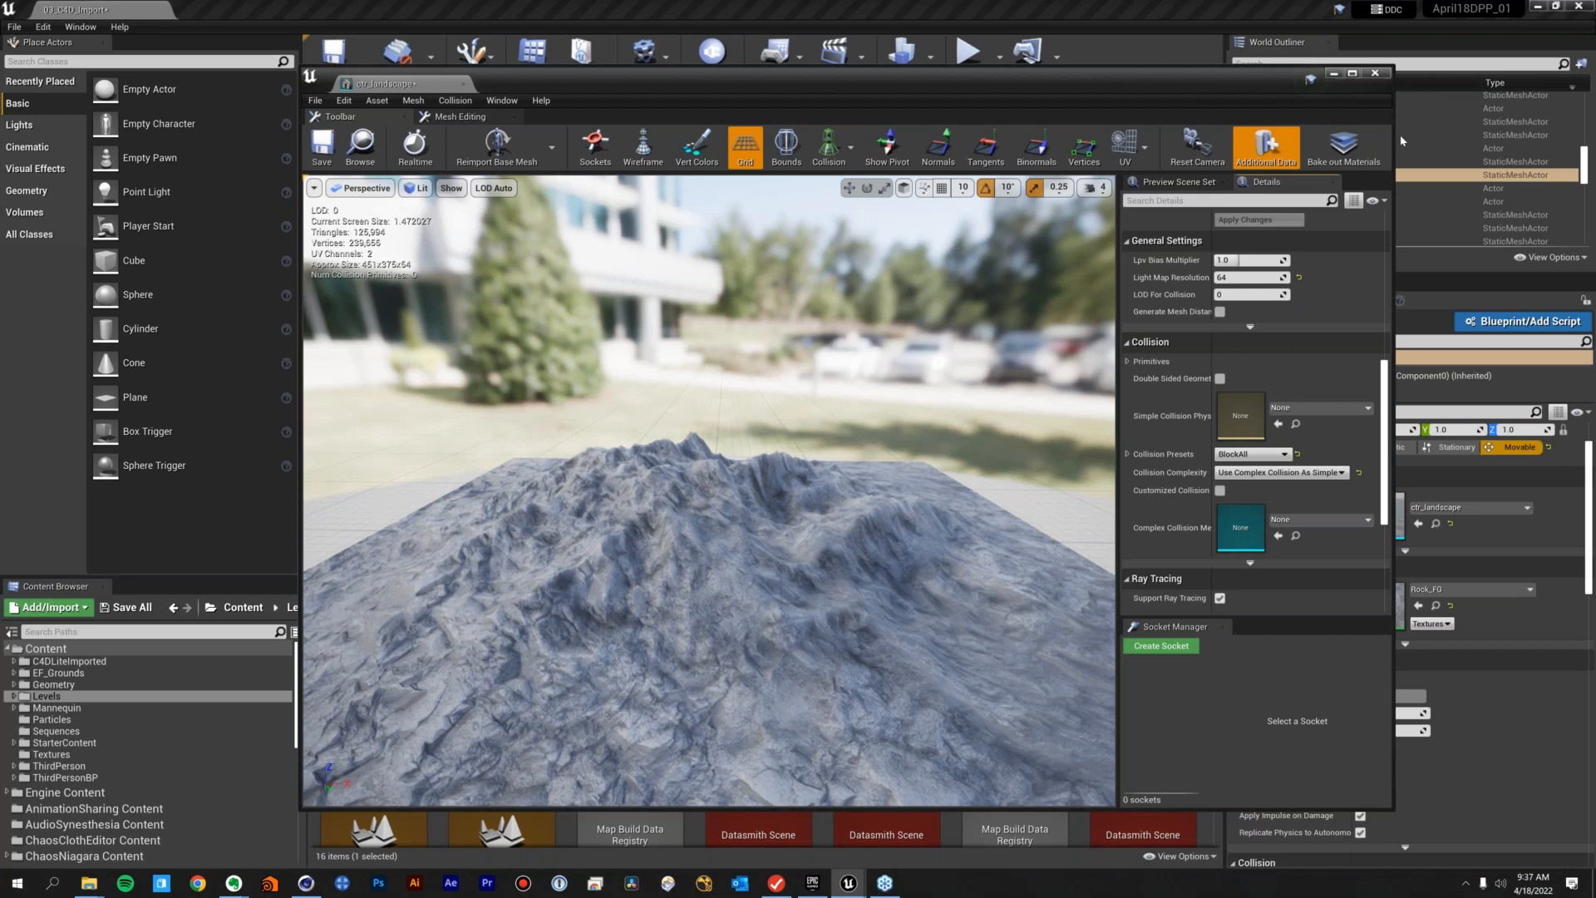
left_click(1375, 72)
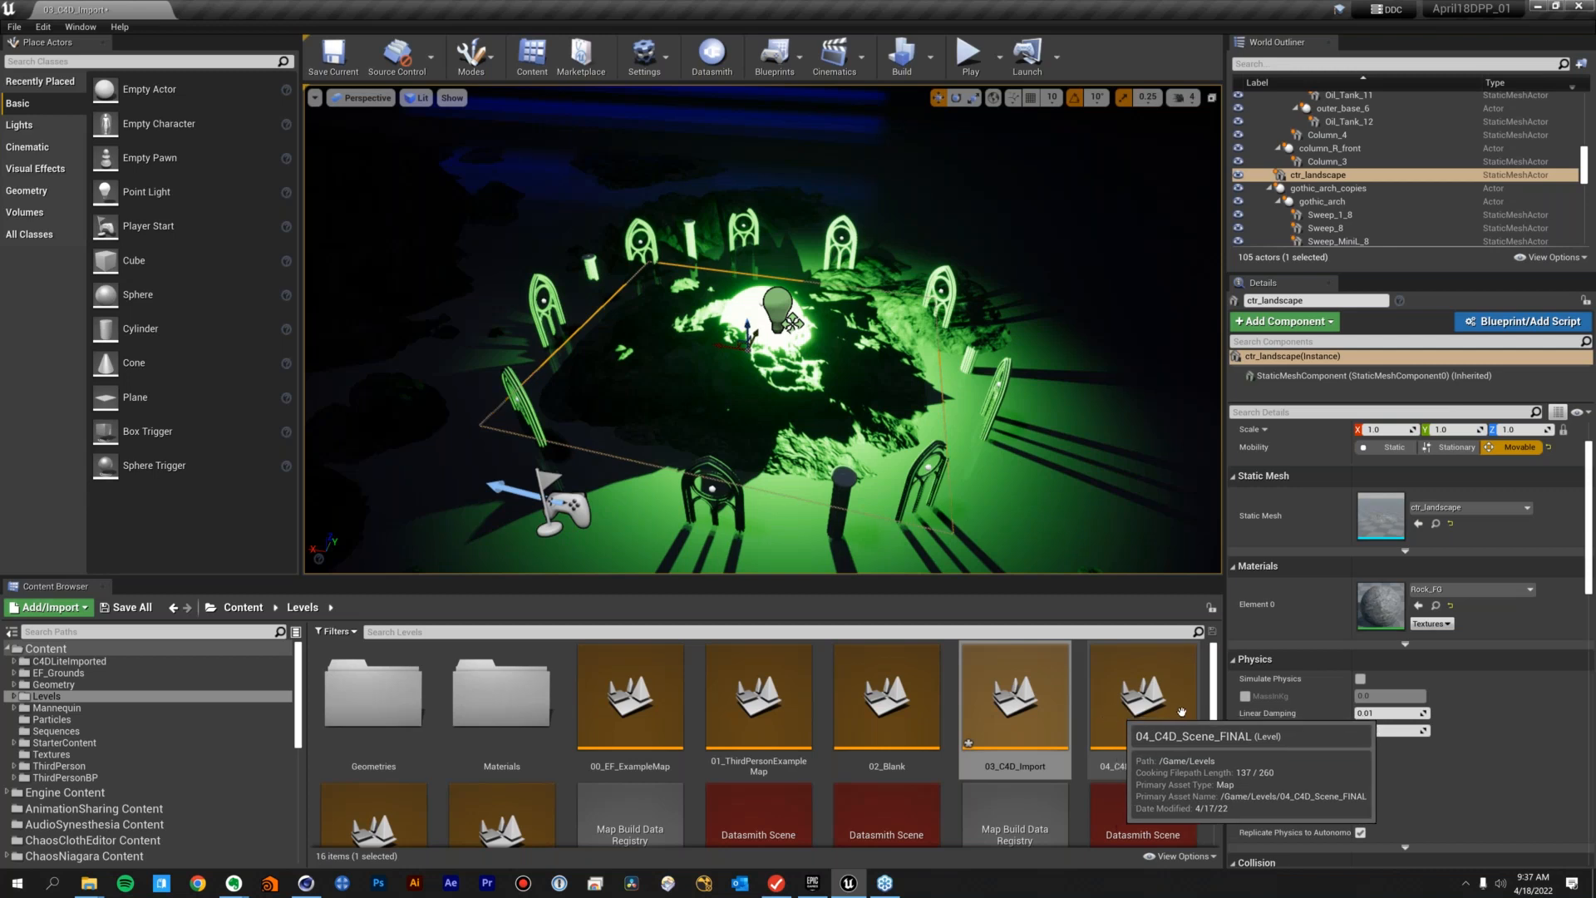
Open the 05_Cineware_START level without saving the changes to 03_C4D_Import and the ctr_landscape mesh
scroll(1175, 712, "down", 2)
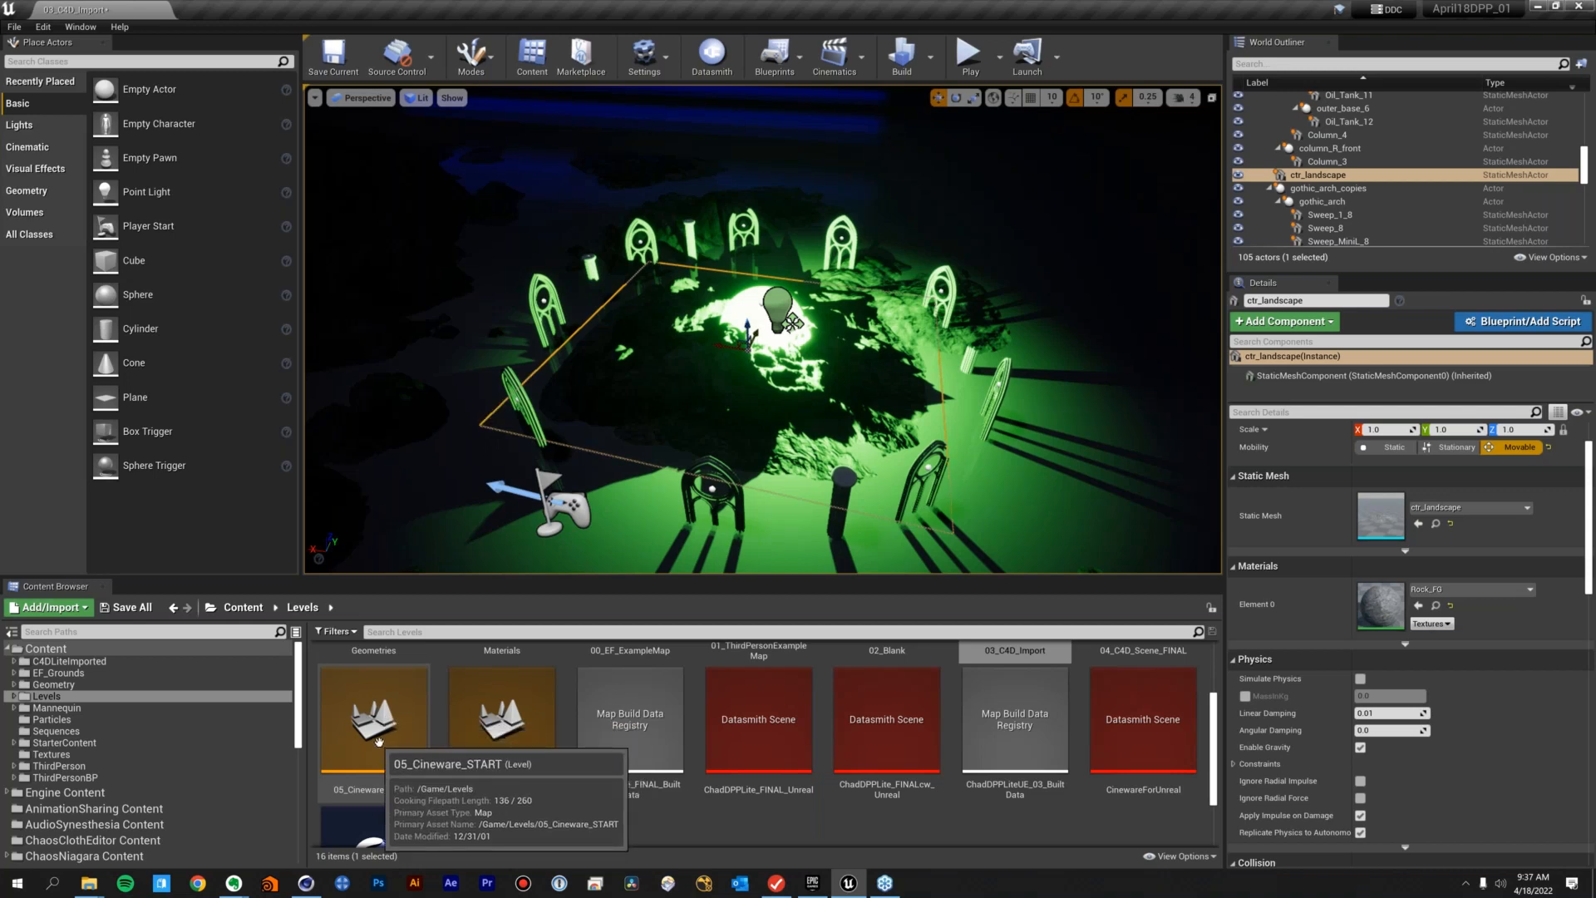
left_click(401, 739)
double_click(401, 739)
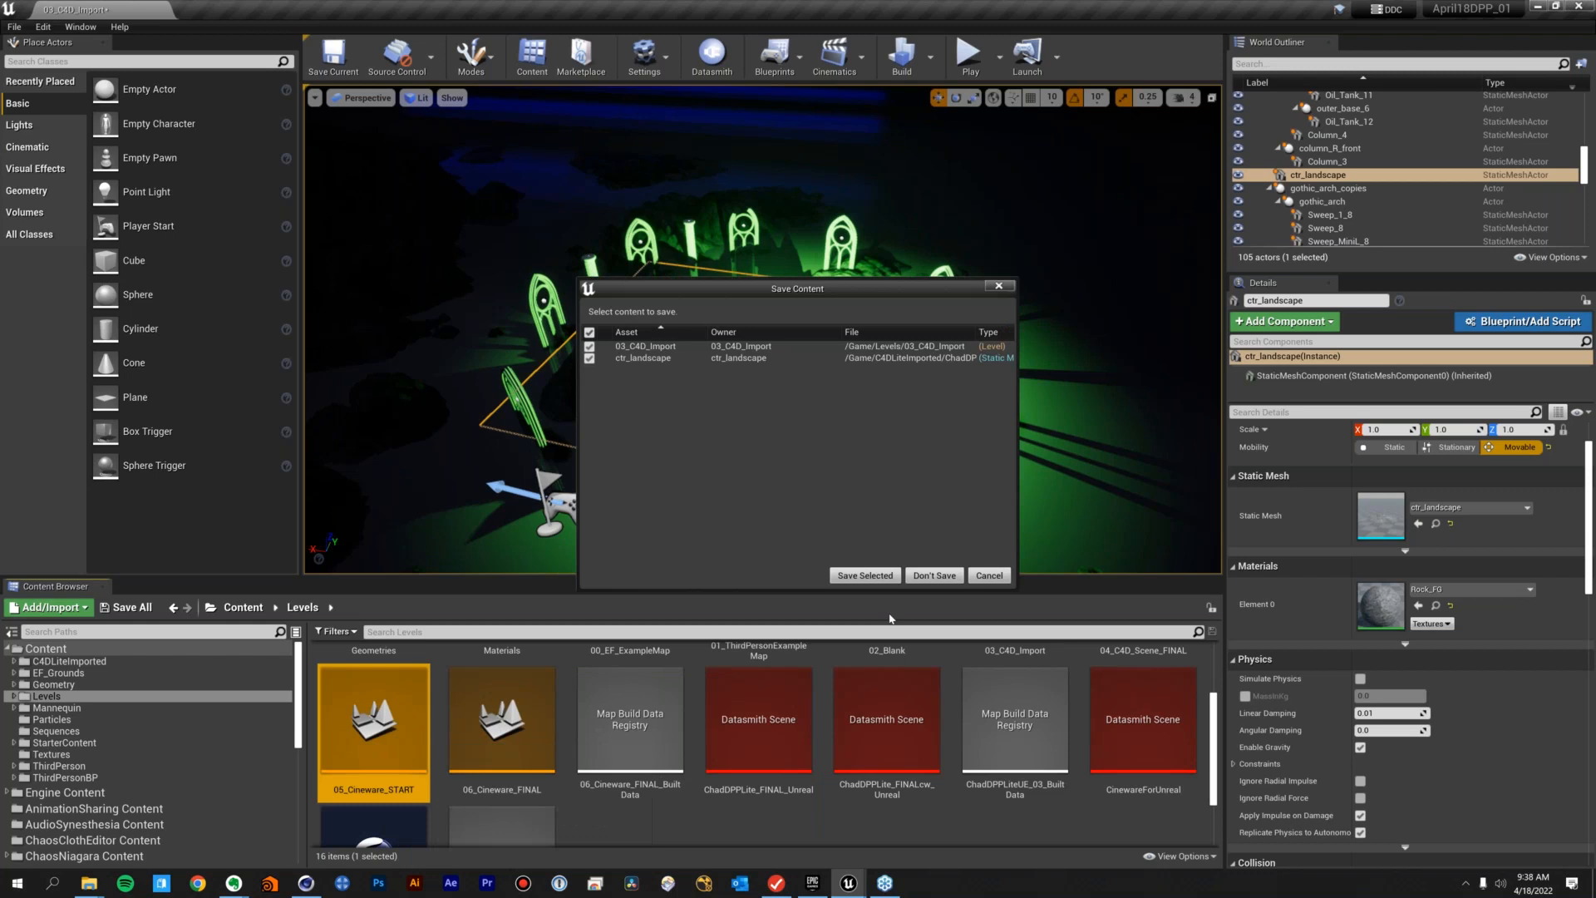
left_click(928, 576)
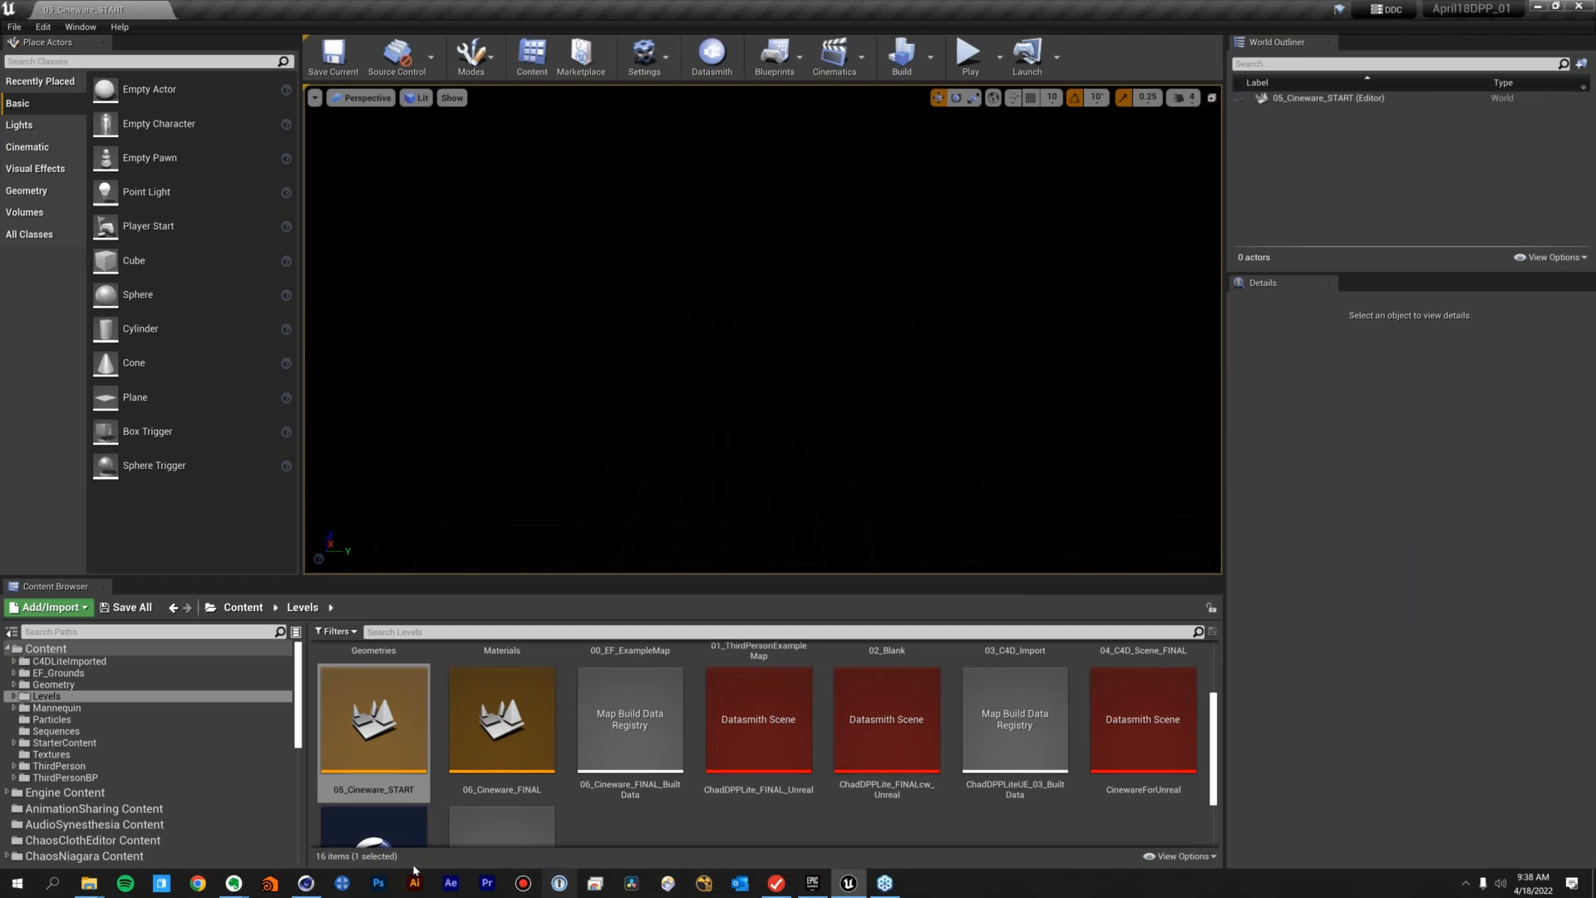
Switch to Cinema 4D, bring up the CinewareORIGINAL project, and review the n-Side spline's settings and the available spline primitives
left_click(309, 890)
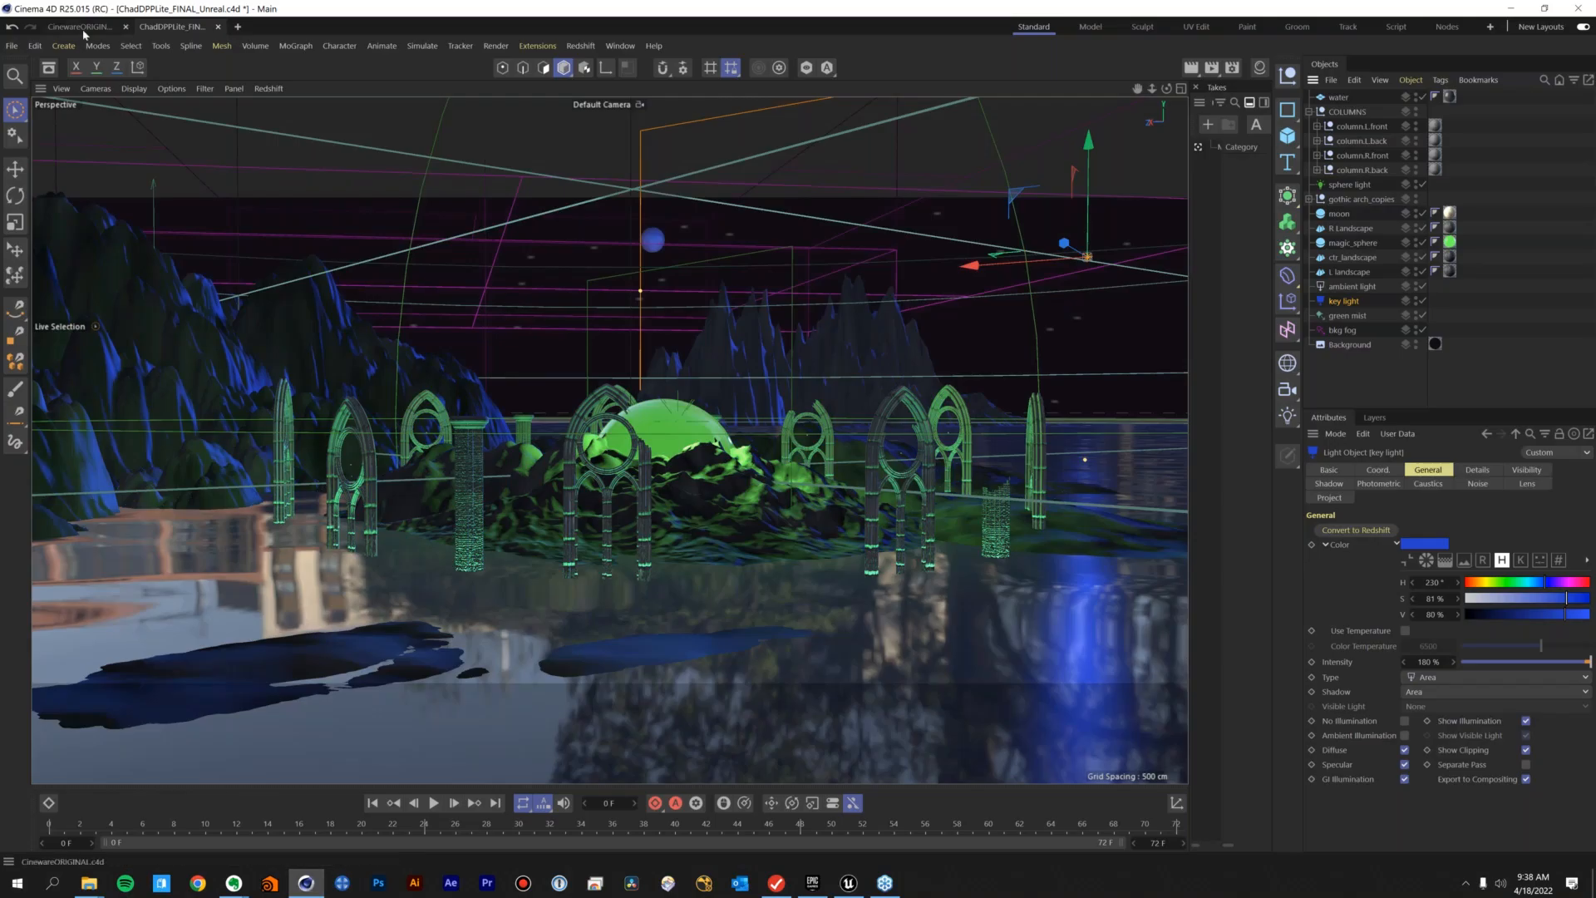
left_click(84, 28)
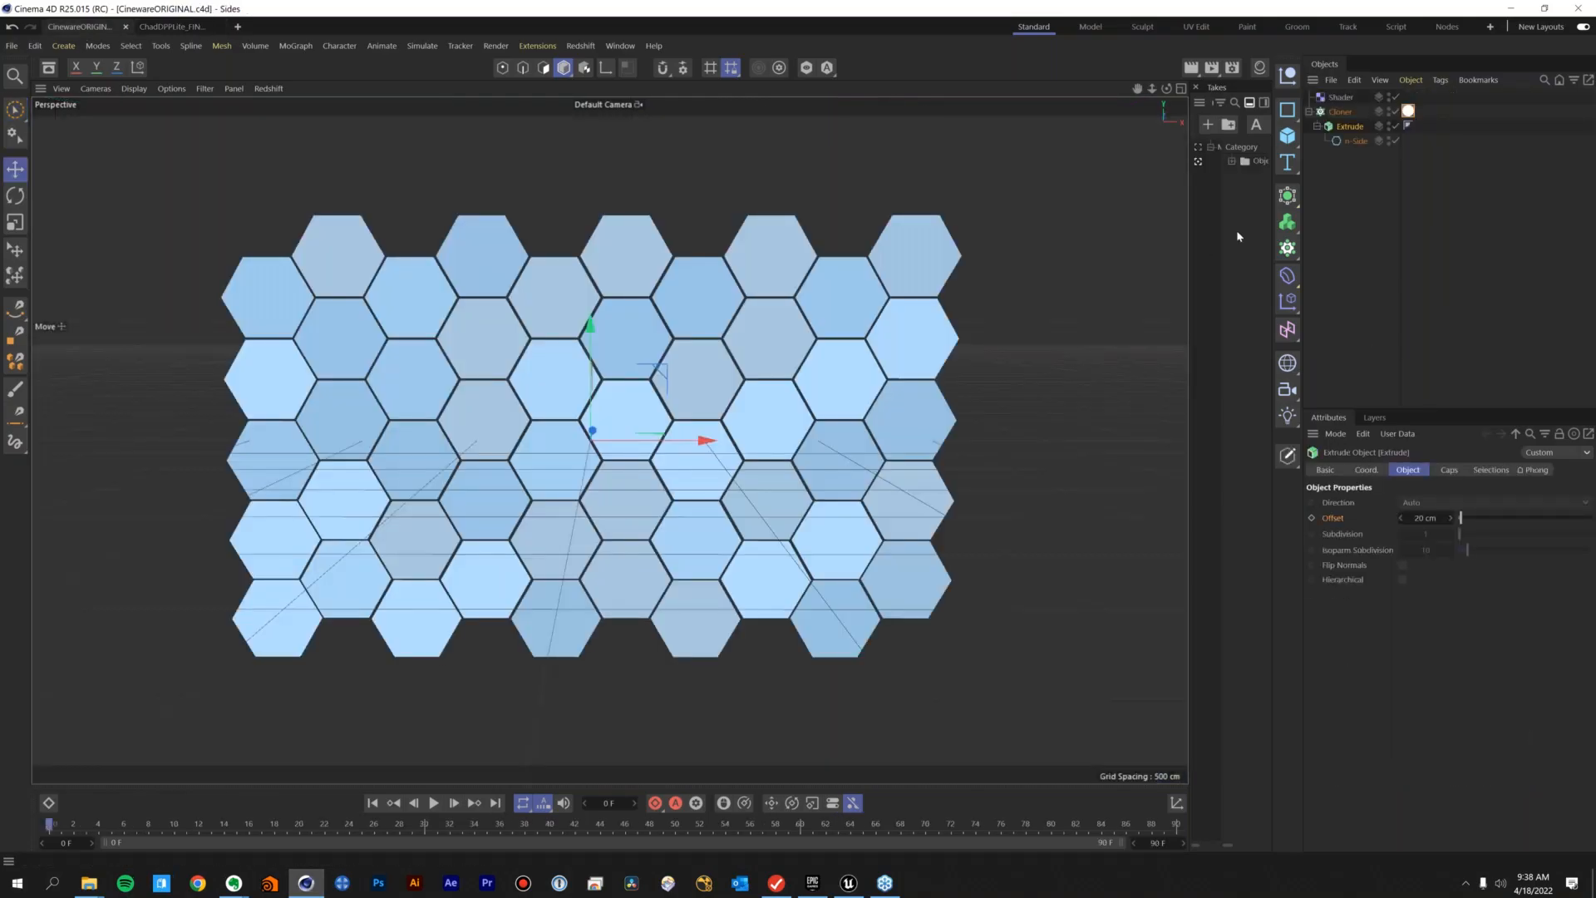
left_click(1356, 141)
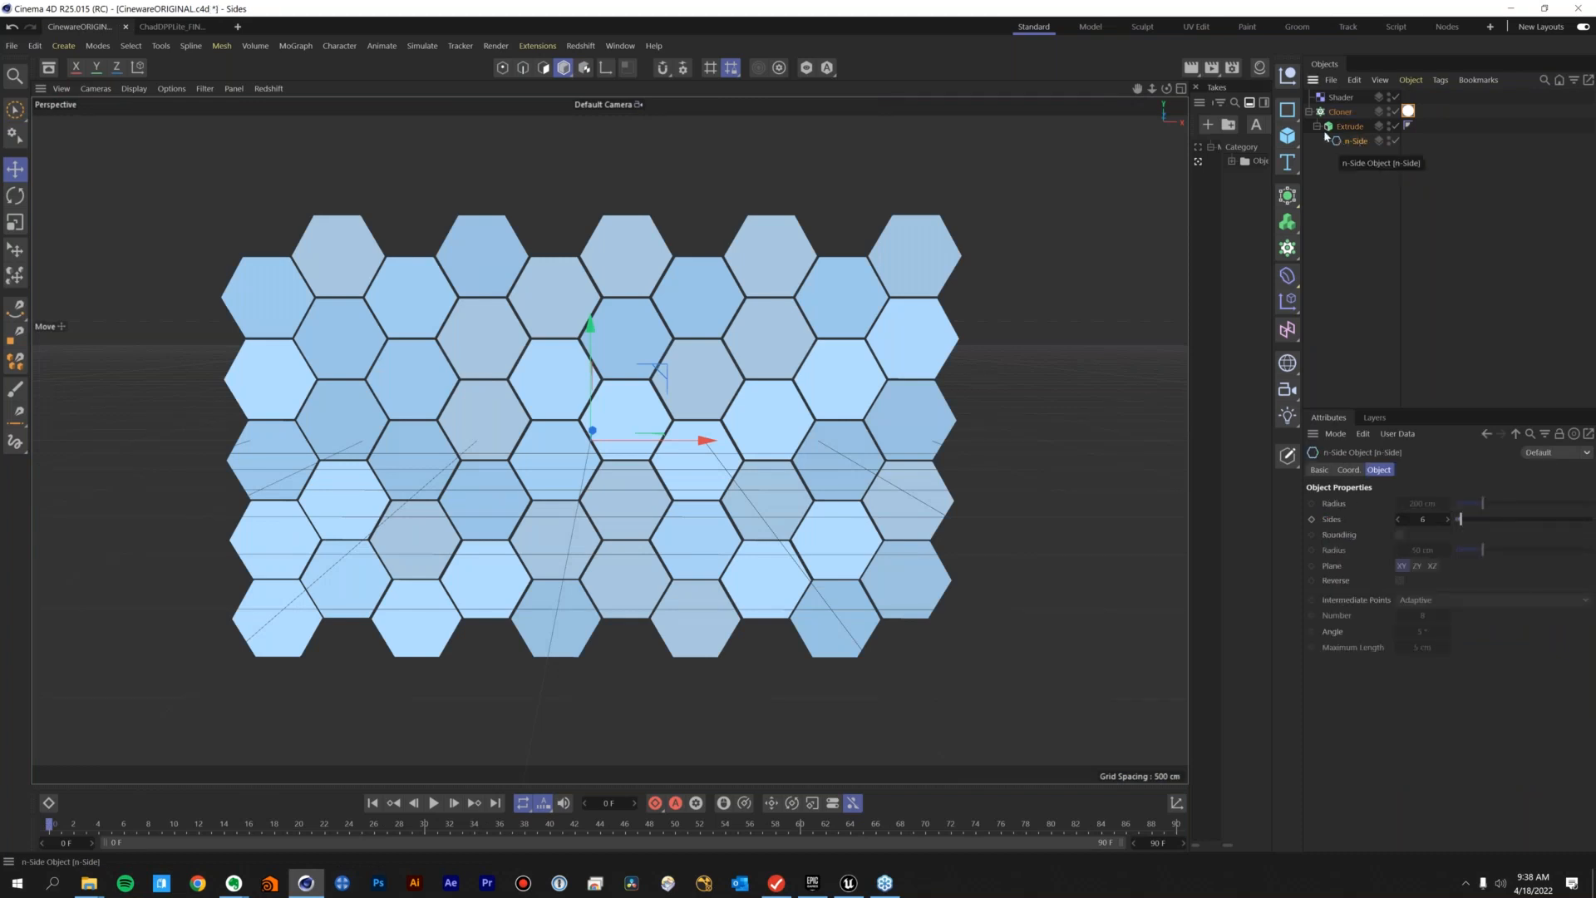
left_click(1288, 110)
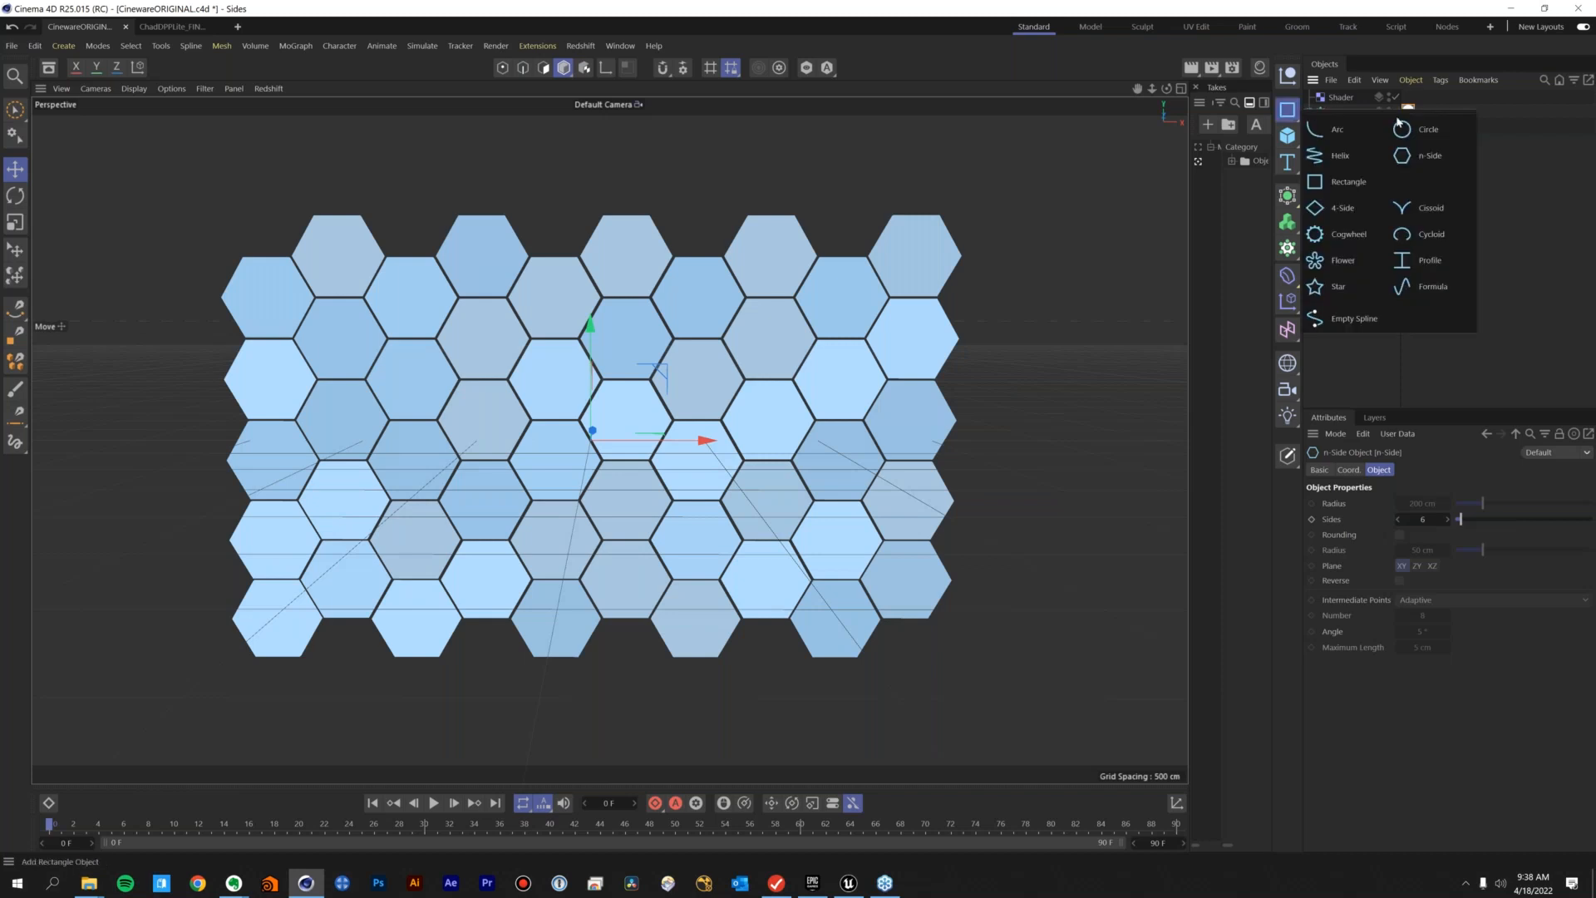
Disable the Shader, Cloner, and Extrude objects to isolate the n-Side spline, and re-enable Extrude and Cloner one at a time
left_click(1396, 98)
left_click(1396, 112)
left_click(1397, 125)
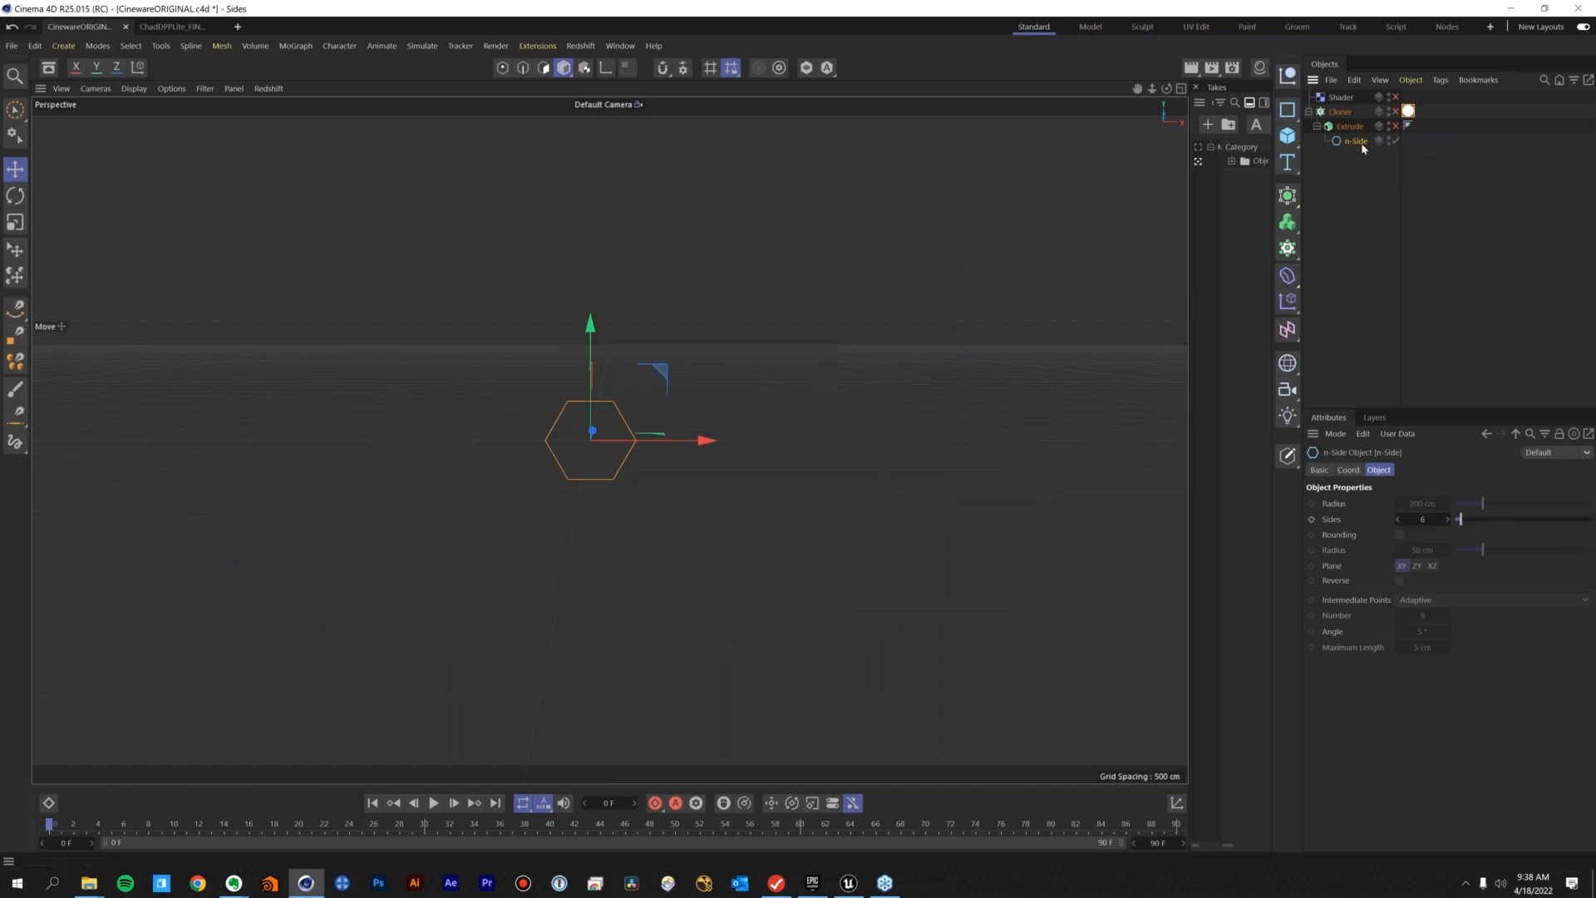
left_click(1396, 127)
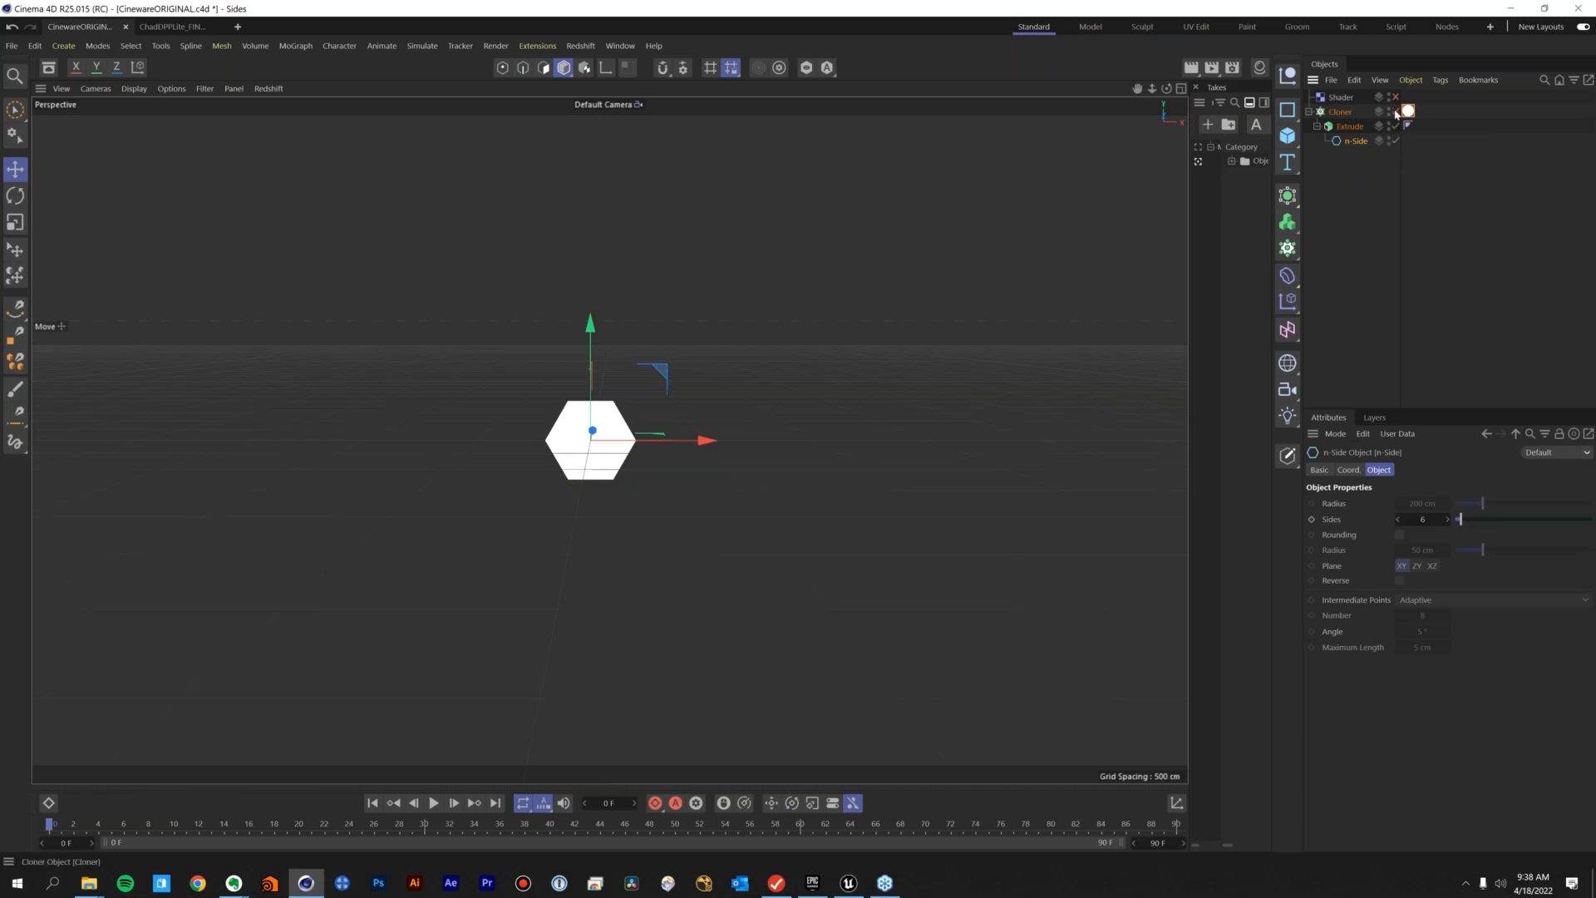
left_click(1396, 111)
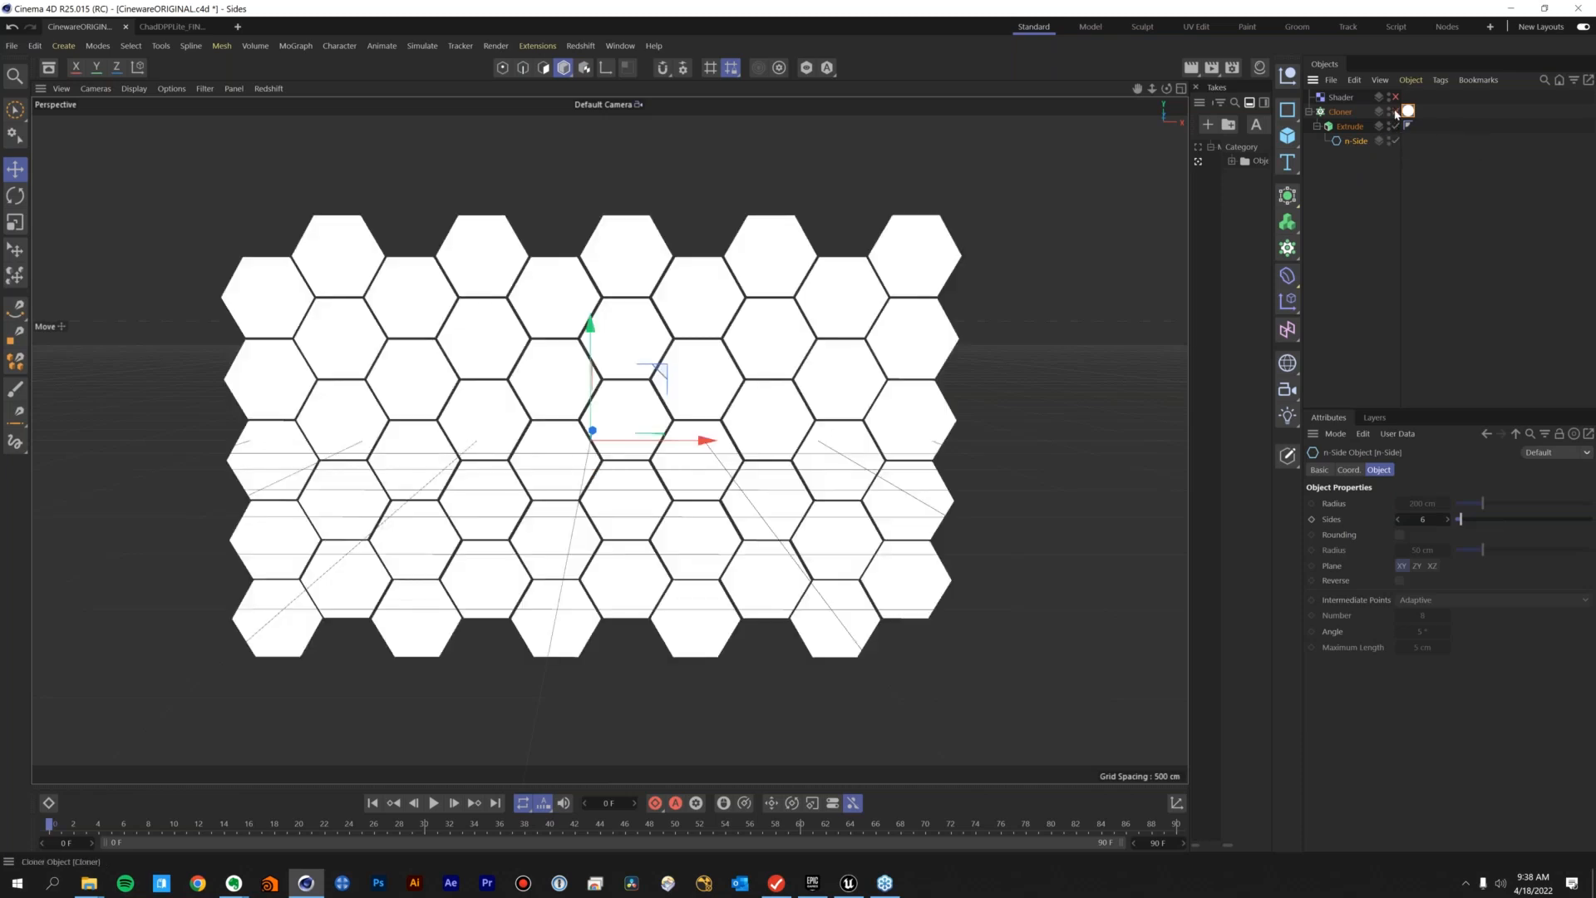
Select the Cloner and review its Transform settings and Honeycomb object properties
left_click(1341, 113)
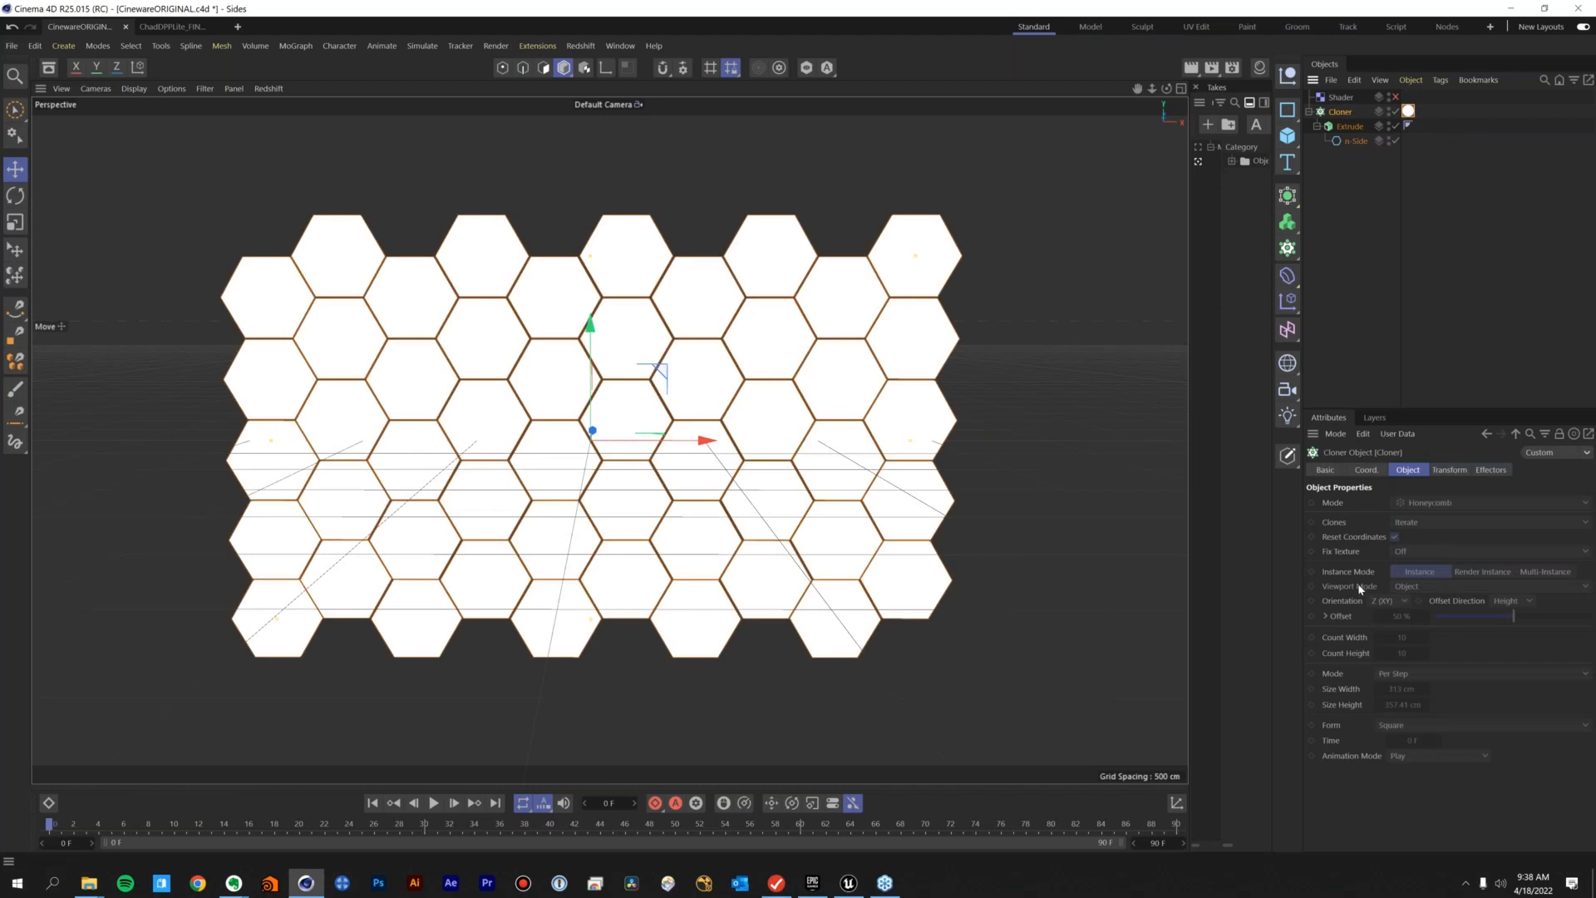
left_click(1450, 470)
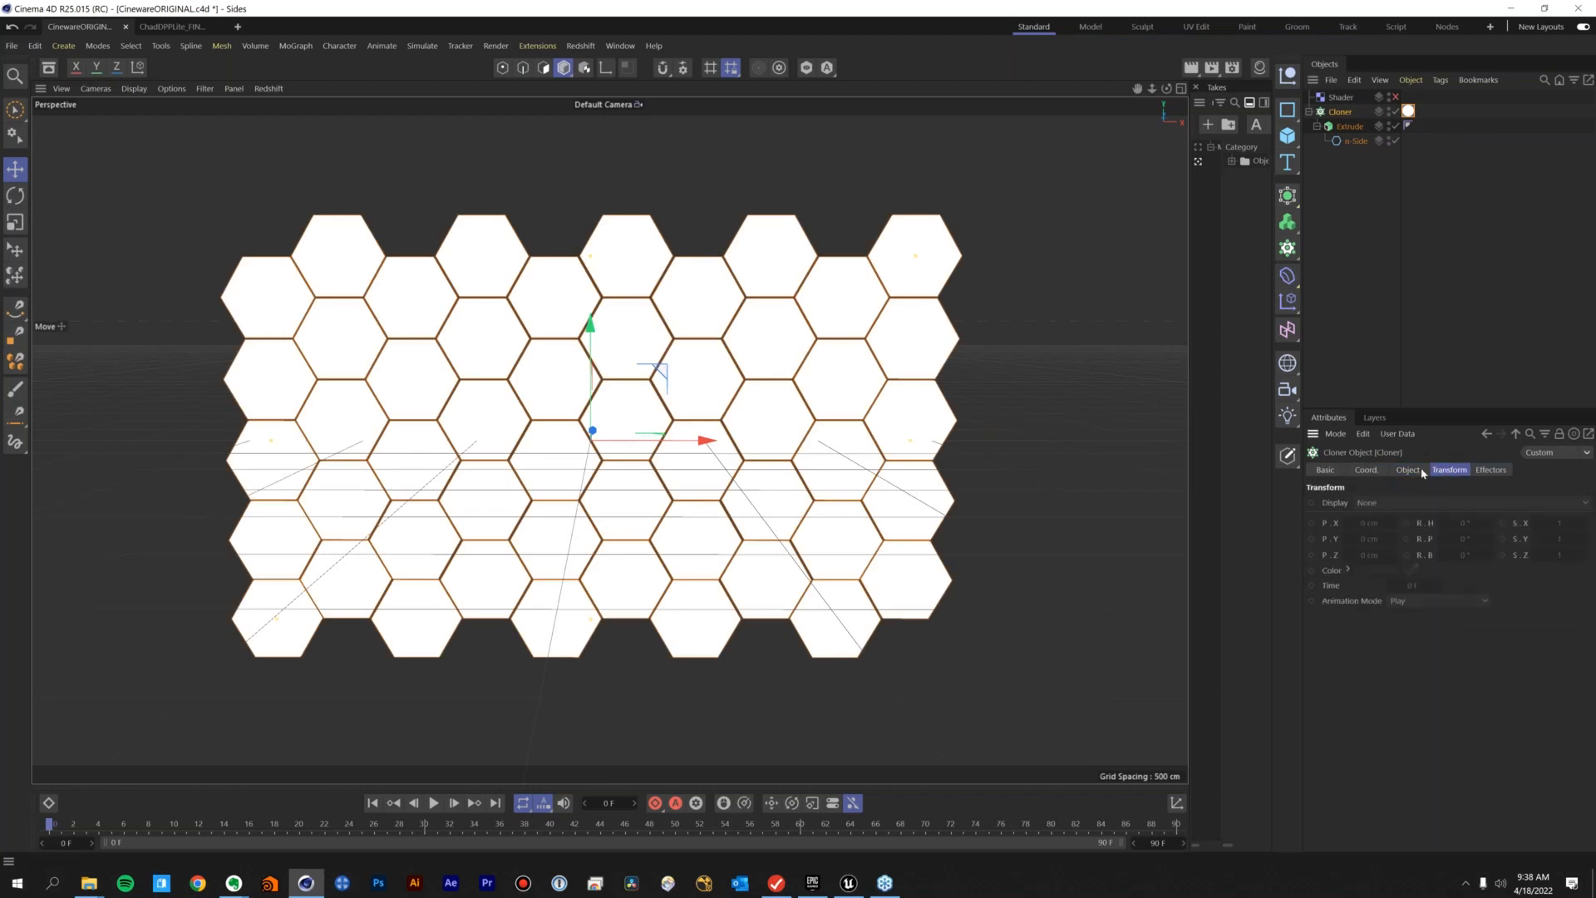
left_click(1421, 471)
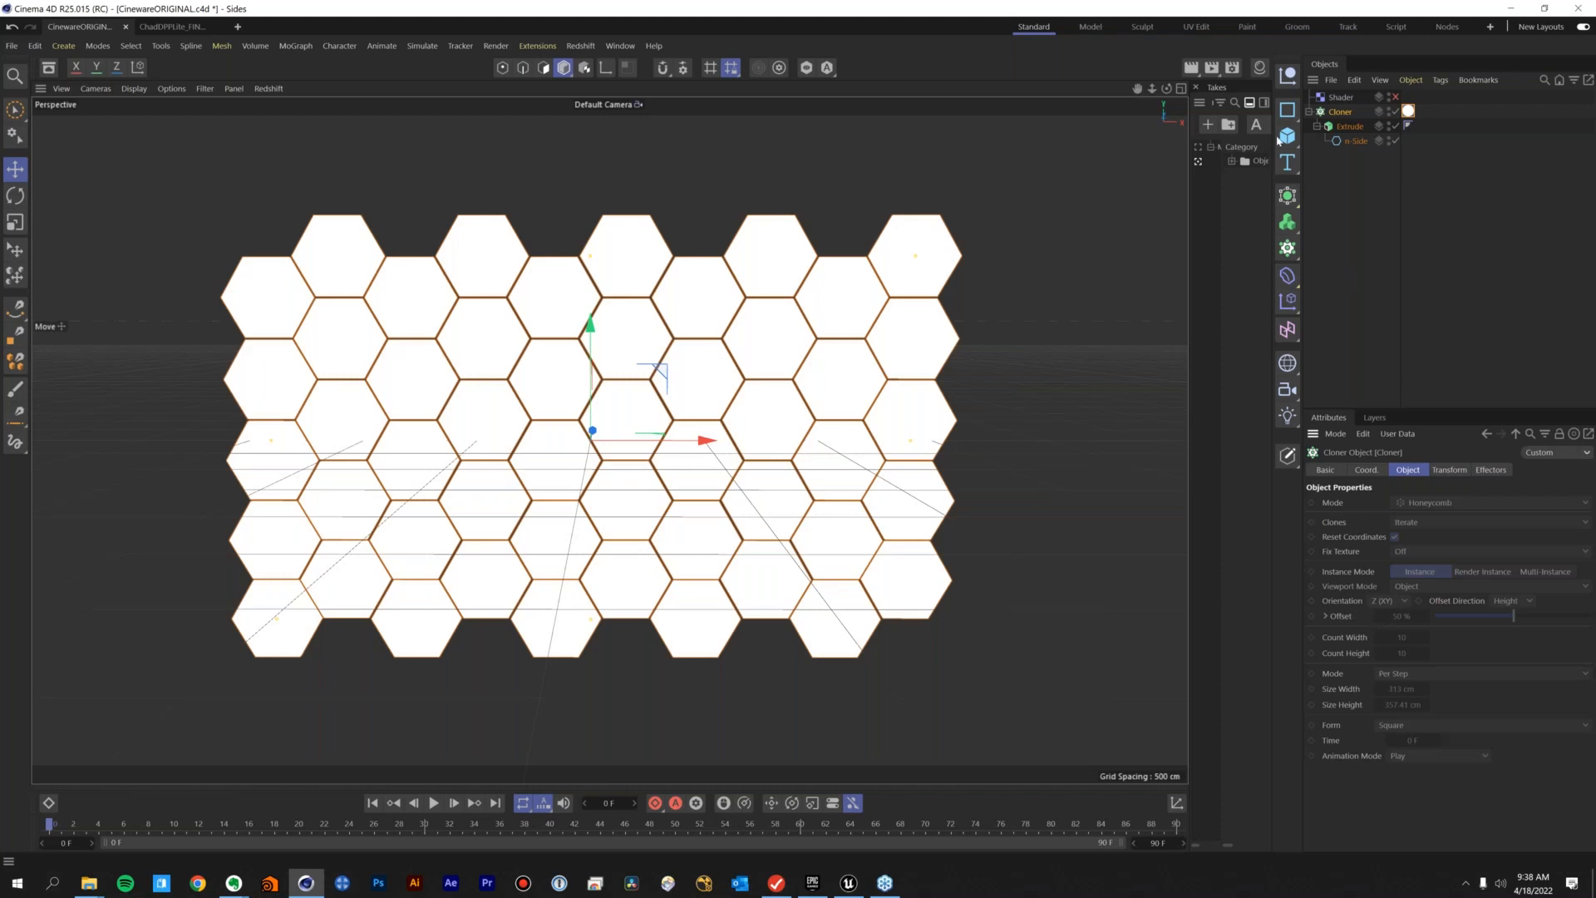
Activate the Main take and re-enable the Shader effector on the honeycomb clones
left_click(1197, 157)
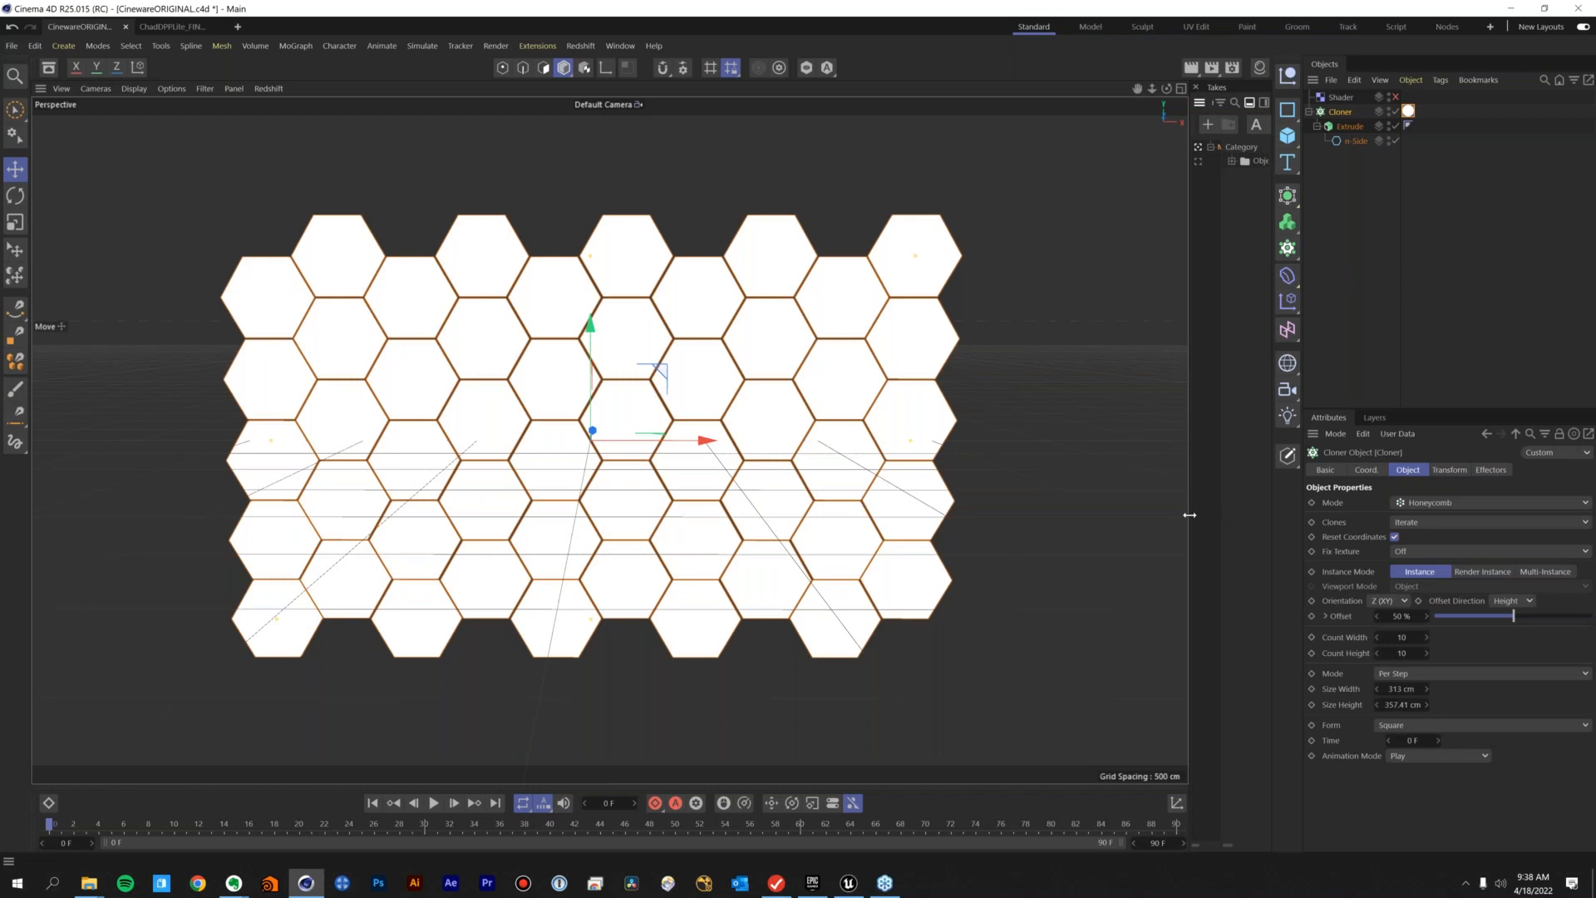
left_click_drag(1190, 515, 1143, 515)
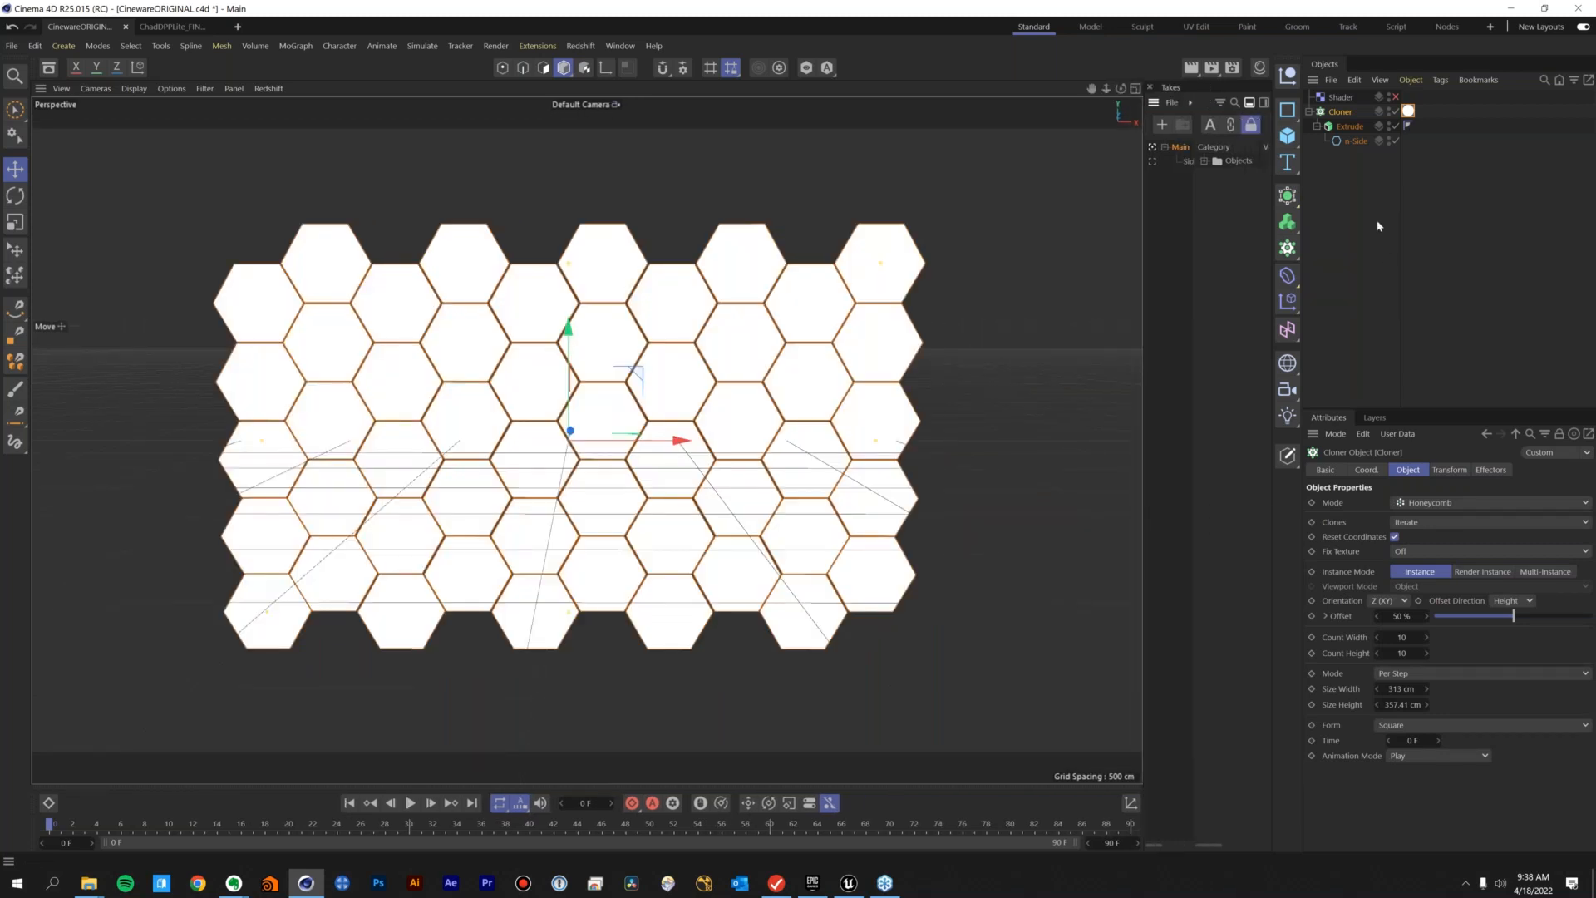
left_click(1345, 98)
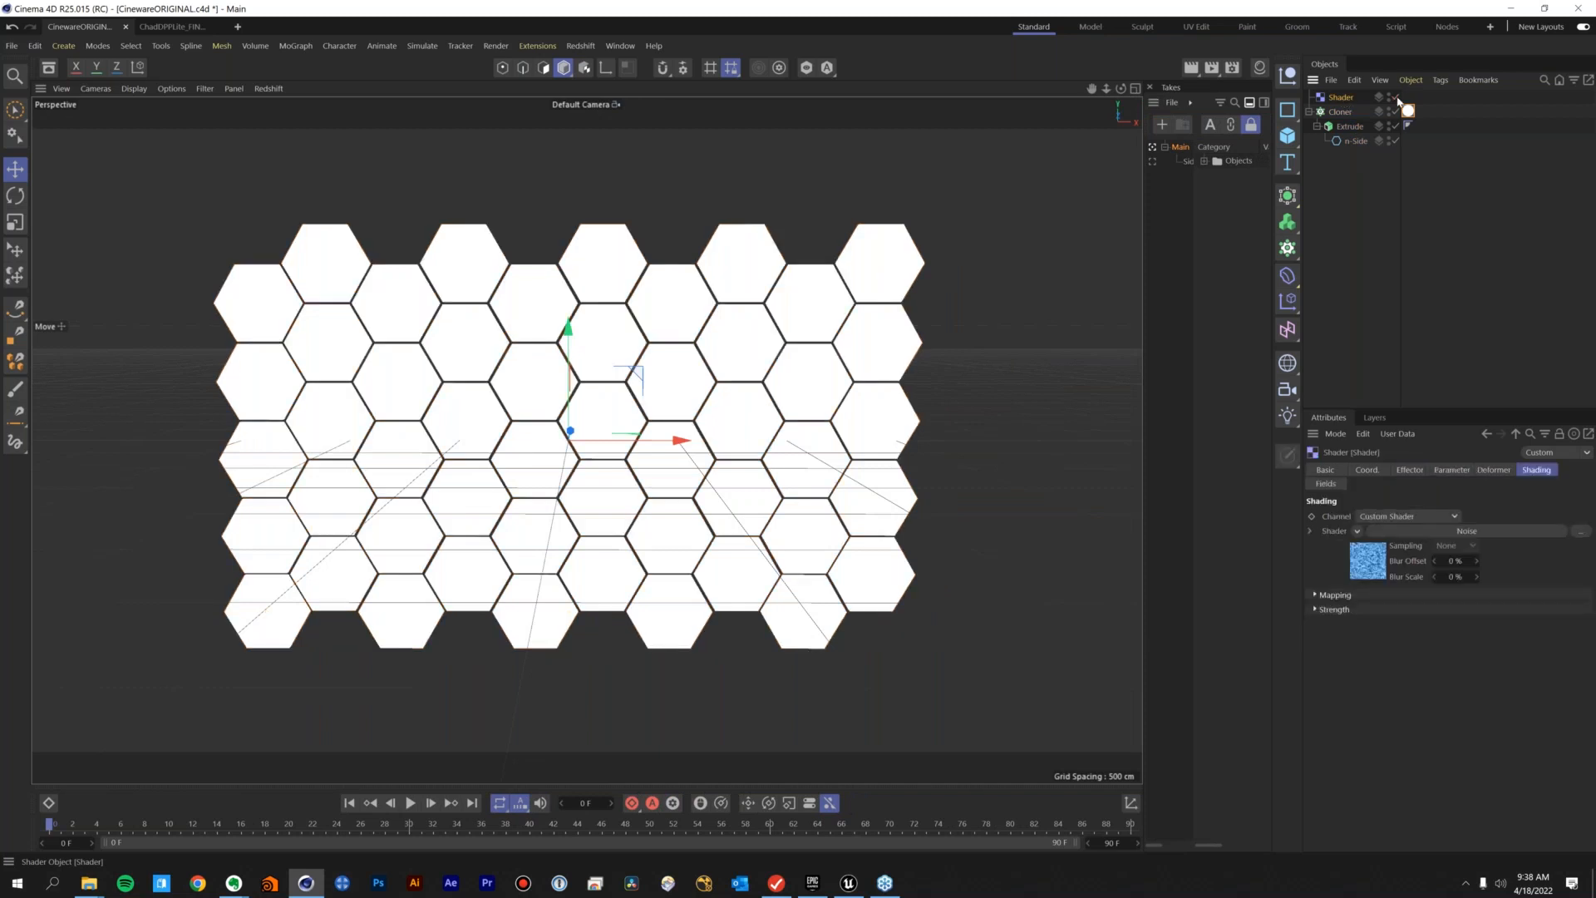
left_click(1395, 97)
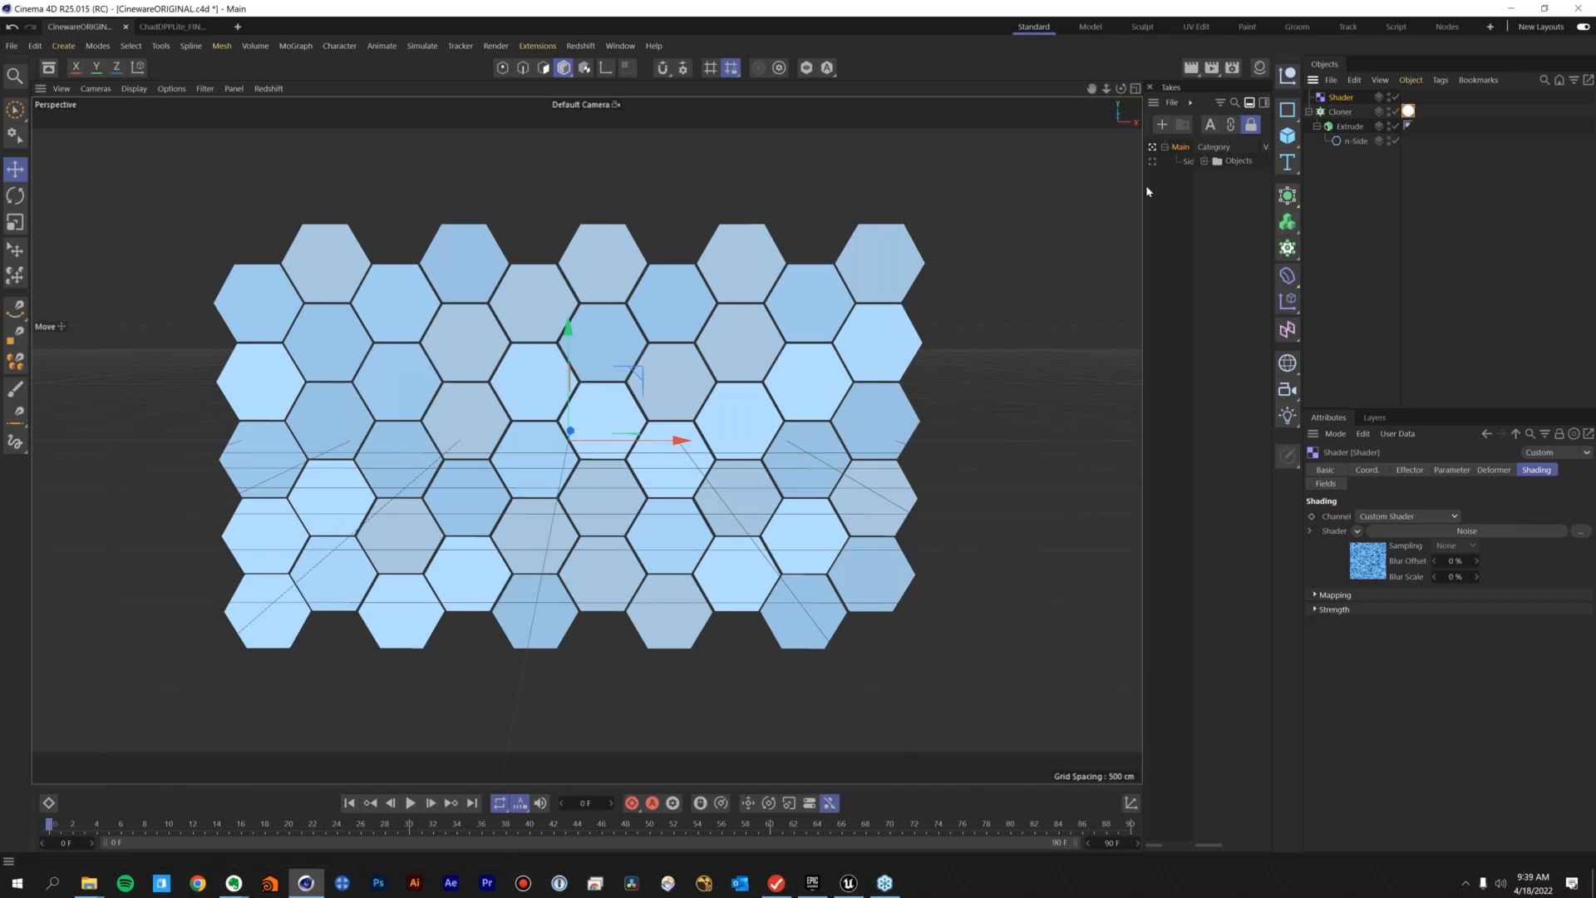
Activate the Sides take, select the n-Side spline, and bring up the Override option for its Rounding parameter without applying it
left_click_drag(1141, 191, 1082, 193)
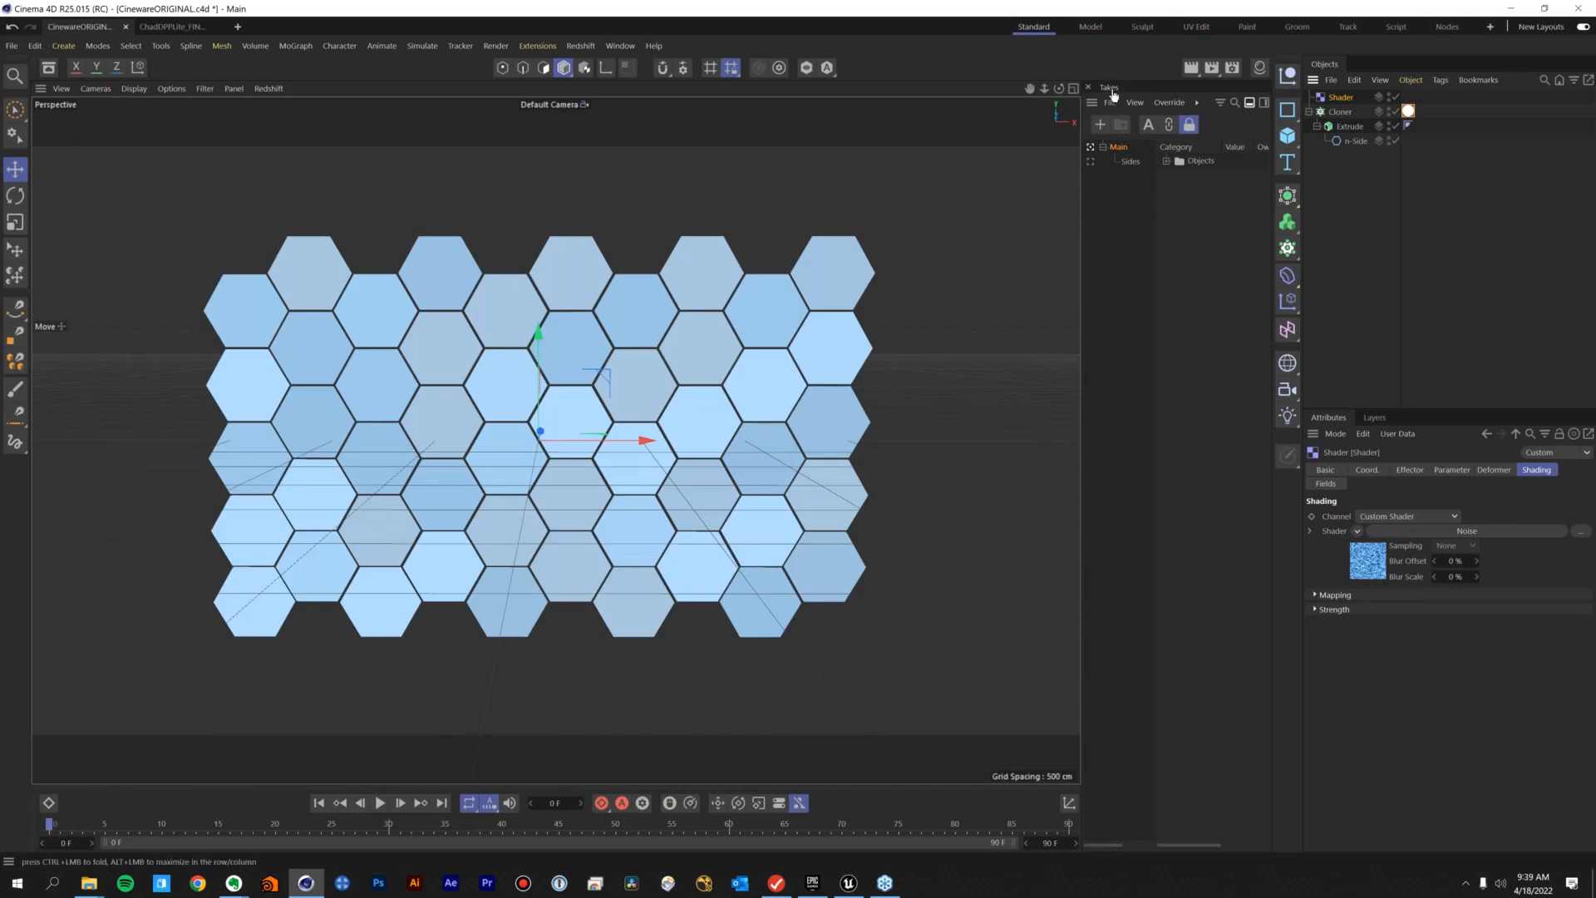
left_click(1091, 162)
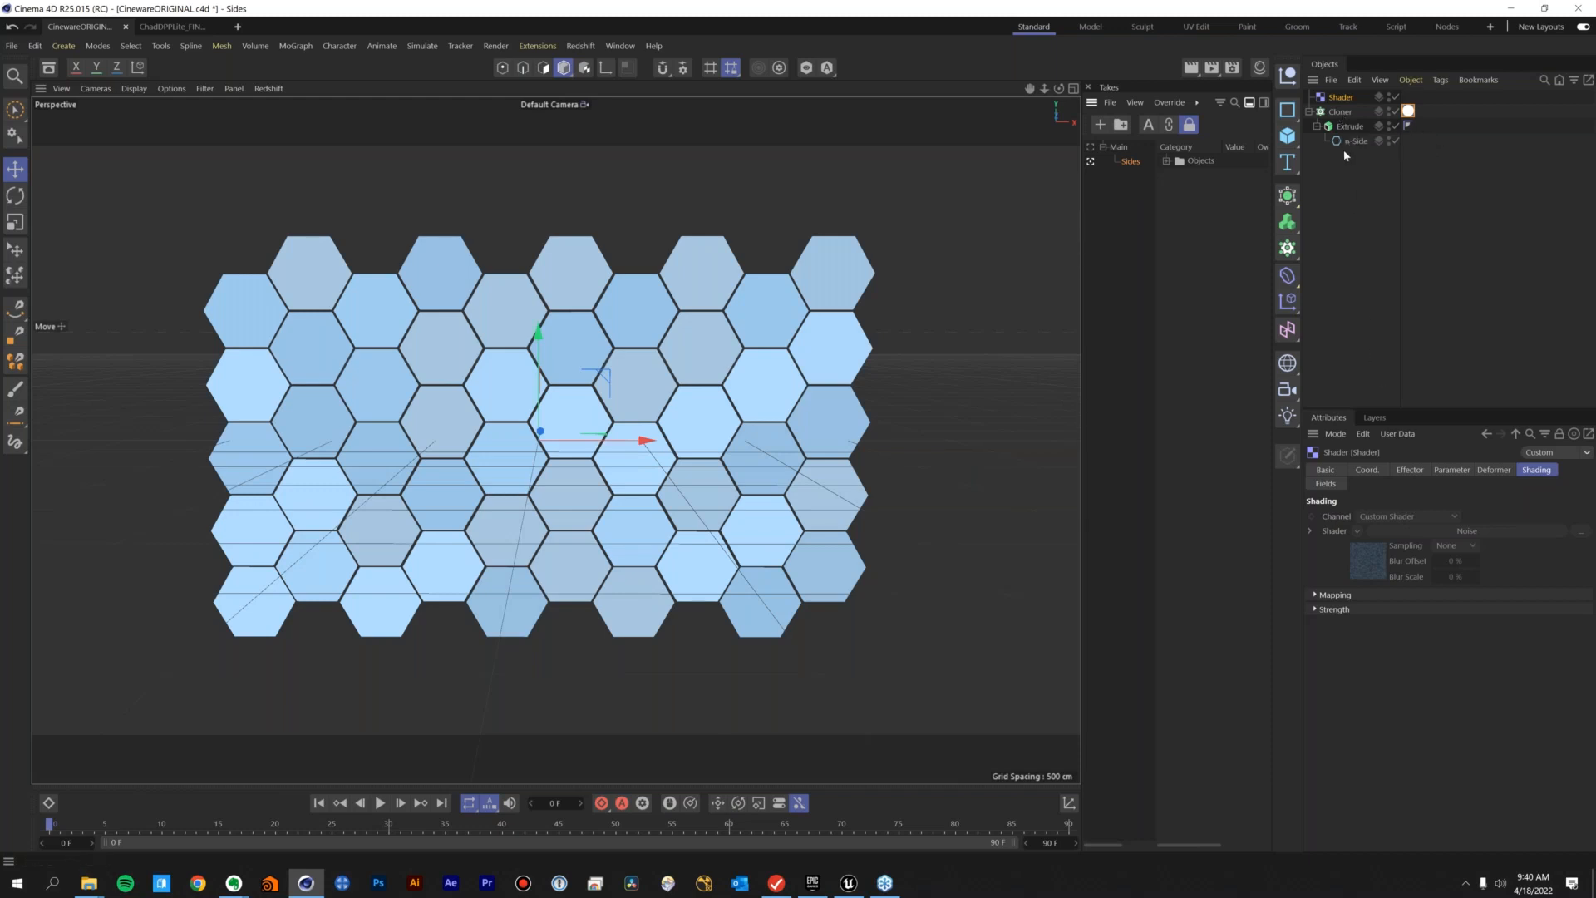
left_click(1356, 142)
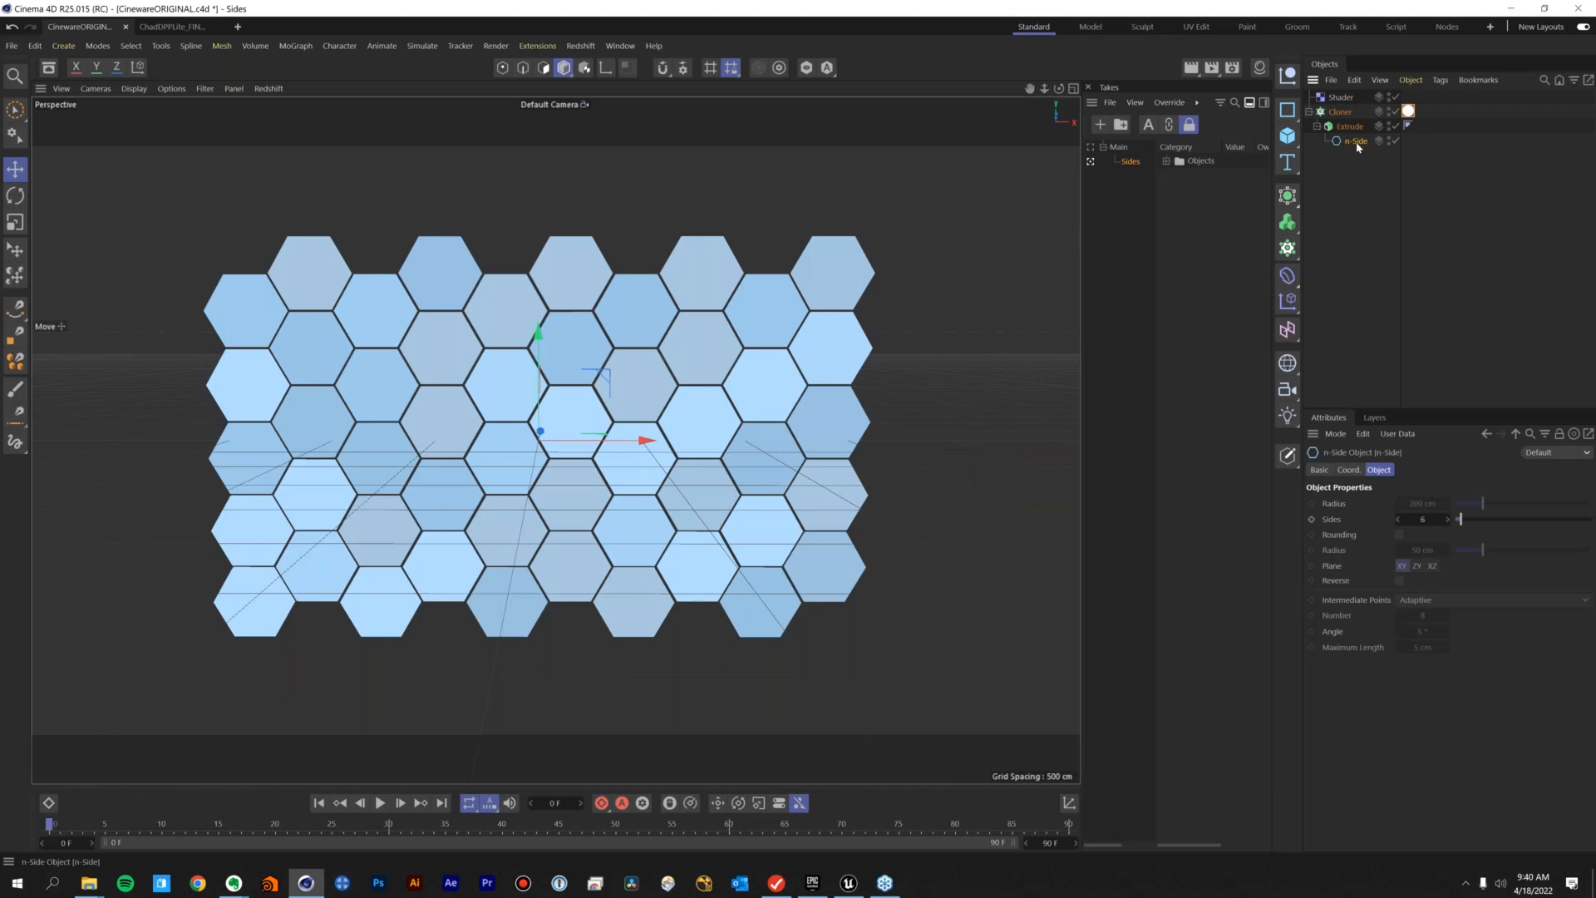
right_click(1344, 538)
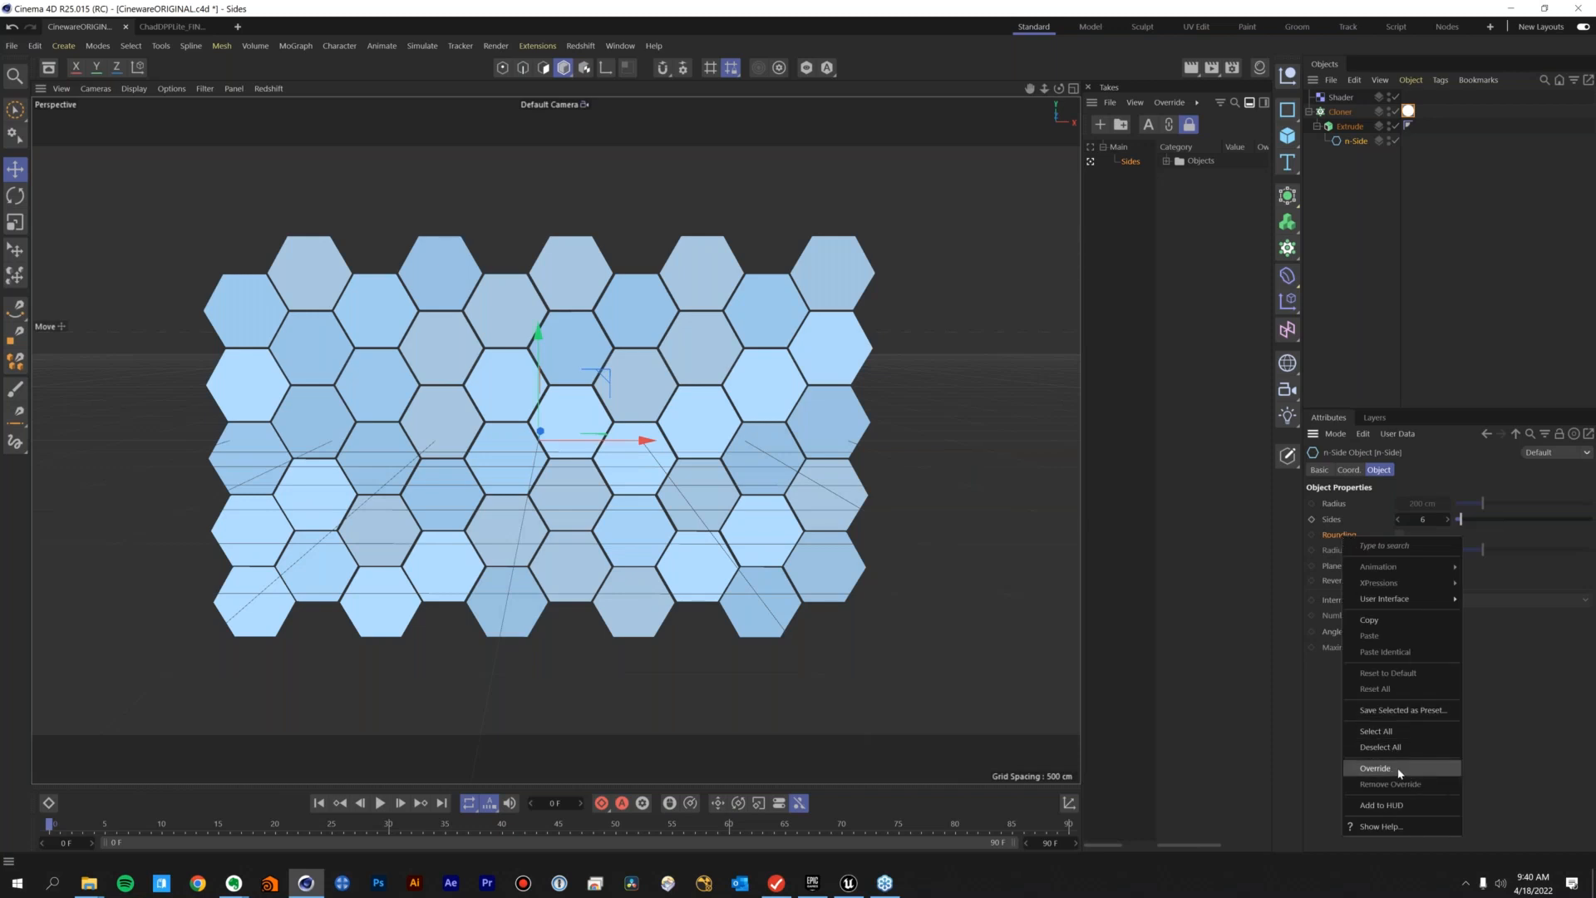
left_click(1546, 755)
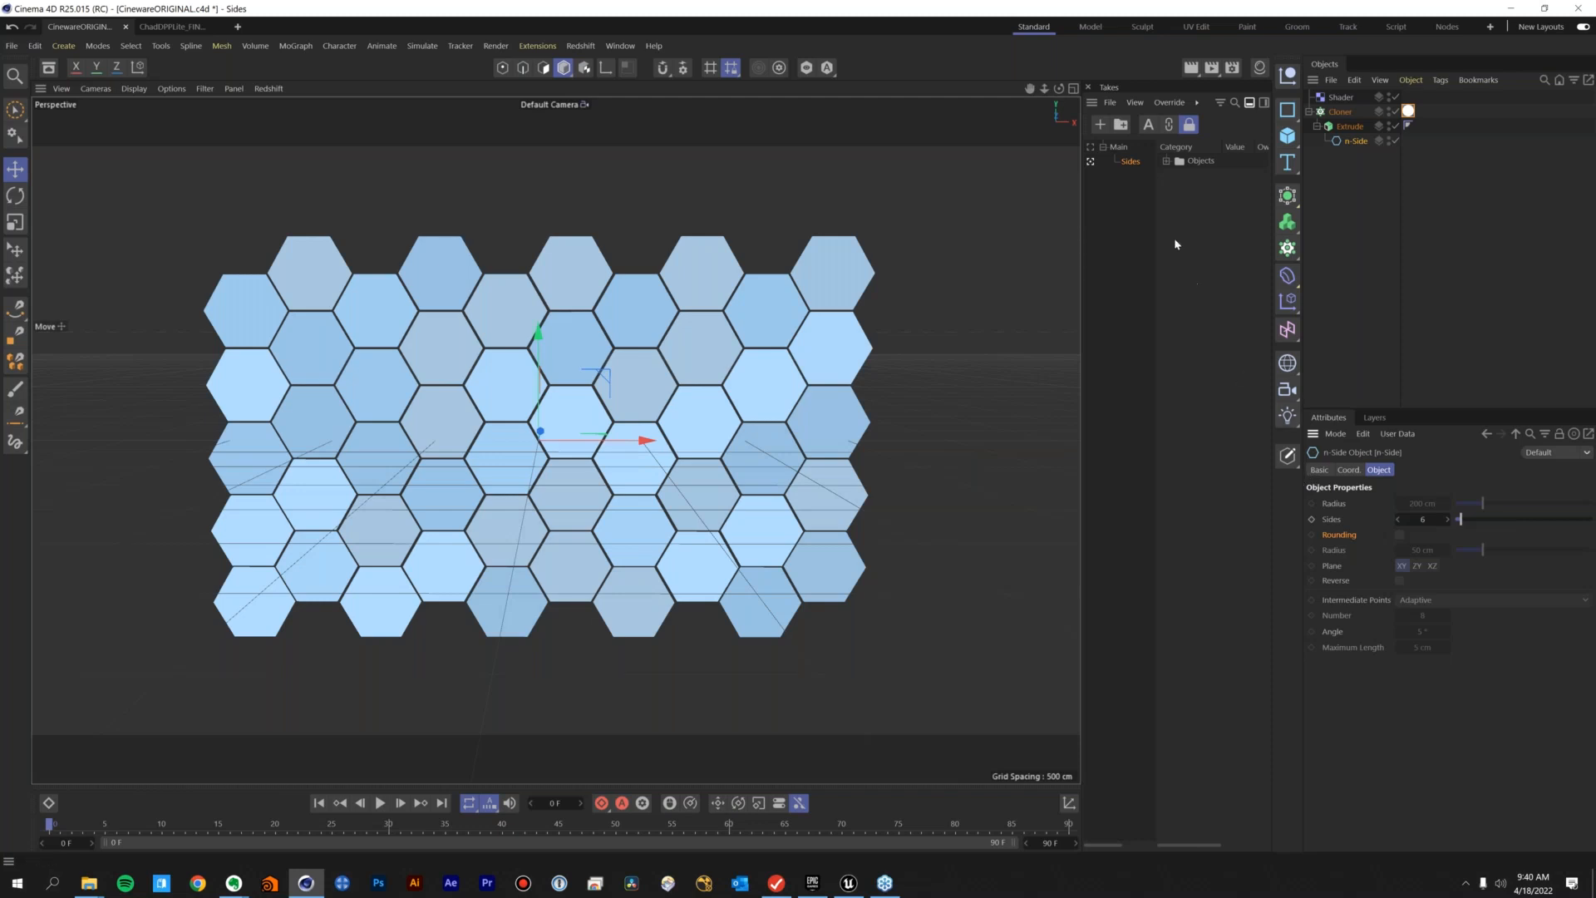
Expand the overridden objects in the Sides take, select Extrude, and check the project's saving options, including Save Project for Cineware
left_click(1166, 162)
left_click(1349, 126)
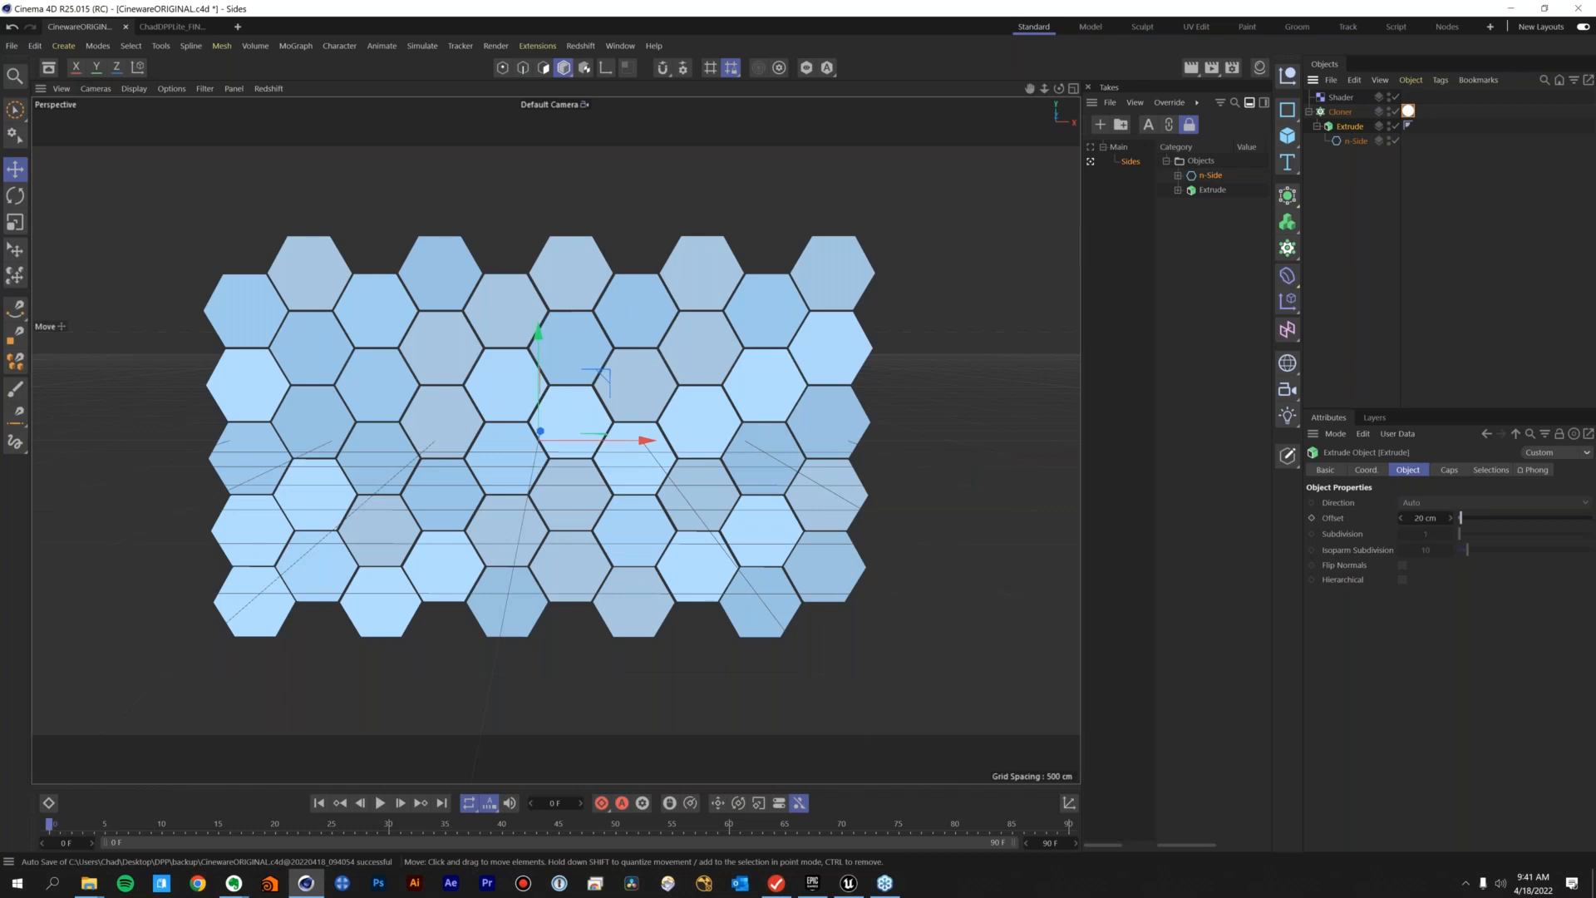
left_click(12, 46)
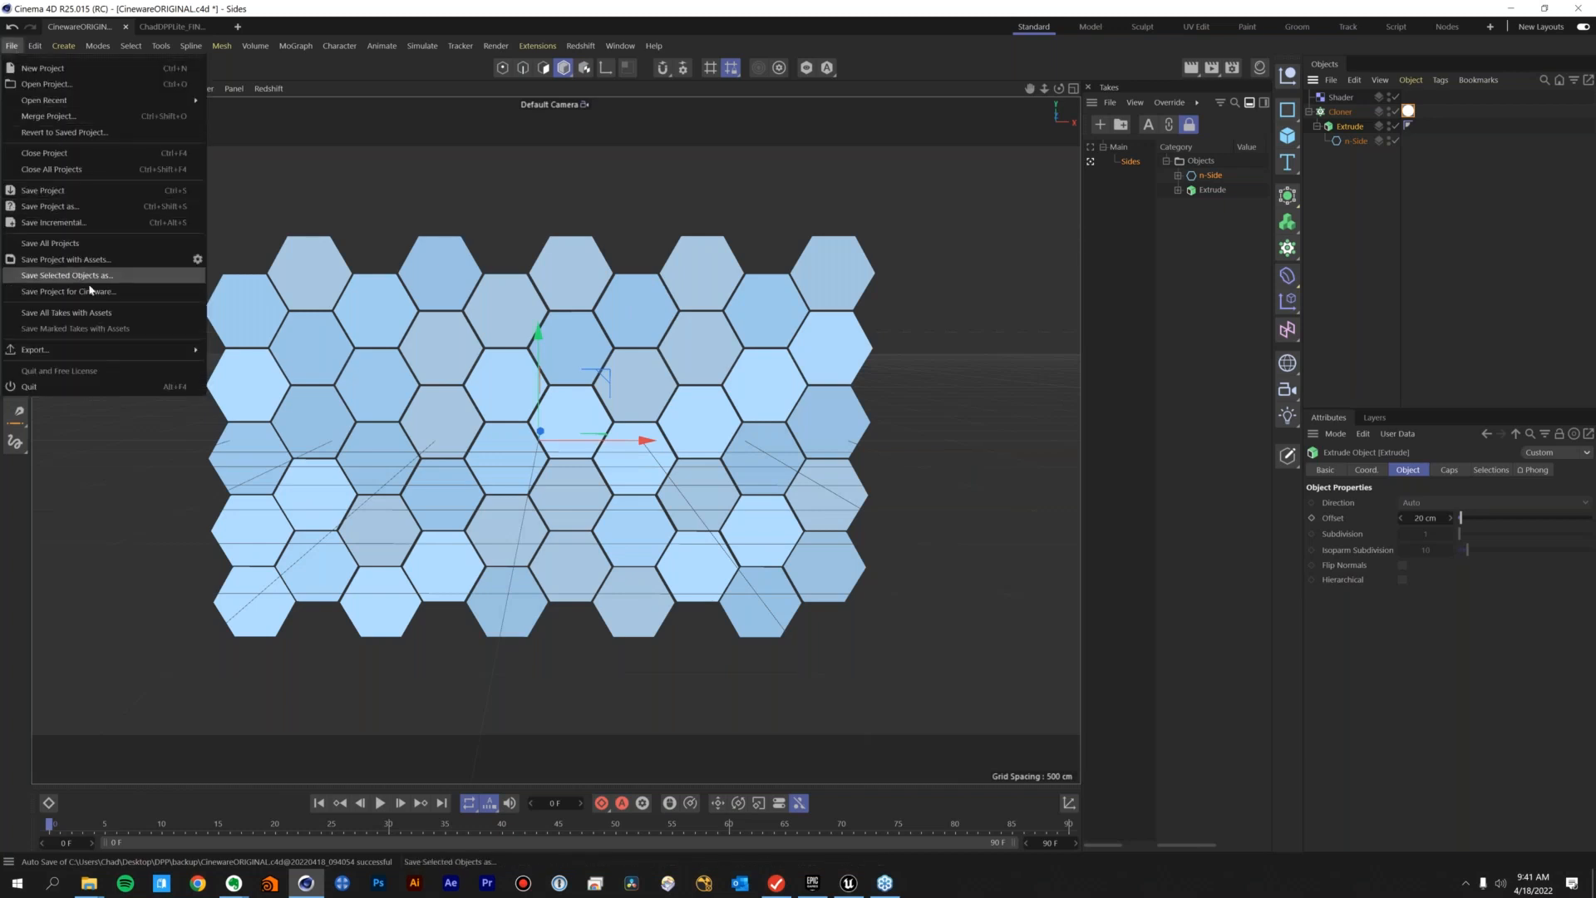
left_click(359, 73)
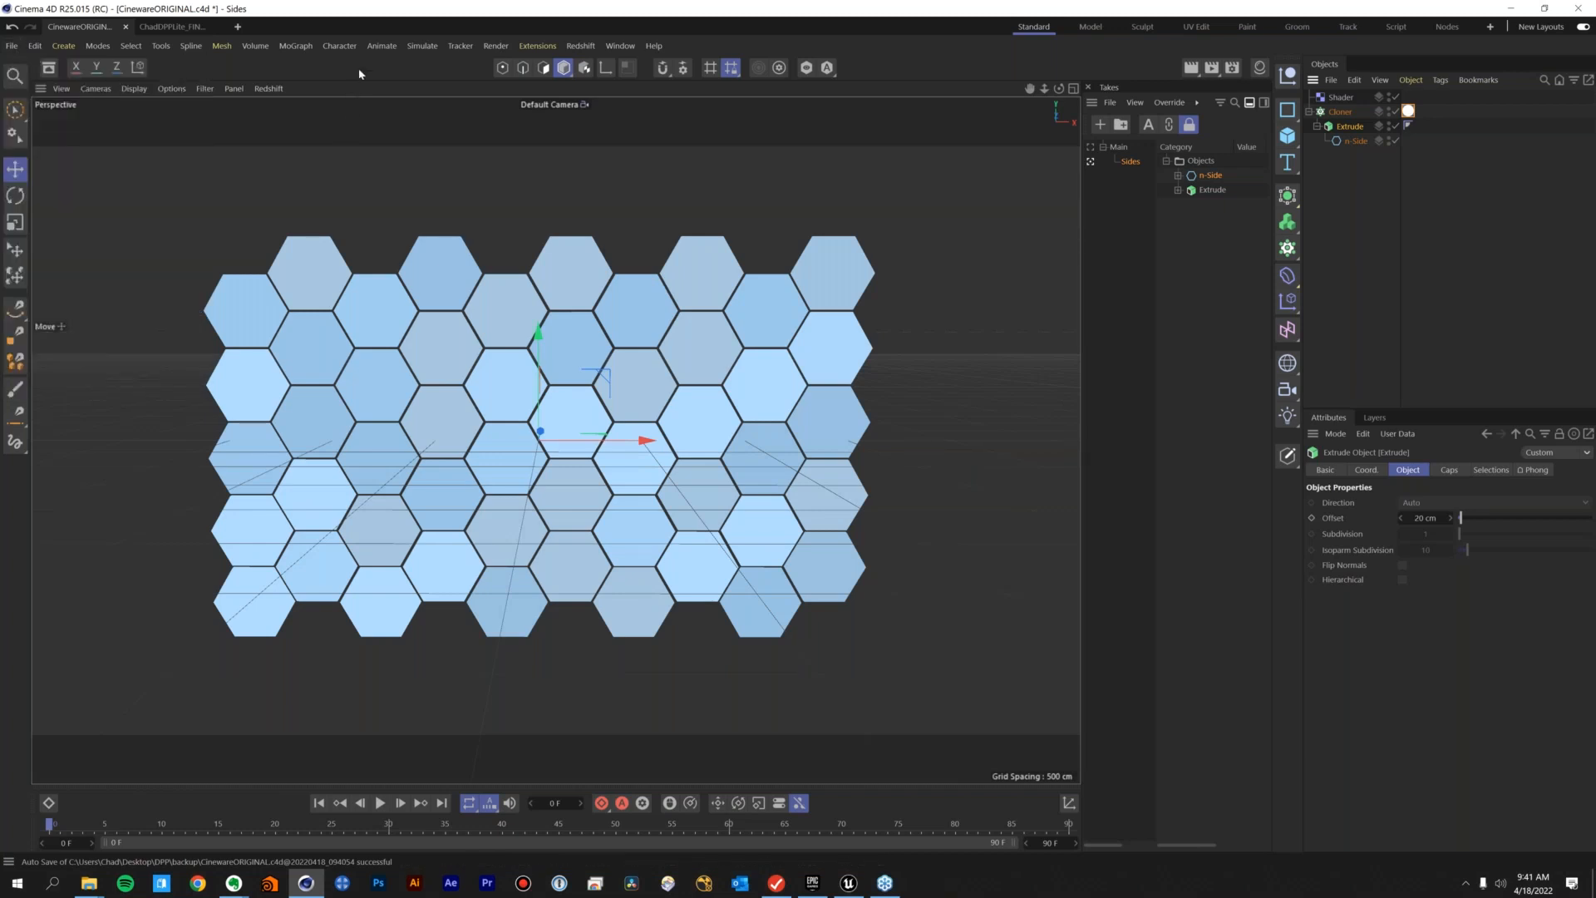
Switch to Unreal Engine and try to import CinewareForUnreal.c4d through Datasmith into the 05_Cineware_START level
left_click(848, 892)
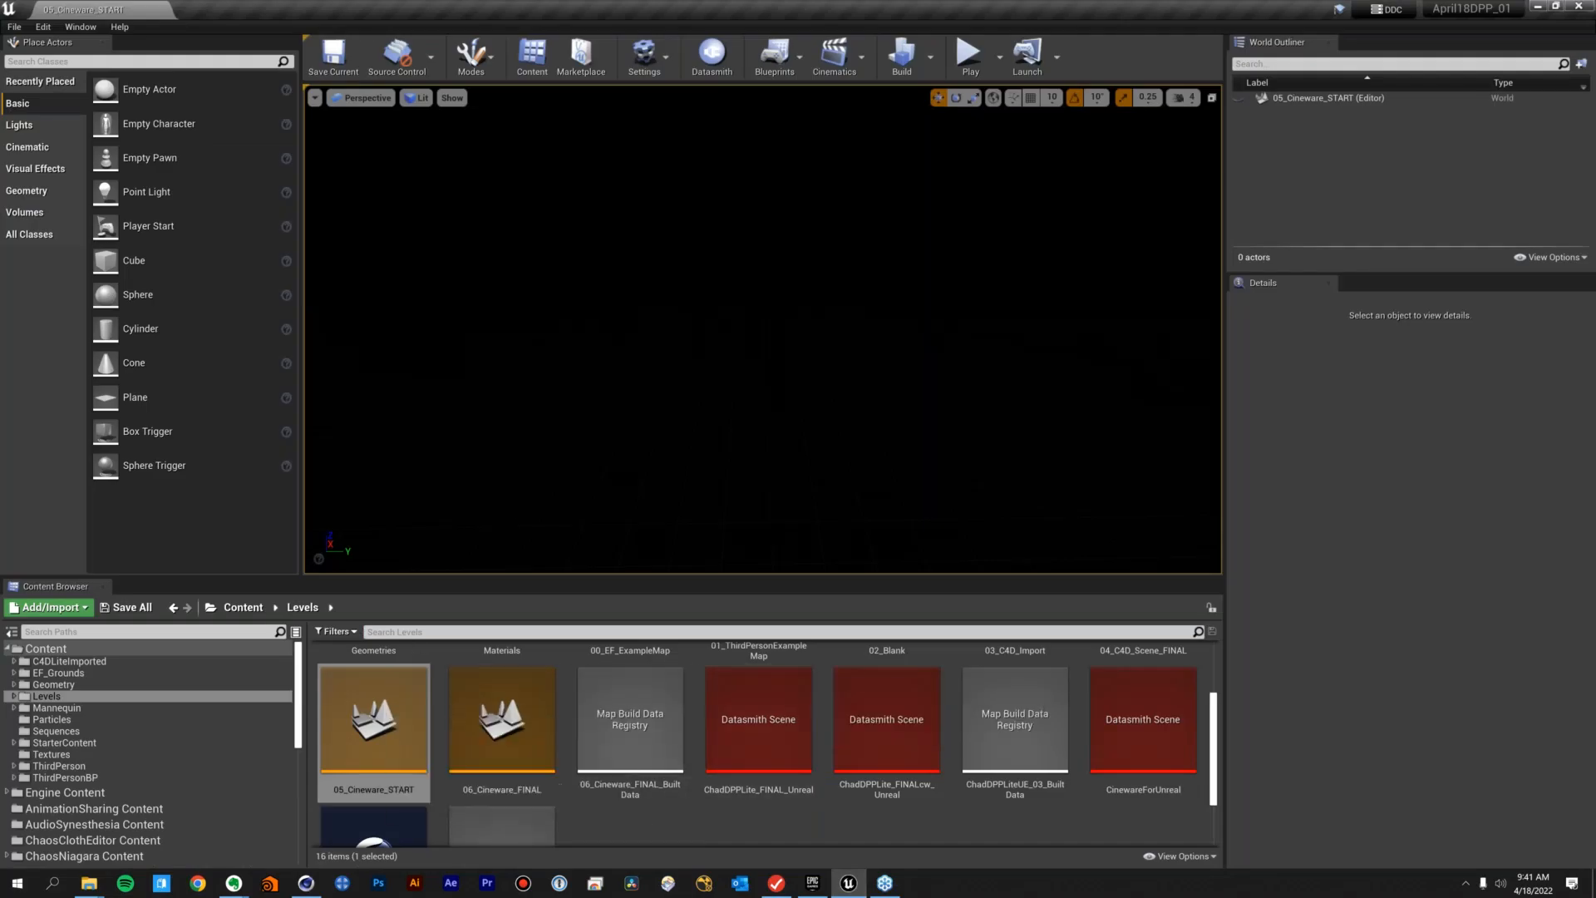
left_click(713, 73)
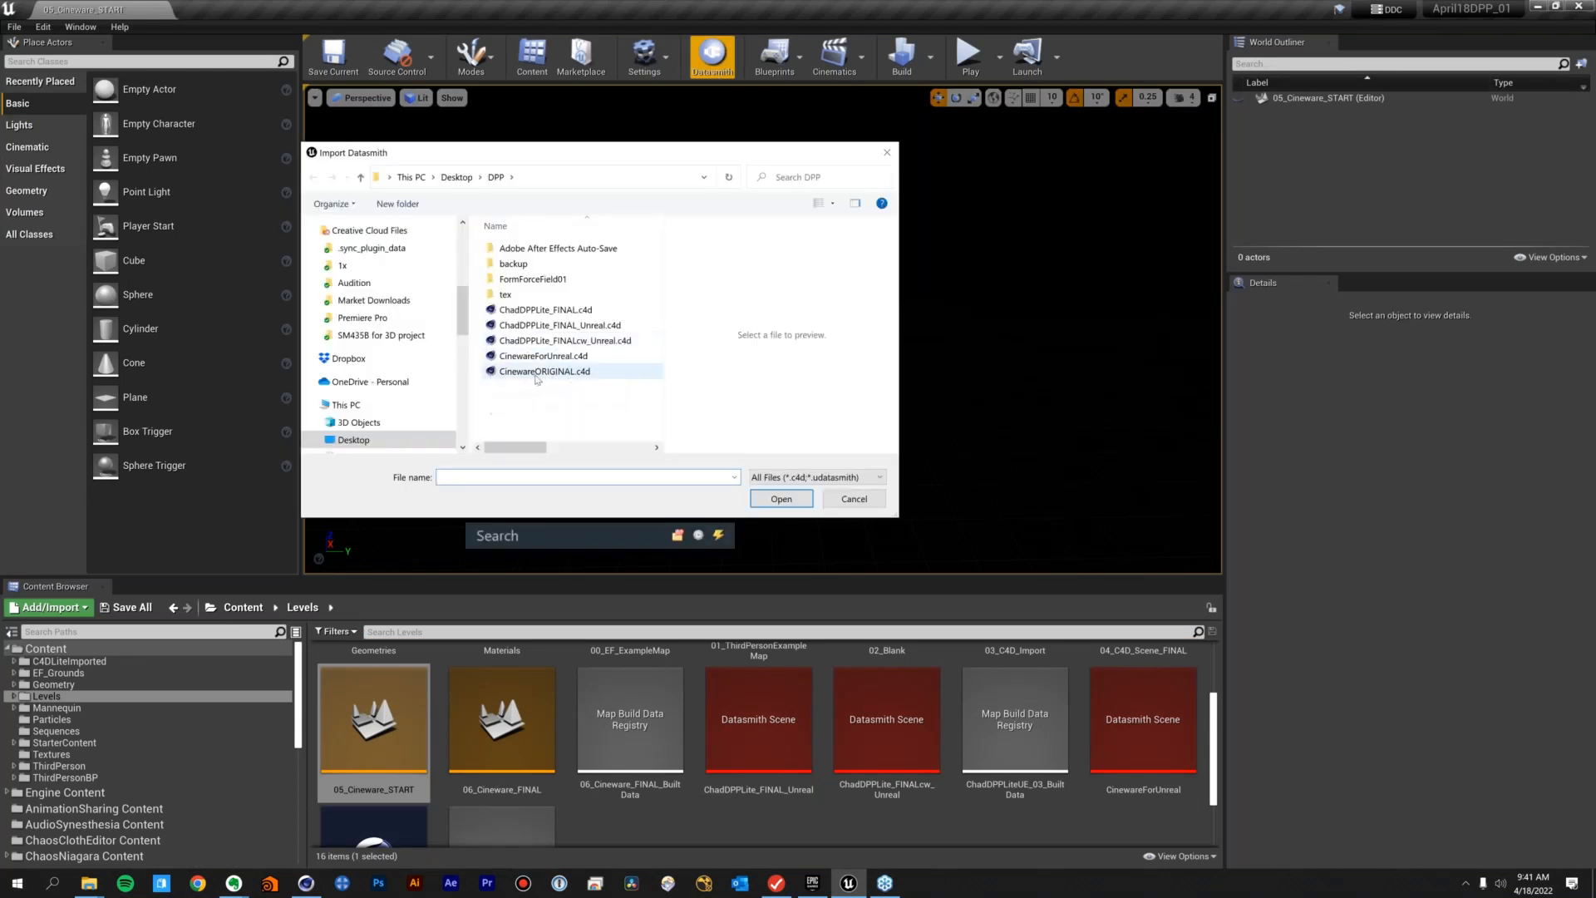
left_click(541, 359)
left_click(781, 499)
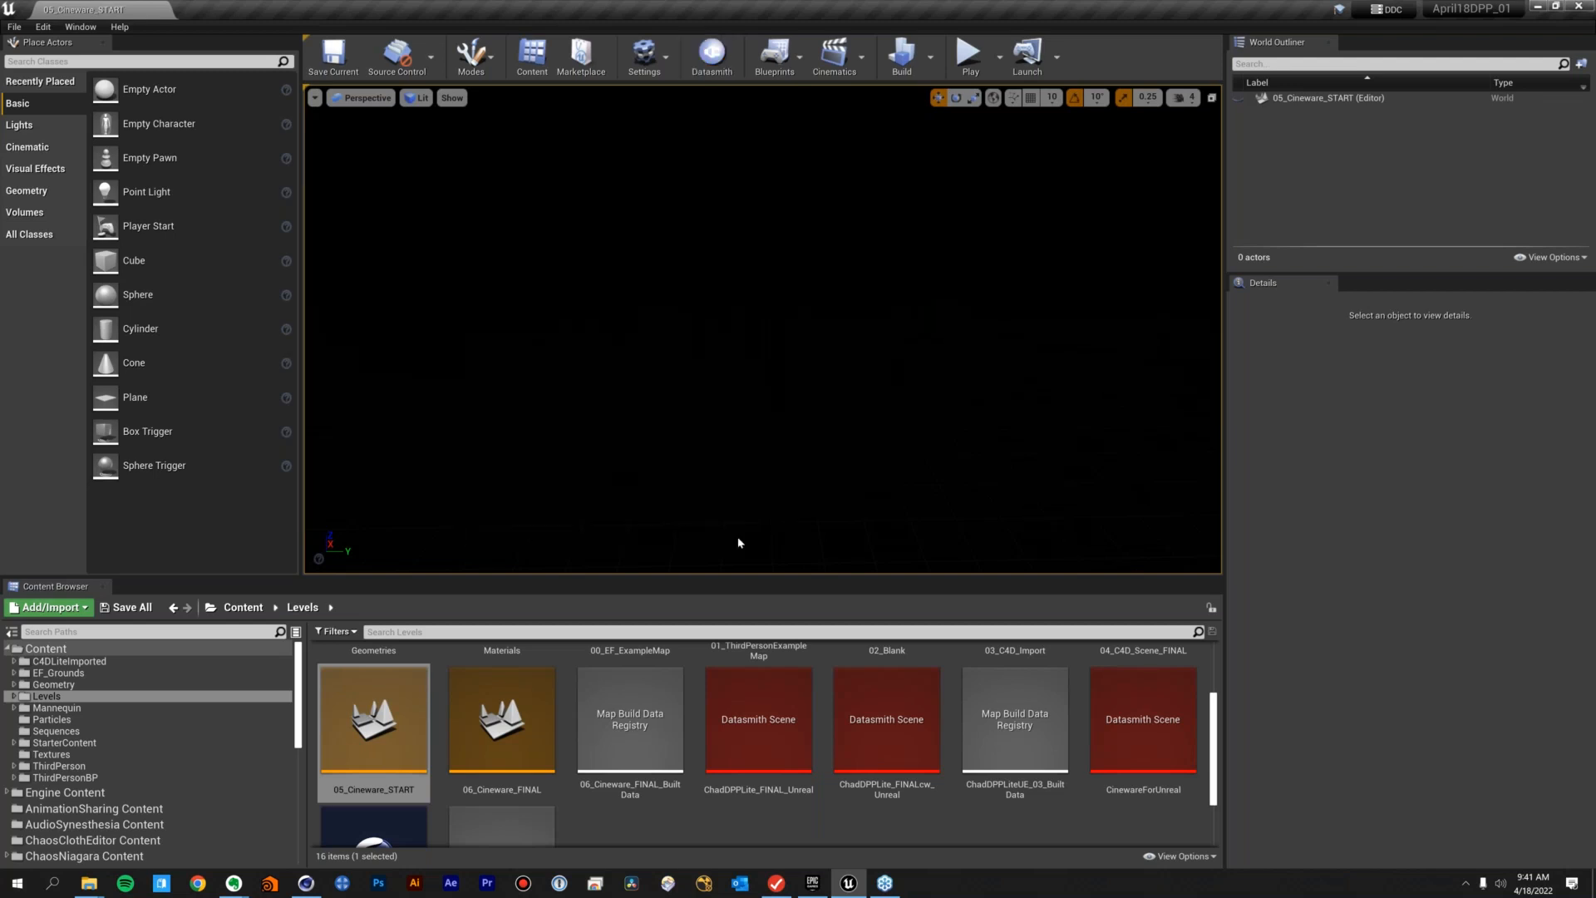
Open the 06_Cineware_FINAL level without saving the pending ctr_landscape changes
double_click(497, 728)
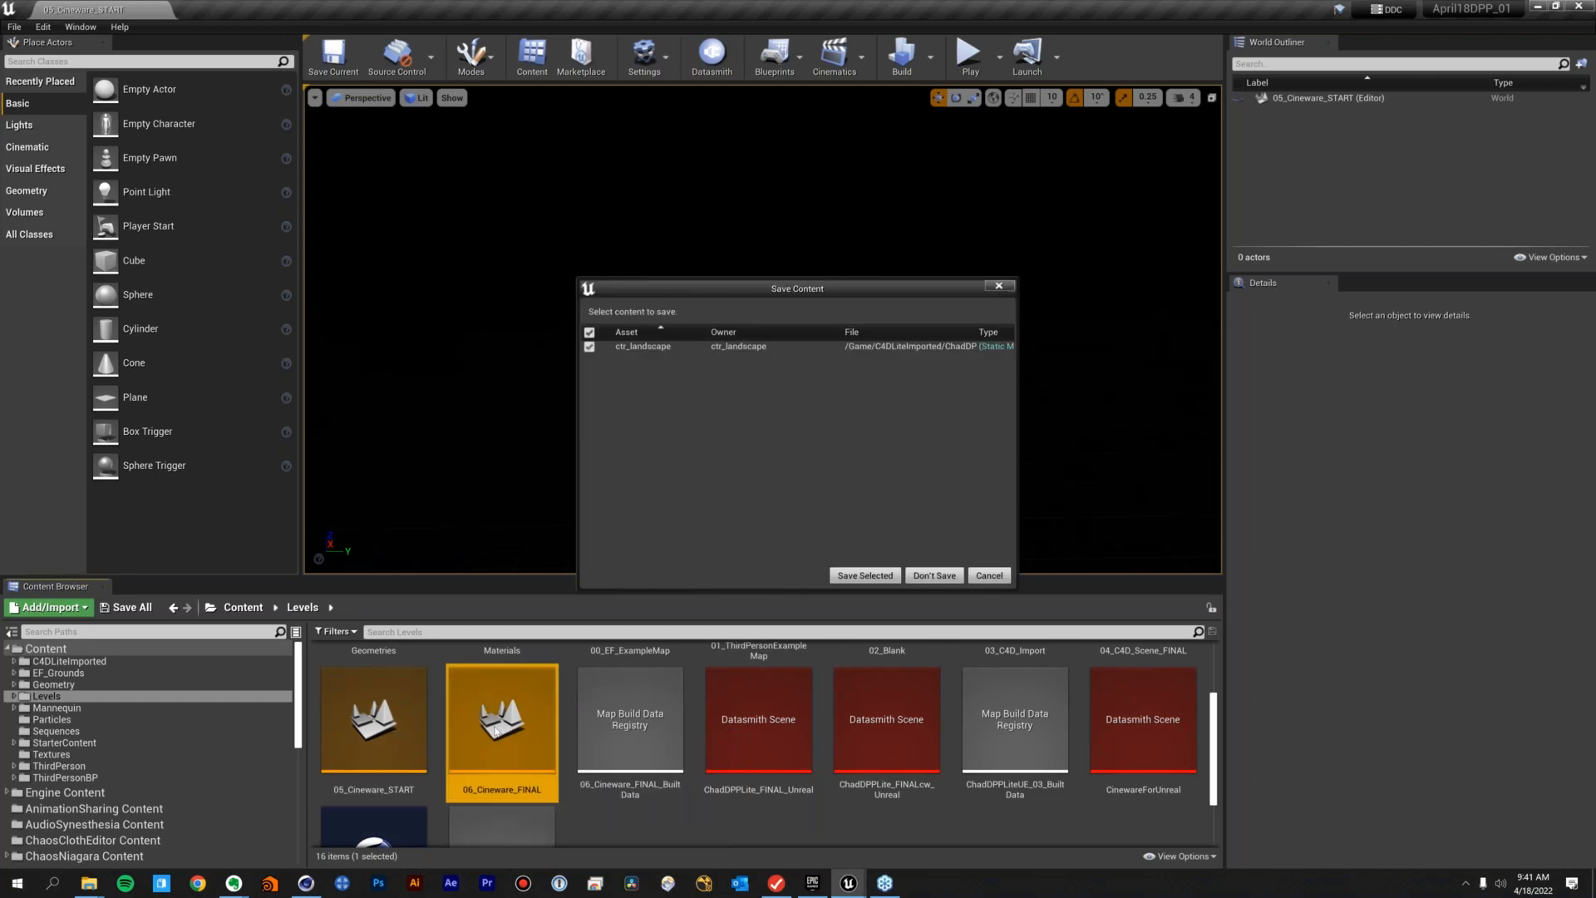
left_click(925, 578)
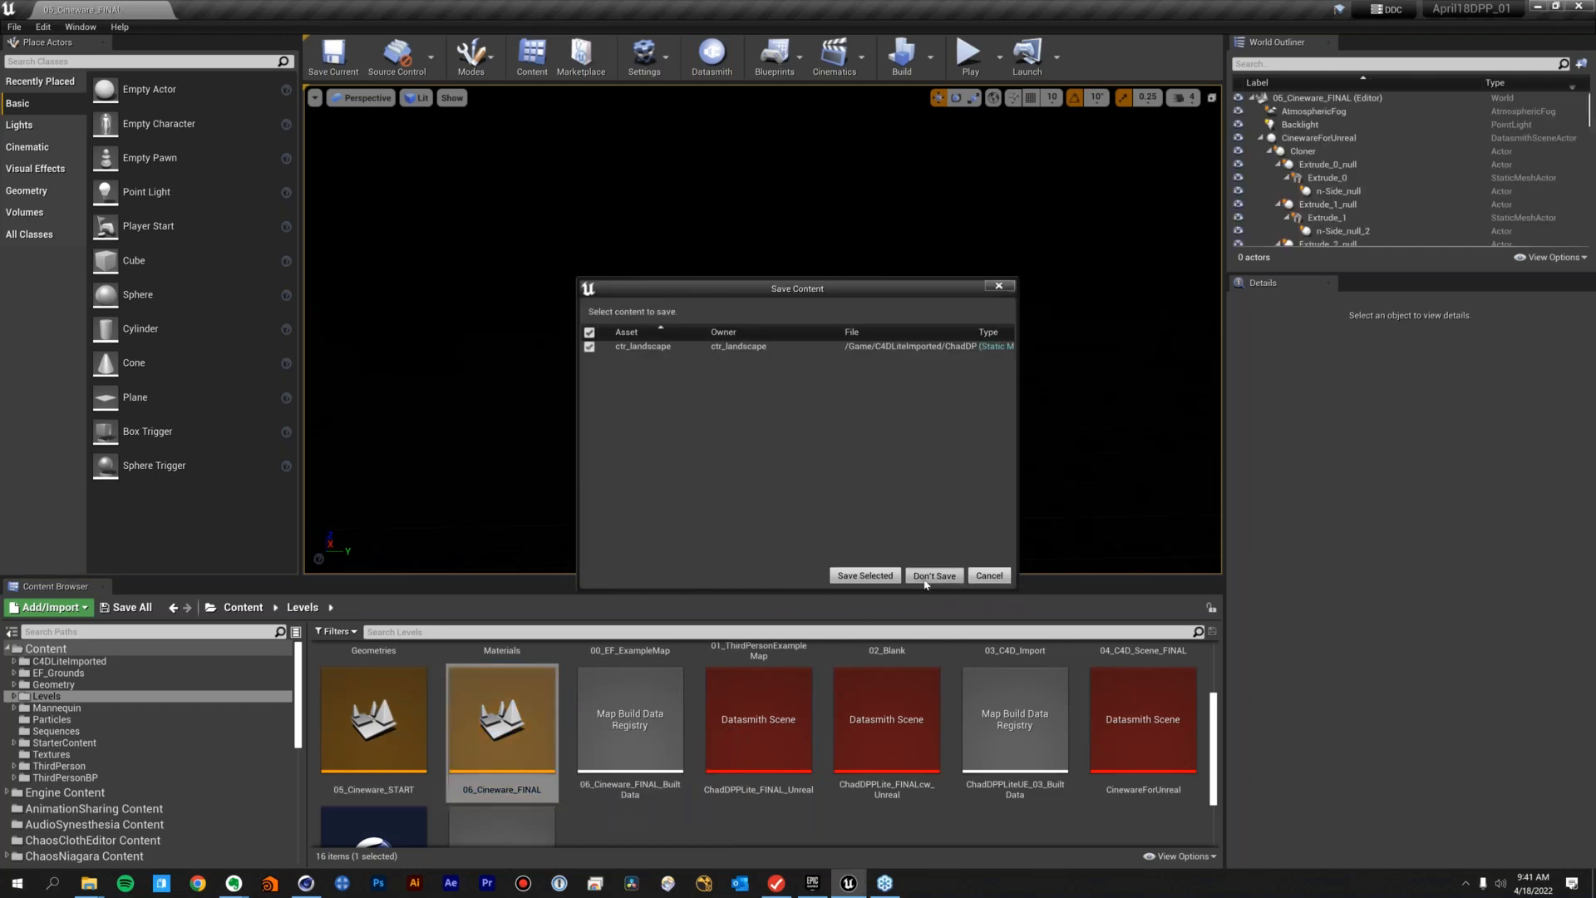
mouse_move(762, 329)
right_mouse_down()
mouse_move(705, 343)
mouse_move(757, 330)
right_mouse_up()
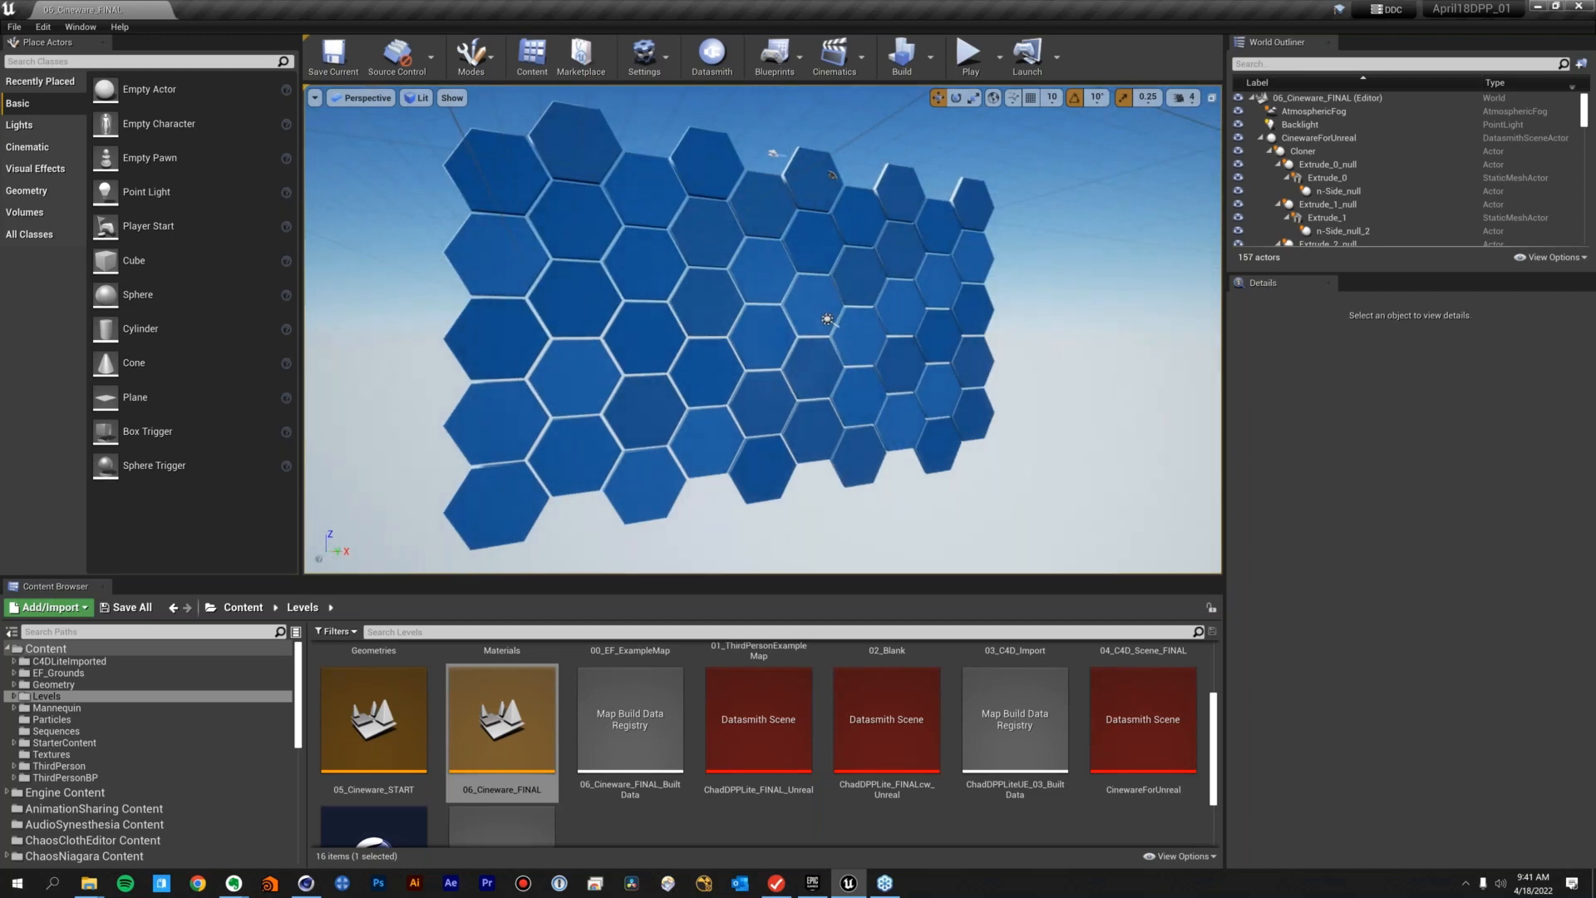
Examine the subfolders of C4DLiteImported, including Levels, Geometry and ChadDPPLite_FINALcw_Unreal, for the Cineware asset
scroll(520, 690, "down", 2)
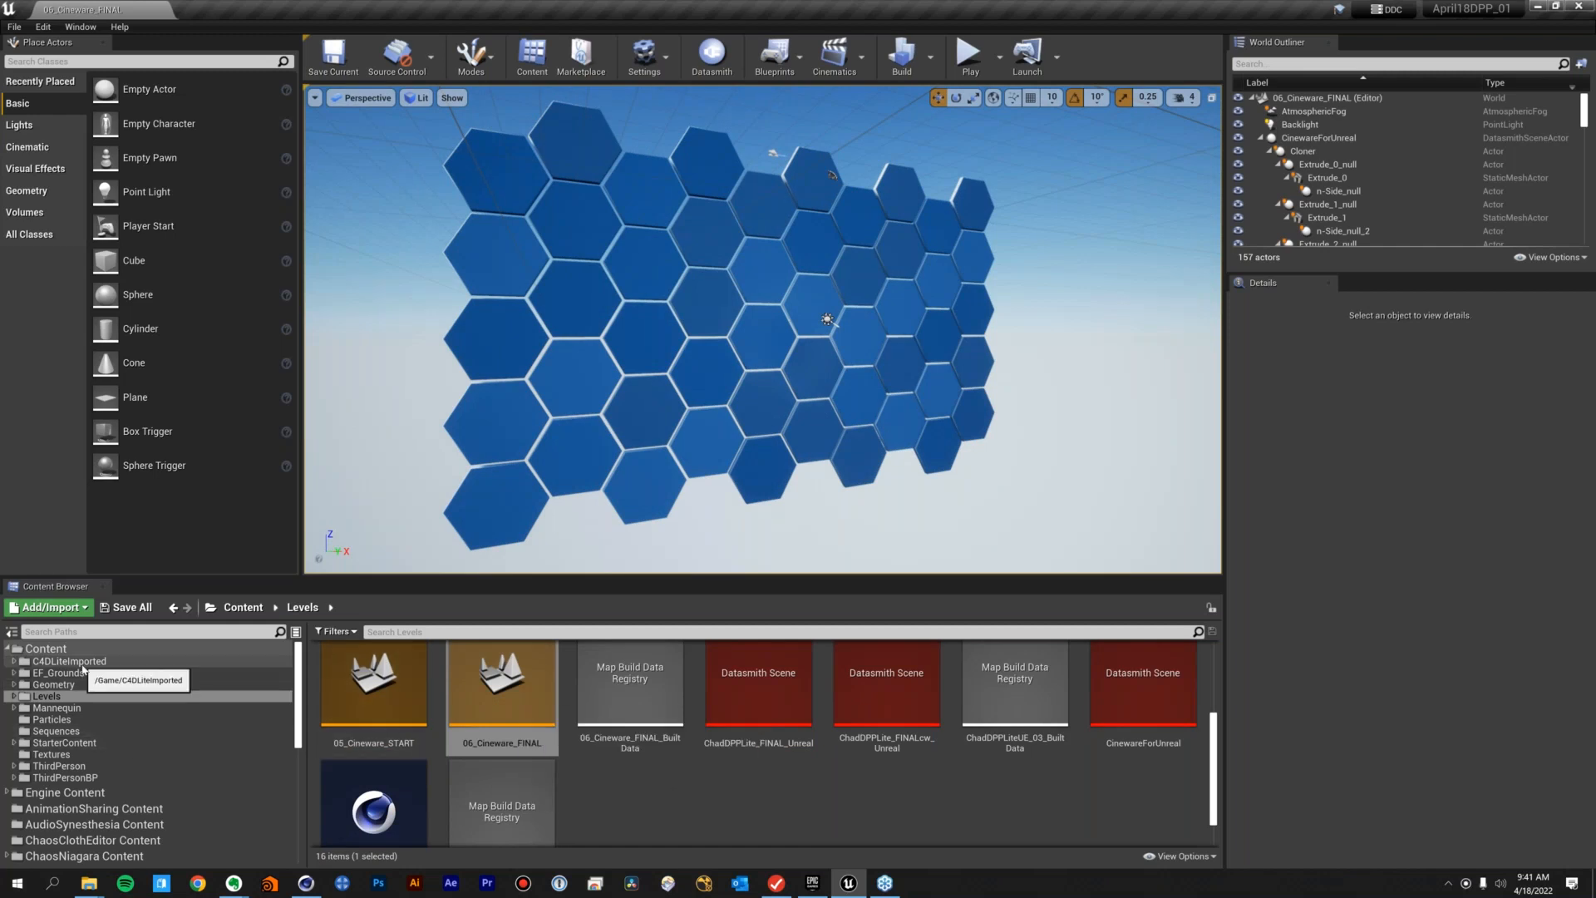
left_click(35, 663)
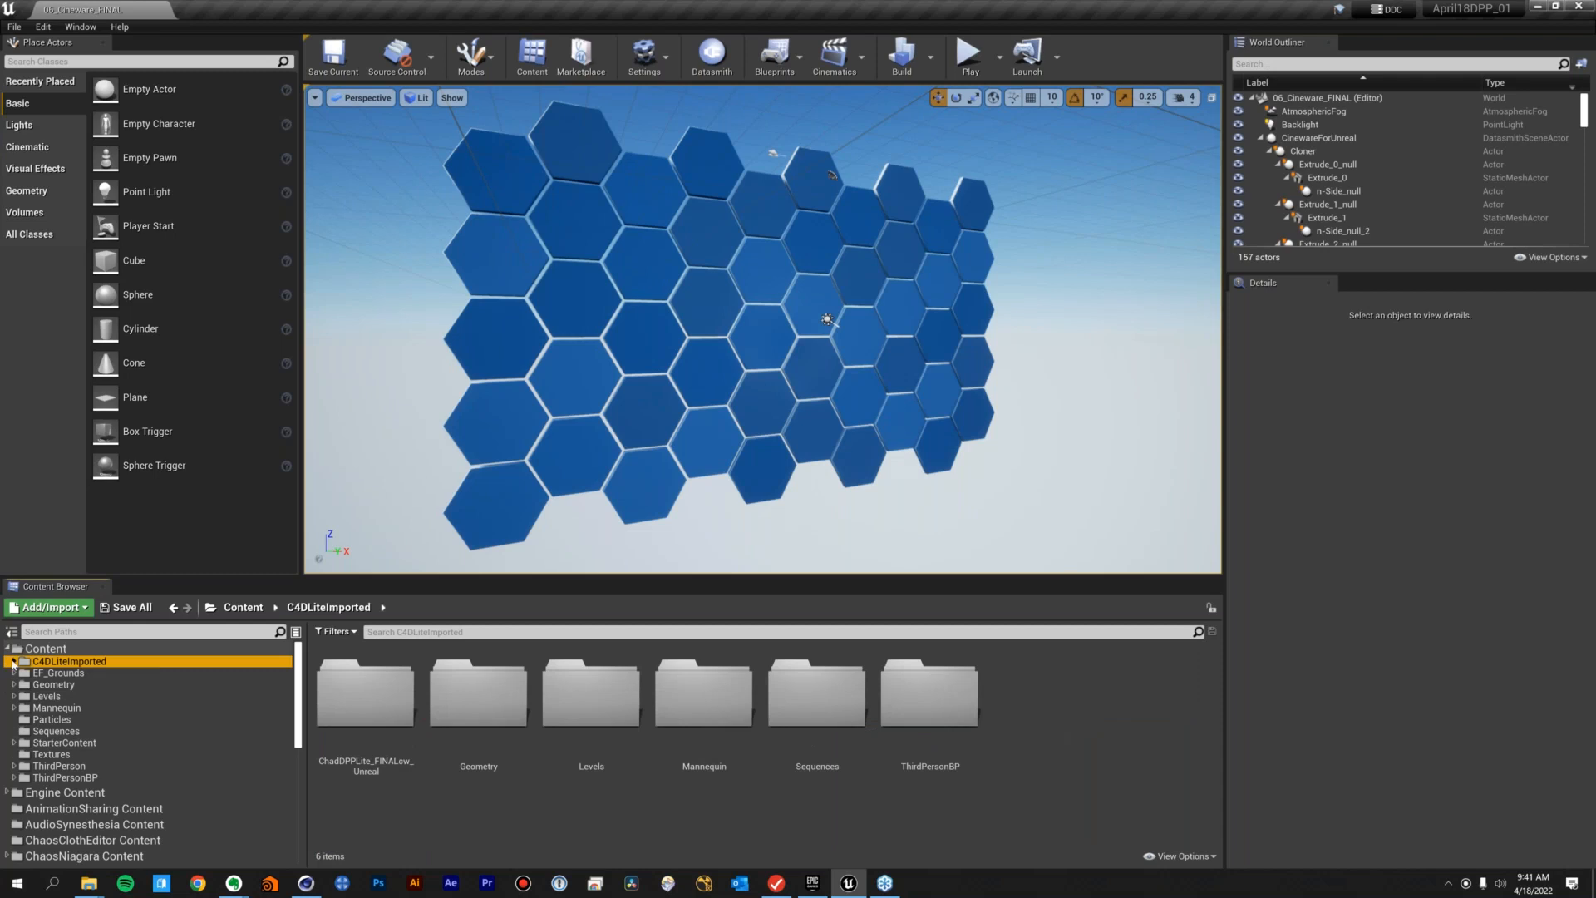
left_click(14, 661)
left_click(50, 697)
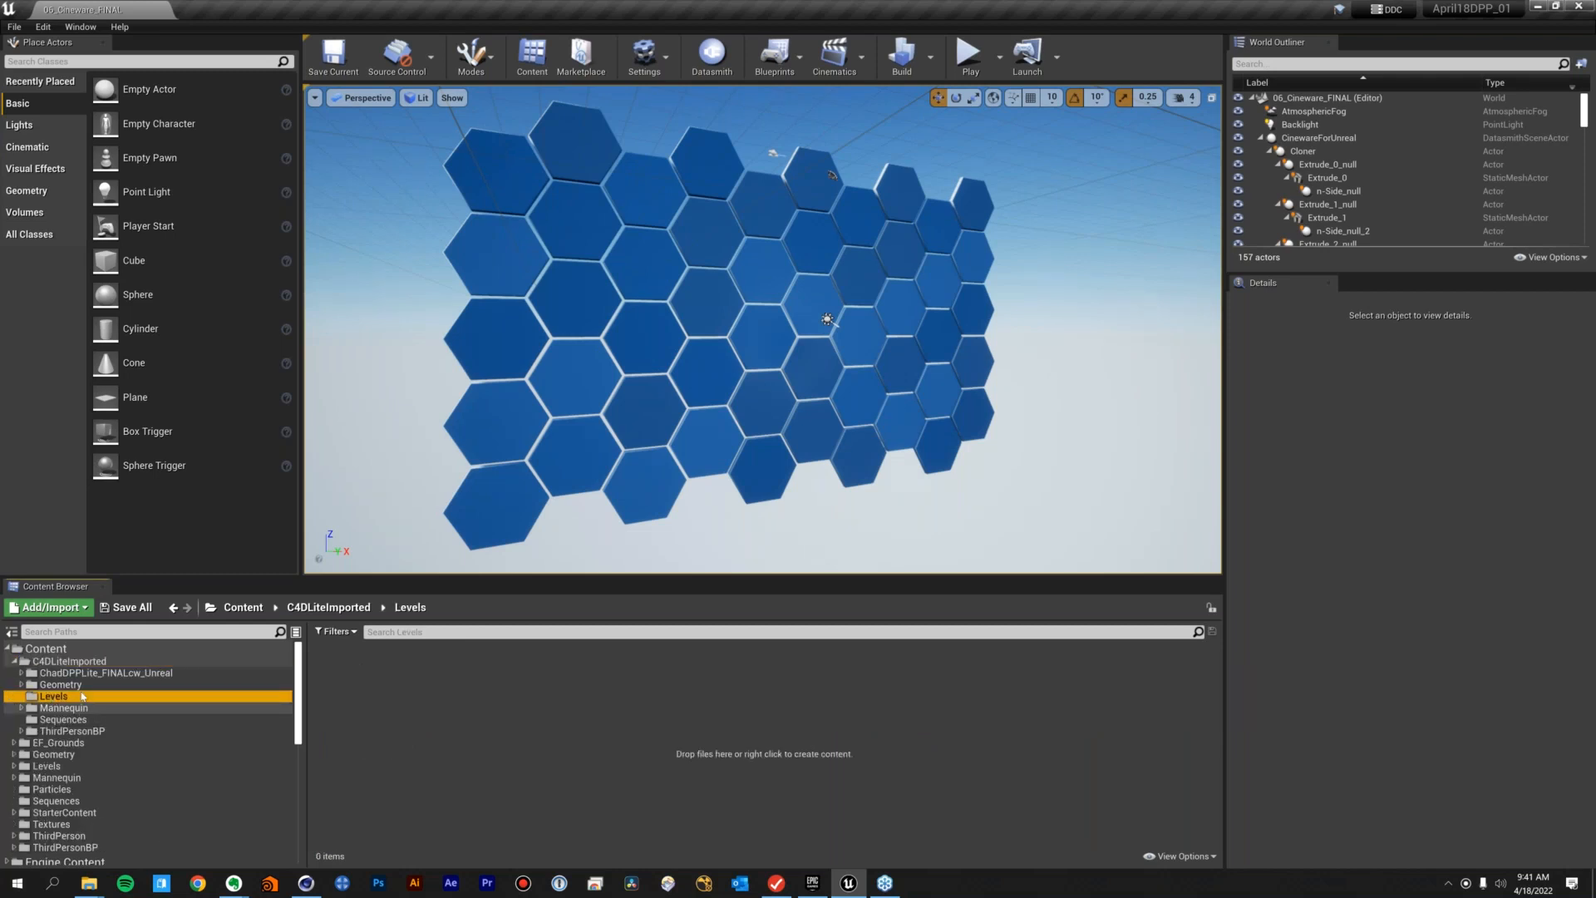
scroll(46, 682, "down", 1)
left_click(40, 663)
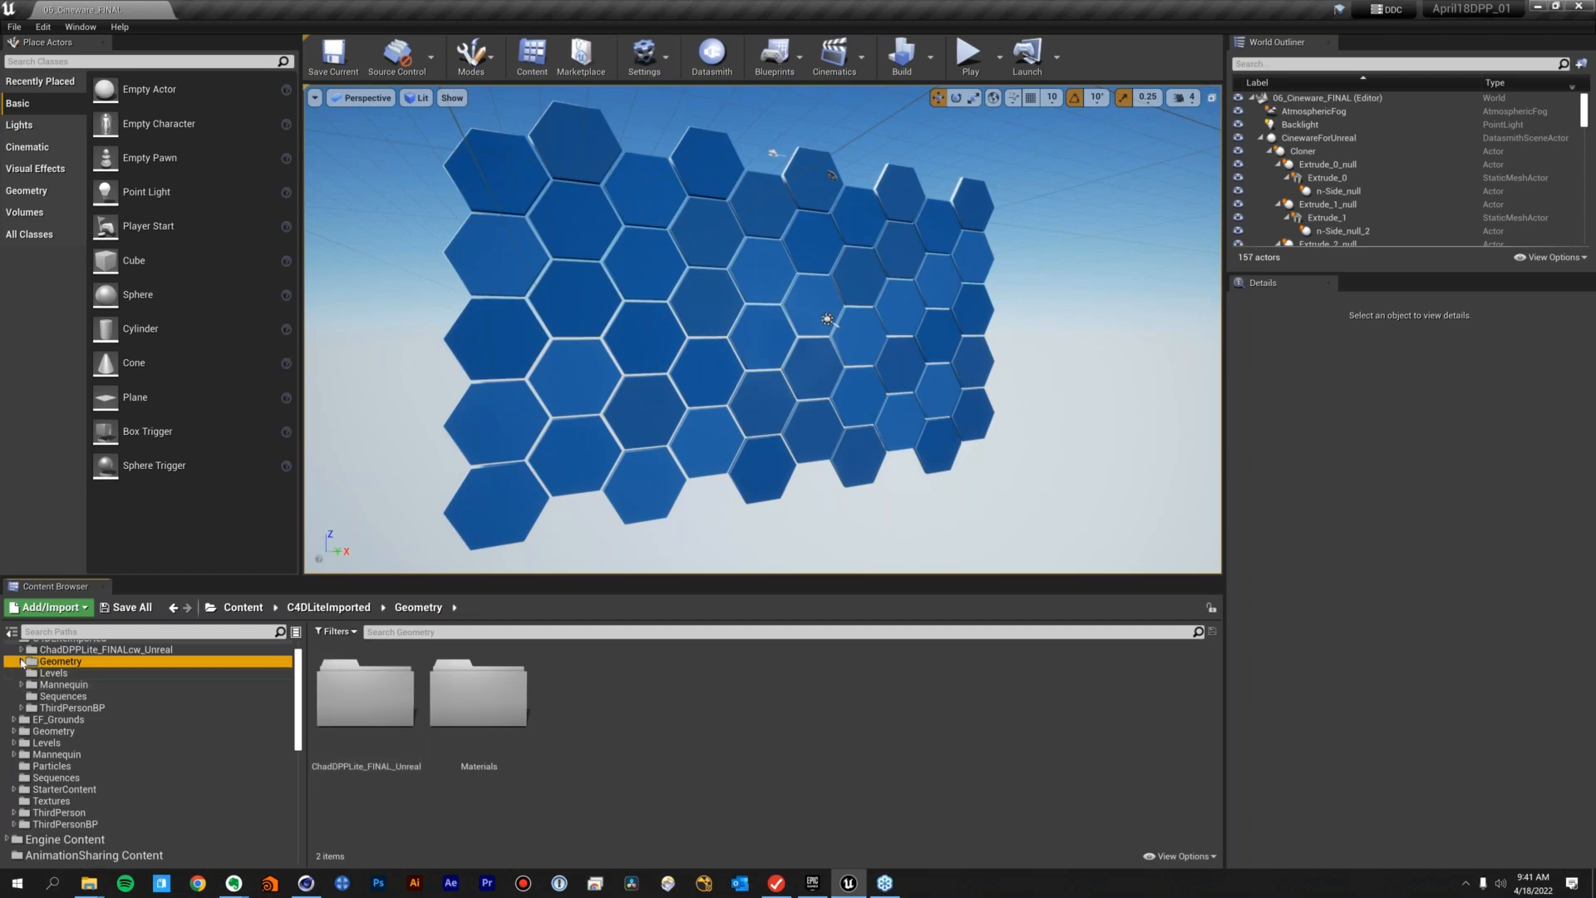
scroll(91, 686, "up", 1)
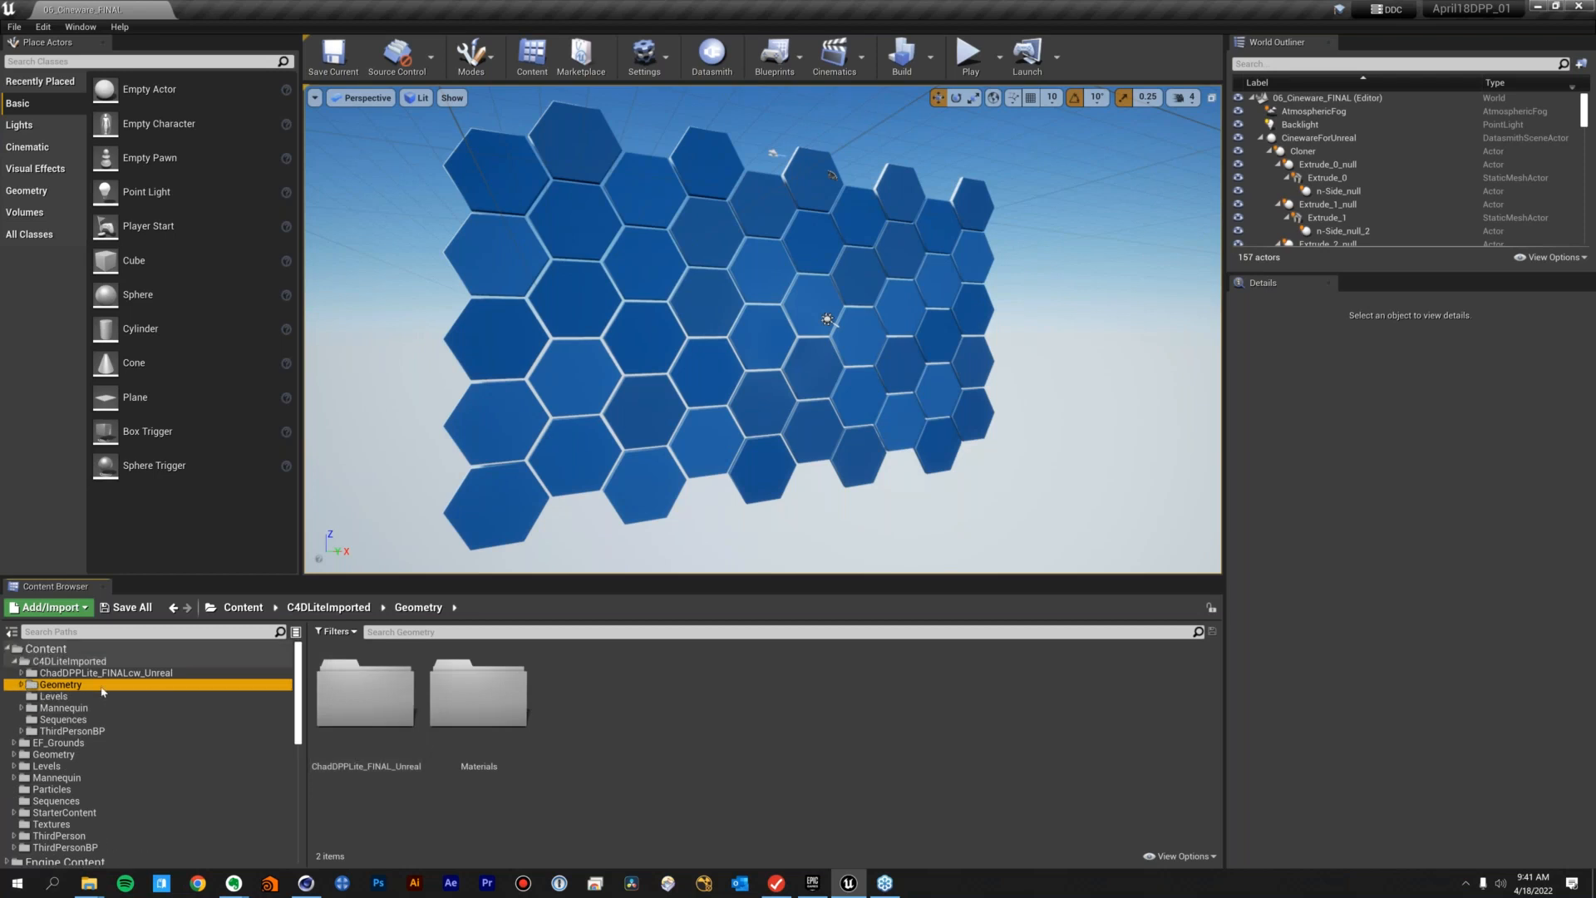
left_click(66, 672)
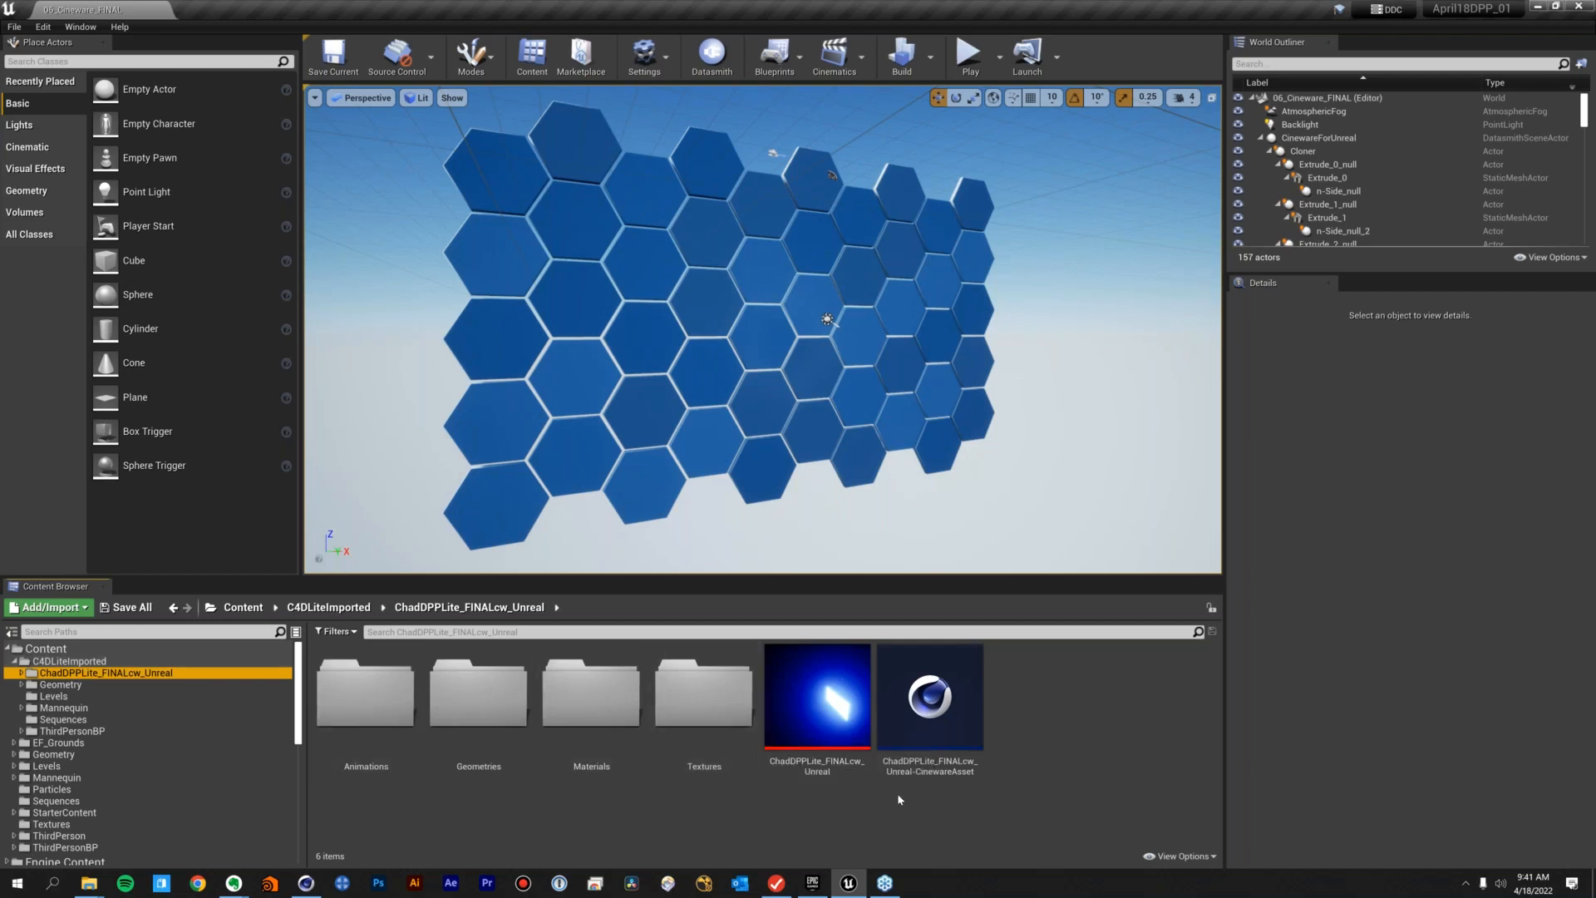
left_click(15, 661)
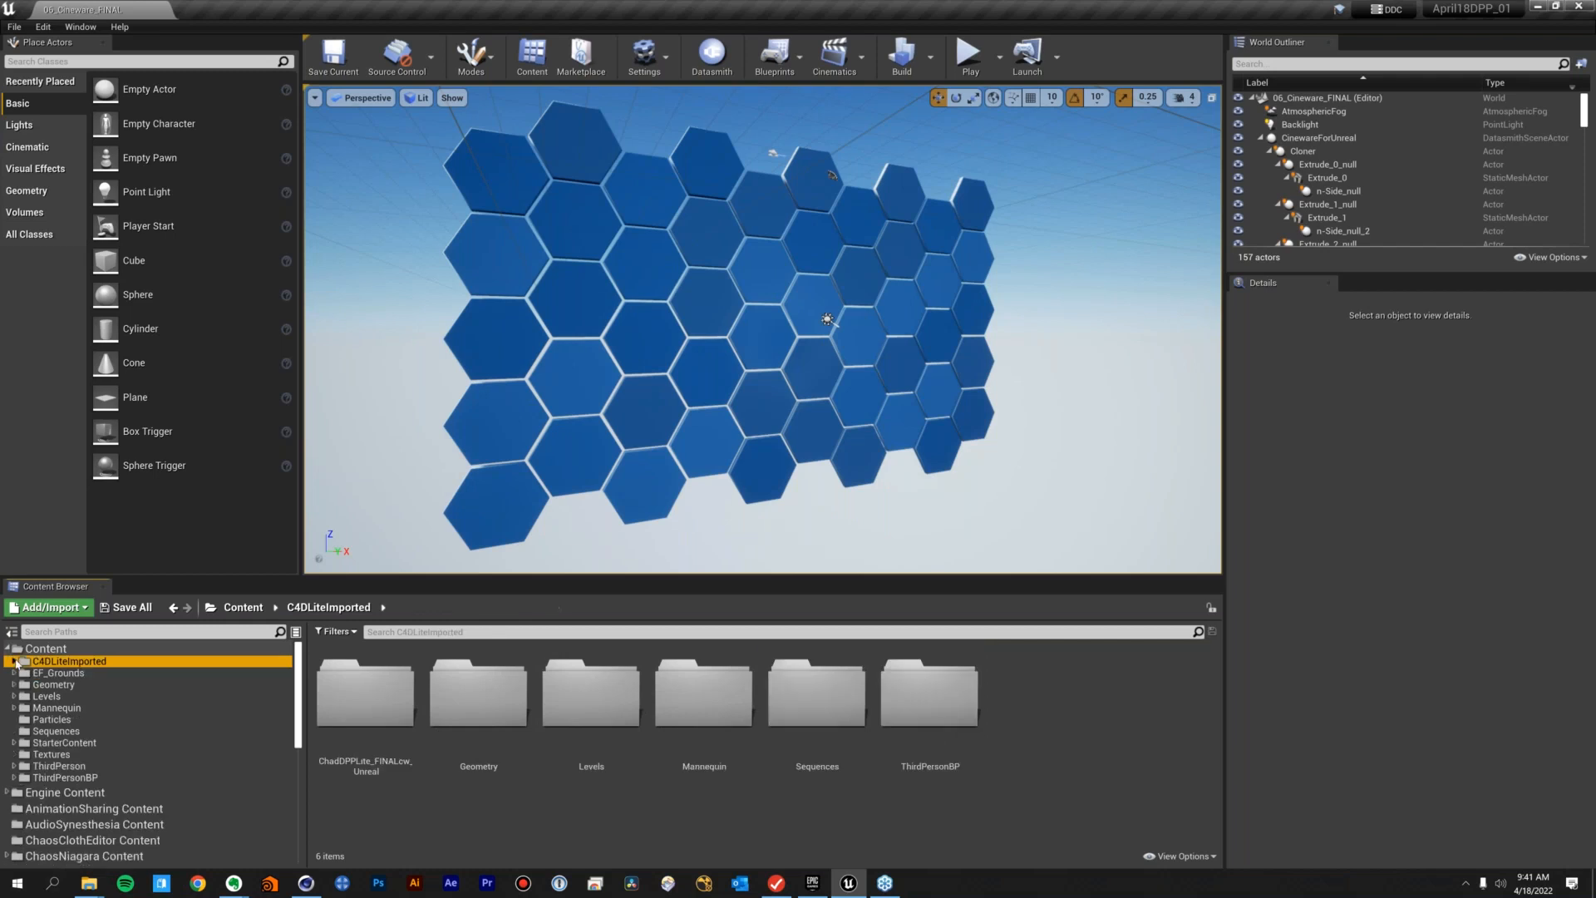
Open the CinewareForUnreal-FINAL asset from the main Levels folder for editing
left_click(49, 697)
scroll(643, 771, "down", 2)
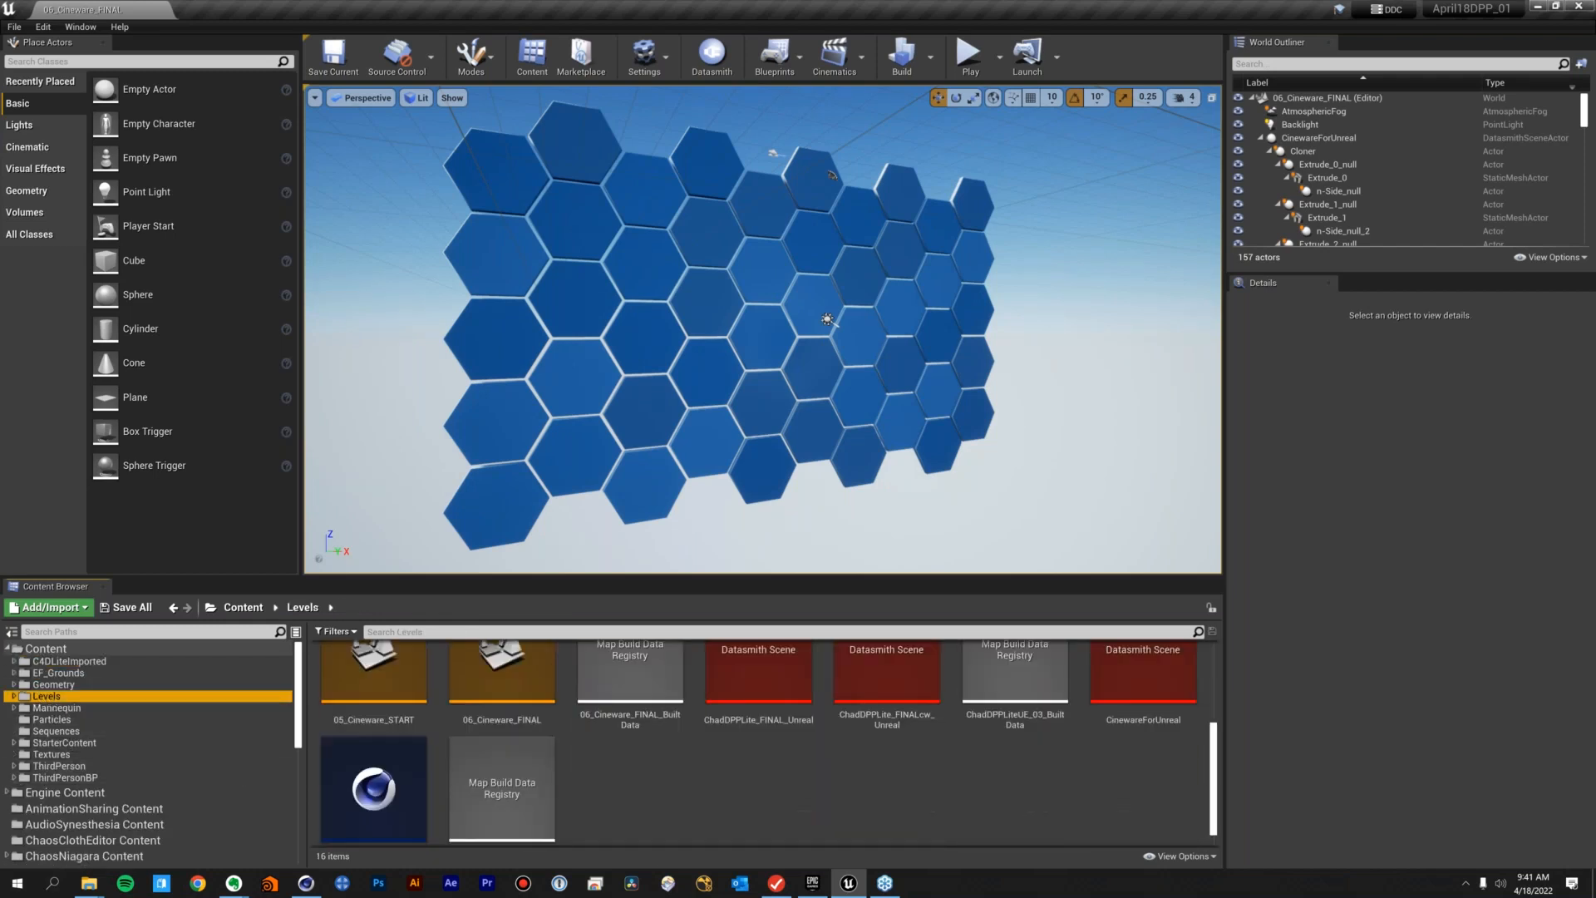
scroll(641, 773, "down", 1)
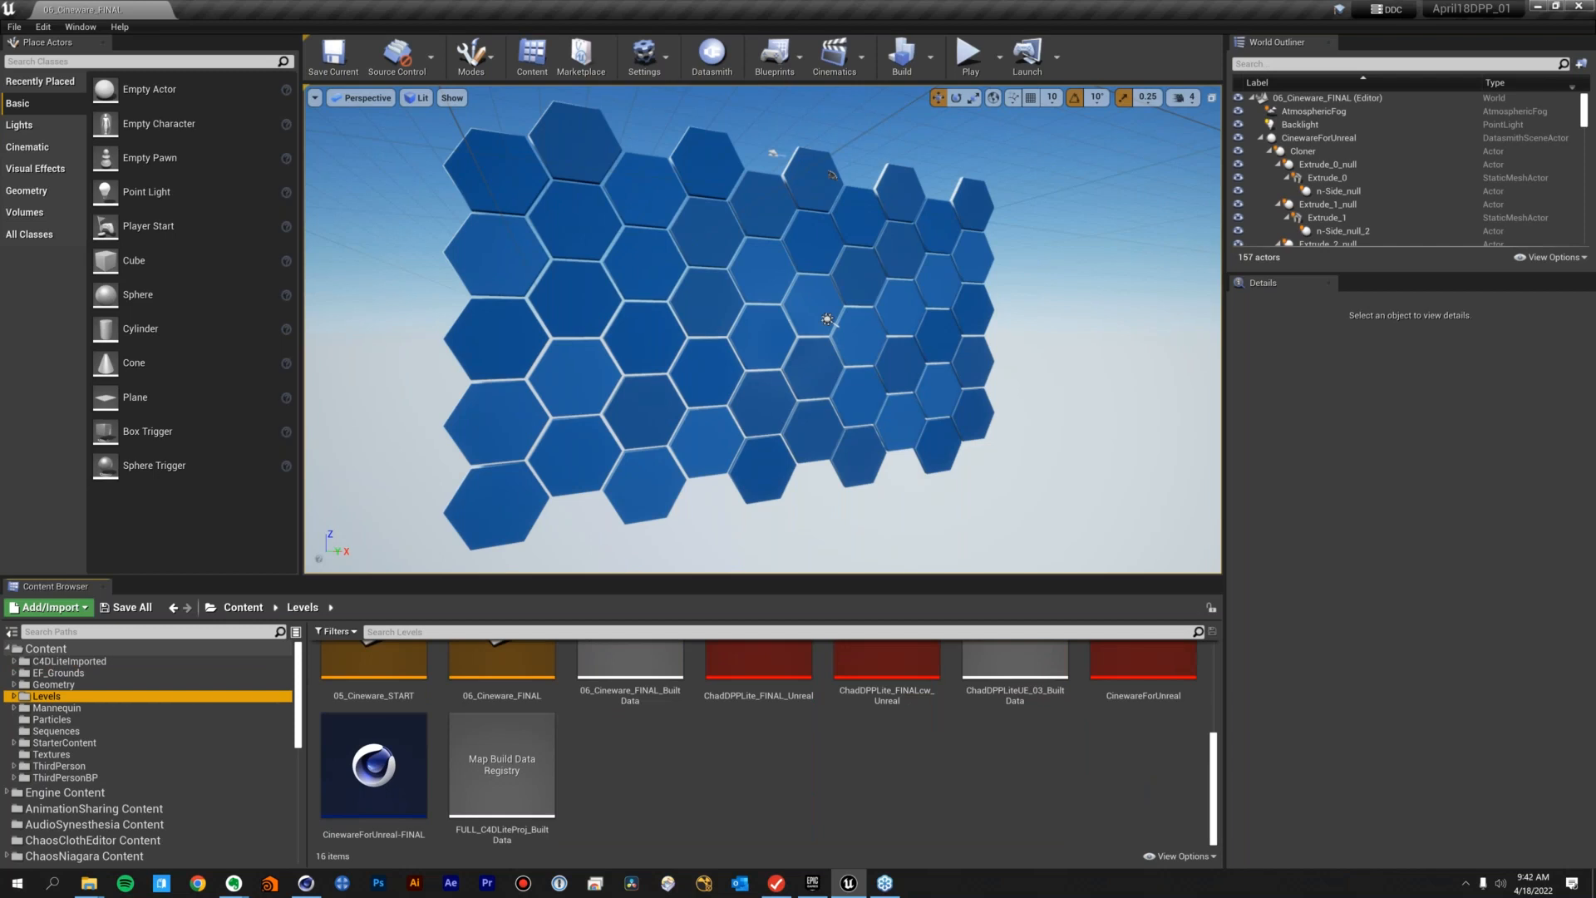
double_click(380, 805)
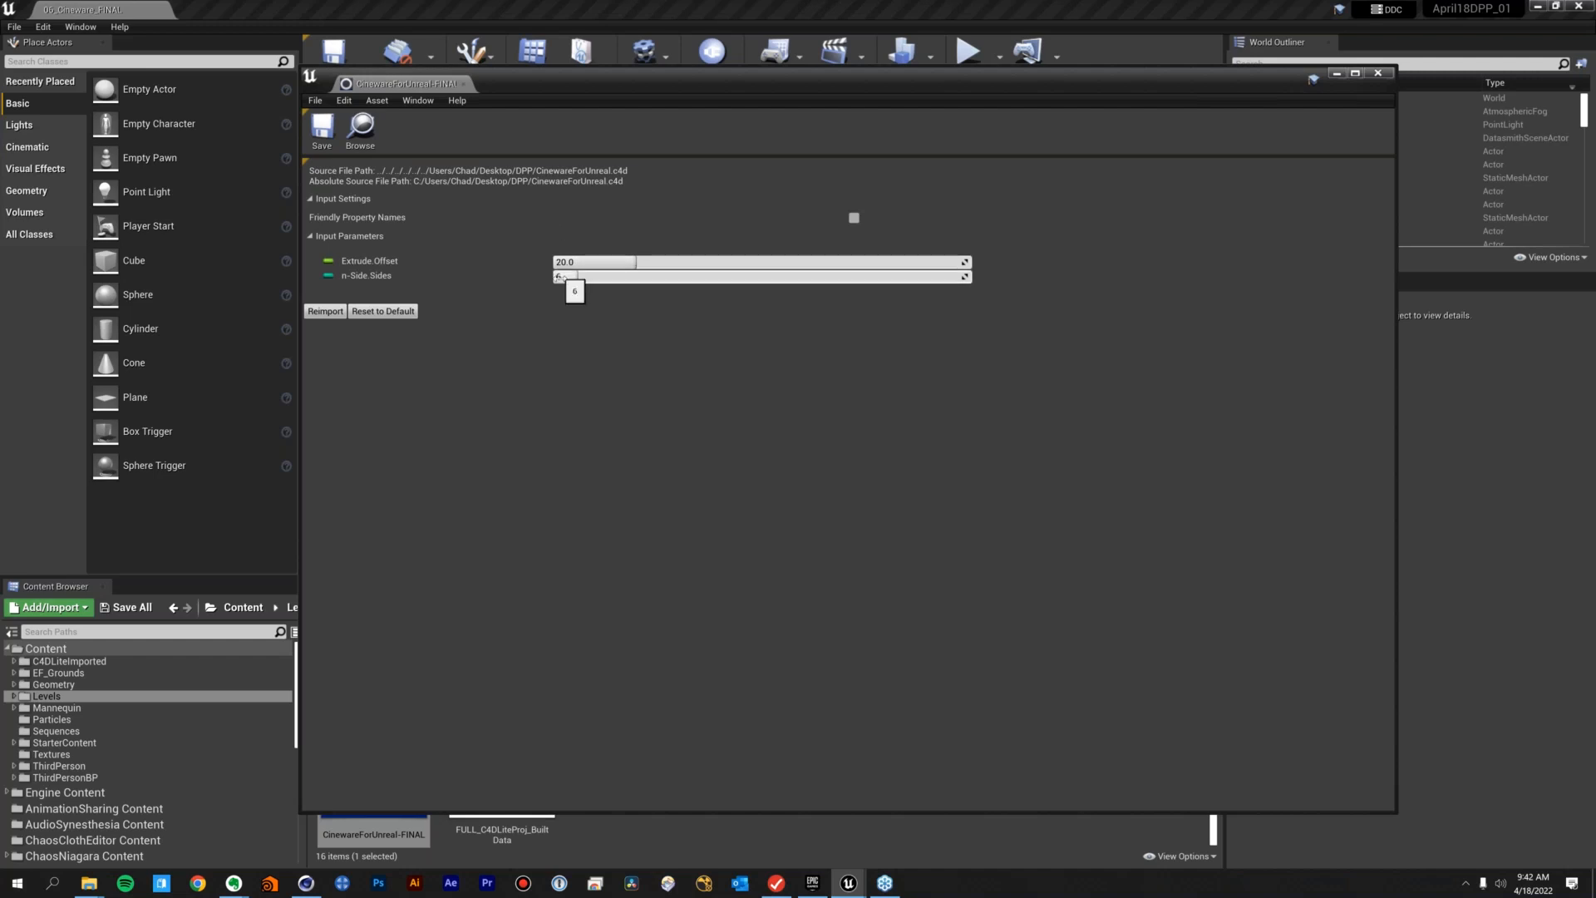
Set the asset's n-Side Sides parameter to 4 and its Extrude Offset to 100
left_click_drag(559, 280, 550, 280)
left_click_drag(630, 267, 853, 266)
left_click(564, 262)
type("100")
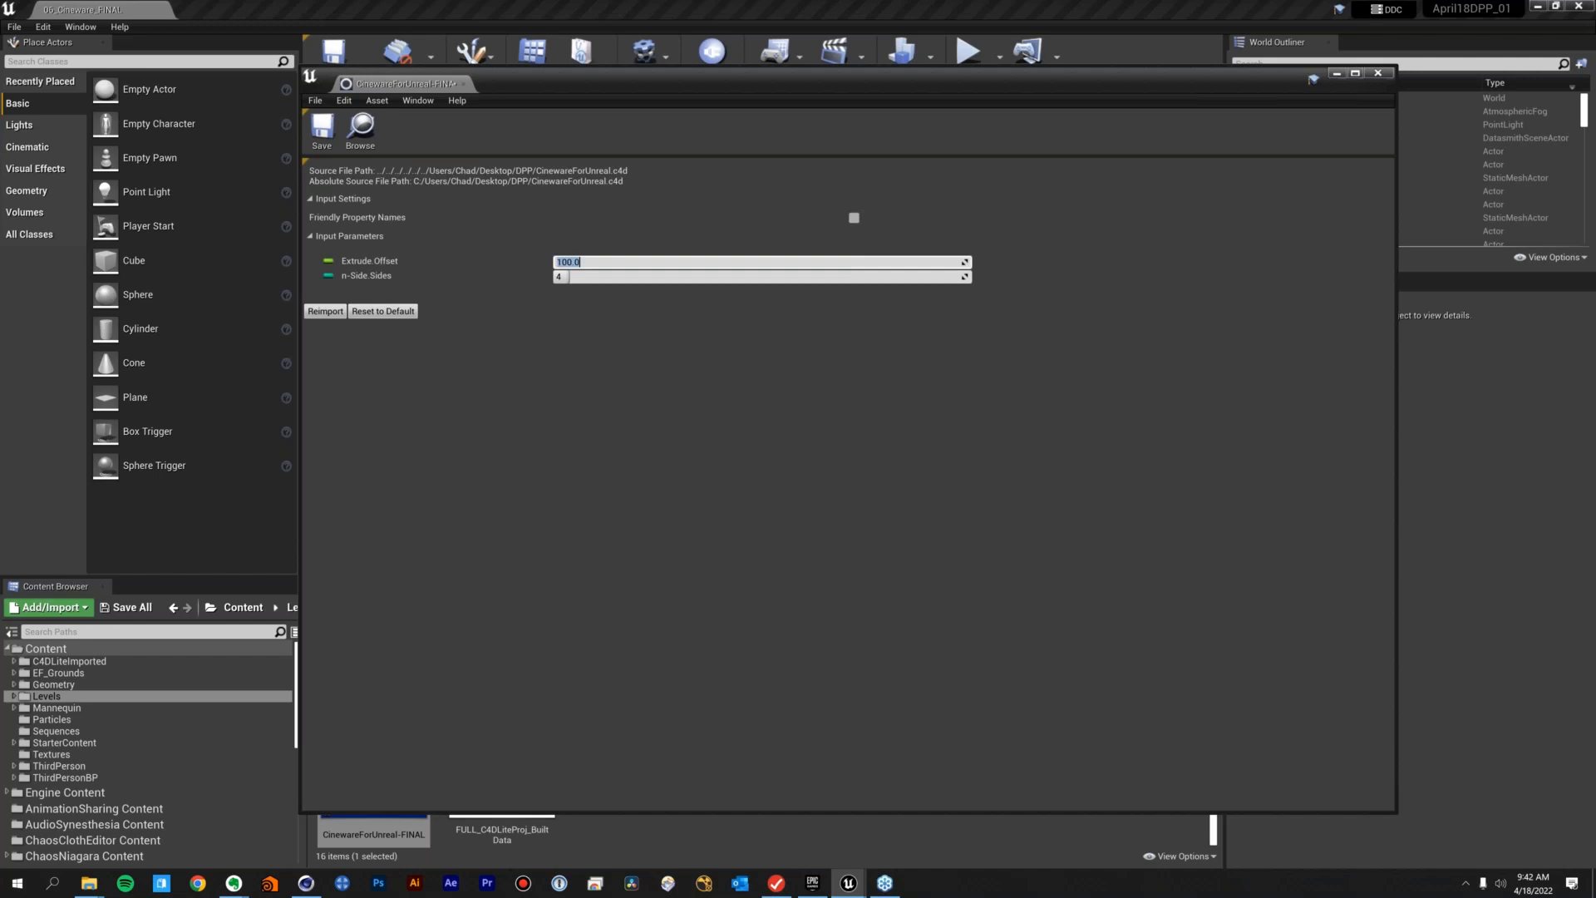
key("Return")
Reimport the Cineware asset, accepting the Datasmith import options with all processes enabled, and inspect the updated clones from several angles
left_click(325, 313)
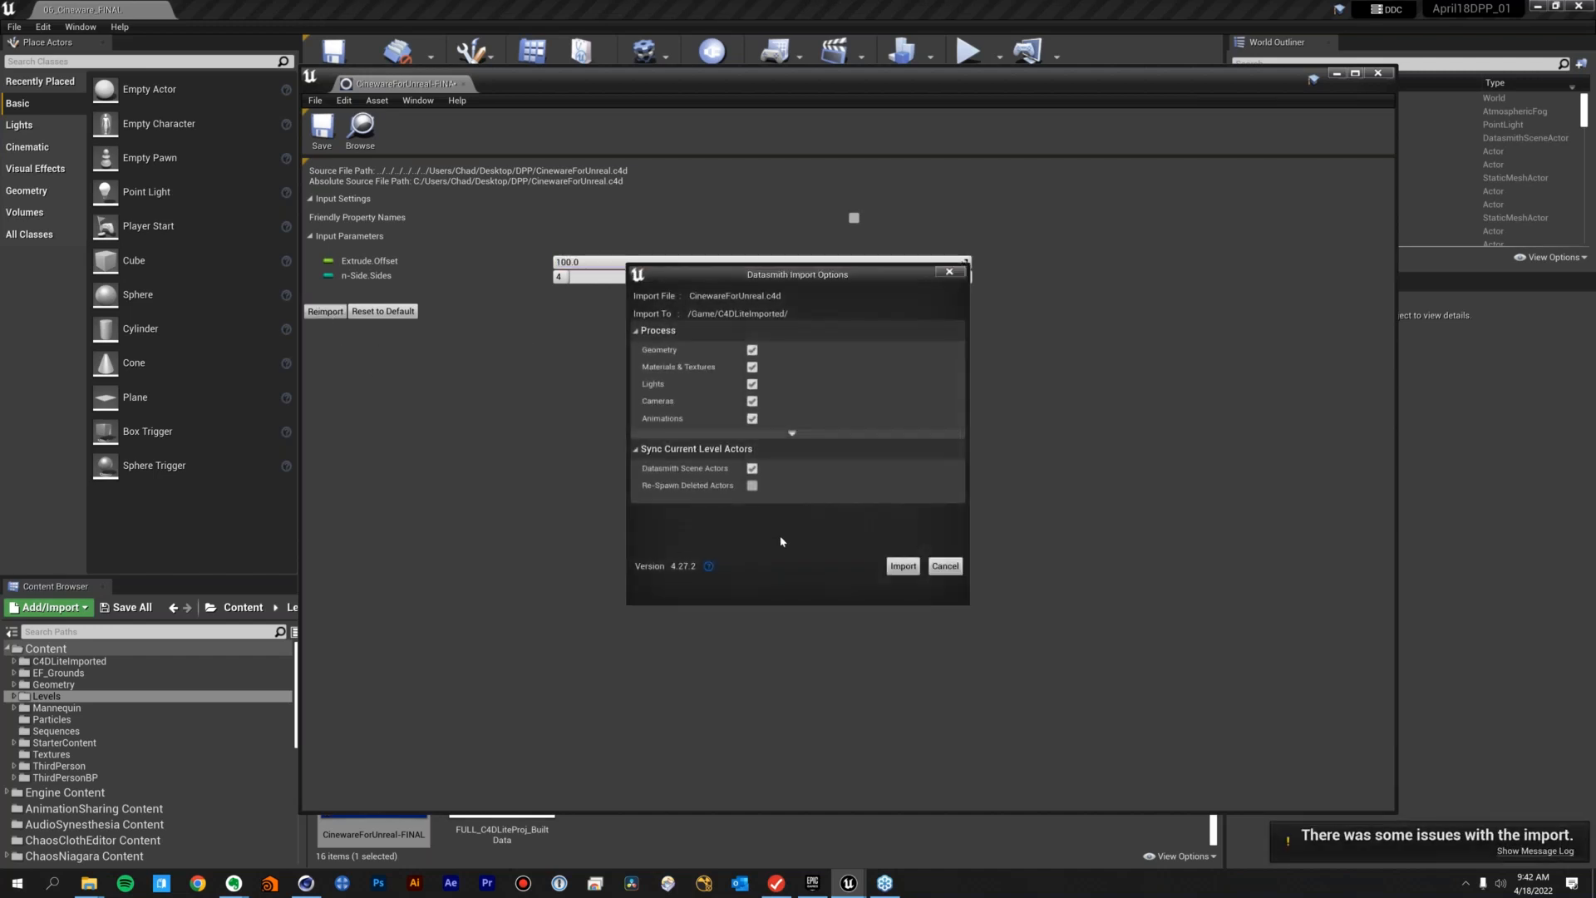
left_click(903, 566)
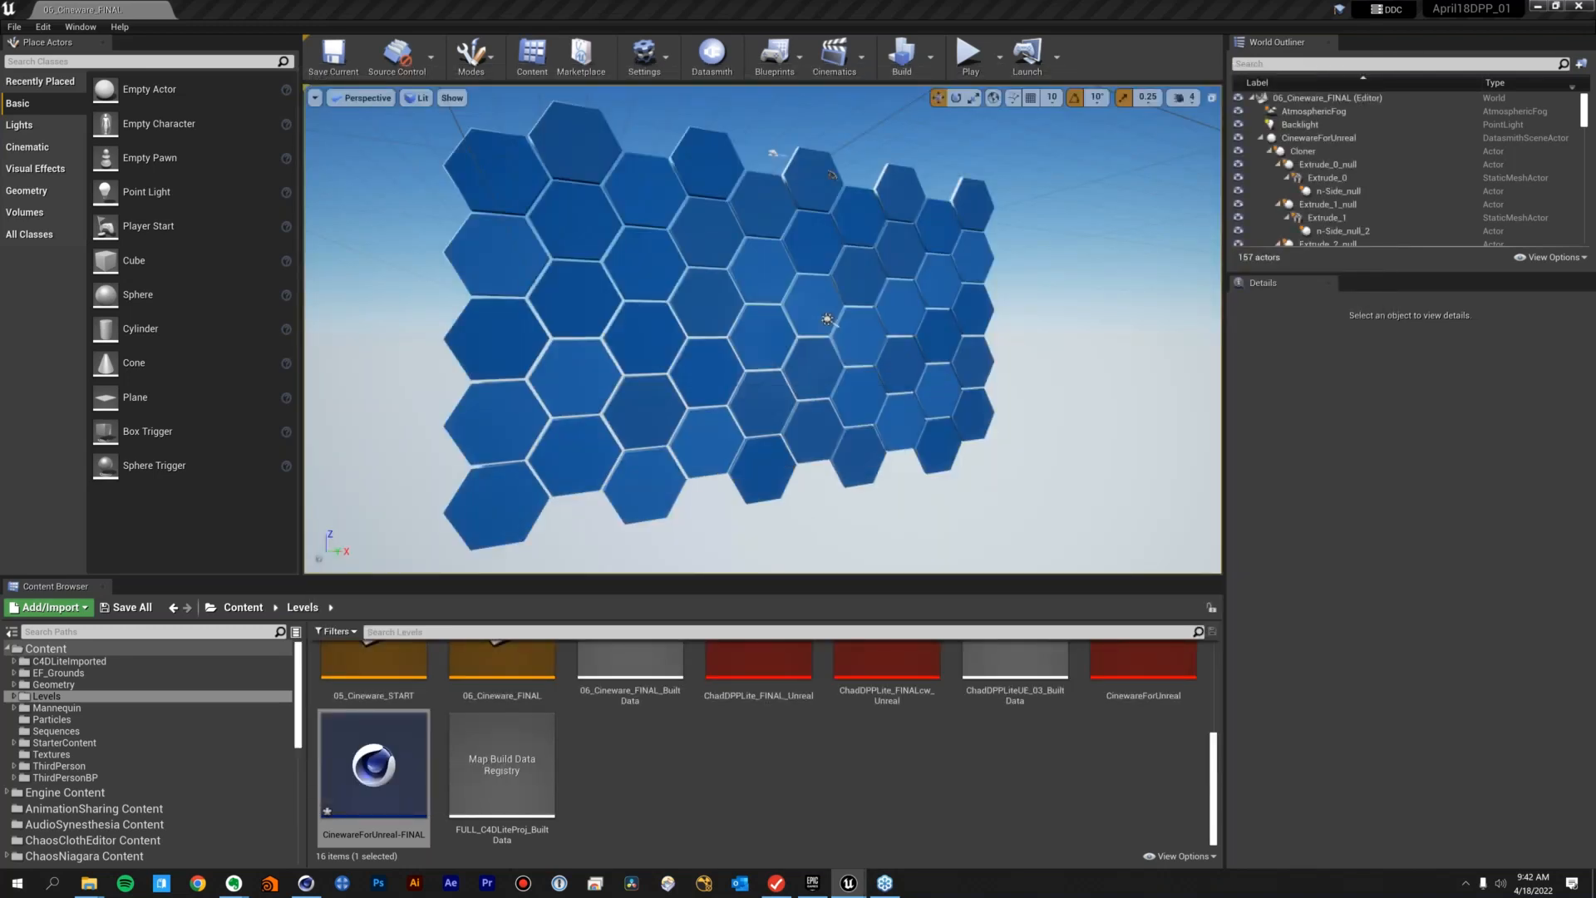
left_click(901, 569)
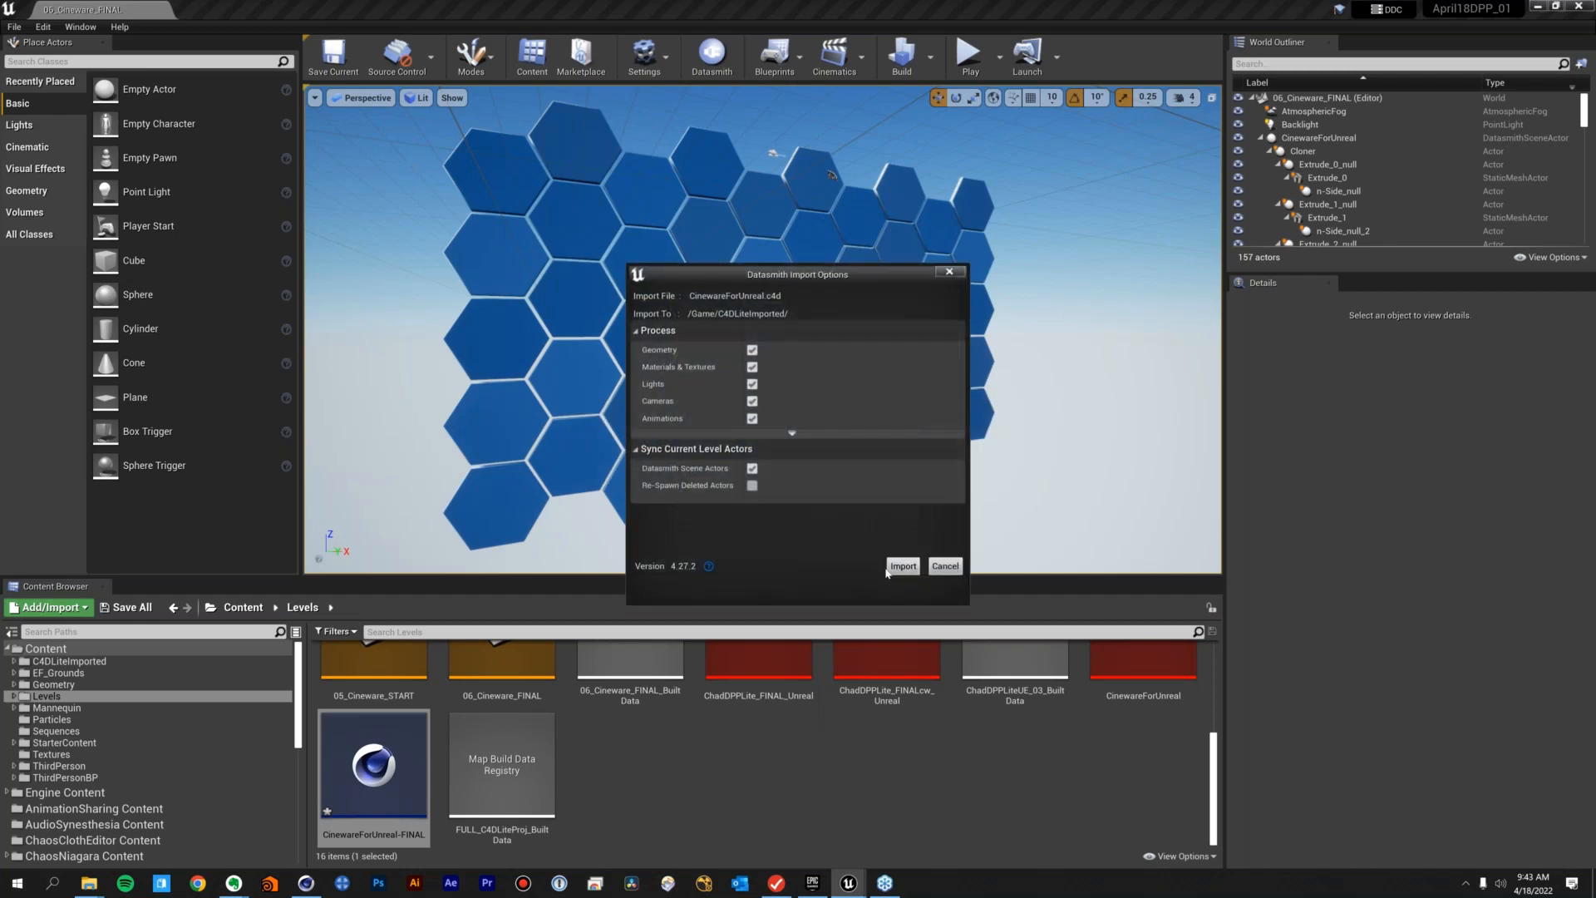
left_click(901, 567)
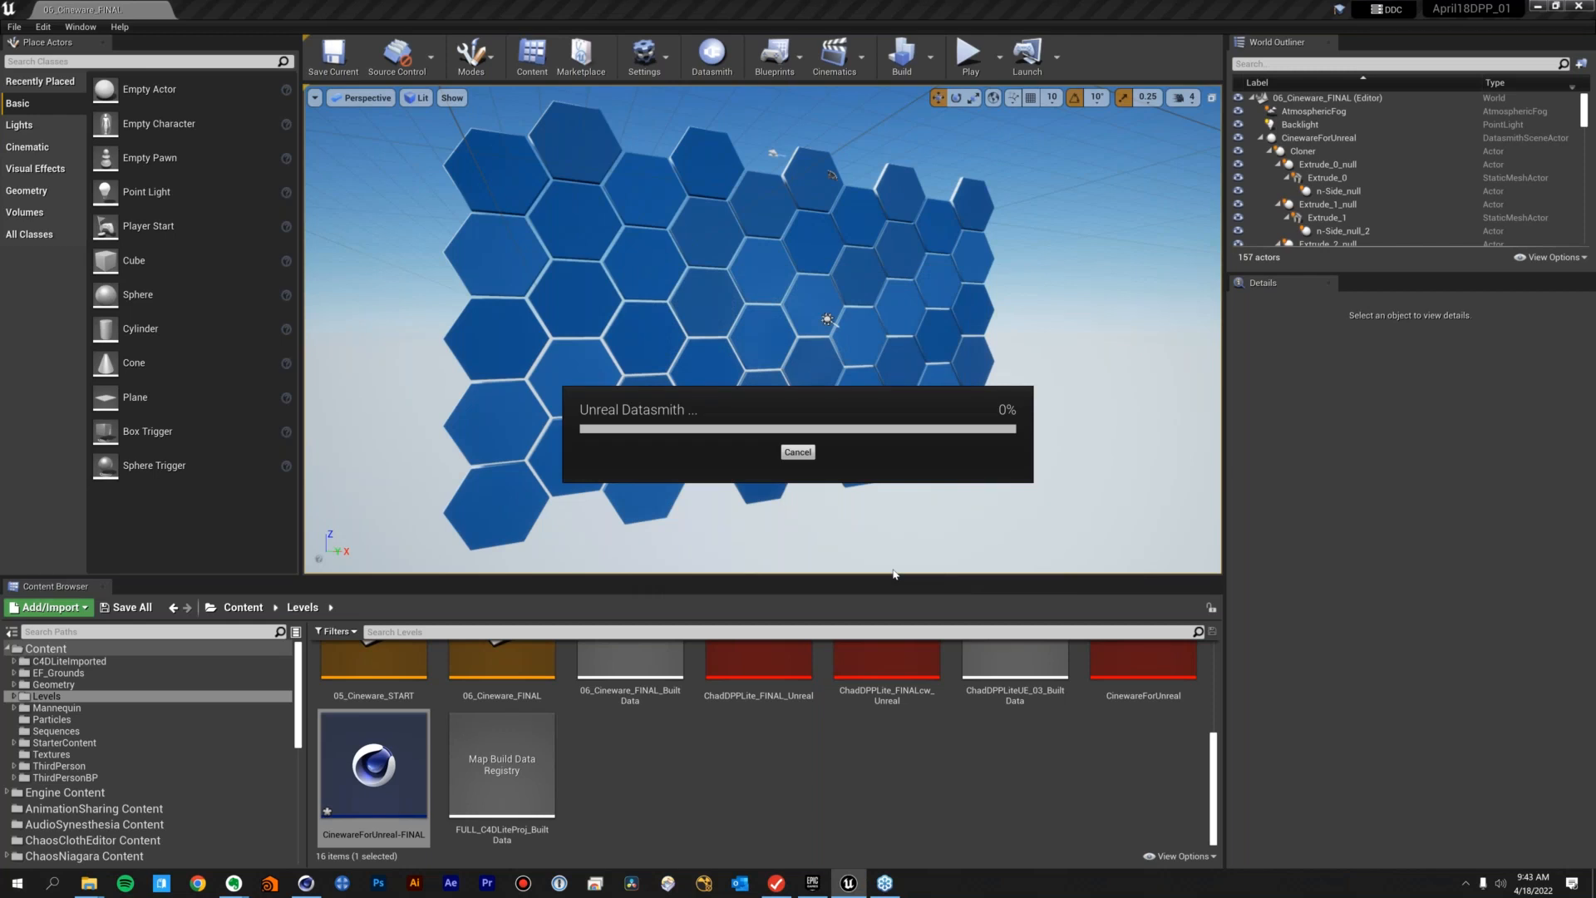
left_click(894, 570)
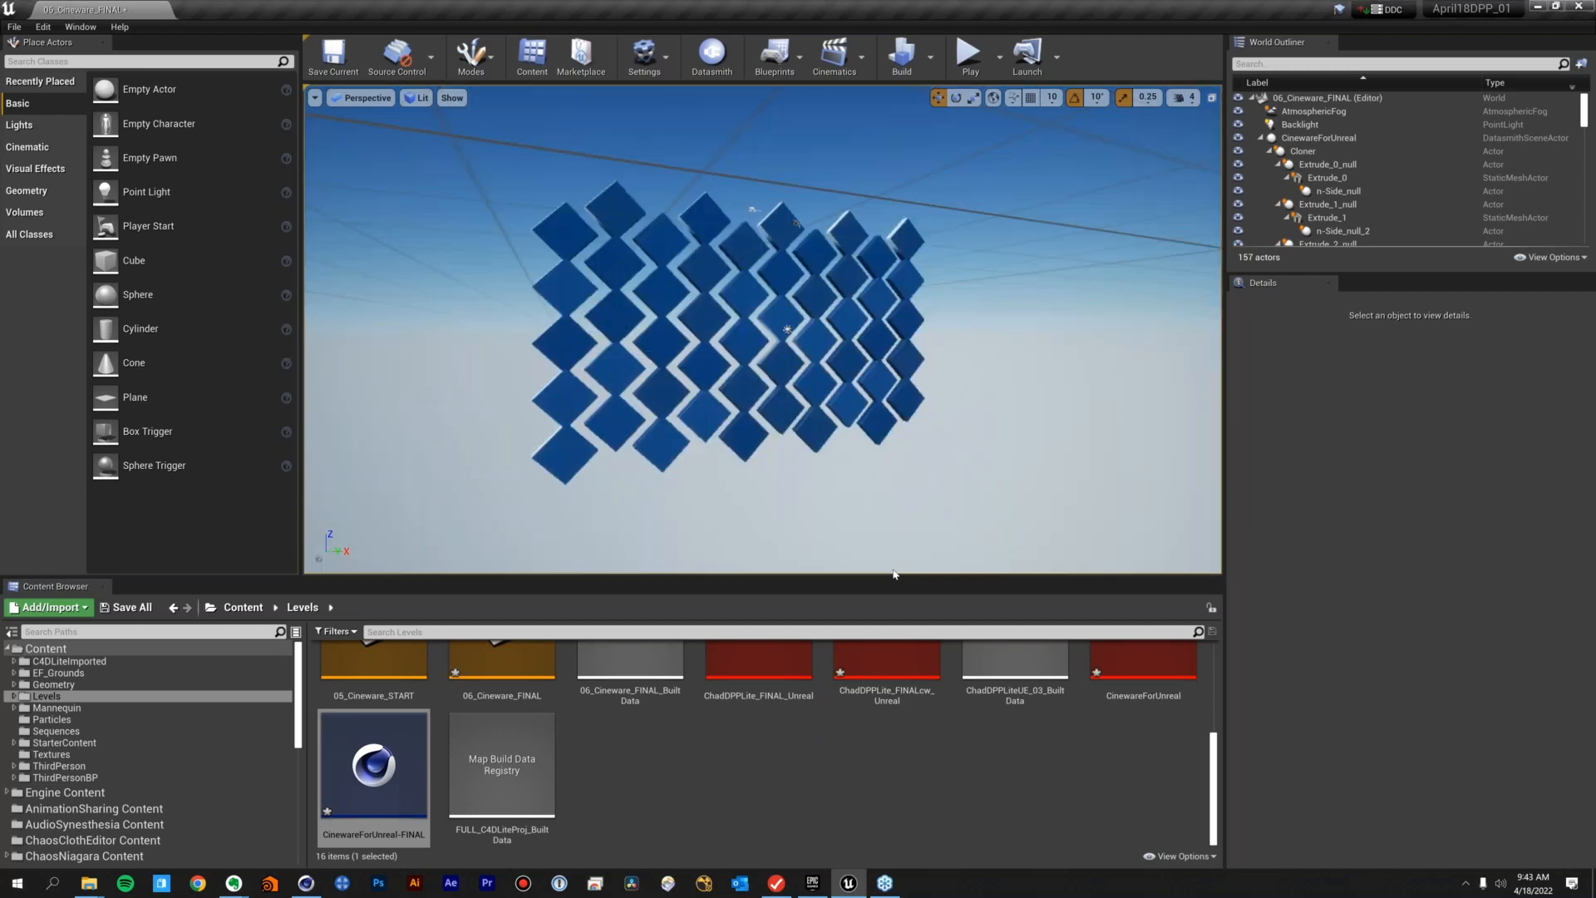
mouse_move(787, 329)
left_mouse_down("alt")
mouse_move(817, 334)
mouse_move(758, 334)
mouse_move(799, 329)
left_mouse_up("alt")
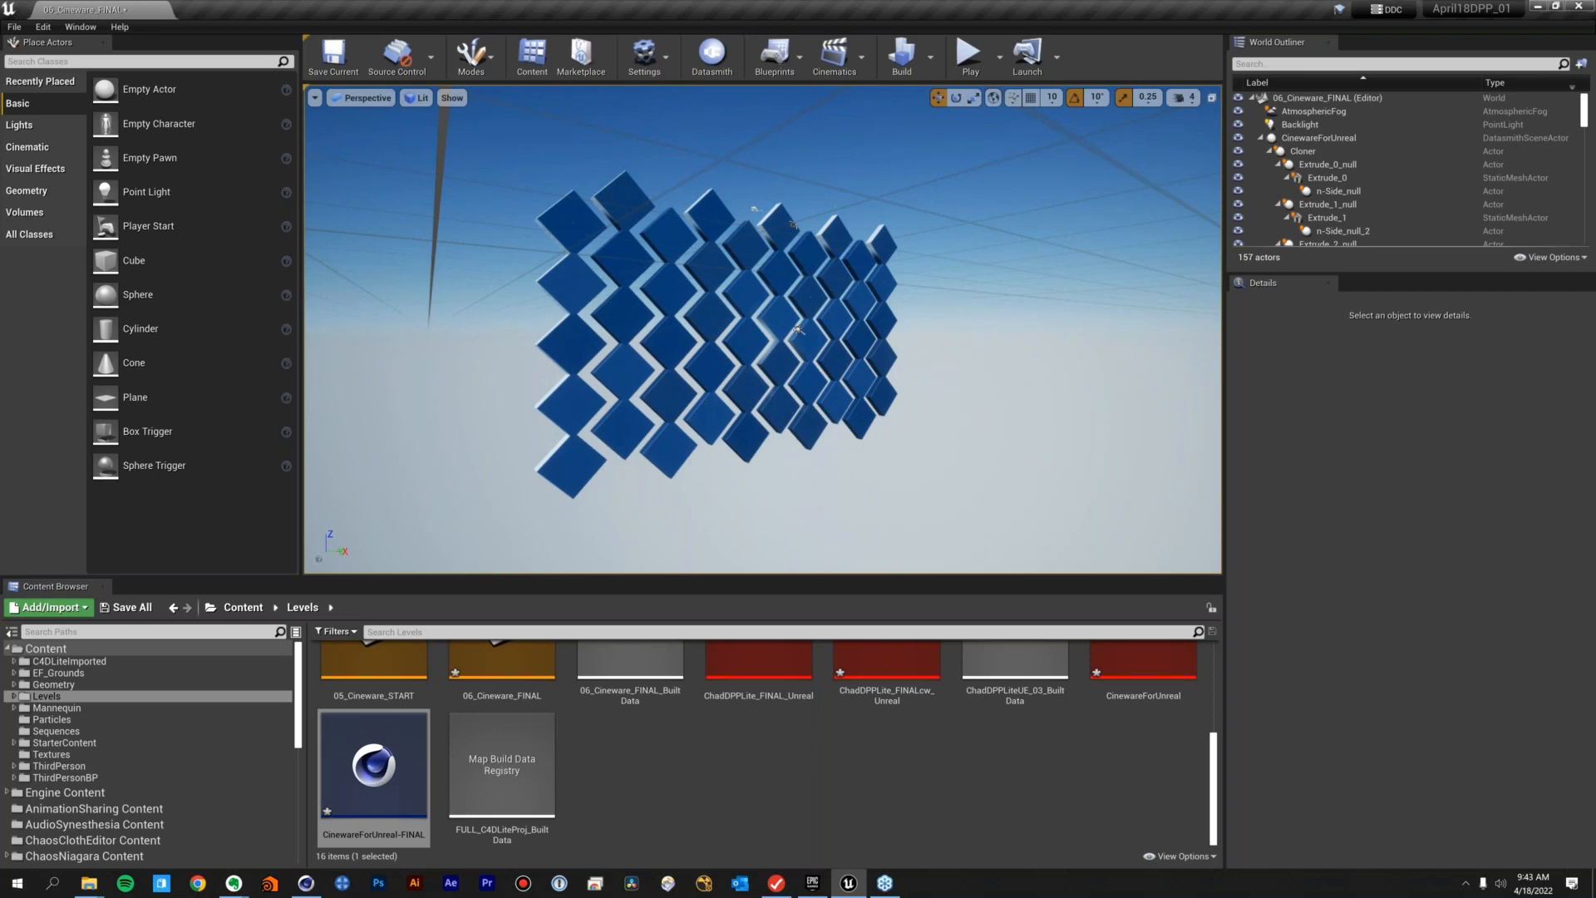
left_click_drag(665, 342, 799, 331, "alt")
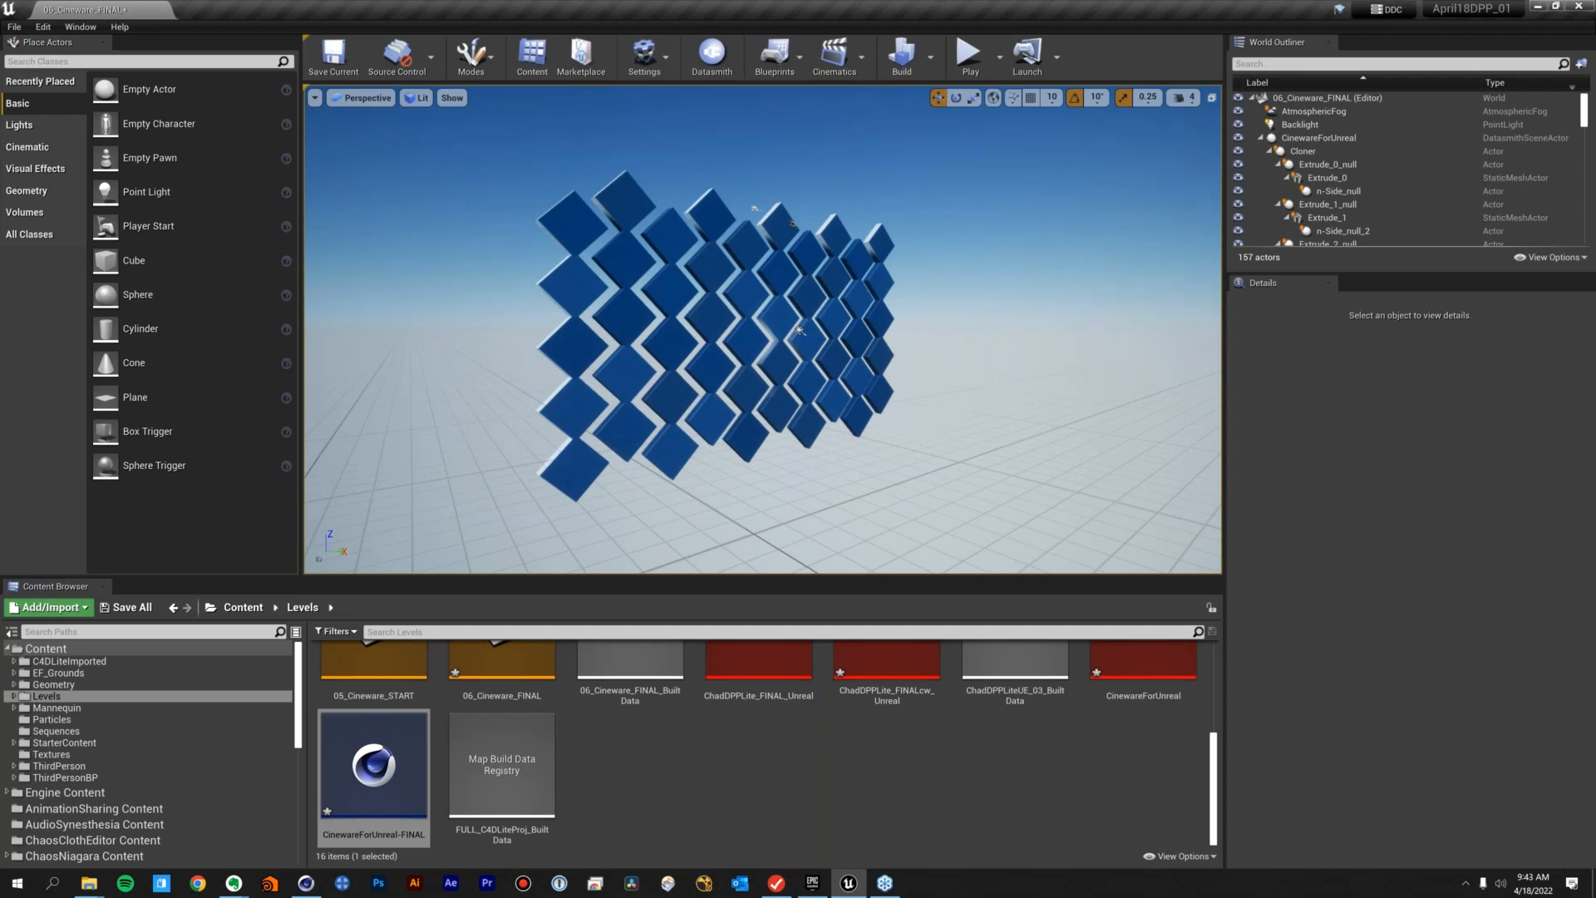
left_click_drag(715, 342, 665, 386, "alt")
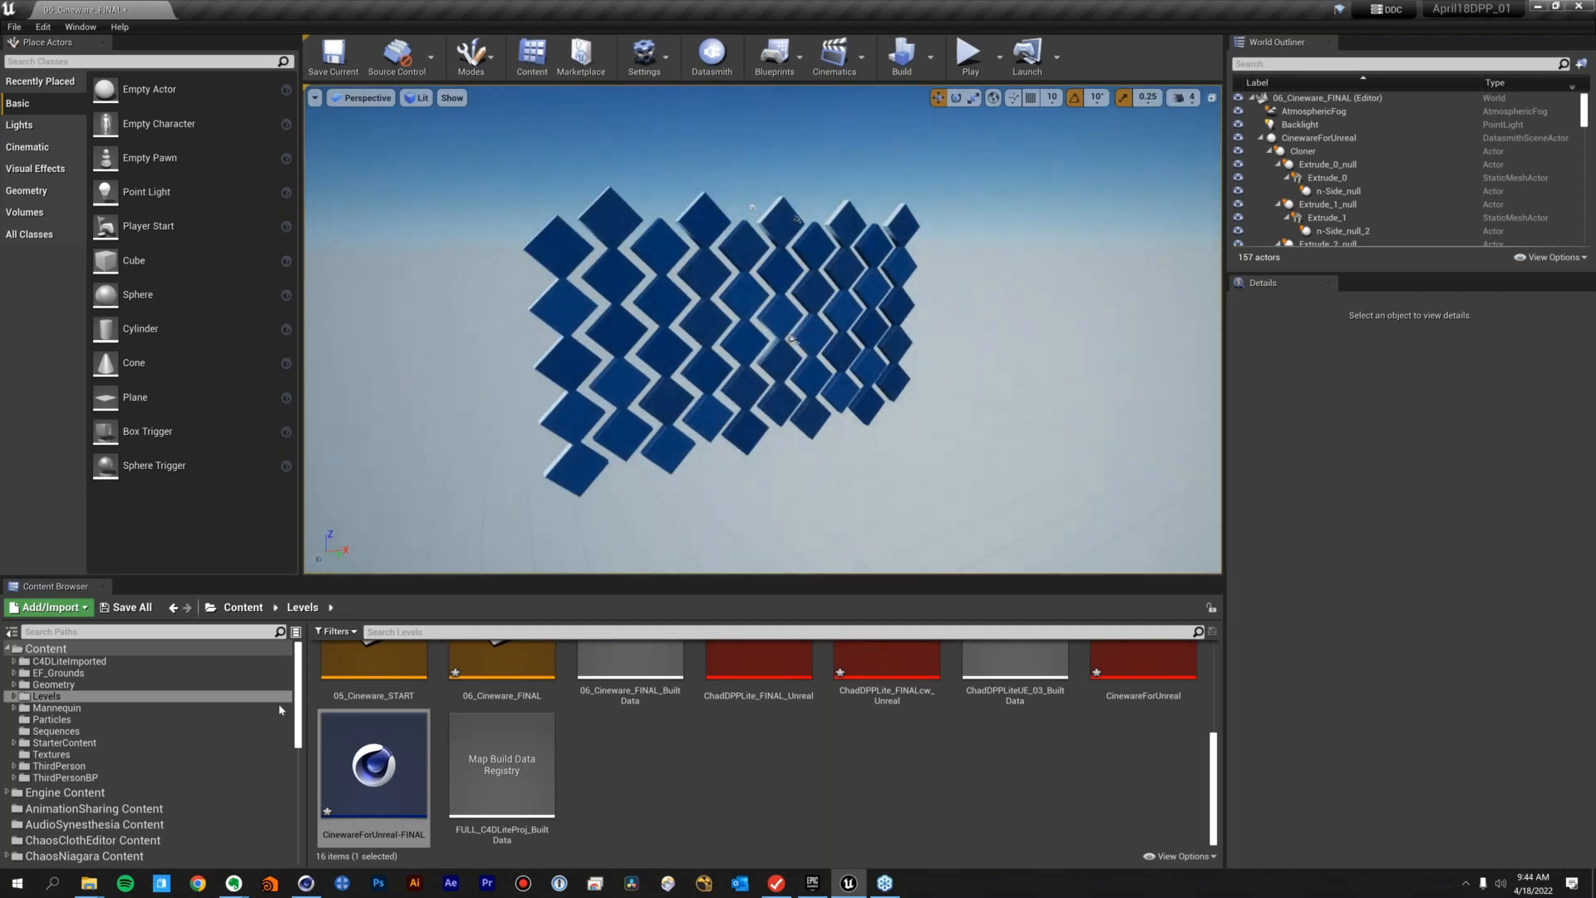
View the project's Textures folder and open FormForceField01.aep from the desktop DPP folder in After Effects
left_click(119, 757)
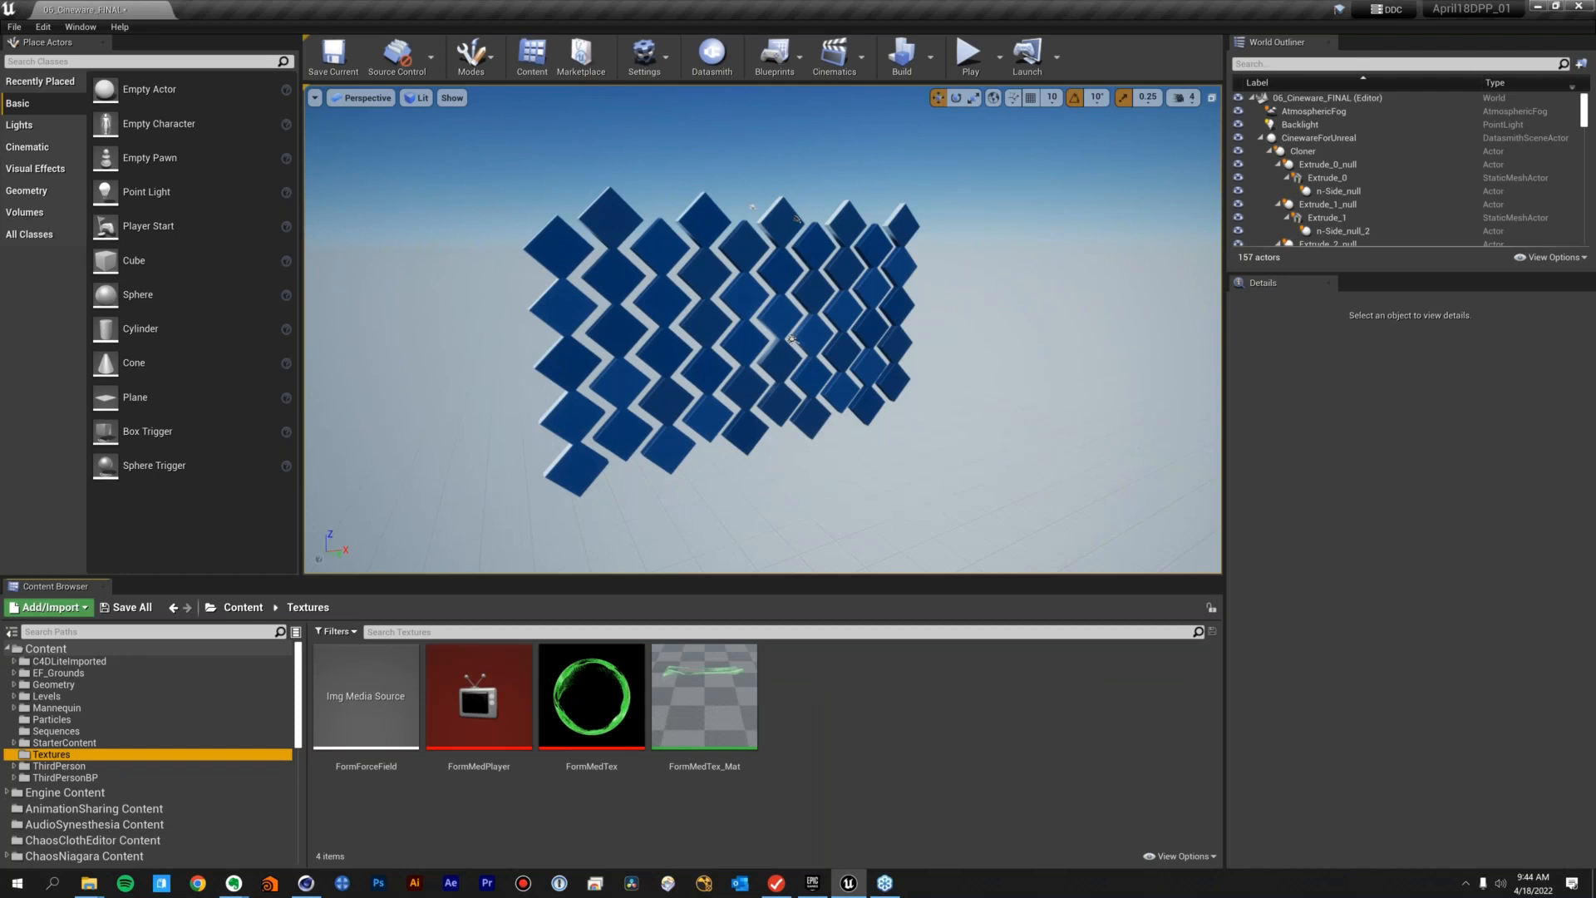
mouse_move(89, 883)
mouse_move(128, 808)
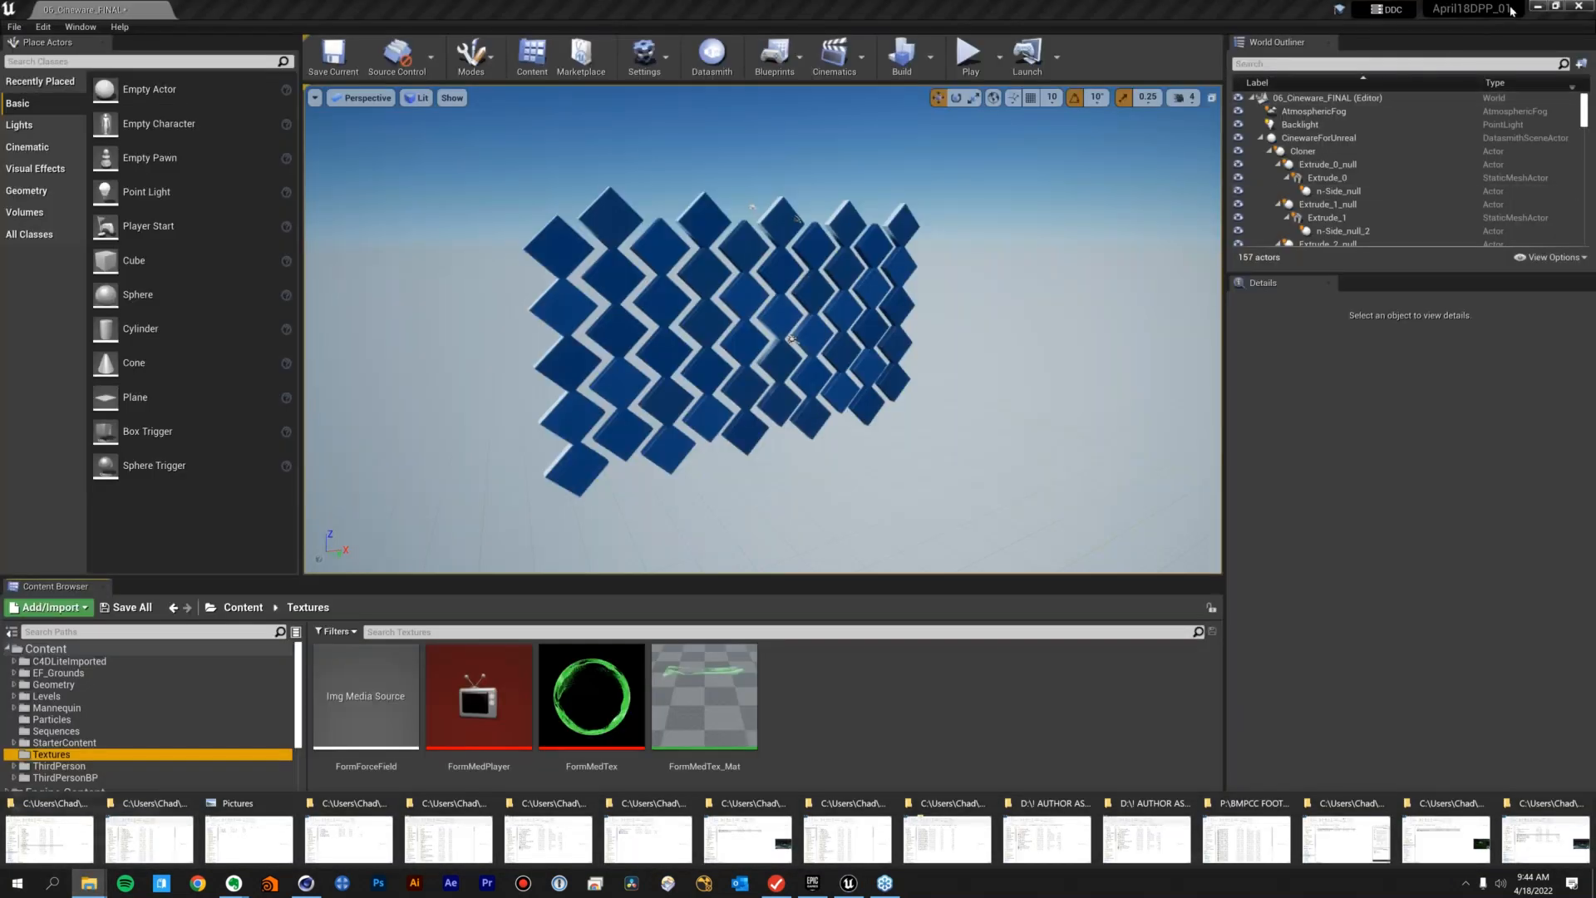
left_click(1538, 7)
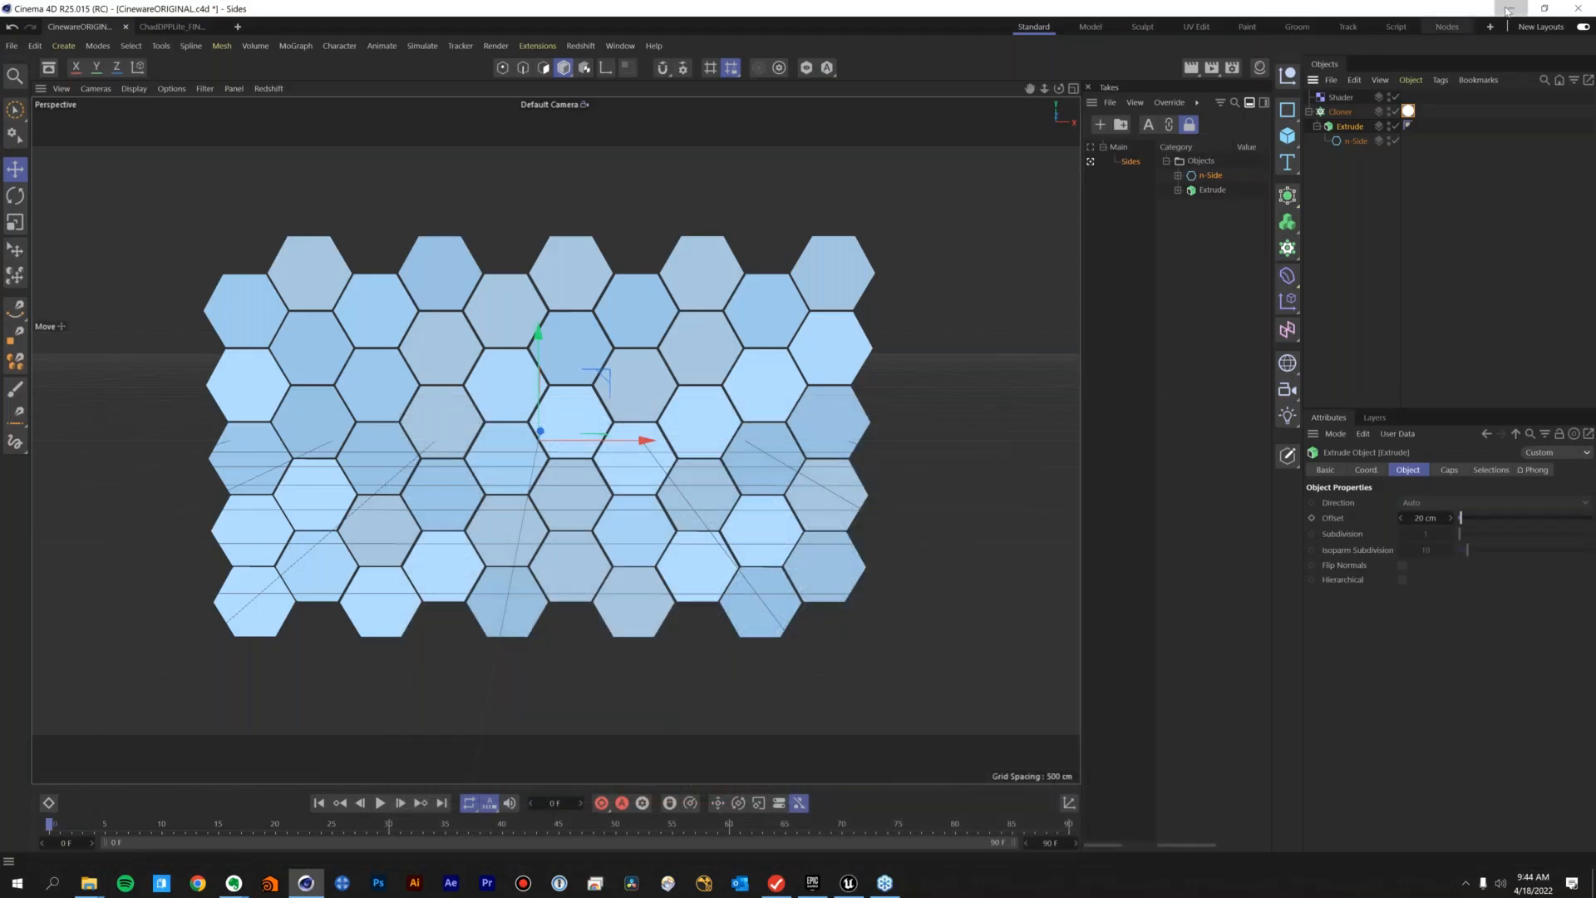
left_click(1502, 7)
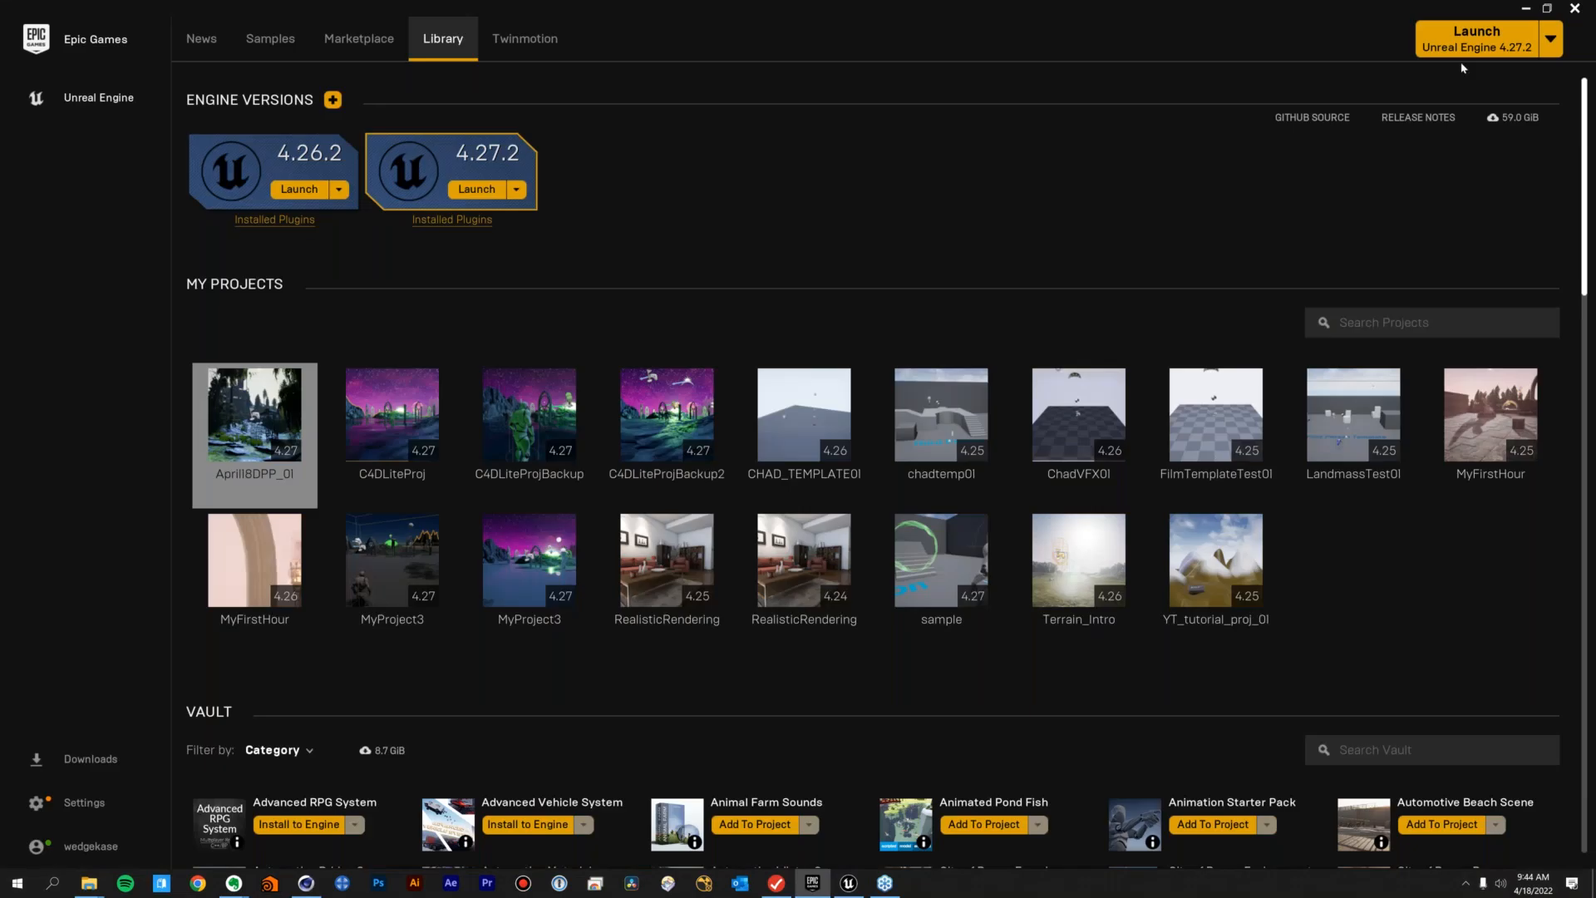
left_click(1526, 10)
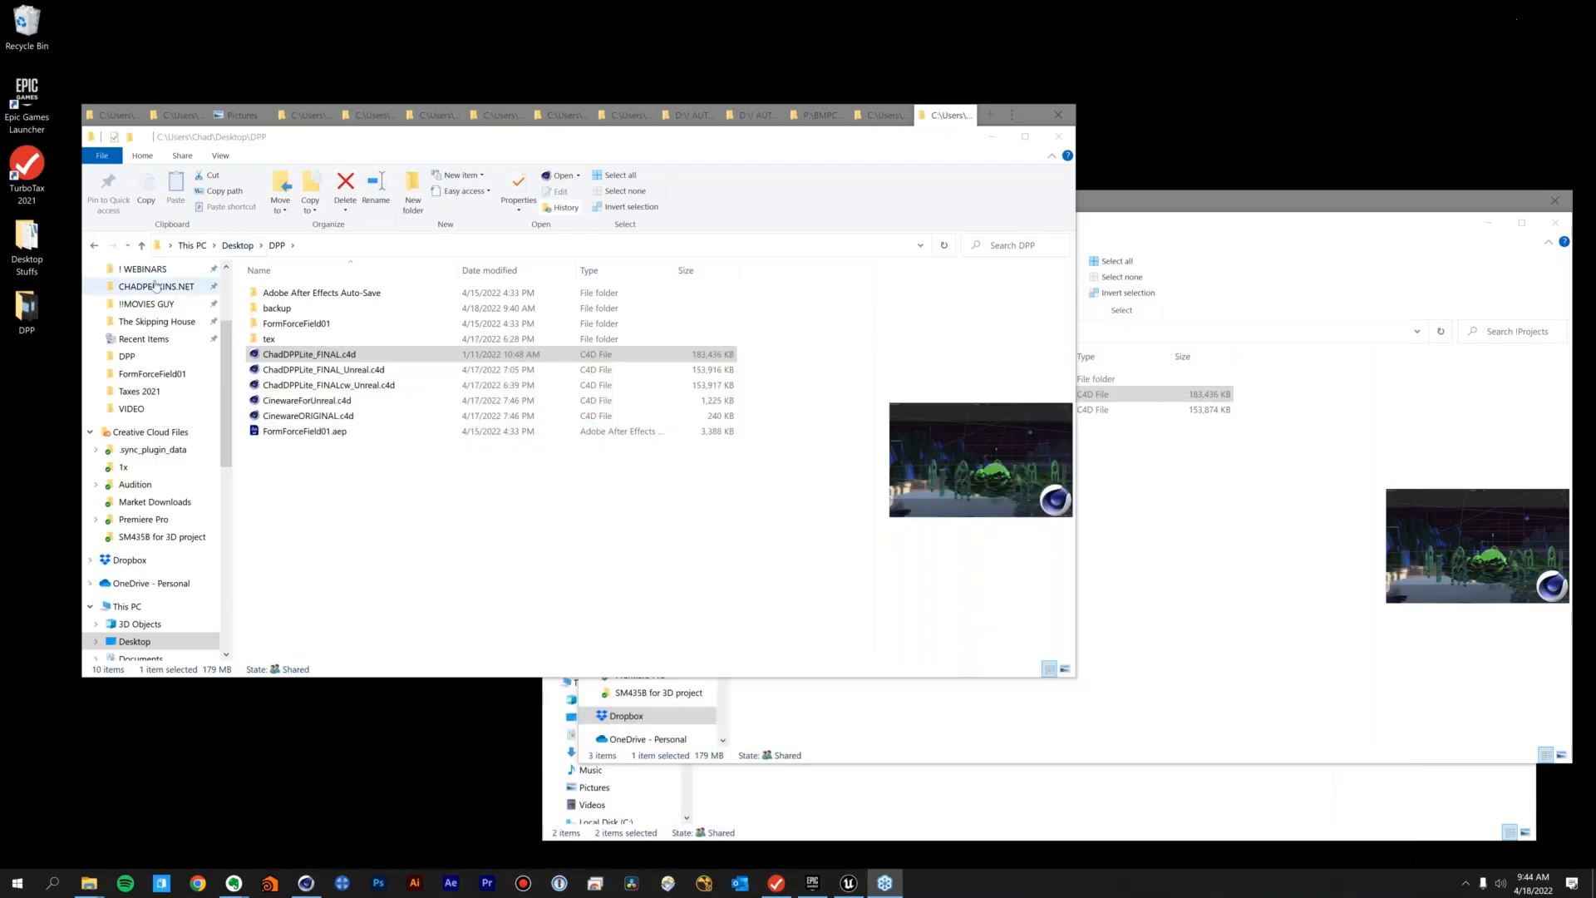
left_click(286, 433)
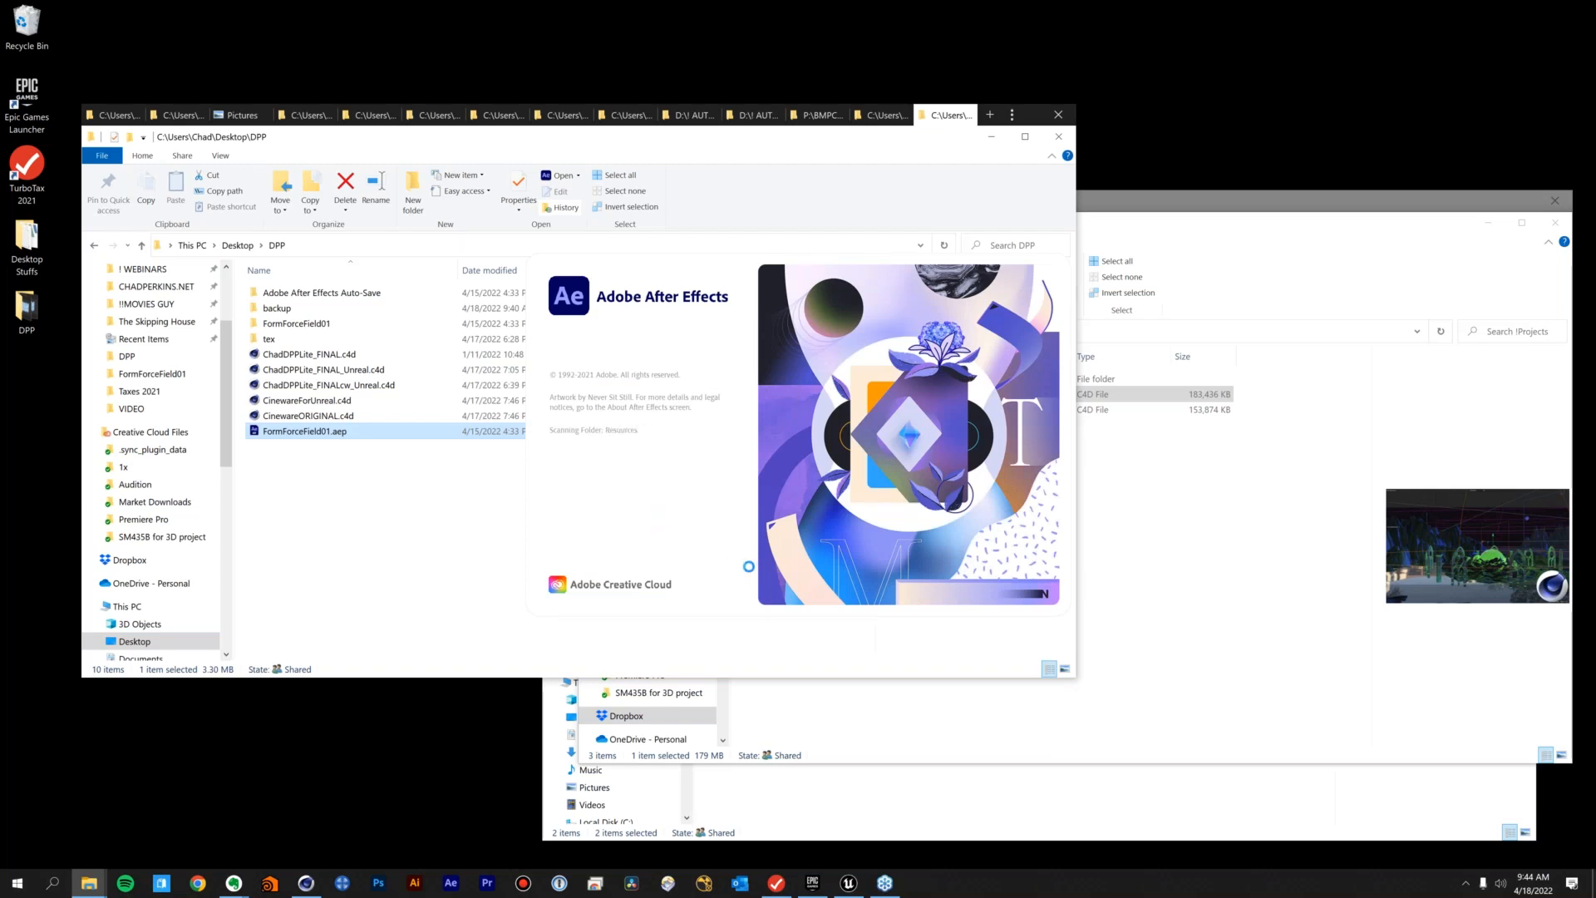
Check the Form media textures in Unreal Engine, switch to After Effects, and select the Form layer with the playhead at 0:00:00:00
left_click(849, 884)
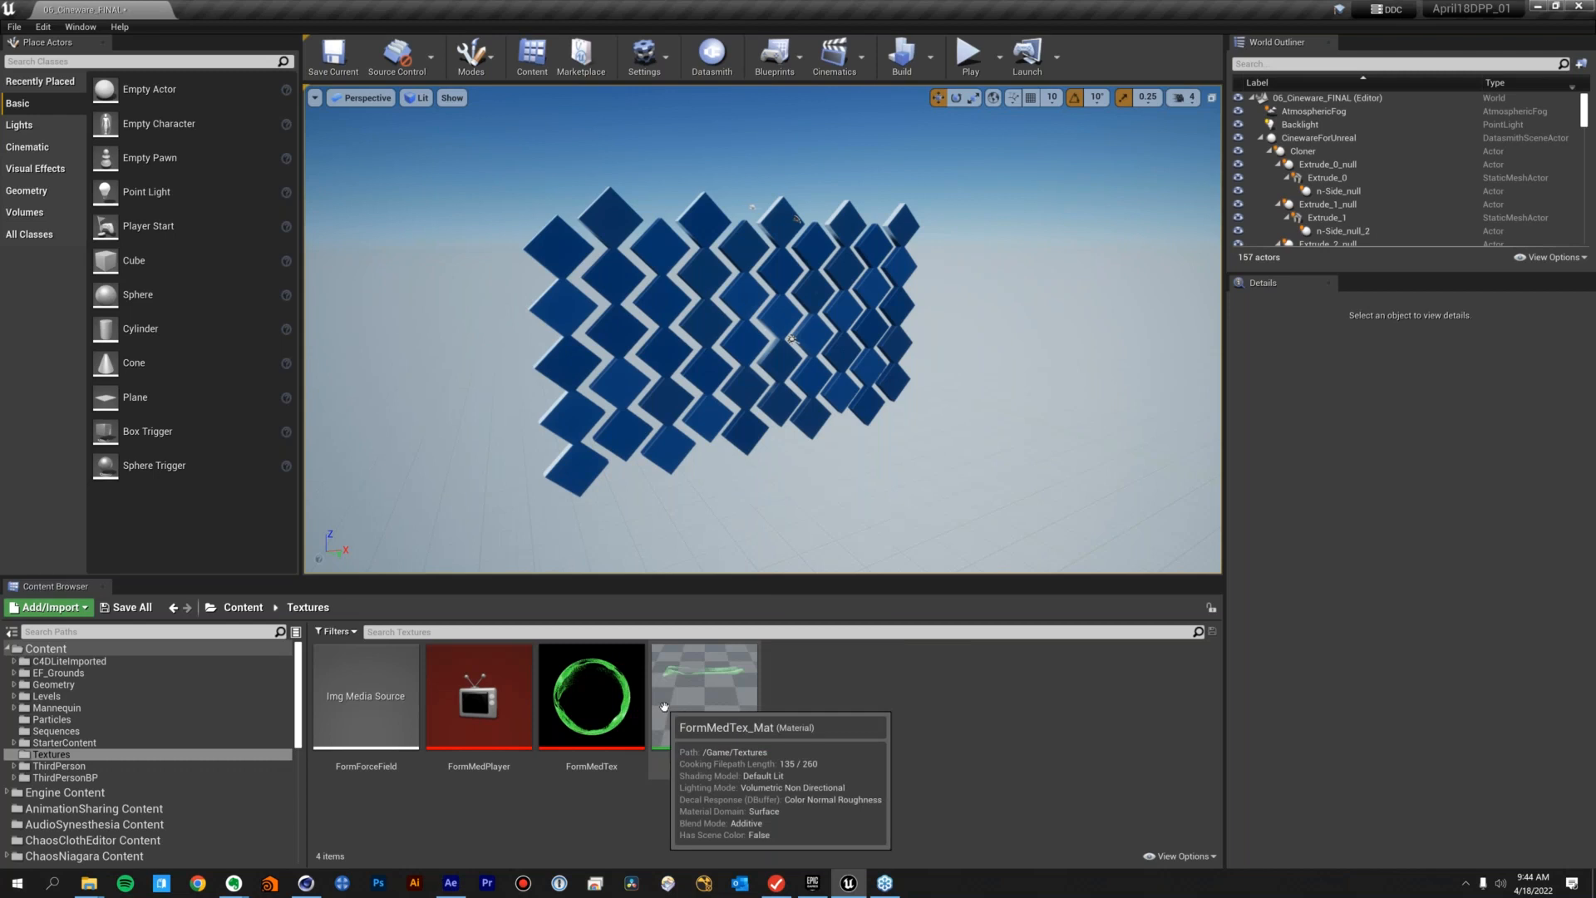
mouse_move(458, 885)
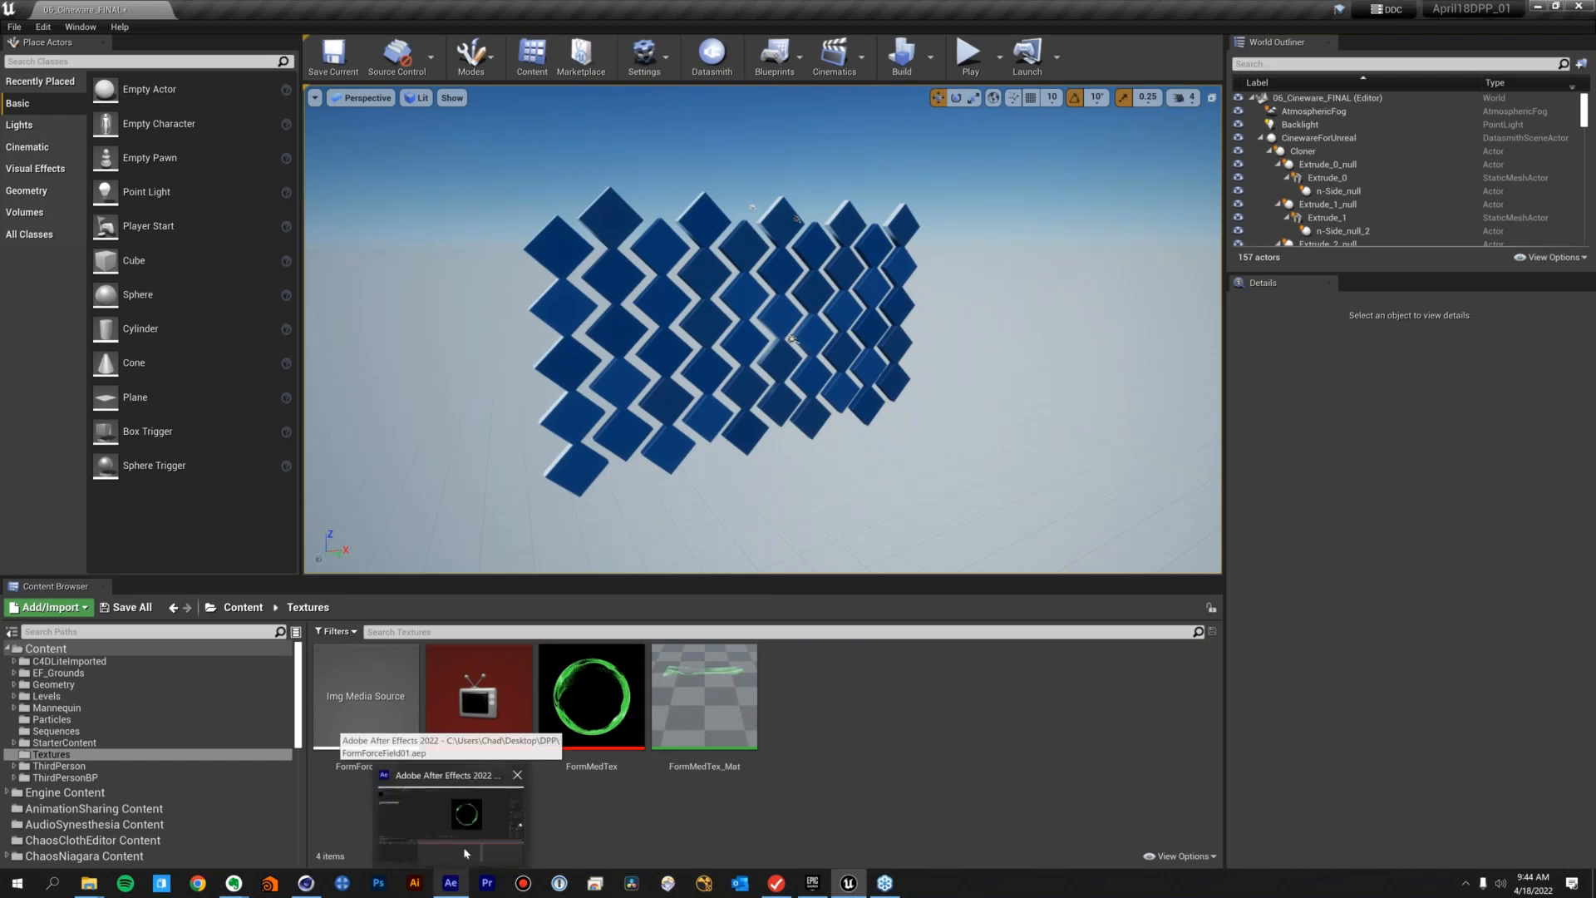
left_click(452, 810)
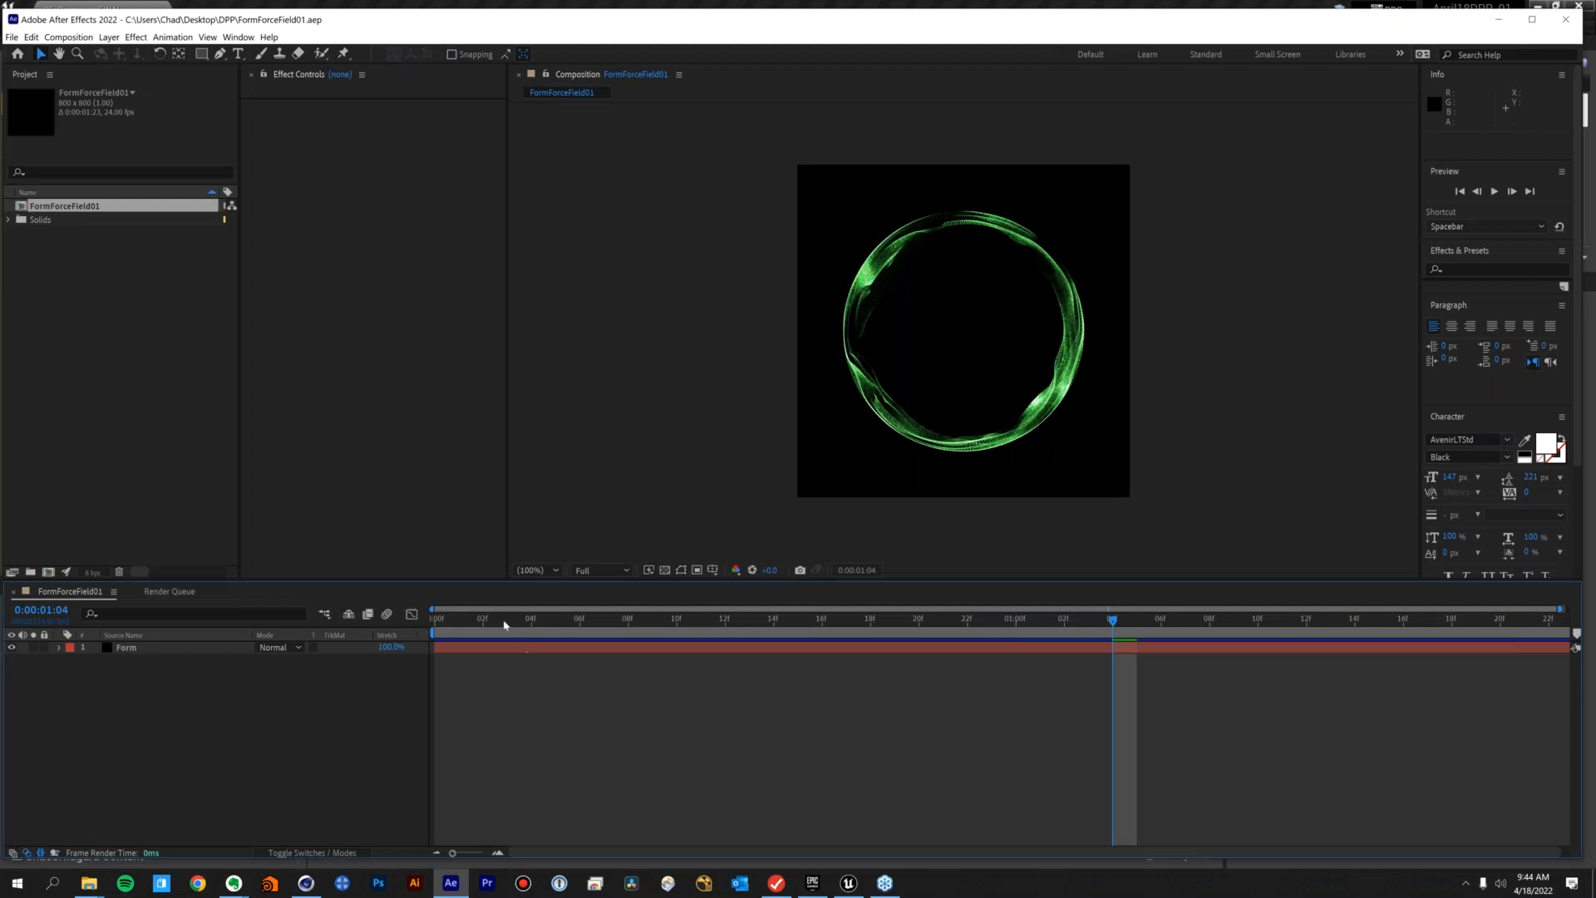
left_click_drag(504, 625, 446, 623)
left_click(183, 648)
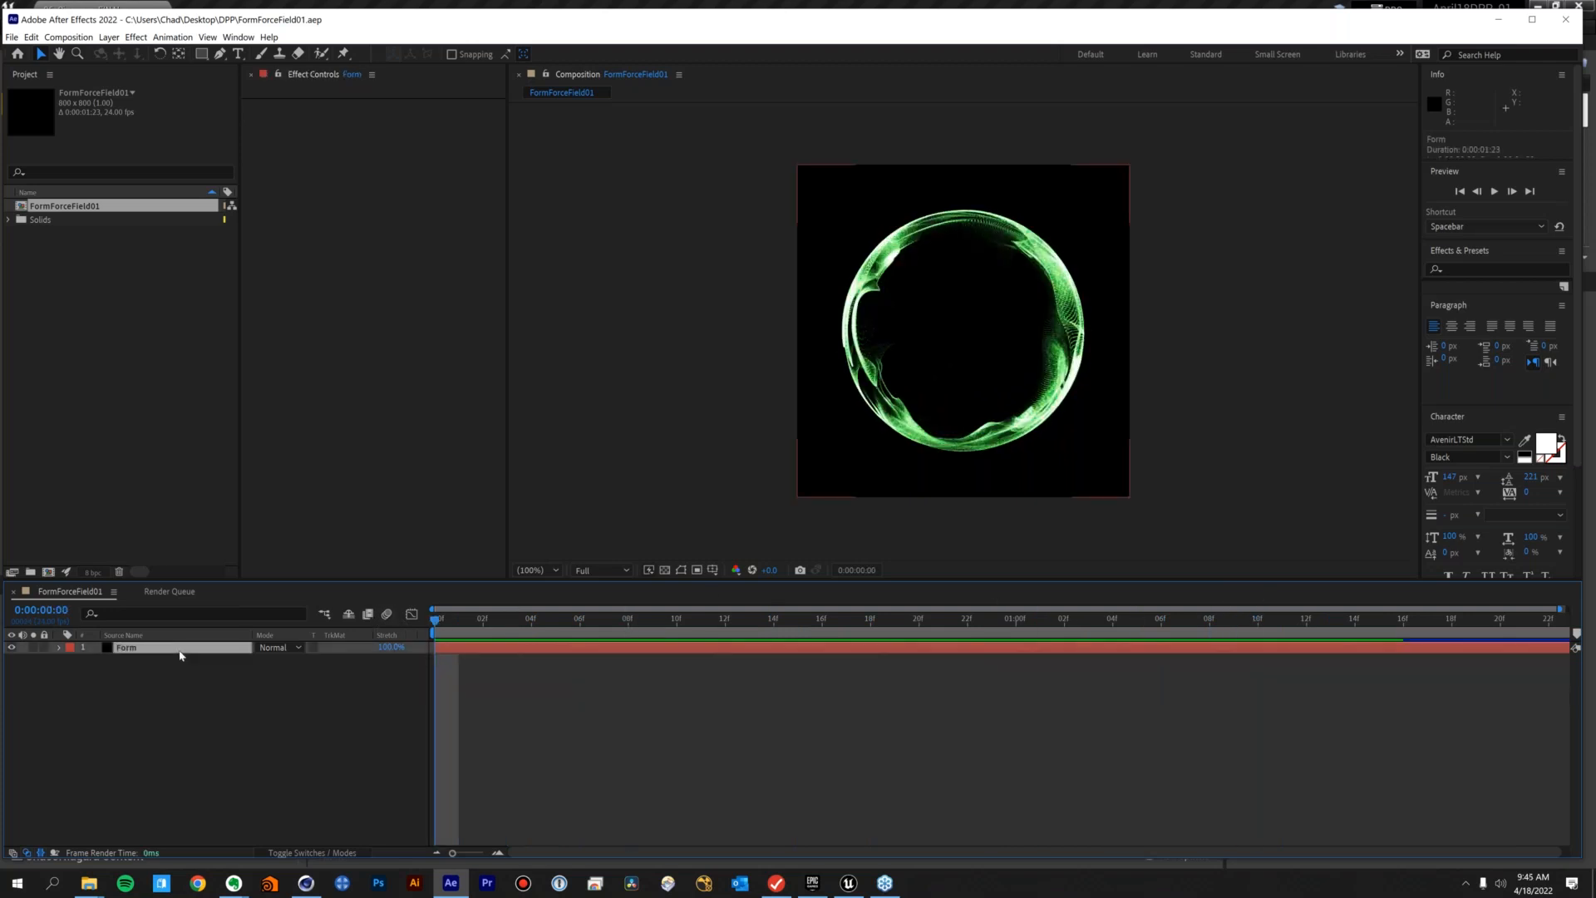
Review the Form effect's Fractal Field settings, including Flow Loop, and preview the looping force field animation from the start
left_click_drag(242, 367, 124, 374)
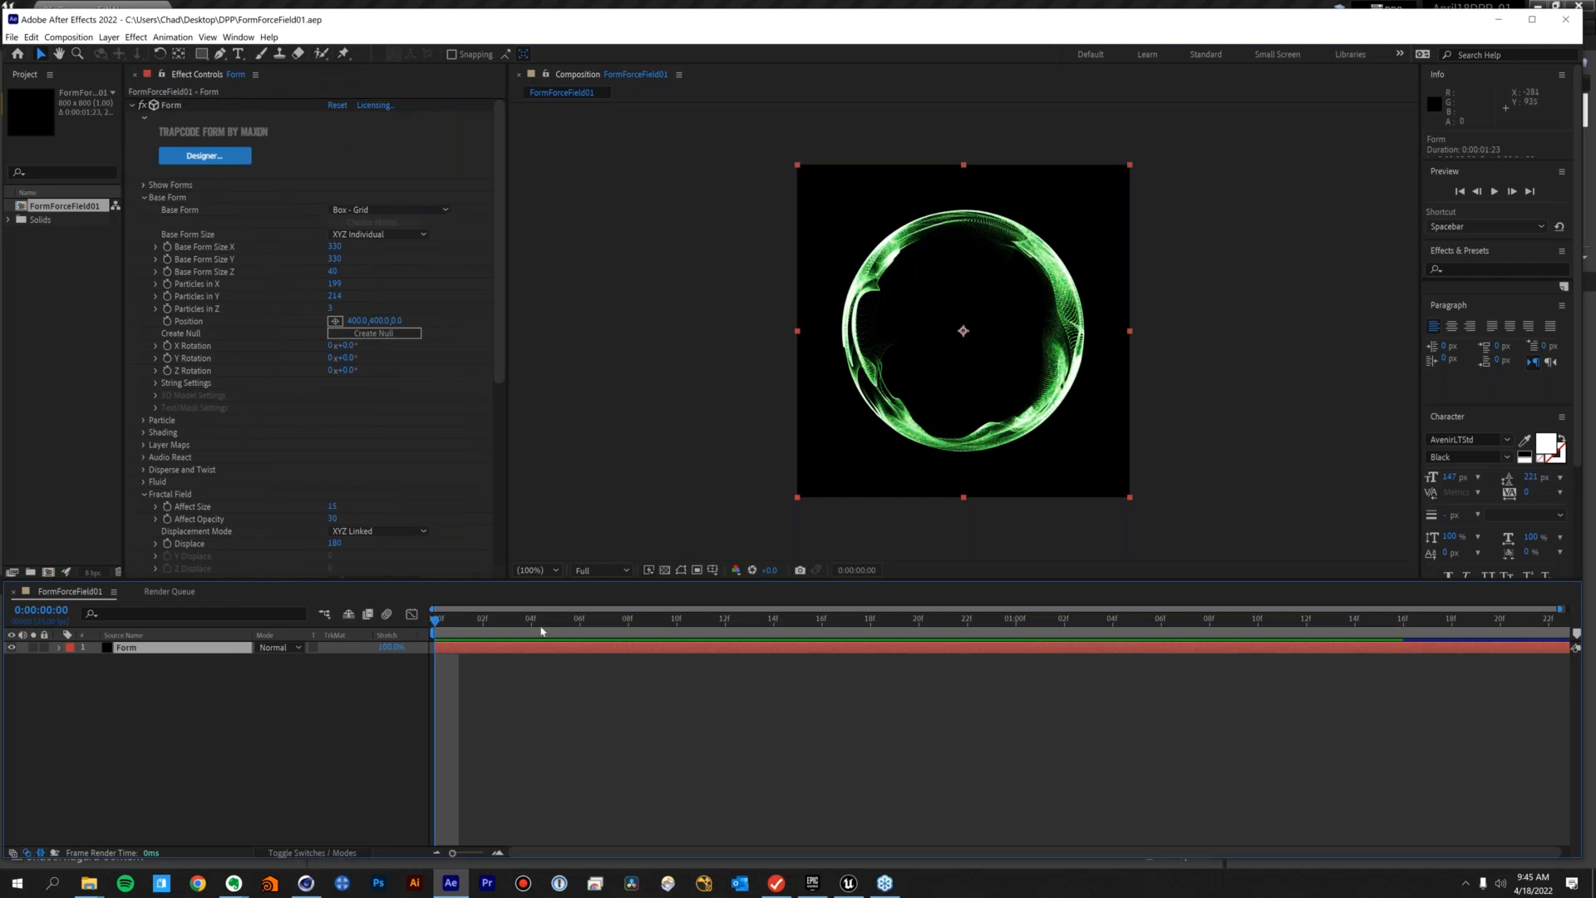
key("space")
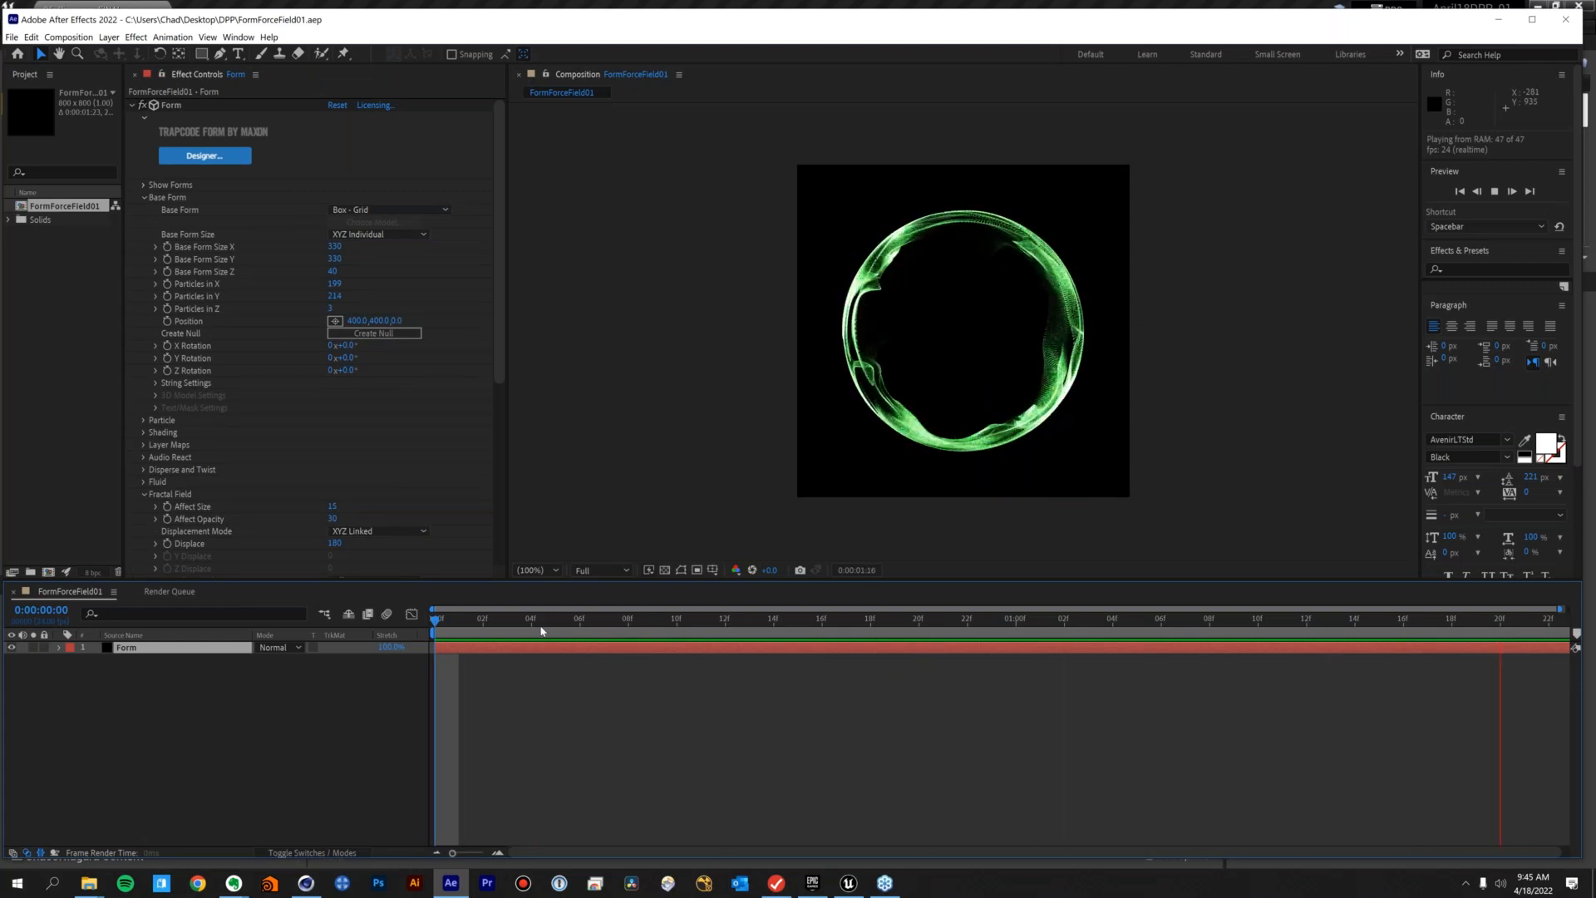
left_click(506, 620)
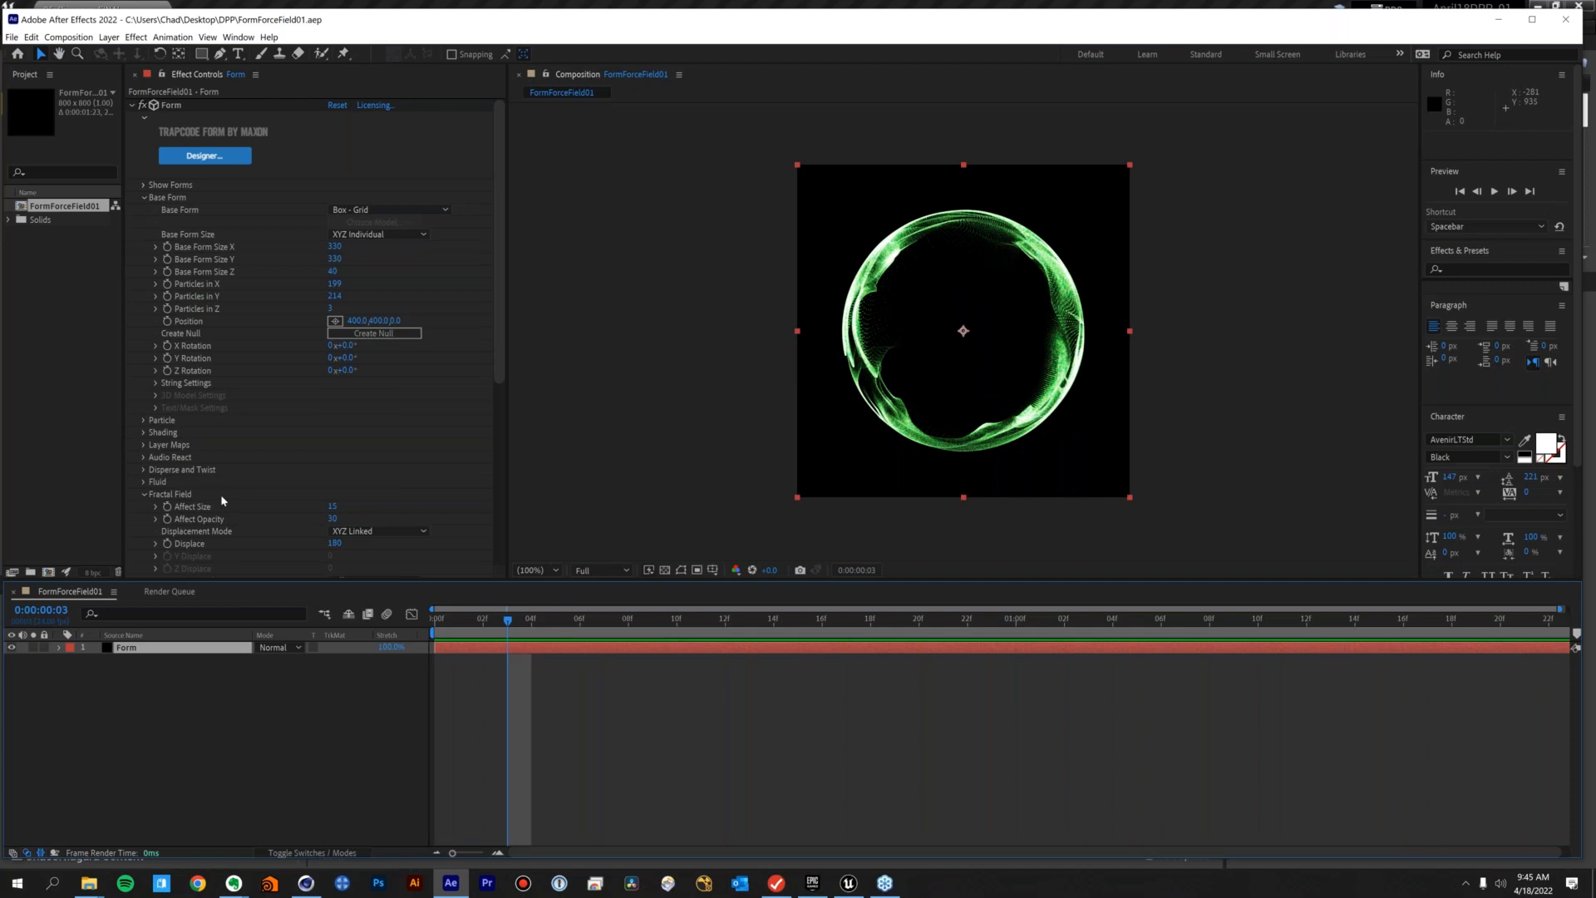
scroll(218, 494, "down", 3)
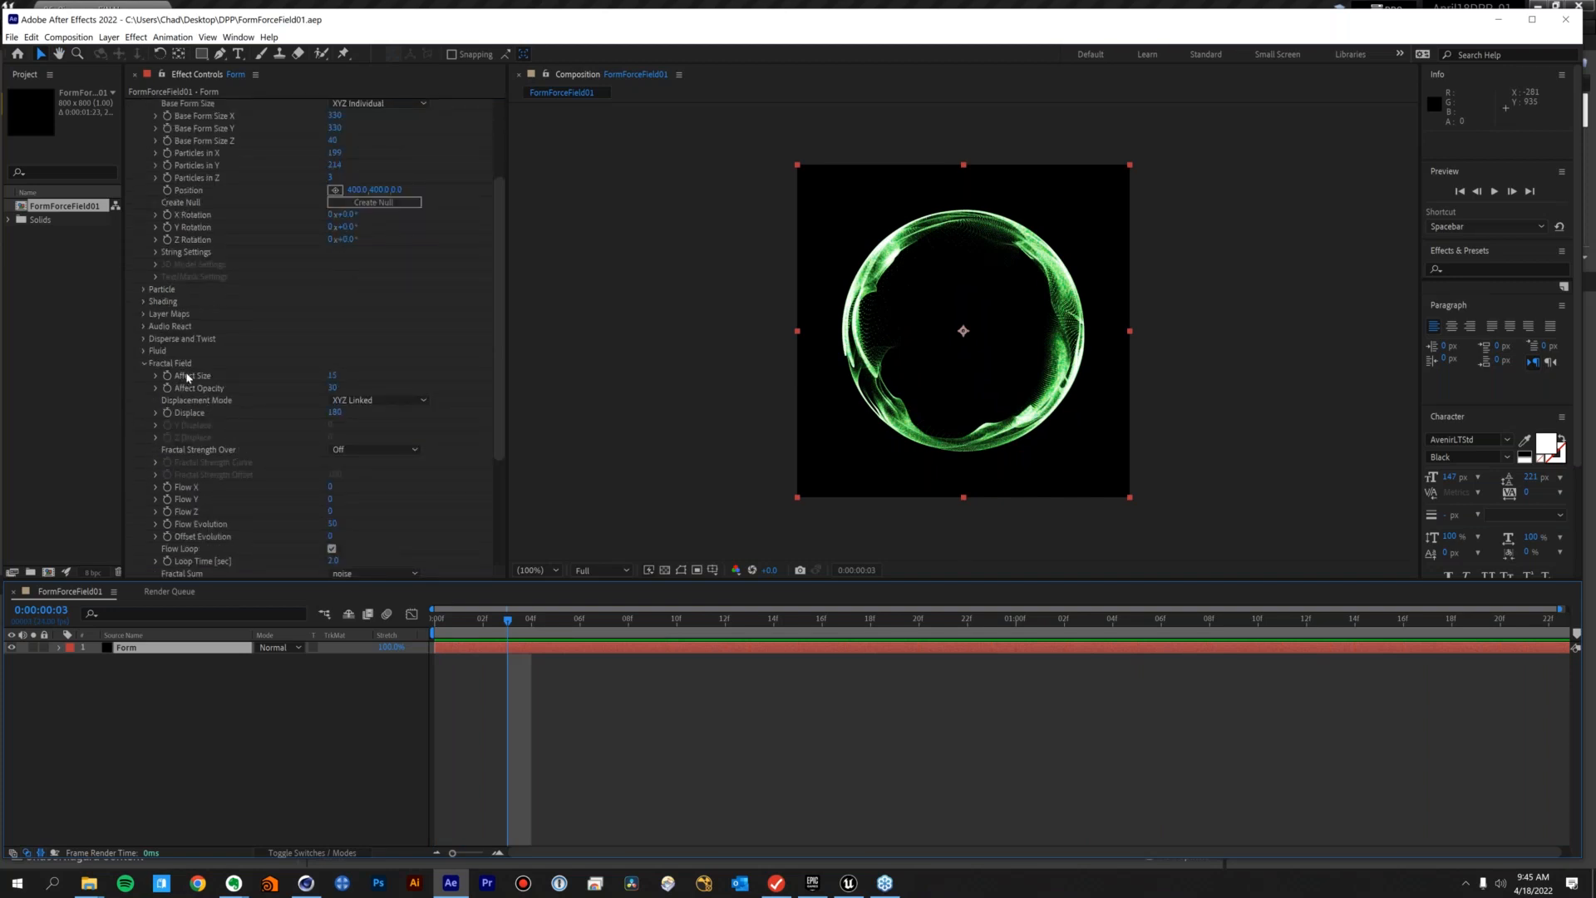
scroll(236, 465, "down", 3)
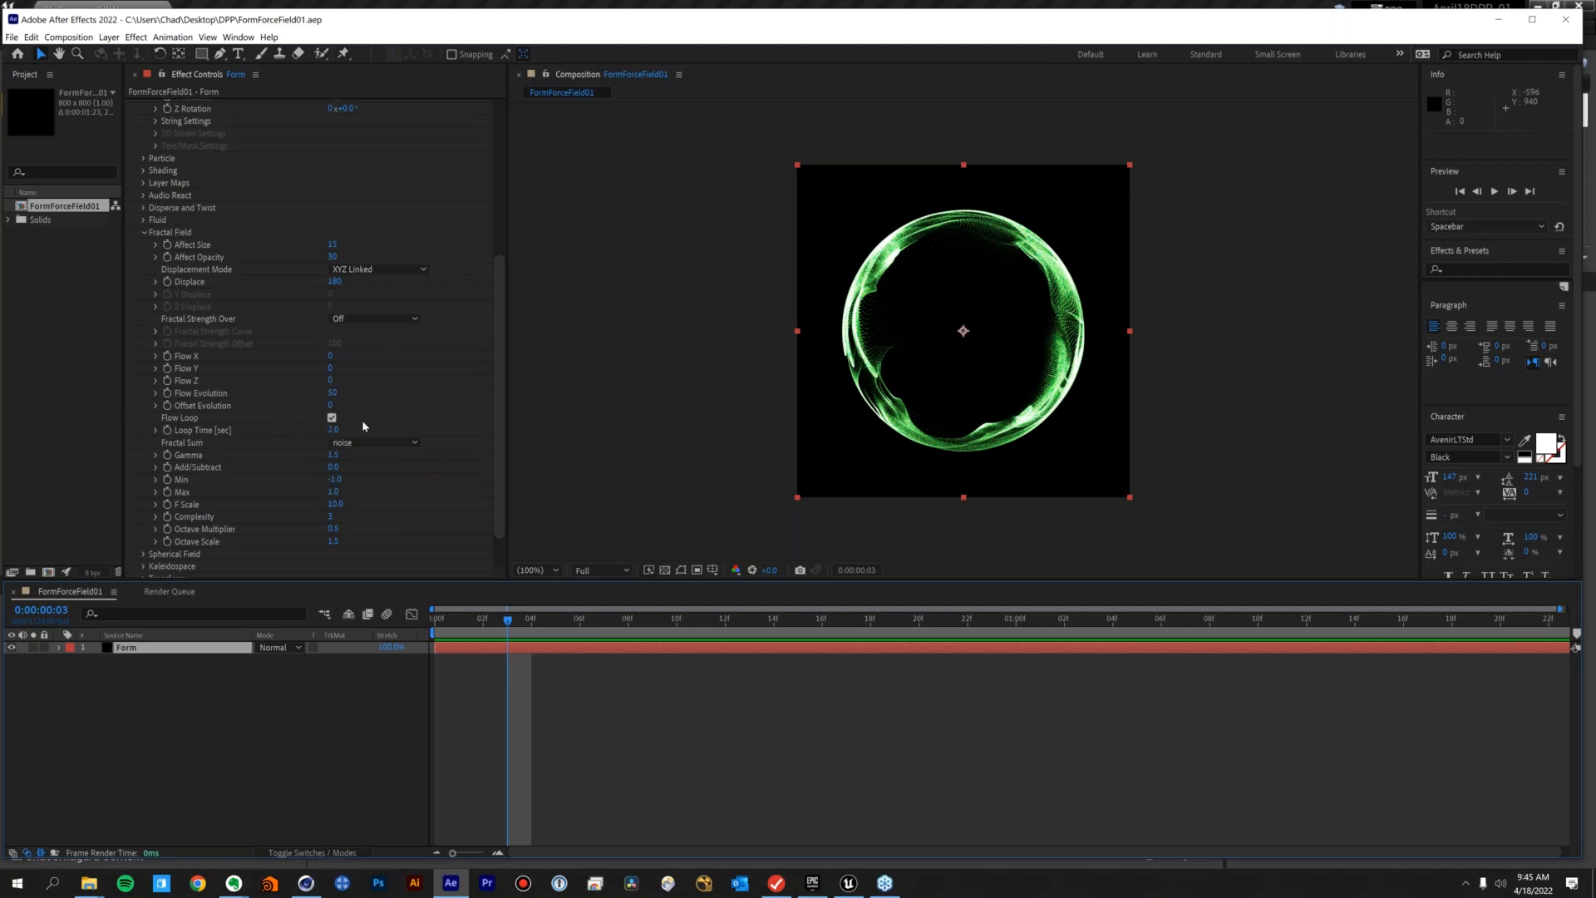
left_click_drag(462, 623, 410, 624)
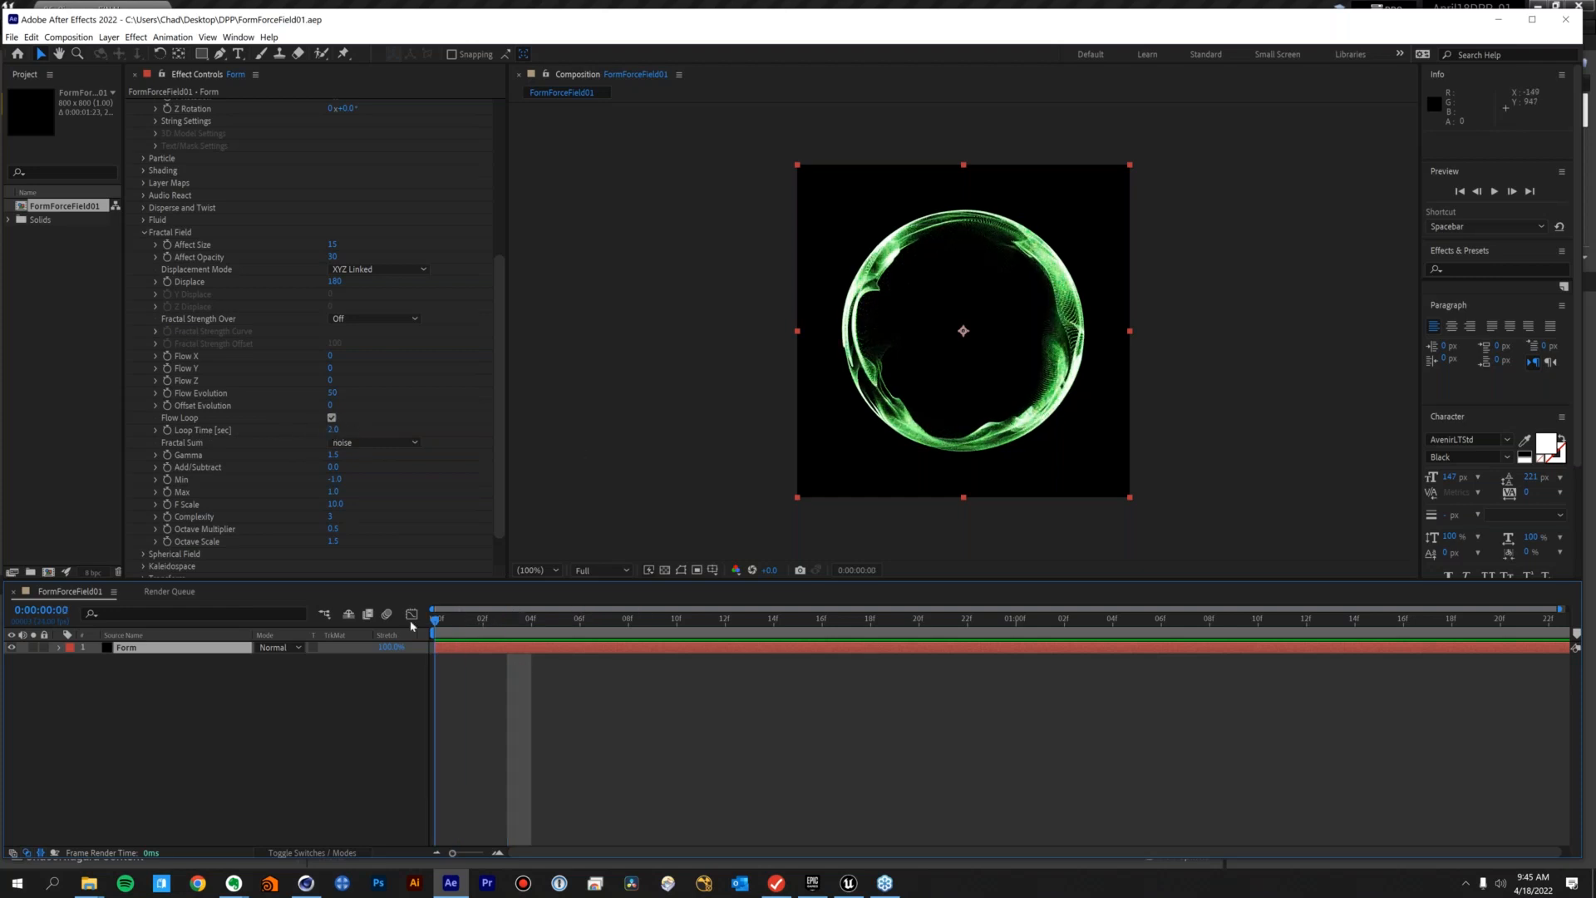
key("space")
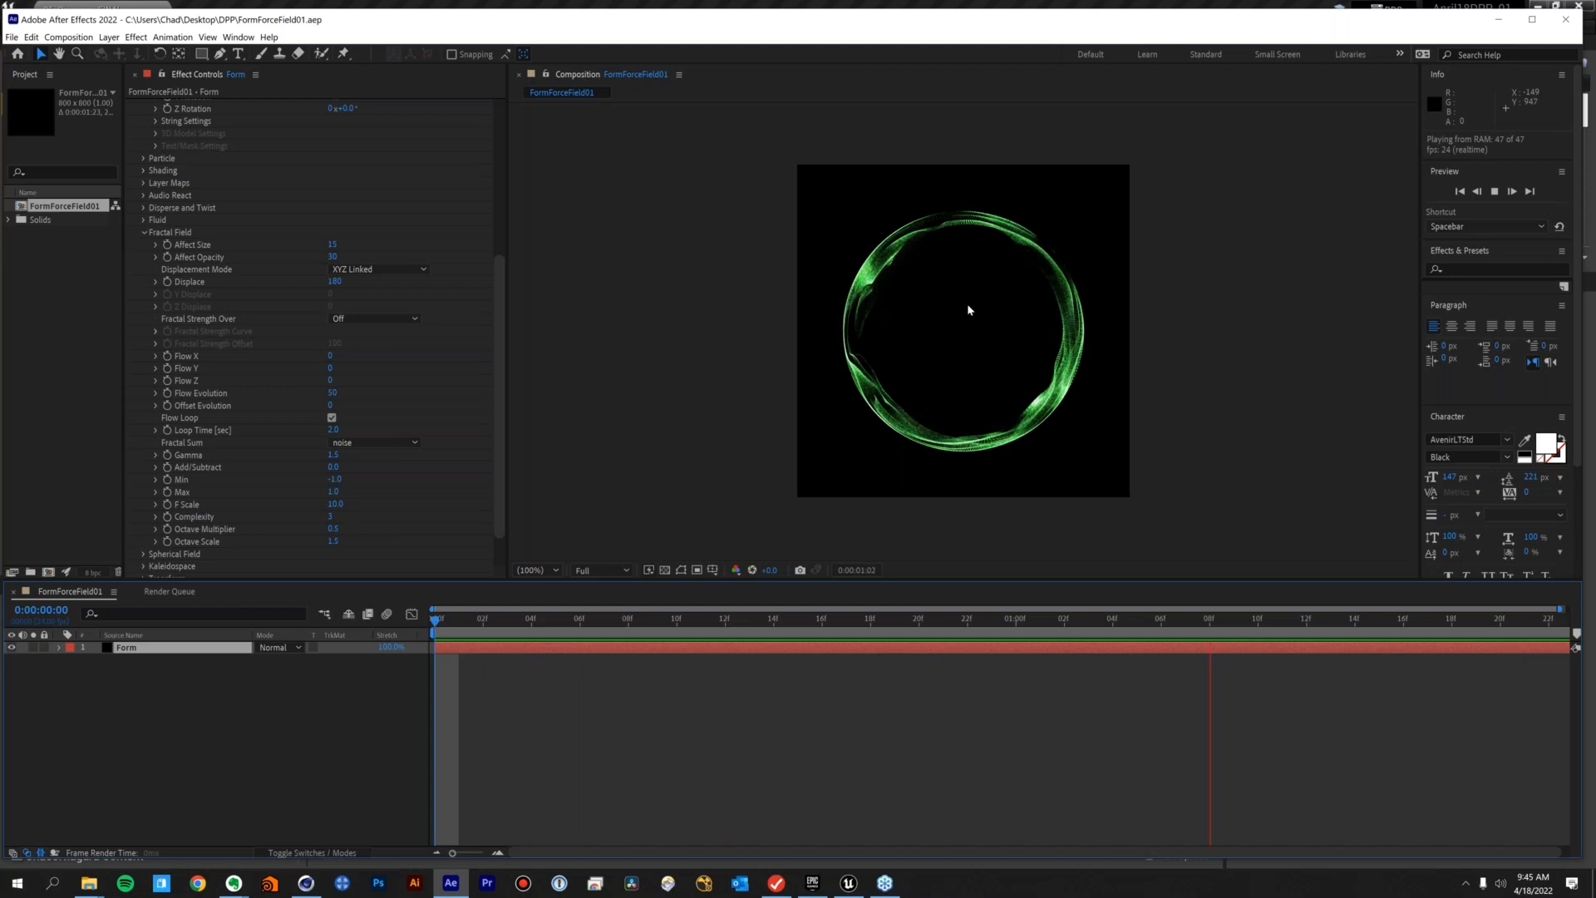
key("space")
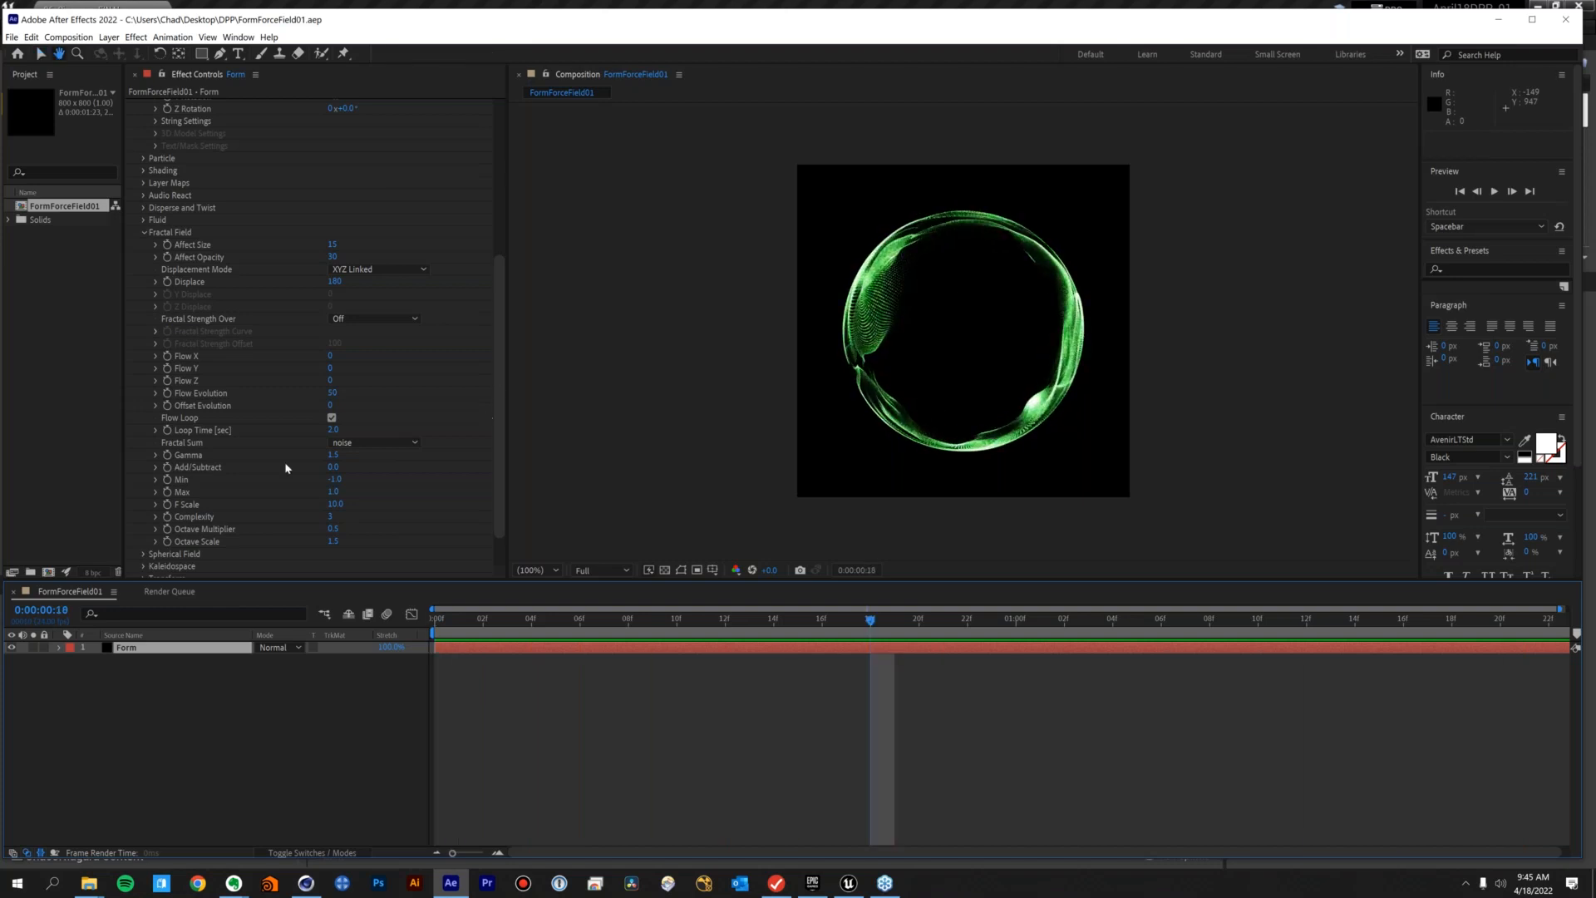
Try lowering the Strength of Sphere 1 in the Form effect's Spherical Field to slightly below zero, and undo the change
scroll(296, 442, "down", 2)
left_click(143, 510)
scroll(210, 523, "down", 4)
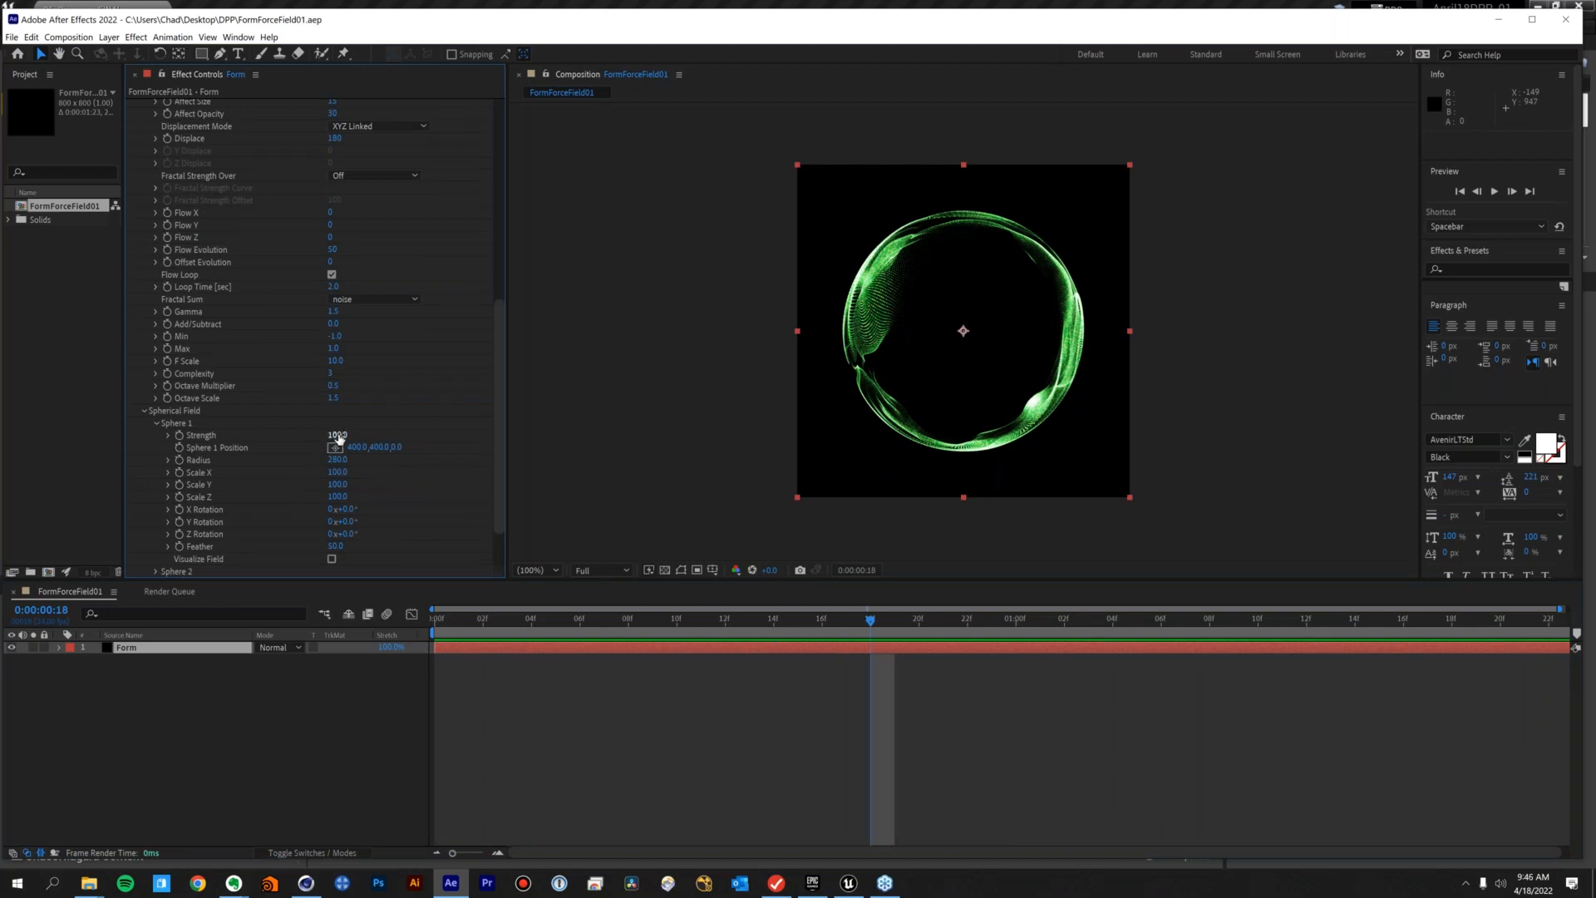
left_click_drag(337, 435, 271, 445)
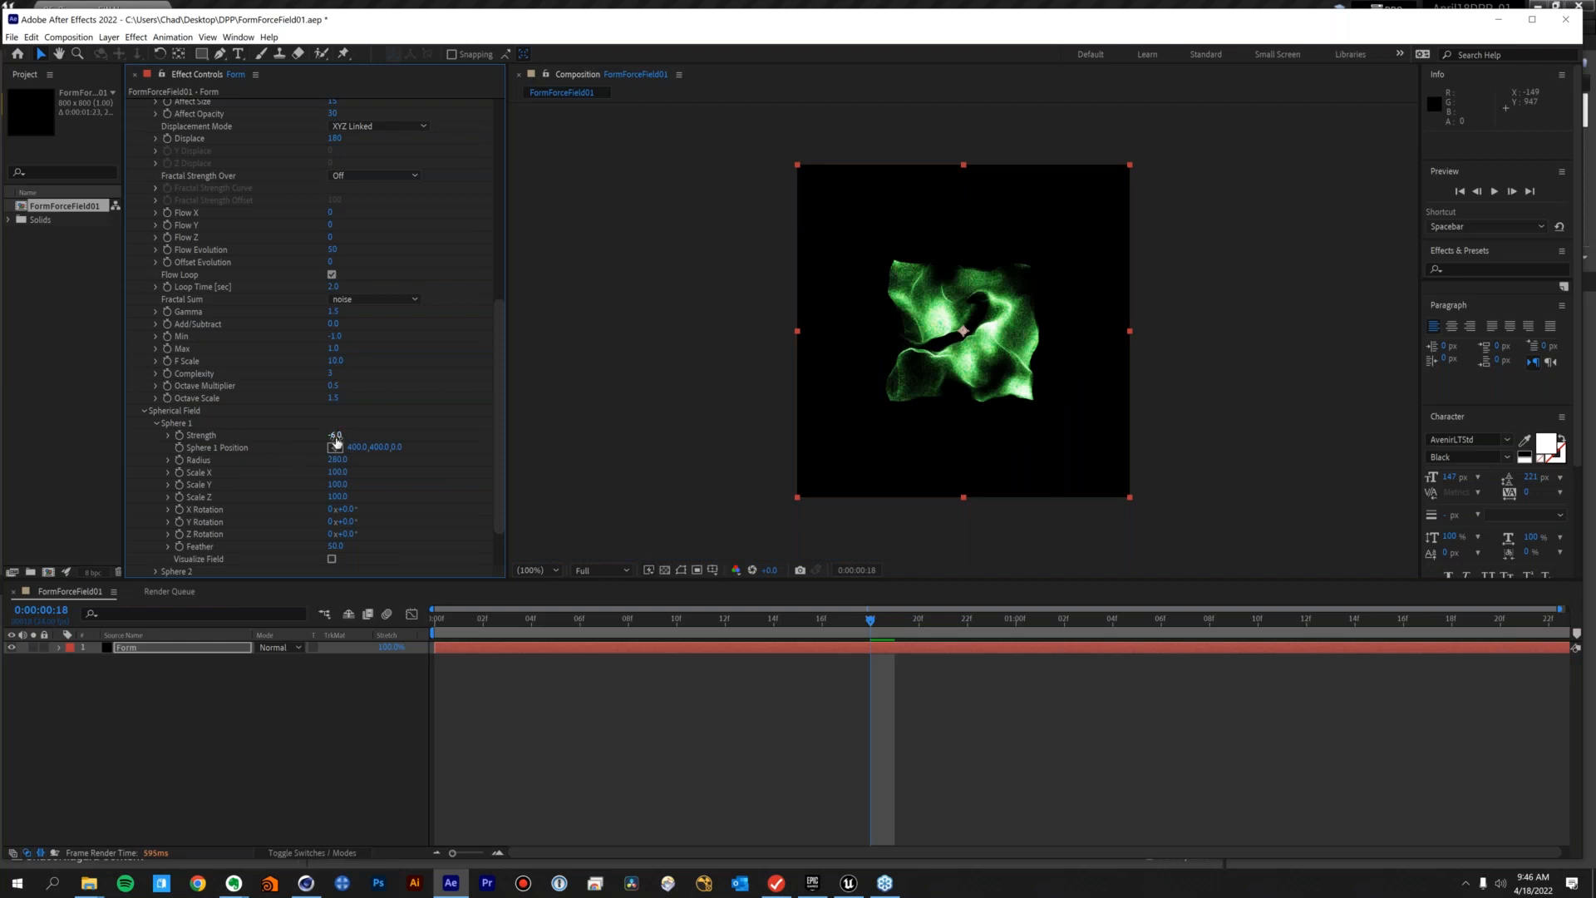
key("super+s")
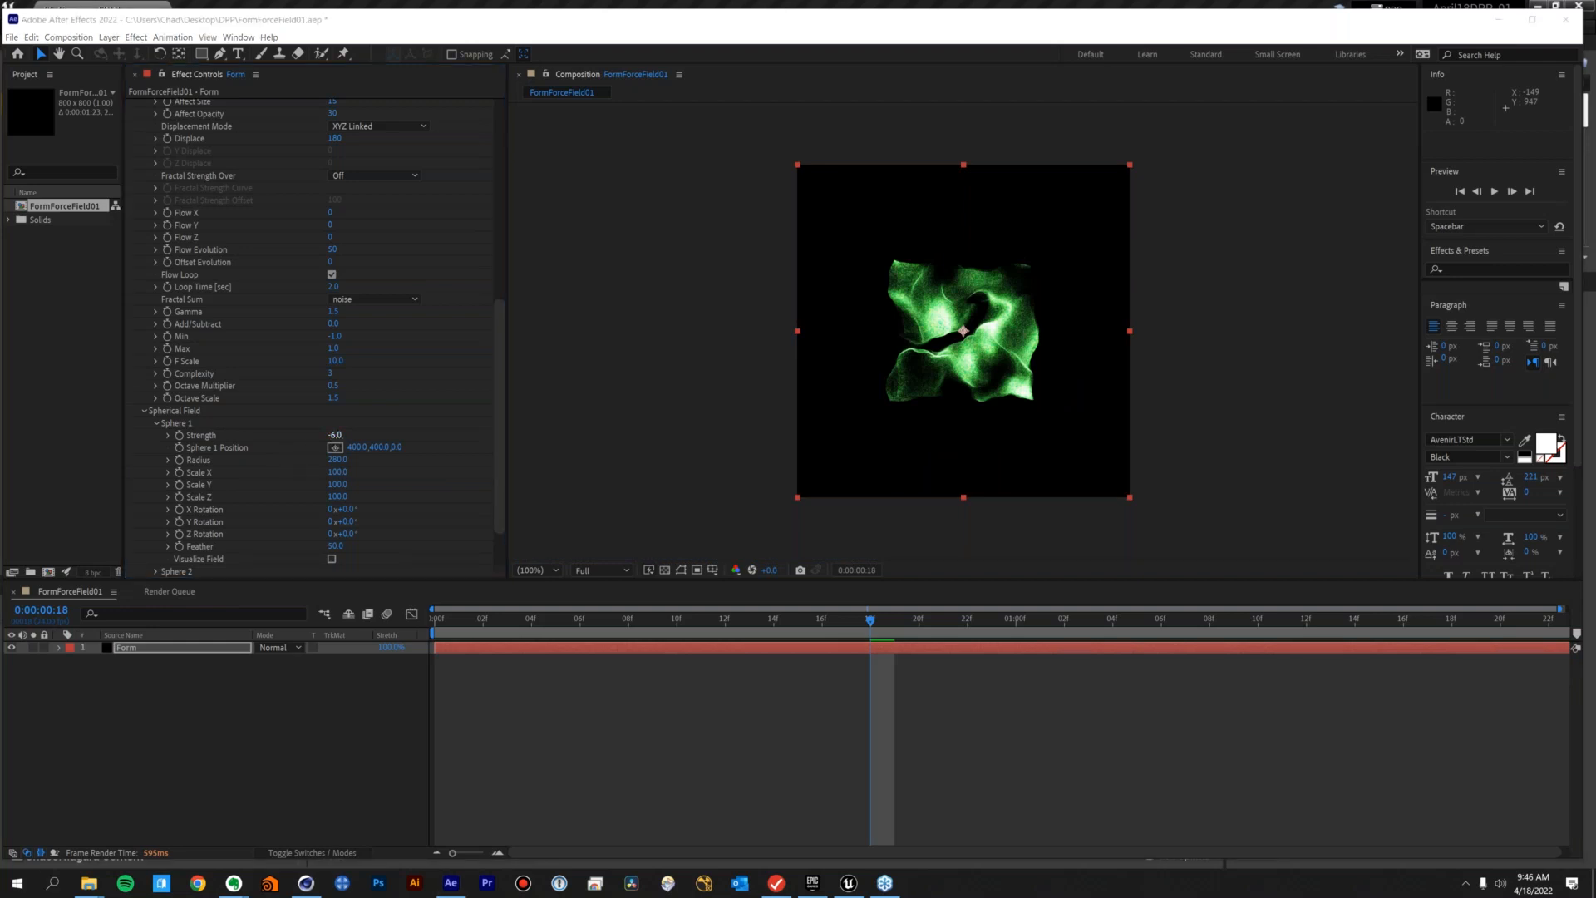
left_click(642, 373)
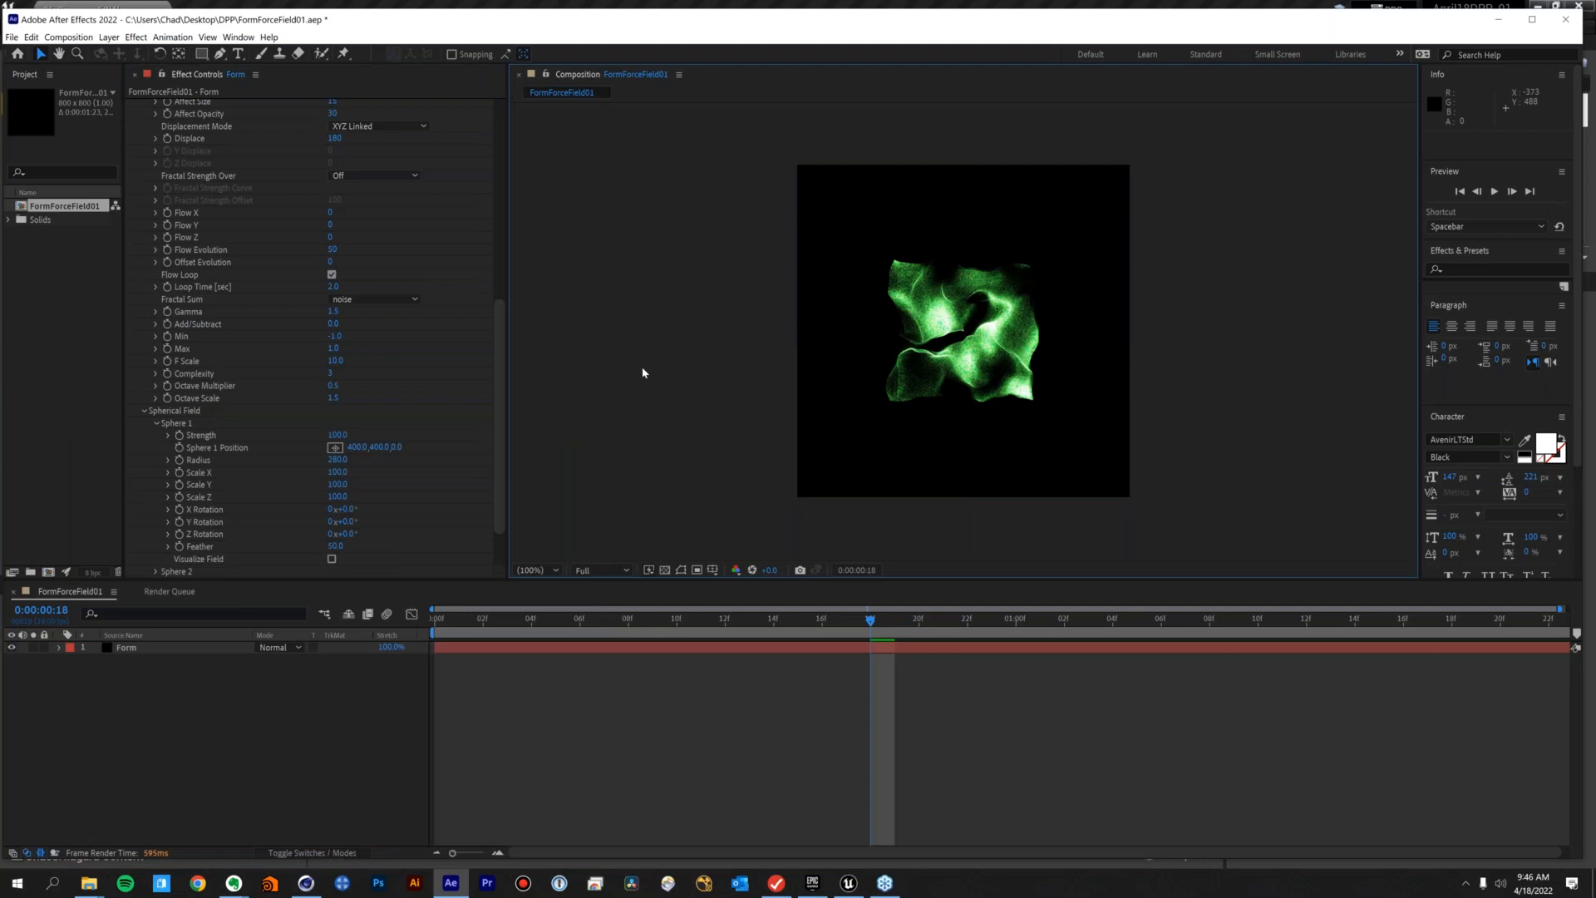
key("ctrl+z")
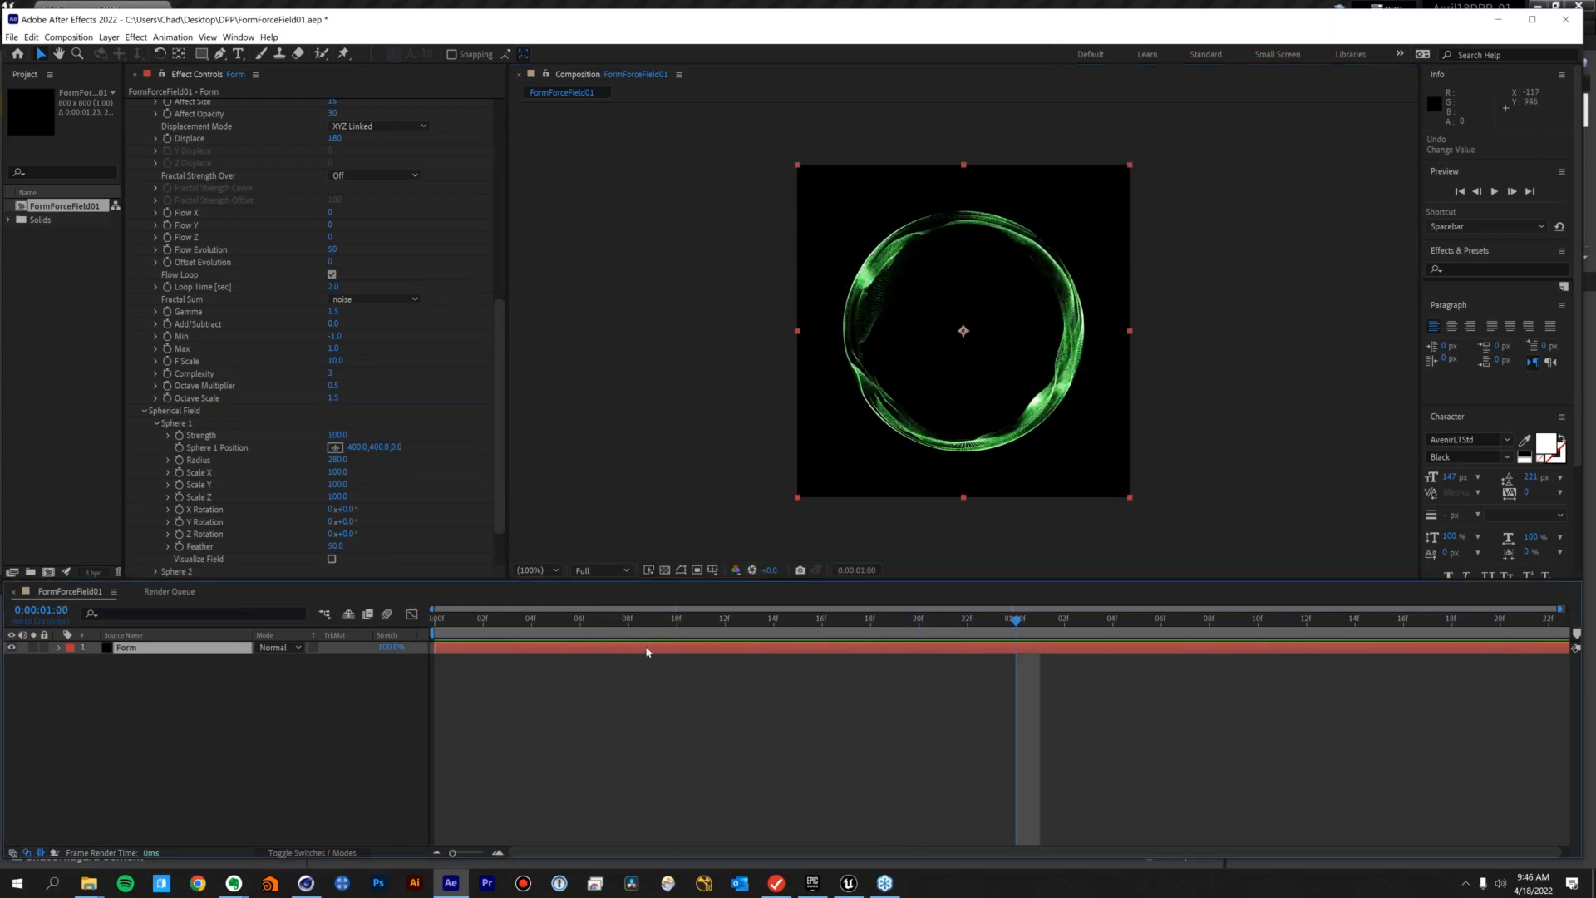
Close the FormForceField01 project with After Effects and switch back to Unreal Engine
left_click(1562, 25)
left_click(818, 462)
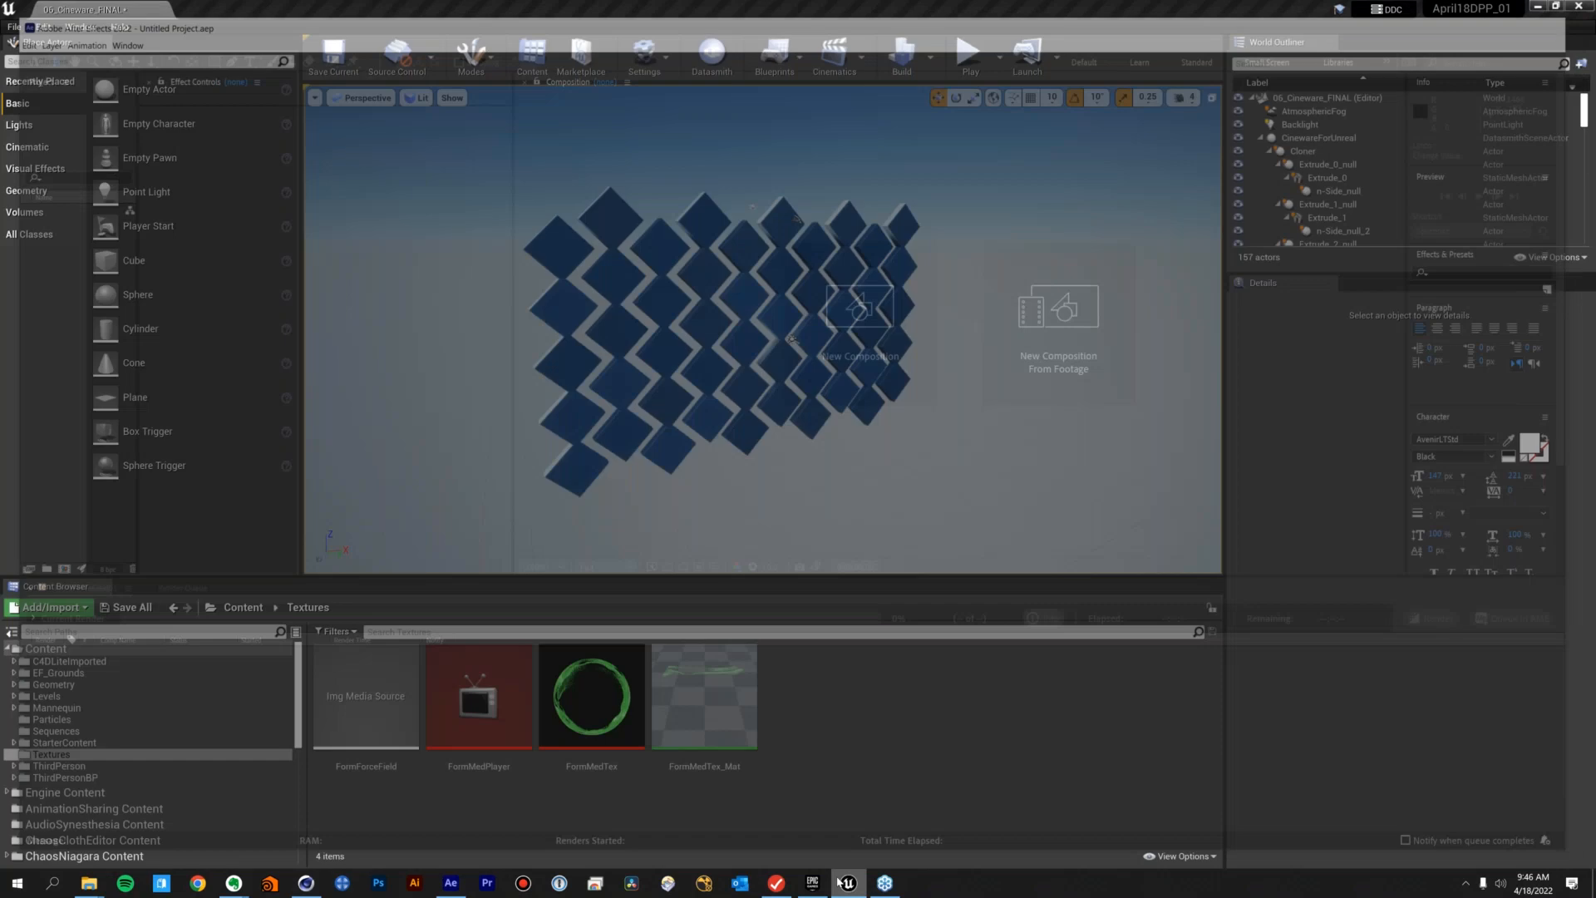
left_click(851, 887)
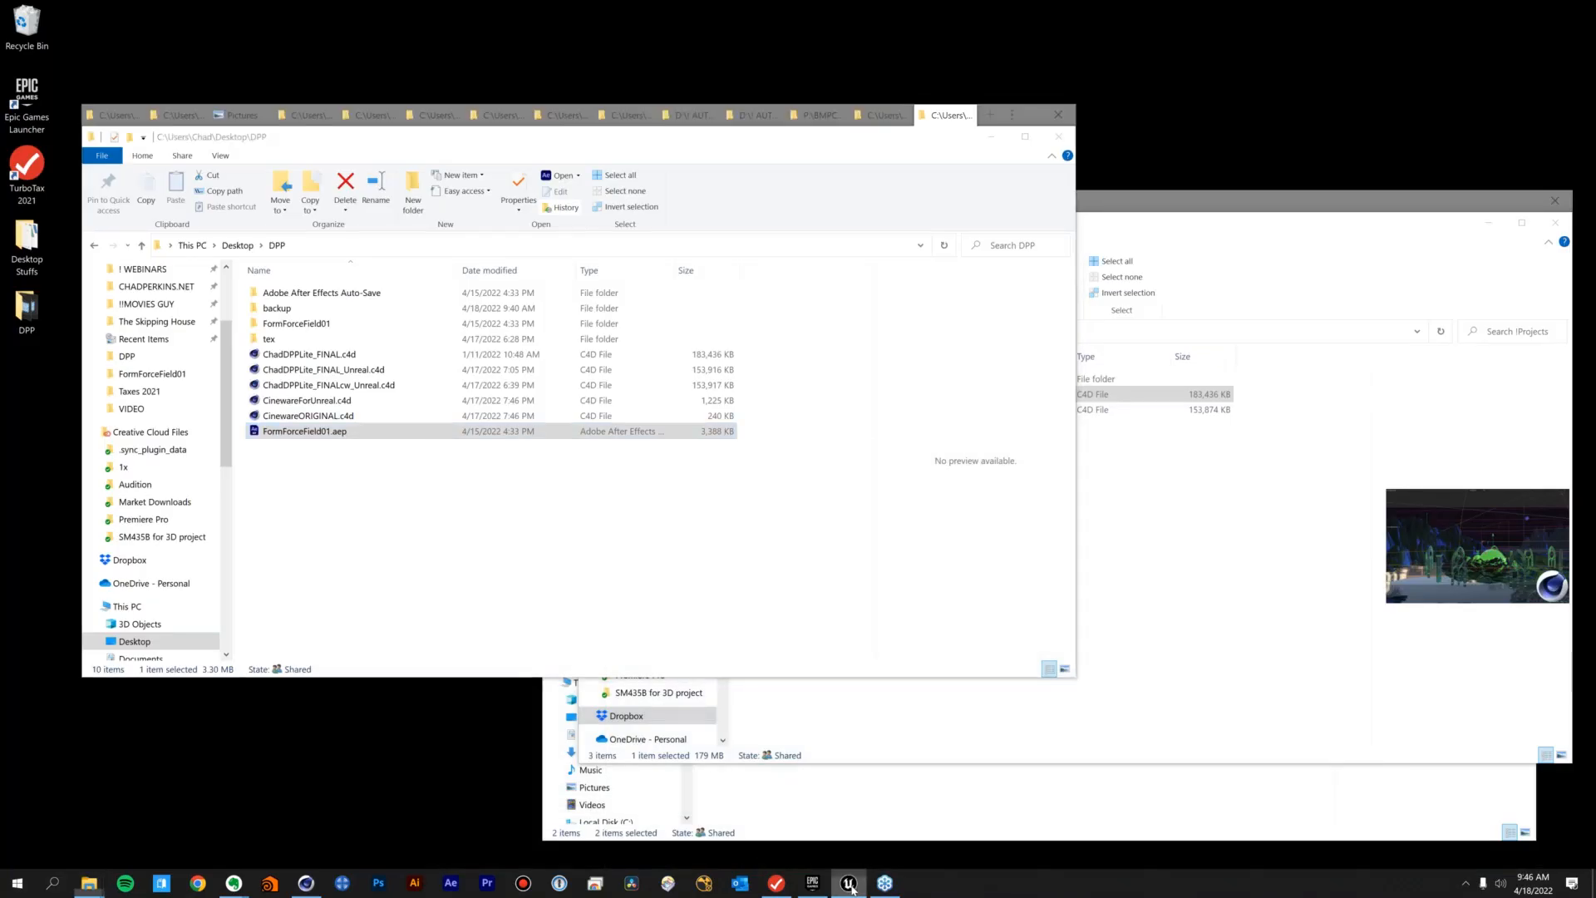
left_click(849, 884)
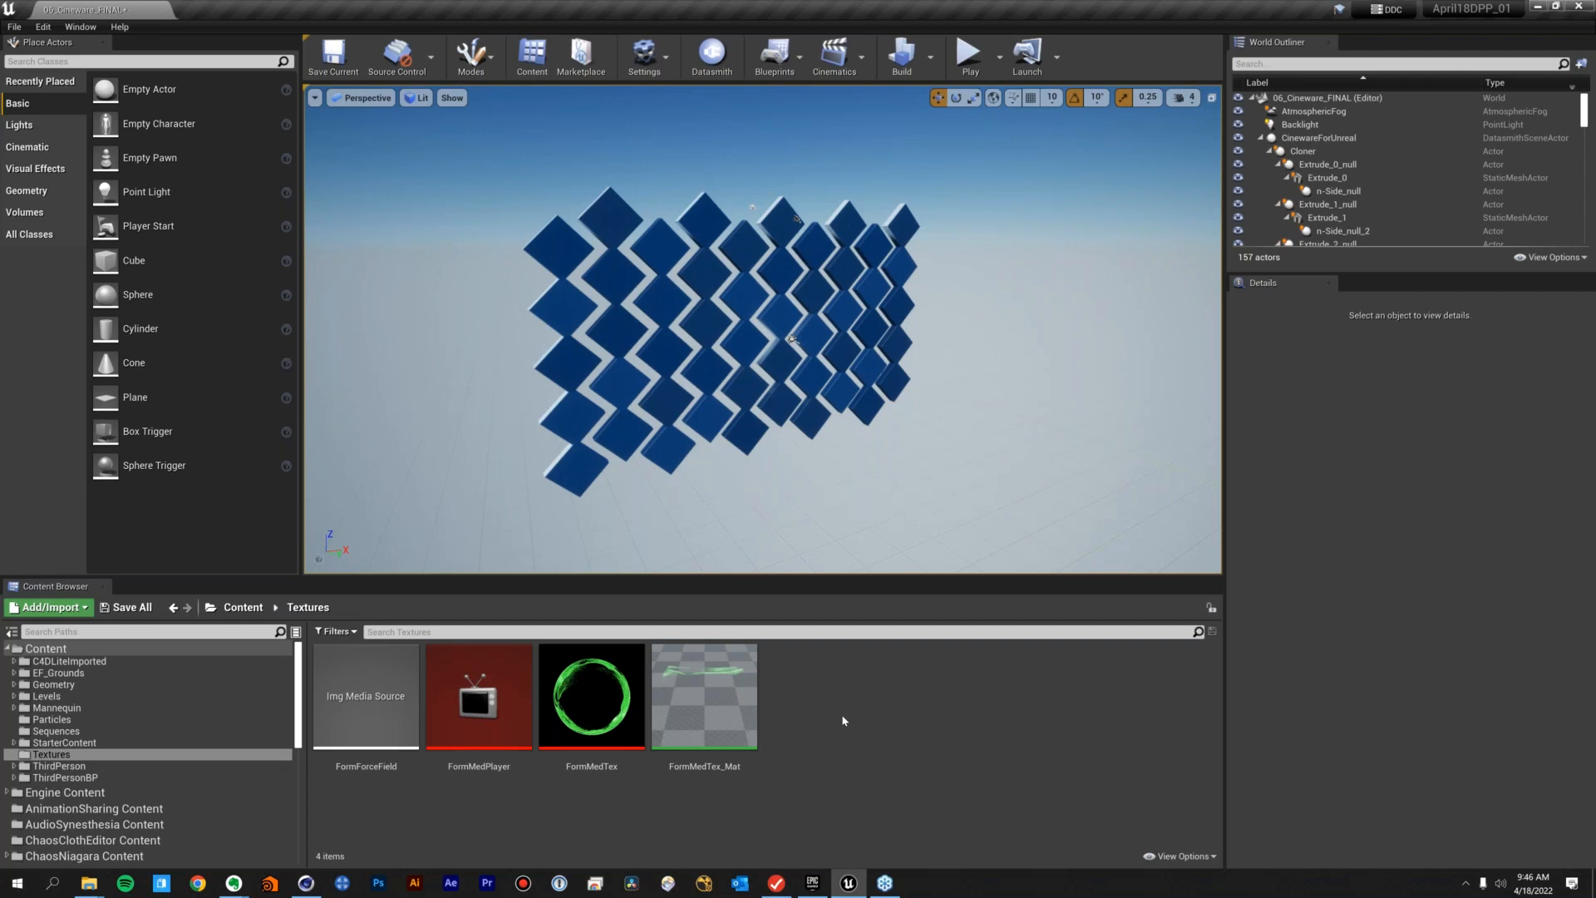
Examine the media asset types that can be created in the Textures folder, including Img Media Source, without creating one
left_click(355, 729)
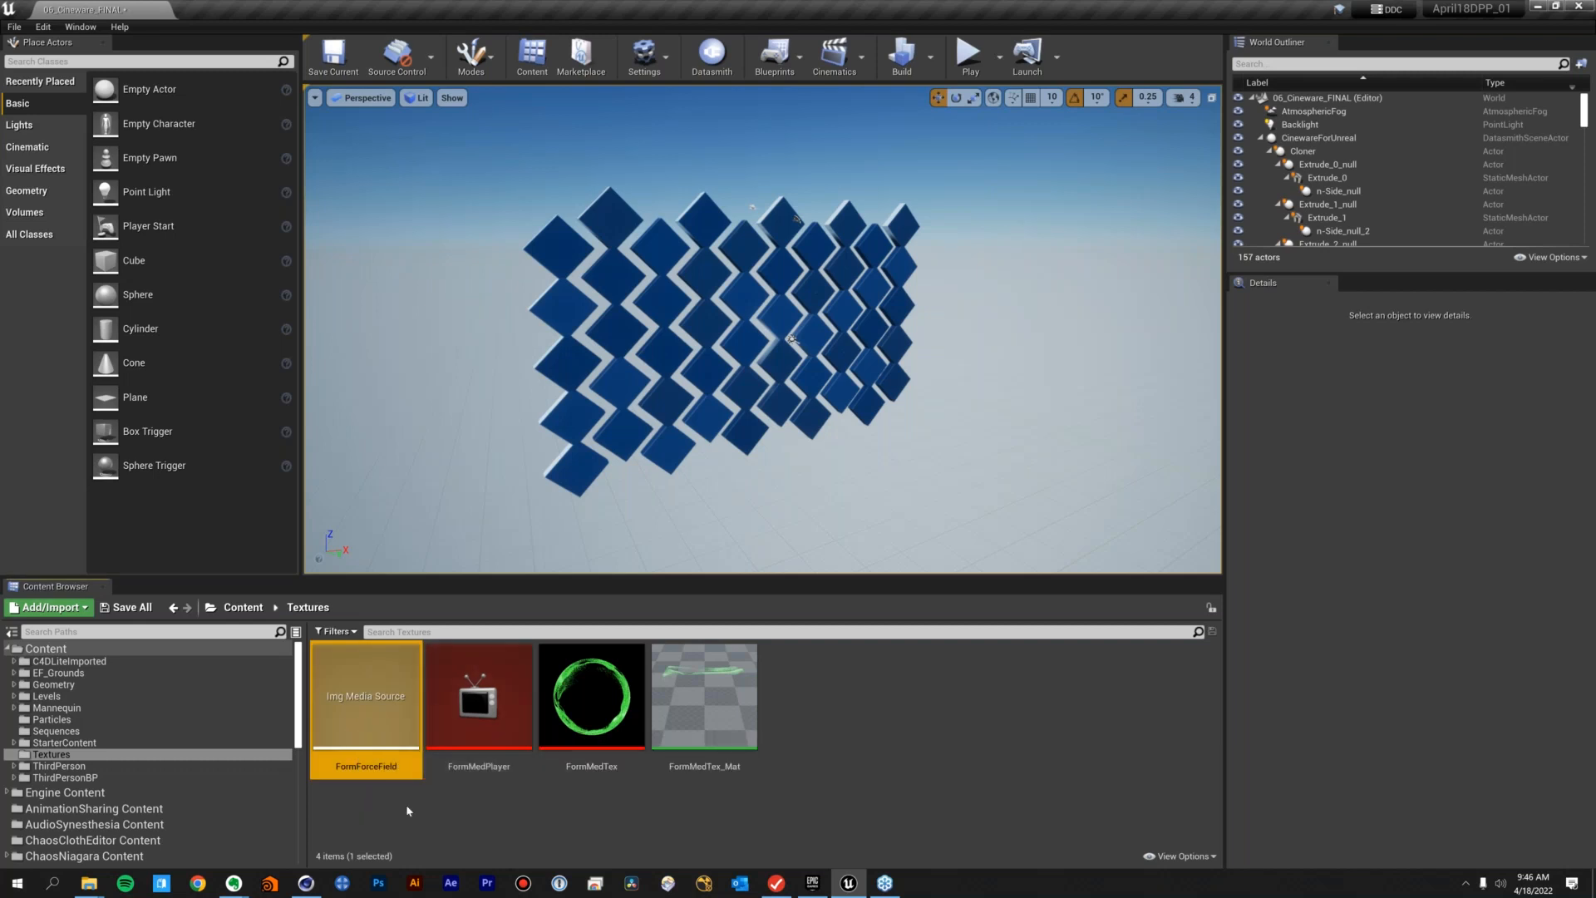
left_click(409, 810)
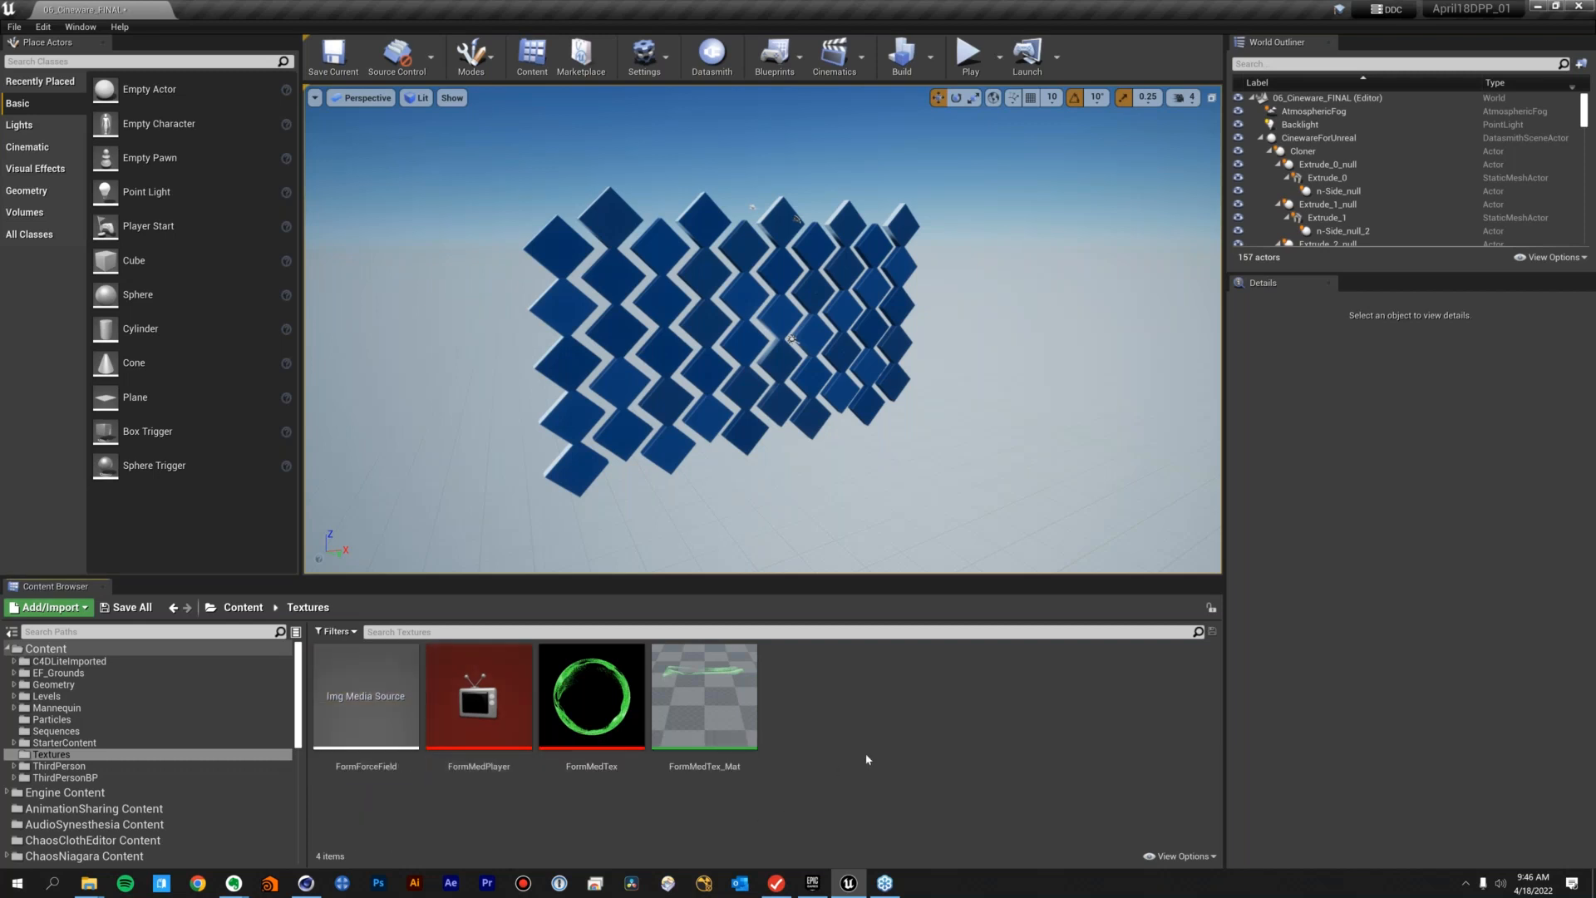
right_click(868, 711)
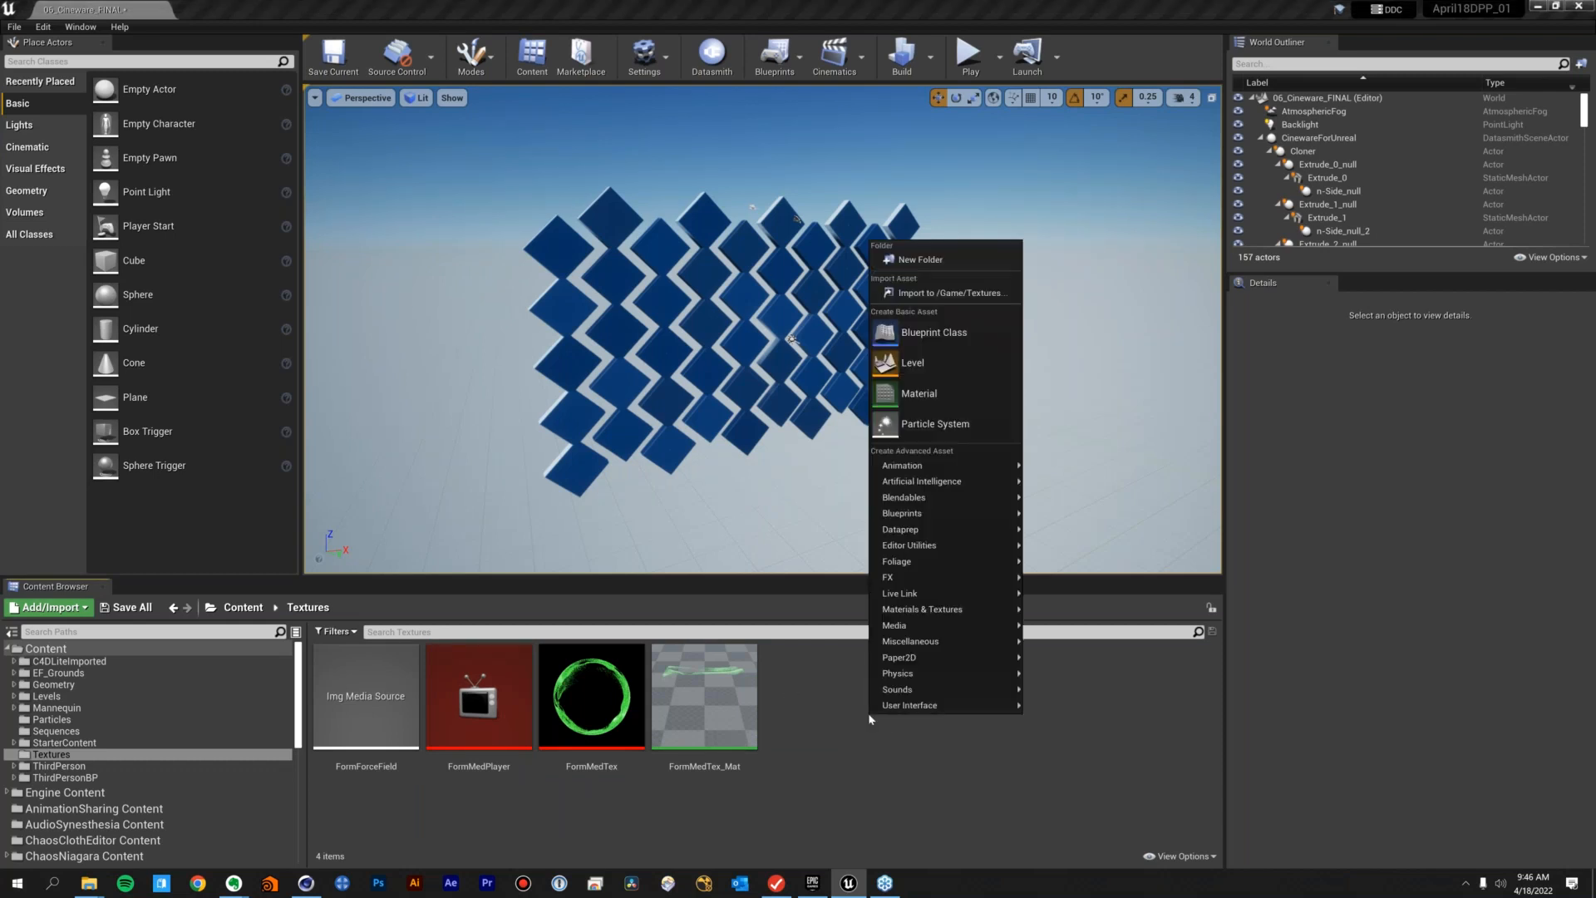
mouse_move(893, 708)
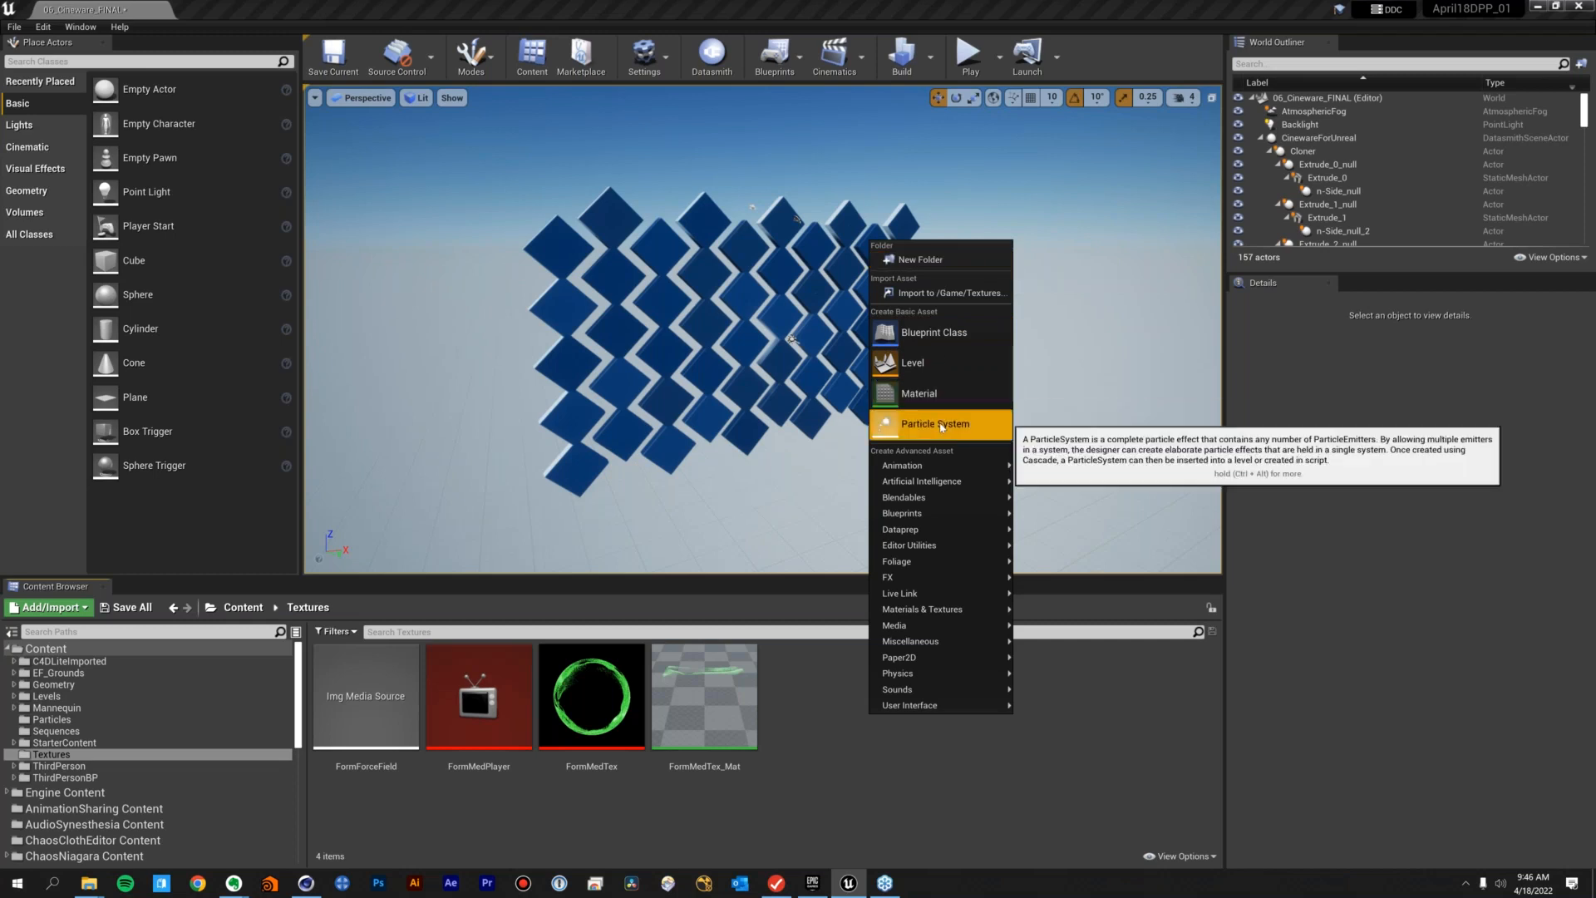
mouse_move(944, 562)
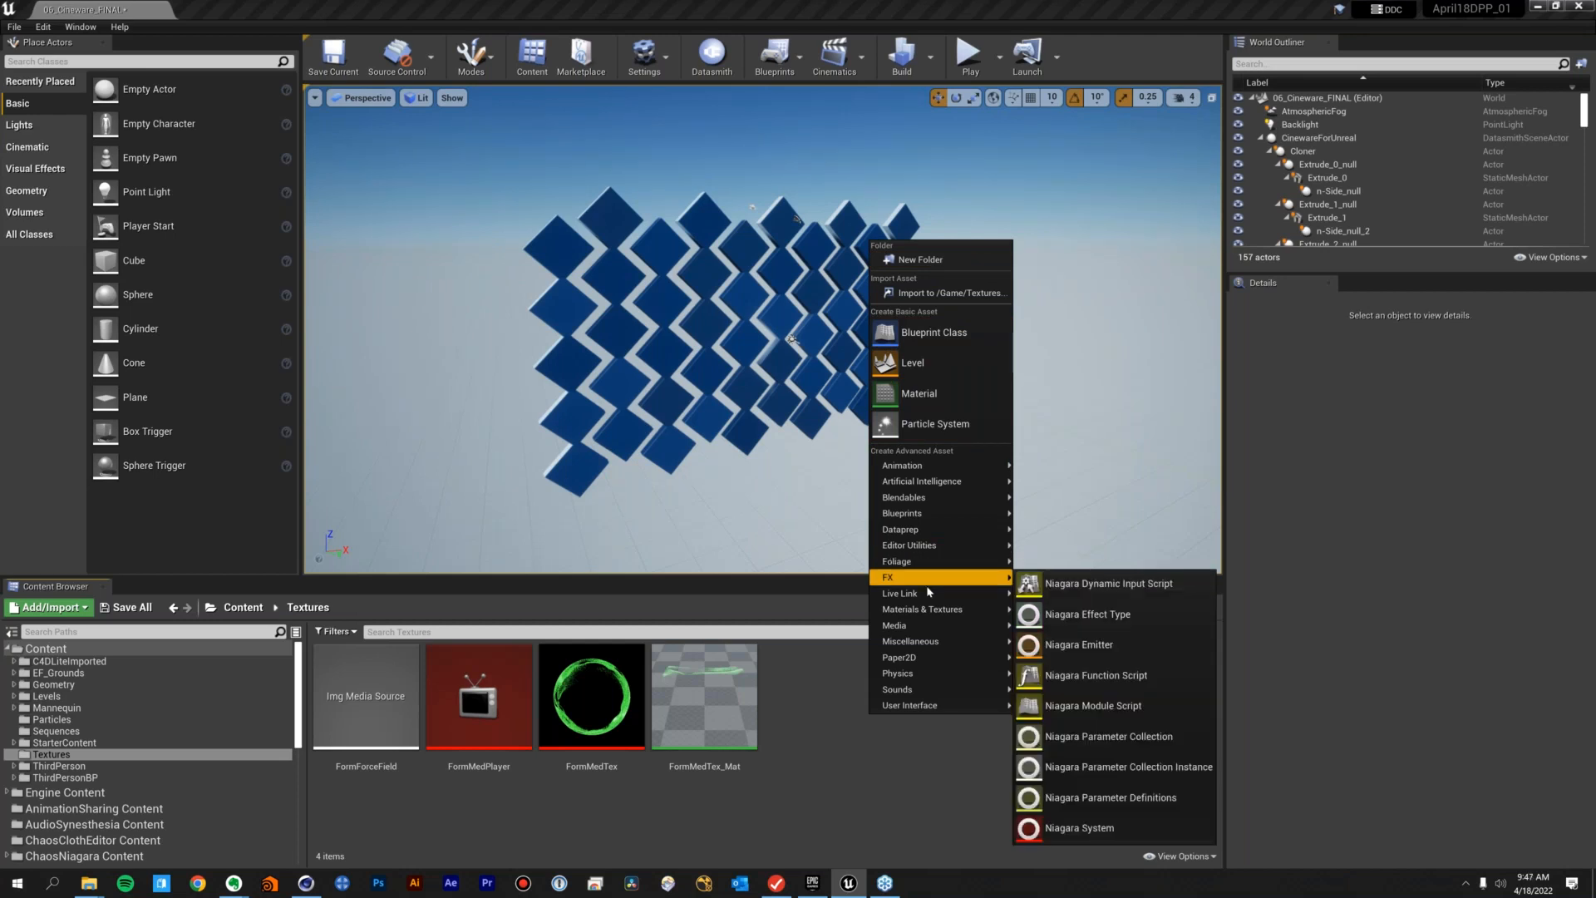
mouse_move(934, 629)
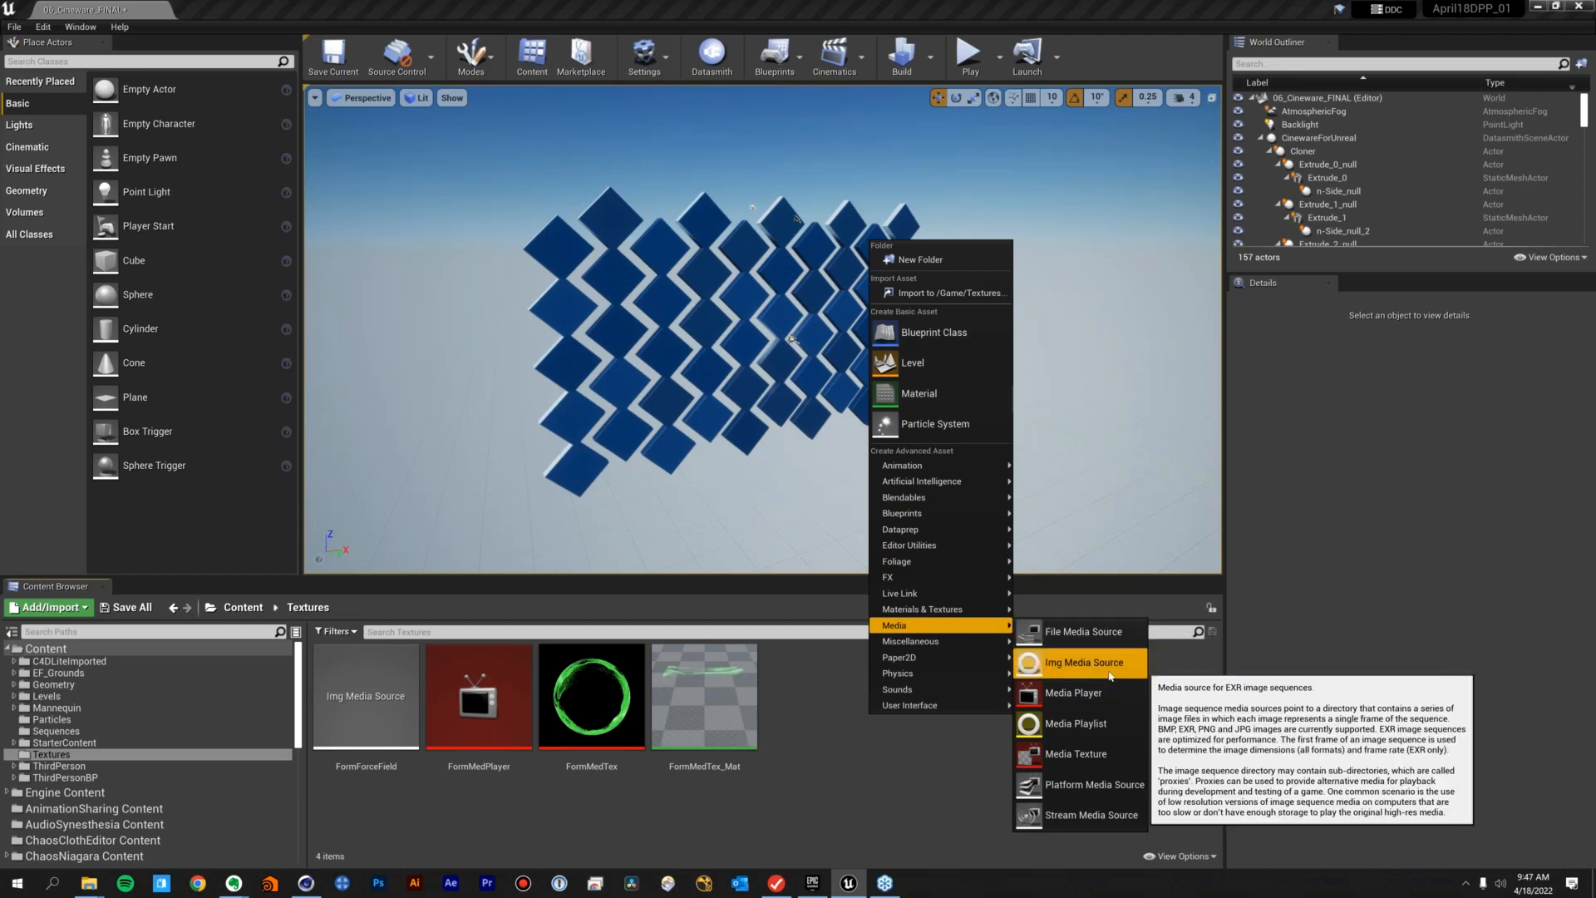
left_click(879, 767)
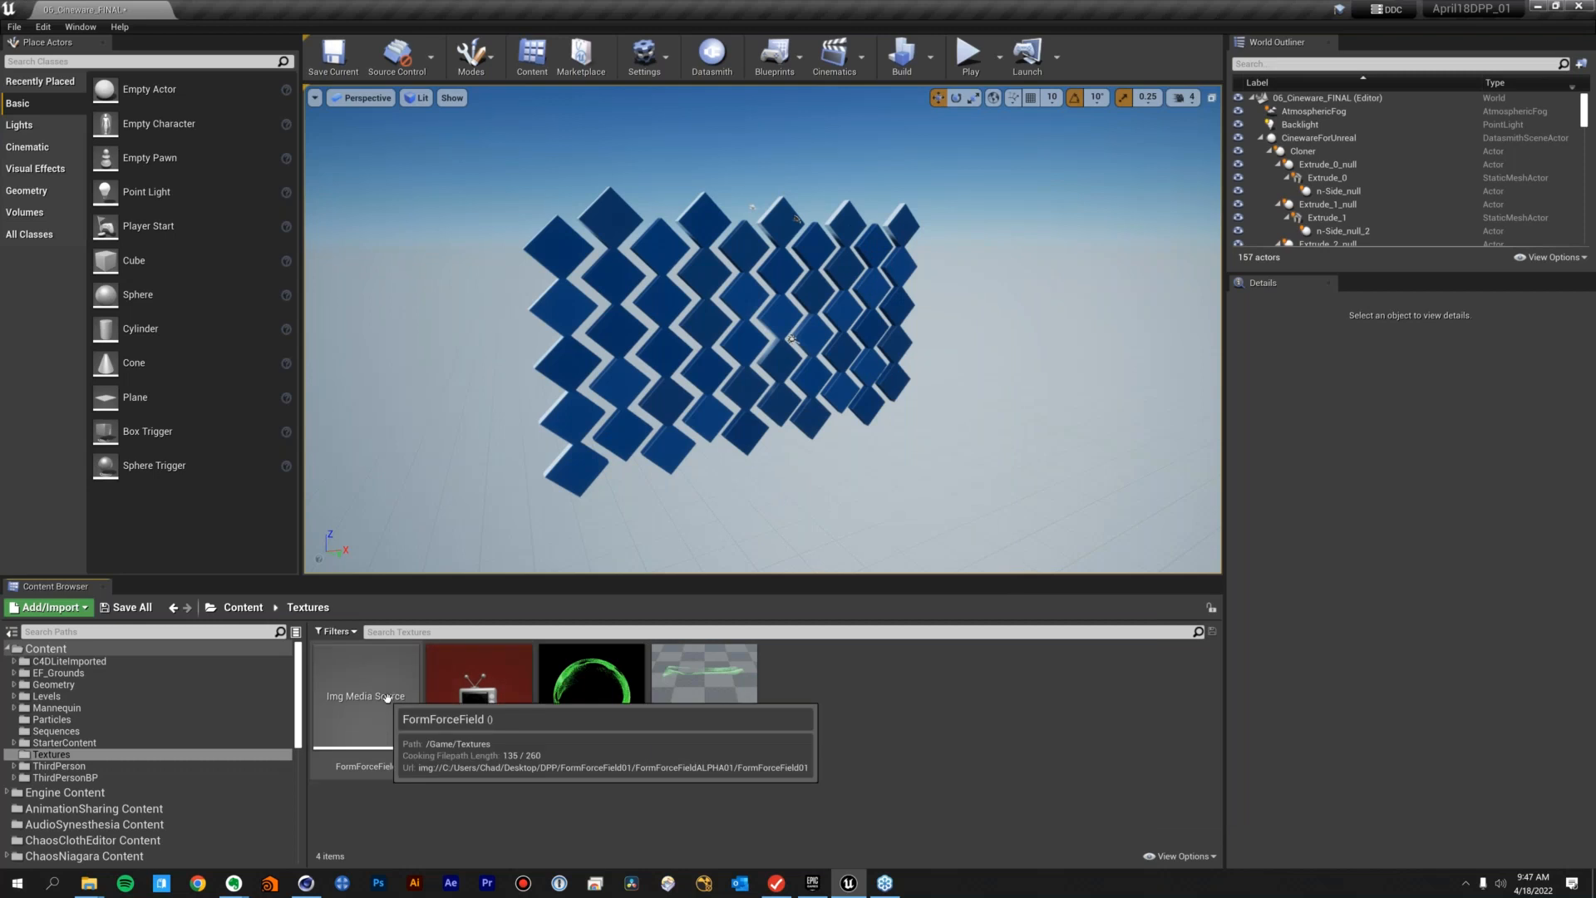
Play the FormForceField image sequence in the FormMedPlayer media player and close the player
left_click(388, 698)
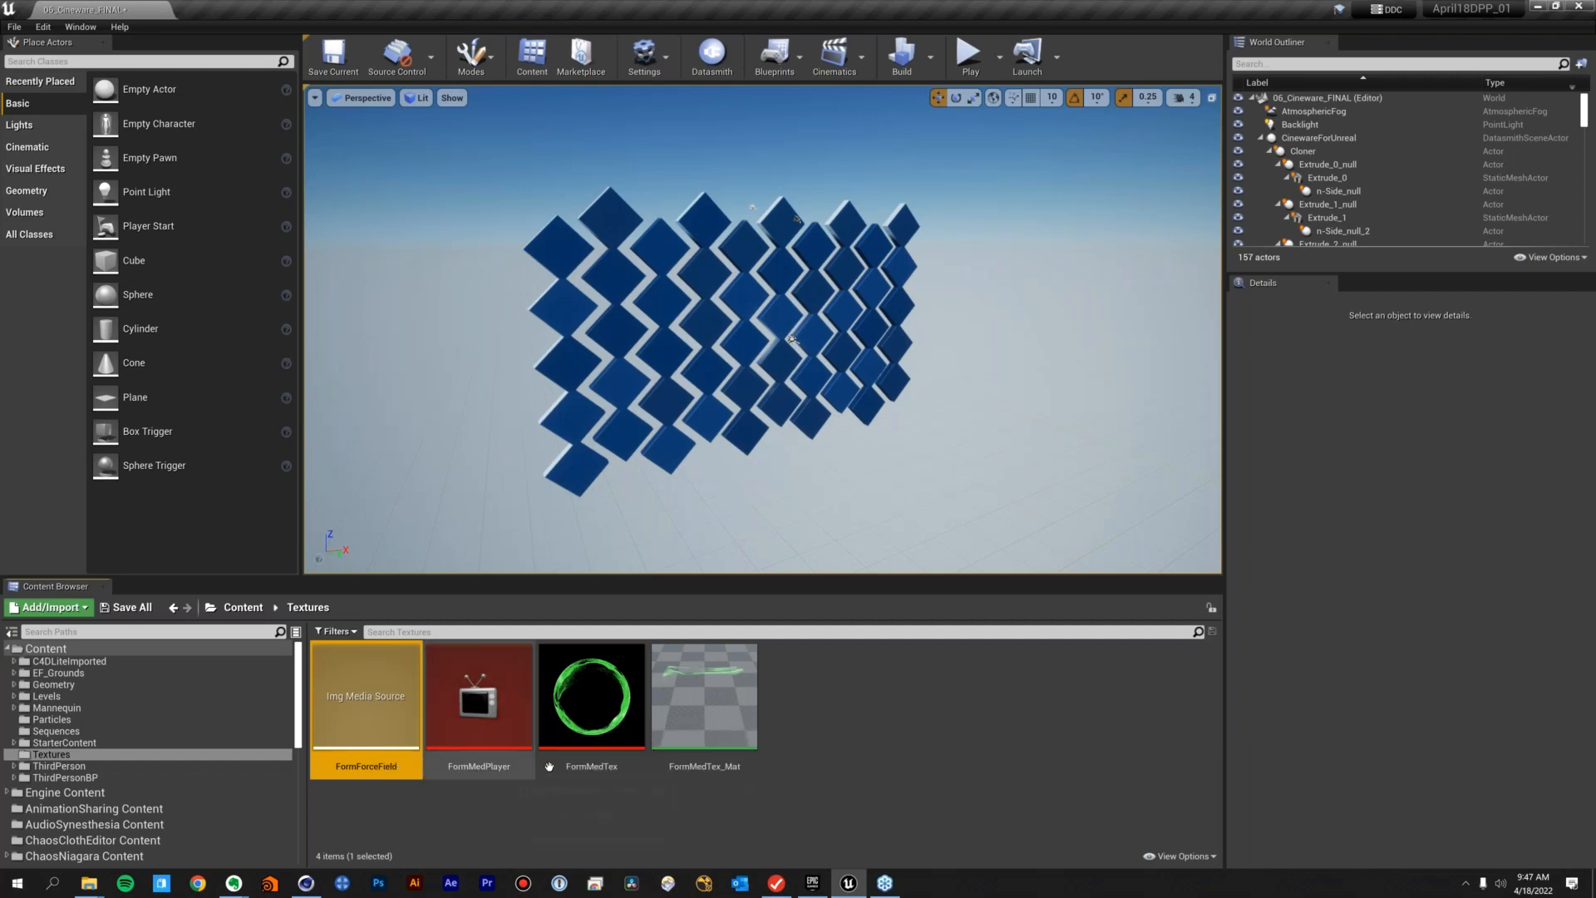
double_click(505, 740)
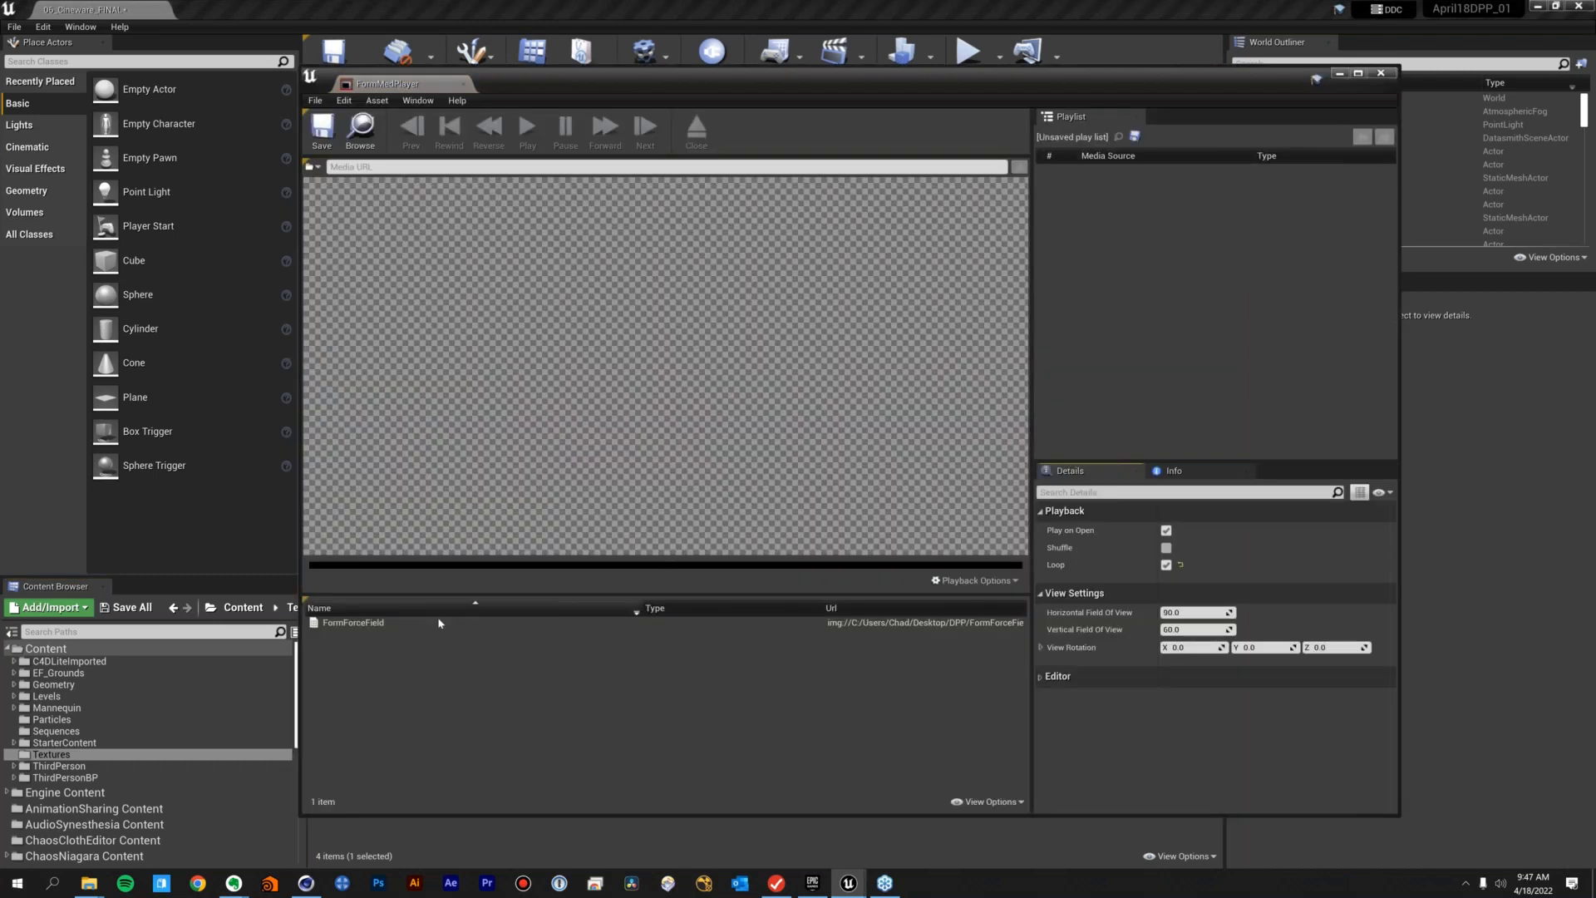
left_click(375, 625)
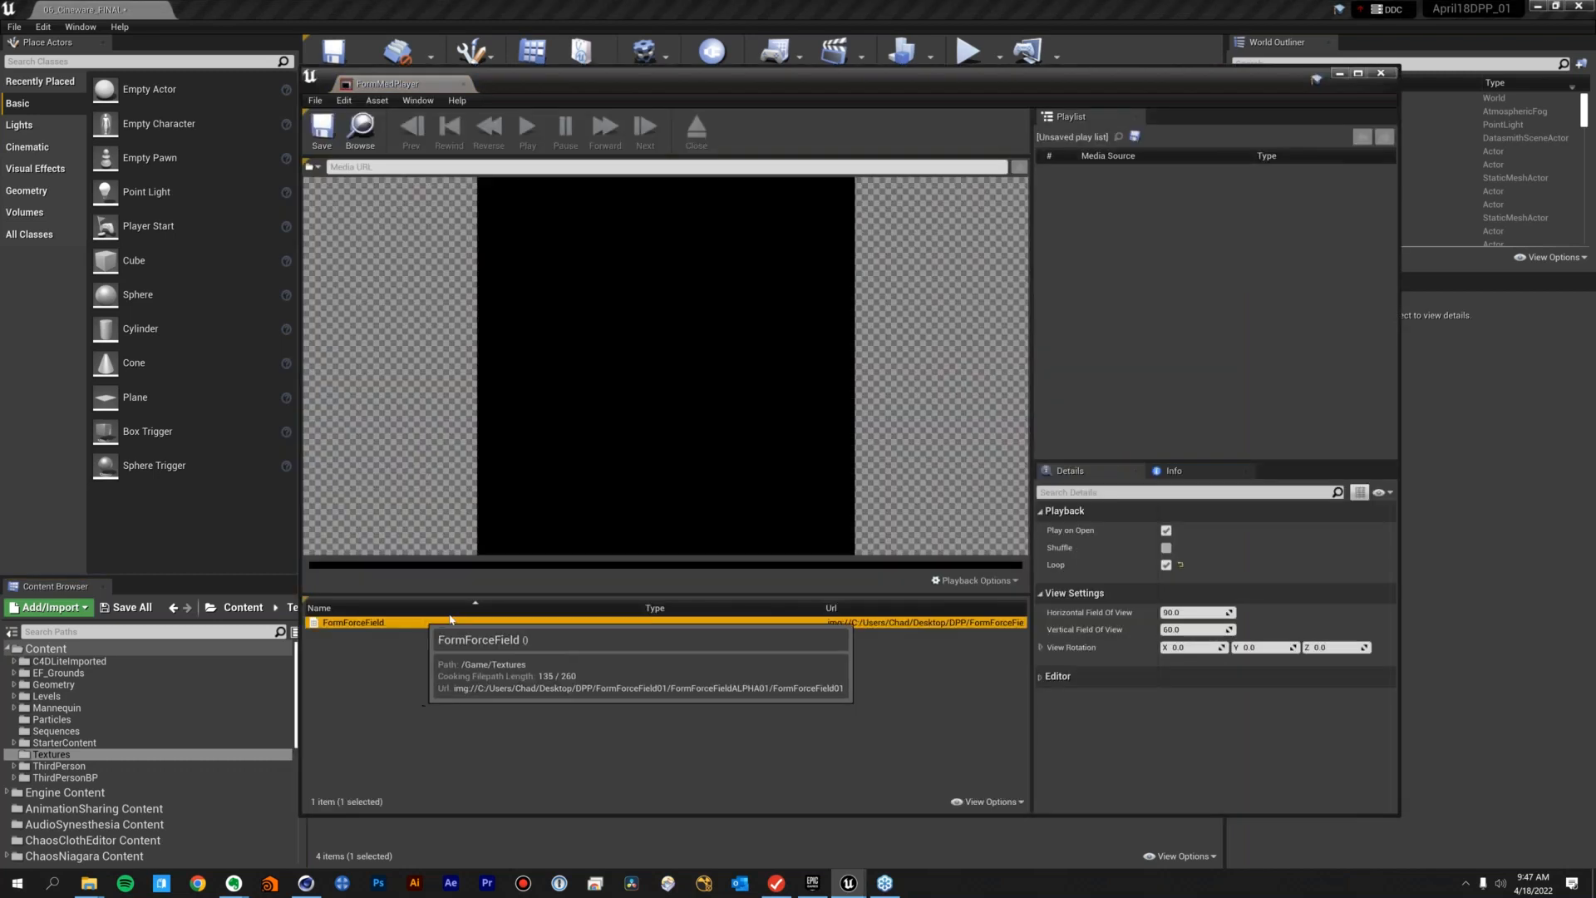
double_click(375, 626)
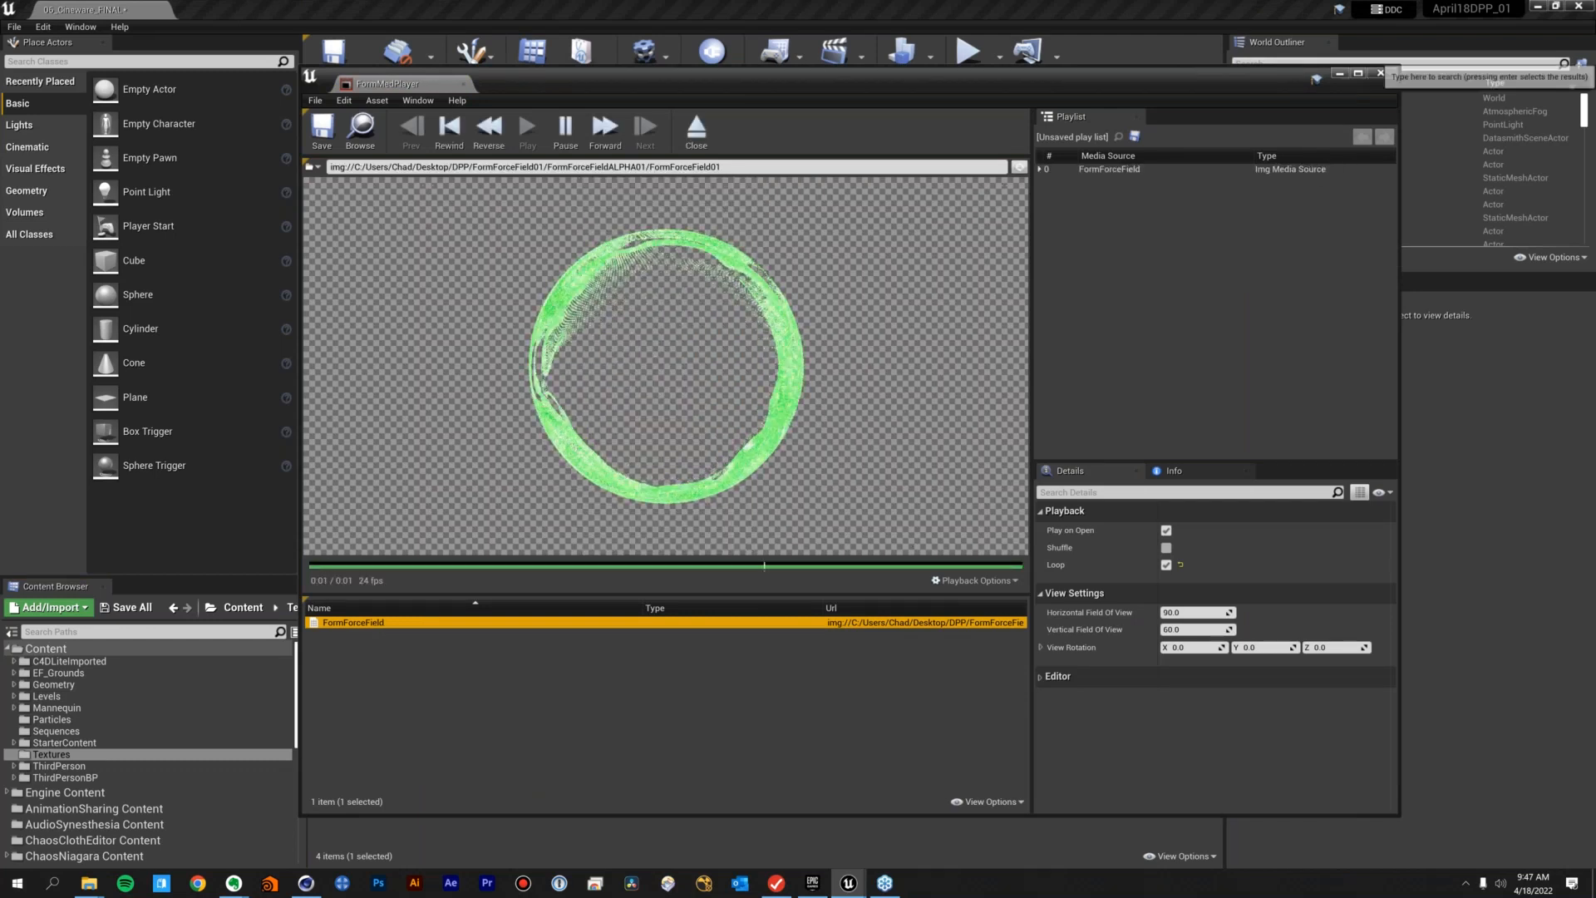
left_click(1381, 73)
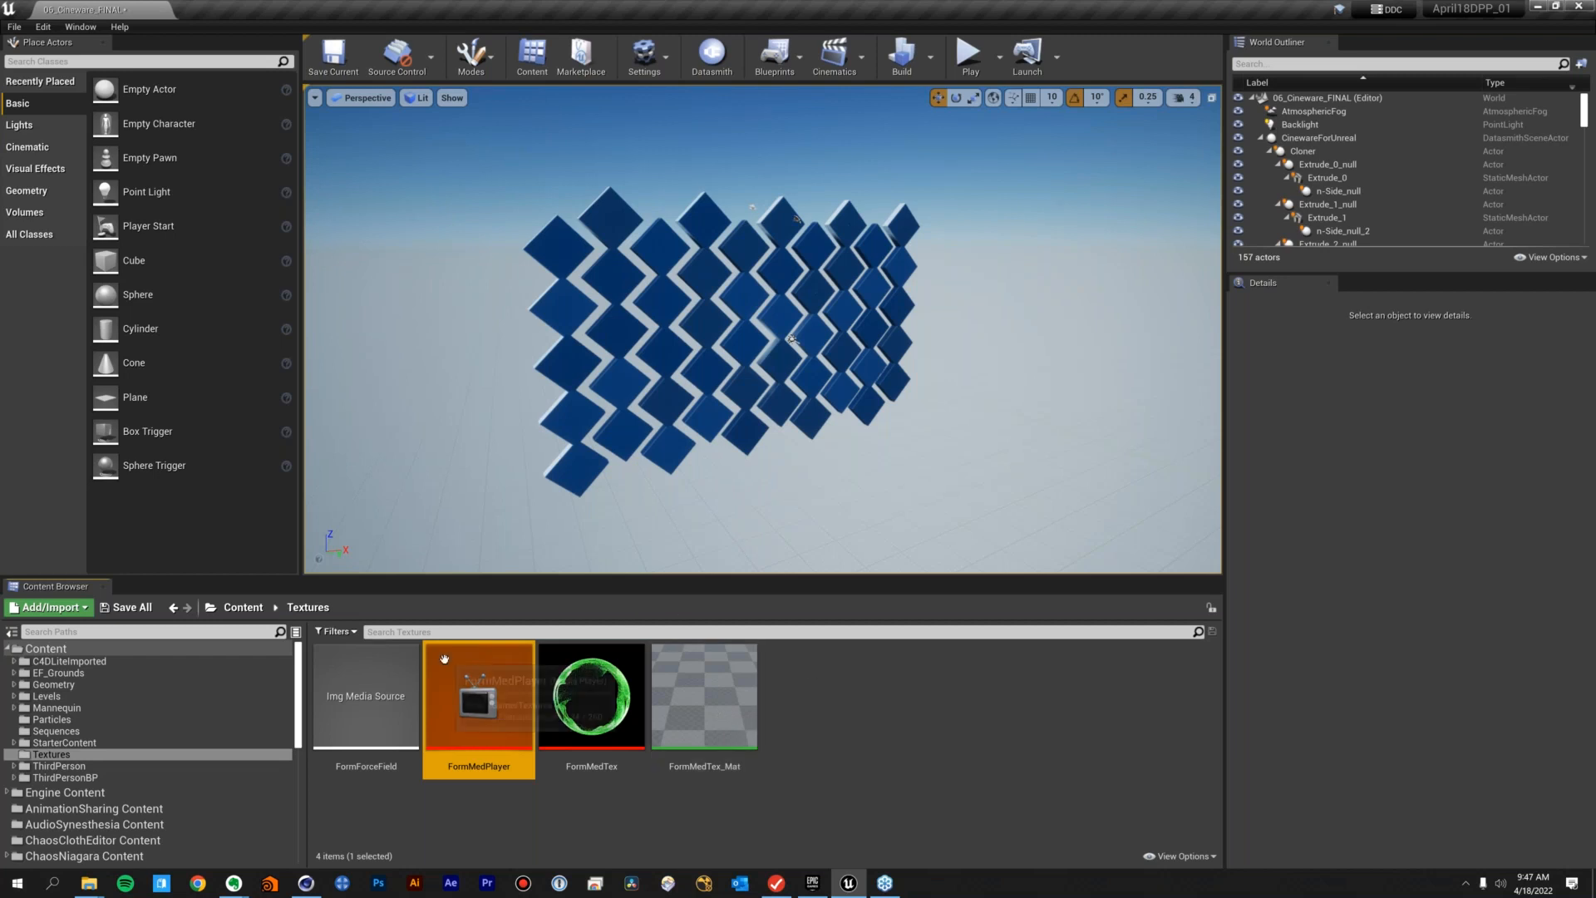
Open the 04_C4D_Scene_FINAL level from the Levels folder without saving the pending changes
left_click(60, 697)
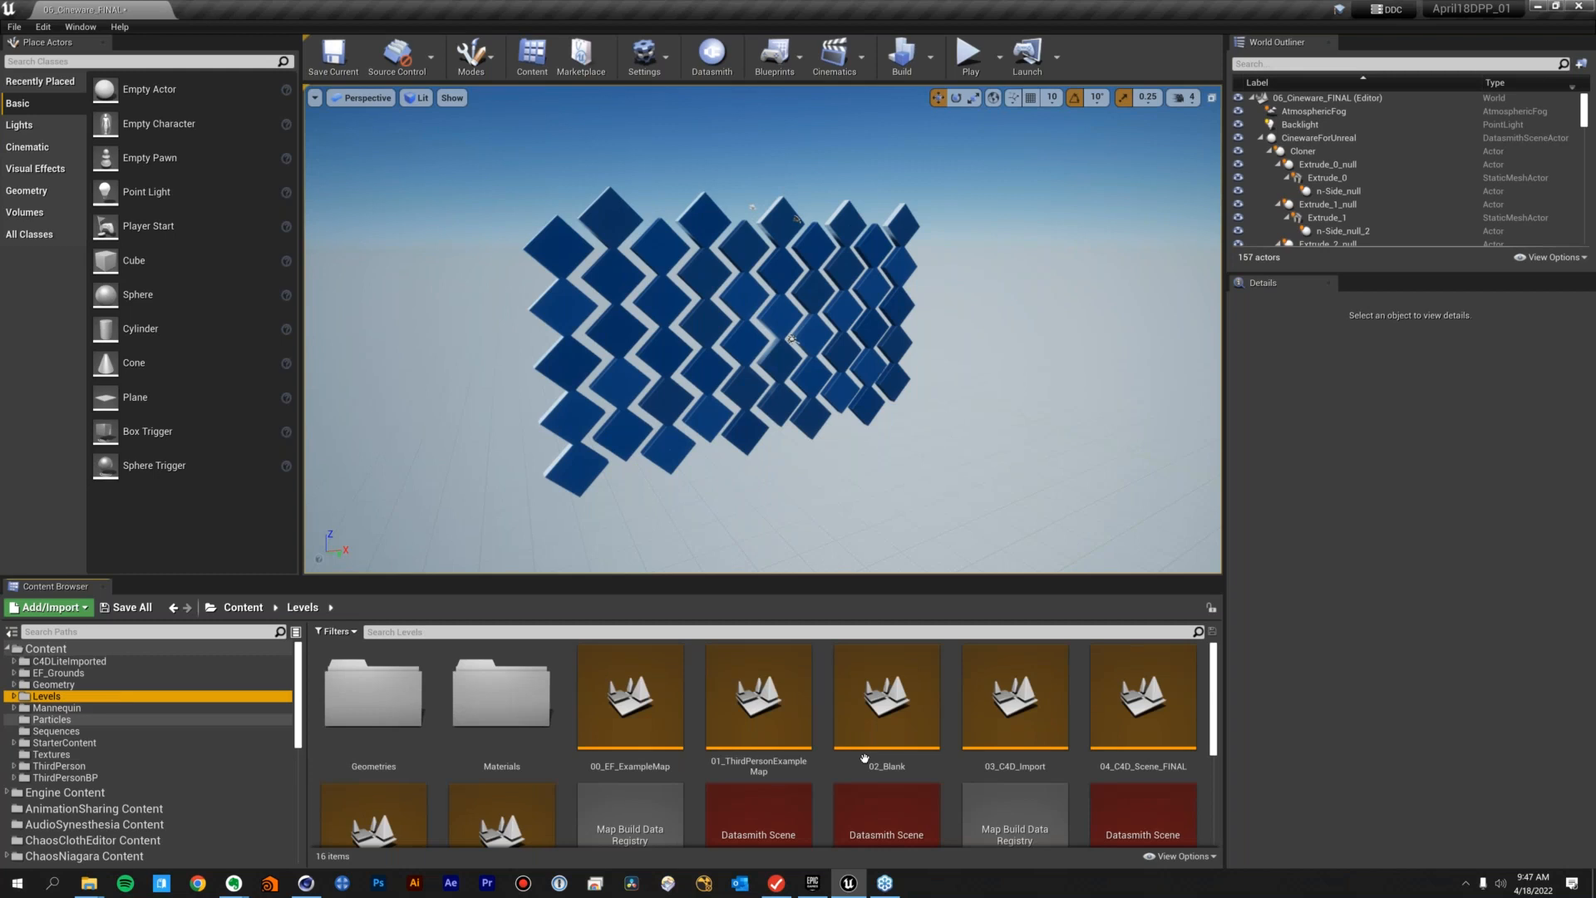
double_click(1148, 695)
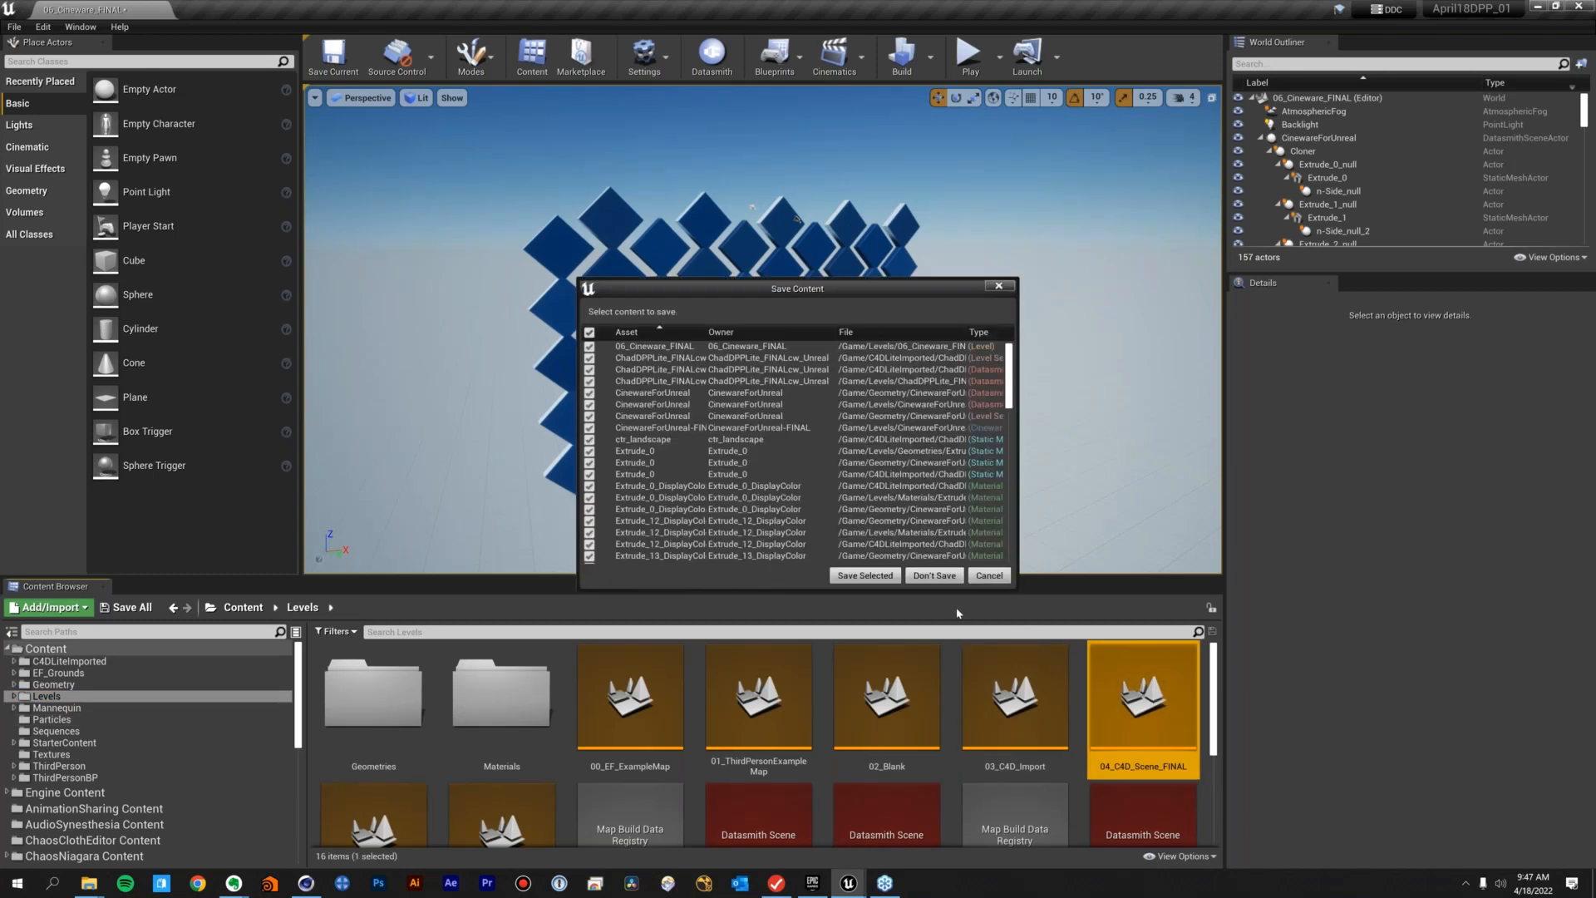
left_click(935, 577)
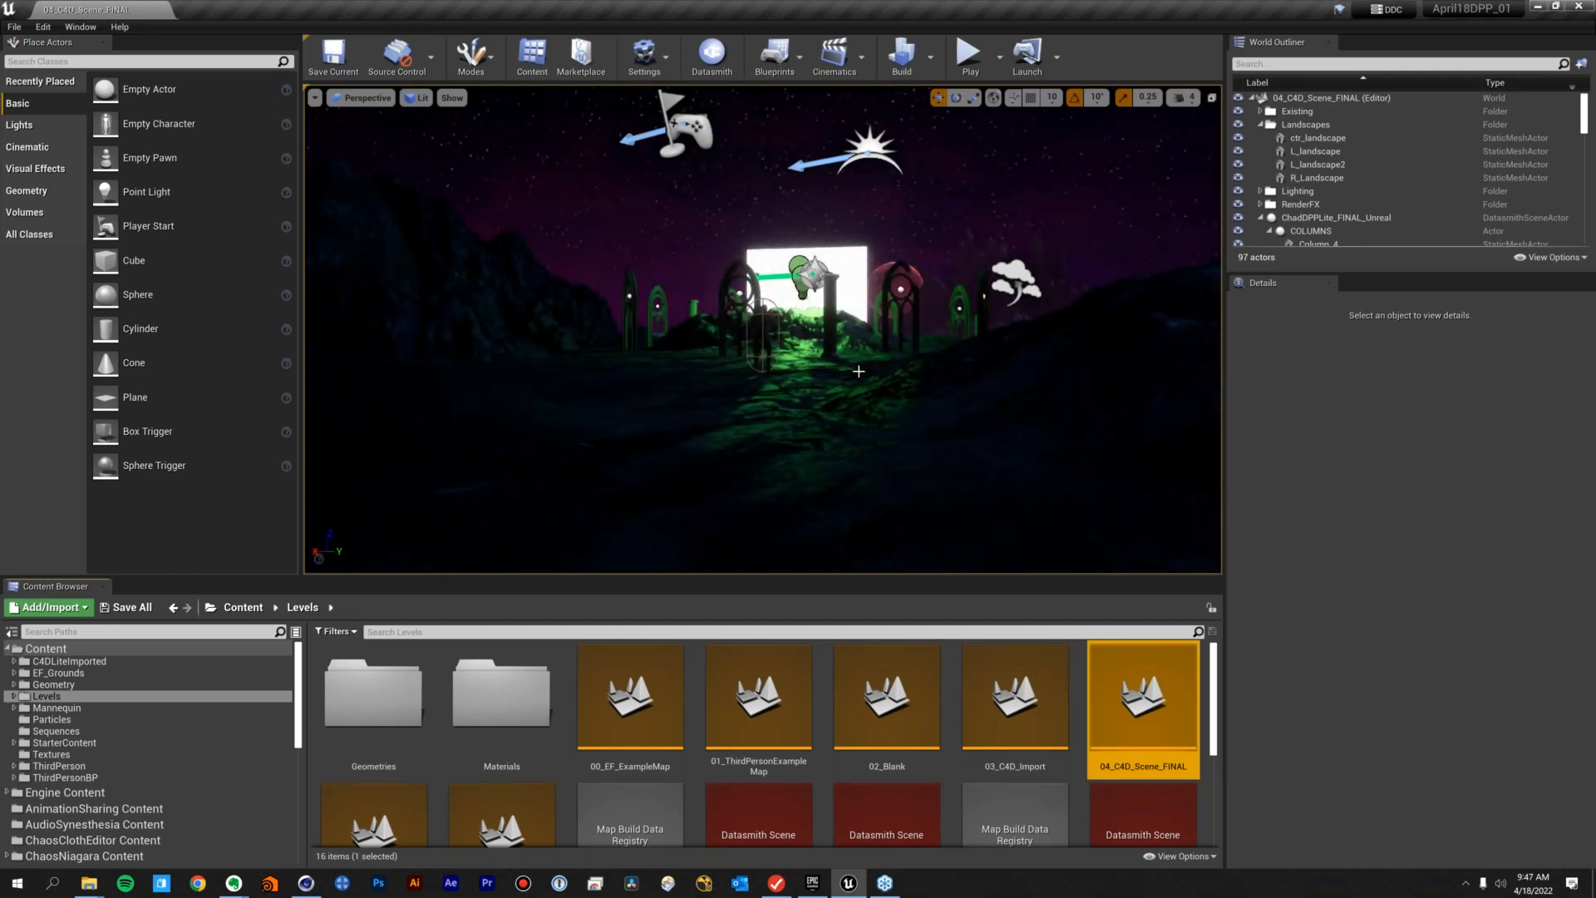
Play the level, walk the character up to the glowing force field to view it, and end the play session
left_click(968, 54)
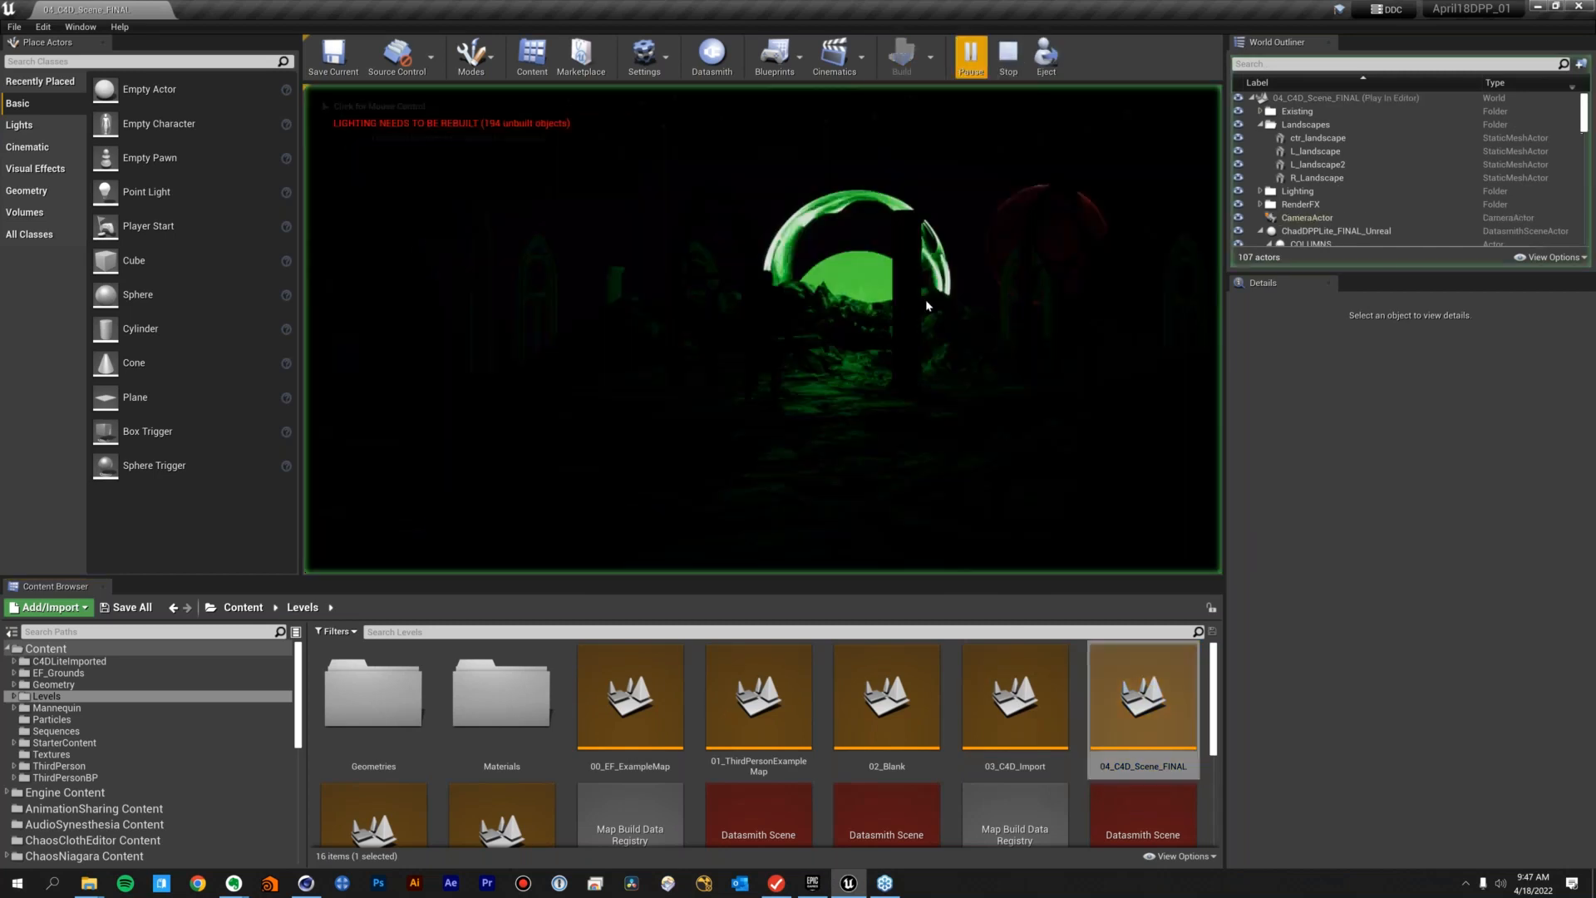
left_click(923, 317)
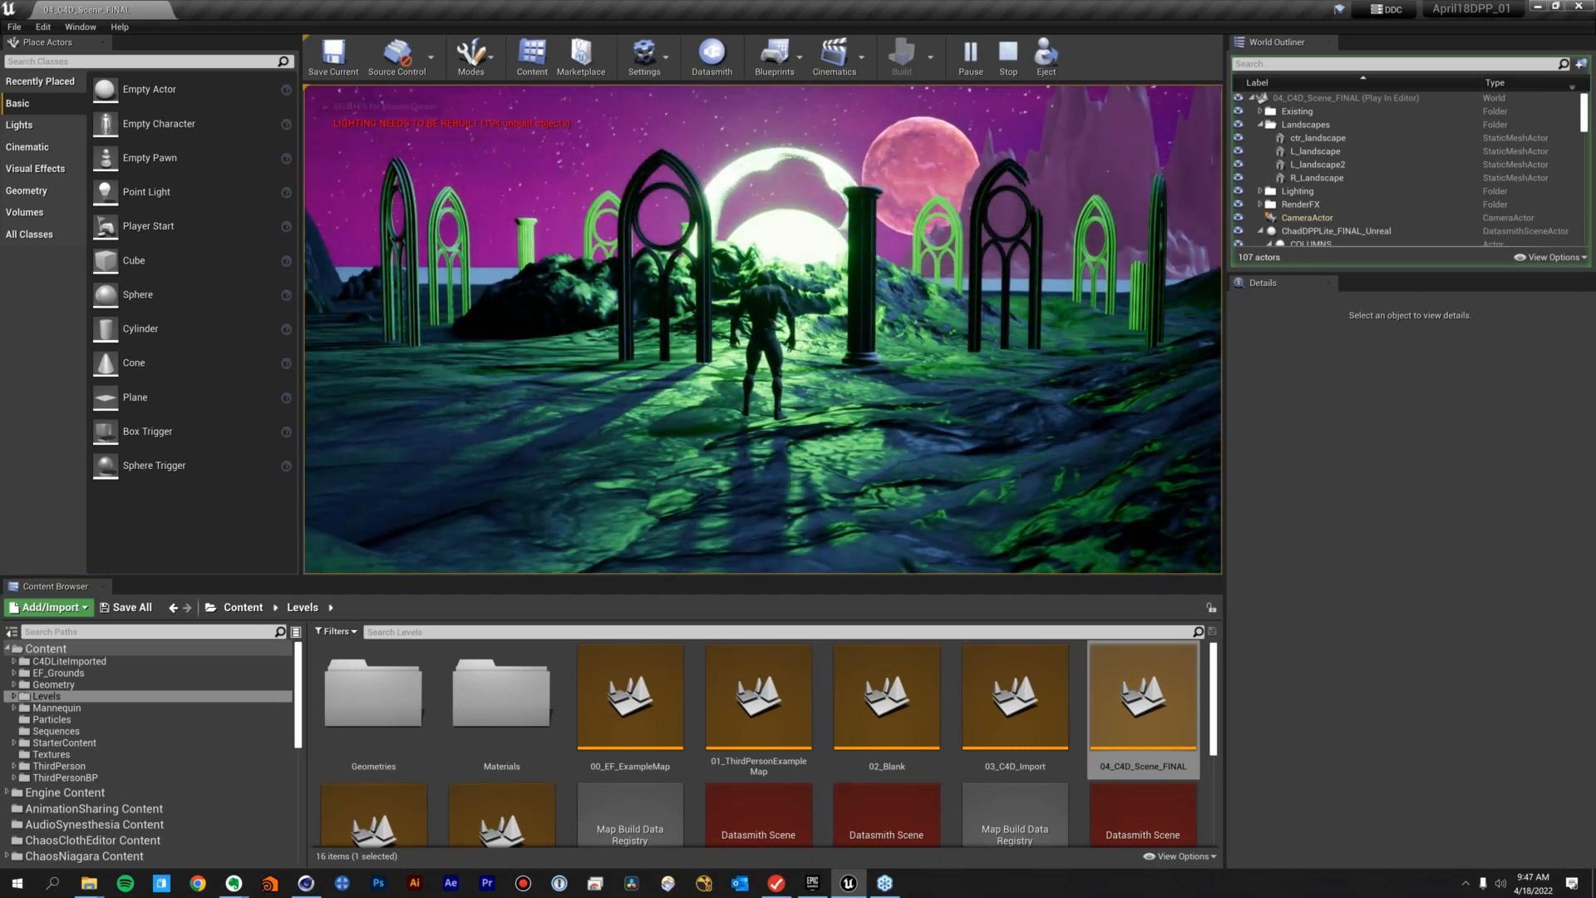
key("w")
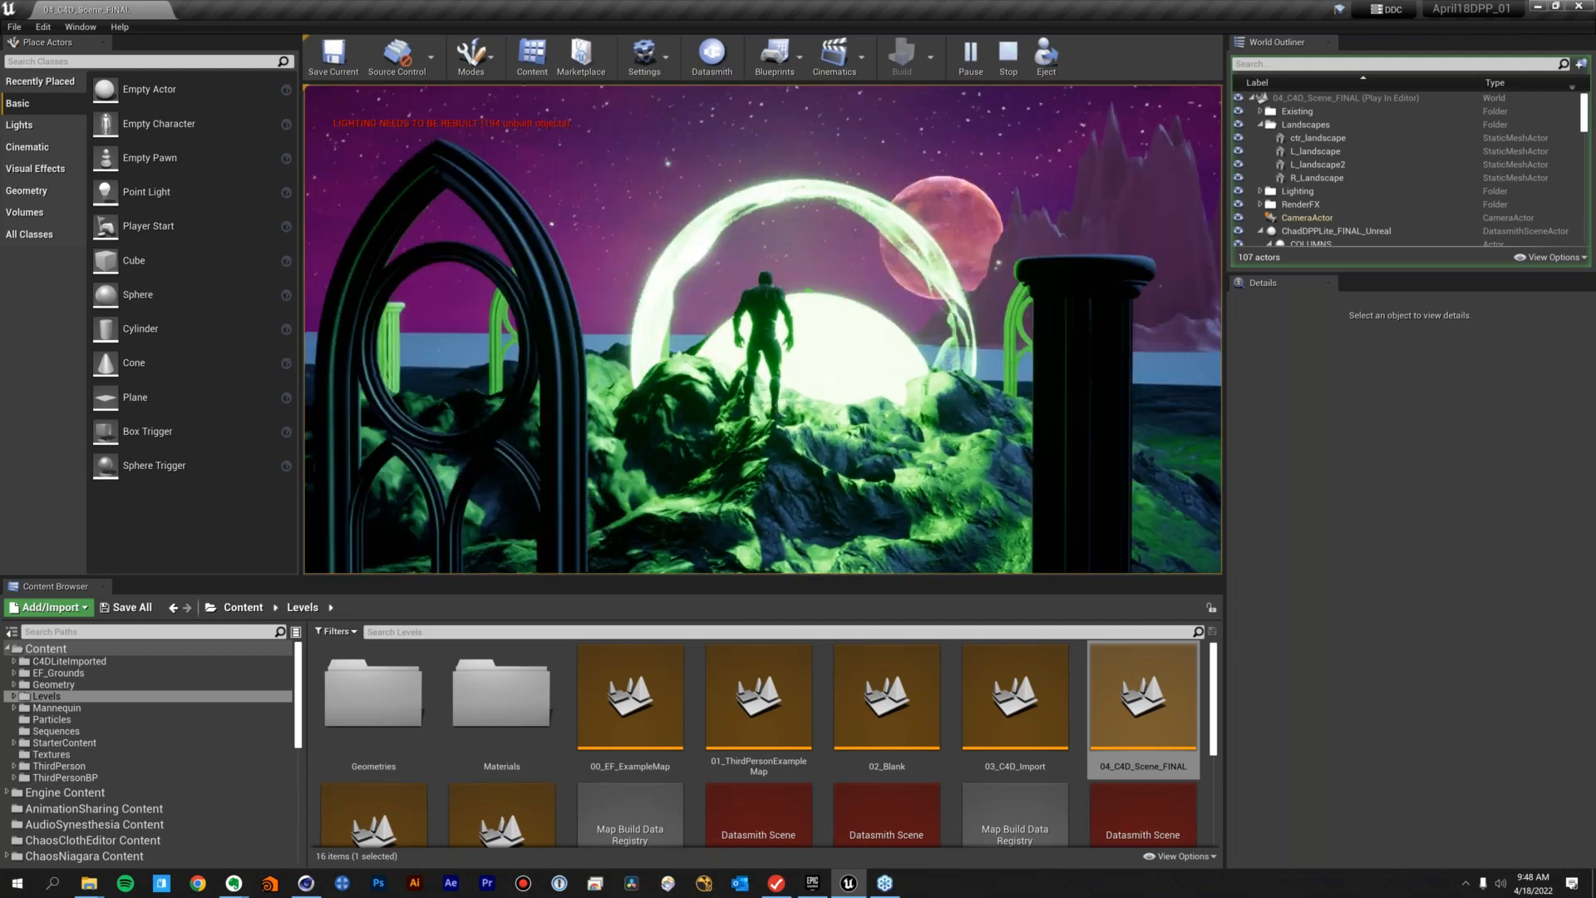
key("Escape")
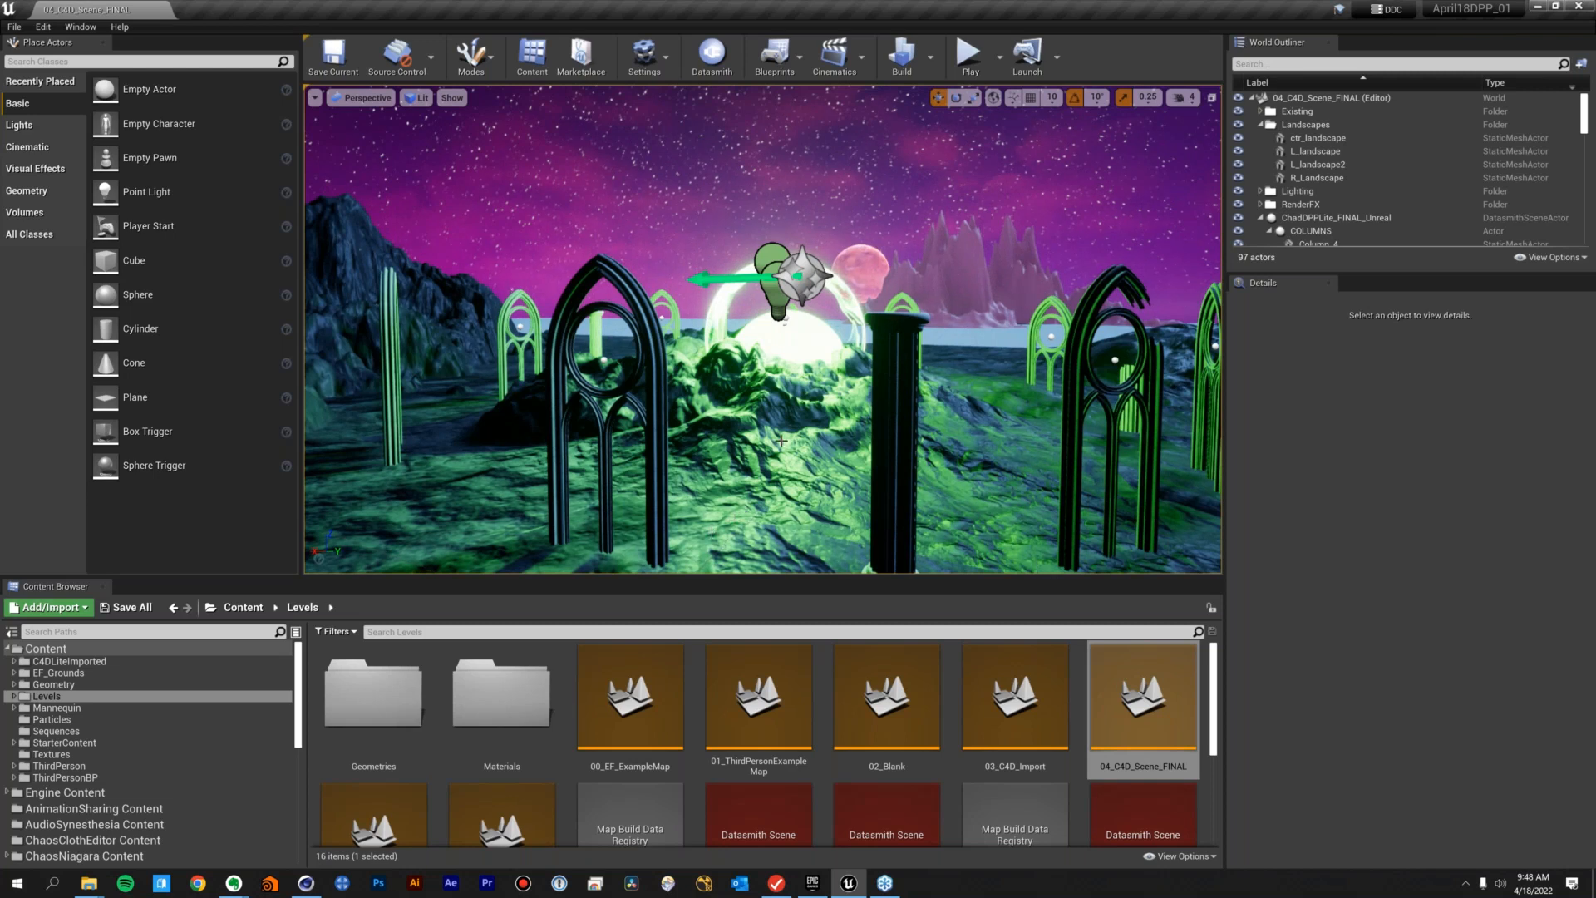
scroll(783, 435, "down", 5)
left_click_drag(784, 435, 702, 469, "alt")
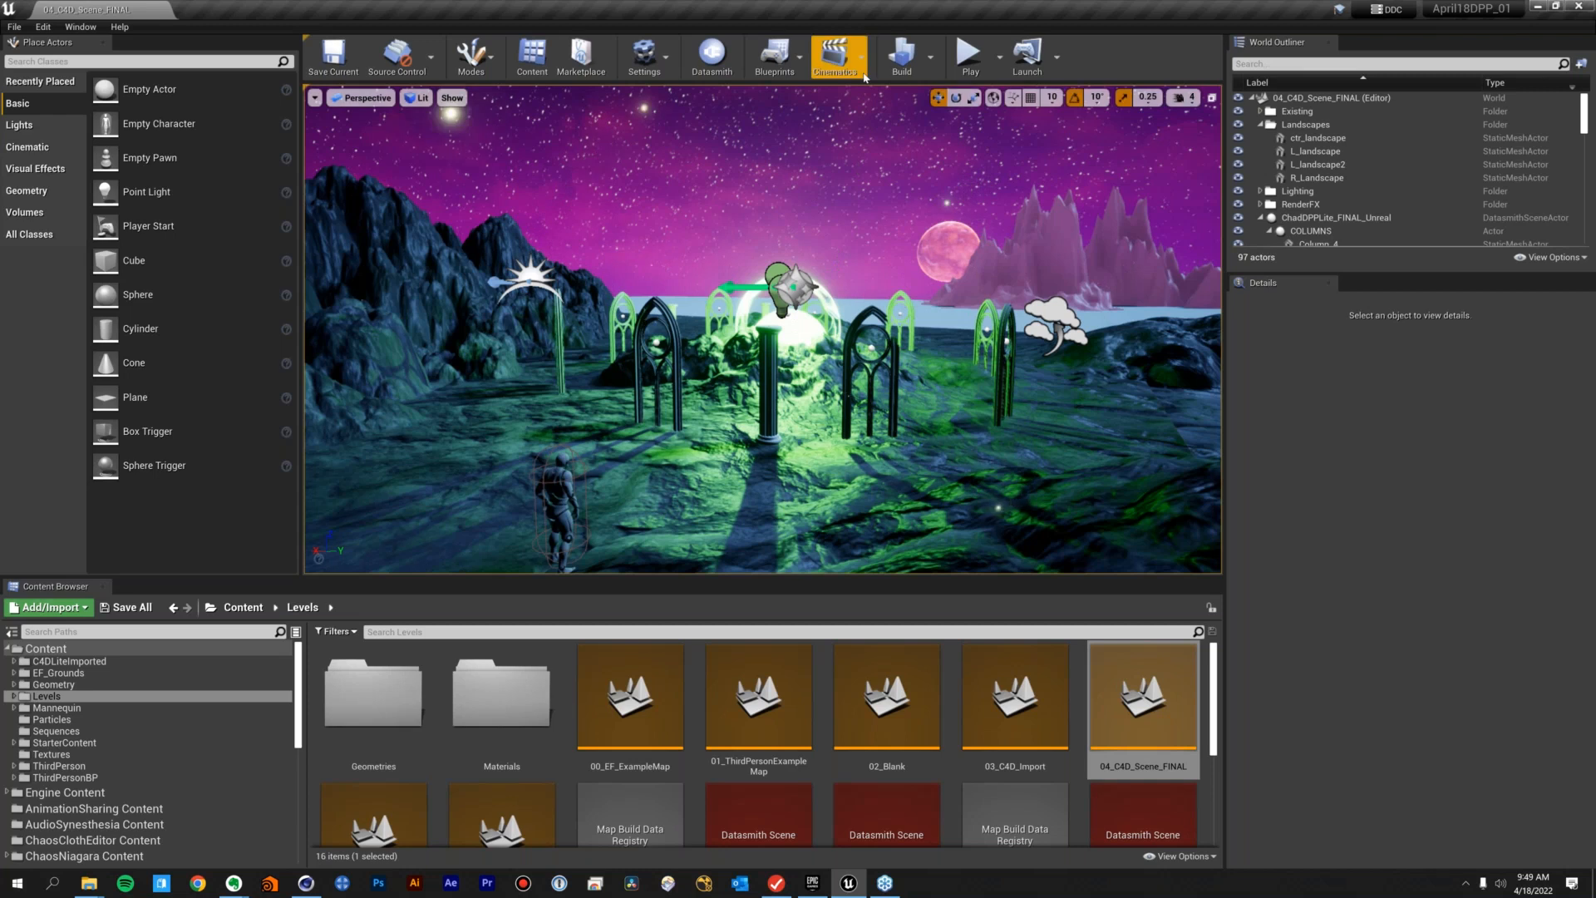
left_click(834, 54)
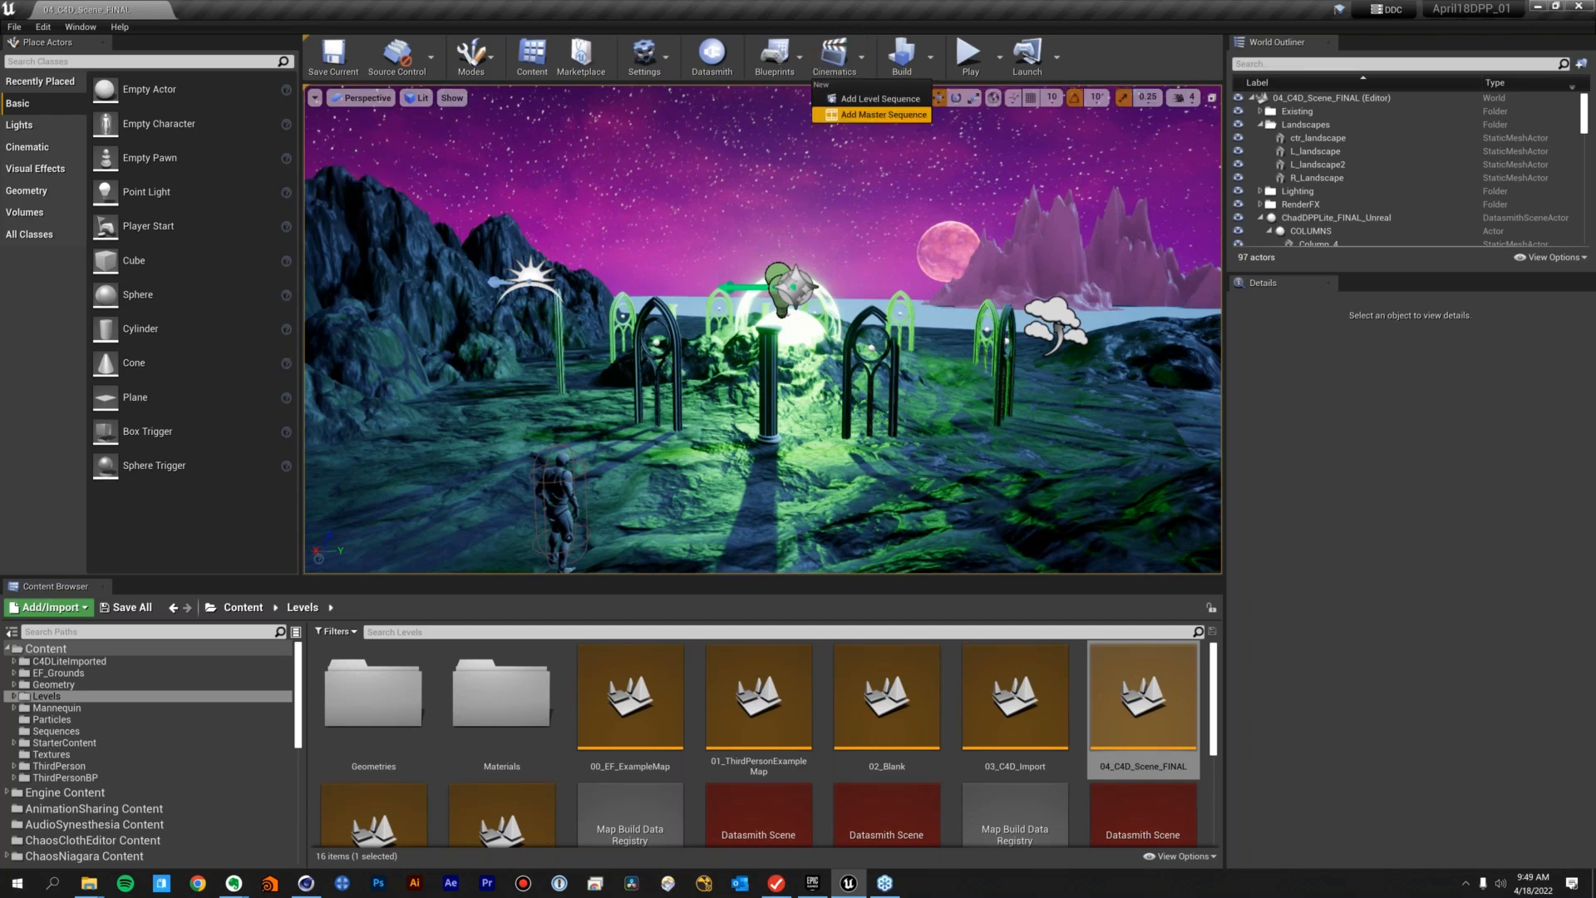
left_click(881, 98)
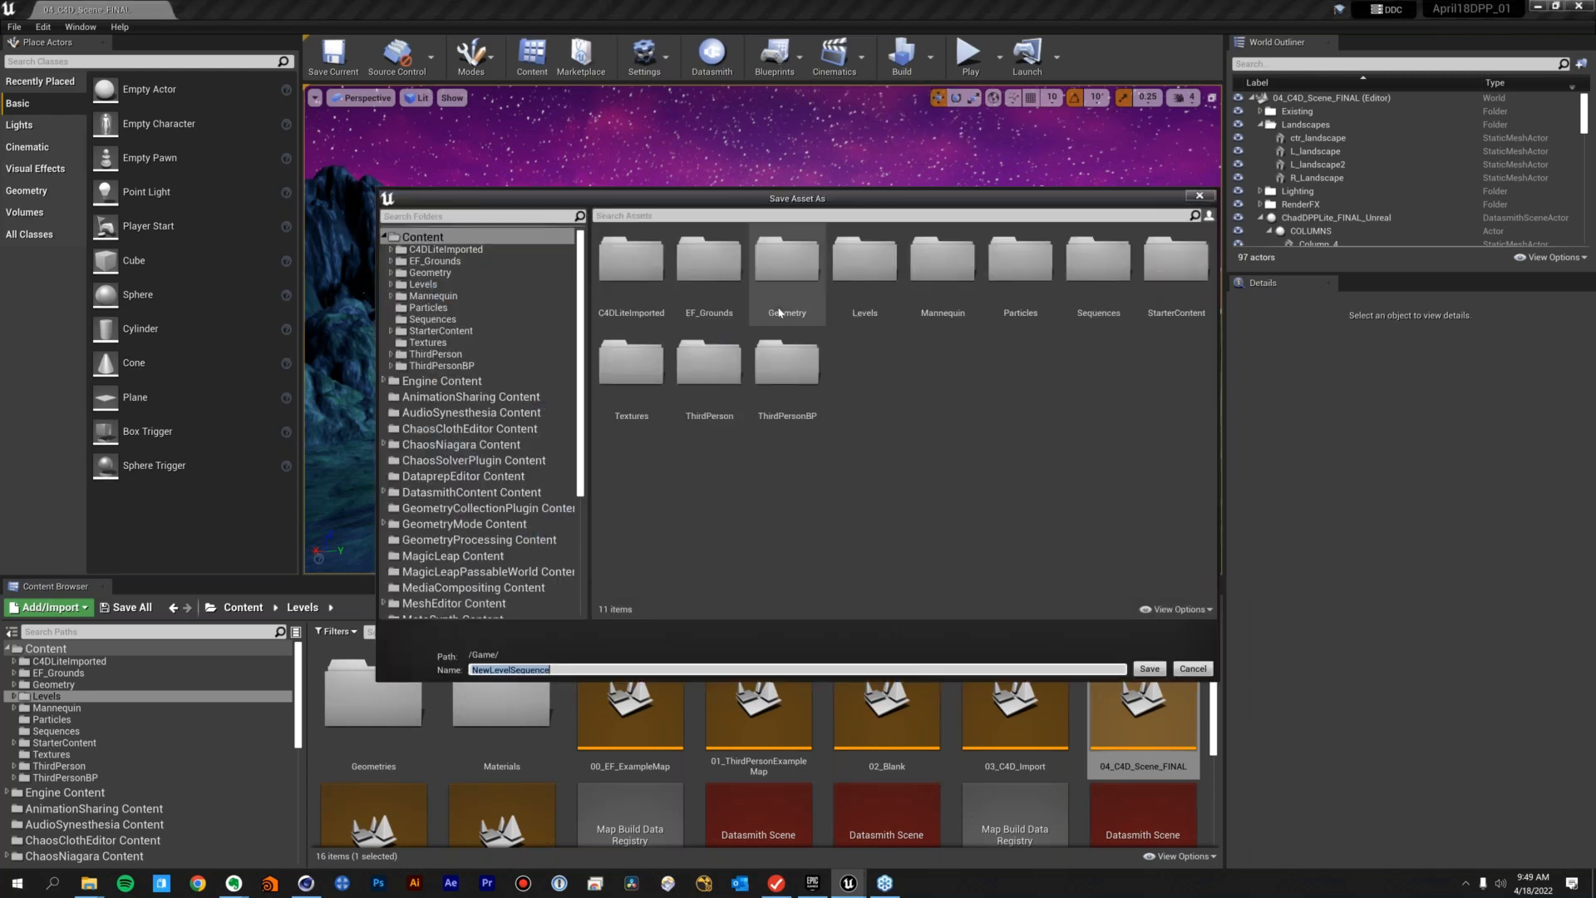
left_click(1198, 670)
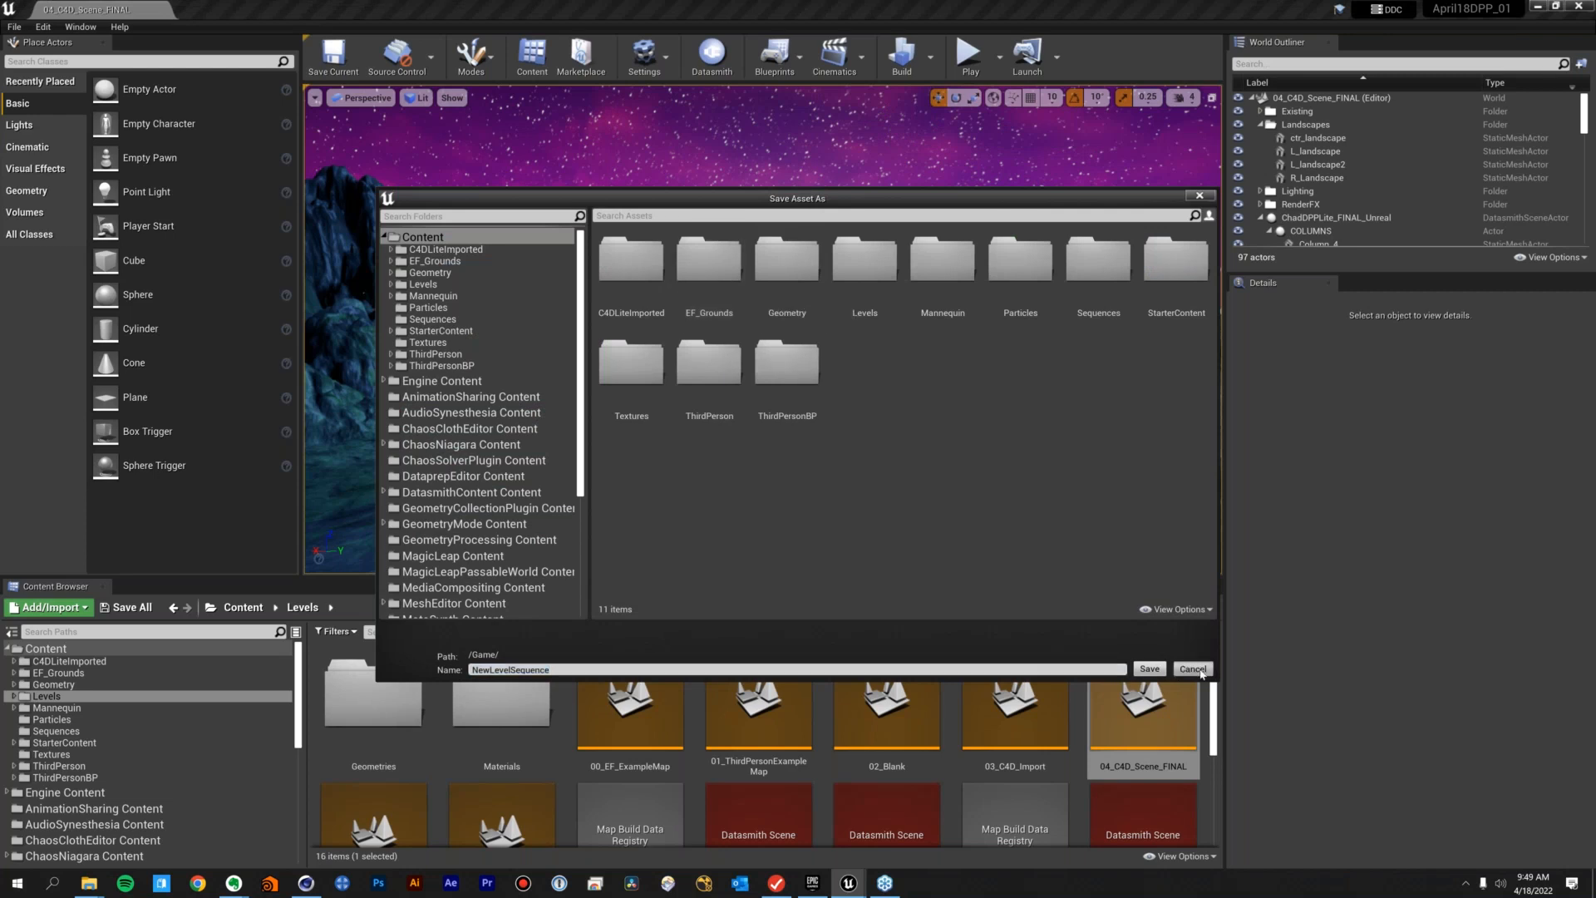
Open the DPP_C4DLite_Seq_01 level sequence from the Sequences folder in Sequencer
left_click(175, 630)
type("seq")
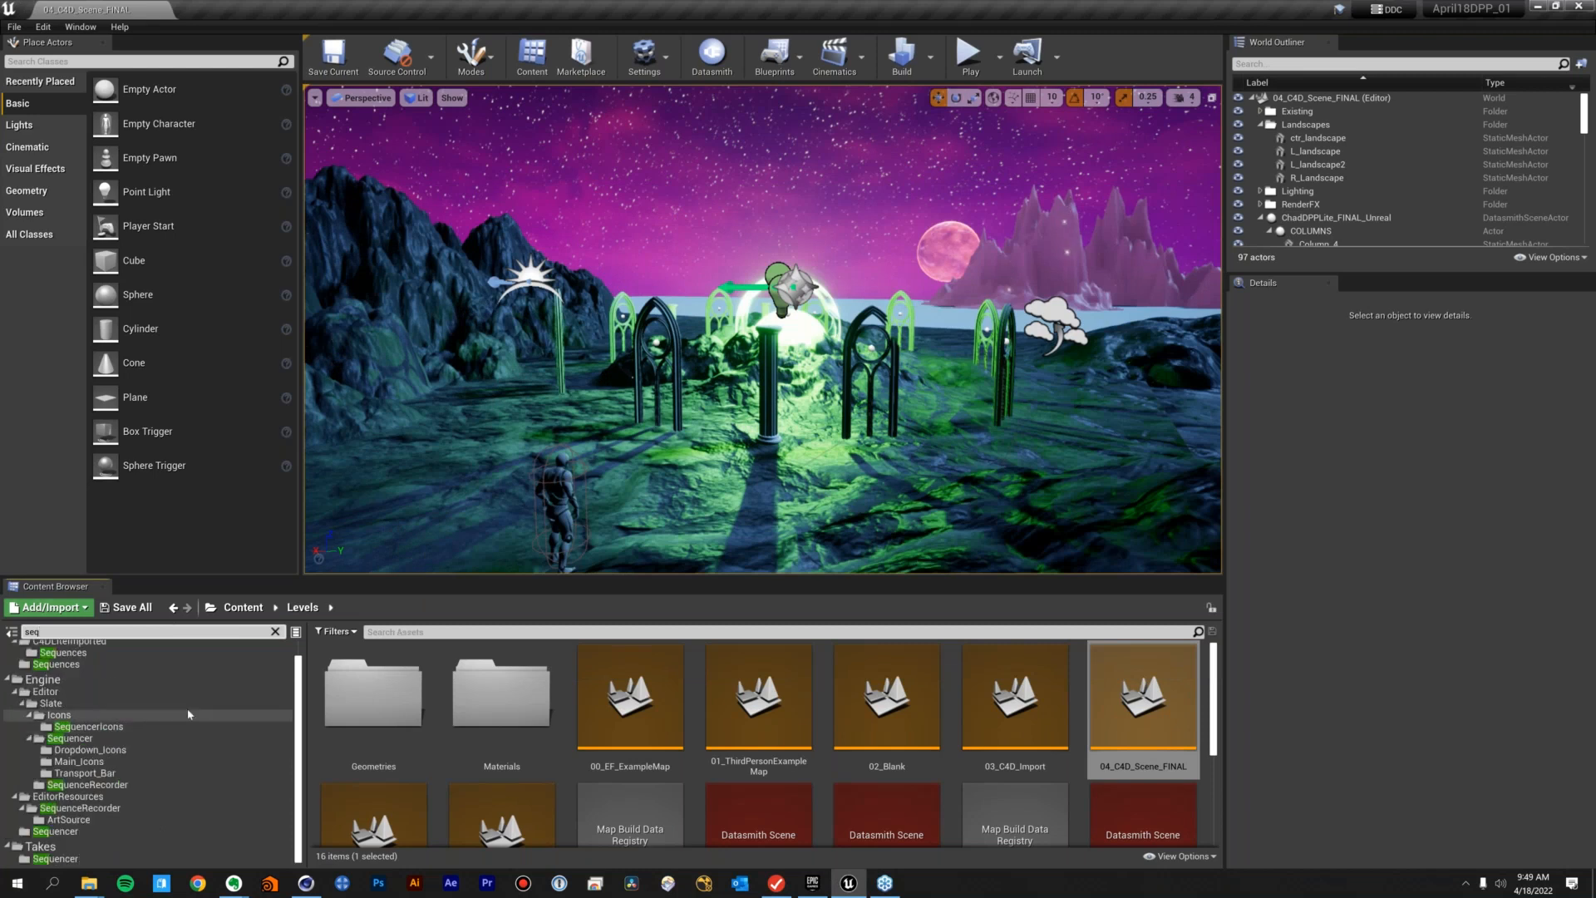
scroll(195, 709, "up", 1)
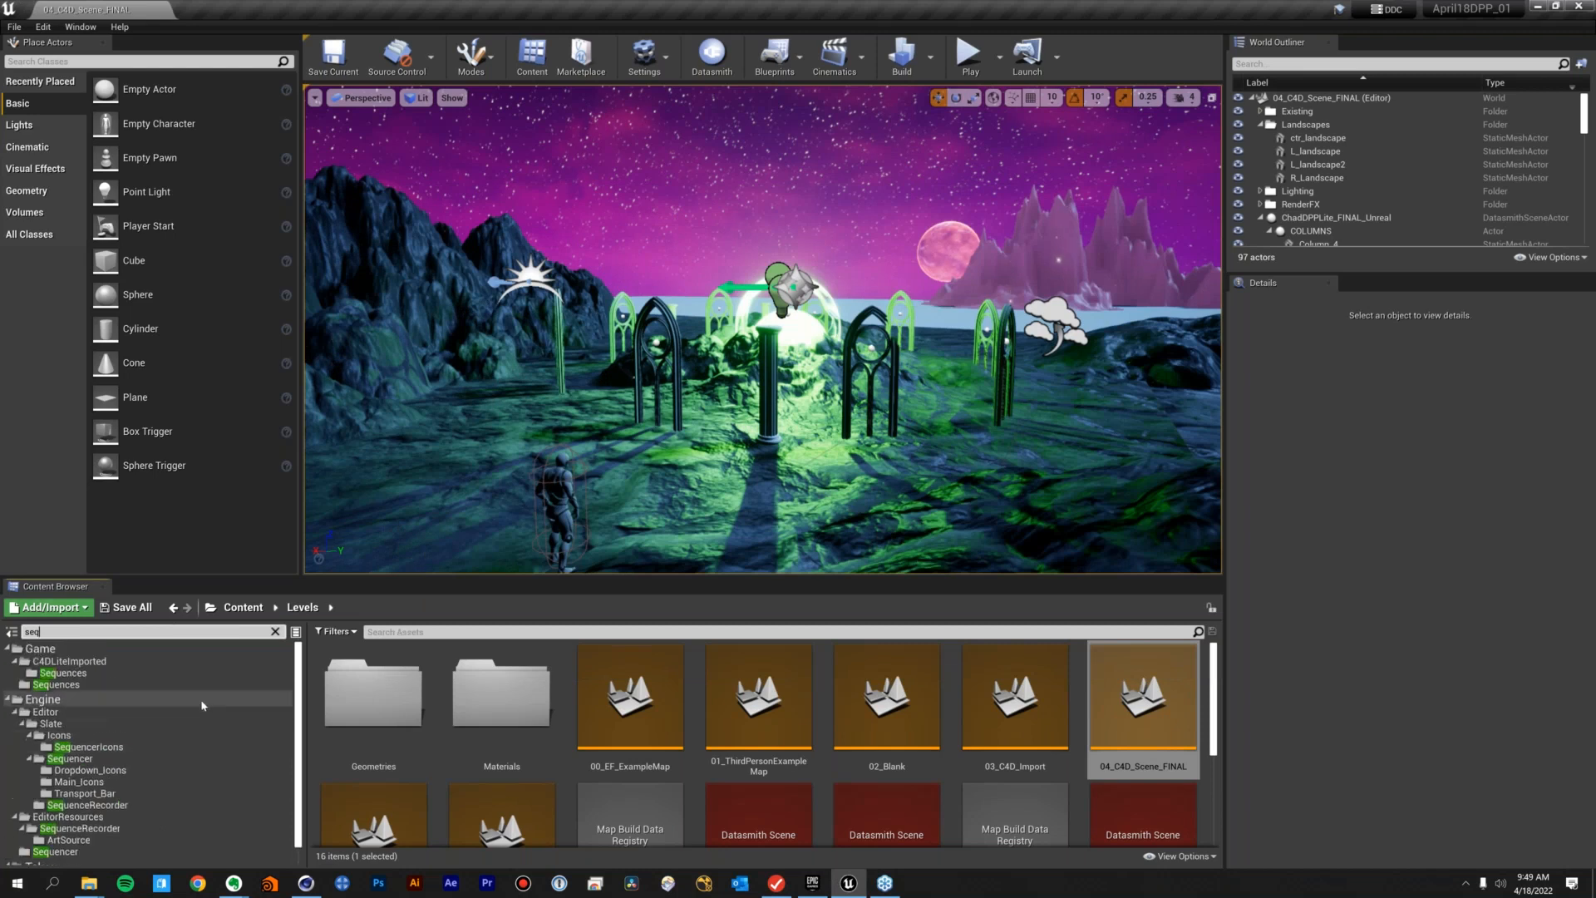
scroll(202, 705, "down", 1)
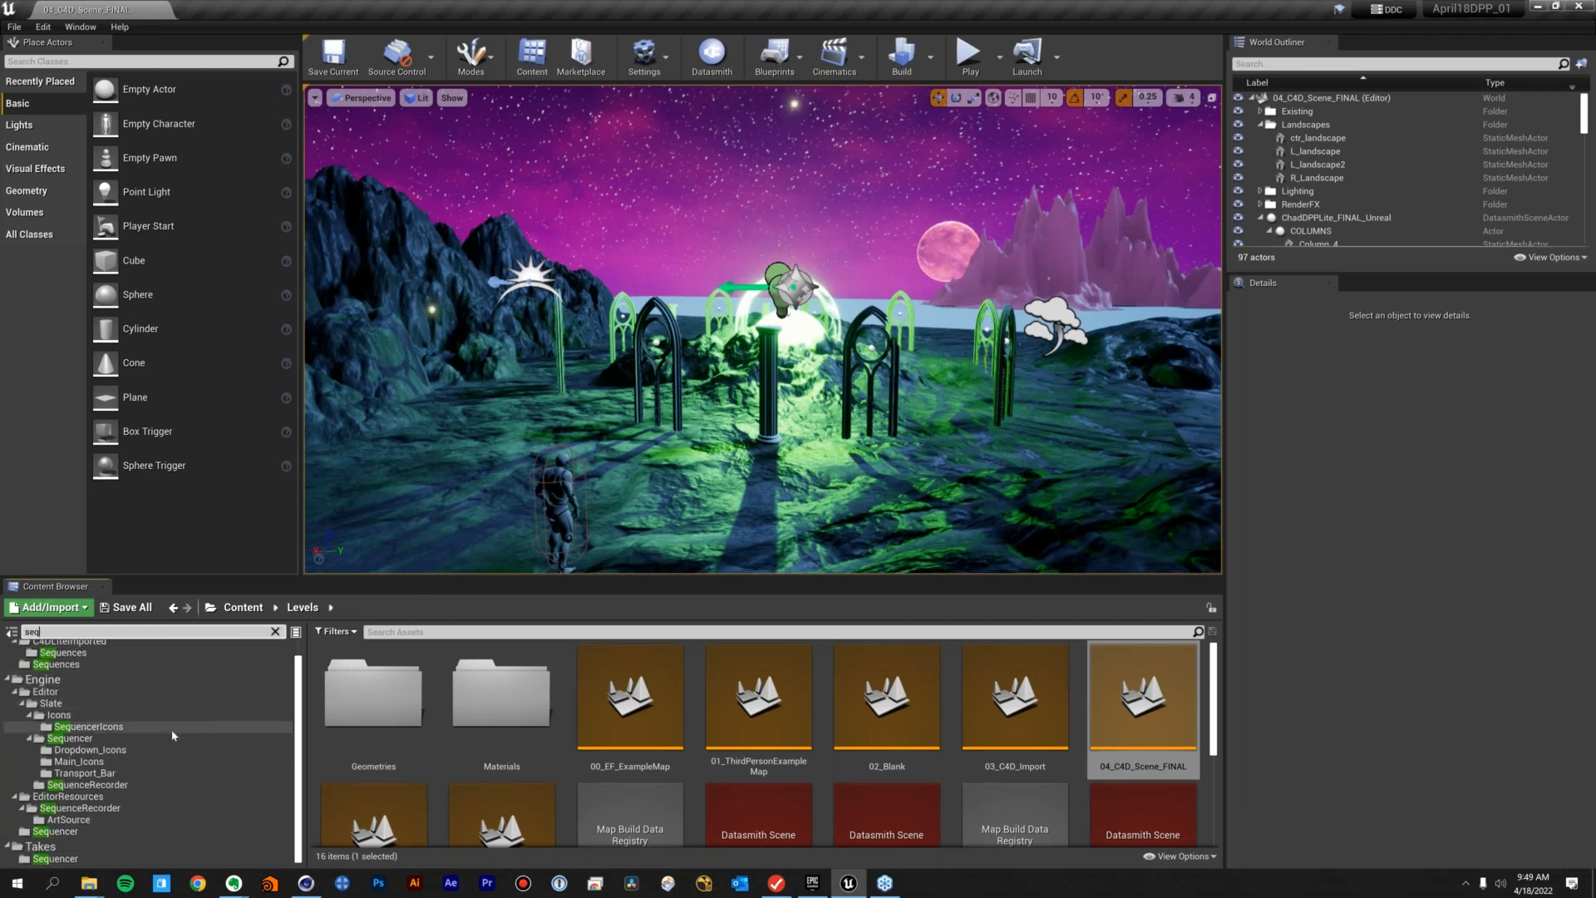
left_click(275, 632)
left_click(83, 712)
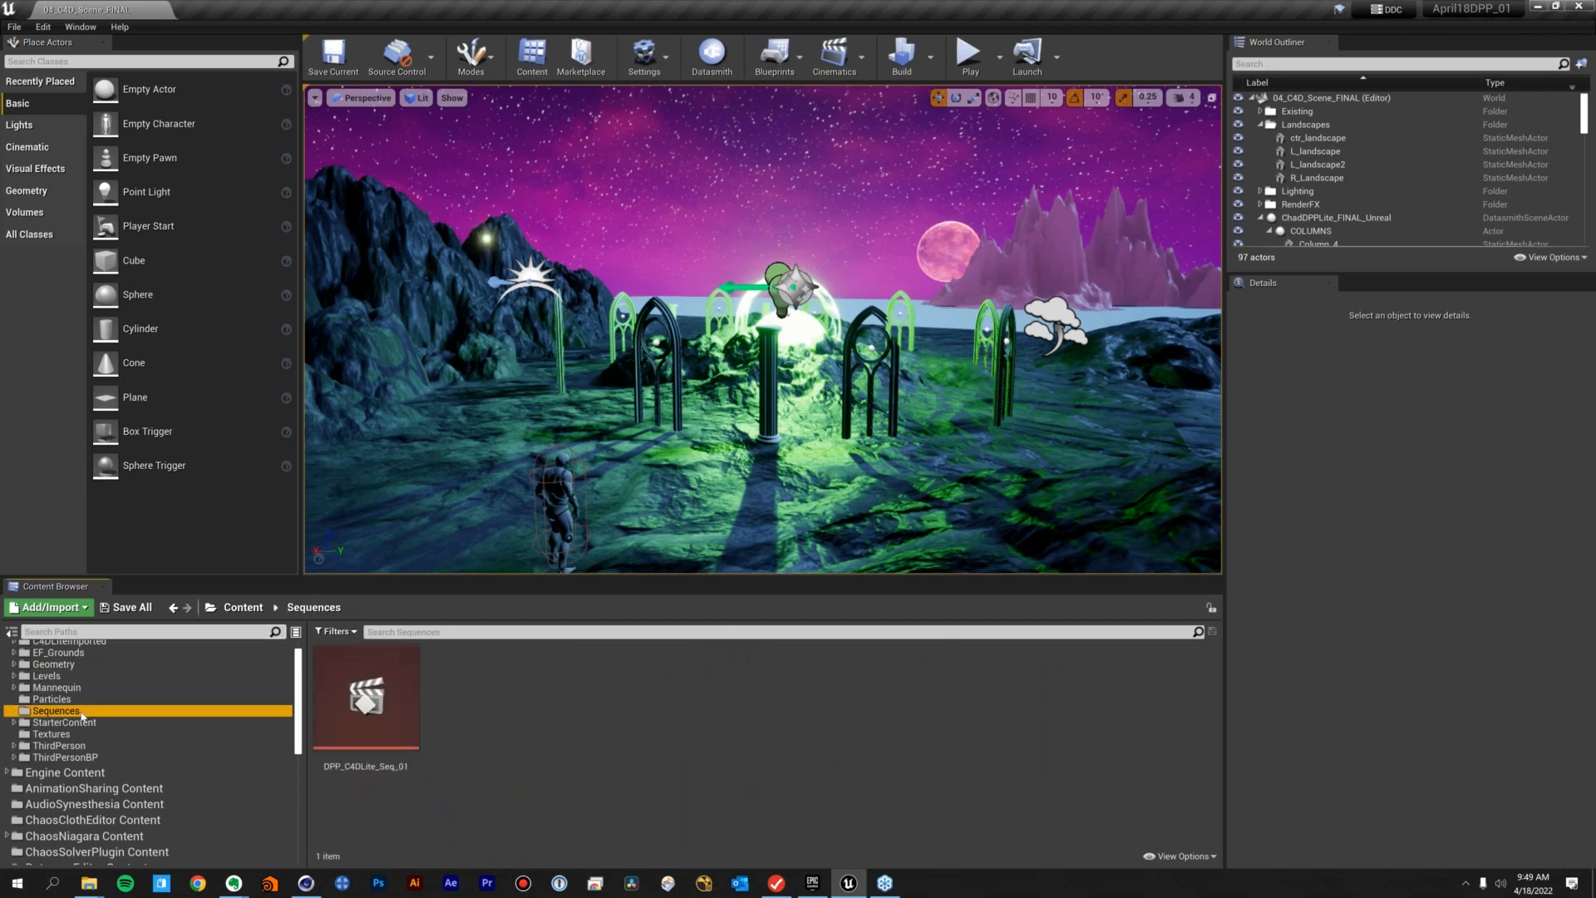
double_click(366, 699)
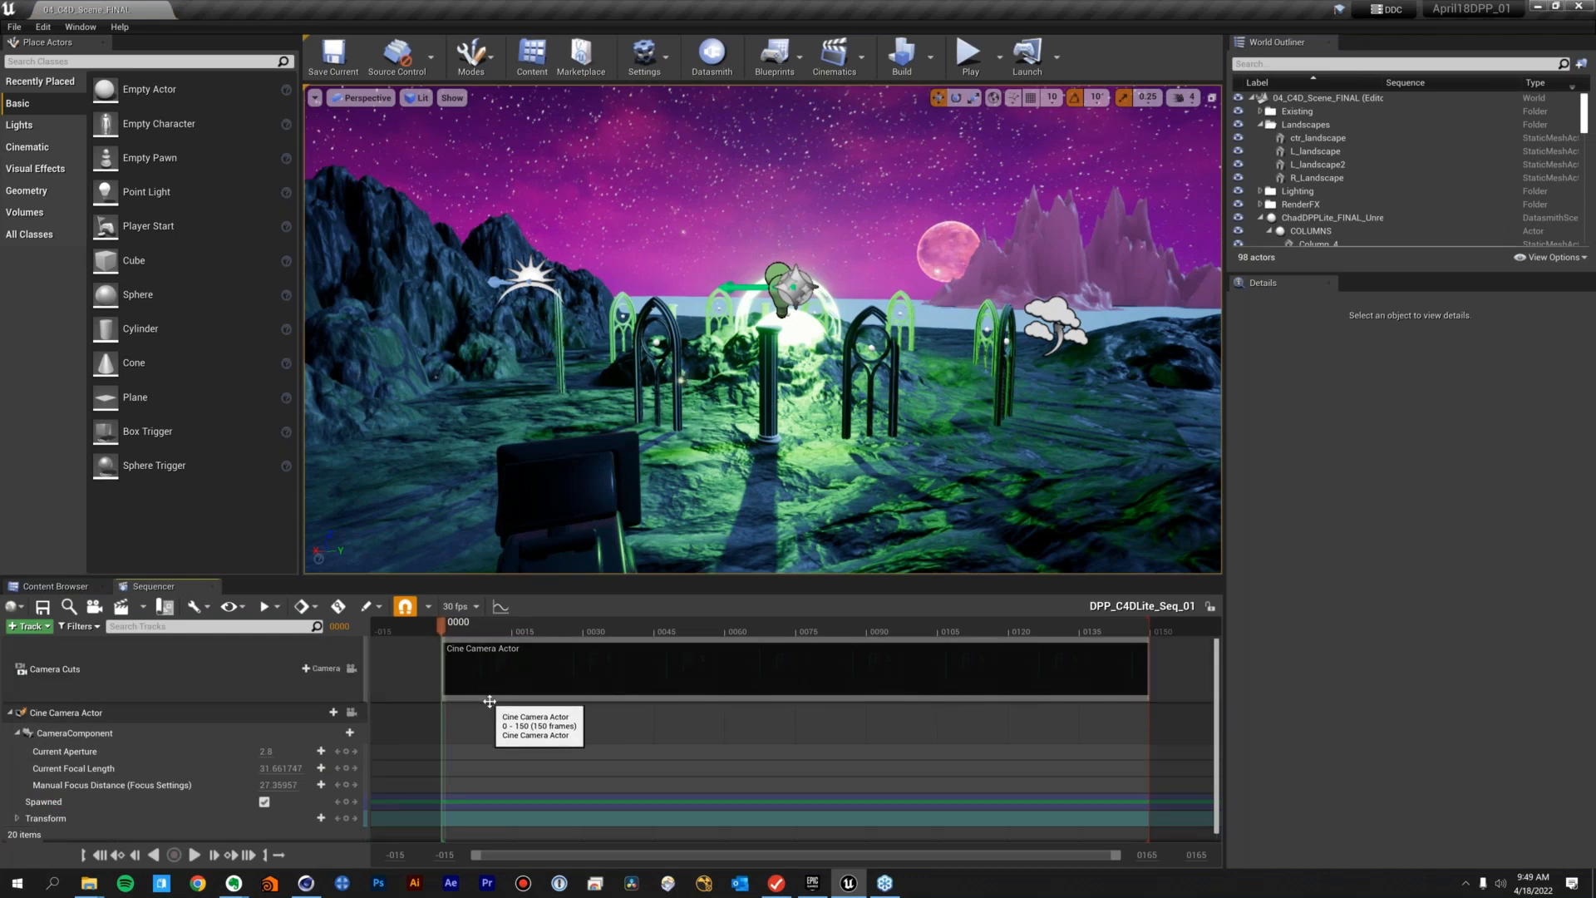
Select the Cine Camera Actor track to preview its shot and check the sequence's display rate options without changing them
left_click(244, 720)
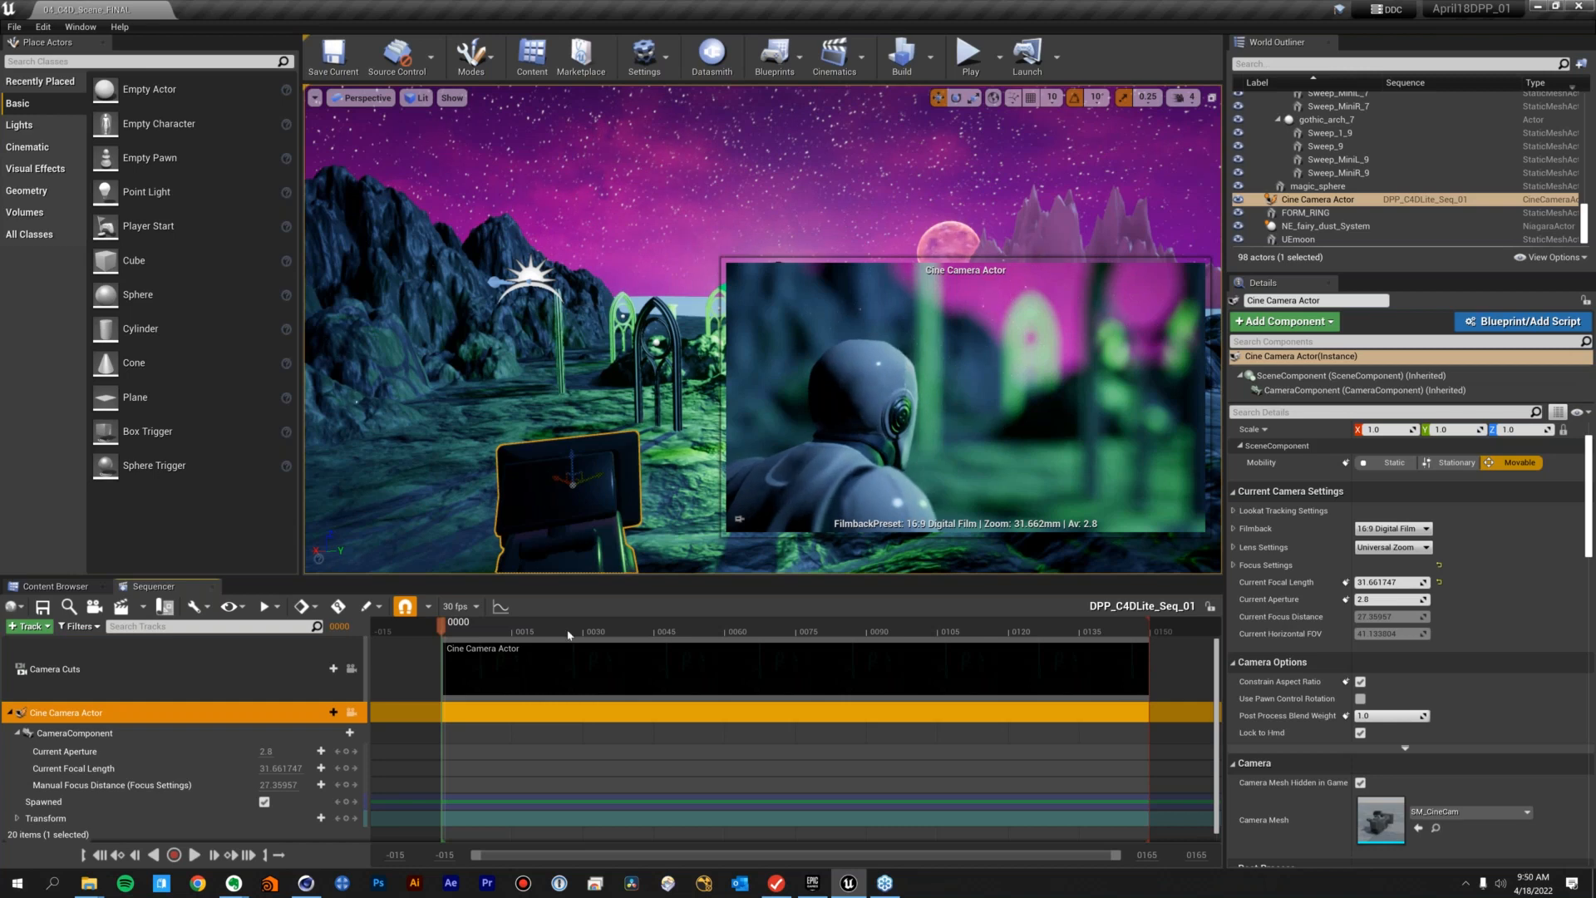
left_click(461, 607)
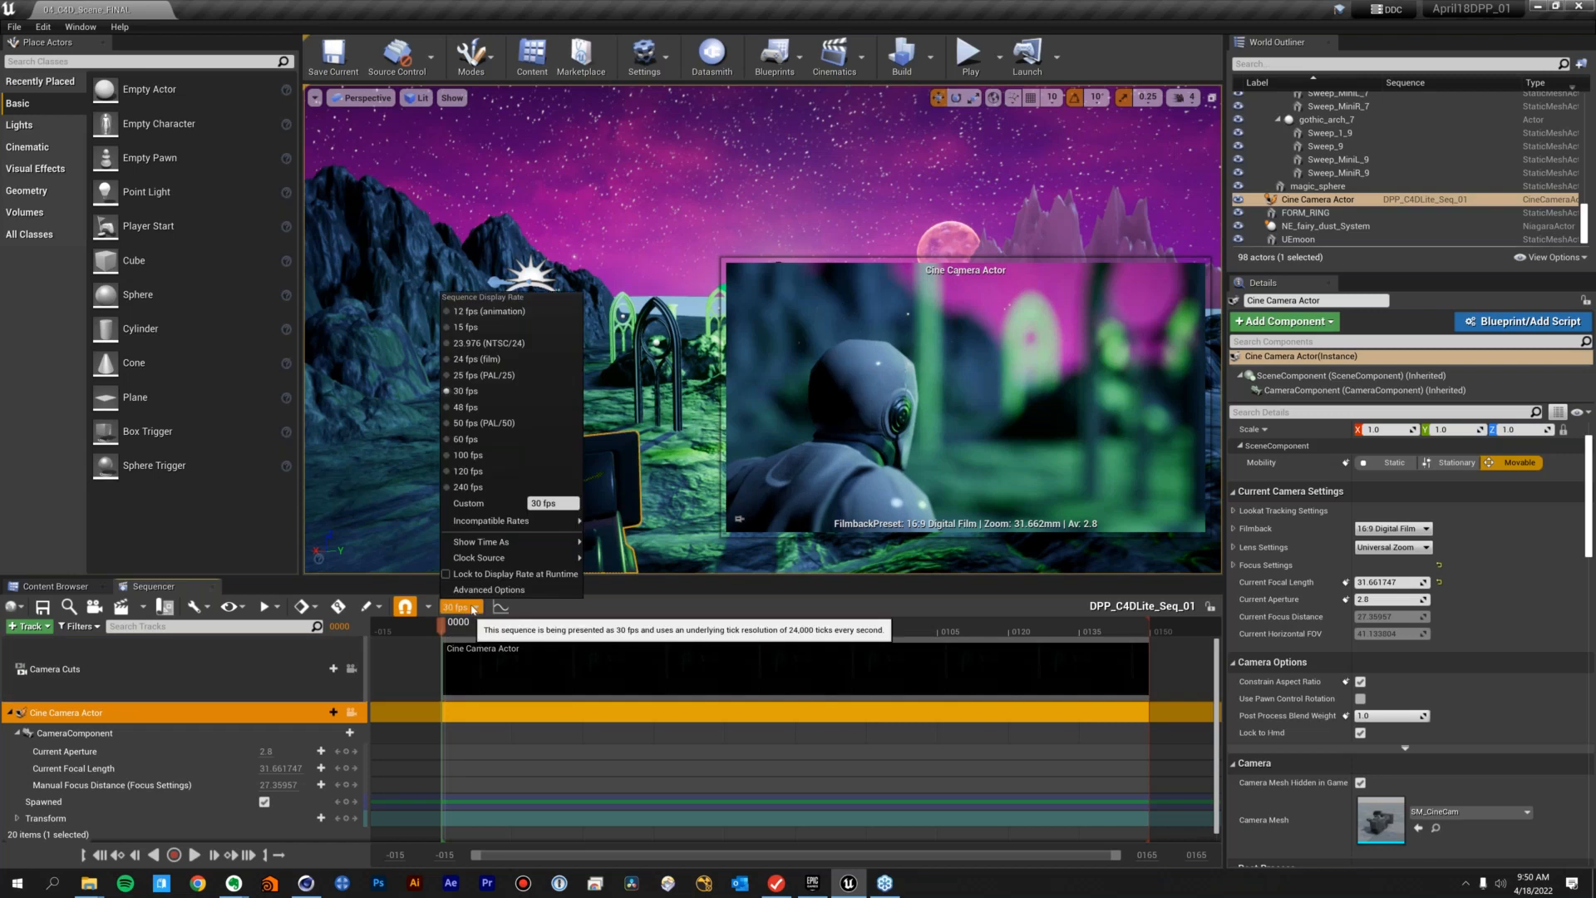
left_click(569, 608)
left_click(502, 608)
left_click(642, 627)
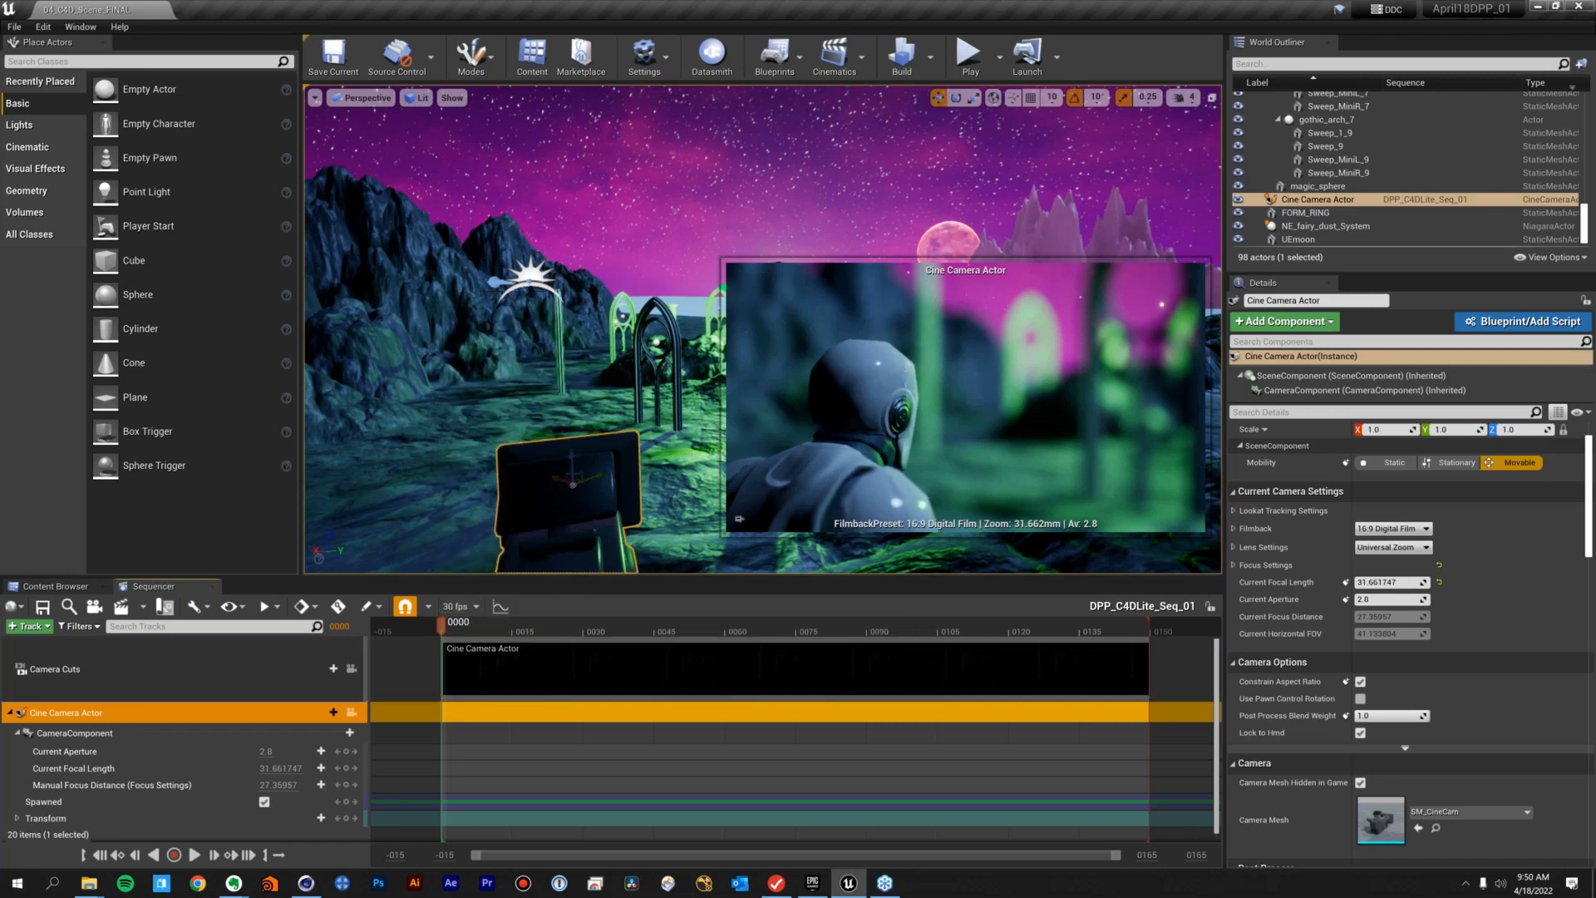
Collapse the Landscapes folder and the ChadDPPLite_FINAL_Unreal scene hierarchy in the World Outliner
scroll(1385, 214, "up", 5)
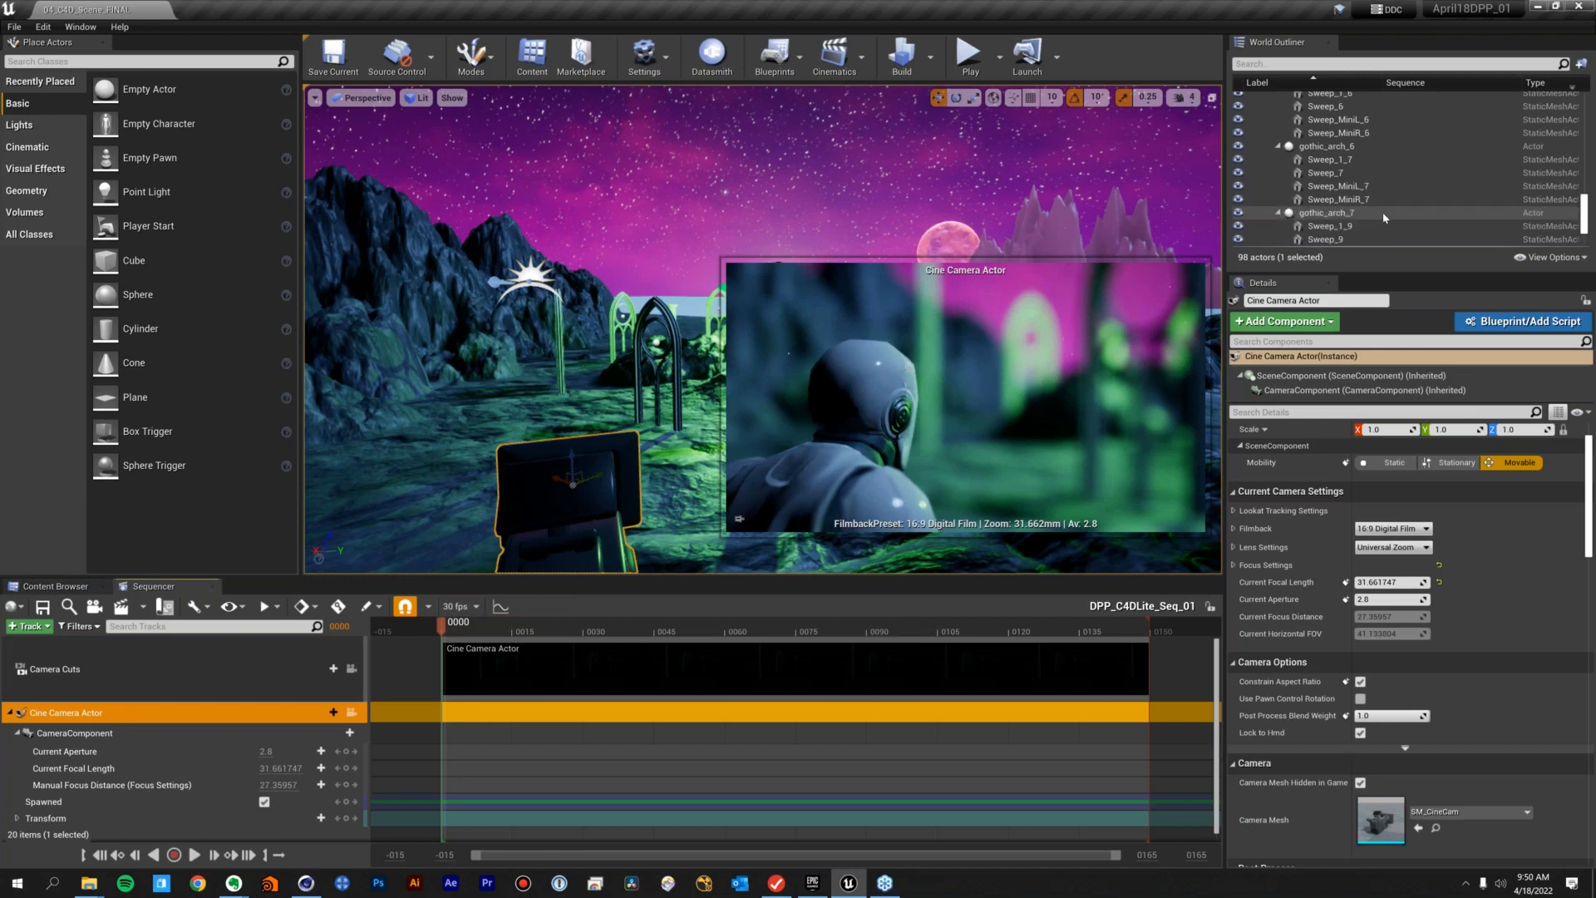
scroll(1385, 214, "up", 6)
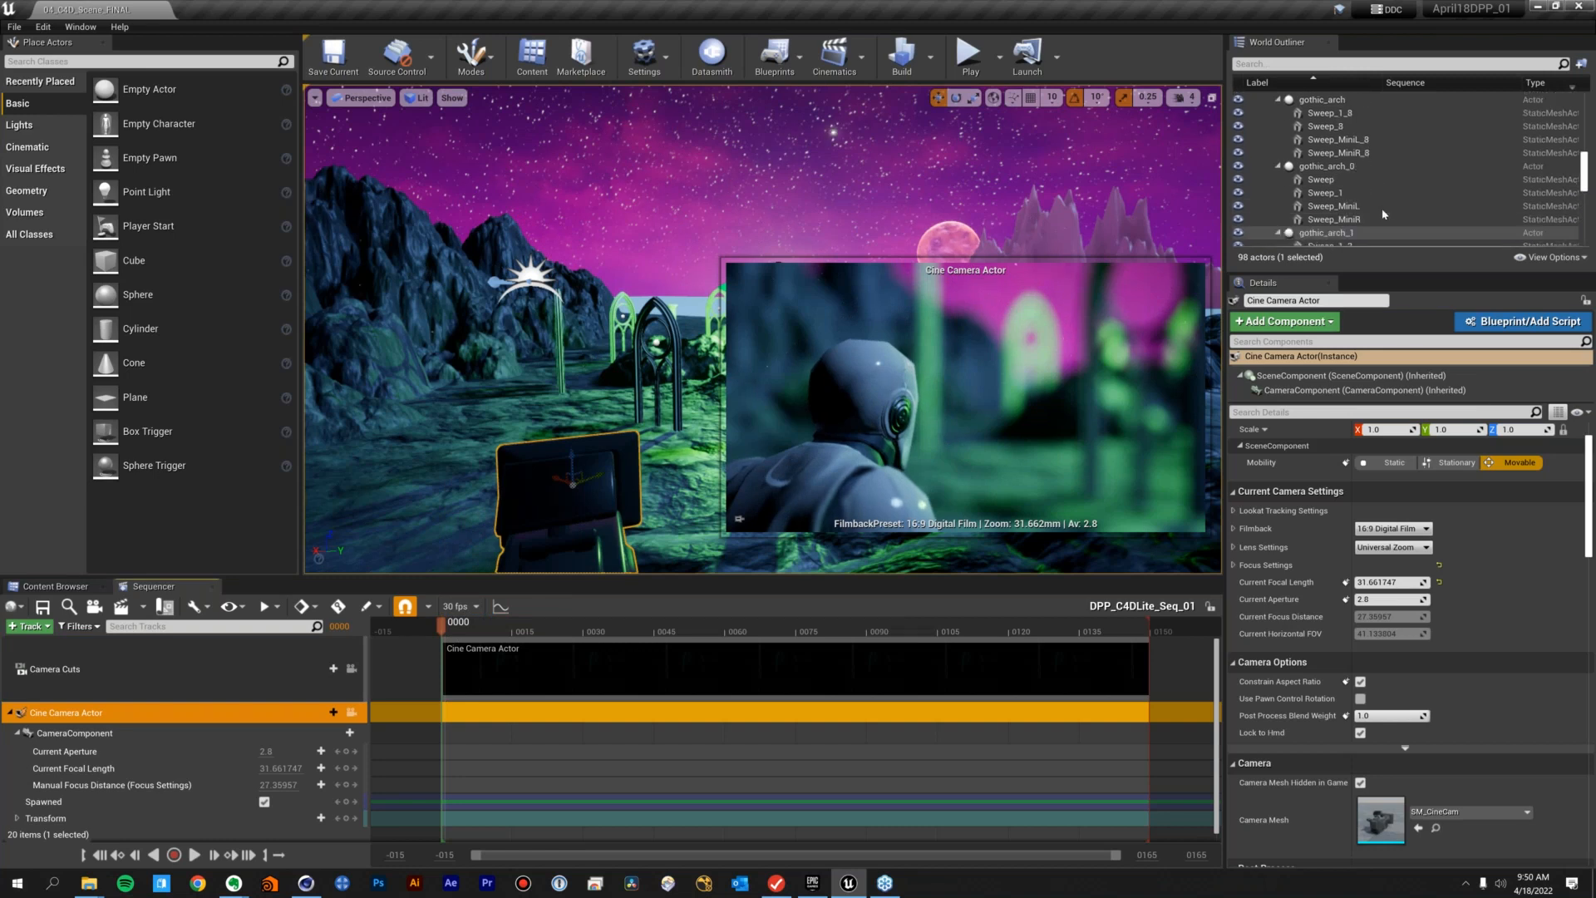
scroll(1385, 215, "up", 8)
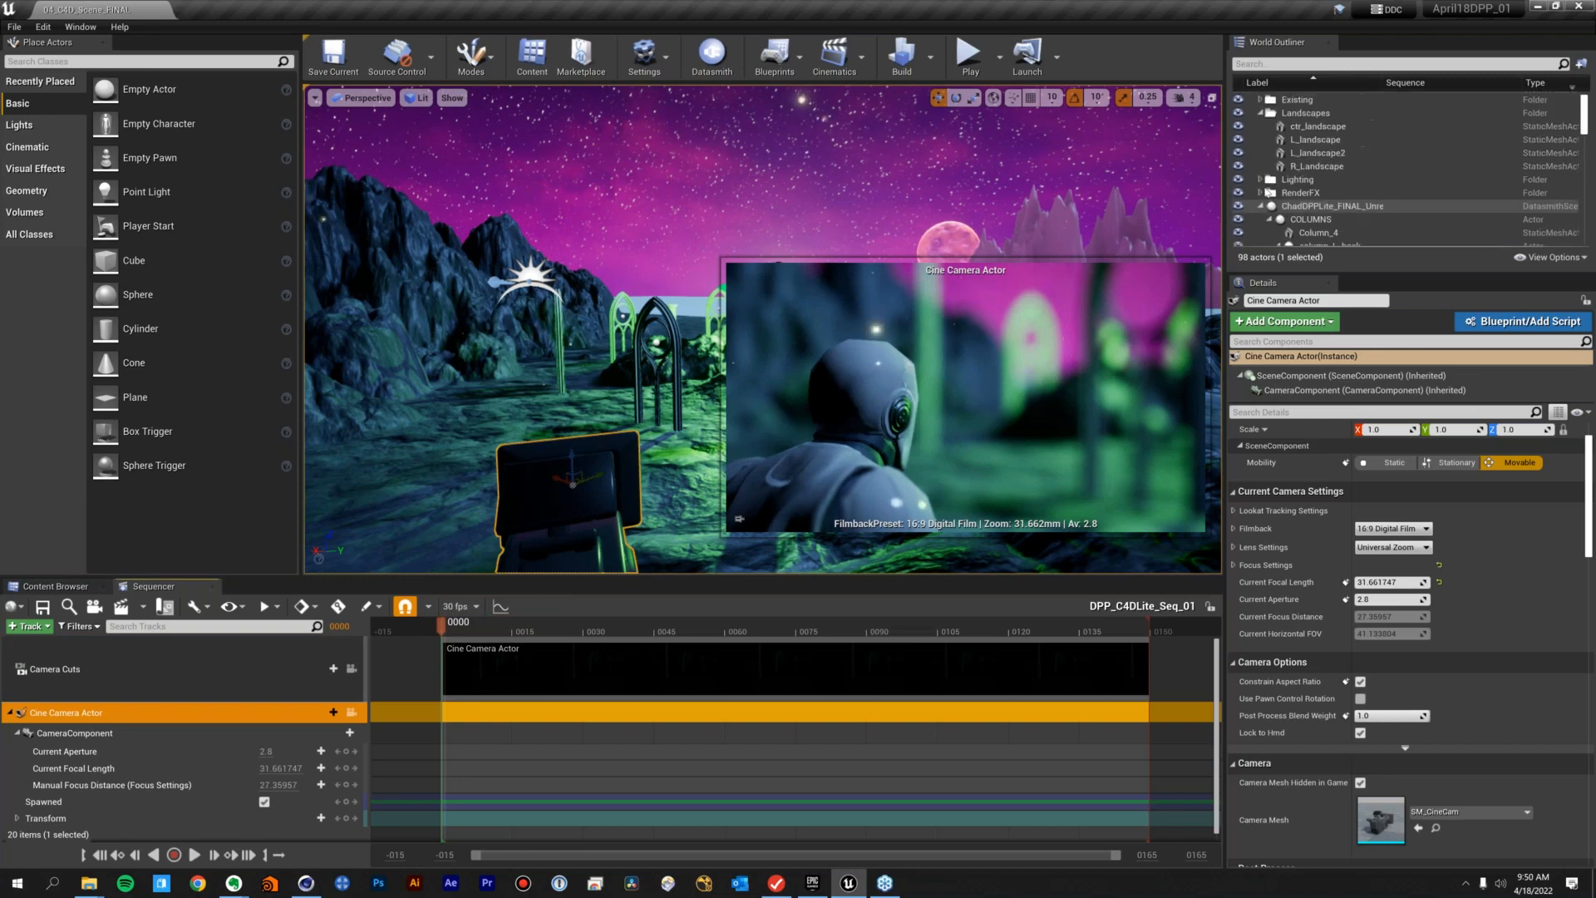
left_click(1261, 113)
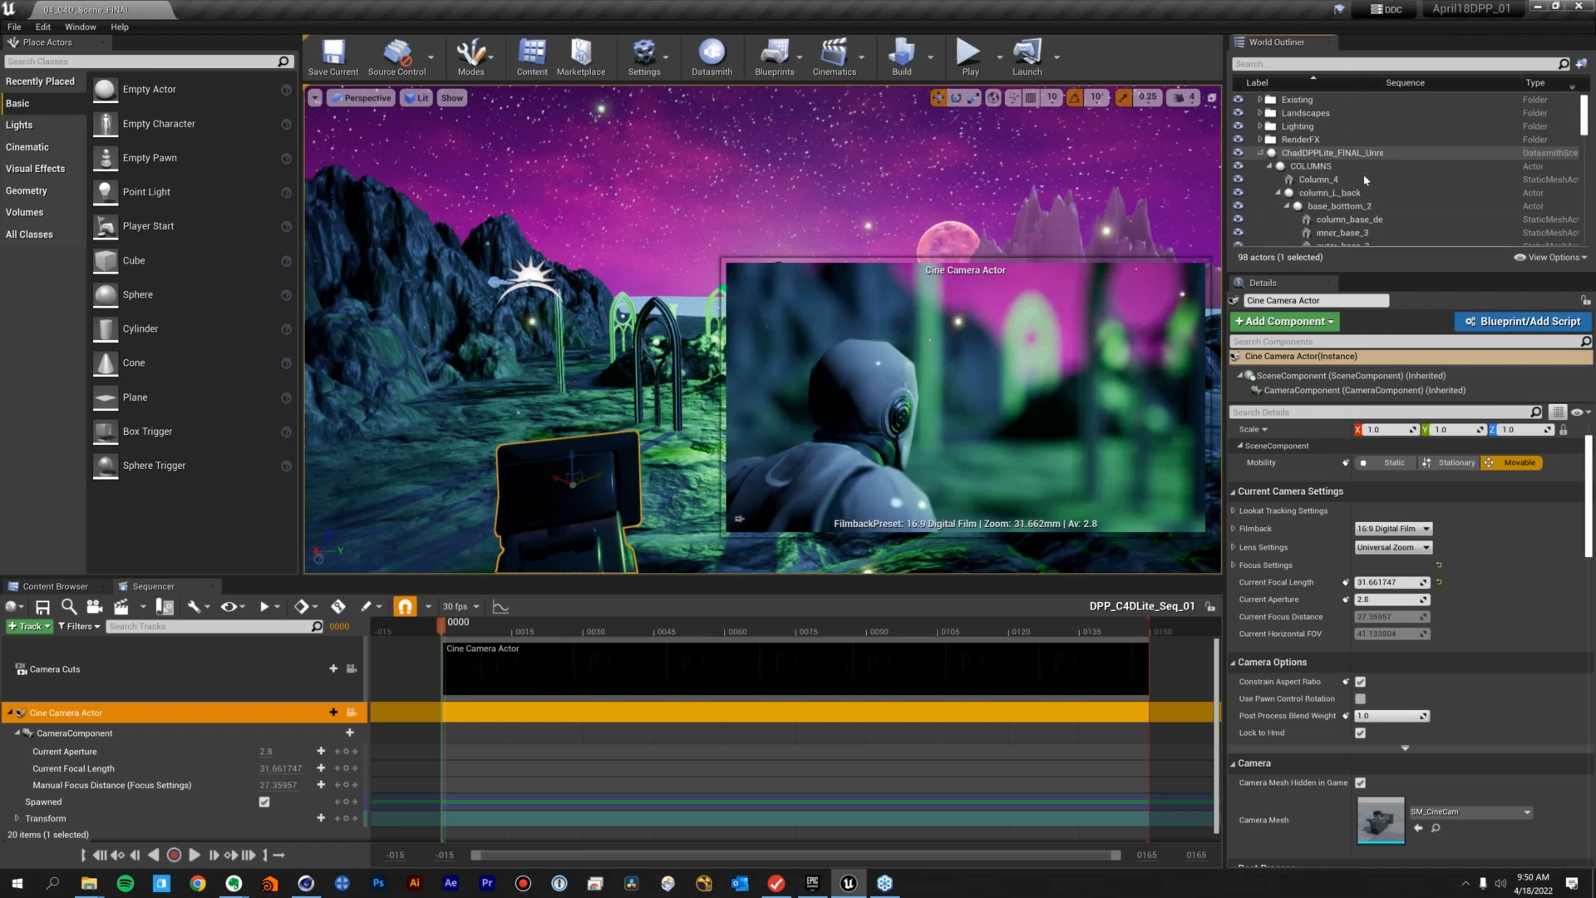
left_click(1261, 152)
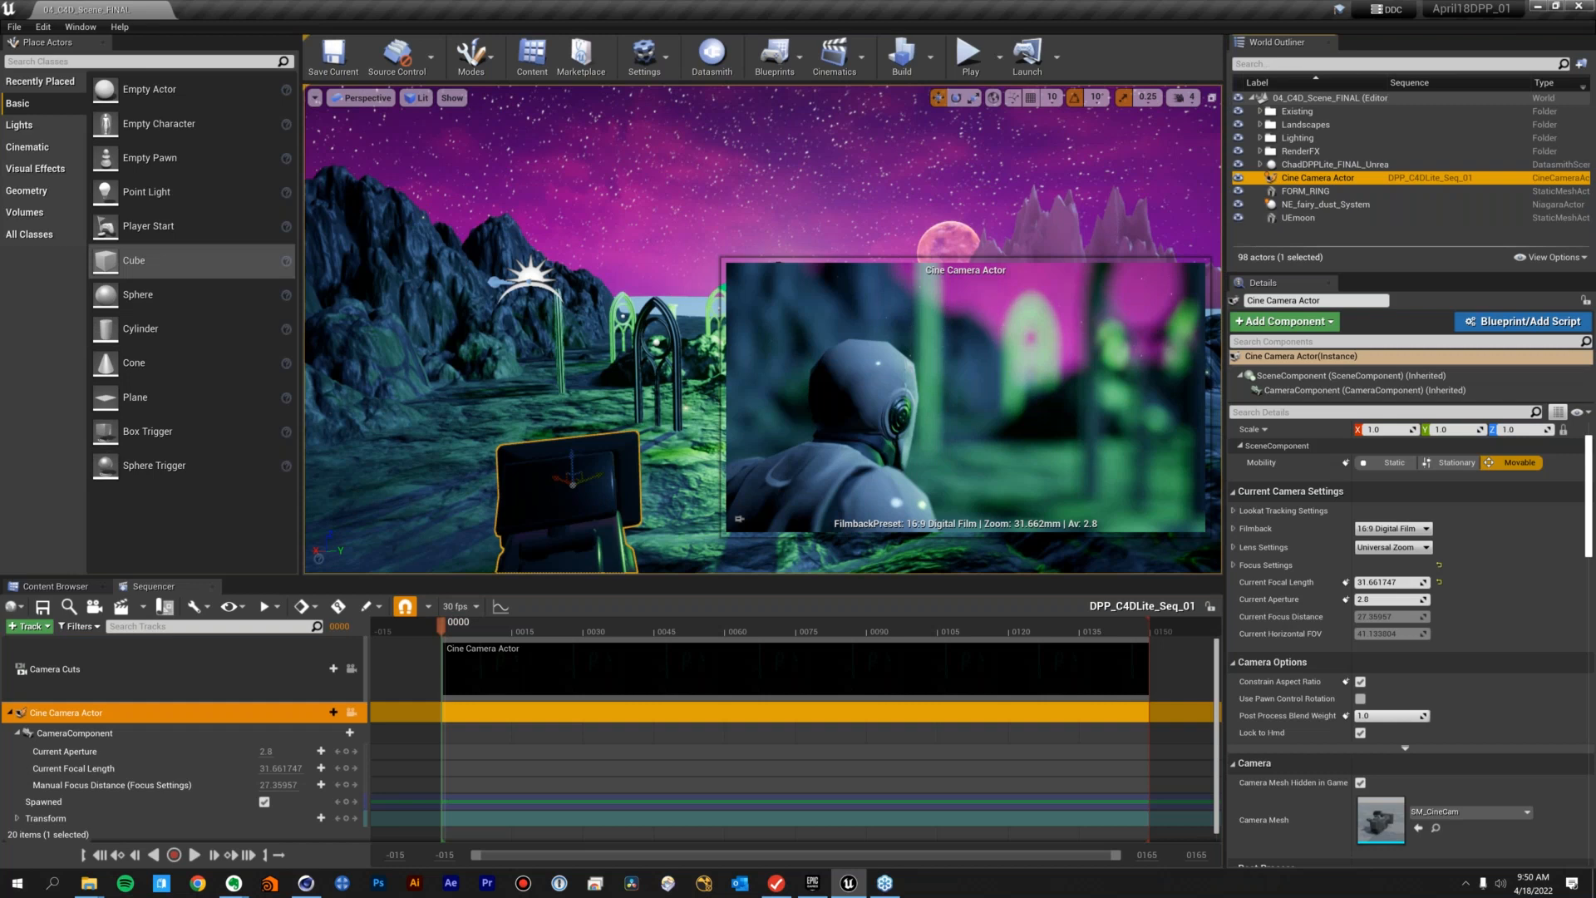
Search the placeable actors for "post" to find the post process volume
left_click(47, 82)
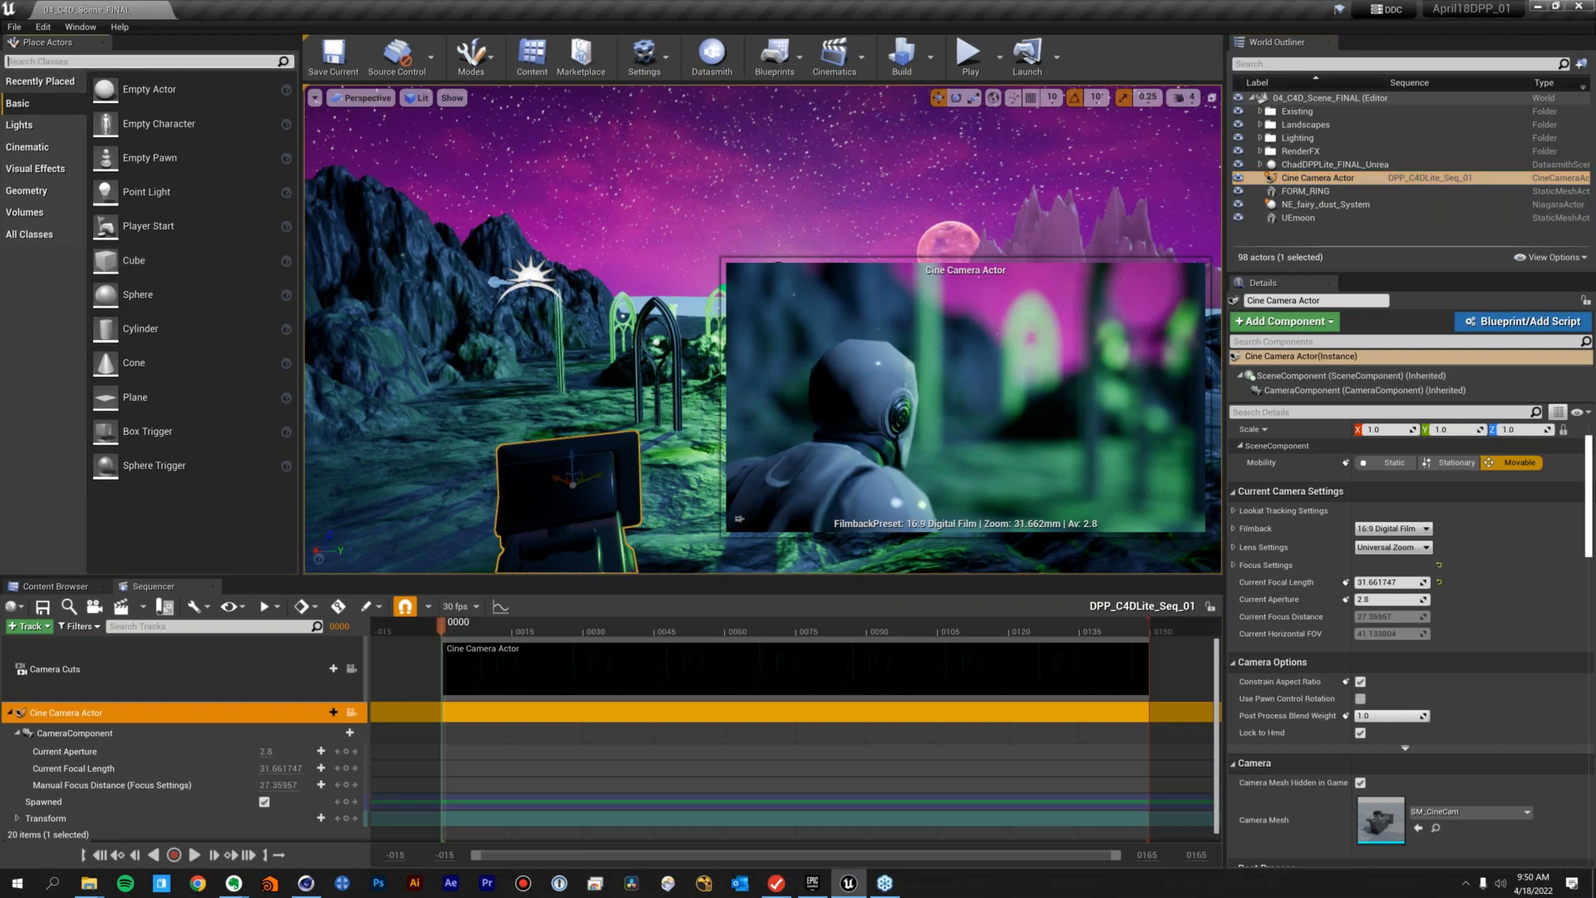
type("post")
key("BackSpace")
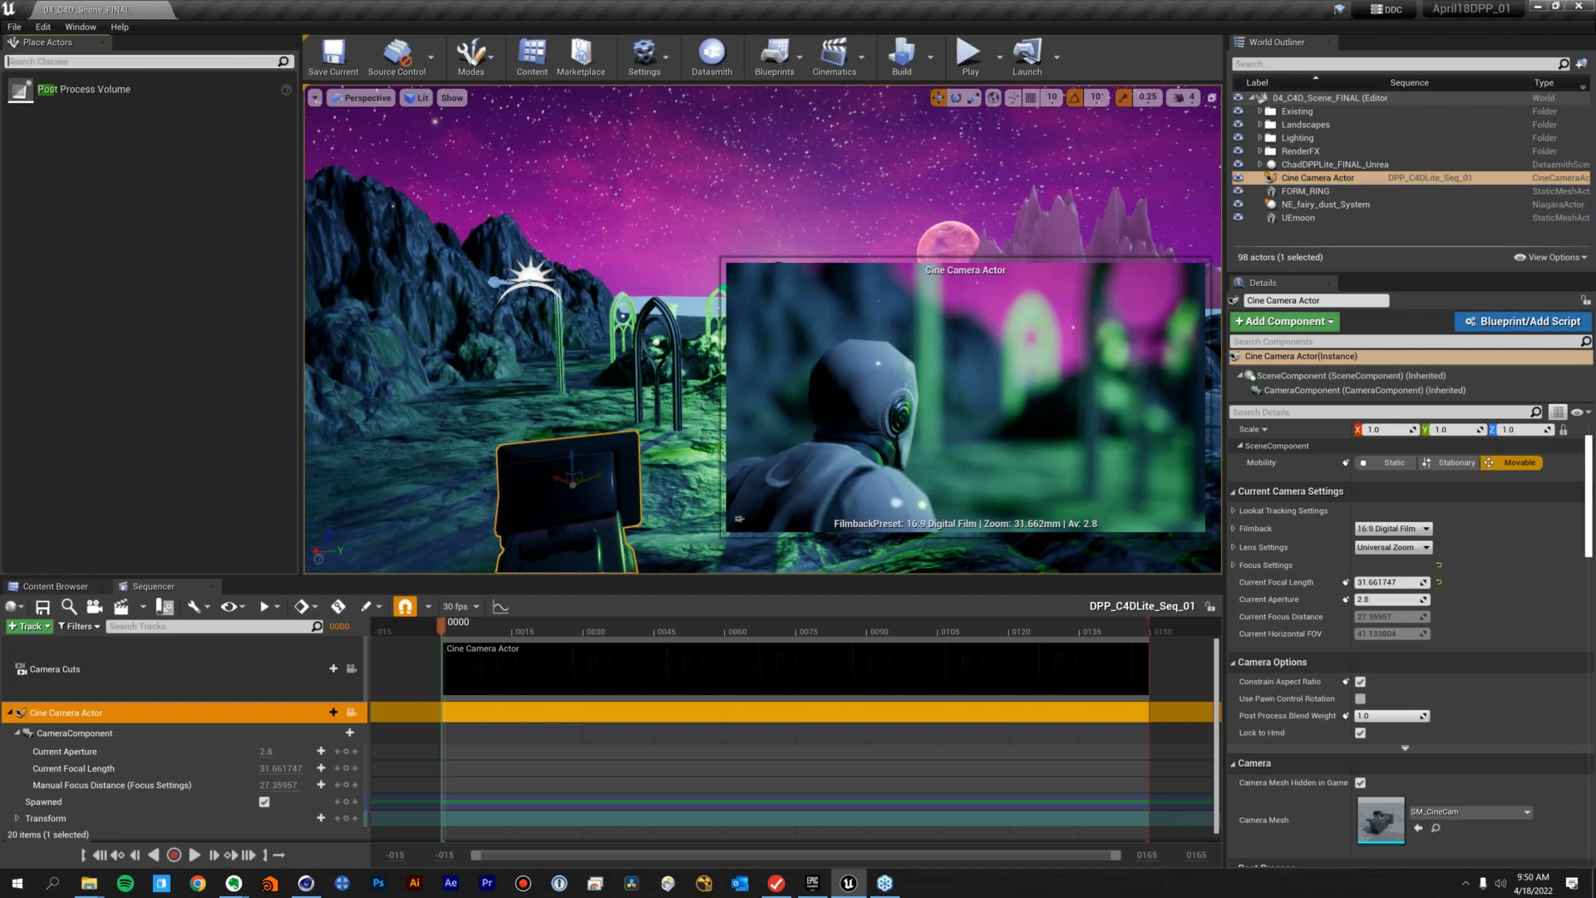
type("t")
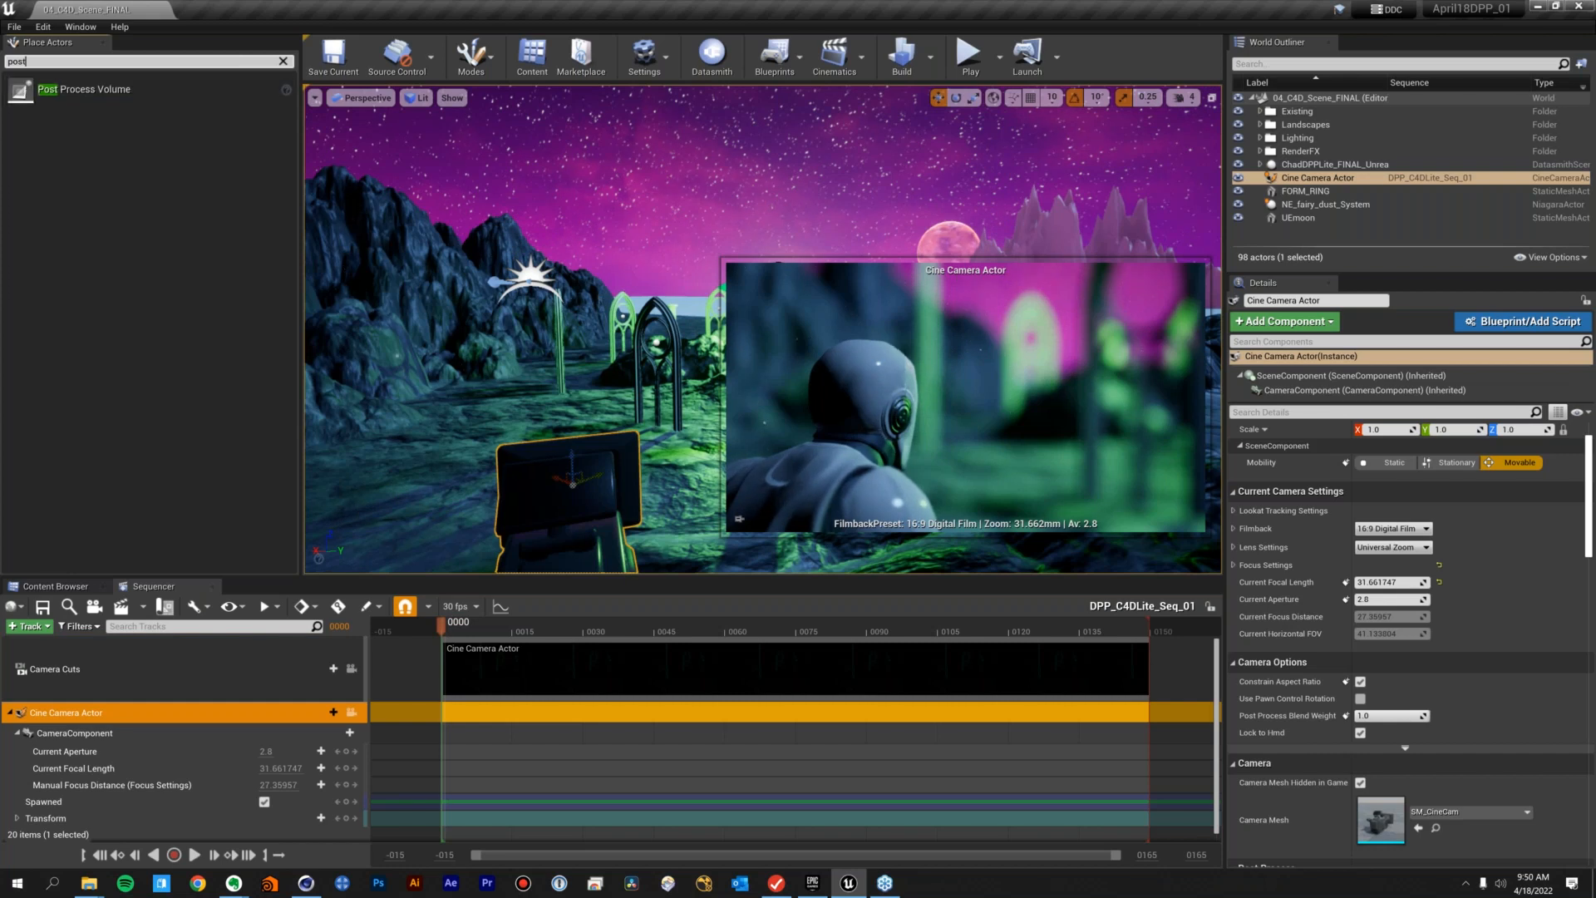
Search the placeable actors for "magic" and place a Magic Bullet Looks Volume in the level near the glowing force field
key("ctrl+a")
key("BackSpace")
type("magic")
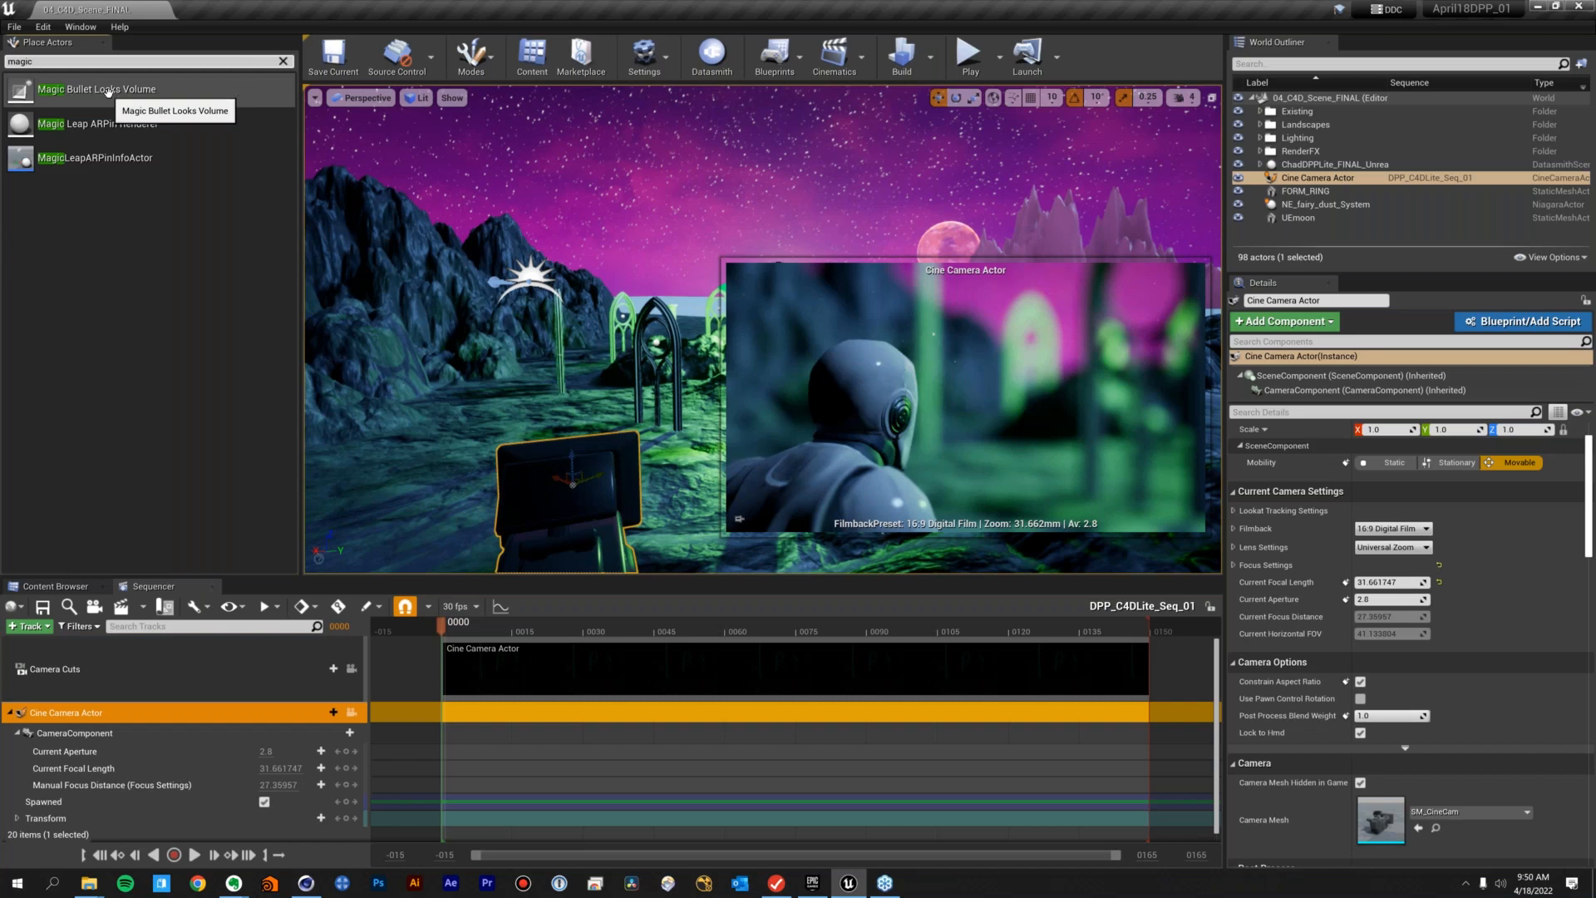
left_click_drag(108, 89, 803, 289)
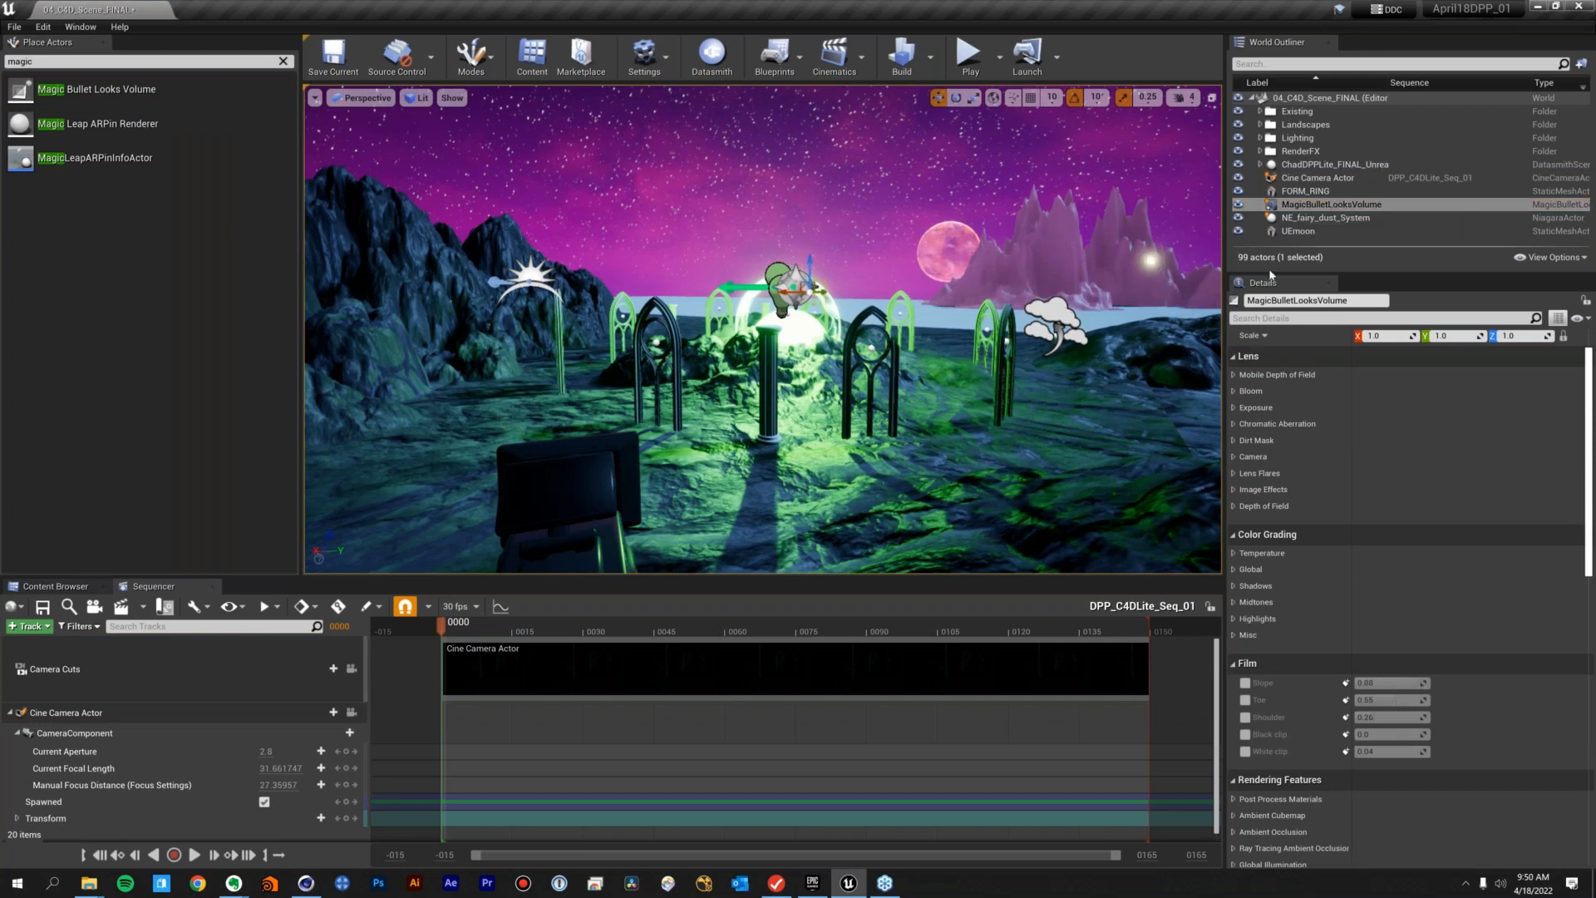
Open the Magic Bullet Looks editor from the details of the MagicBulletLooksVolume actor
left_click(1330, 205)
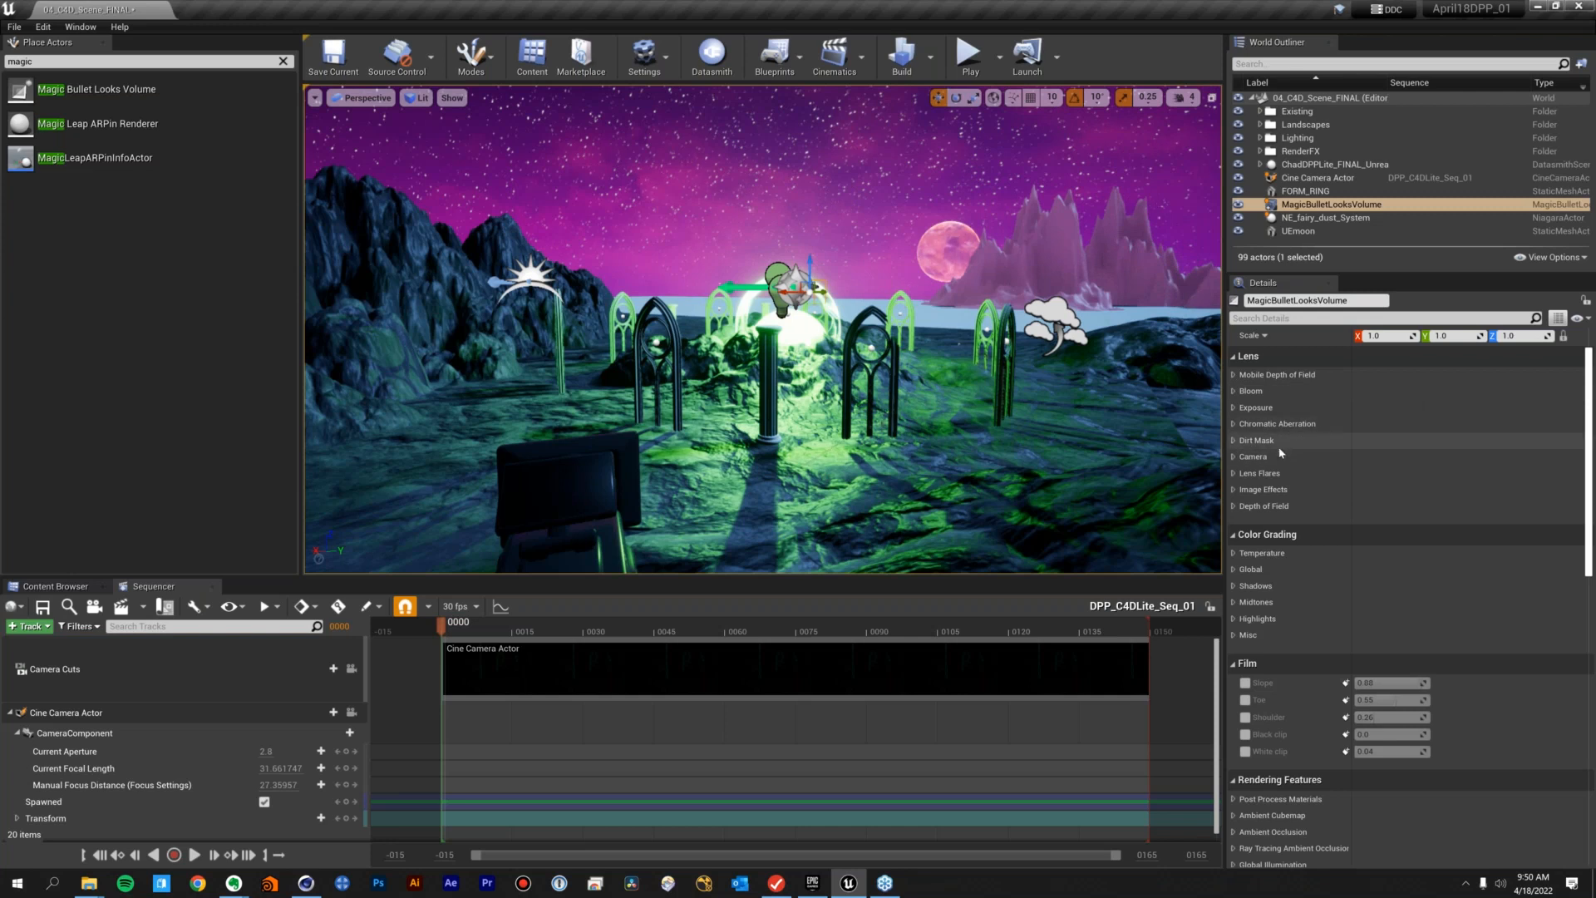
scroll(1322, 466, "down", 3)
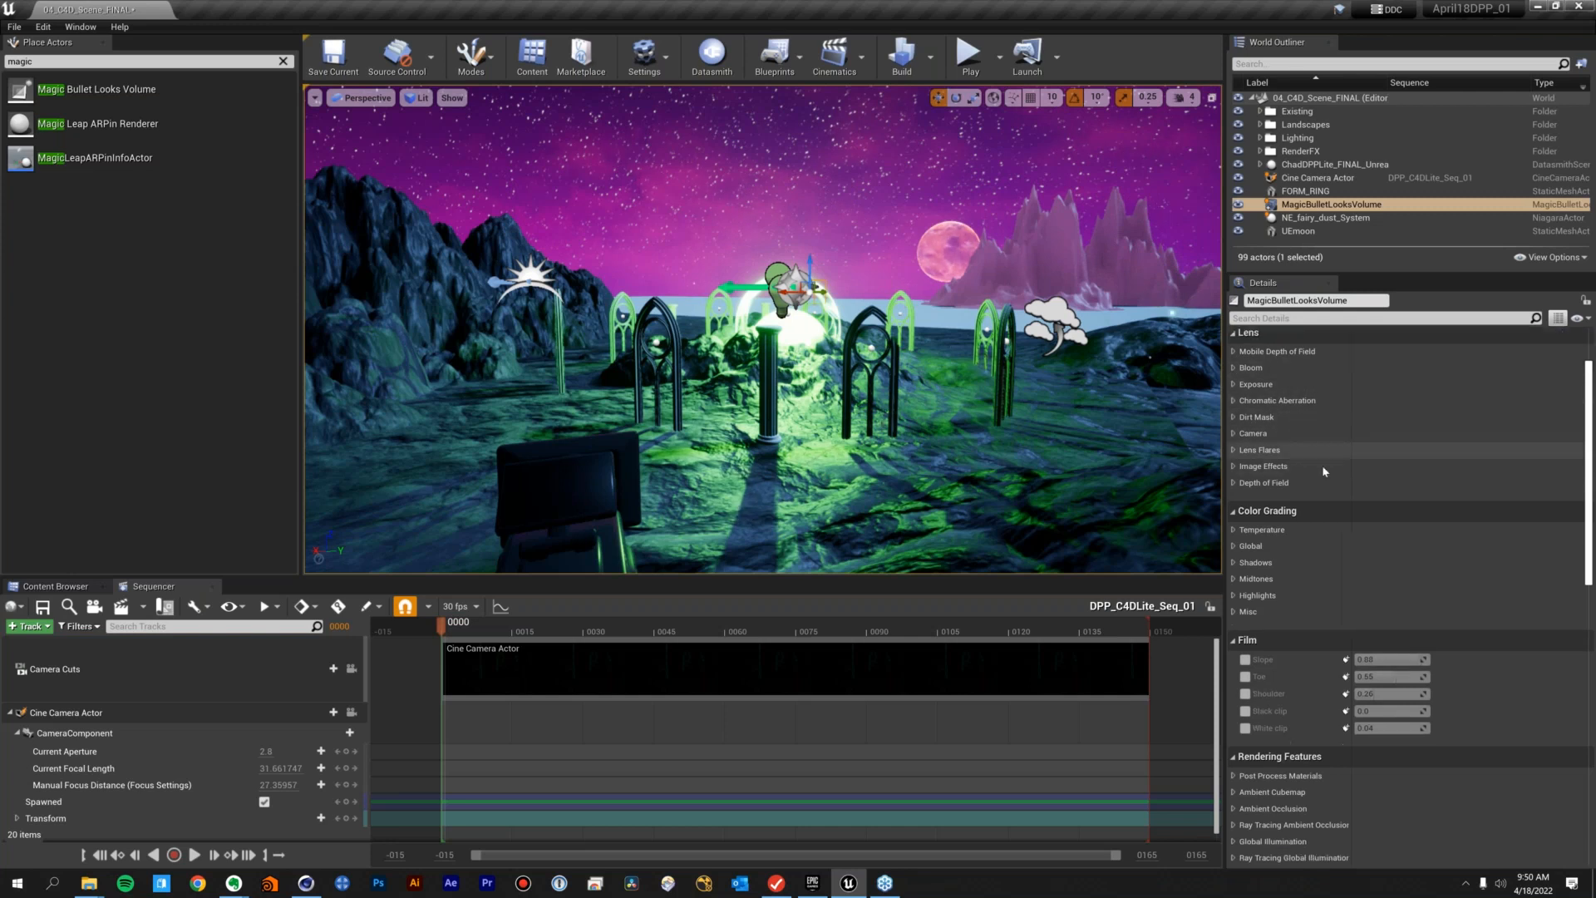
scroll(1332, 470, "down", 5)
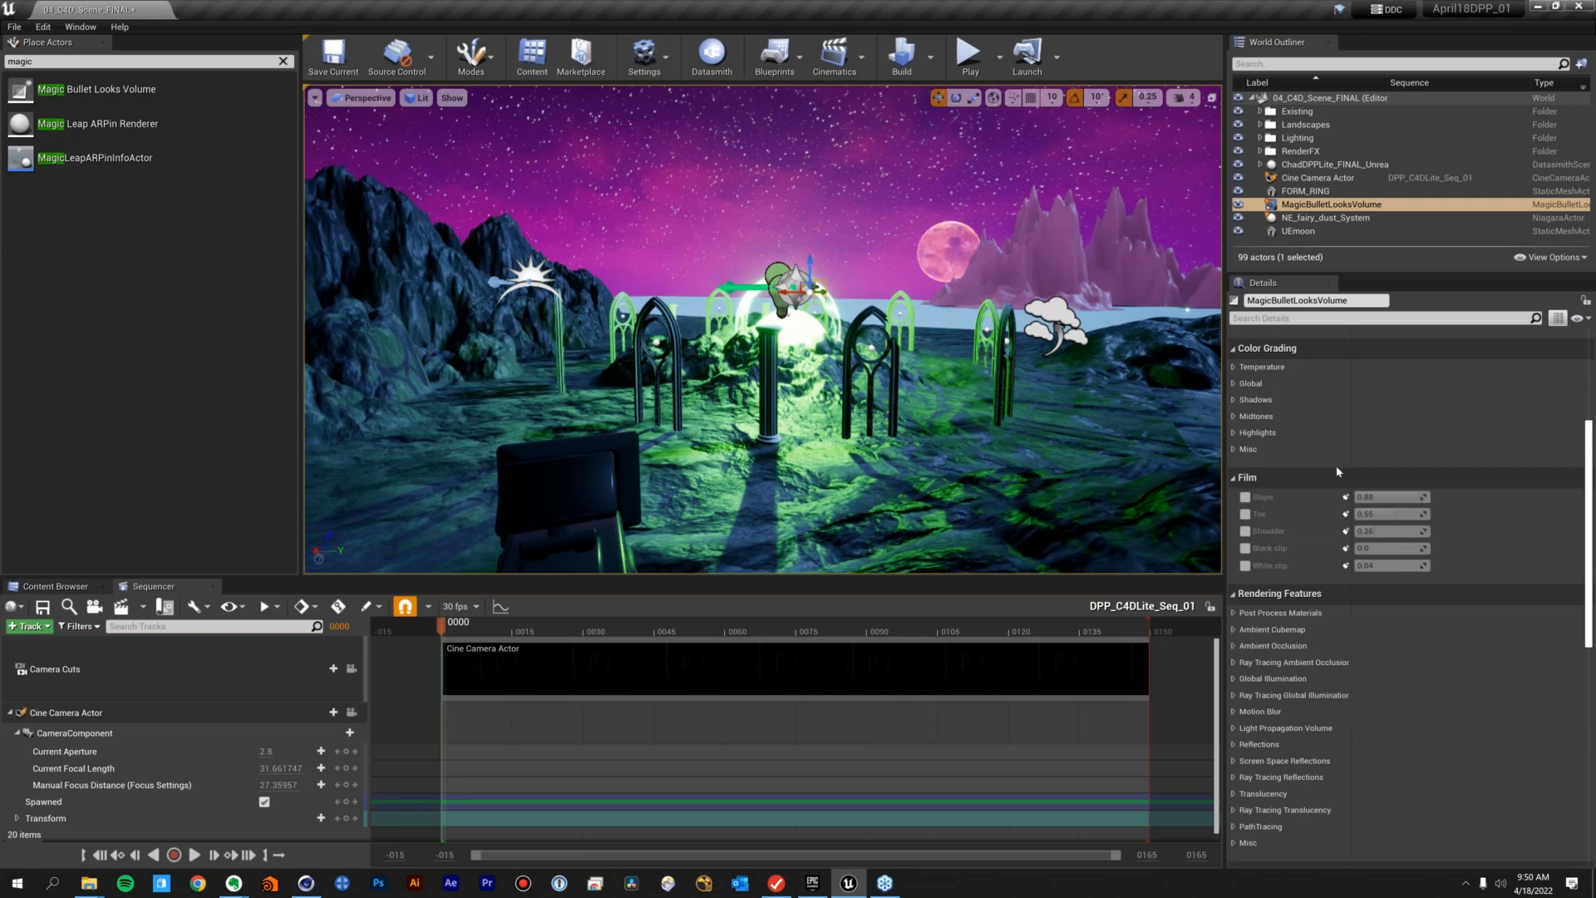
scroll(1338, 472, "down", 13)
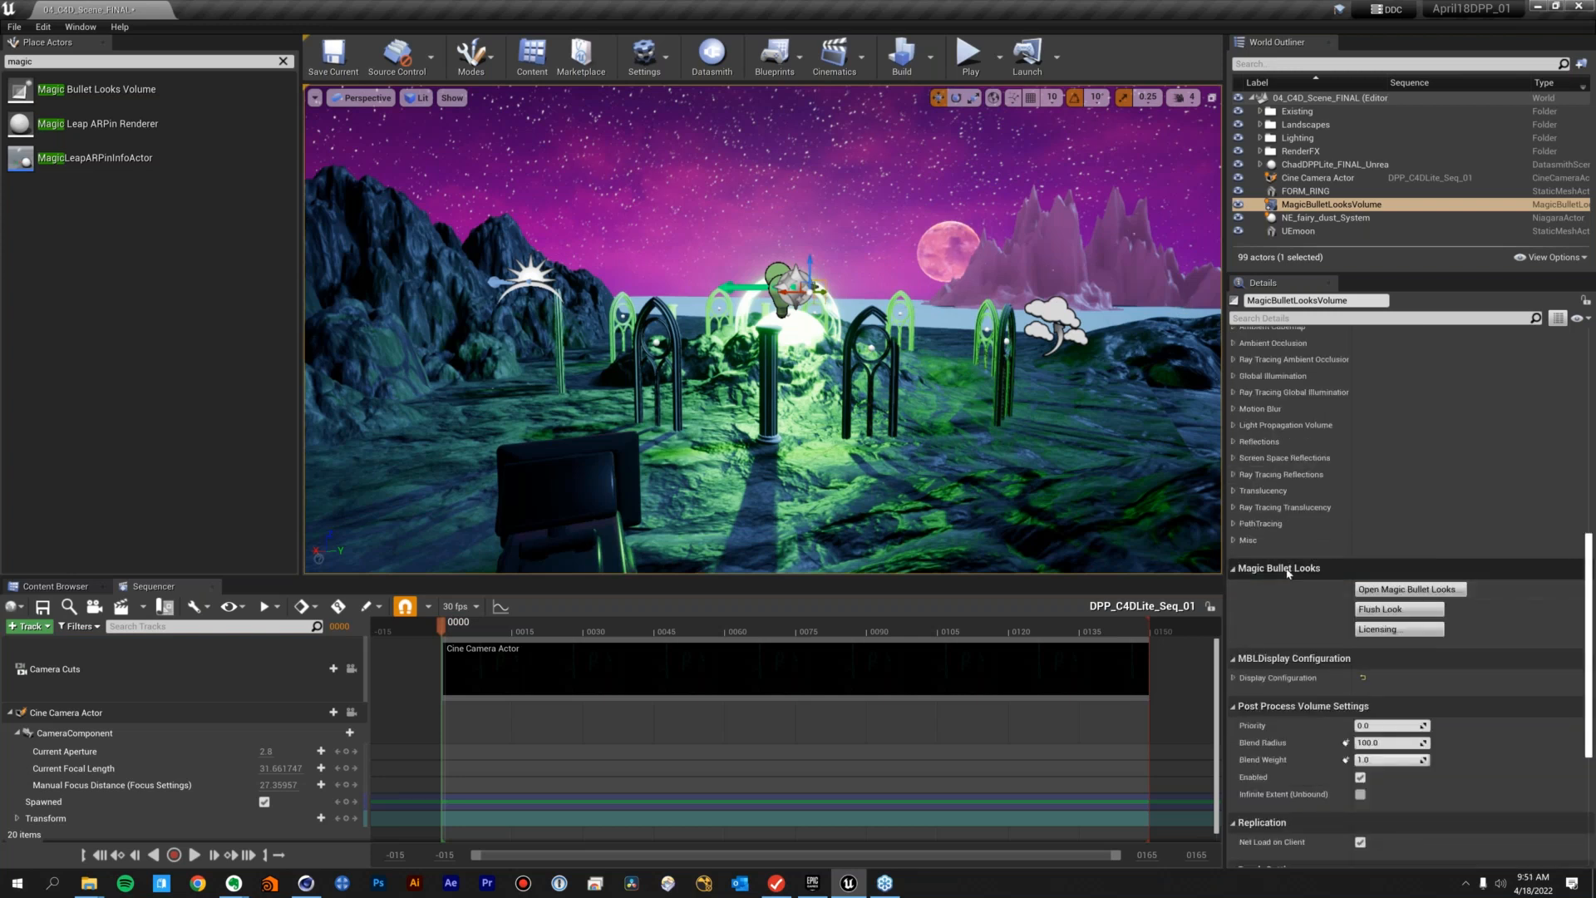
left_click(1391, 591)
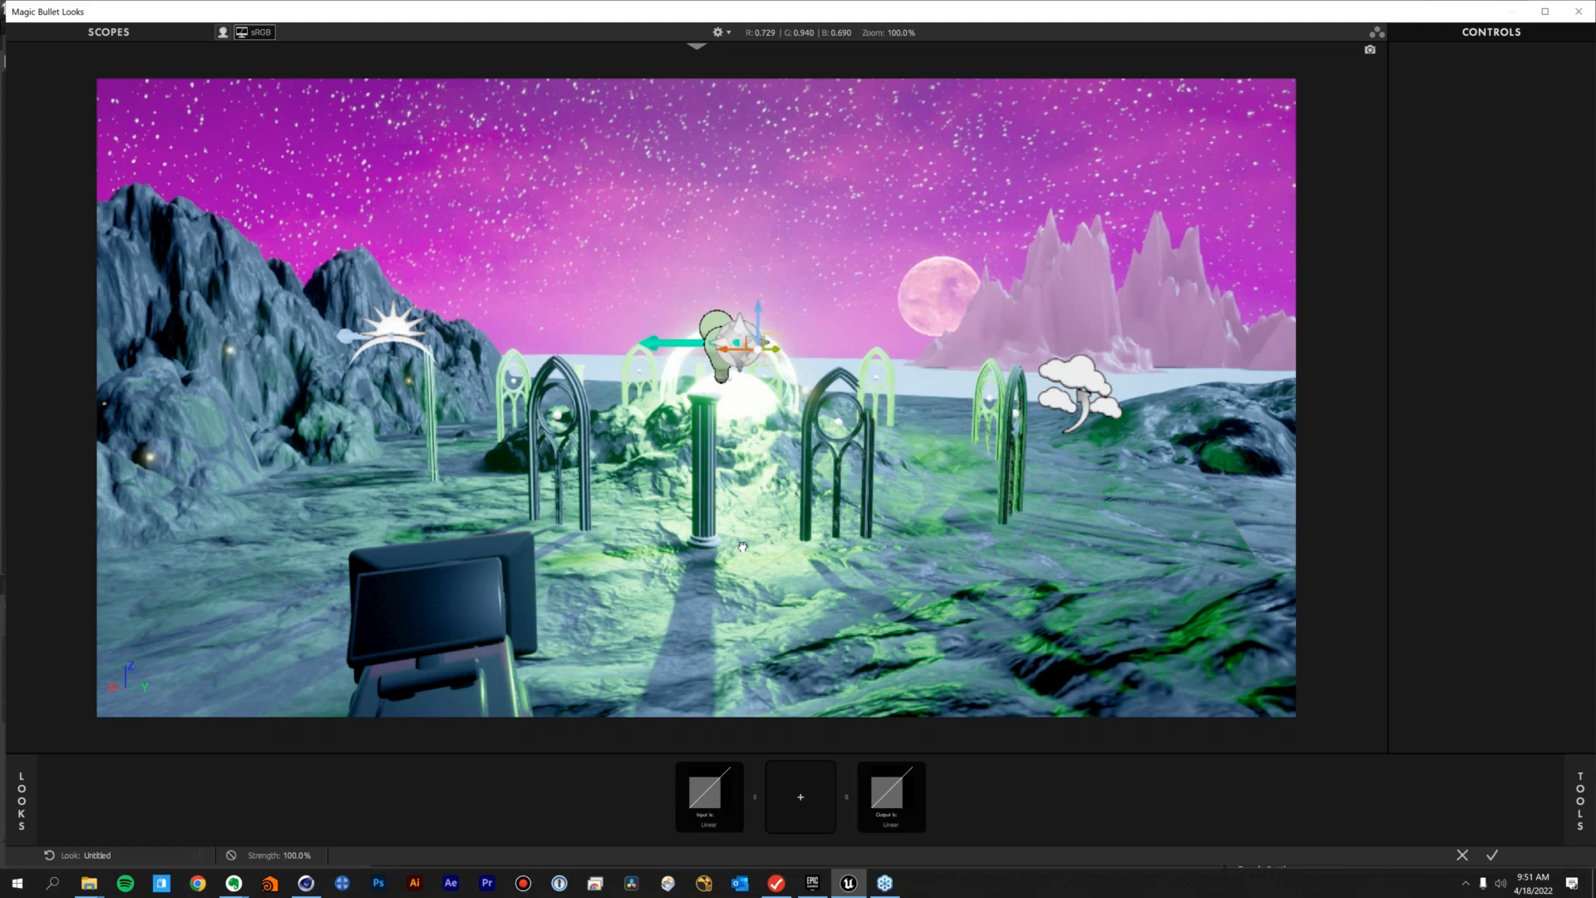
Try several Blockbuster Cool presets, including Ice Palace and Classic Invasion, and settle on the Chrono Steel look
left_click(12, 787)
left_click(283, 497)
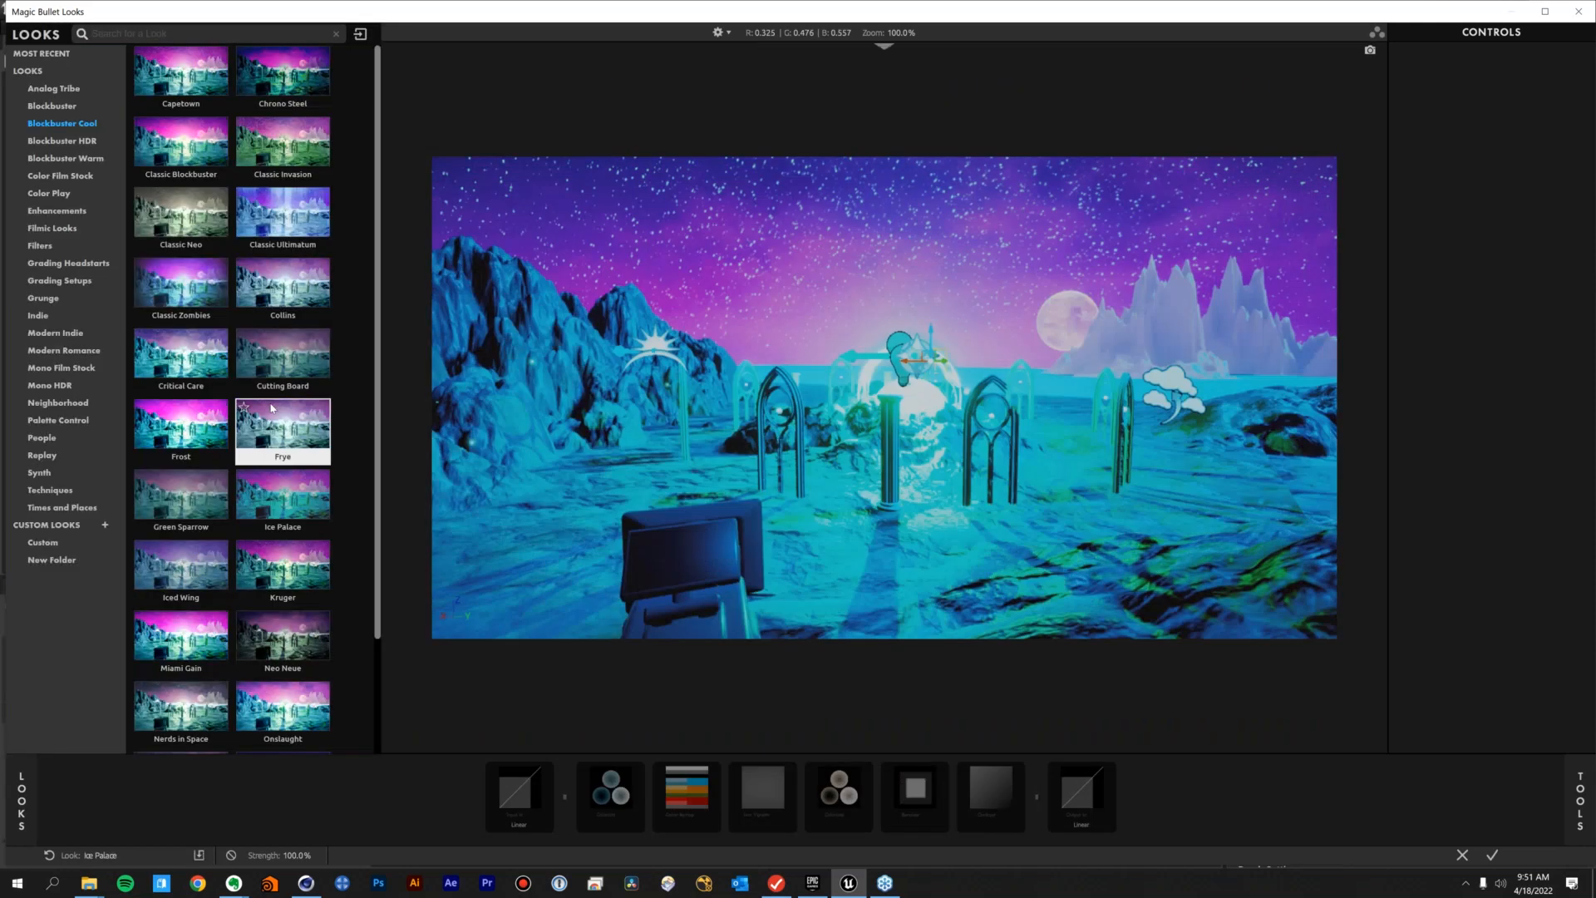
left_click(282, 141)
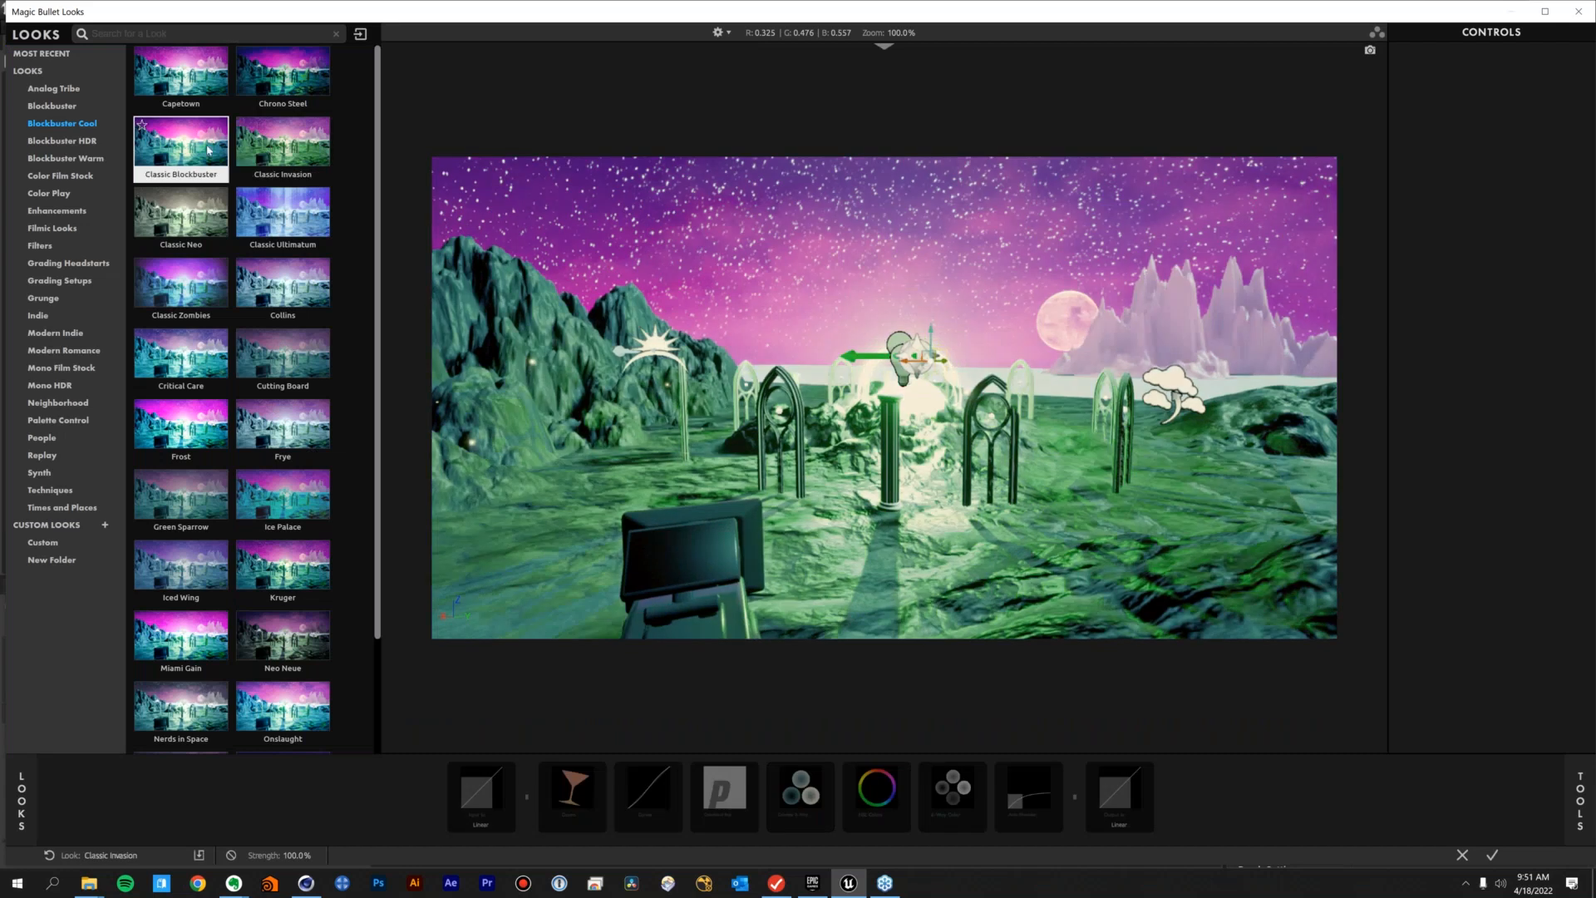
left_click(208, 151)
left_click(276, 87)
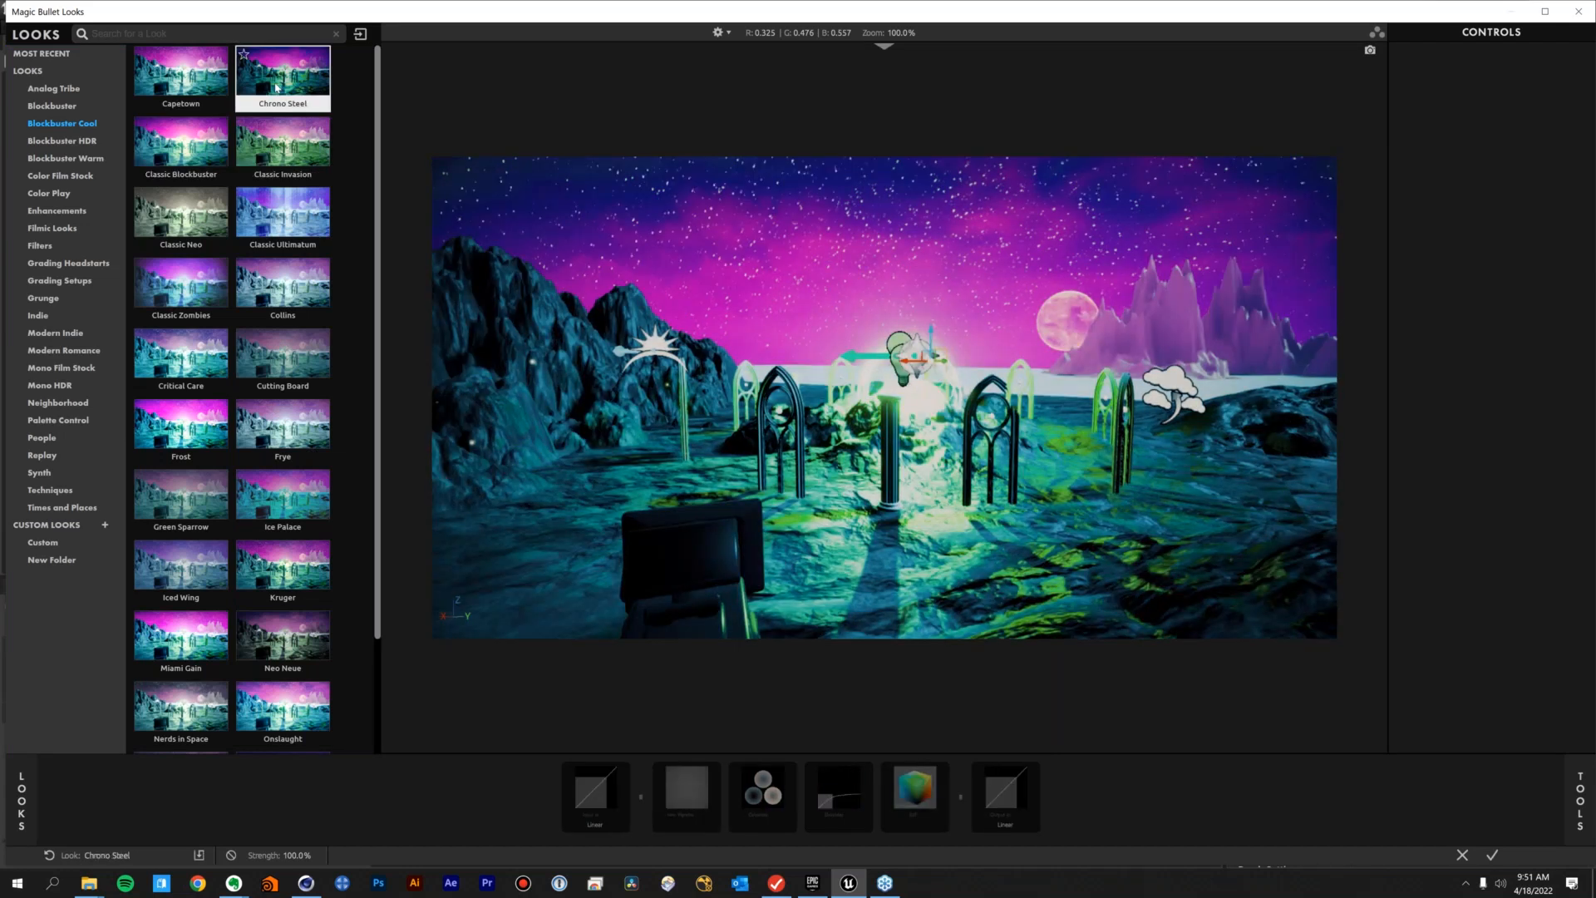
Fine-tune the shadows and highlights color wheels of the look's Colorista tool and apply the look to the volume
left_click(762, 790)
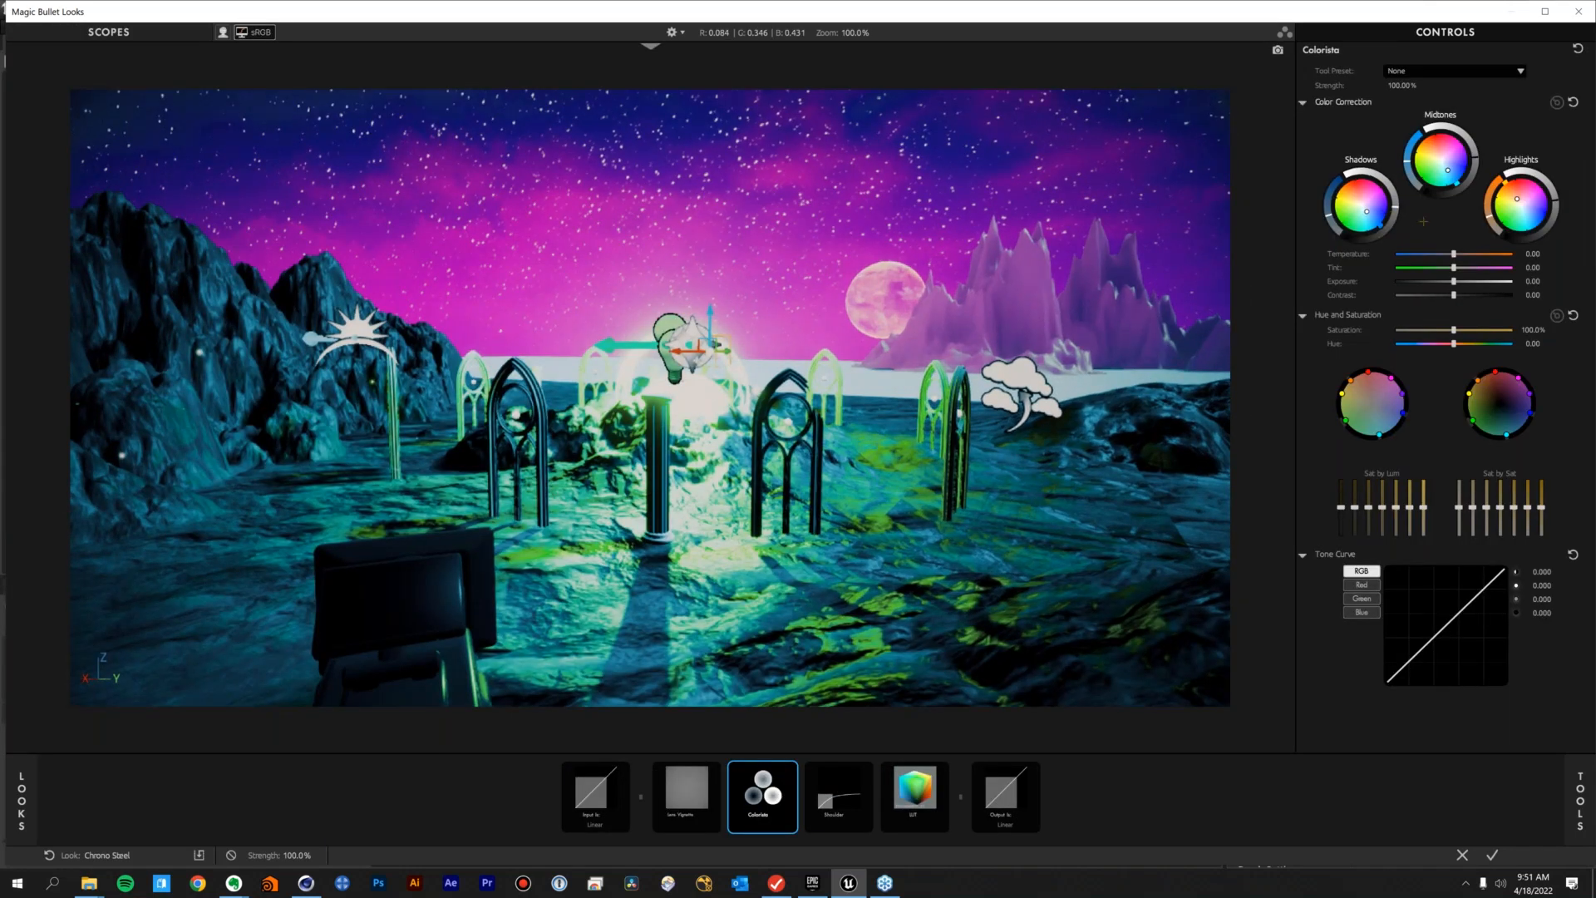
left_click_drag(1368, 211, 1371, 214)
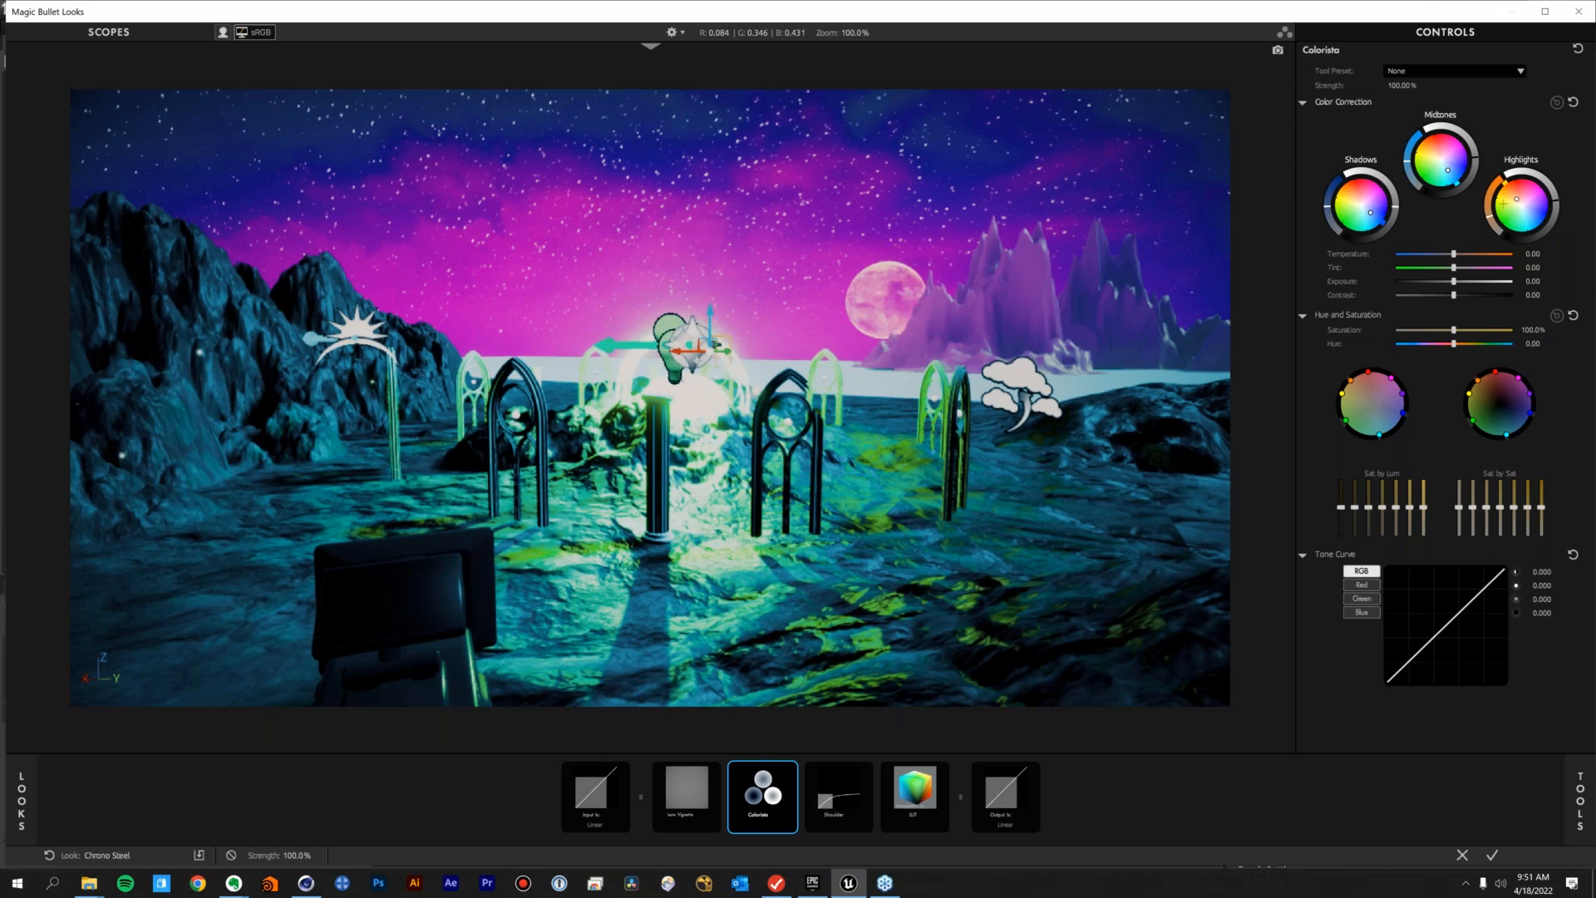
left_click_drag(1503, 204, 1208, 216)
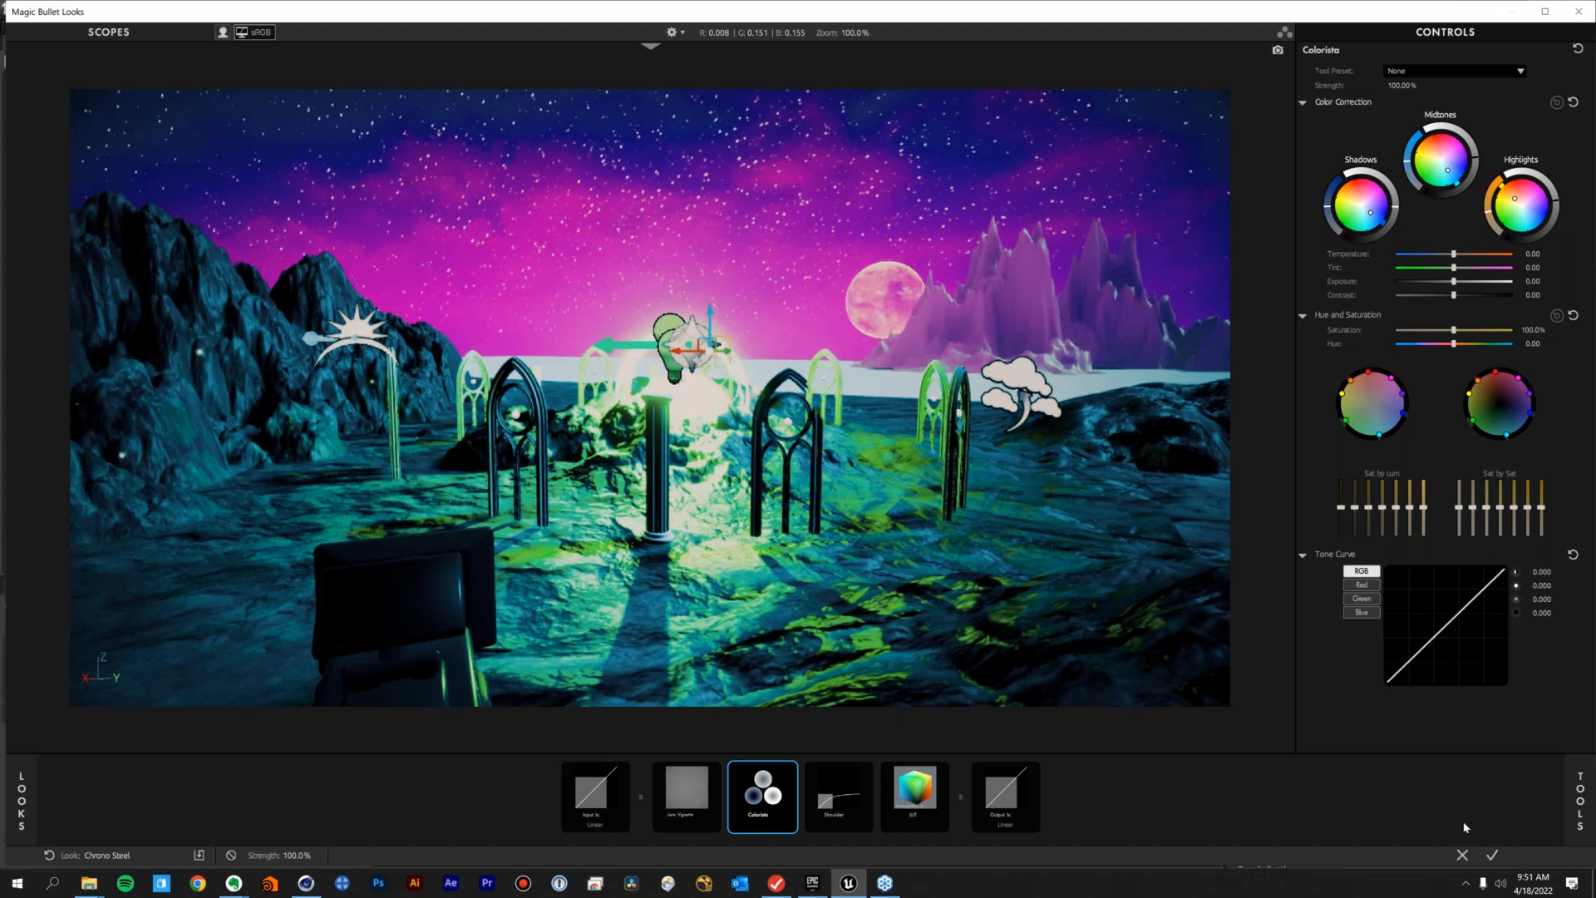
left_click(1494, 859)
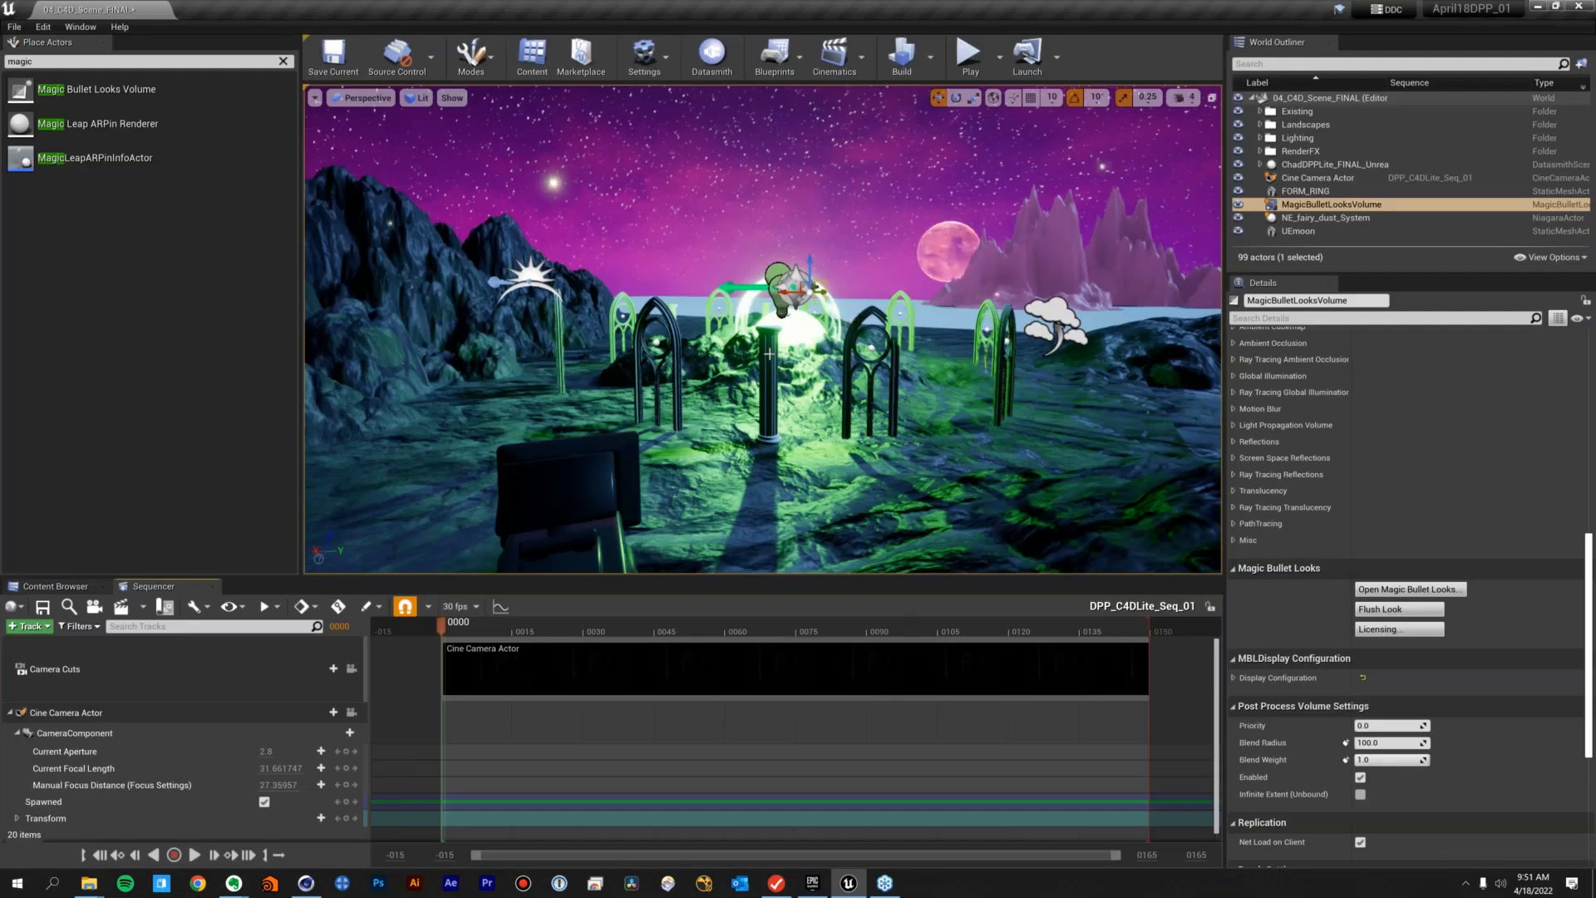
Lock the viewport to the sequence's Cine Camera Actor
left_click(352, 713)
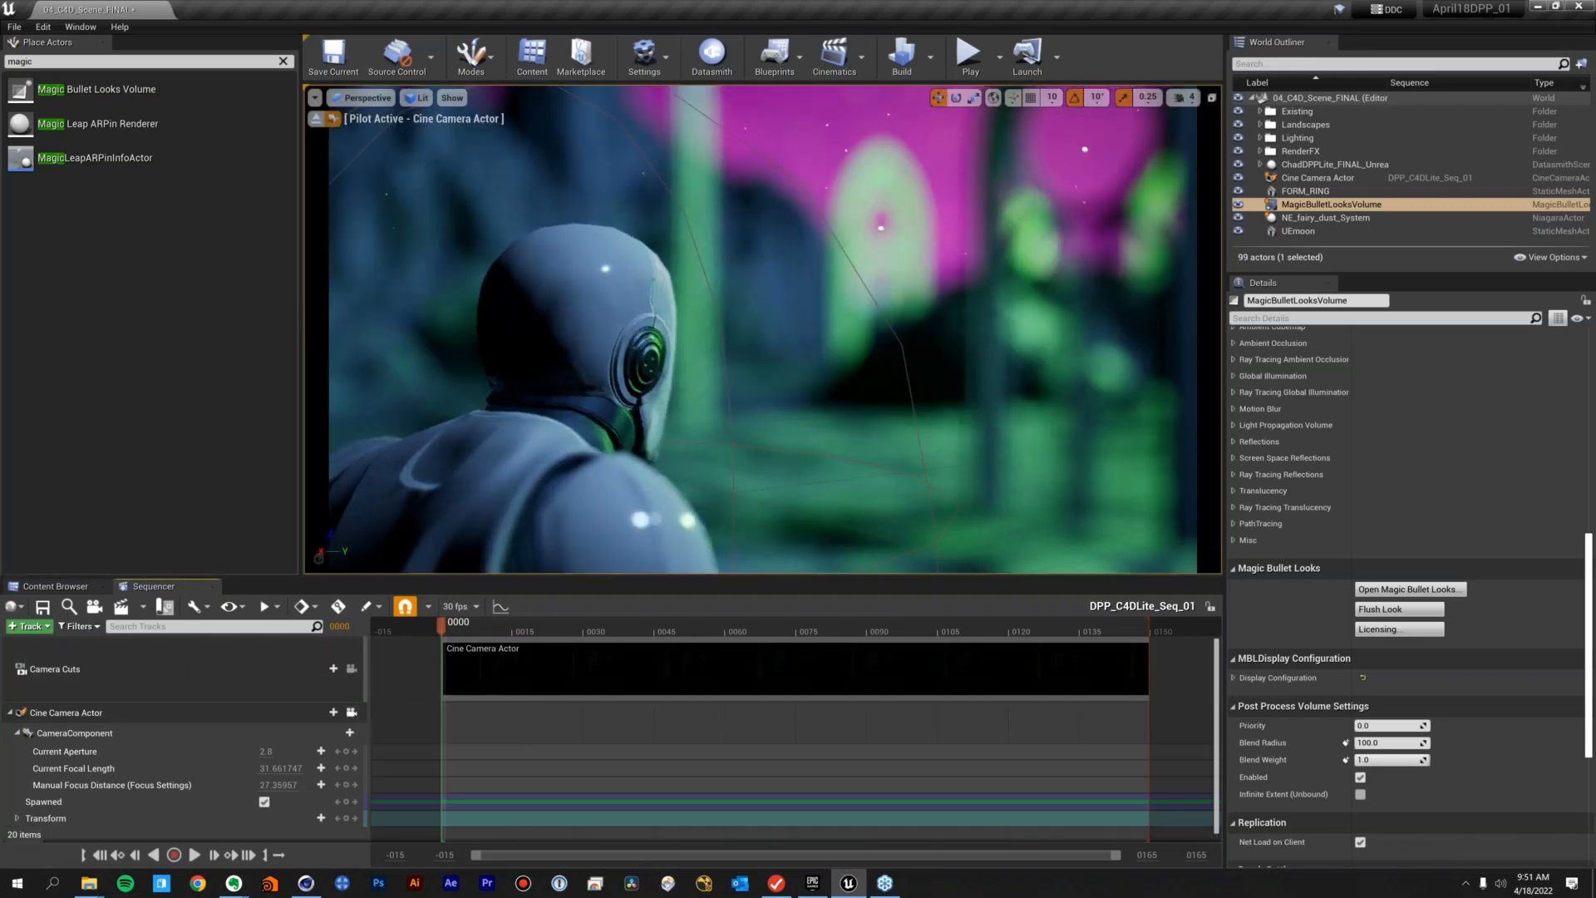
Look at the Cine Camera Actor's details and reselect the MagicBulletLooksVolume actor
left_click(246, 712)
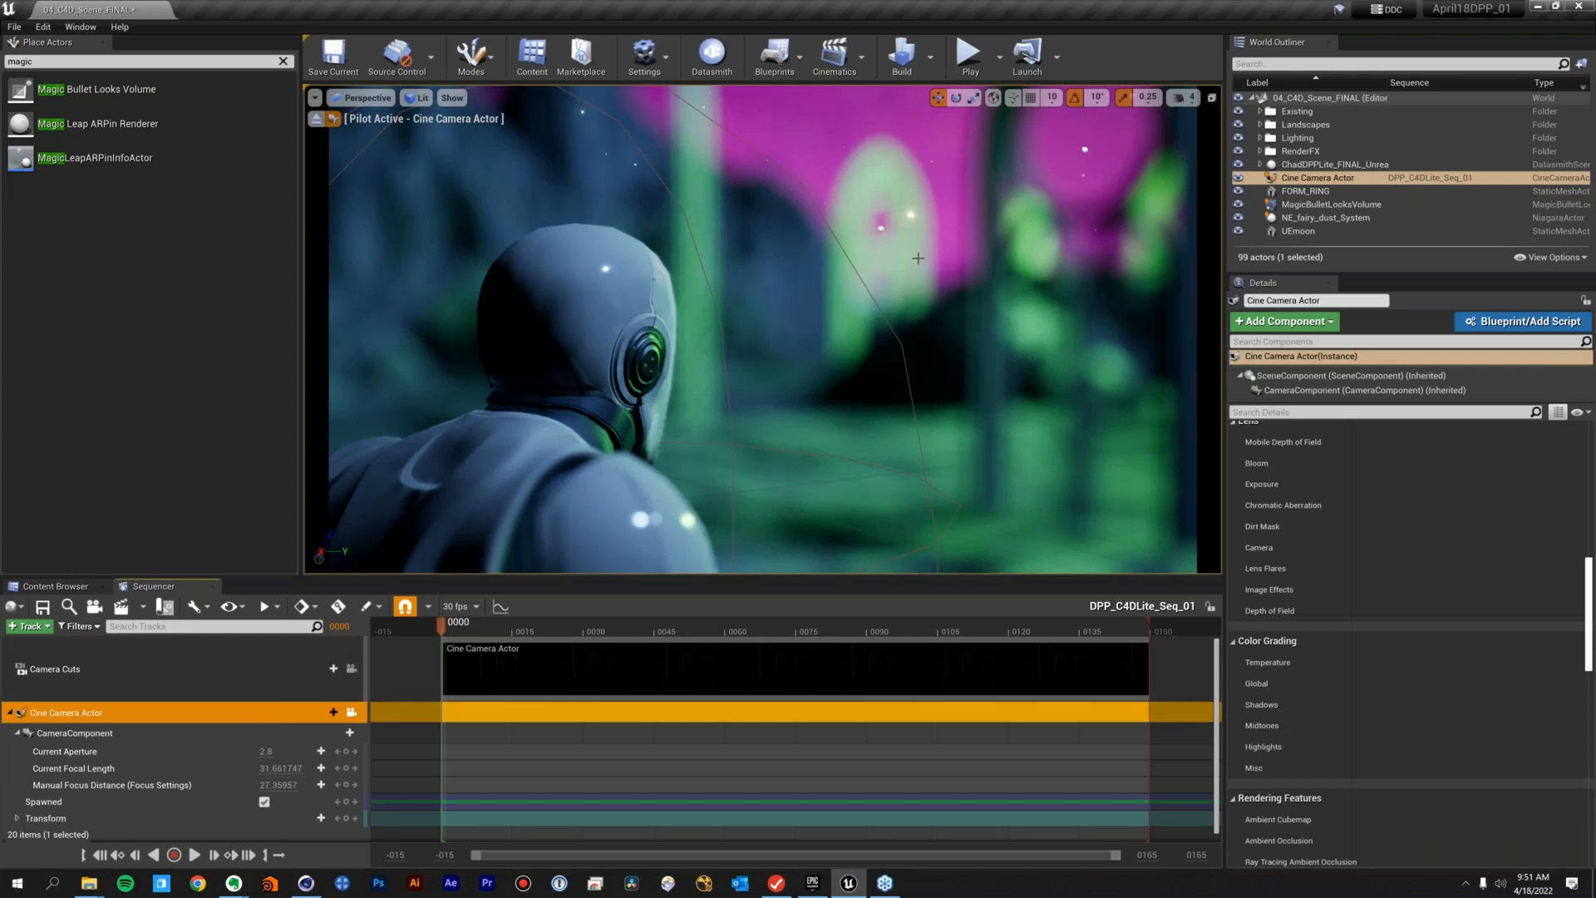
left_click(1316, 213)
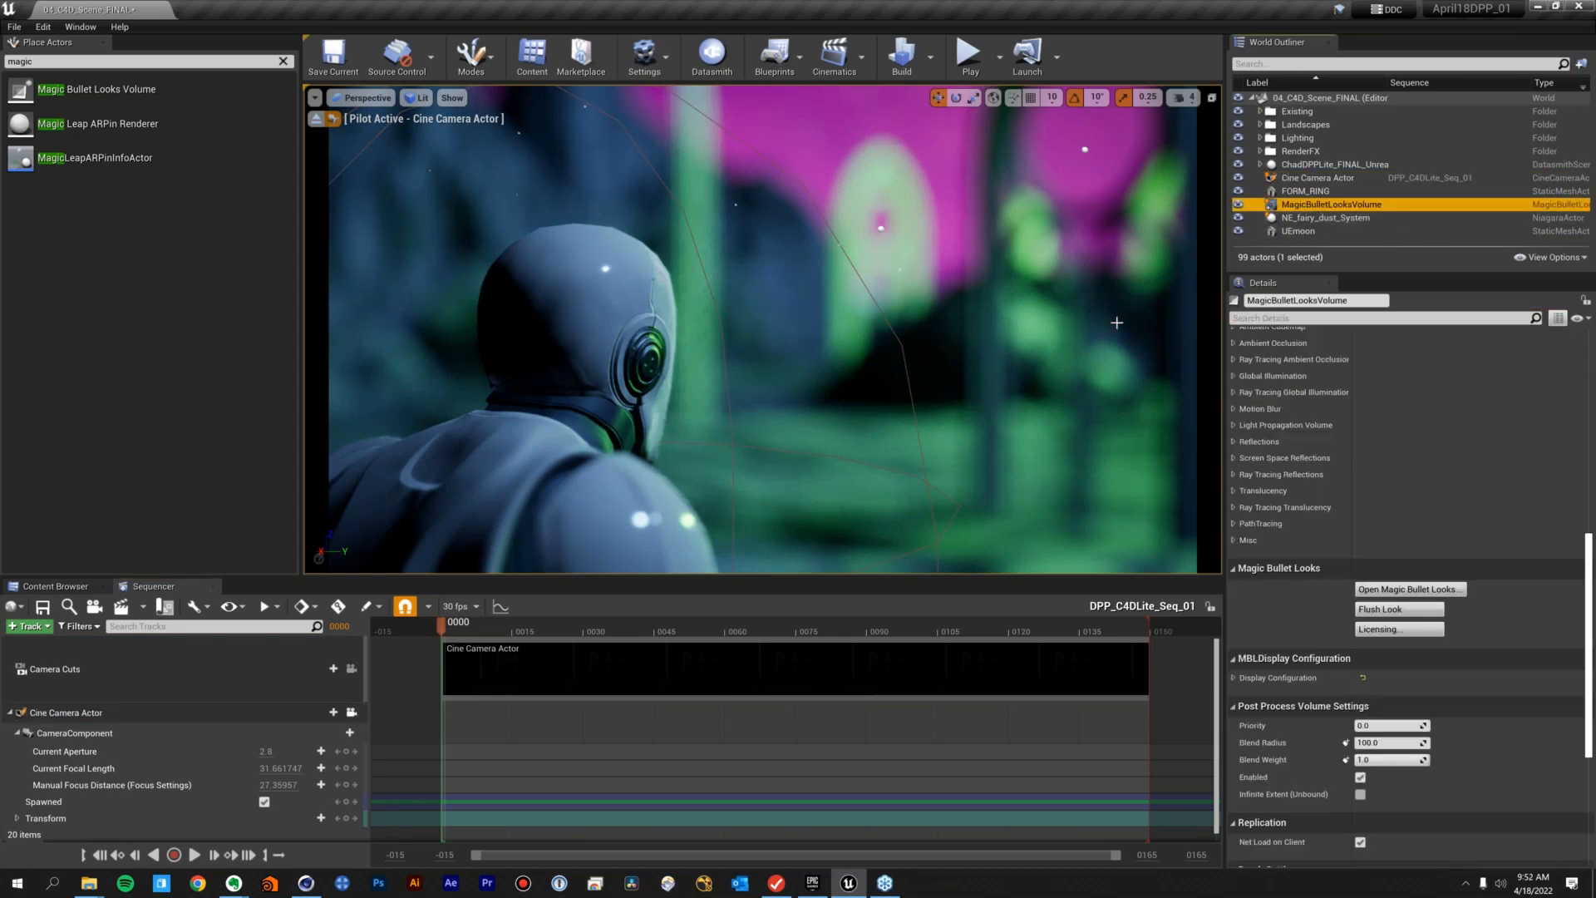
Open the Extrude_0_DisplayColor material from the Materials folder inside Levels
left_click(50, 587)
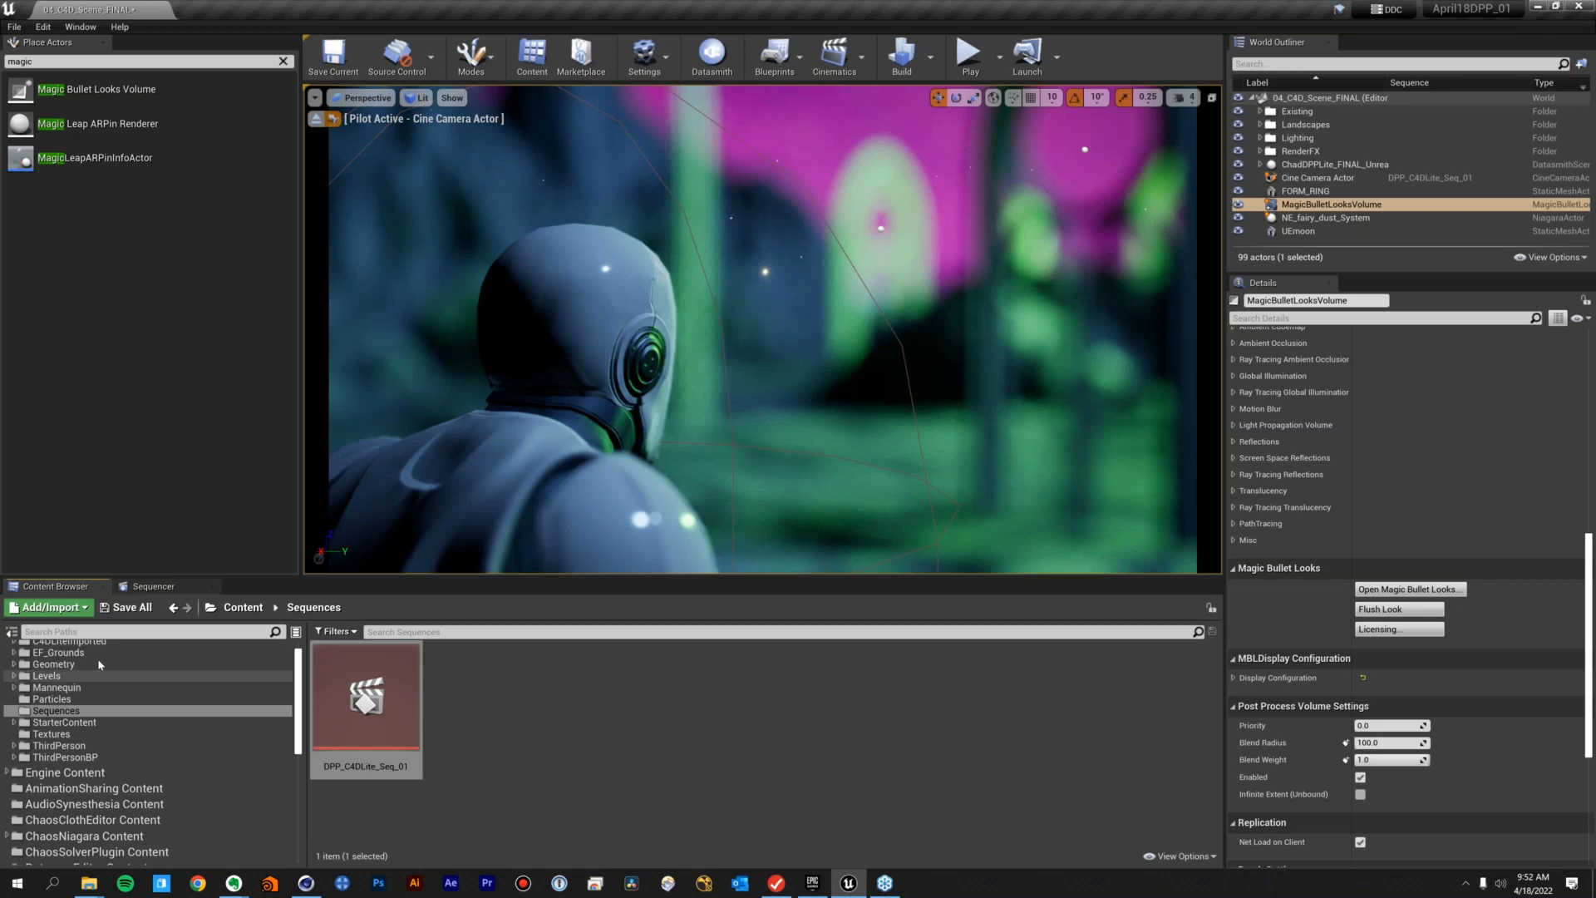
left_click(102, 630)
type("mat")
key("BackSpace")
key("BackSpace")
key("BackSpace")
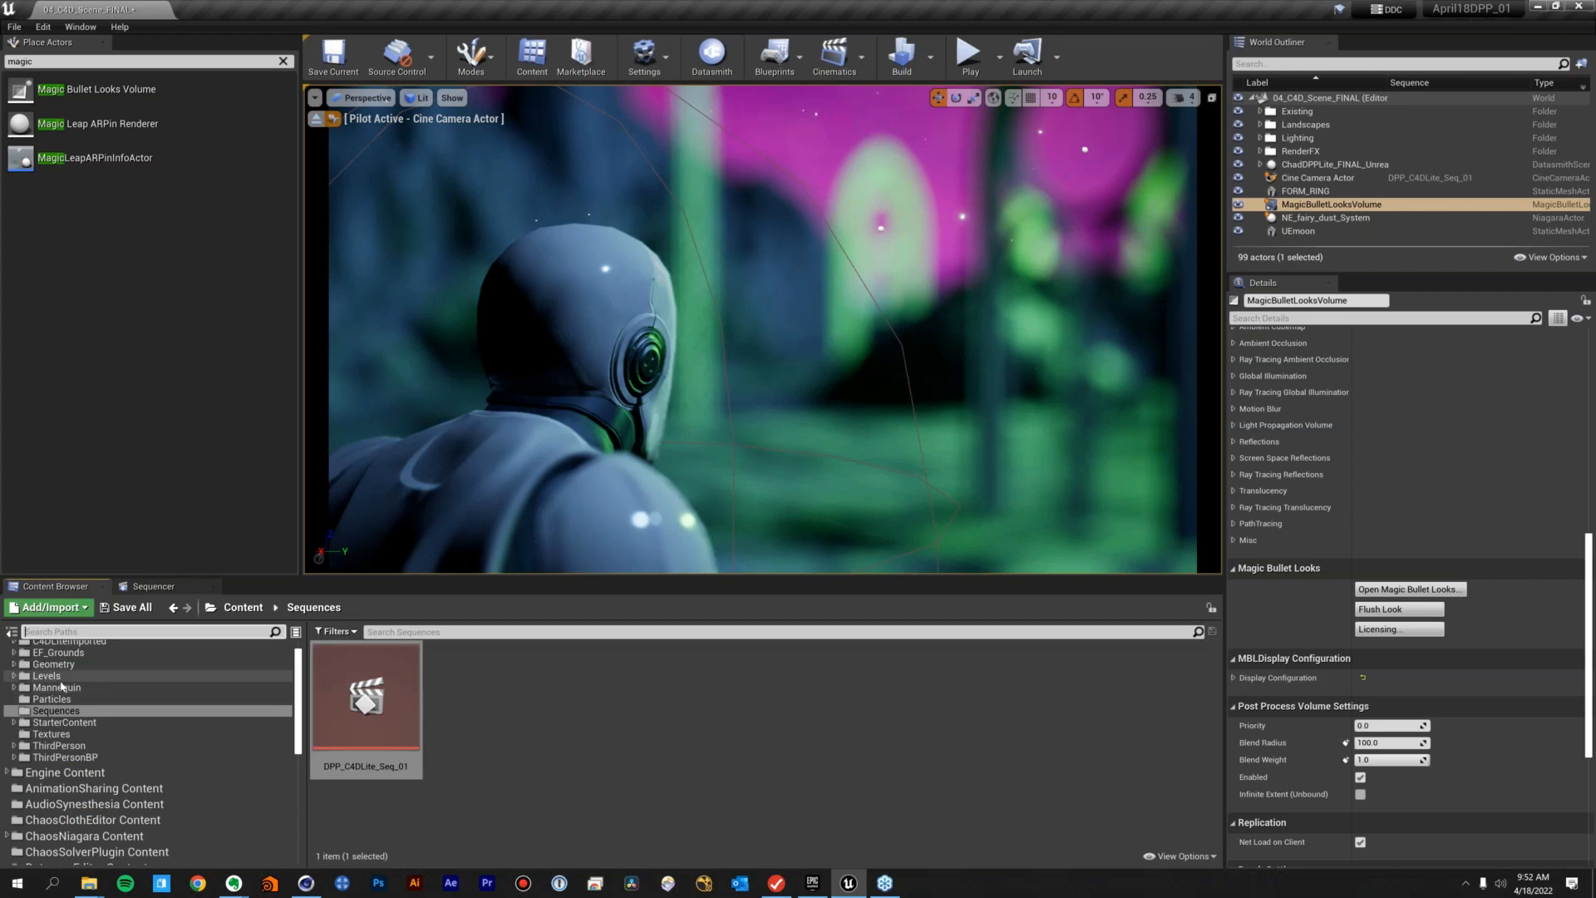
left_click(14, 676)
left_click(59, 700)
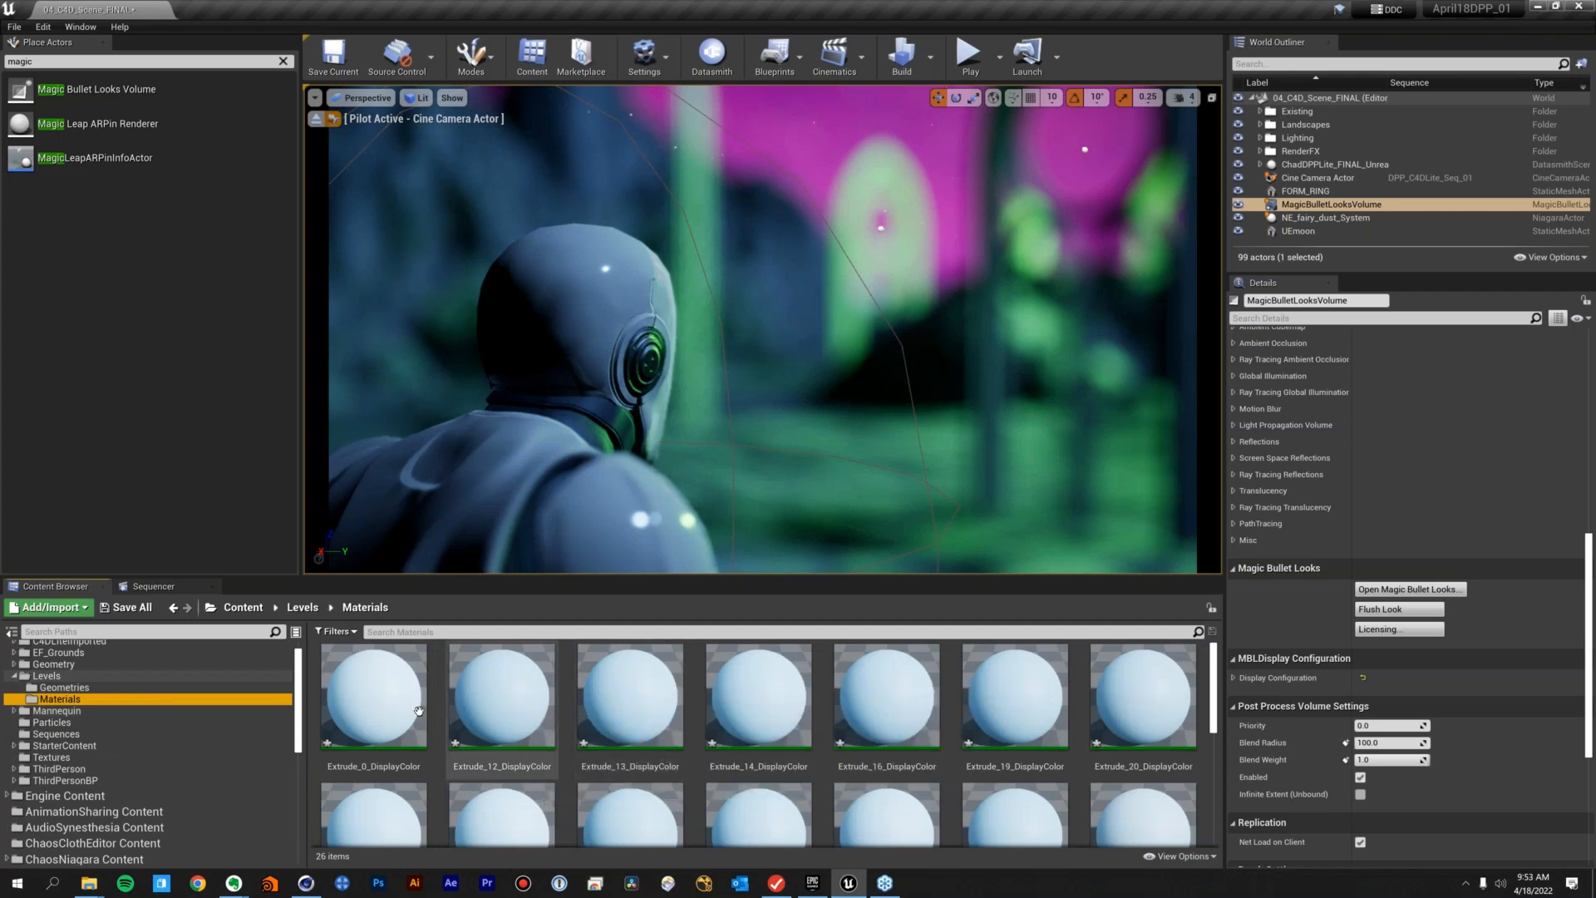
double_click(419, 712)
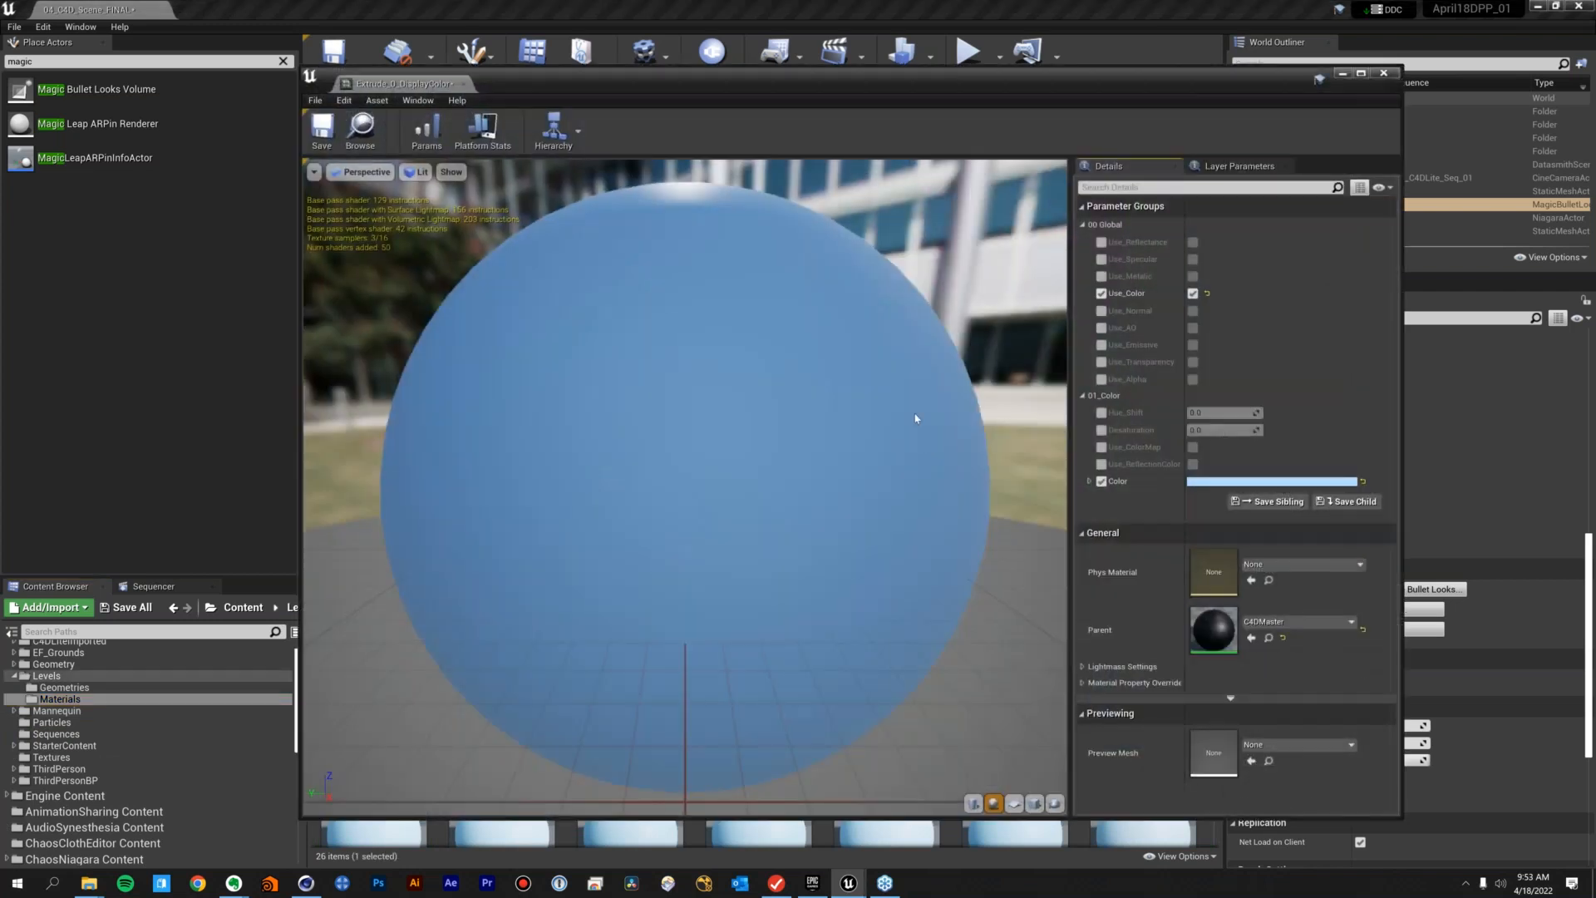
left_click(451, 173)
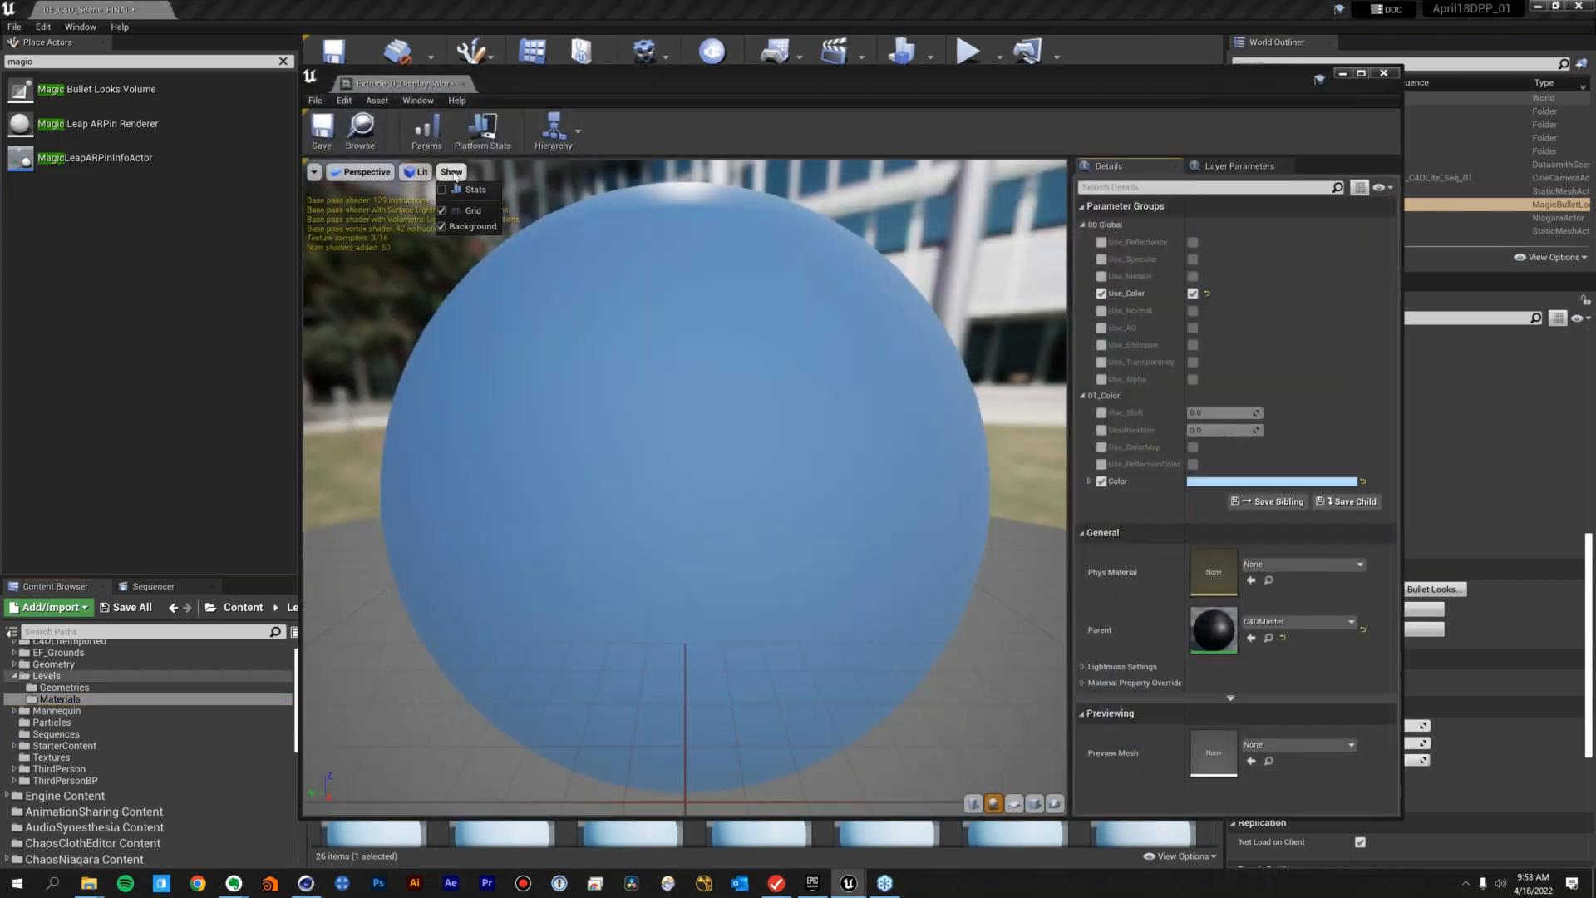
left_click(470, 191)
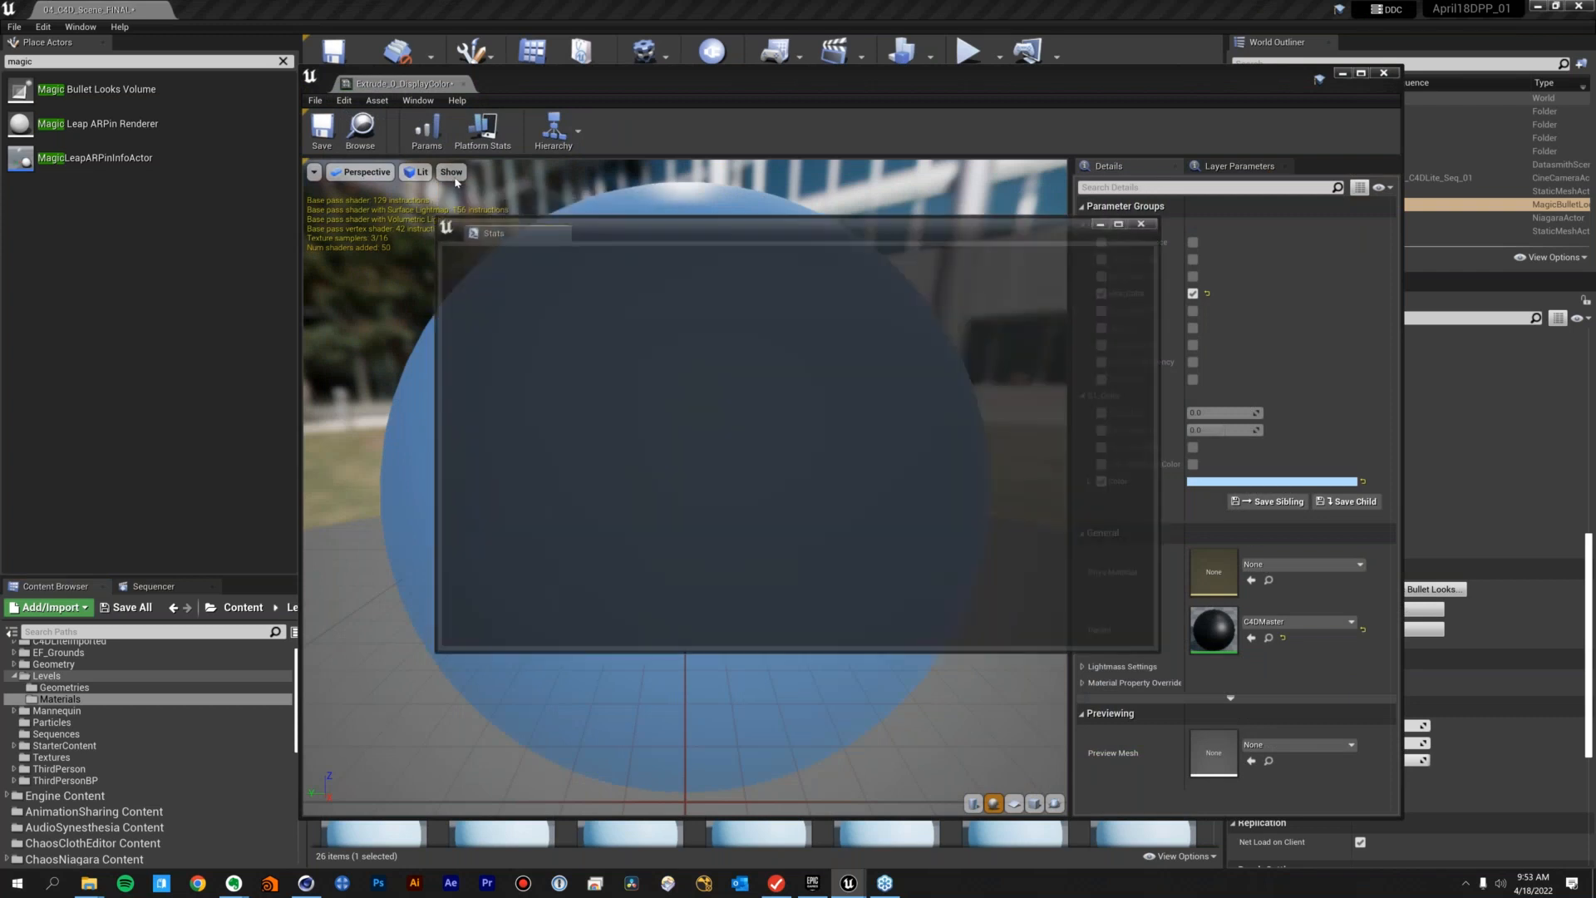
left_click(794, 272)
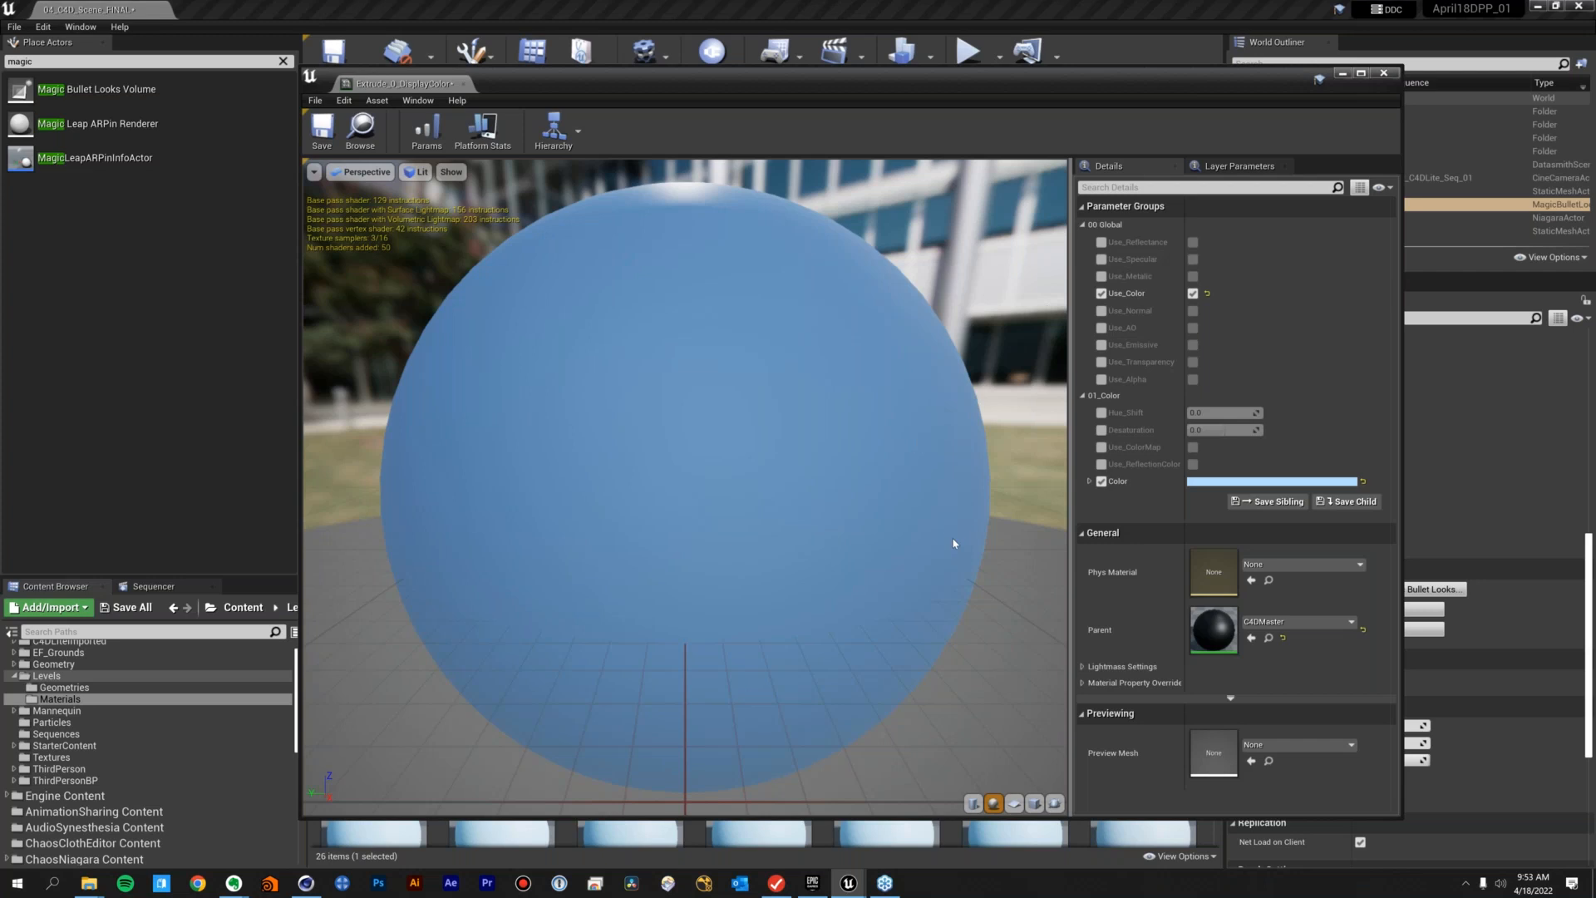
Open the parent material C4DMaster and examine the inputs of its result node in the graph
double_click(1226, 641)
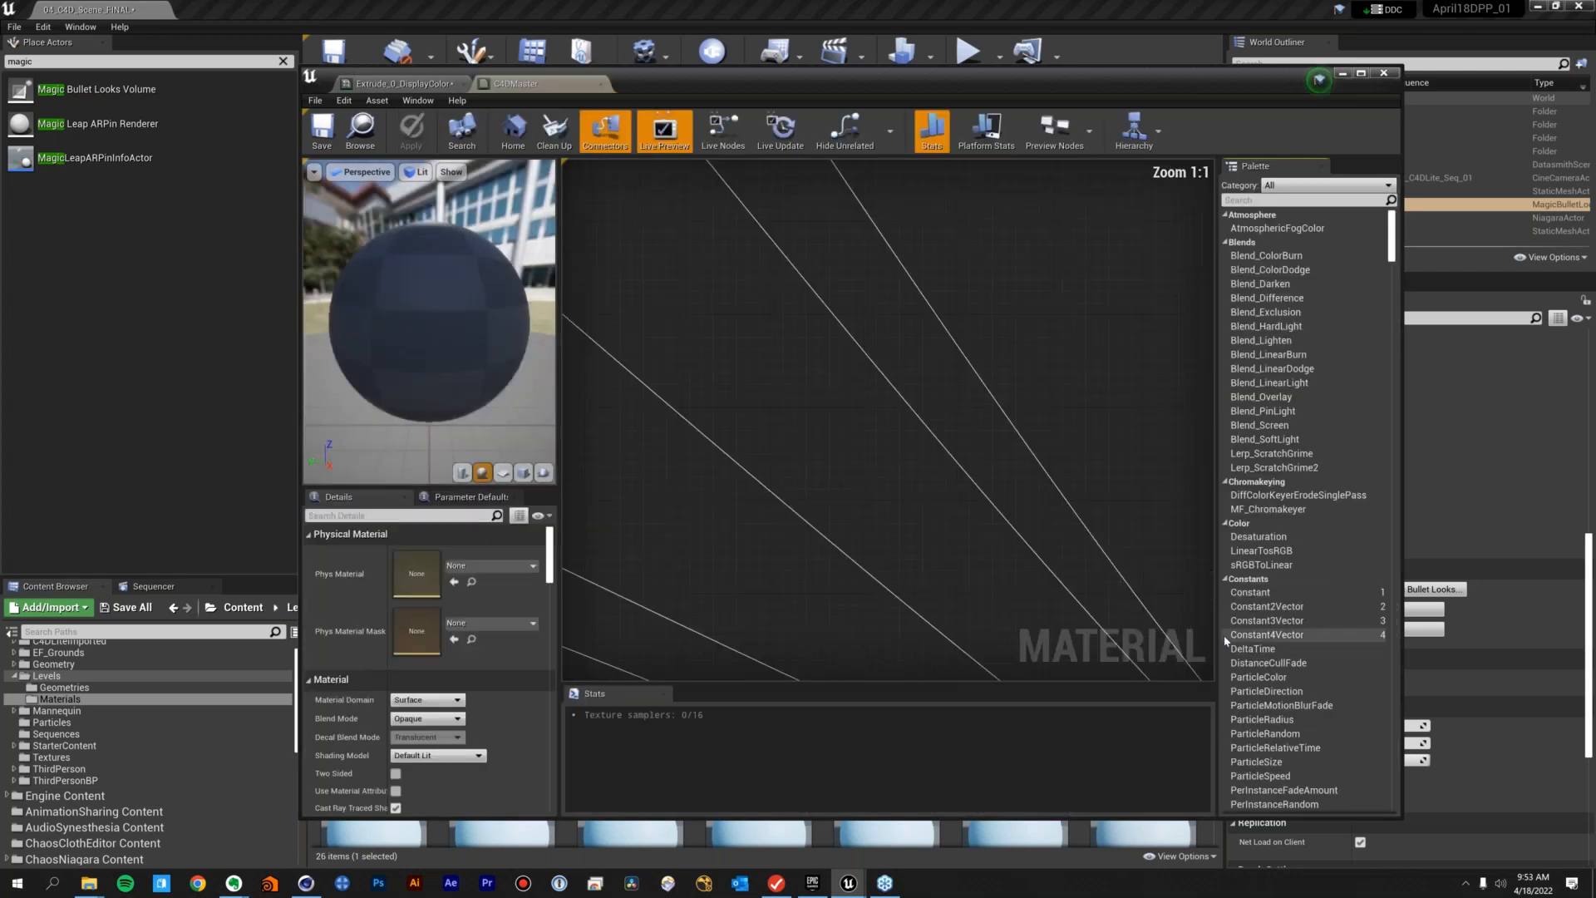
scroll(842, 407, "down", 7)
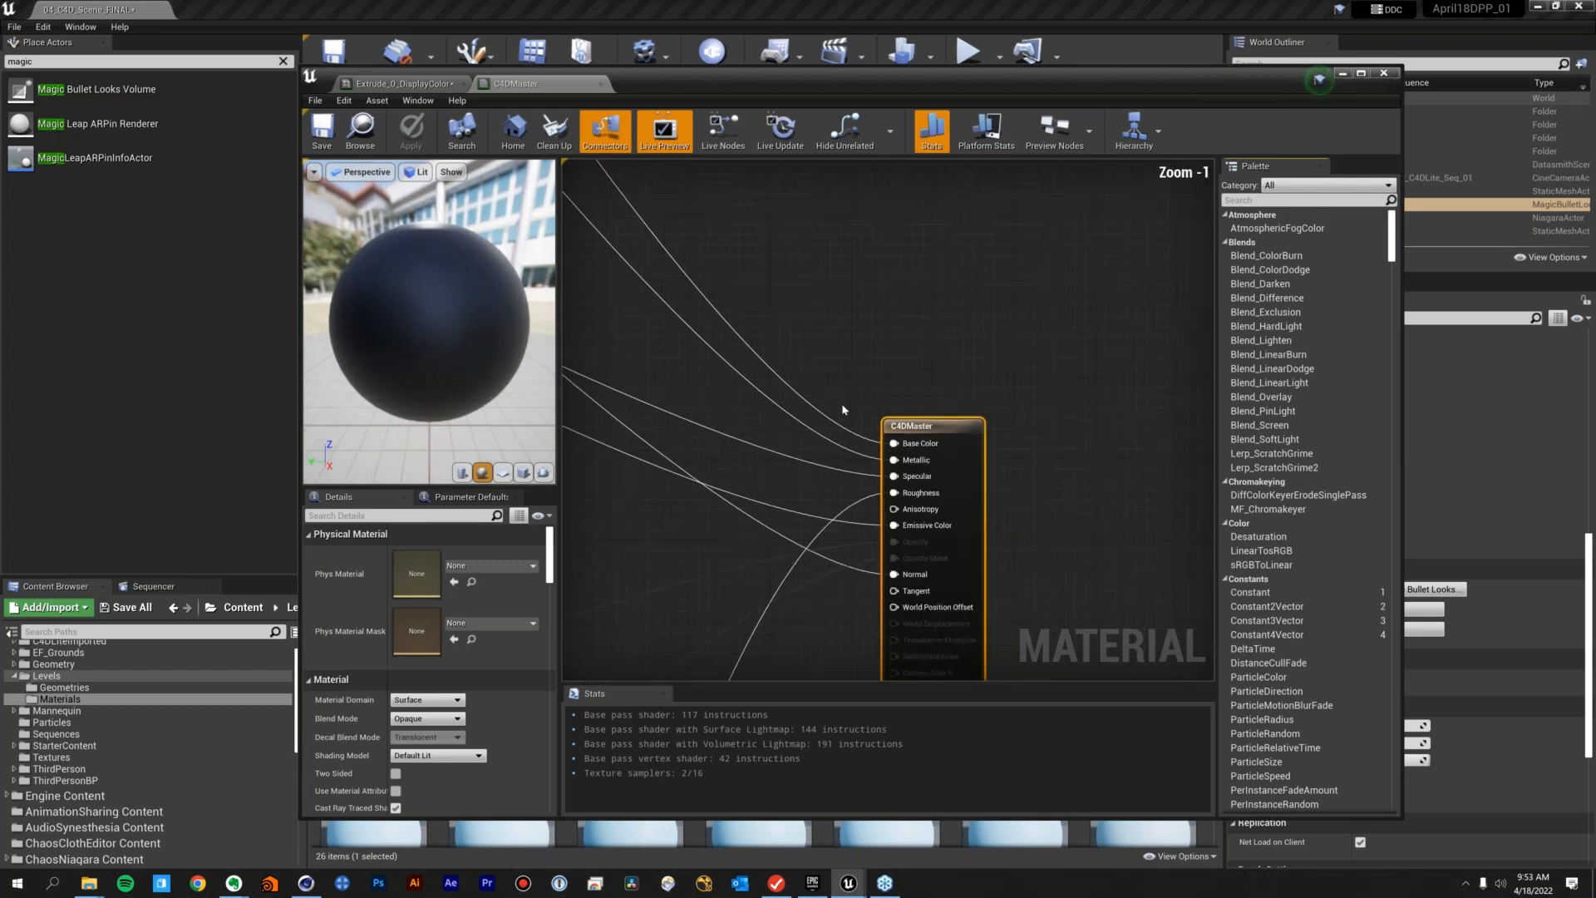
right_click_drag(761, 412, 970, 427)
scroll(1076, 459, "up", 7)
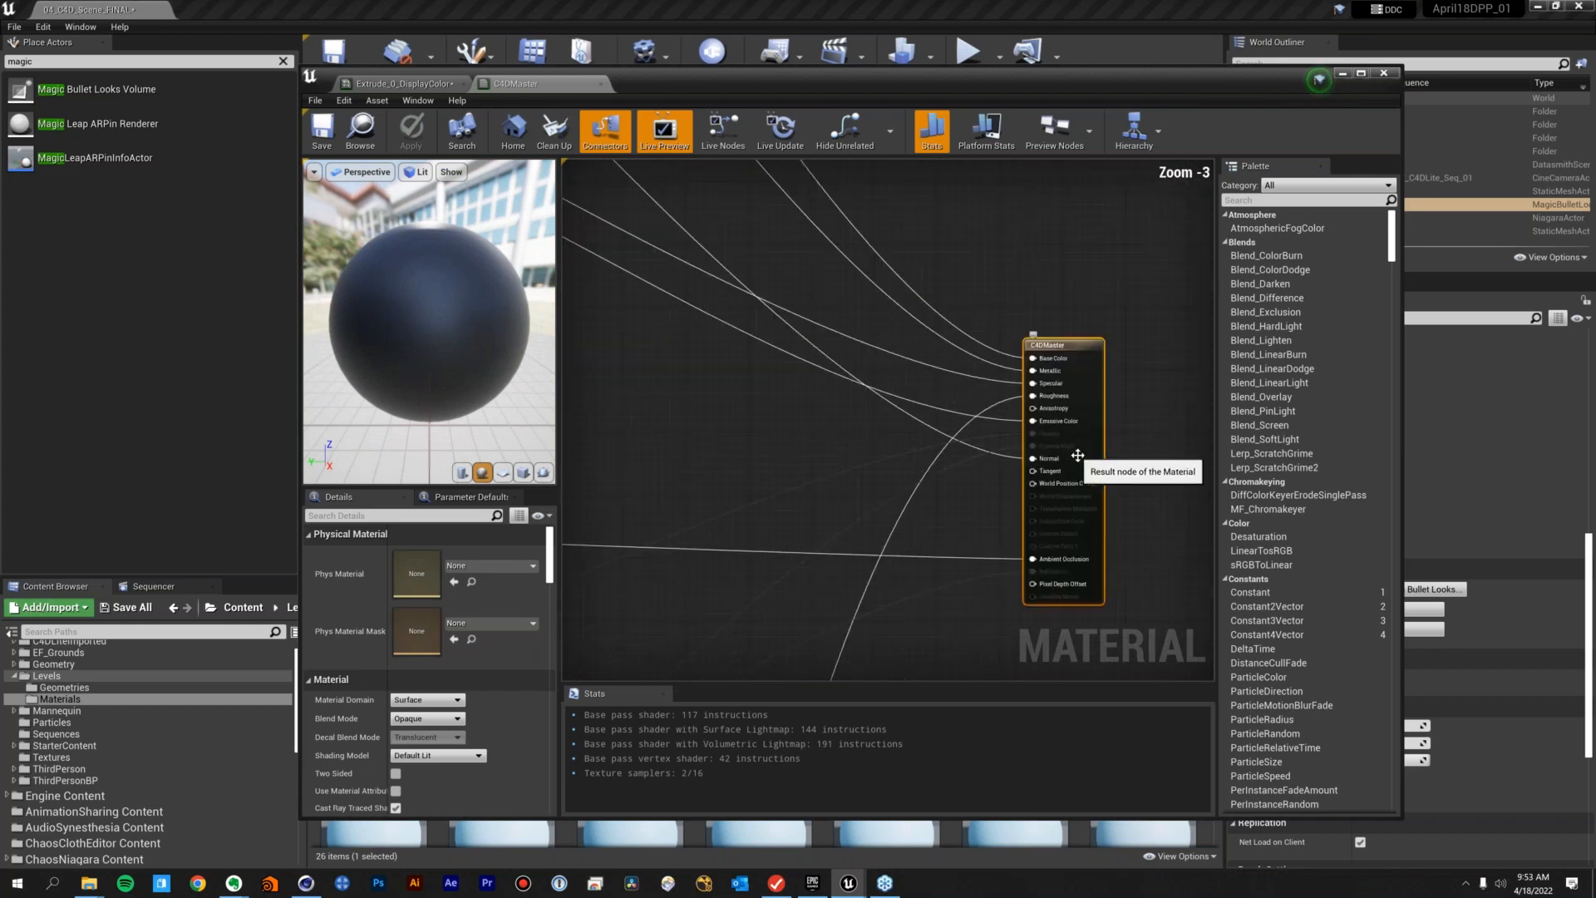
right_click_drag(1092, 457, 1147, 416)
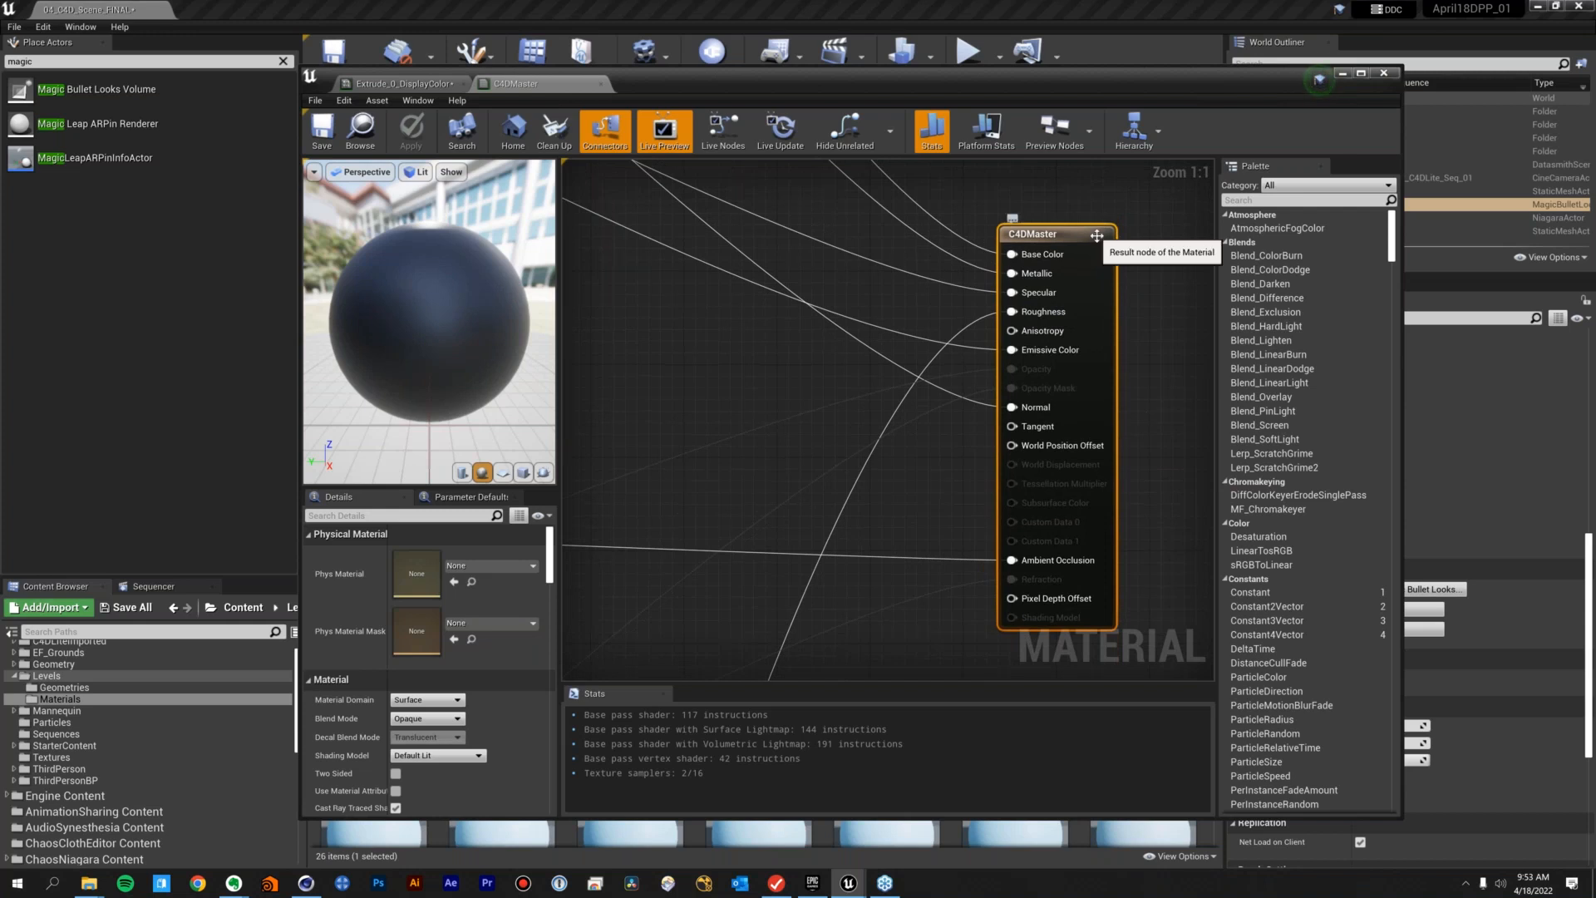
left_click_drag(1099, 239, 1120, 233)
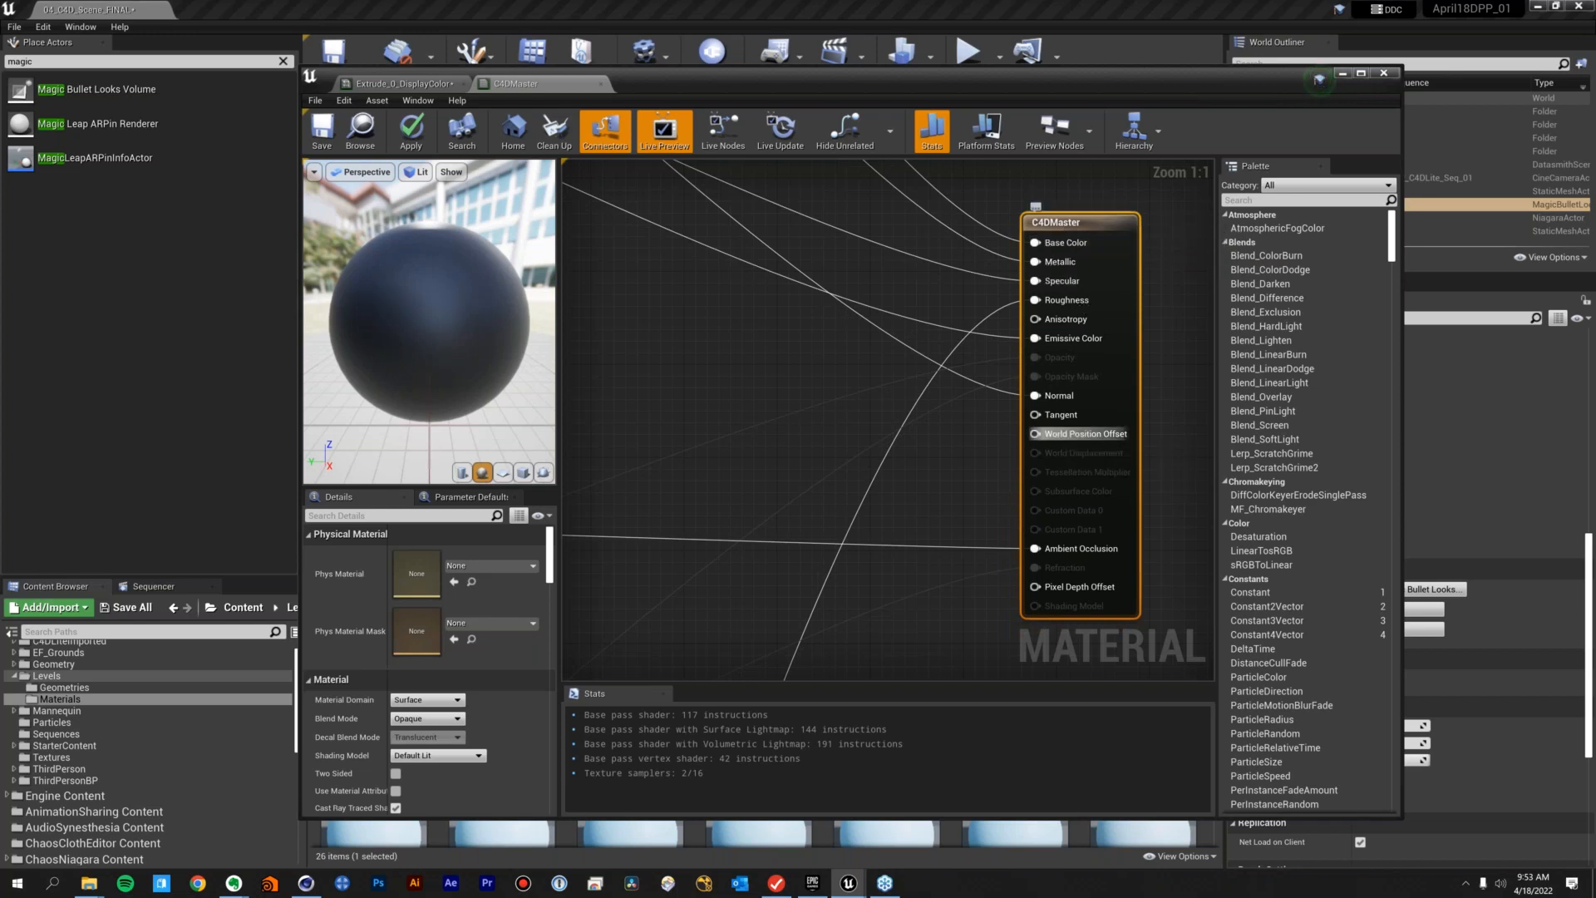
Add a Constant node to the C4DMaster material graph and delete it again
right_click(732, 342)
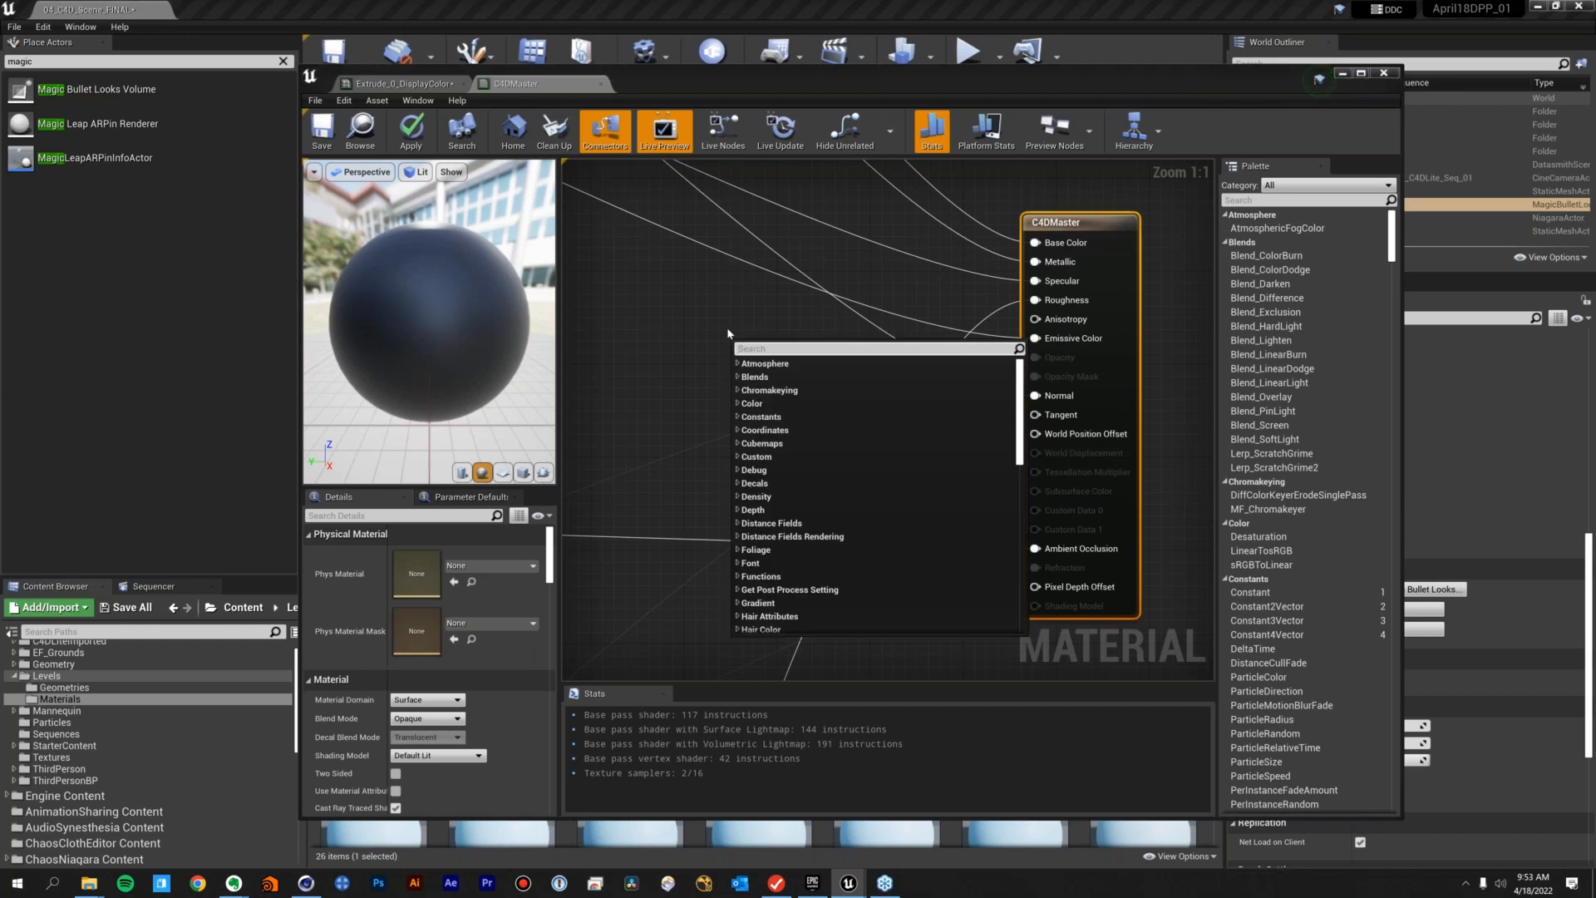
left_click(728, 331)
right_click(727, 330)
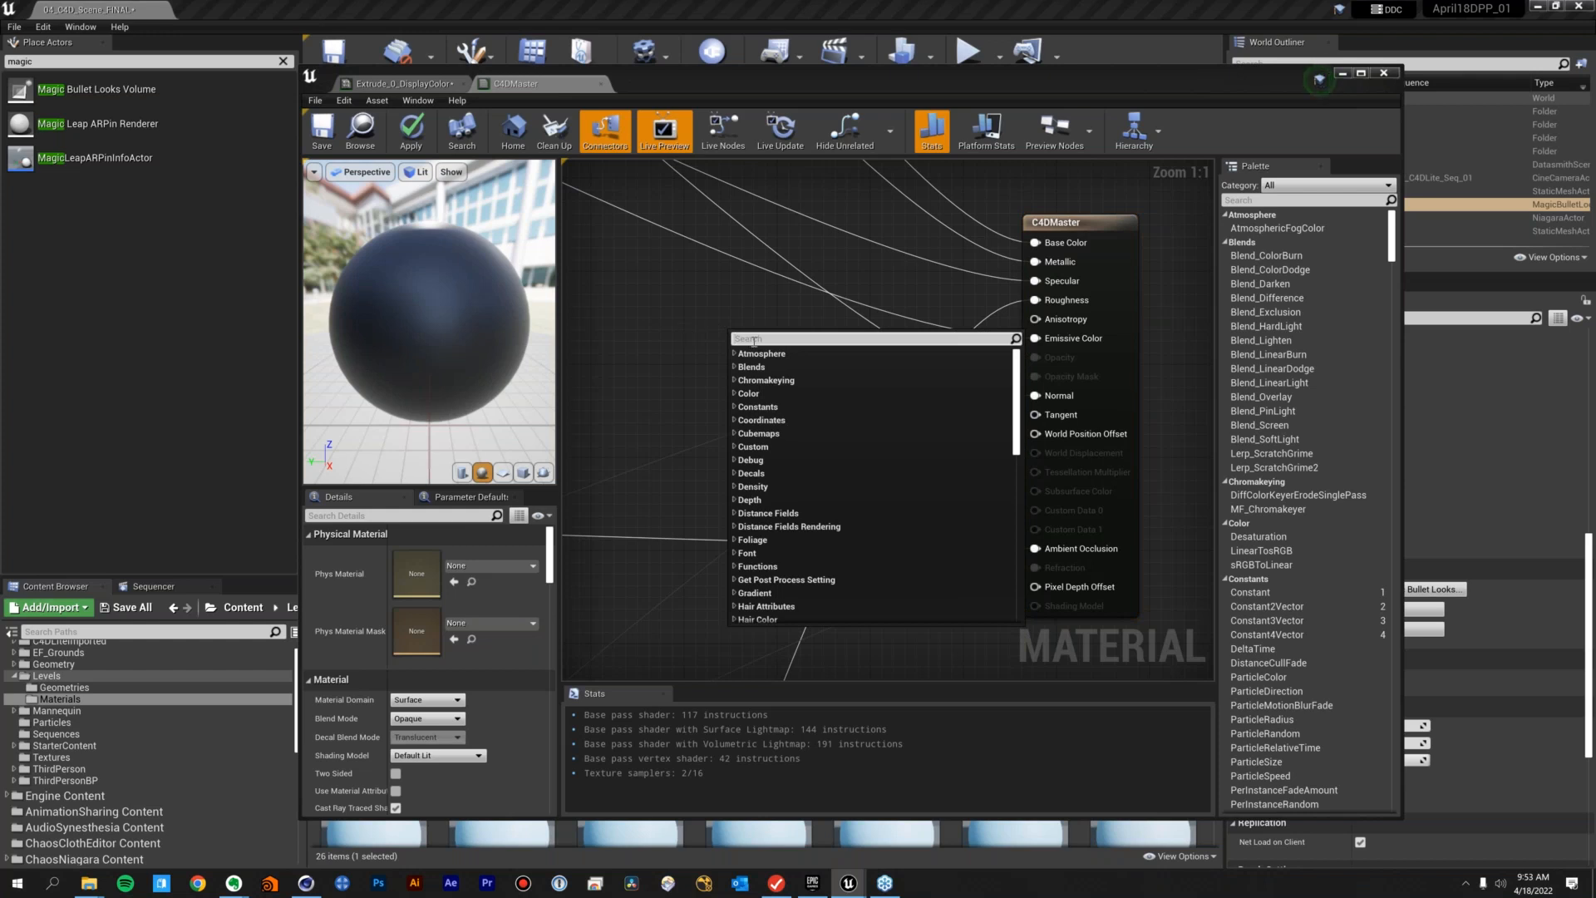
type("cont")
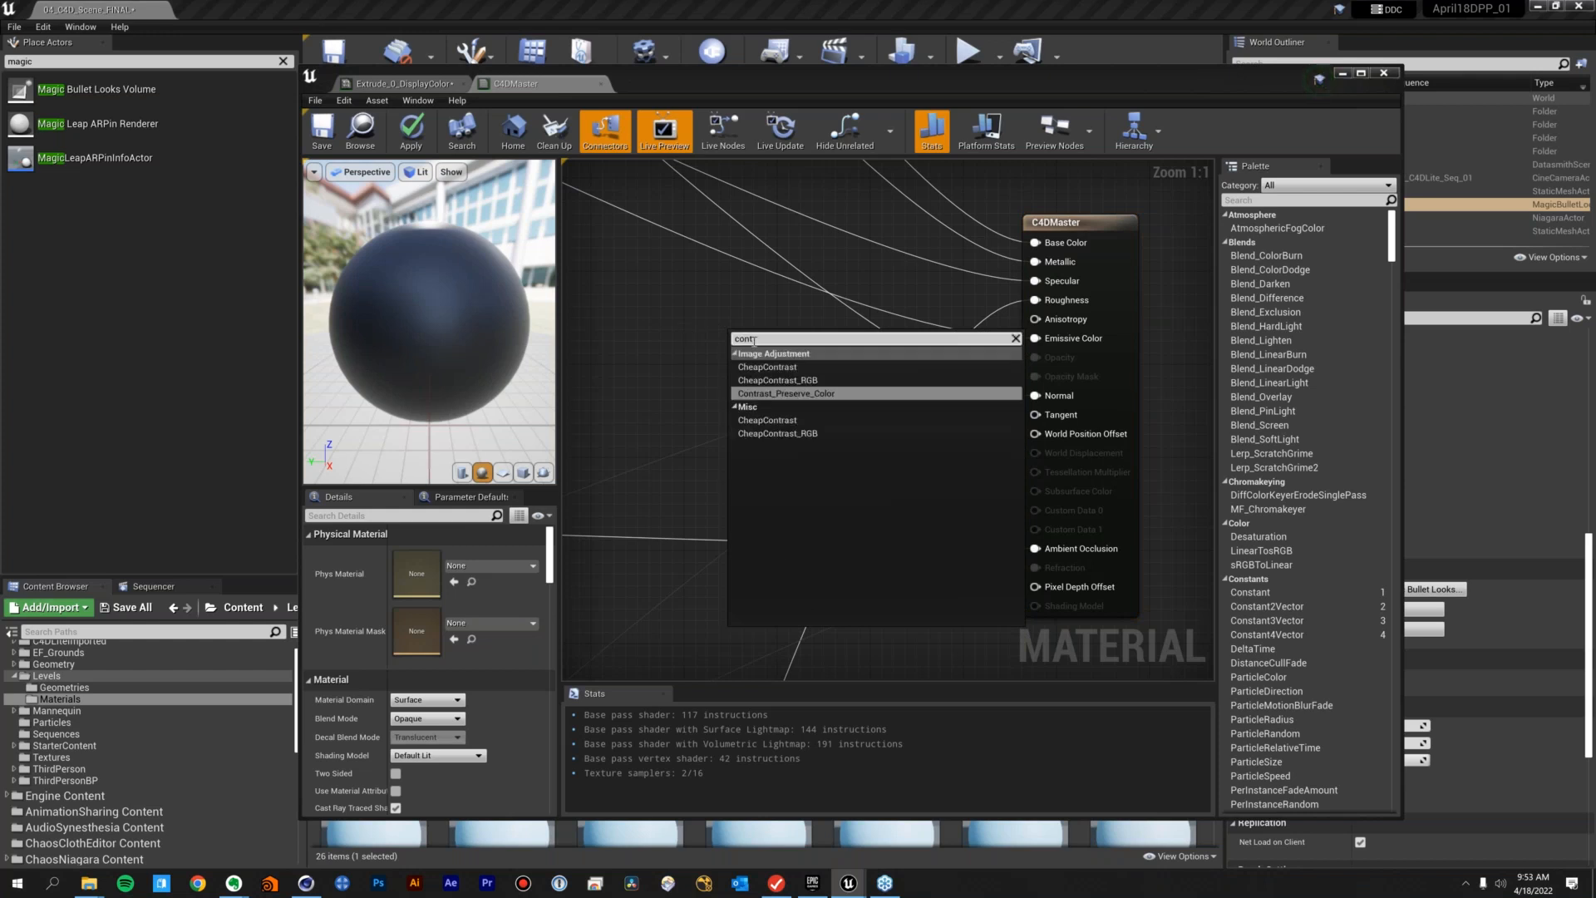
key("BackSpace")
key("BackSpace")
key("BackSpace")
key("BackSpace")
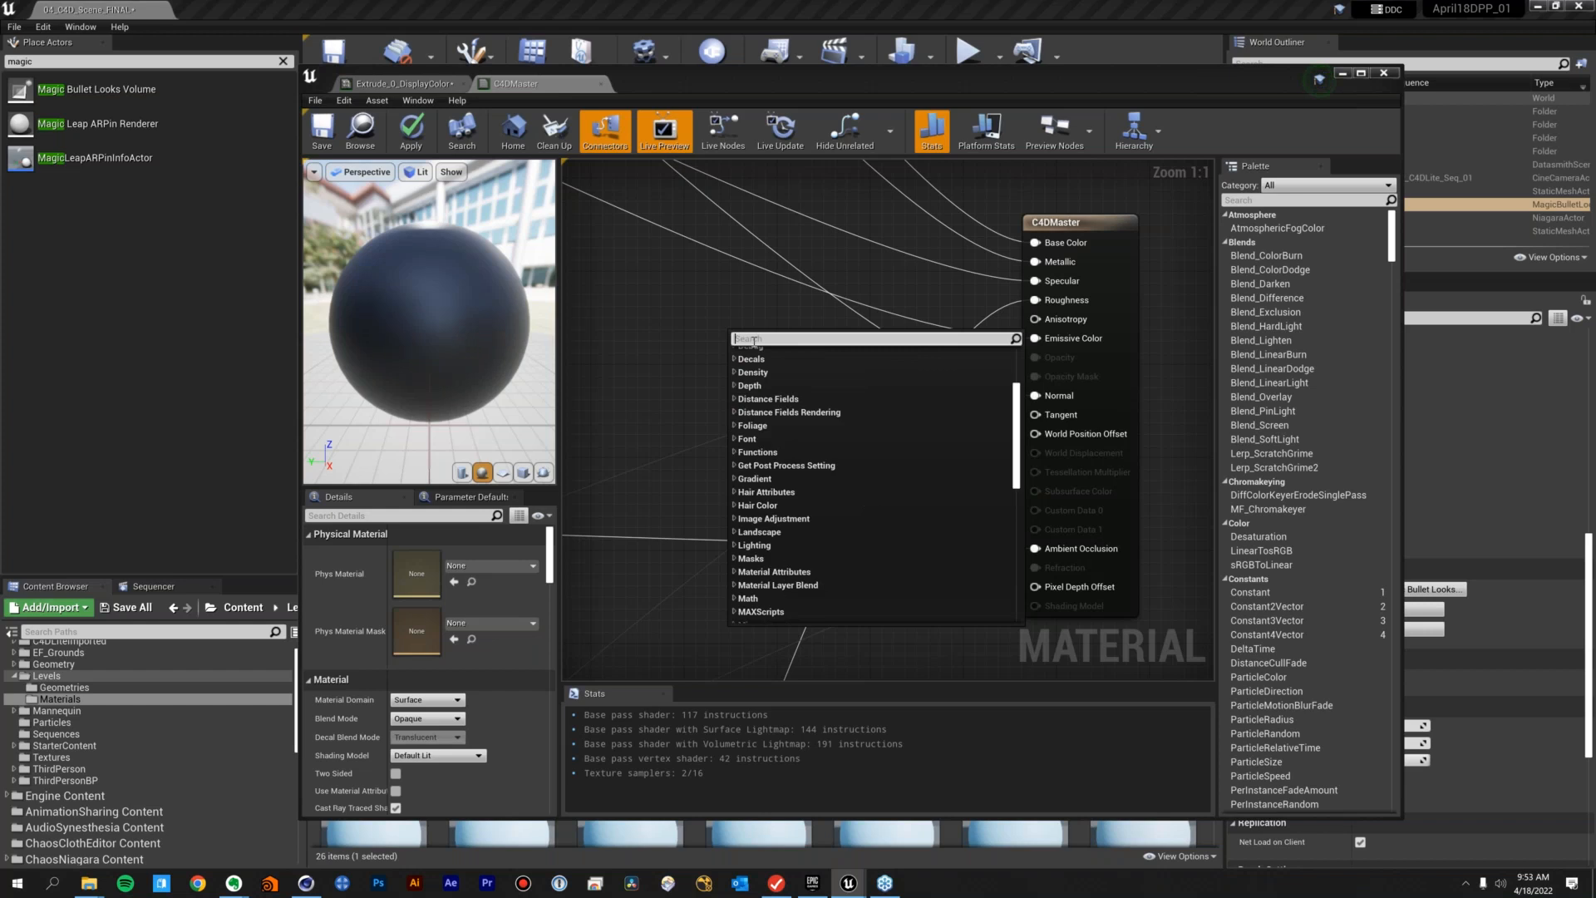
type("c")
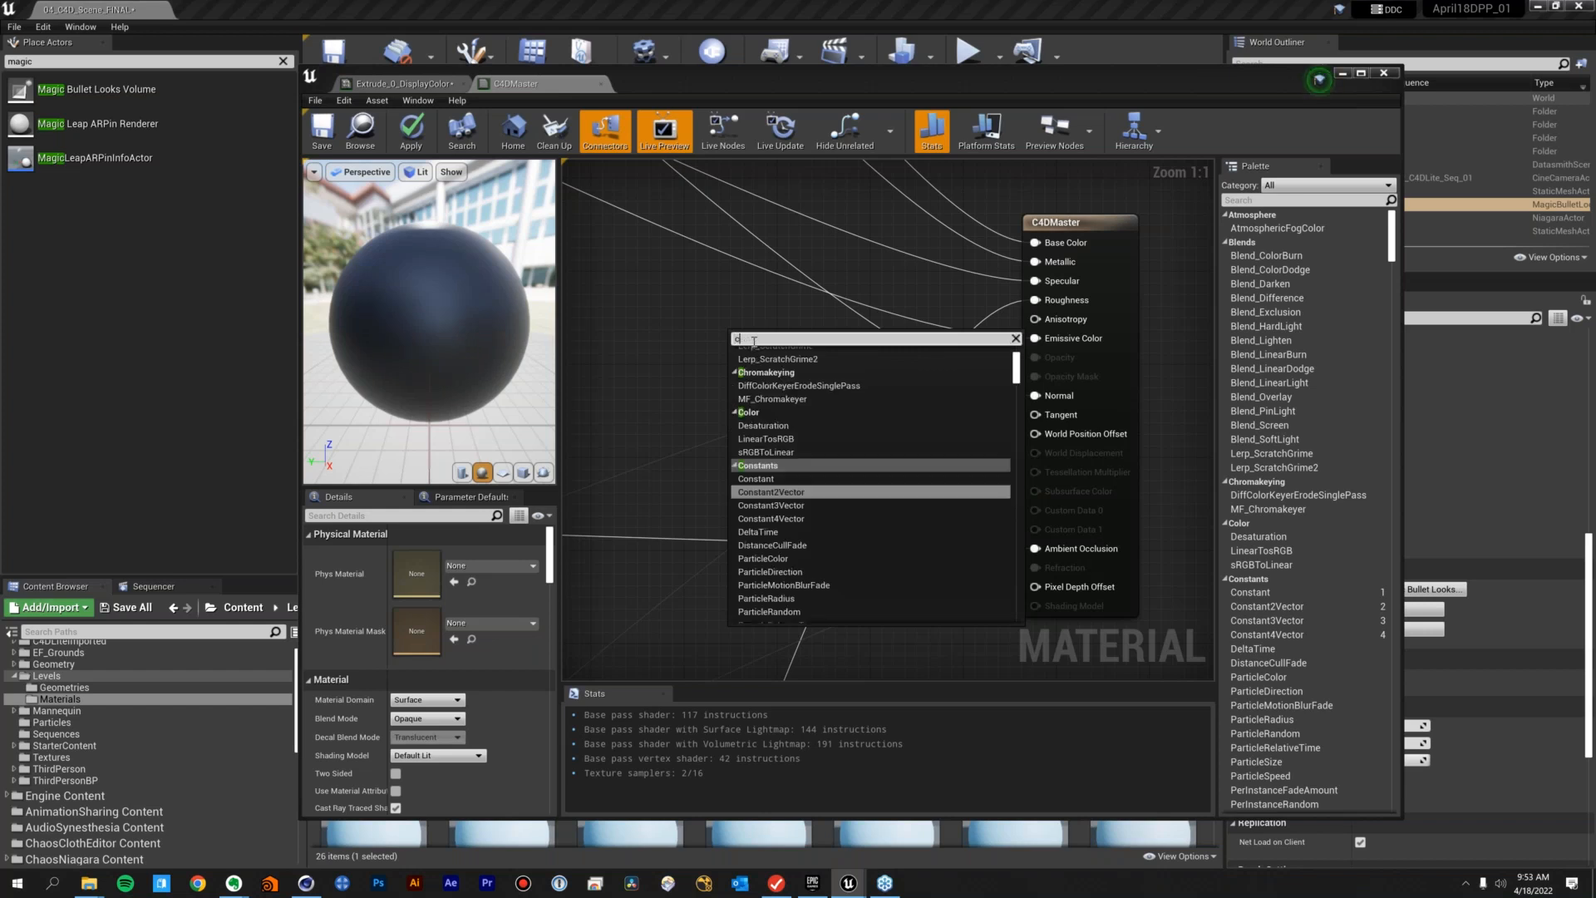
left_click(770, 479)
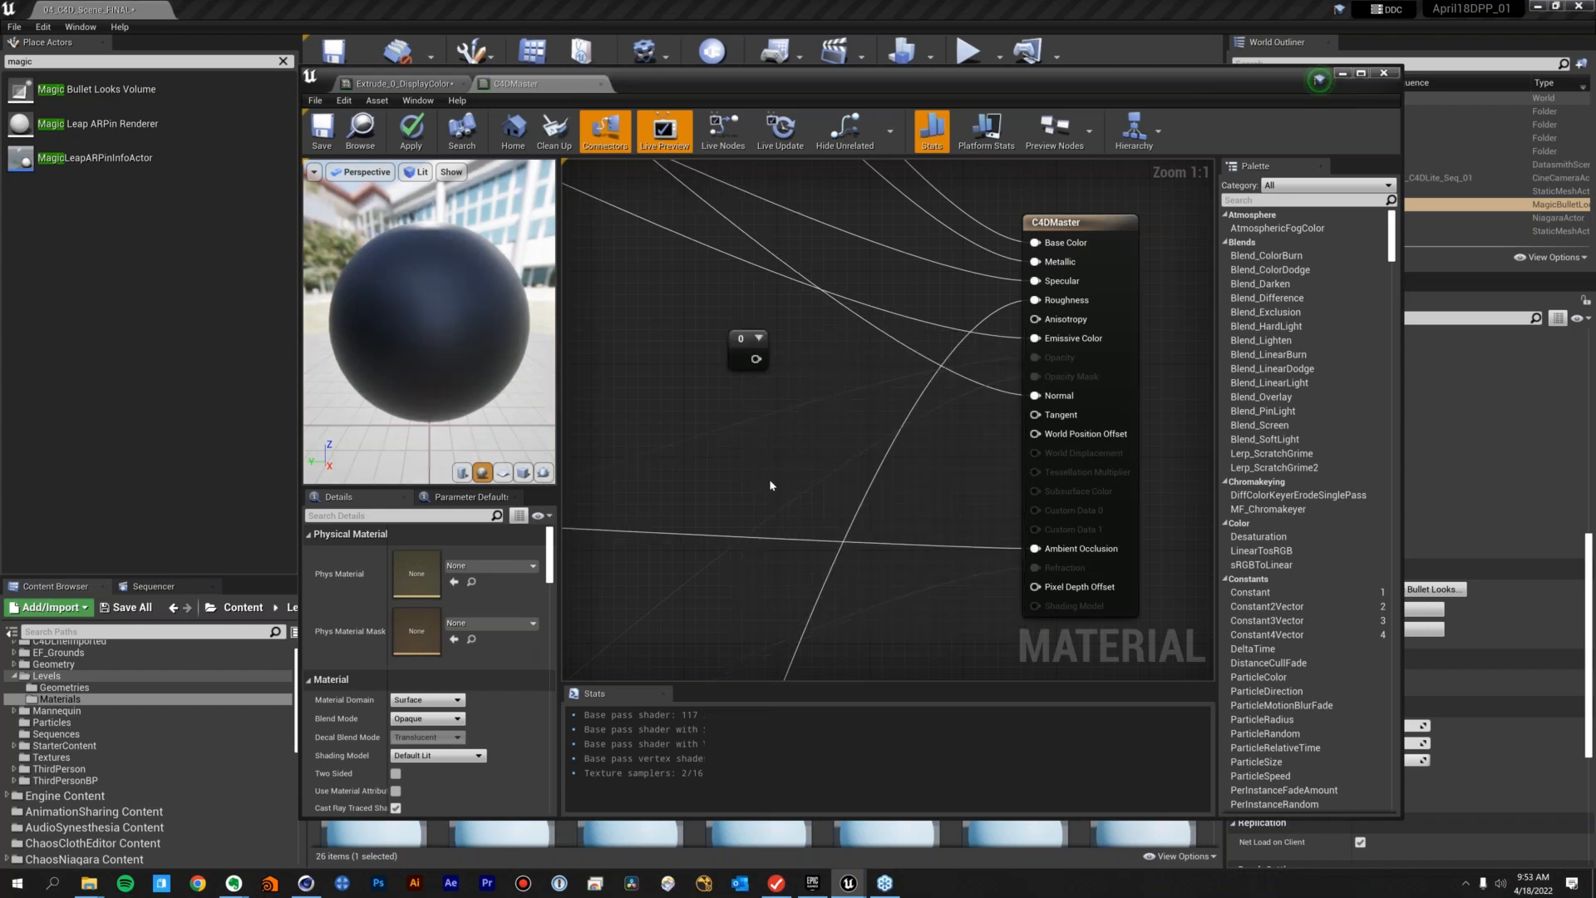
left_click(746, 347)
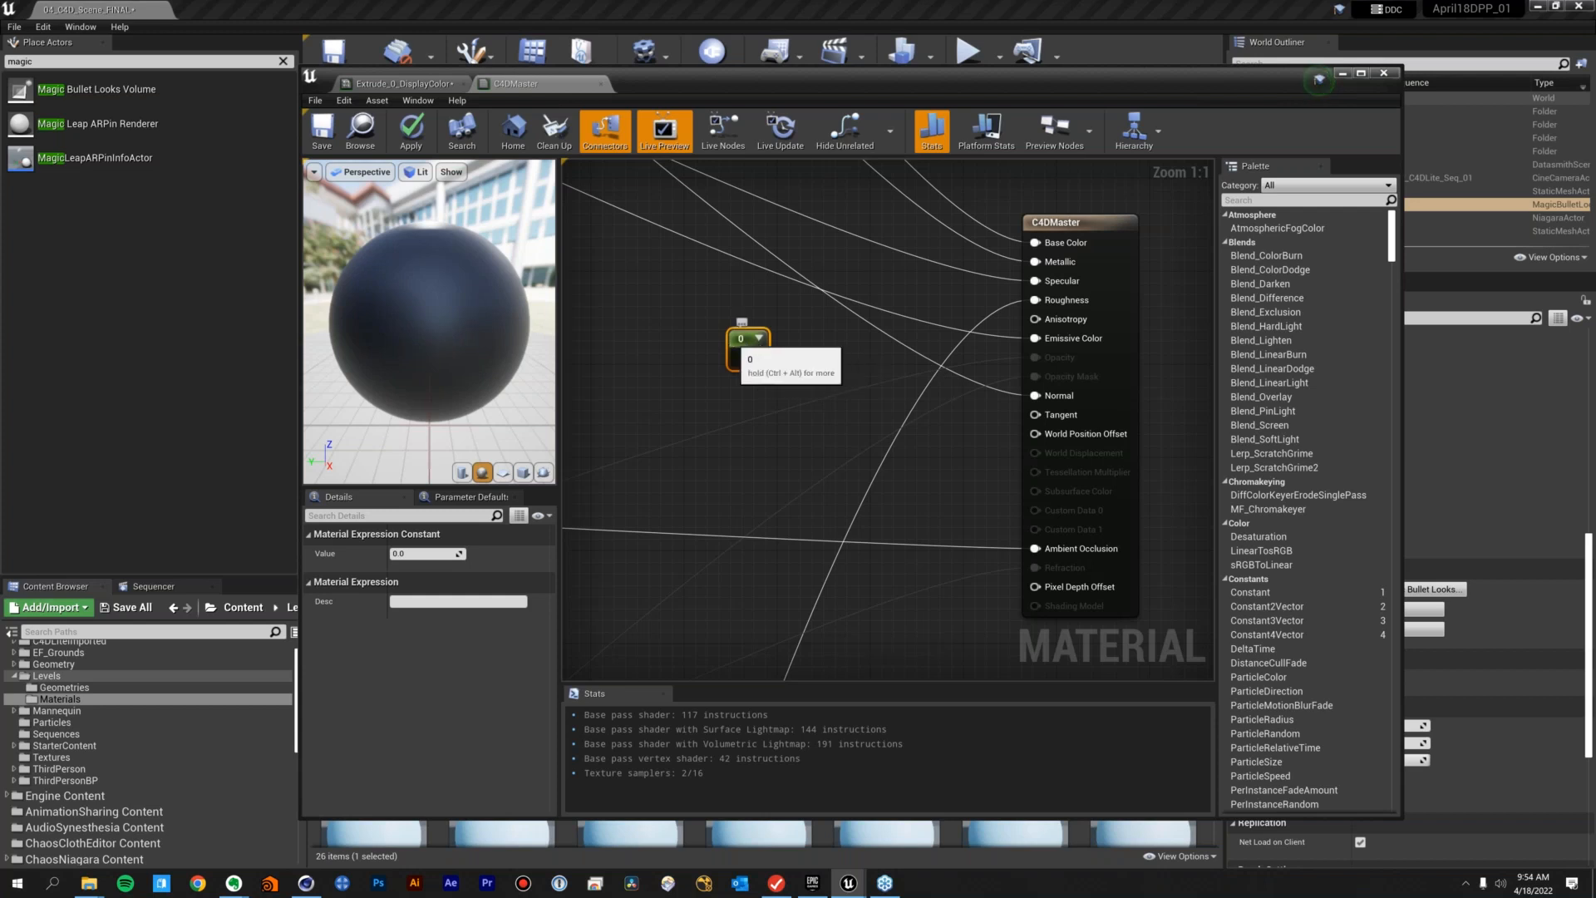
key("Delete")
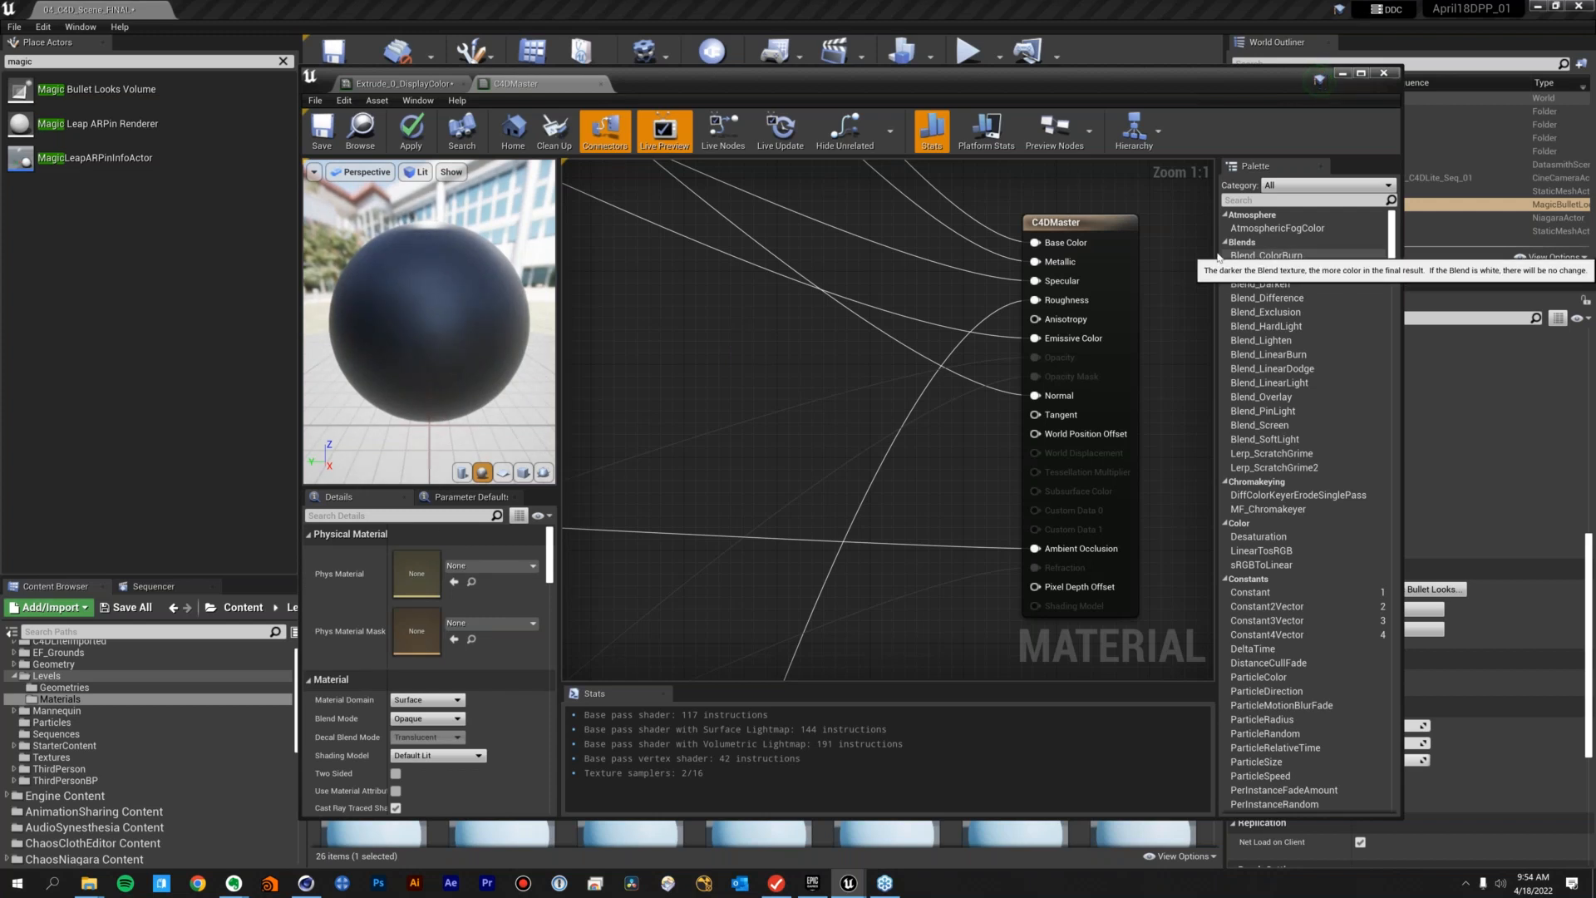
Close the material editor window
left_click(1384, 73)
left_click(886, 494)
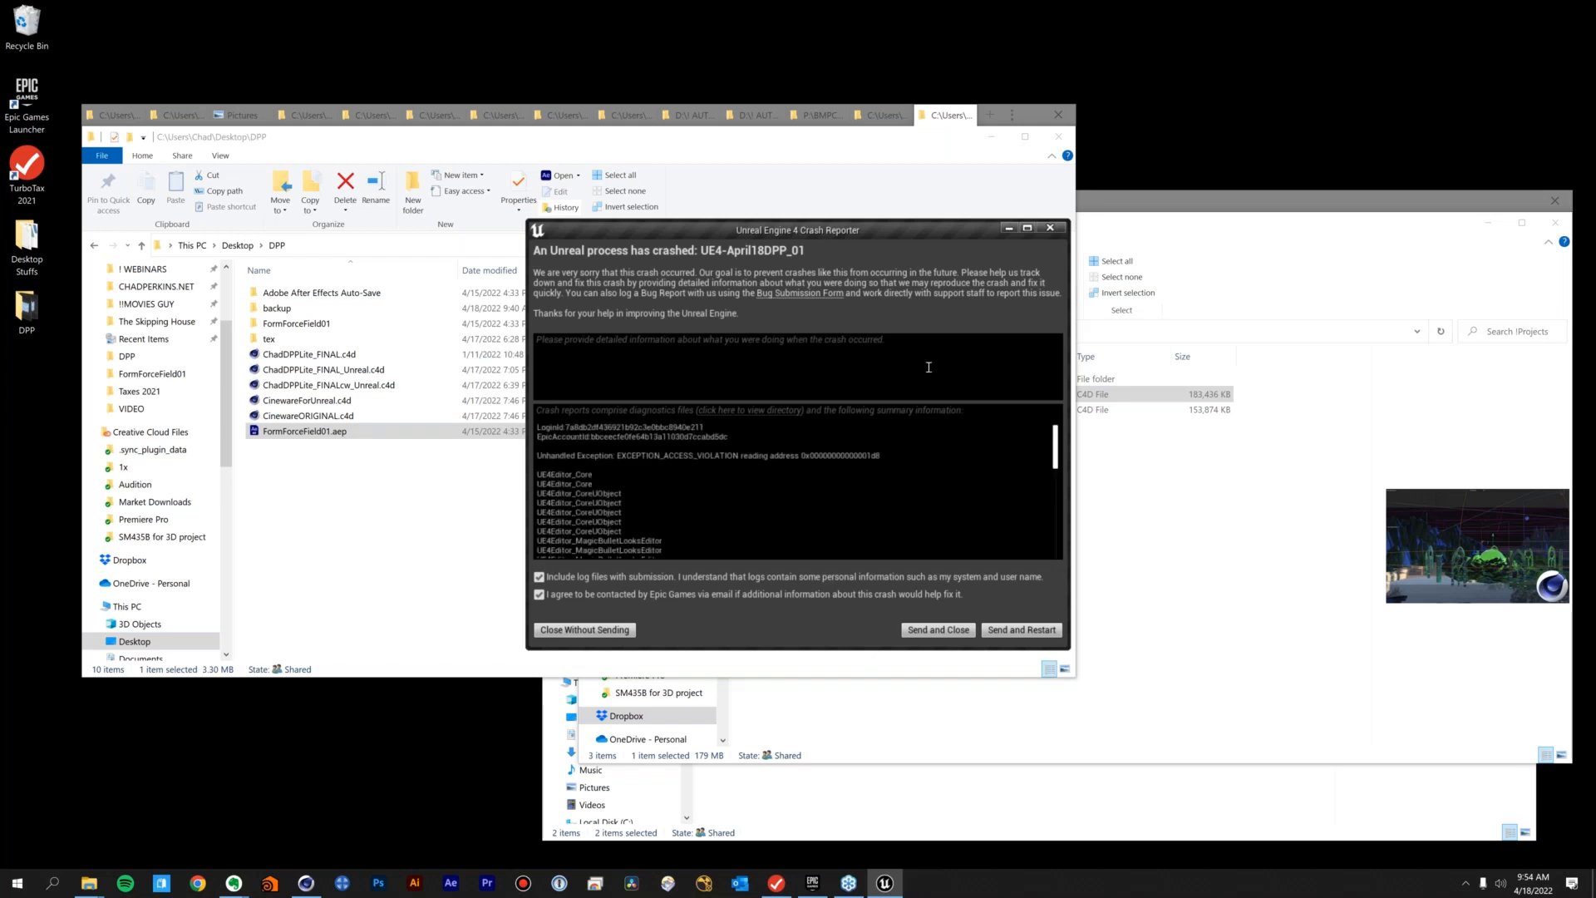
Minimize the open File Explorer windows and send the Unreal crash report without restarting the editor
left_click(997, 148)
left_click(991, 137)
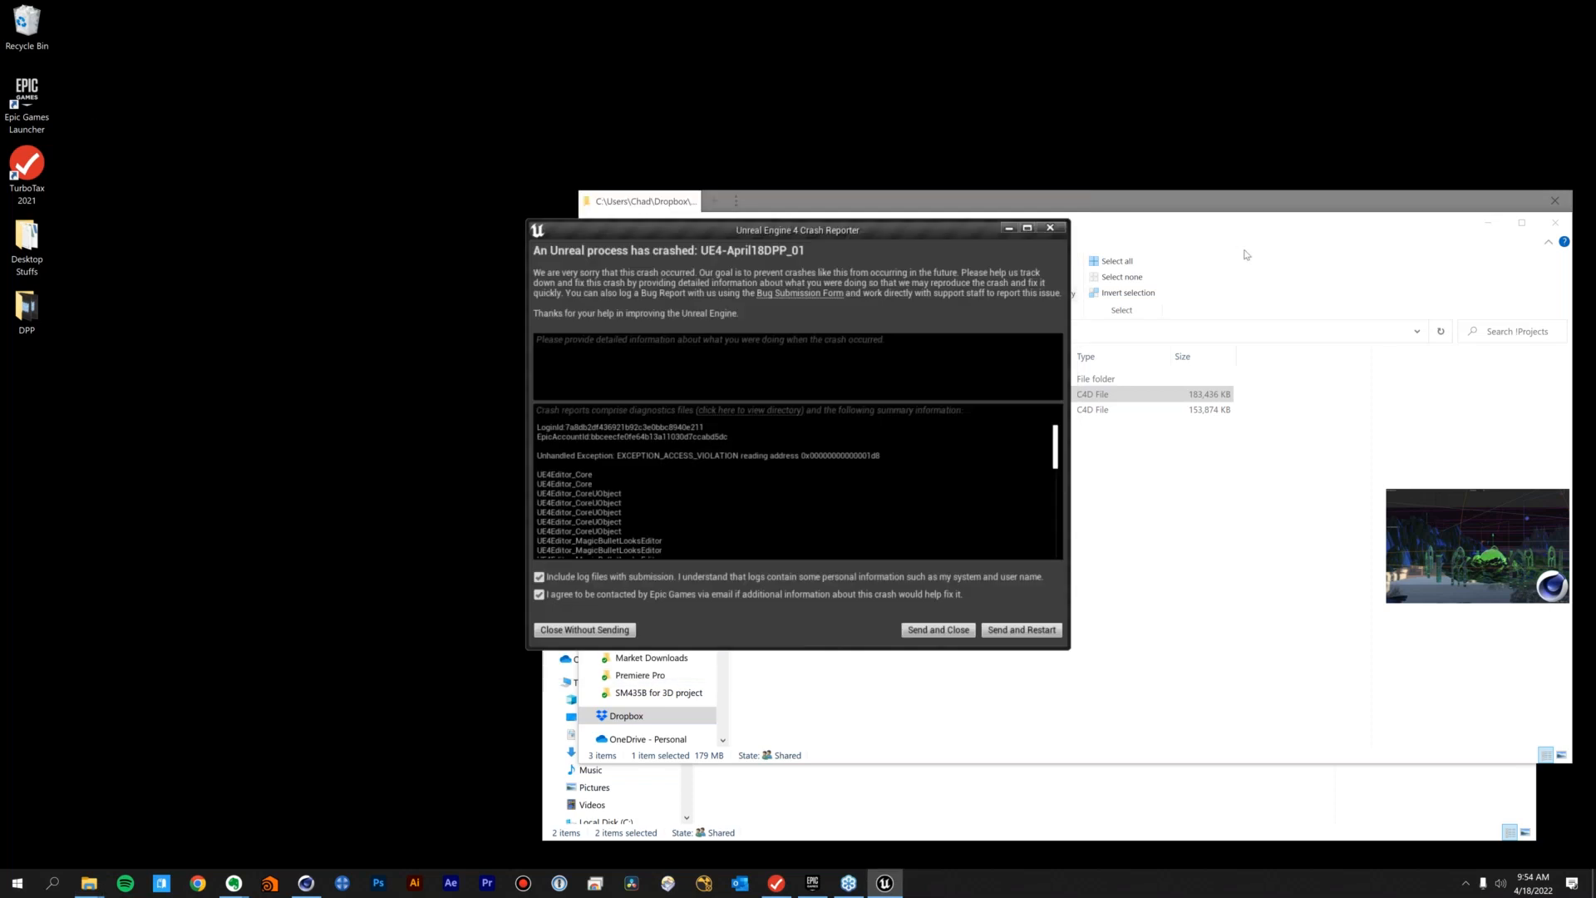
left_click(1488, 224)
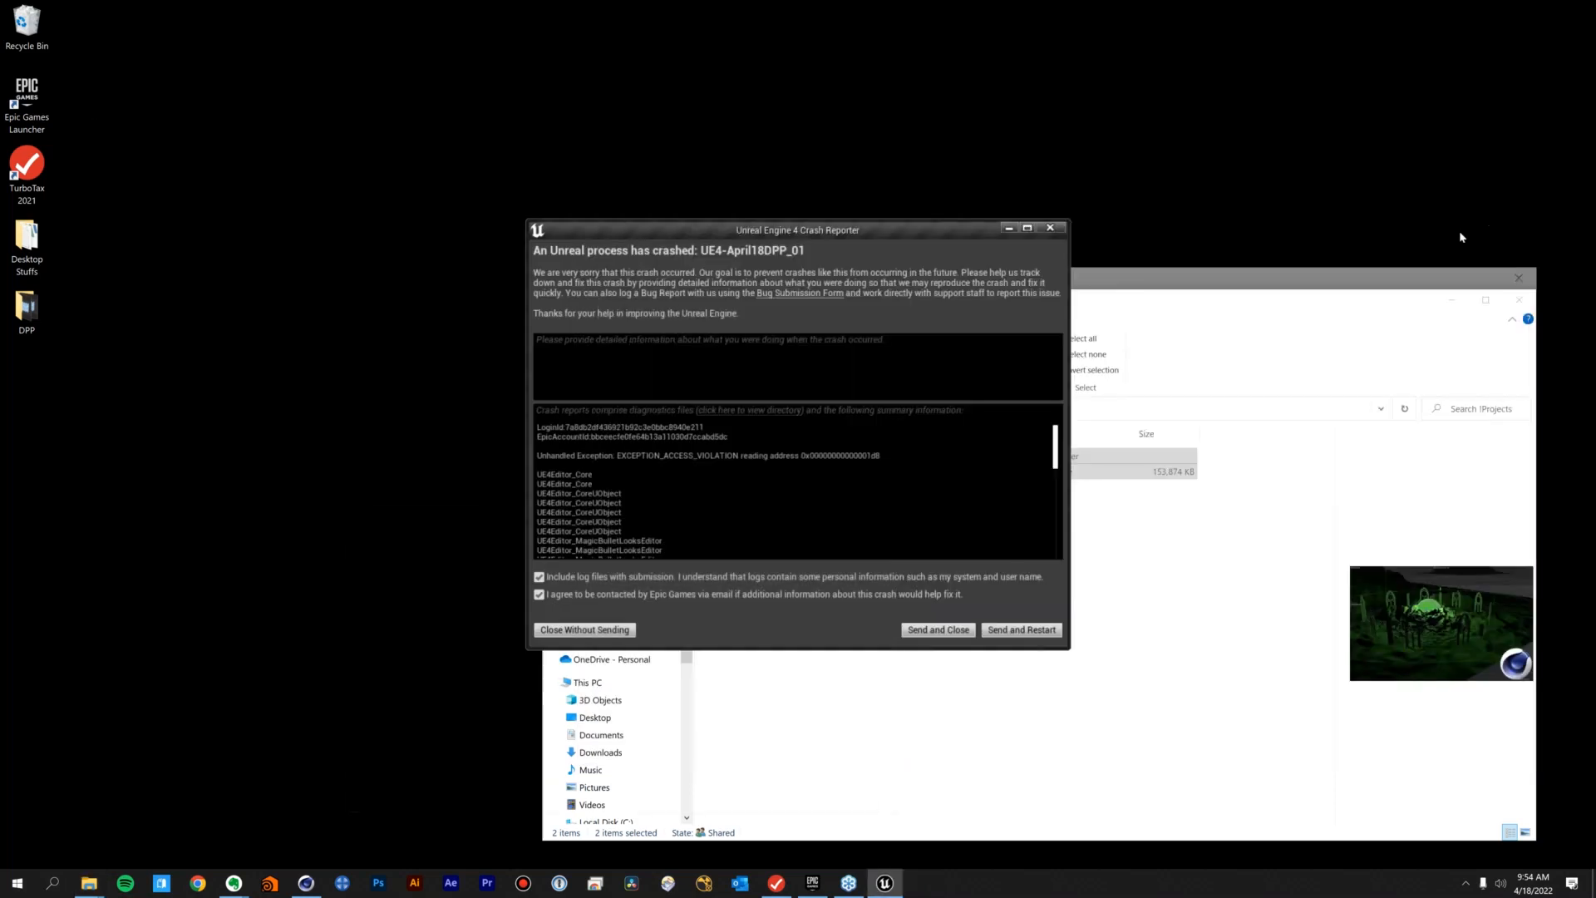
left_click(1452, 301)
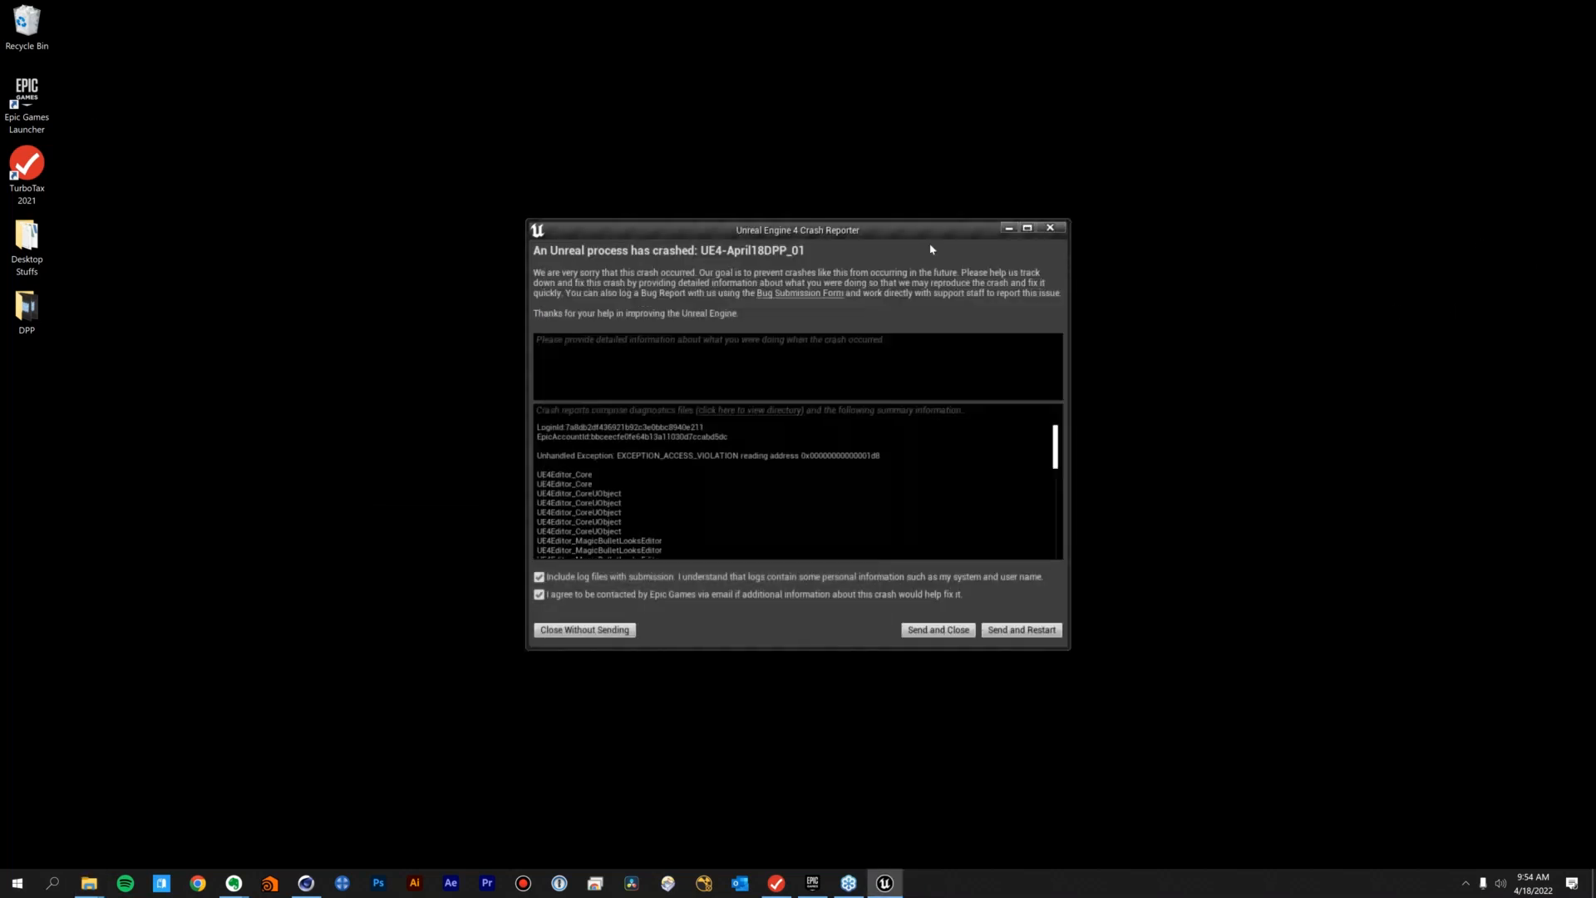
left_click_drag(915, 236, 928, 207)
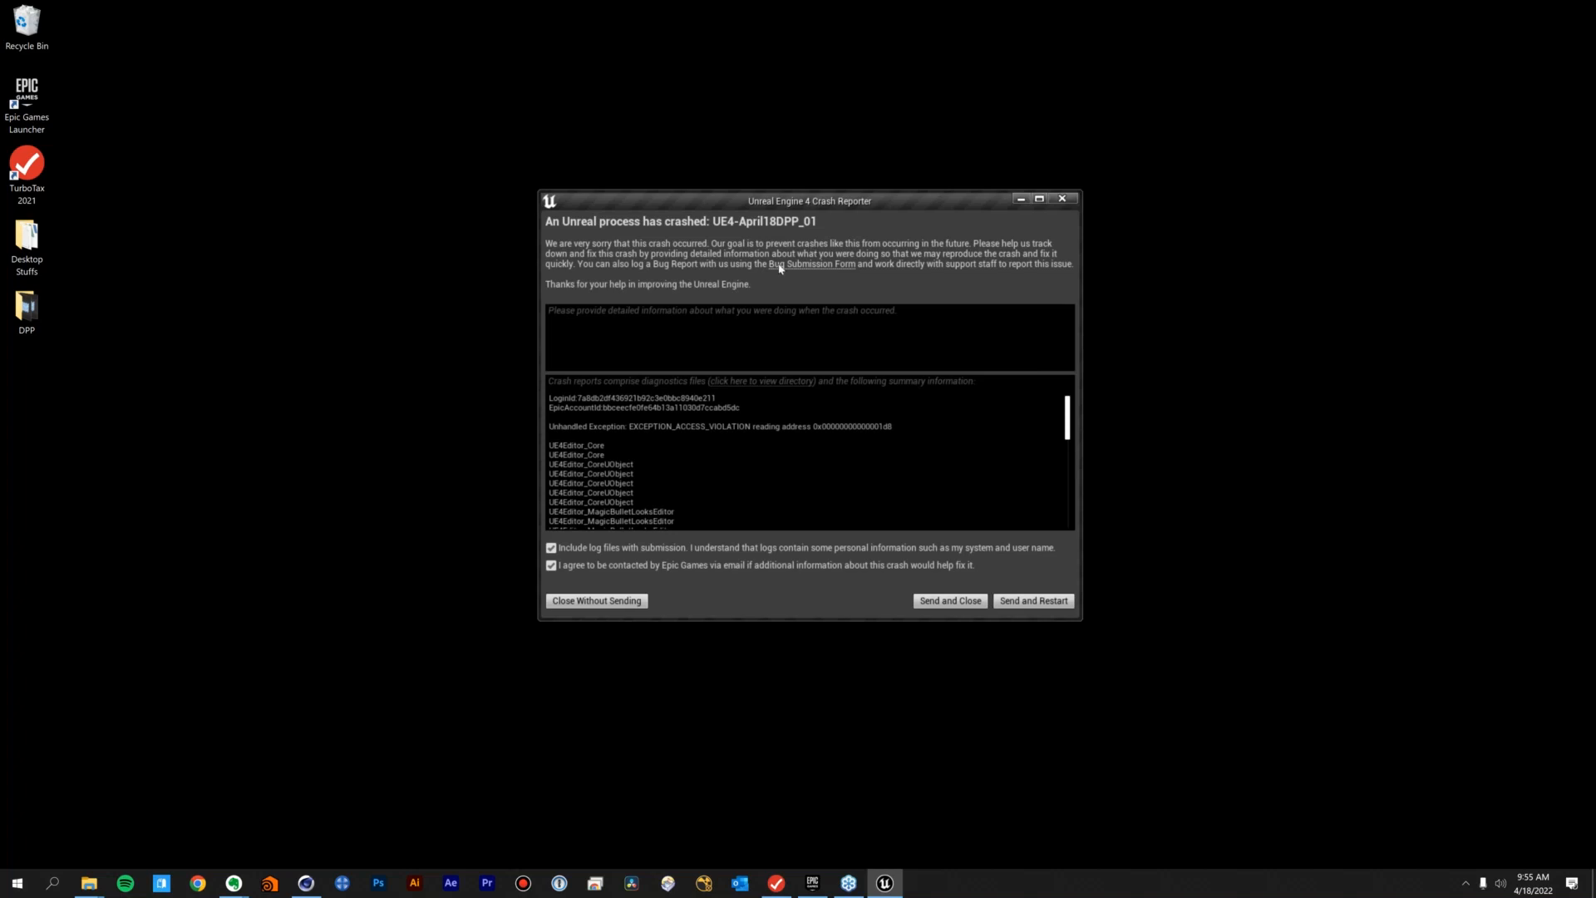
left_click(947, 599)
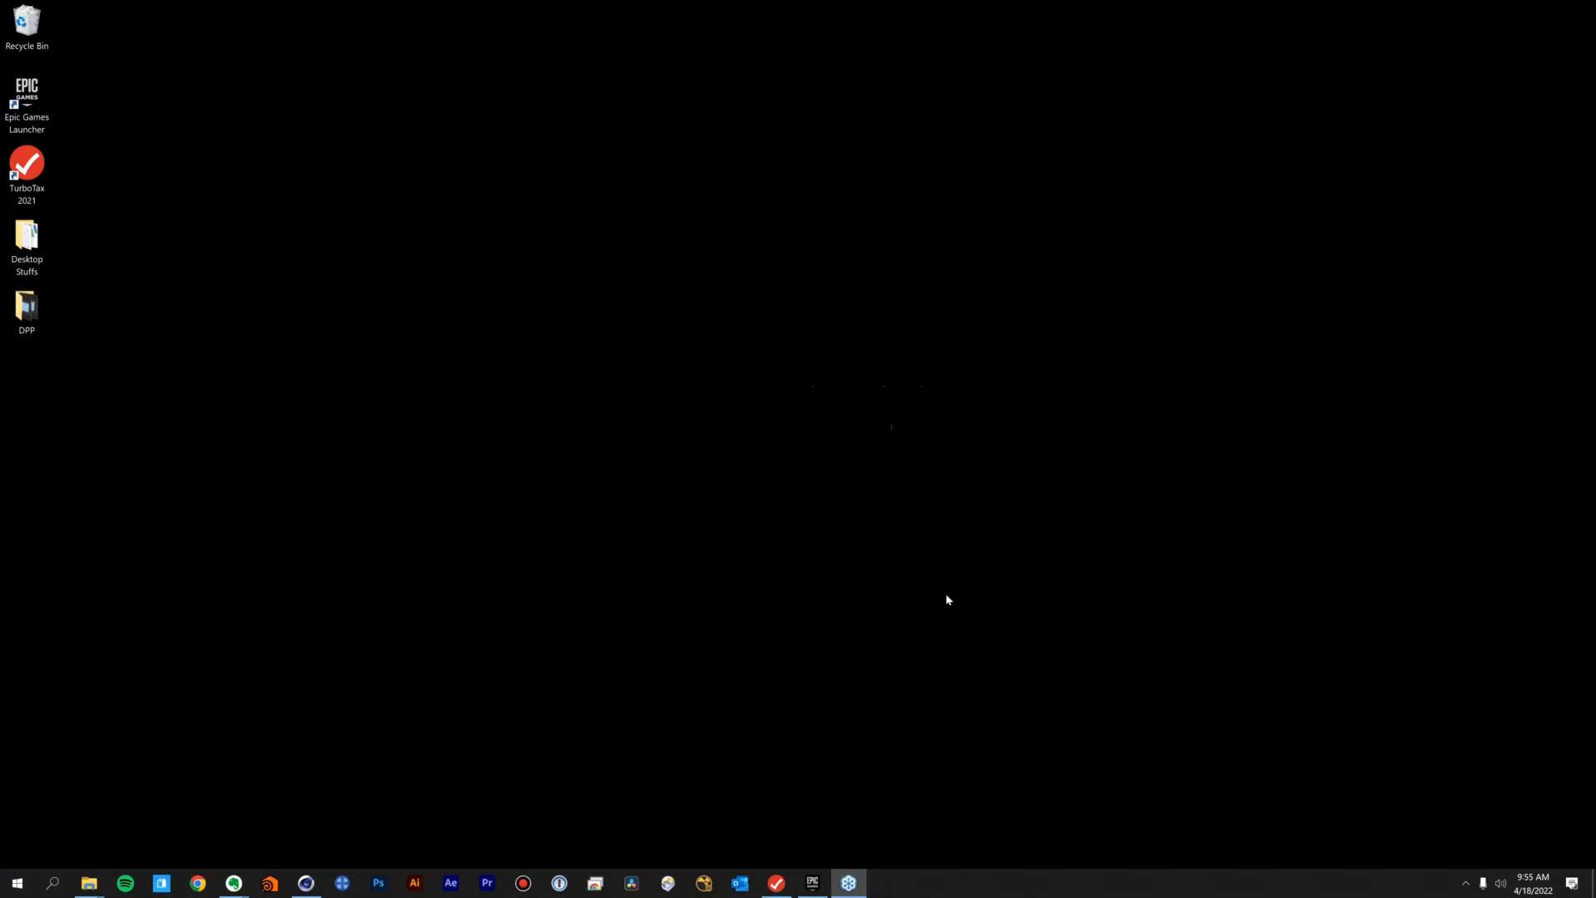
Switch to the Epic Games Launcher and show the Unreal Engine library of engine versions and projects
left_click(812, 884)
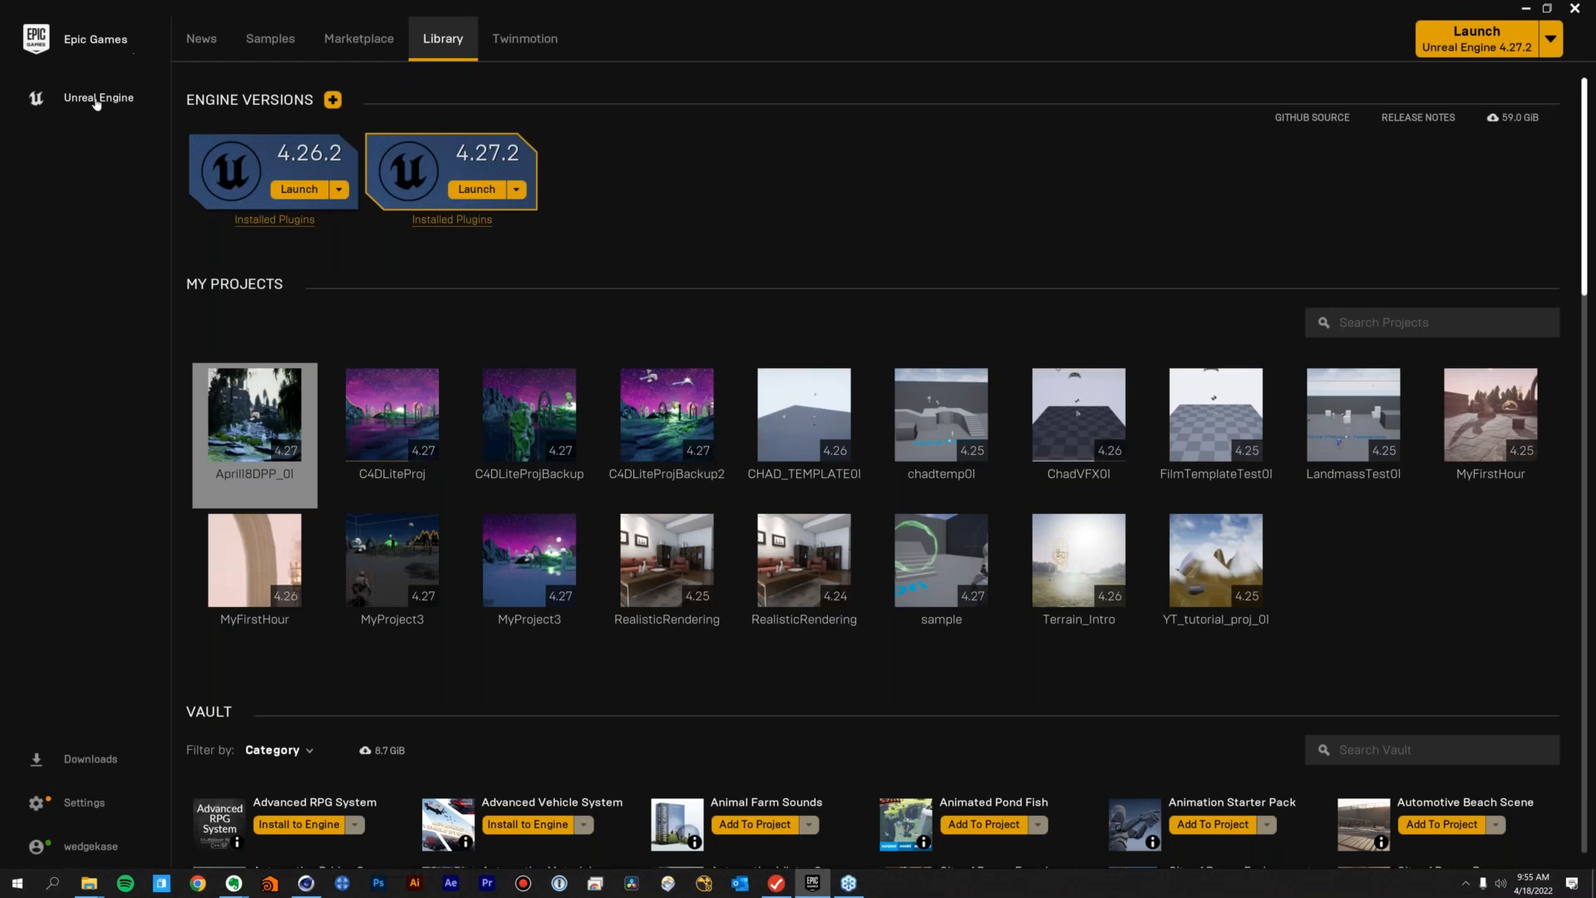
left_click(99, 100)
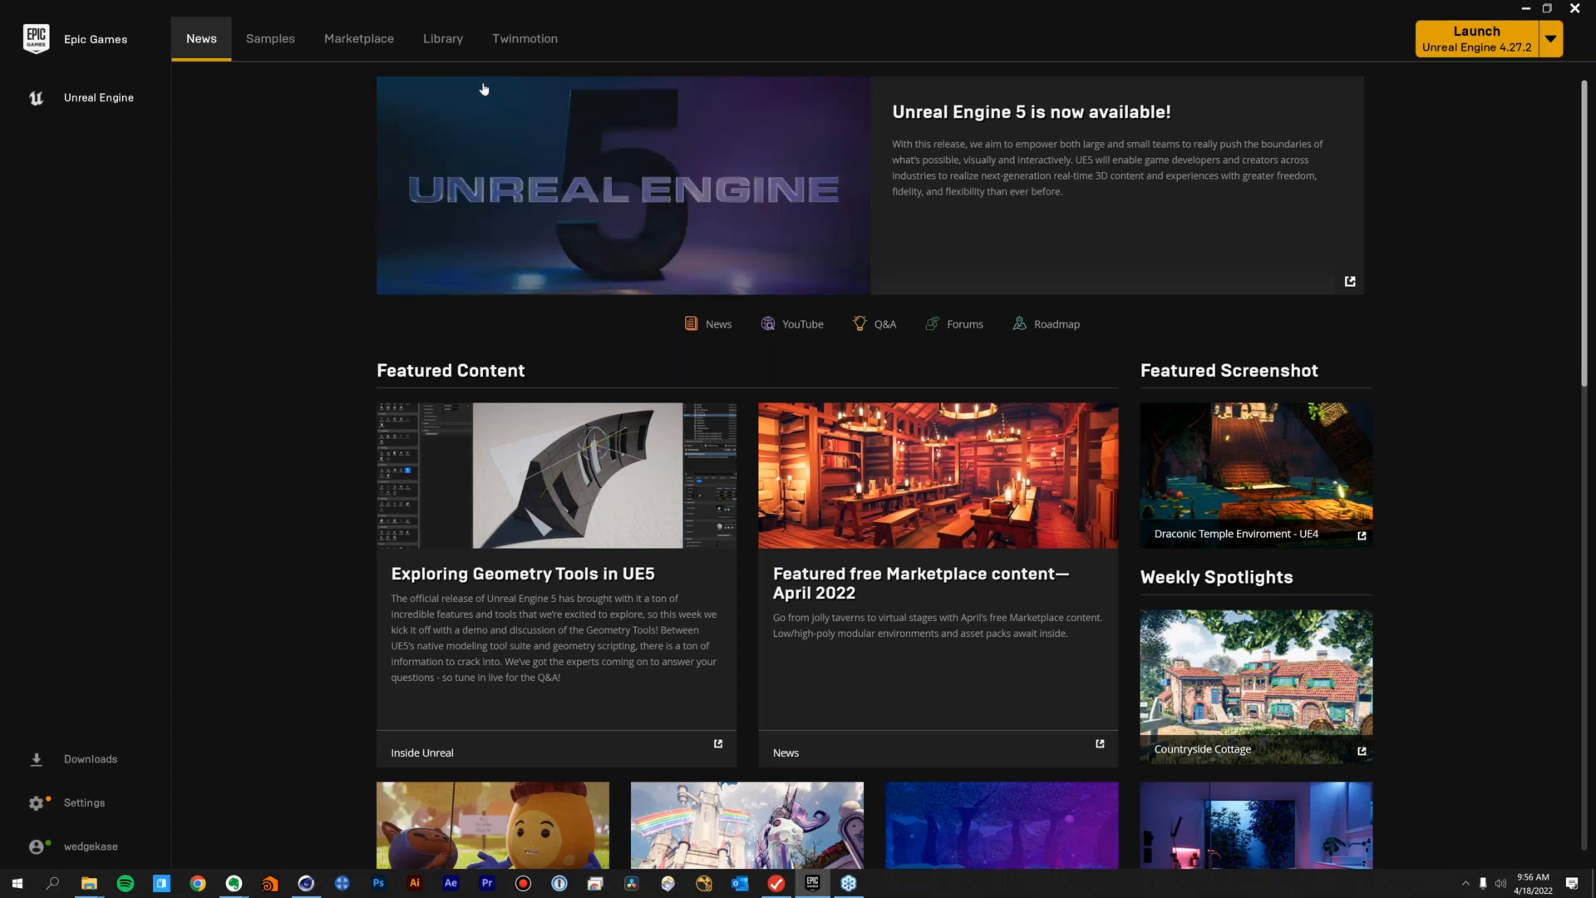
left_click(443, 46)
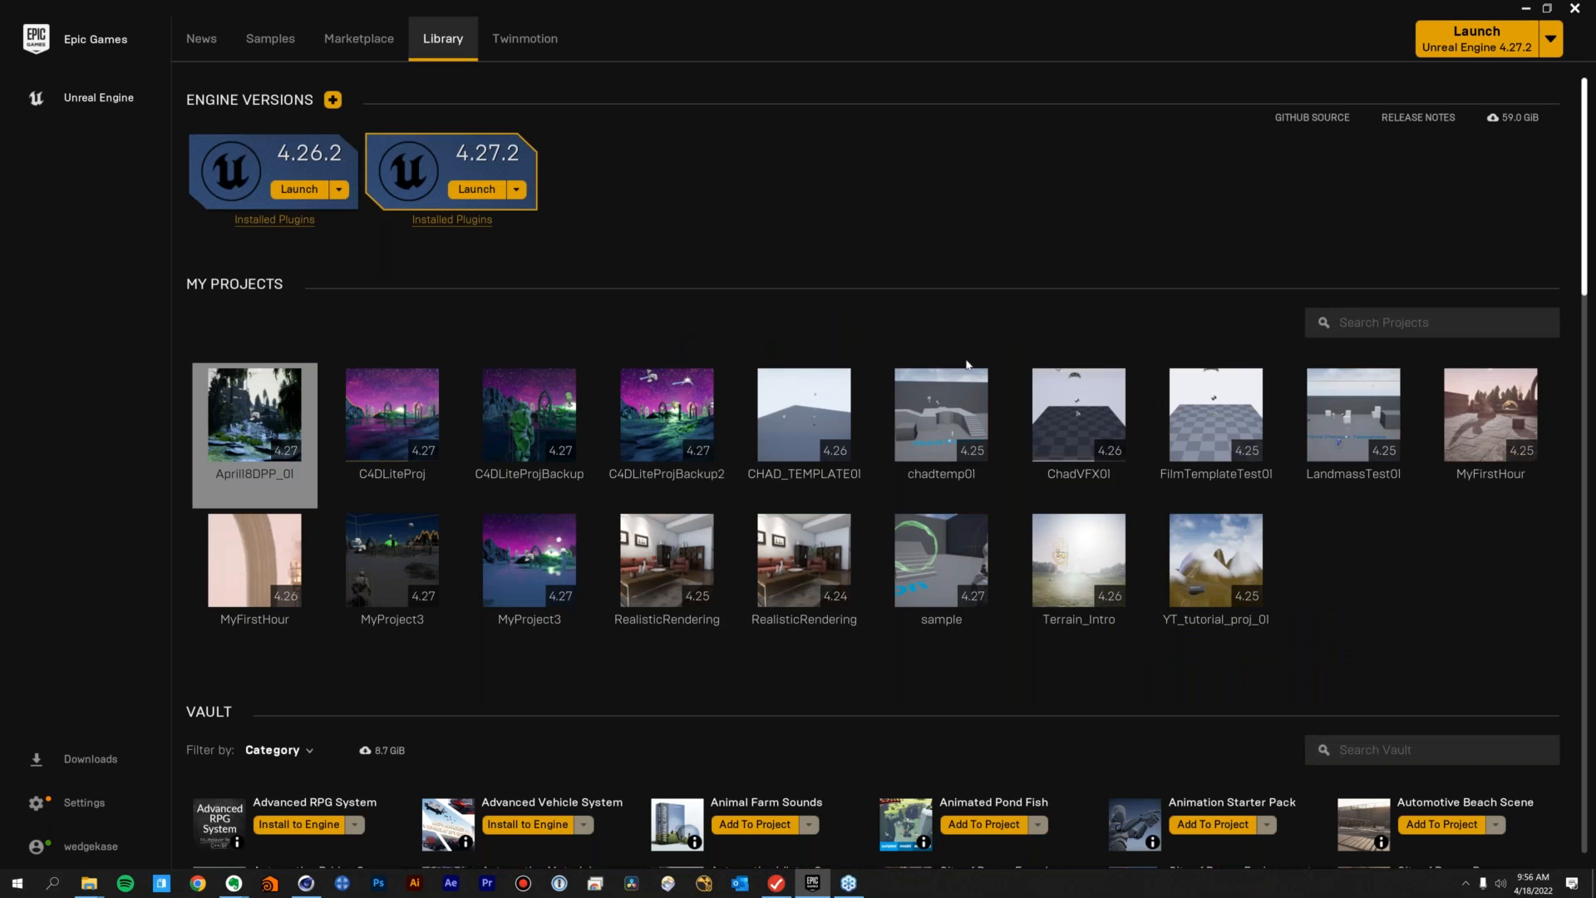
Launch Unreal Engine 4.27.2 and choose the Games category for a new project to show its templates
left_click(474, 189)
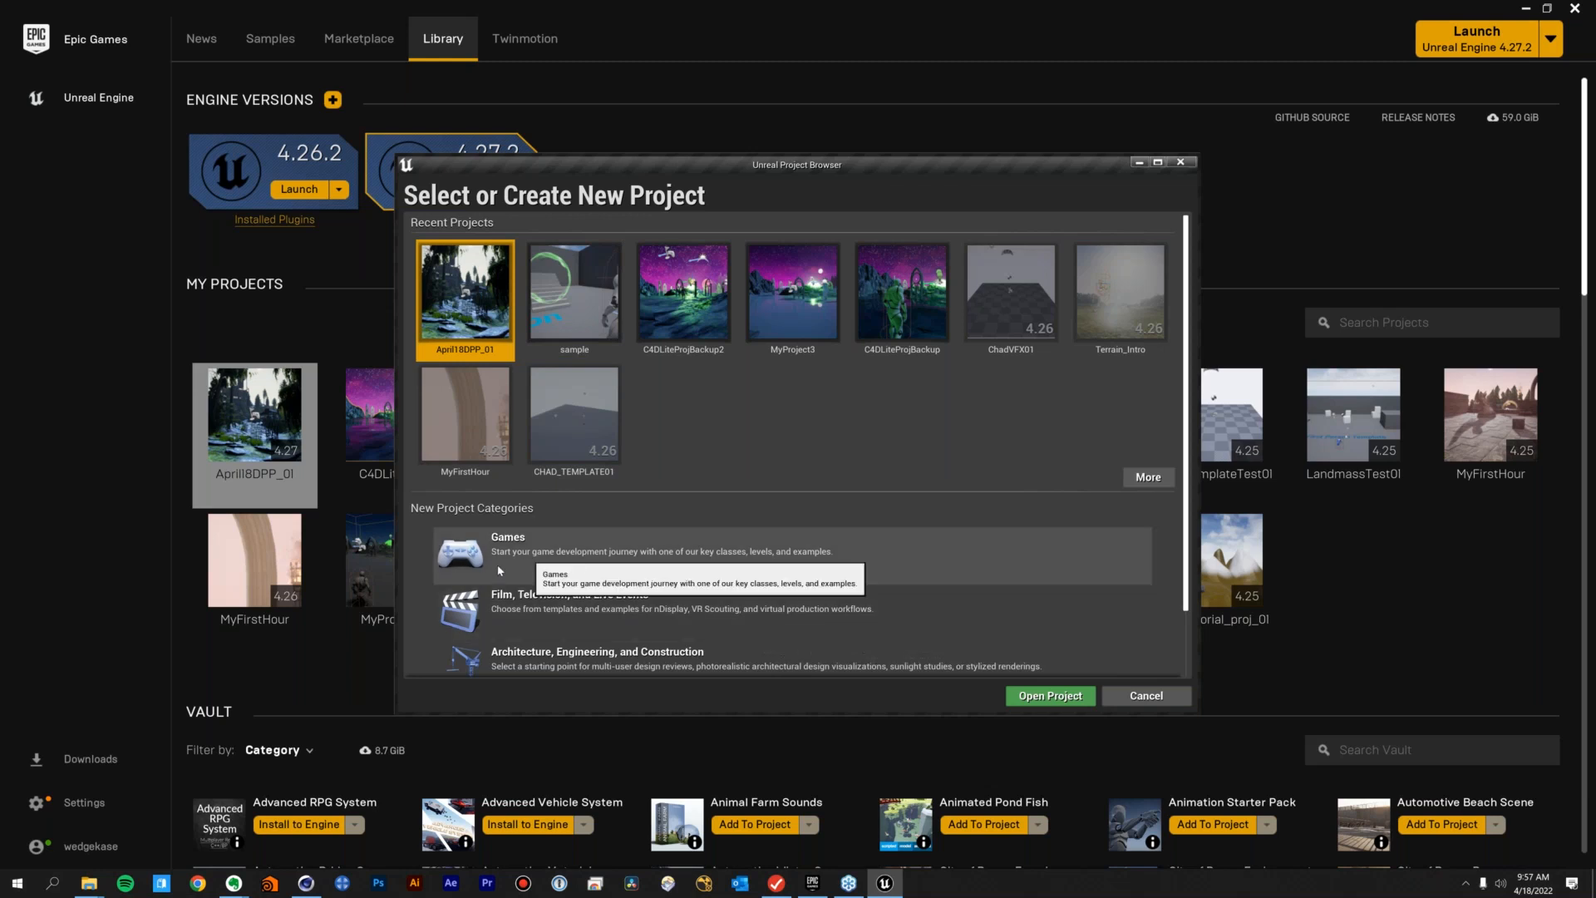
scroll(617, 609, "down", 2)
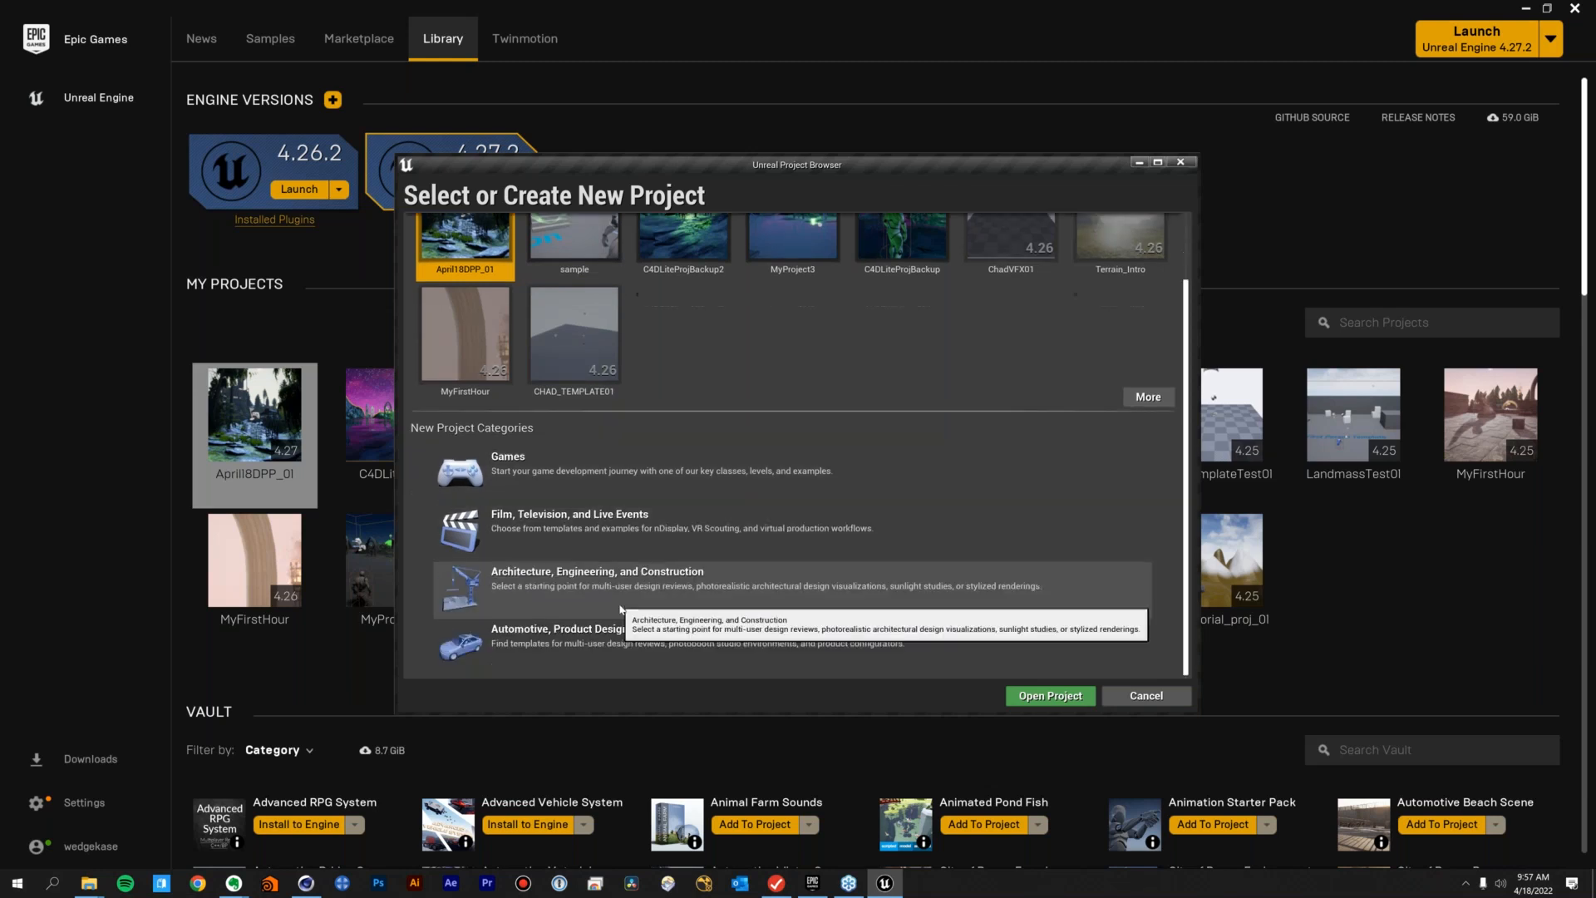
left_click(471, 475)
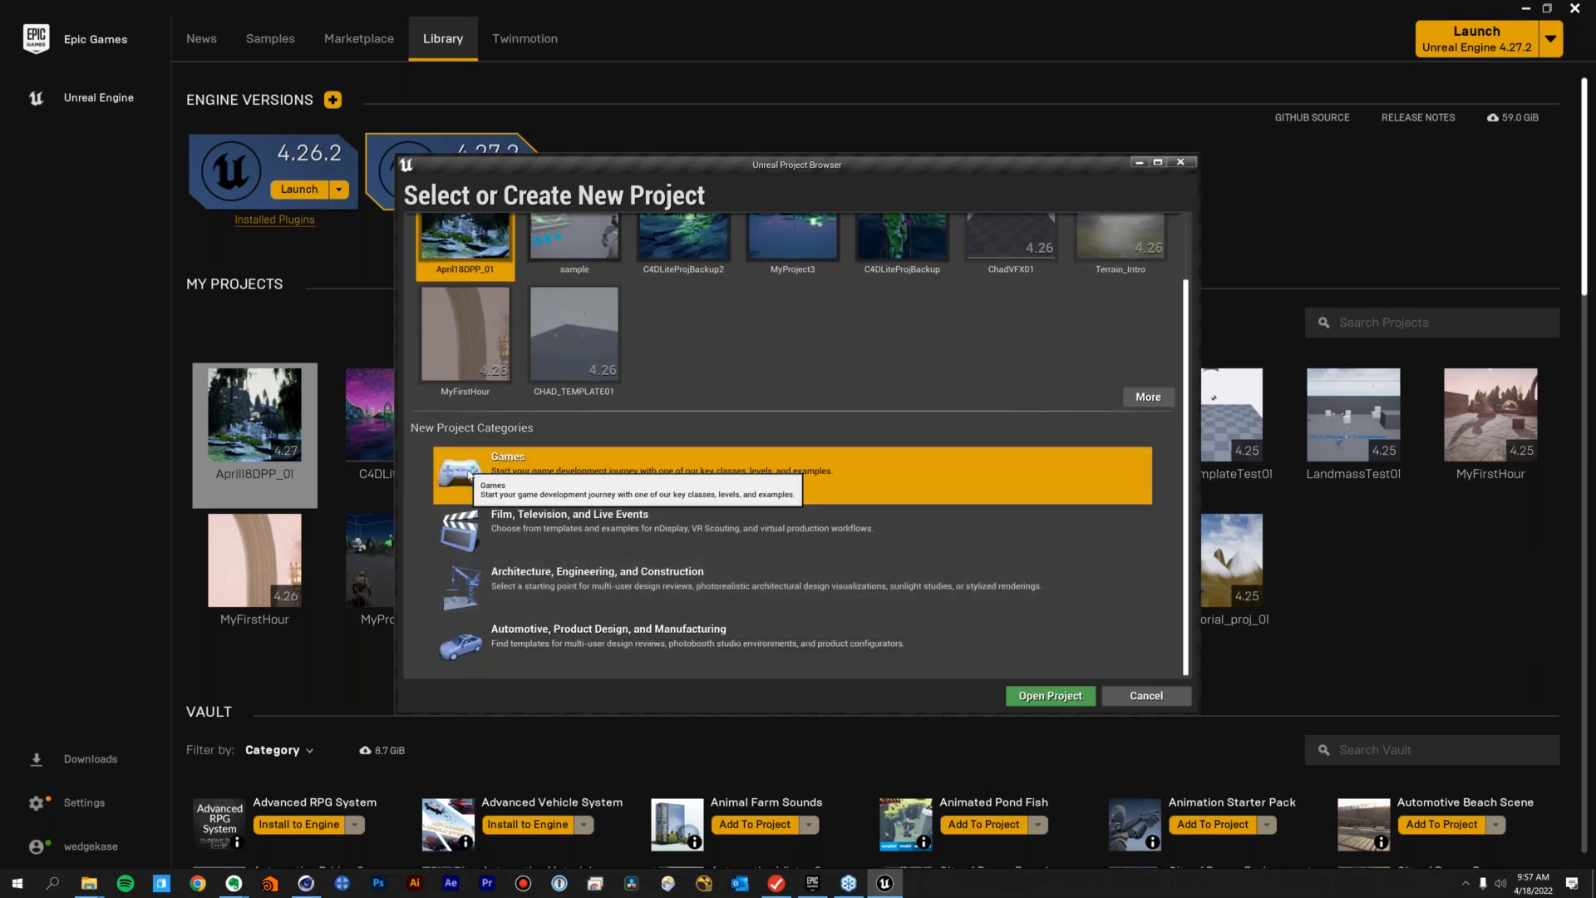
left_click(975, 698)
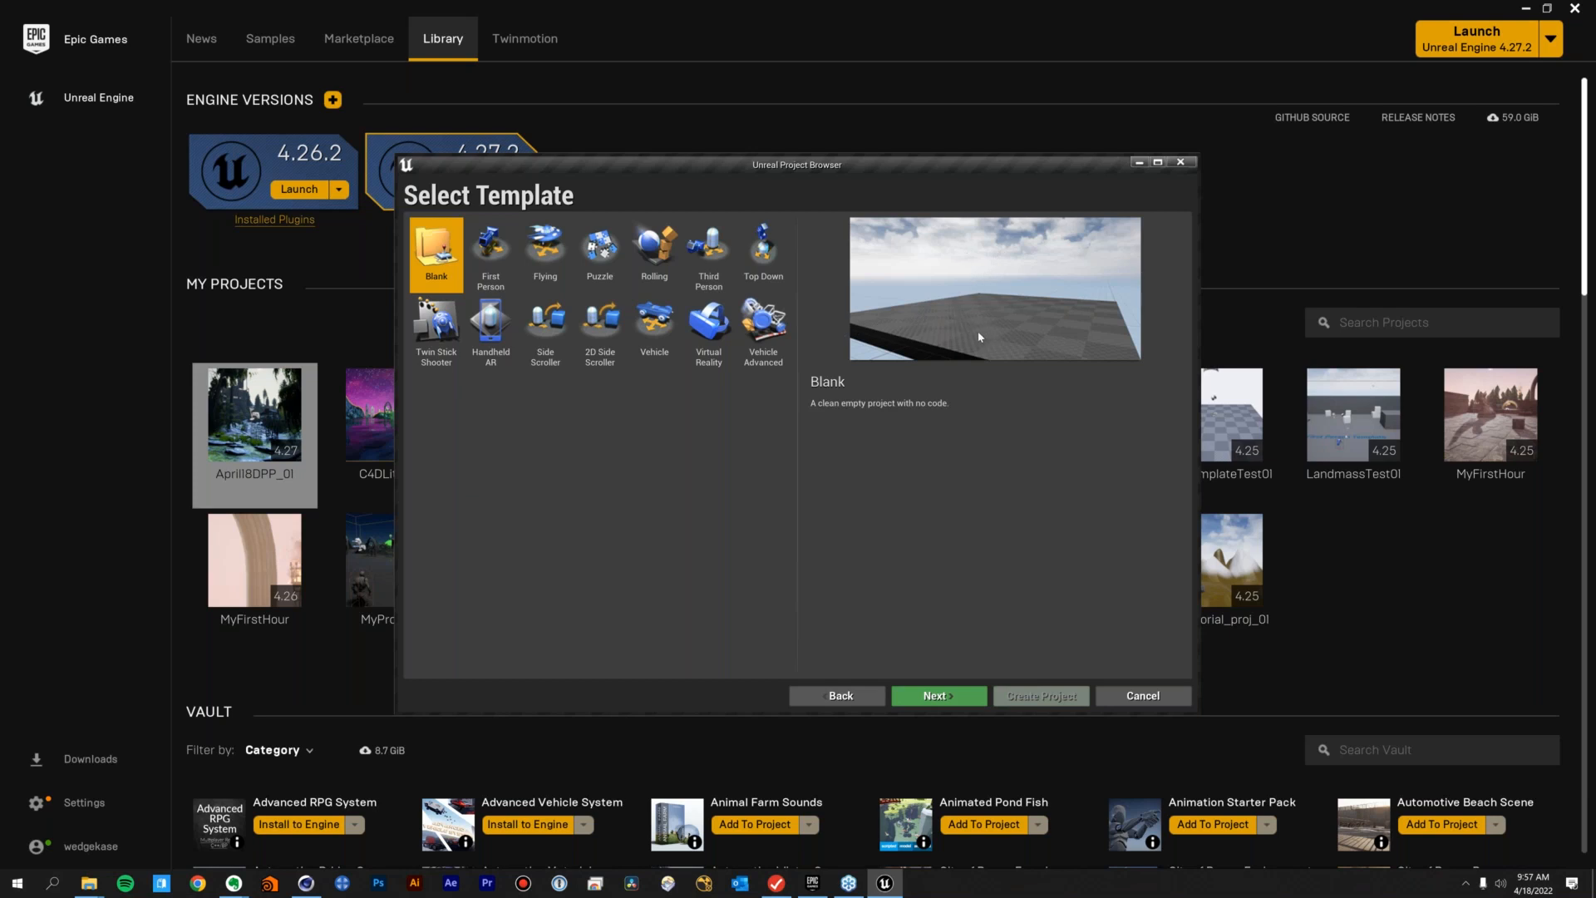
Compare the First Person and Third Person templates, and create the new project from the Third Person template
left_click(710, 254)
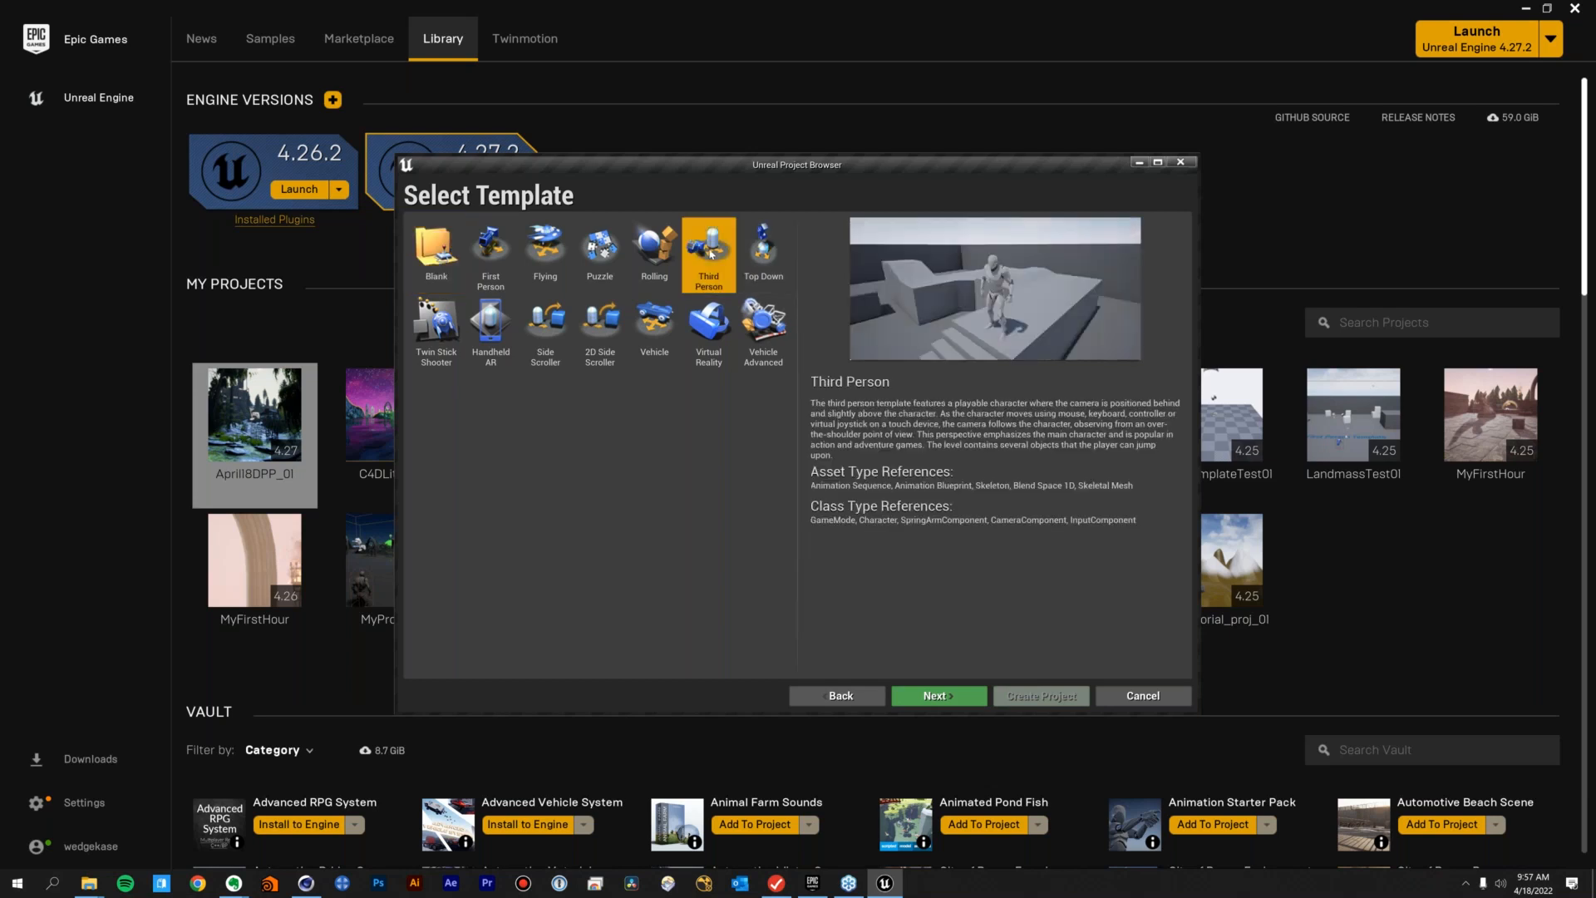
left_click(496, 253)
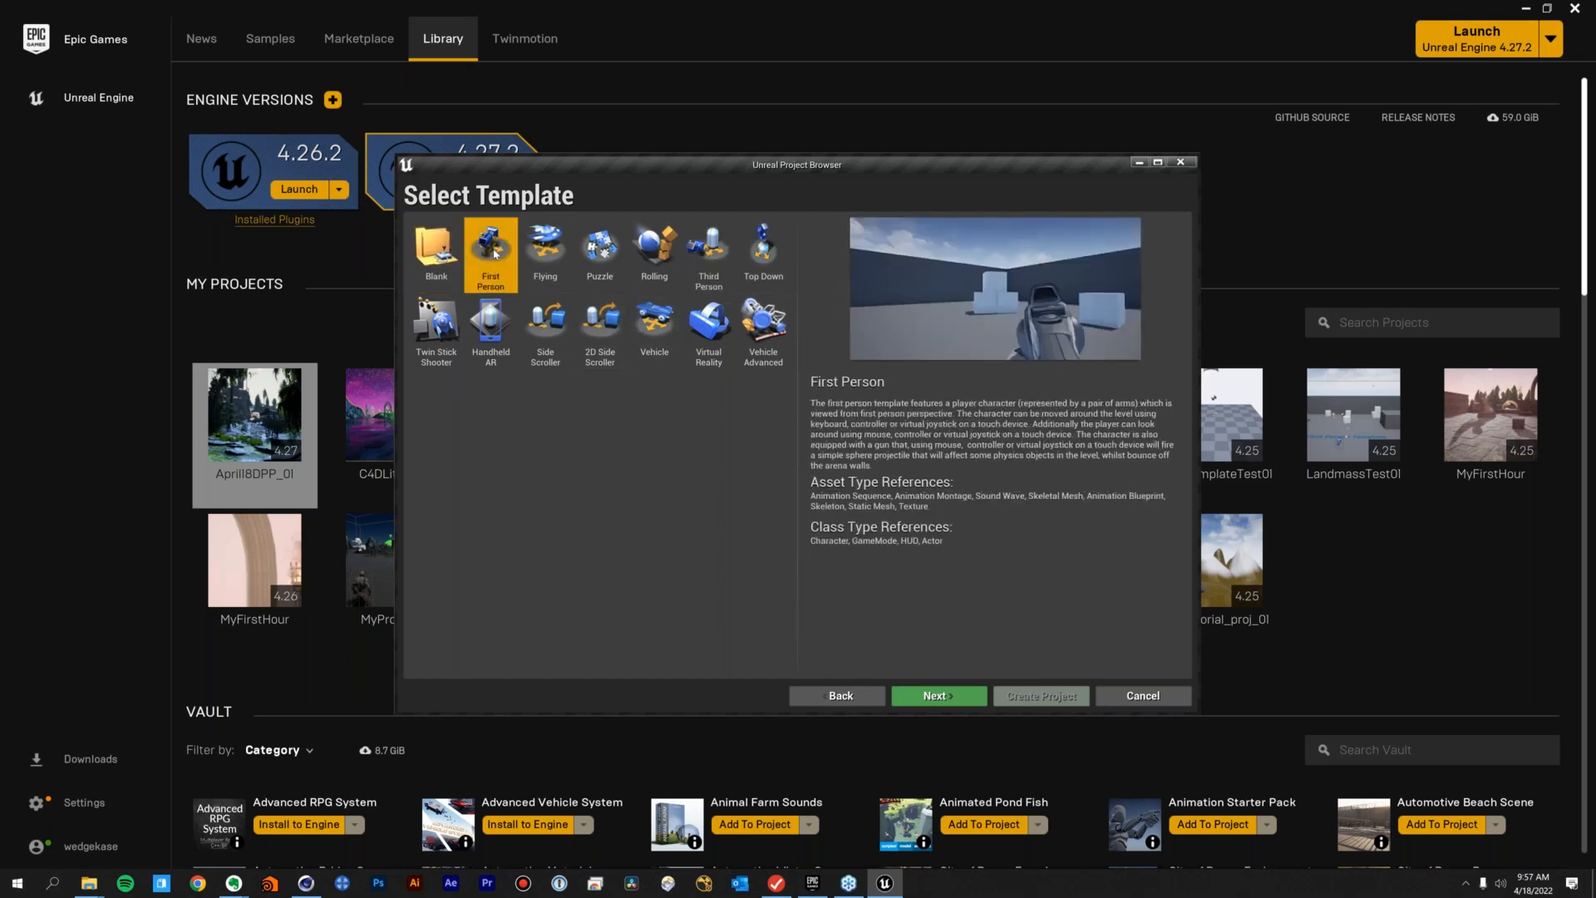
left_click(717, 260)
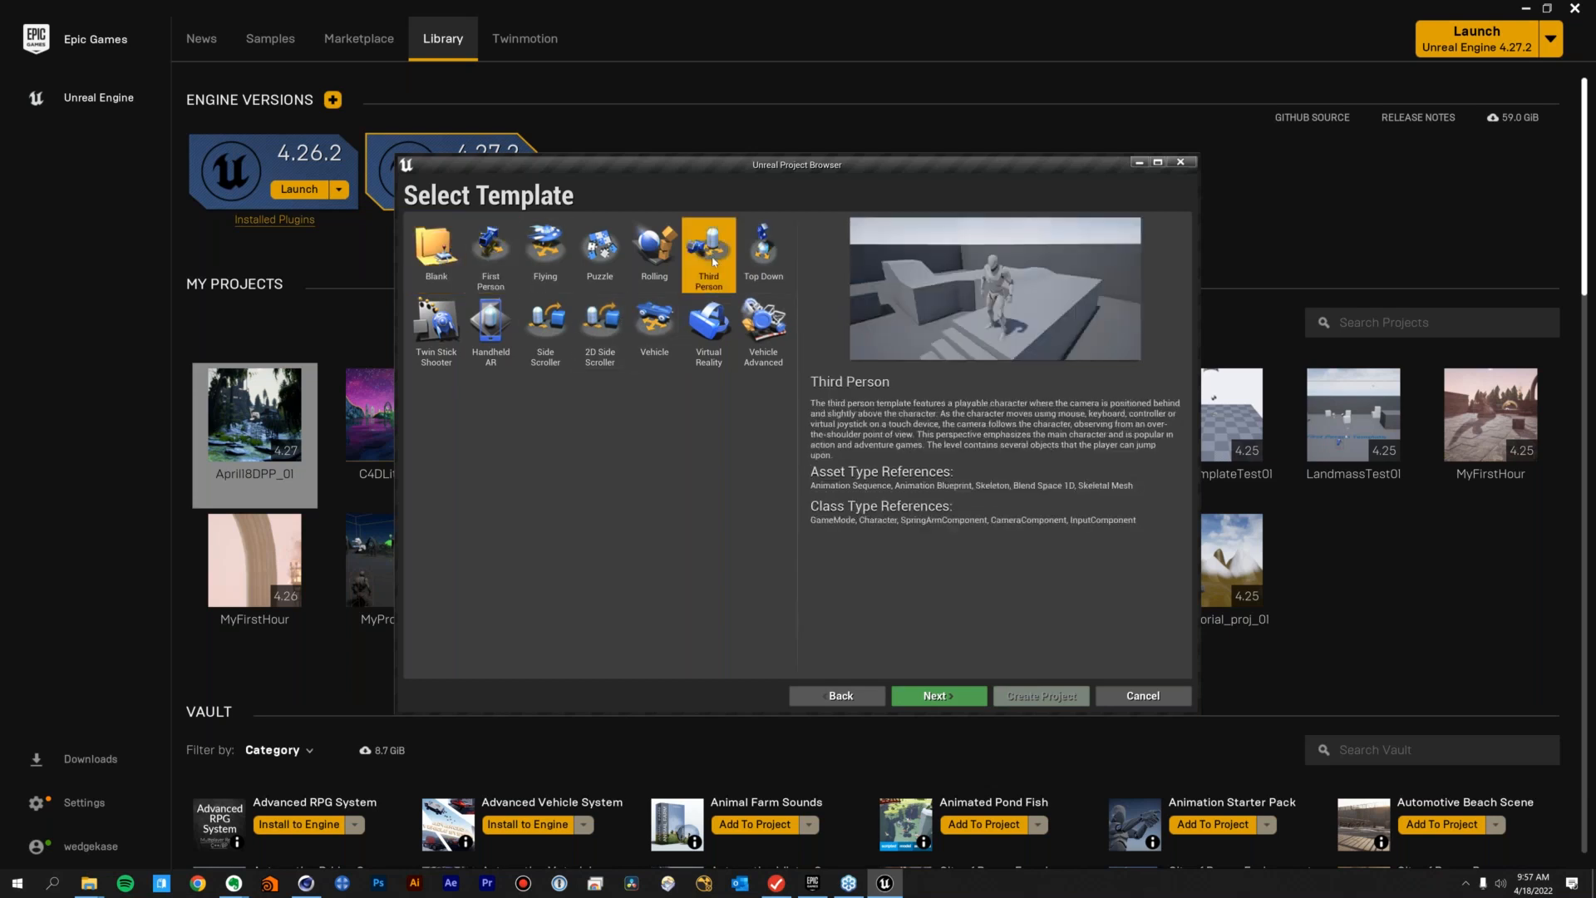
left_click(956, 703)
left_click(1035, 697)
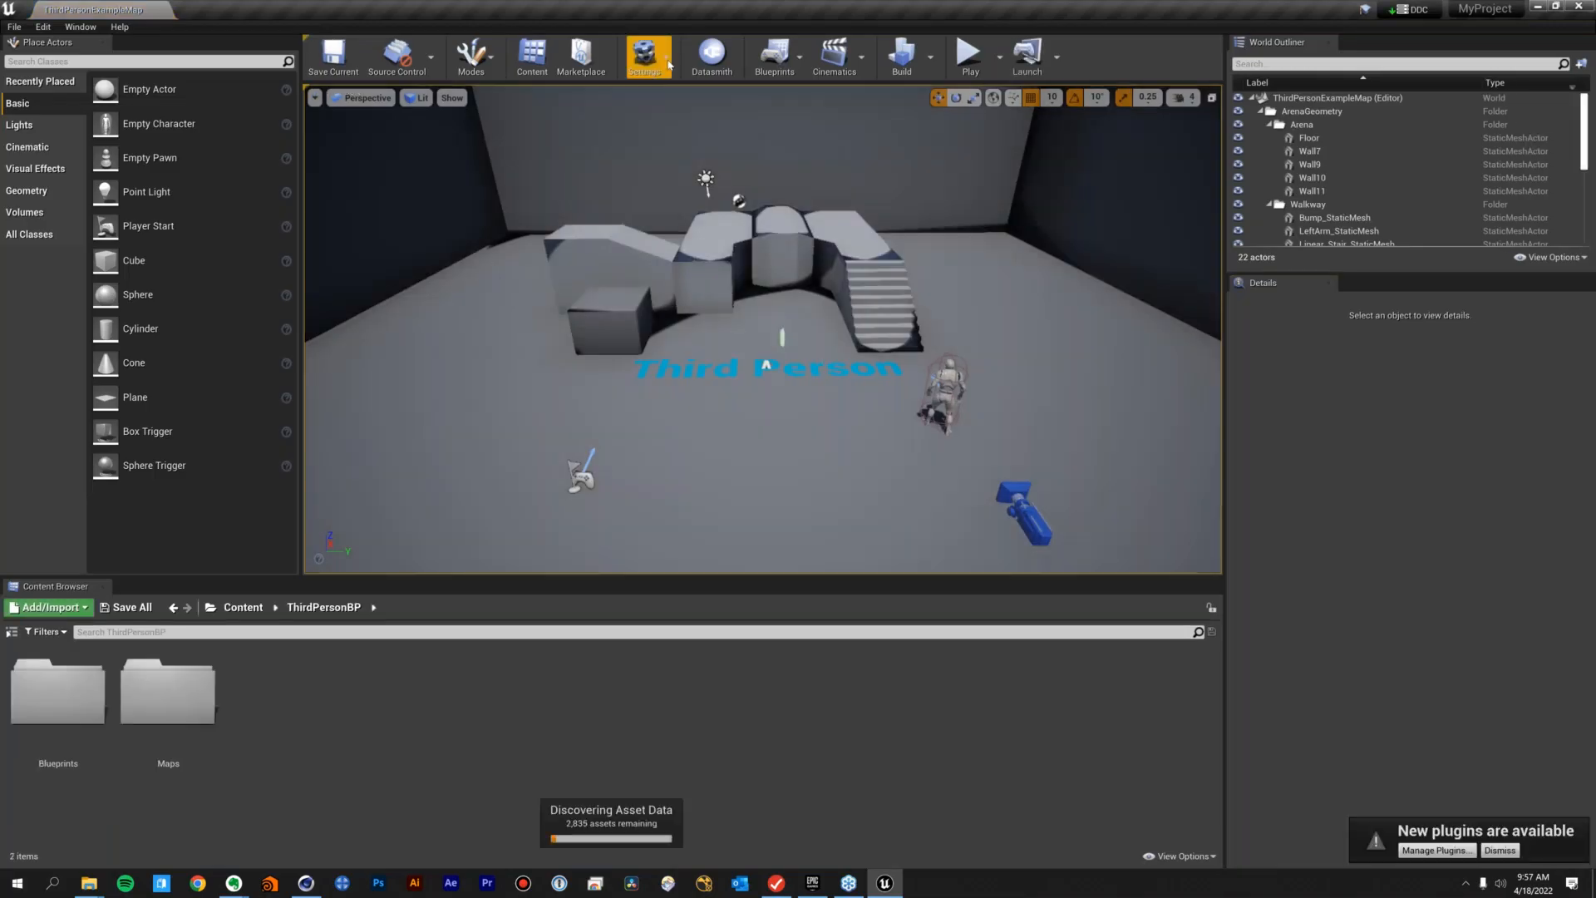
Open the project's plugin browser and search the plugins for "c4d"
left_click(668, 64)
left_click(665, 145)
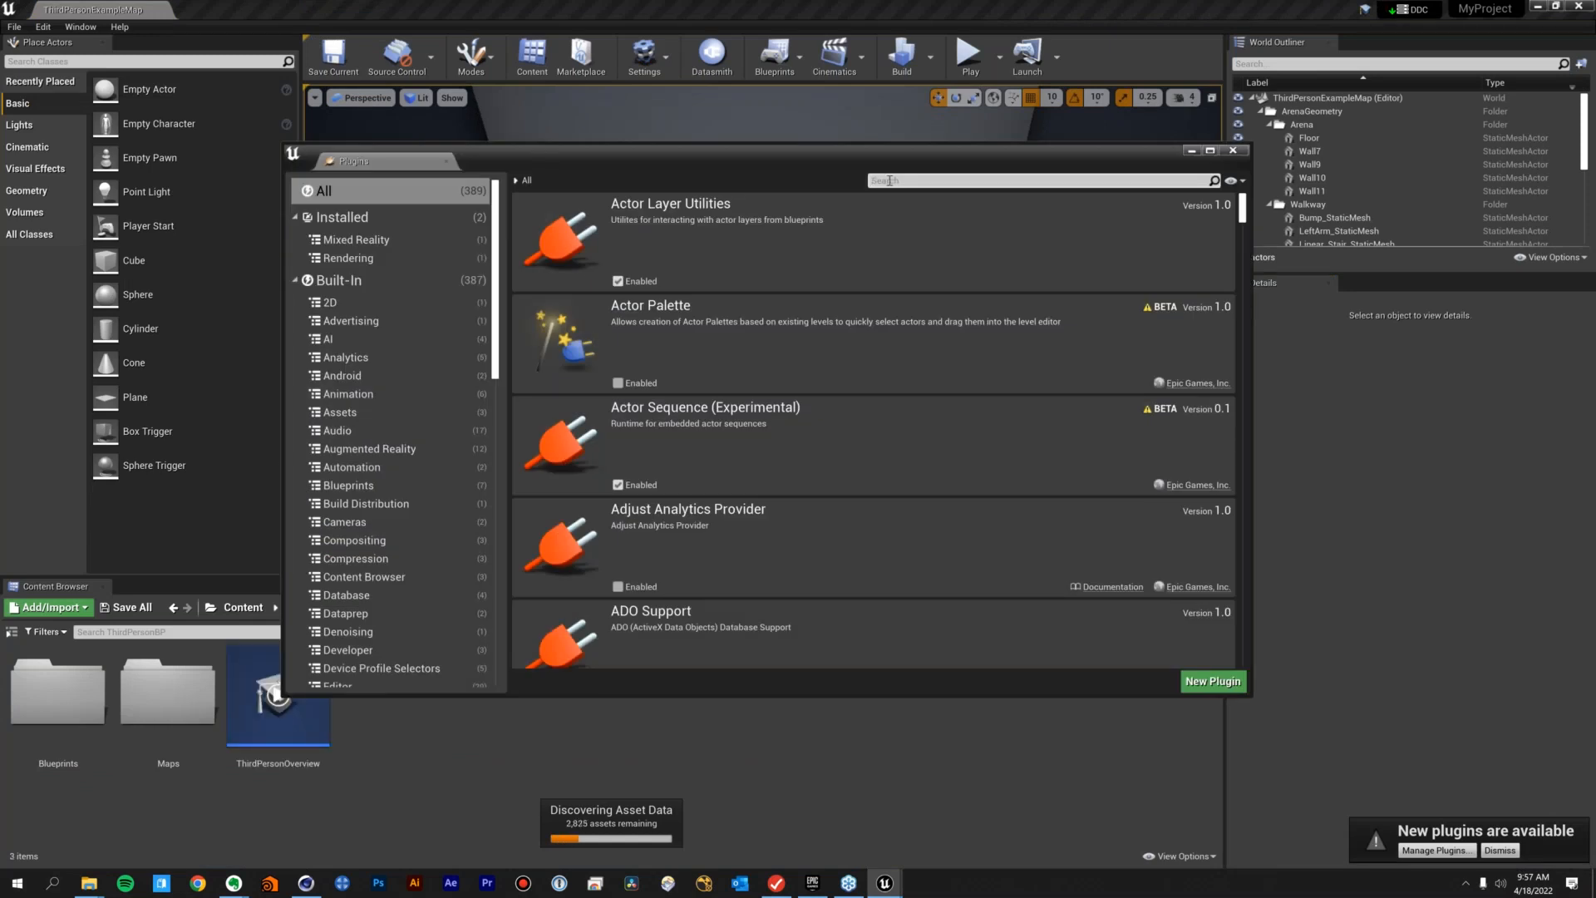
left_click(889, 181)
type("c4d")
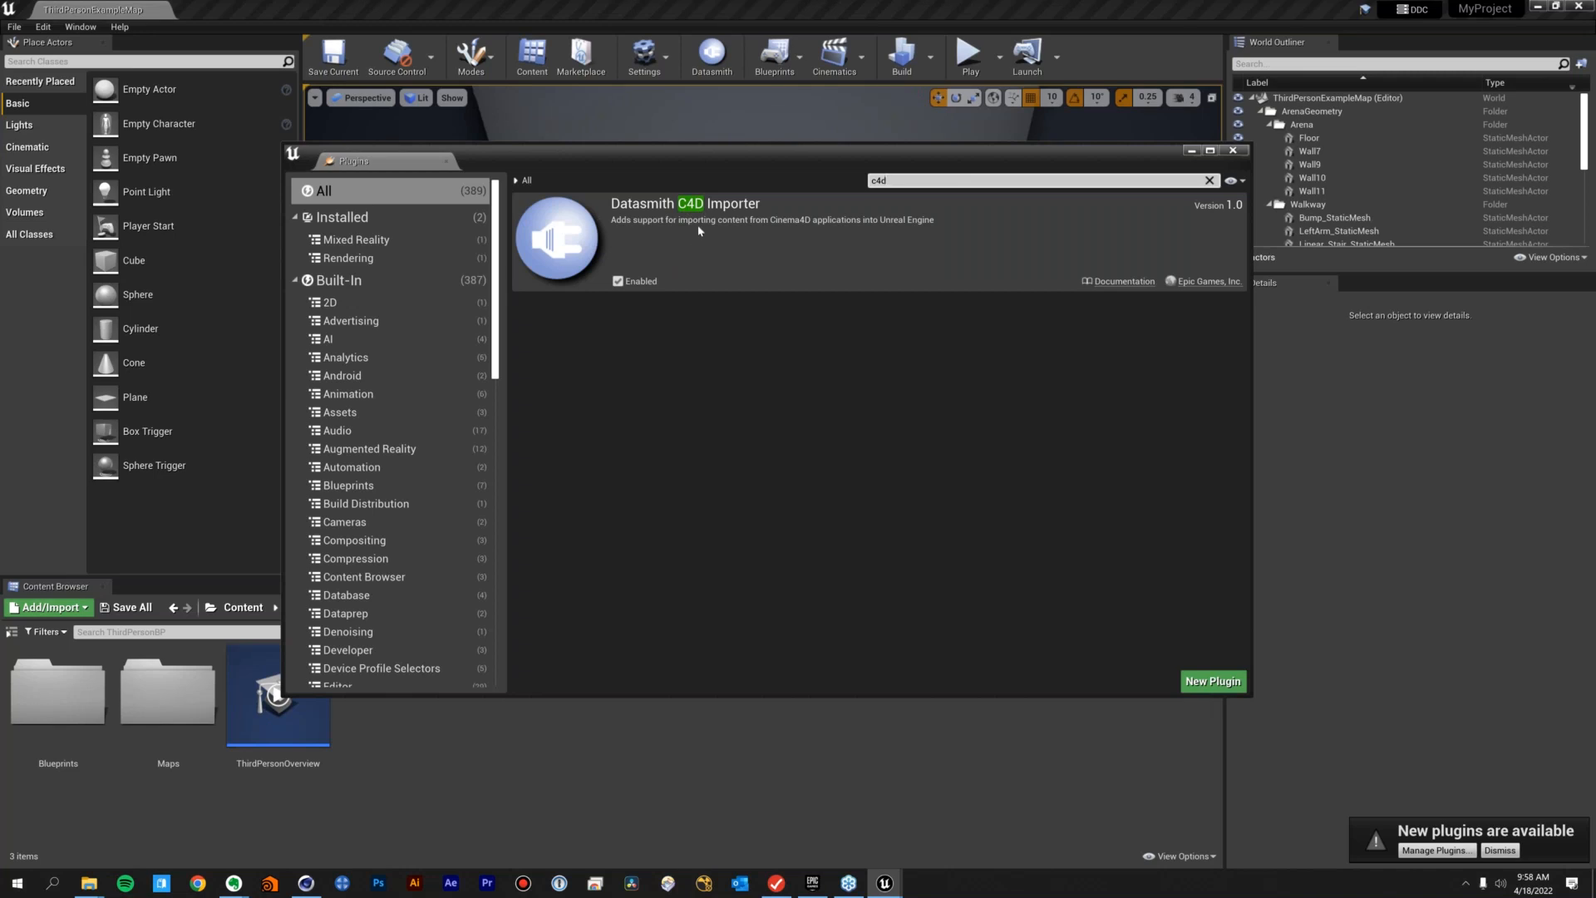
Search the plugins for "cineware" instead and move the plugin browser aside
left_click_drag(898, 183, 838, 183)
type("cin")
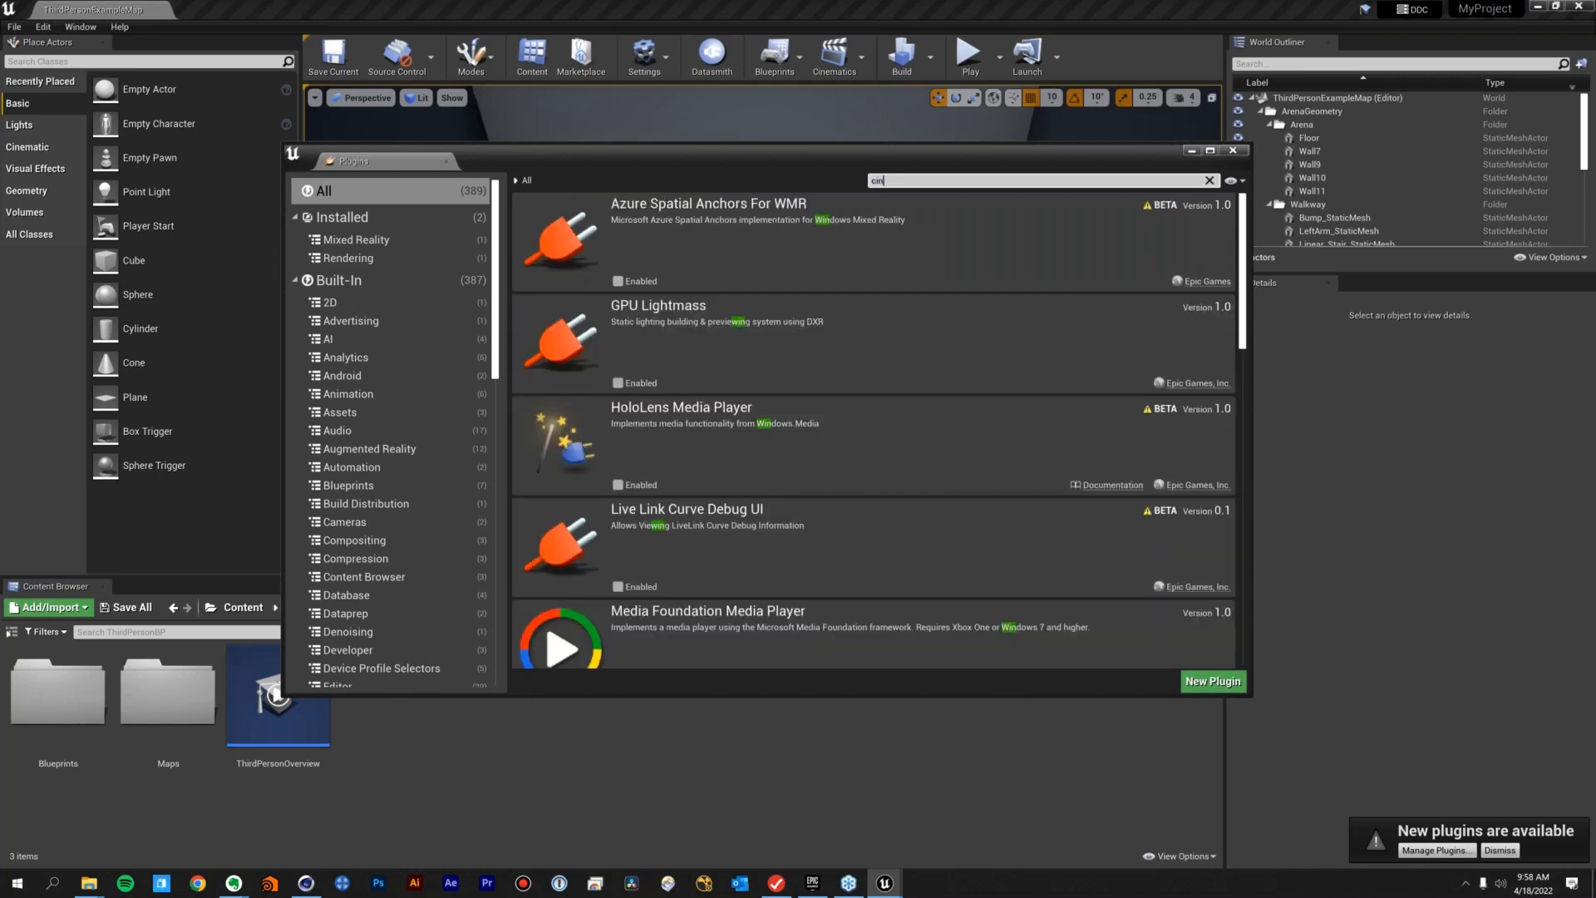
type("eware")
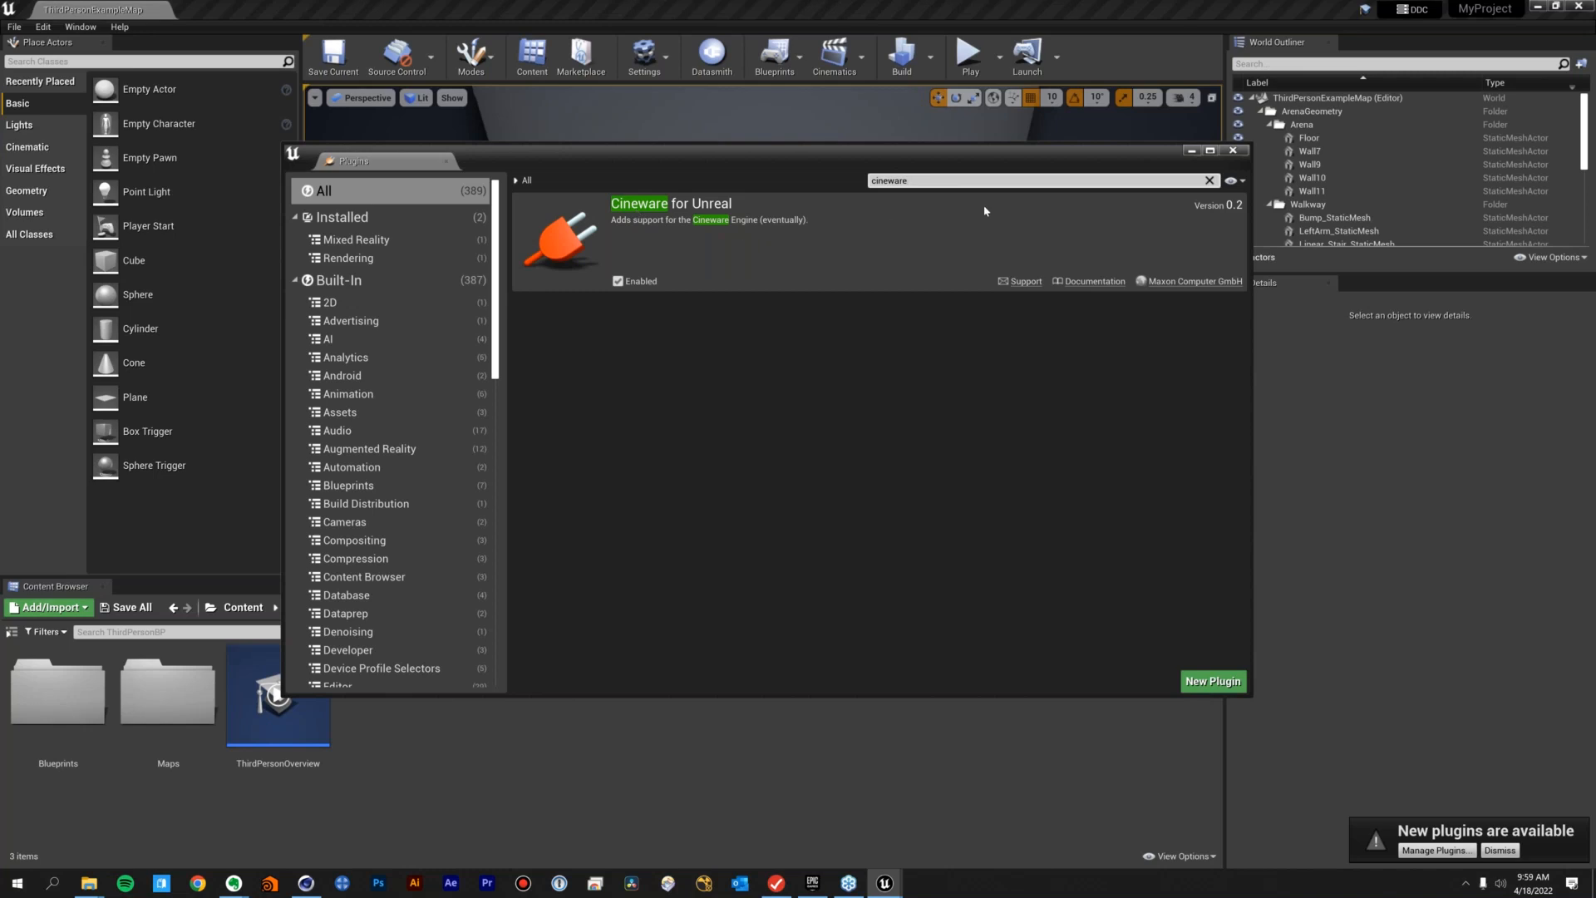
left_click_drag(1038, 155, 931, 157)
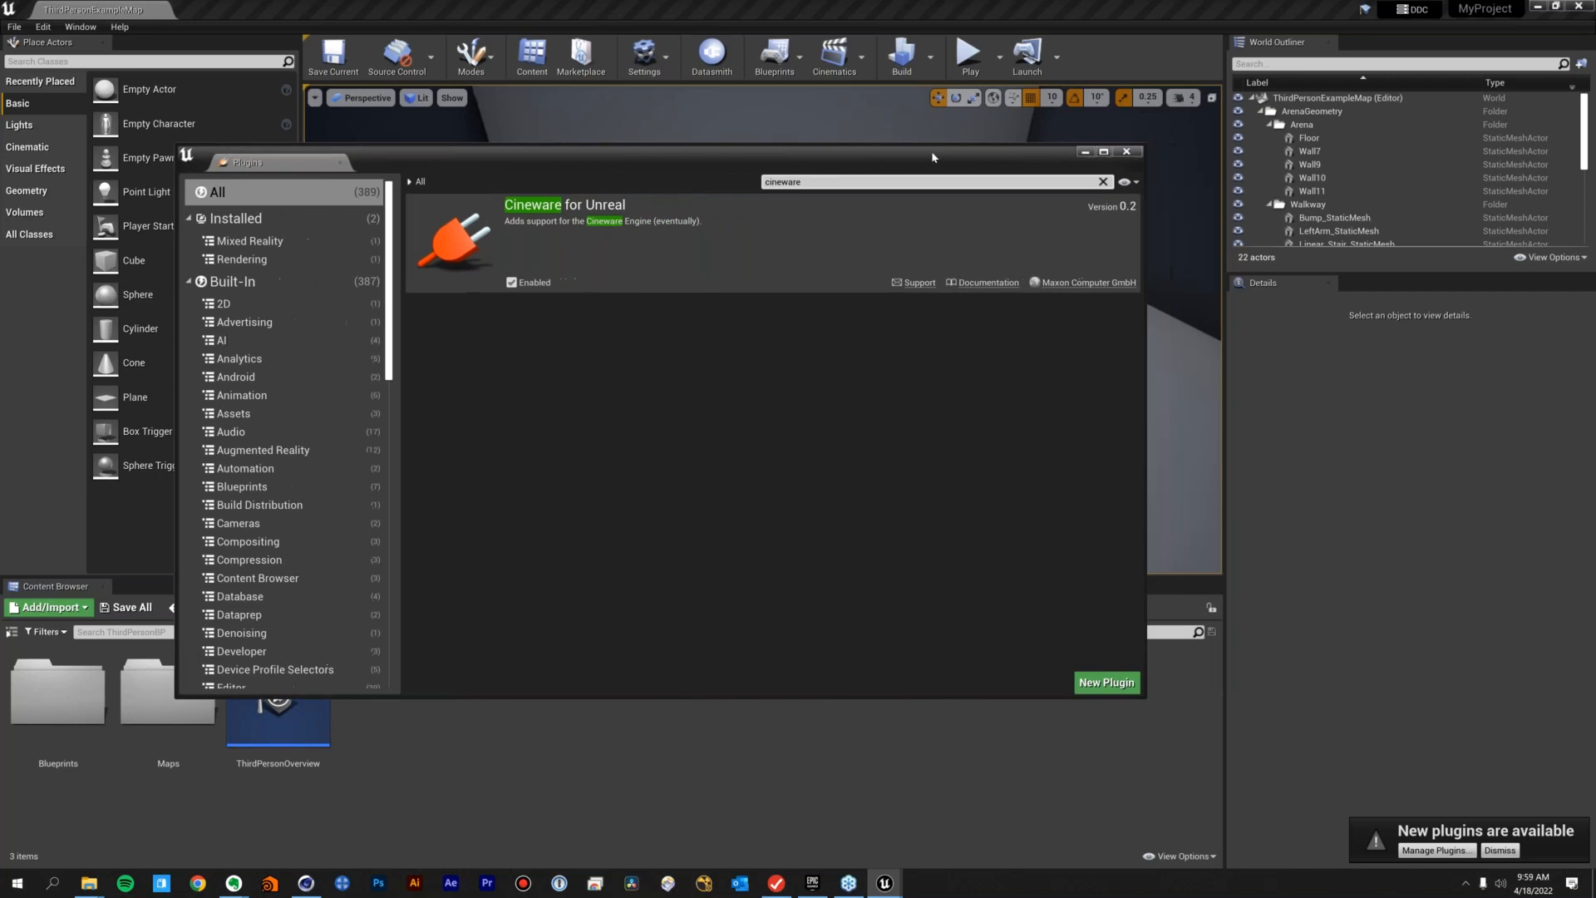